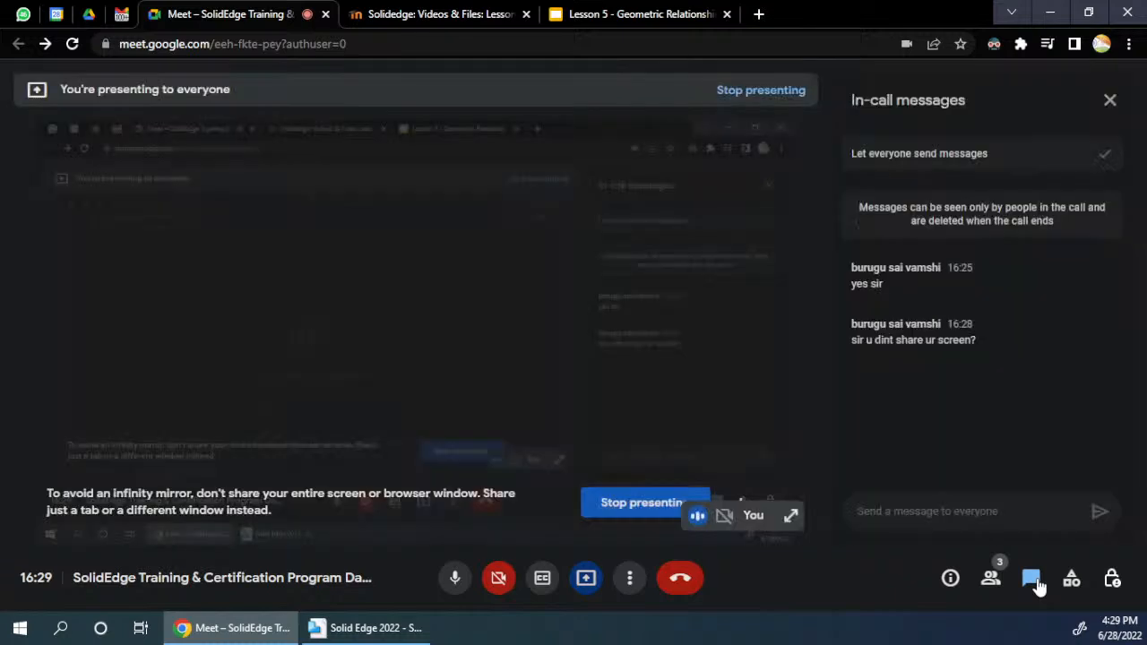
# Hide the meeting chat, close the meeting tab and bring up the Lesson 5 - Geometric Relationships presentation.
pyautogui.click(1032, 581)
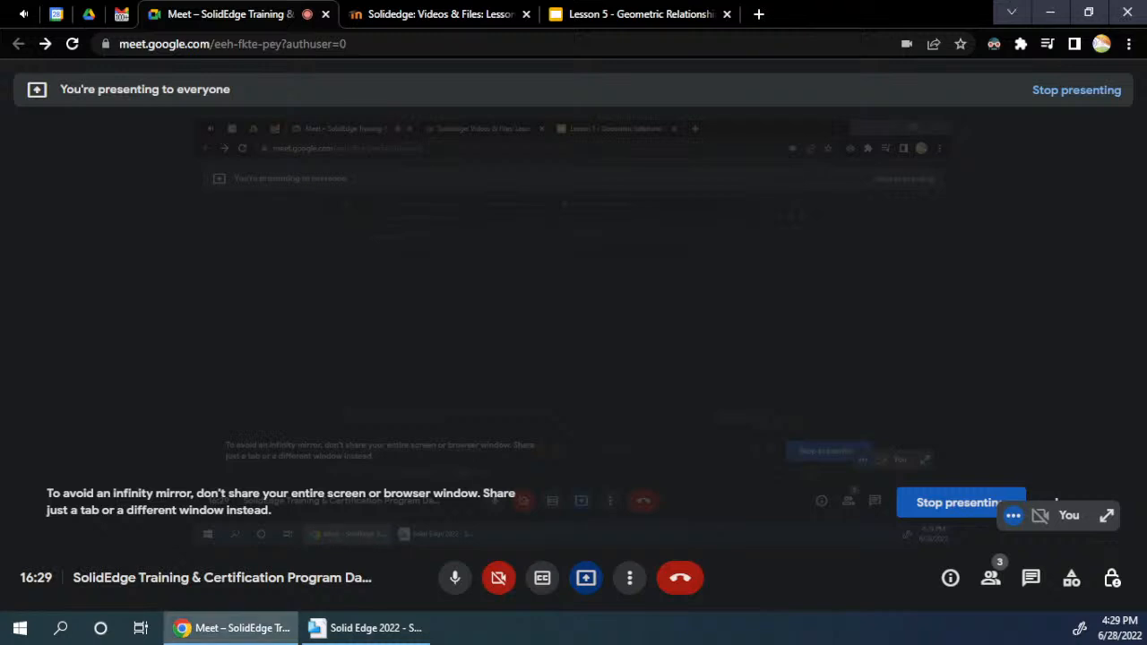
pyautogui.click(326, 15)
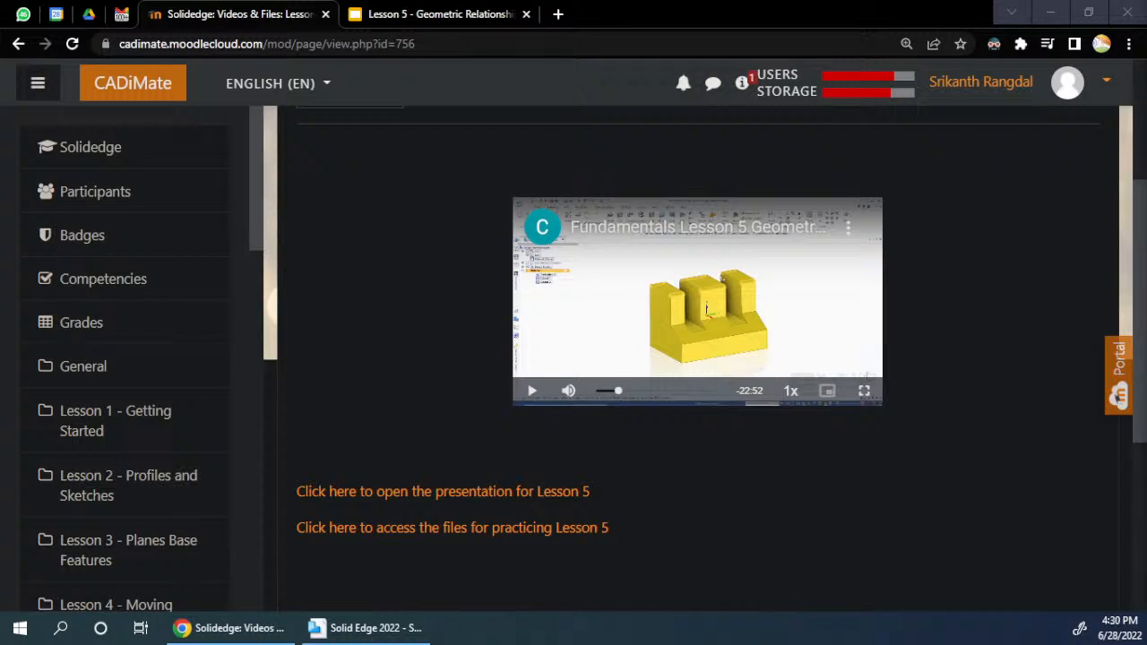
pyautogui.click(441, 18)
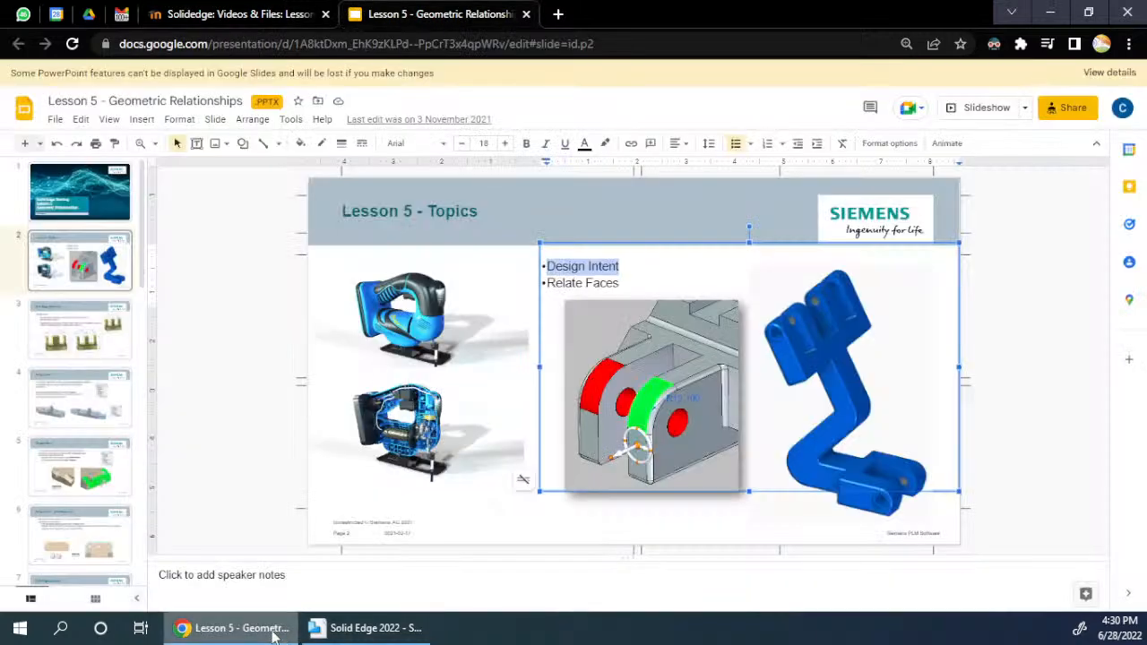
# Switch from the presentation to the empty Part1 document in Solid Edge 2022.
pyautogui.click(374, 629)
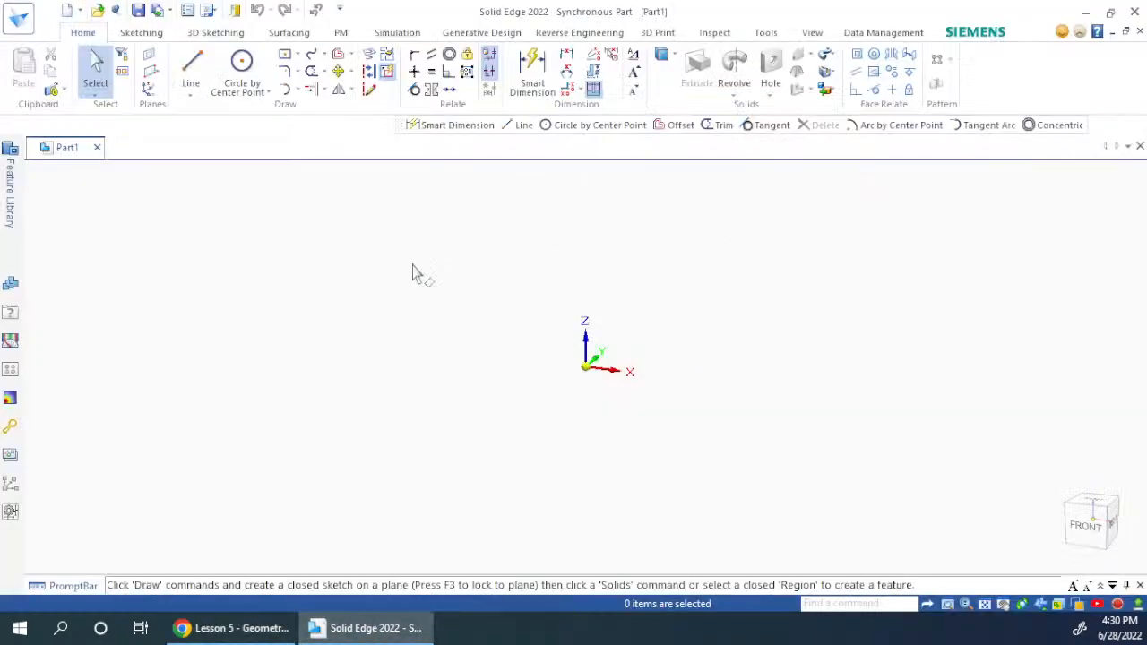
pyautogui.click(262, 630)
pyautogui.click(262, 631)
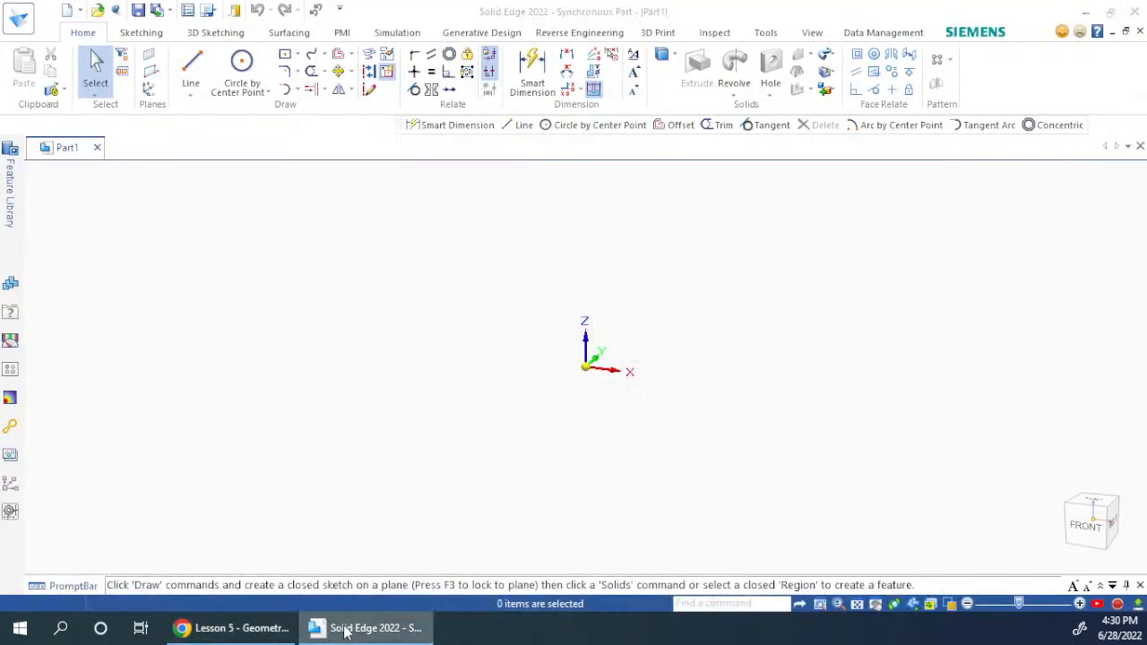
pyautogui.click(346, 629)
pyautogui.click(346, 630)
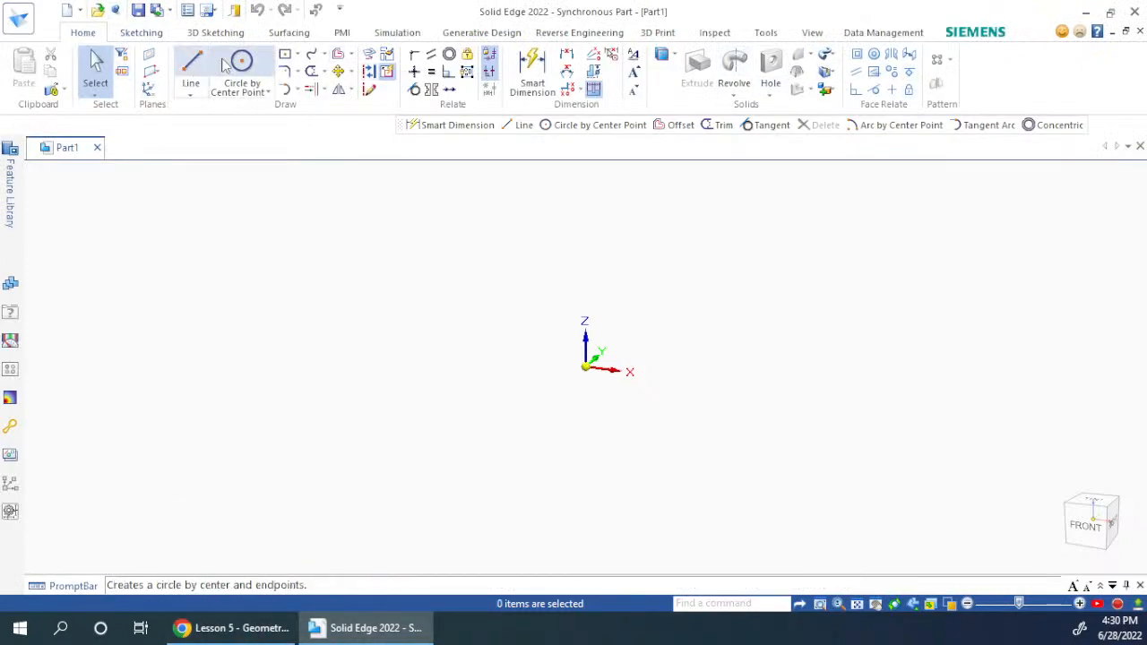
pyautogui.click(286, 57)
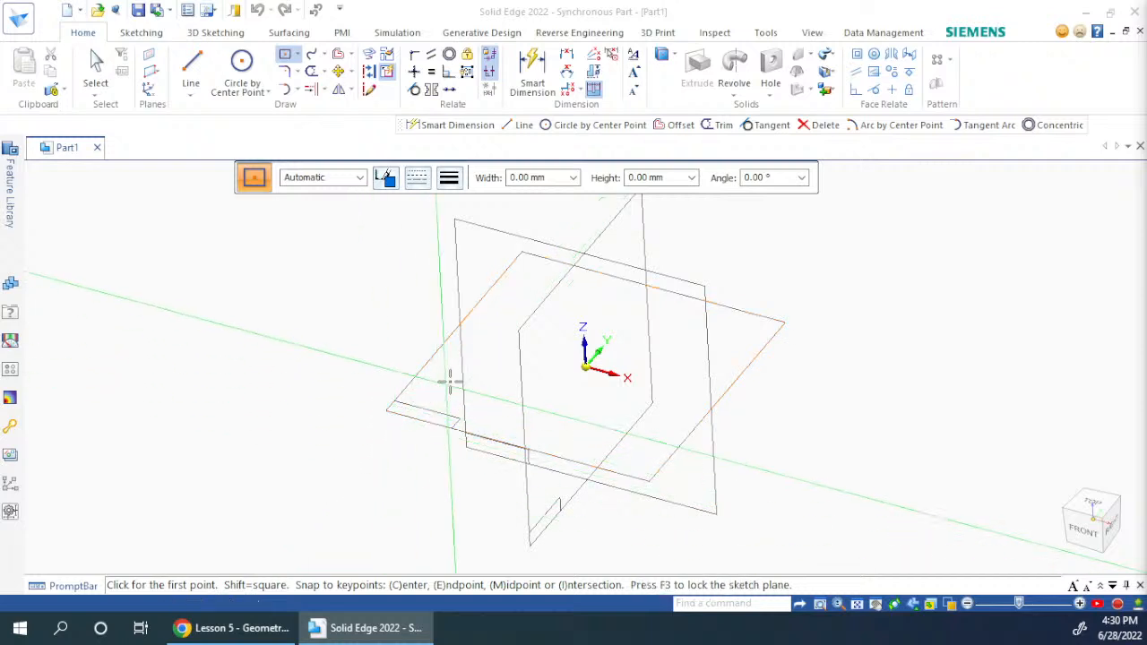
pyautogui.click(394, 345)
pyautogui.press('Escape')
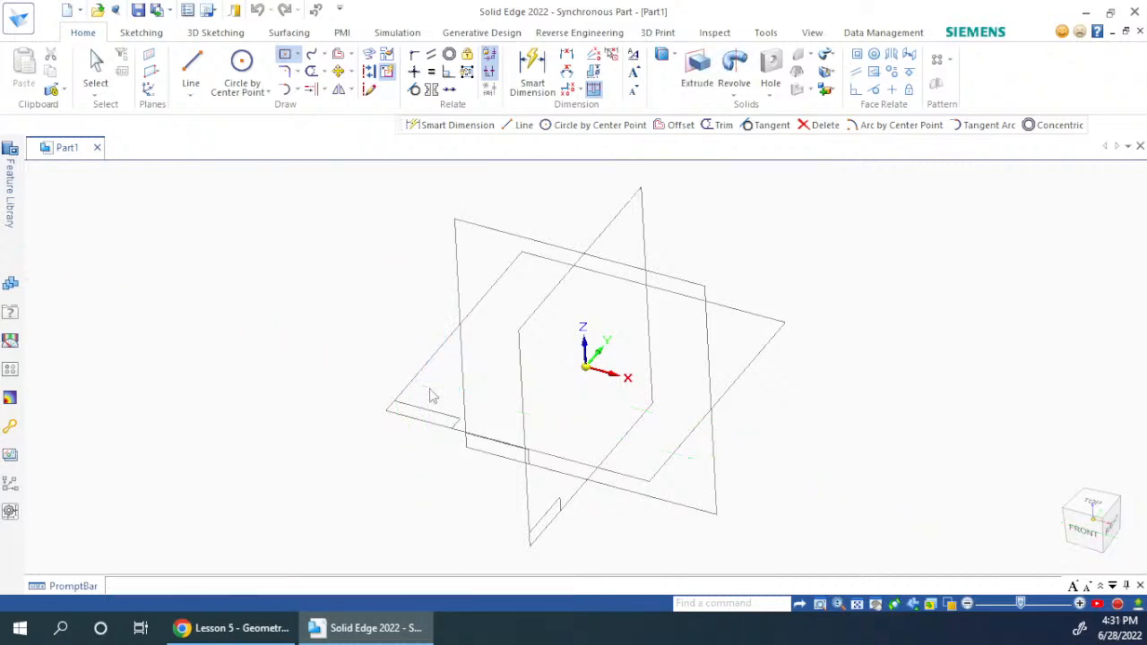
# Sketch a 75 x 40 mm rectangle centred on the origin, with the sketch plane locked to Top (xy).
pyautogui.click(285, 54)
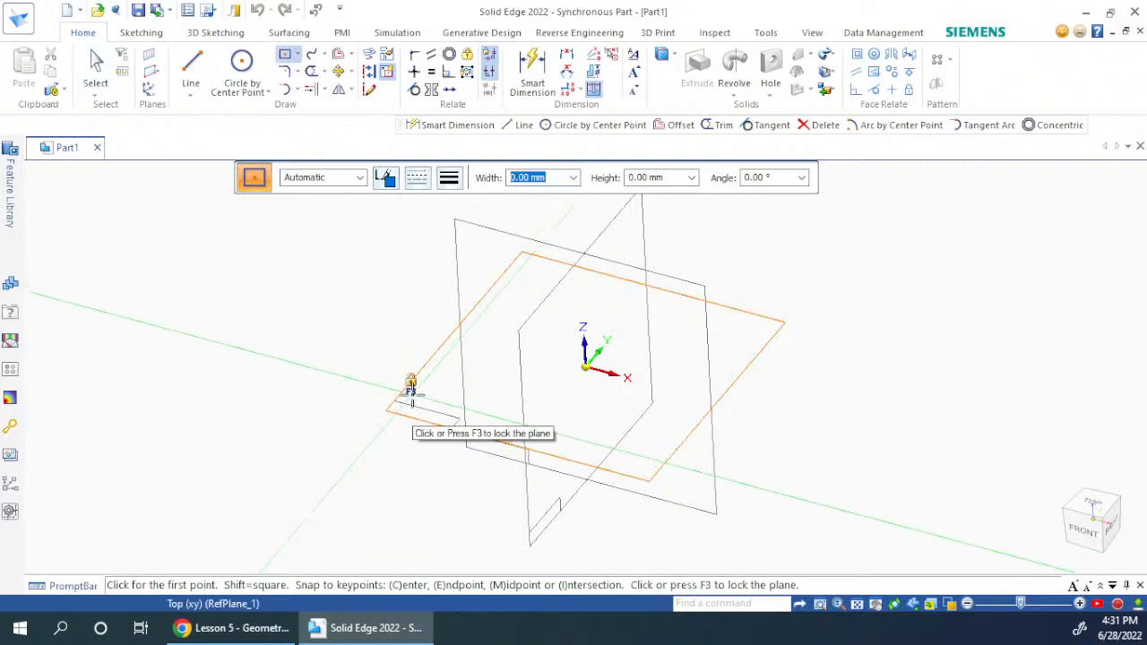
pyautogui.click(411, 390)
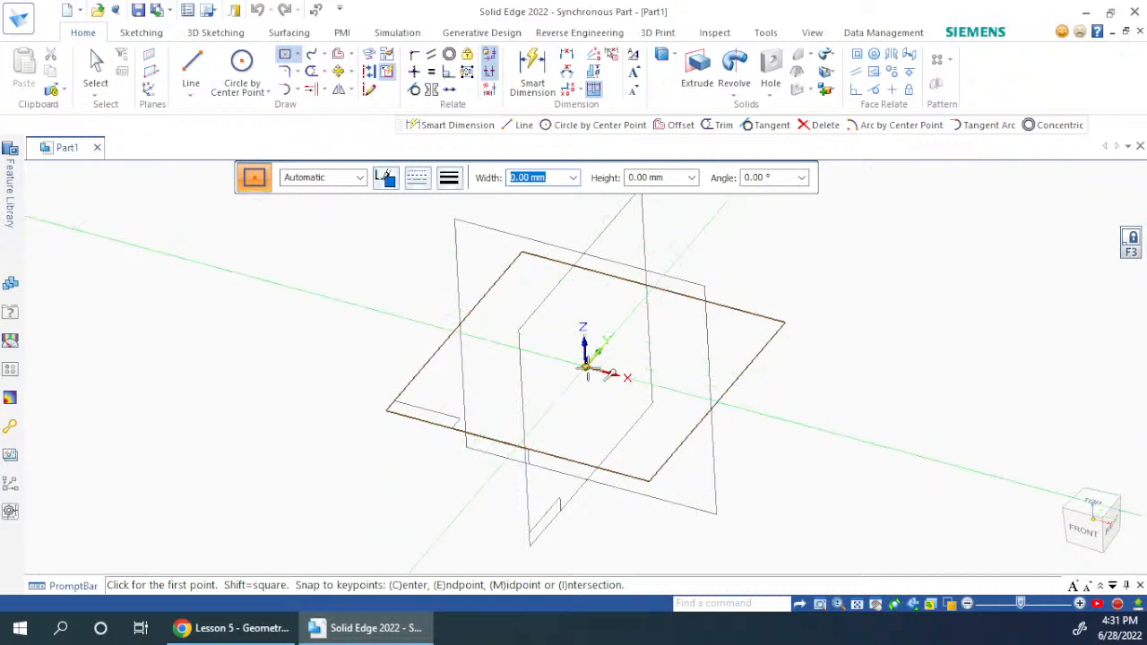
pyautogui.click(609, 387)
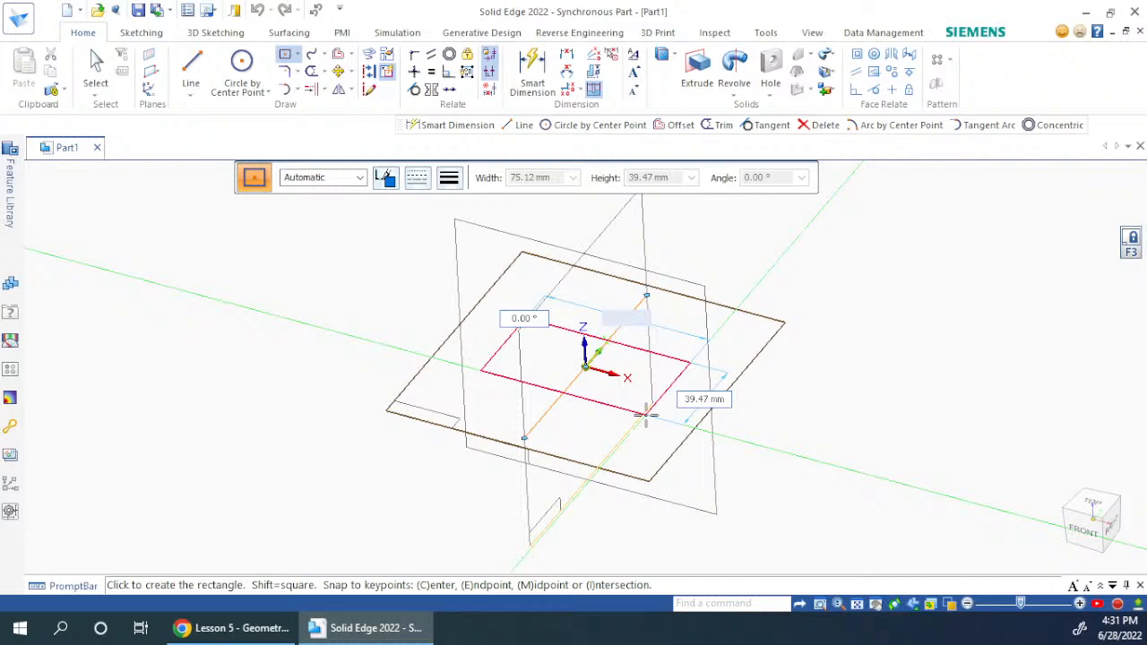
pyautogui.write('75')
pyautogui.press('Tab')
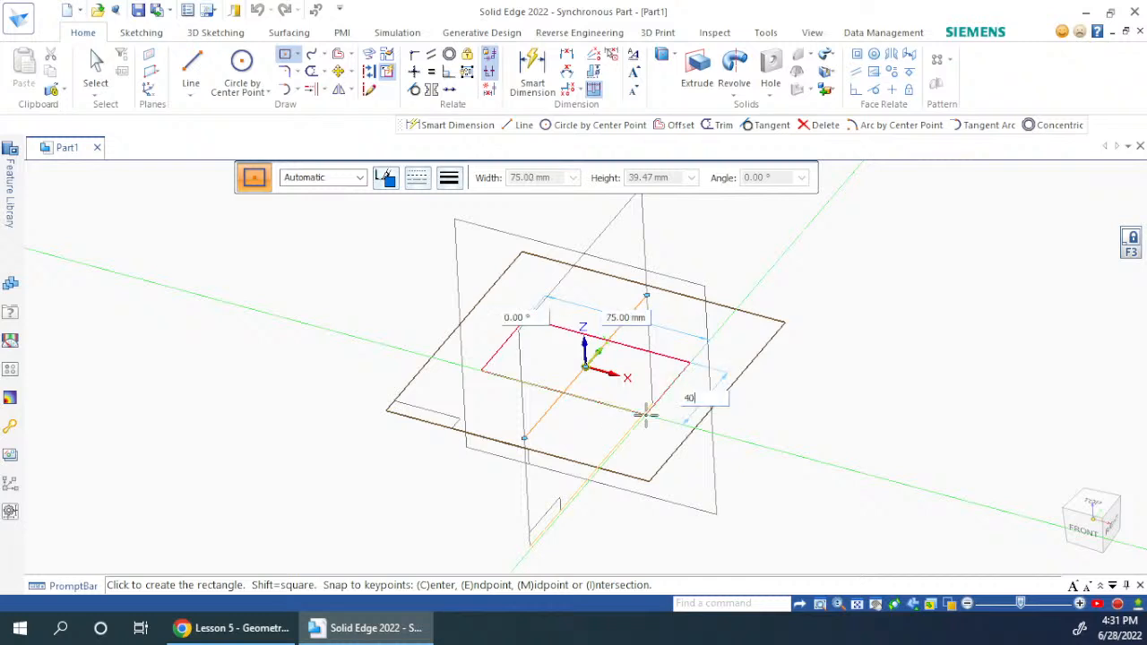
pyautogui.press('Tab')
pyautogui.press('Return')
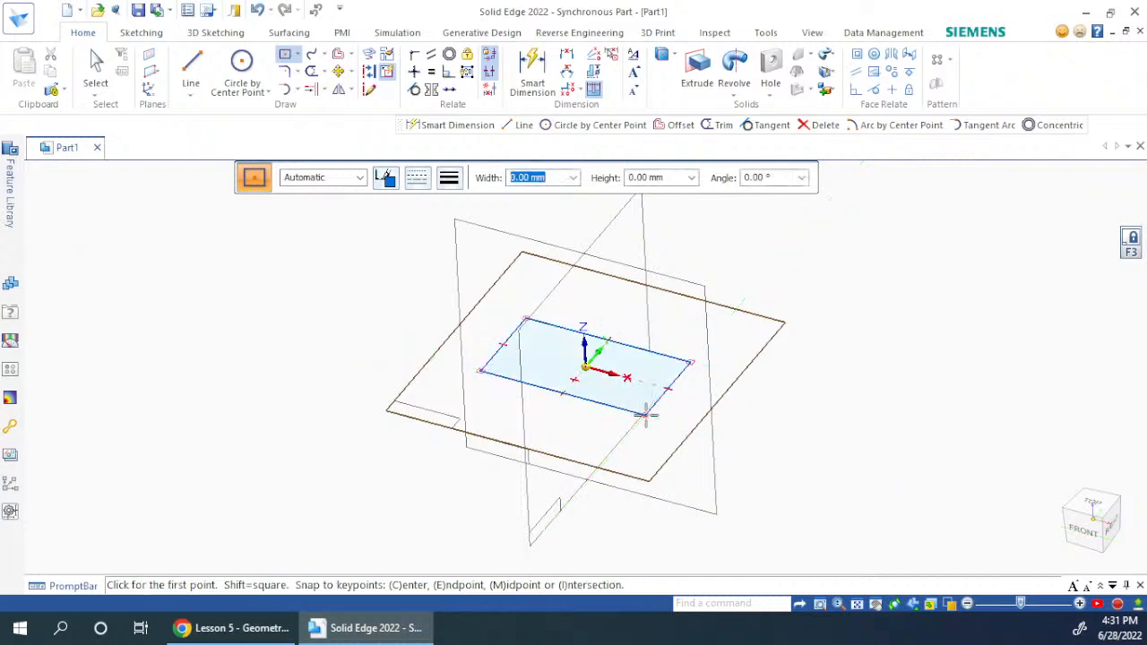
pyautogui.press('Escape')
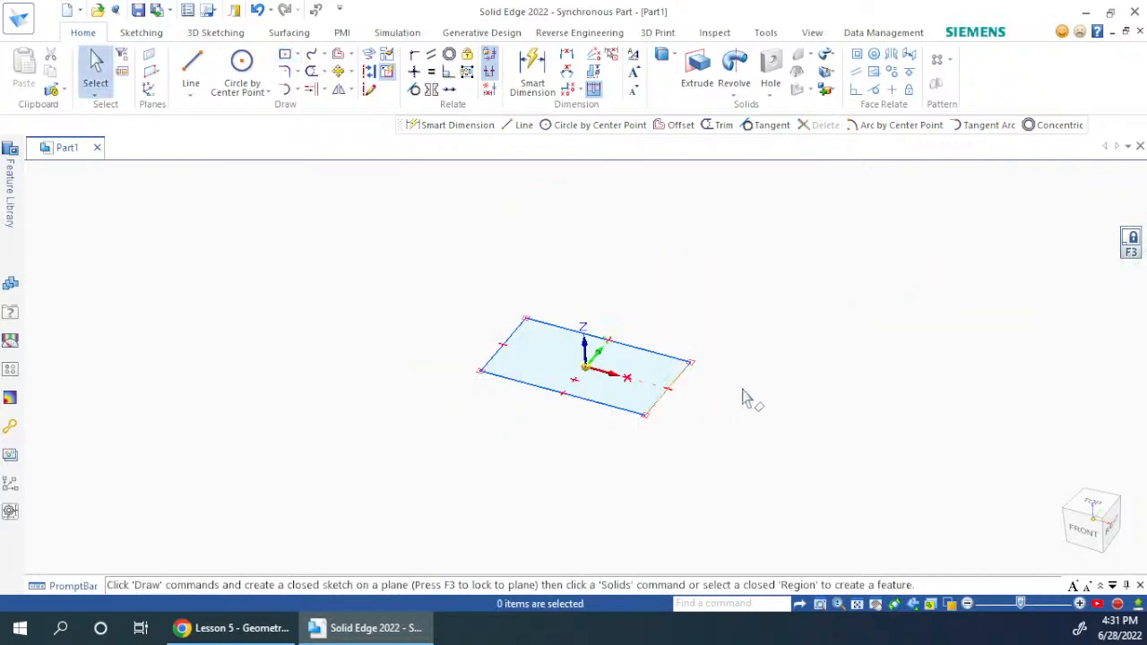
# Select the rectangular region and reposition its extrude handle to different points on the region.
pyautogui.moveTo(742, 397)
pyautogui.mouseDown(button='middle')
pyautogui.moveTo(825, 419)
pyautogui.moveTo(780, 473)
pyautogui.mouseUp(button='middle')
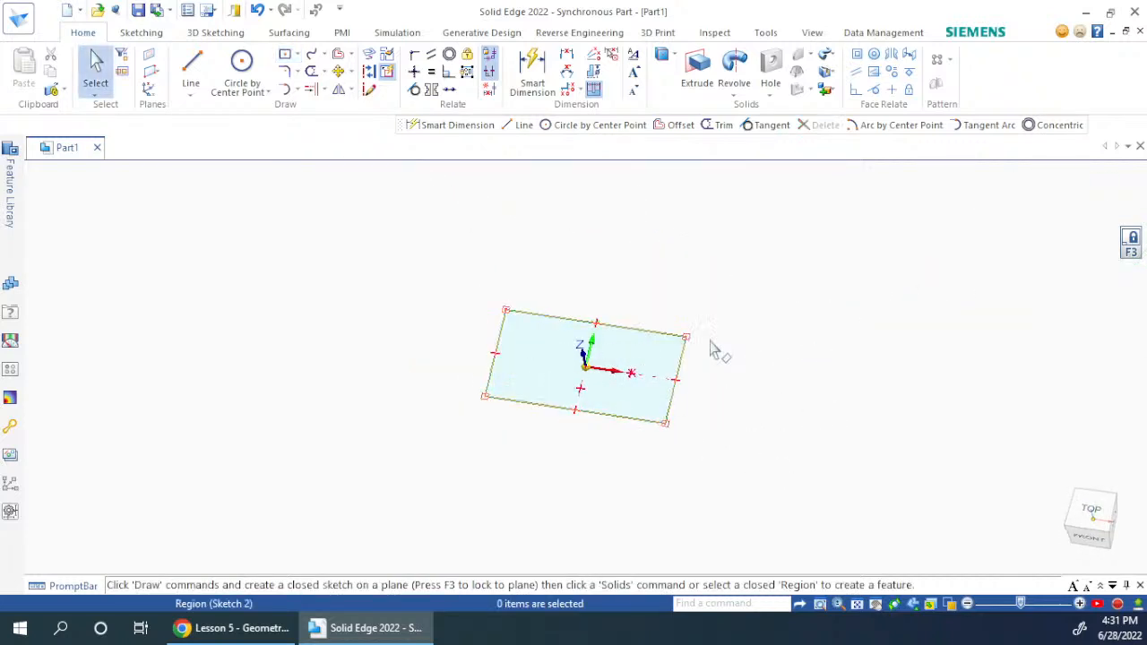
pyautogui.moveTo(715, 350); pyautogui.dragTo(749, 298, button='middle')
pyautogui.click(544, 369)
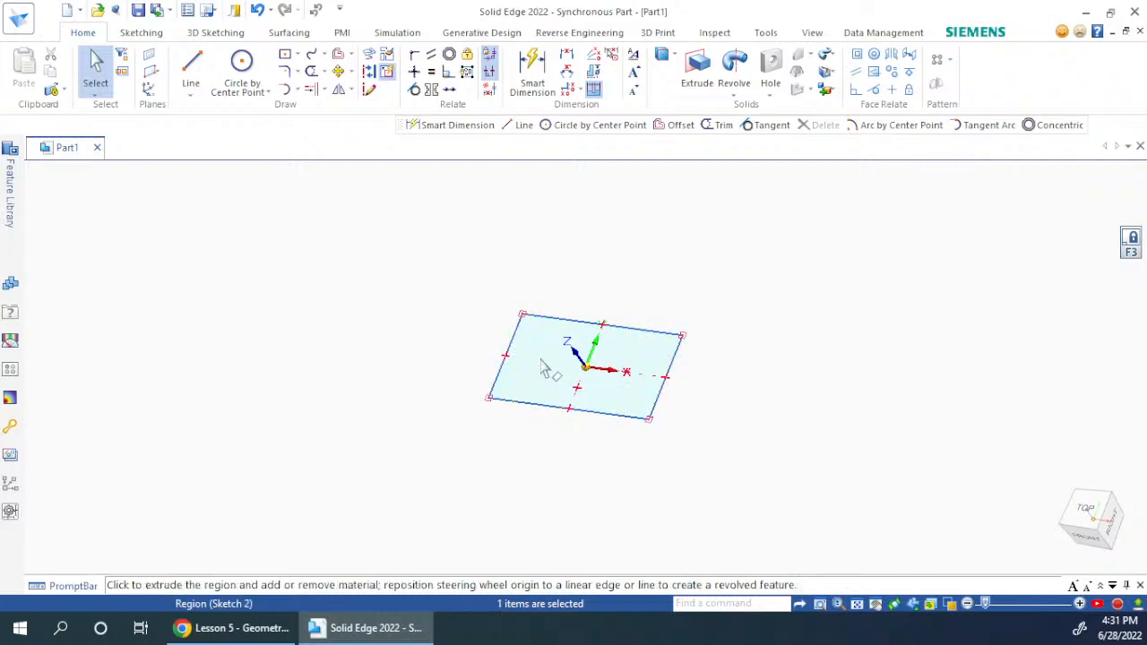
pyautogui.moveTo(705, 320)
pyautogui.mouseDown(button='middle')
pyautogui.moveTo(686, 236)
pyautogui.moveTo(682, 327)
pyautogui.mouseUp(button='middle')
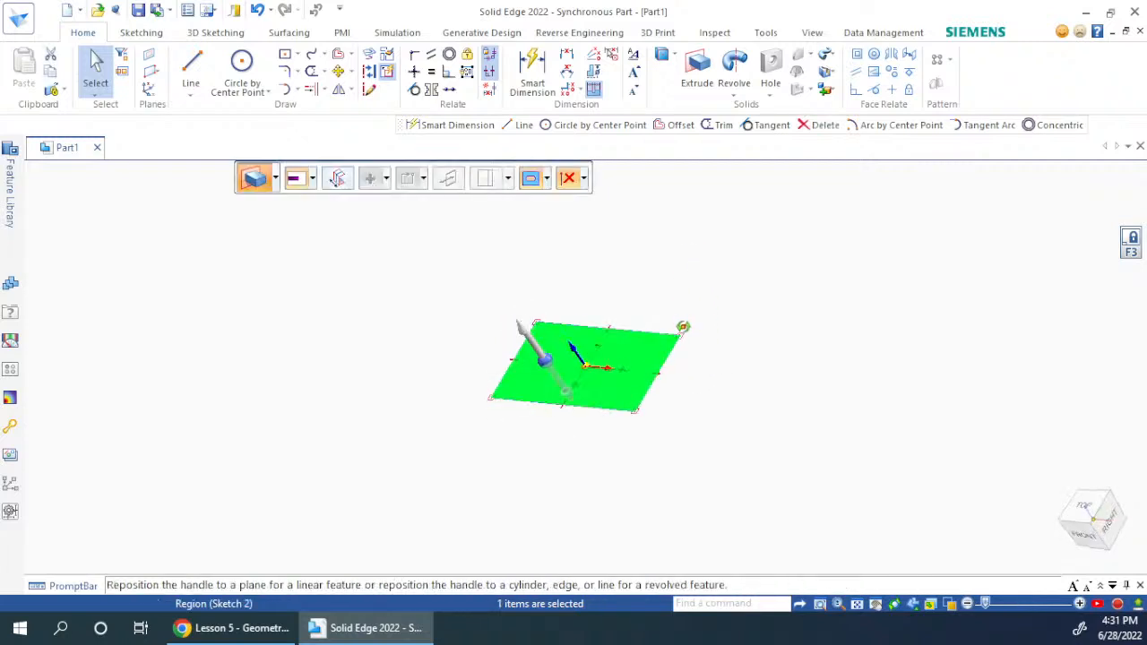
pyautogui.scroll(-2, 584, 321)
pyautogui.scroll(4, 584, 320)
pyautogui.click(704, 293)
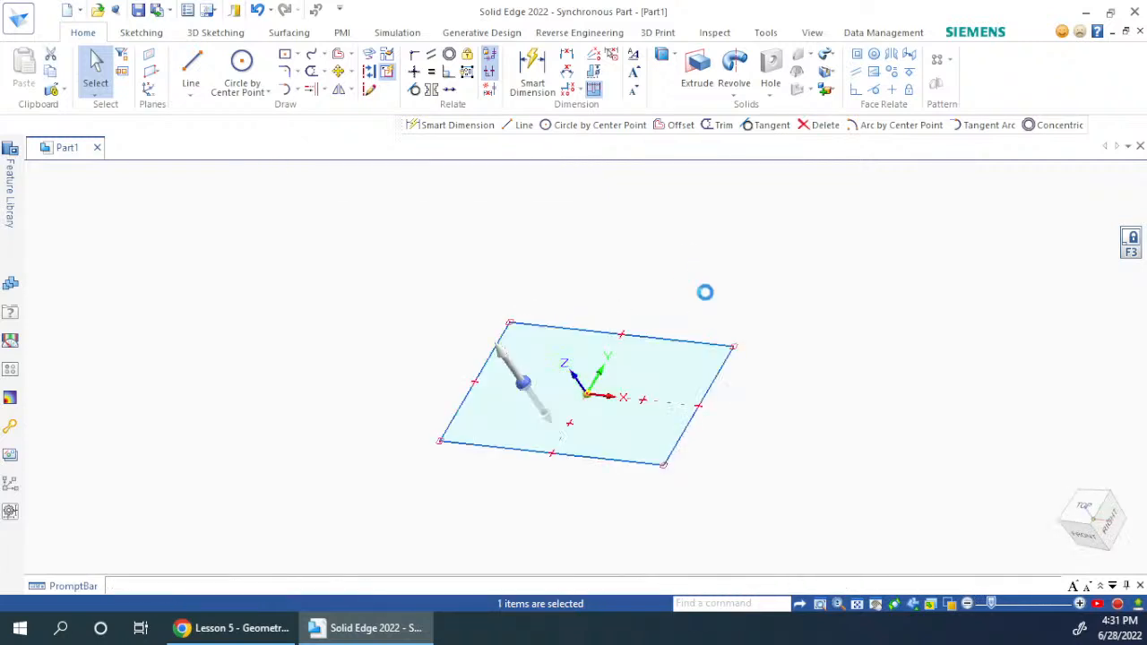
pyautogui.click(662, 394)
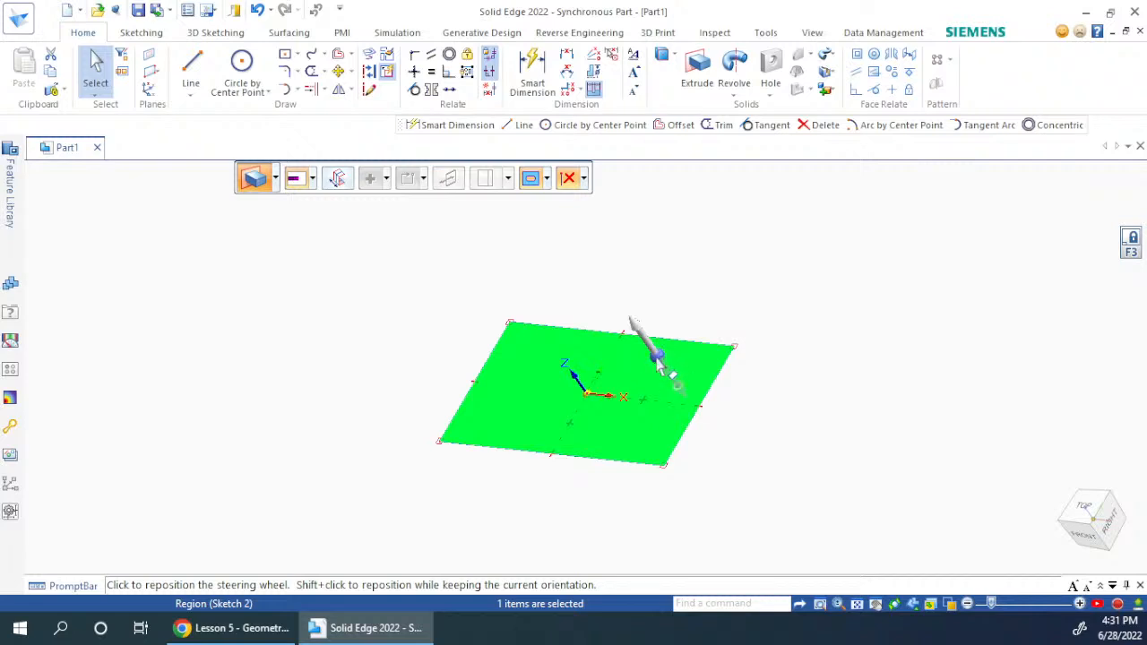
pyautogui.click(659, 363)
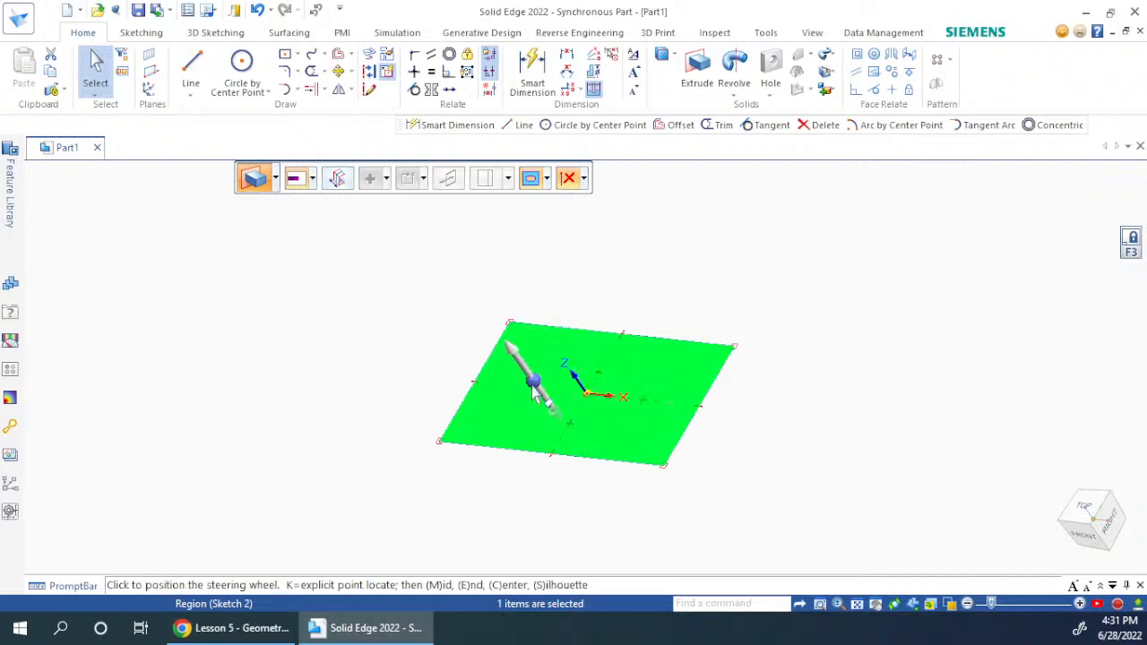
pyautogui.click(508, 402)
# Extrude the rectangular region upward about 34 mm into a block.
pyautogui.press('Escape')
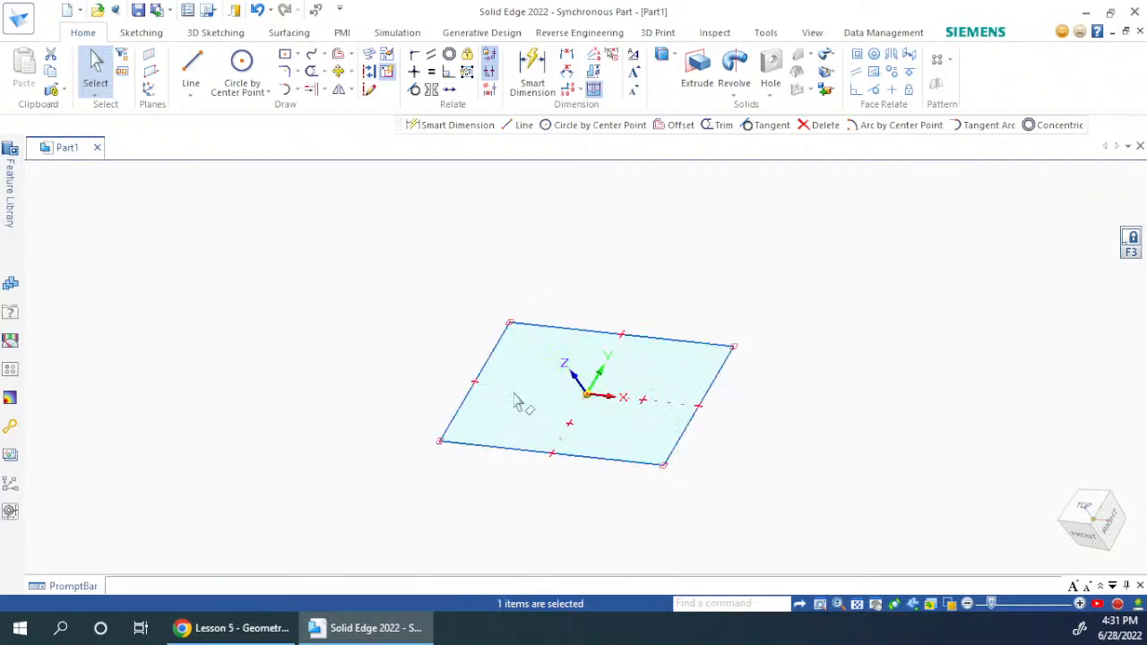
pyautogui.click(474, 326)
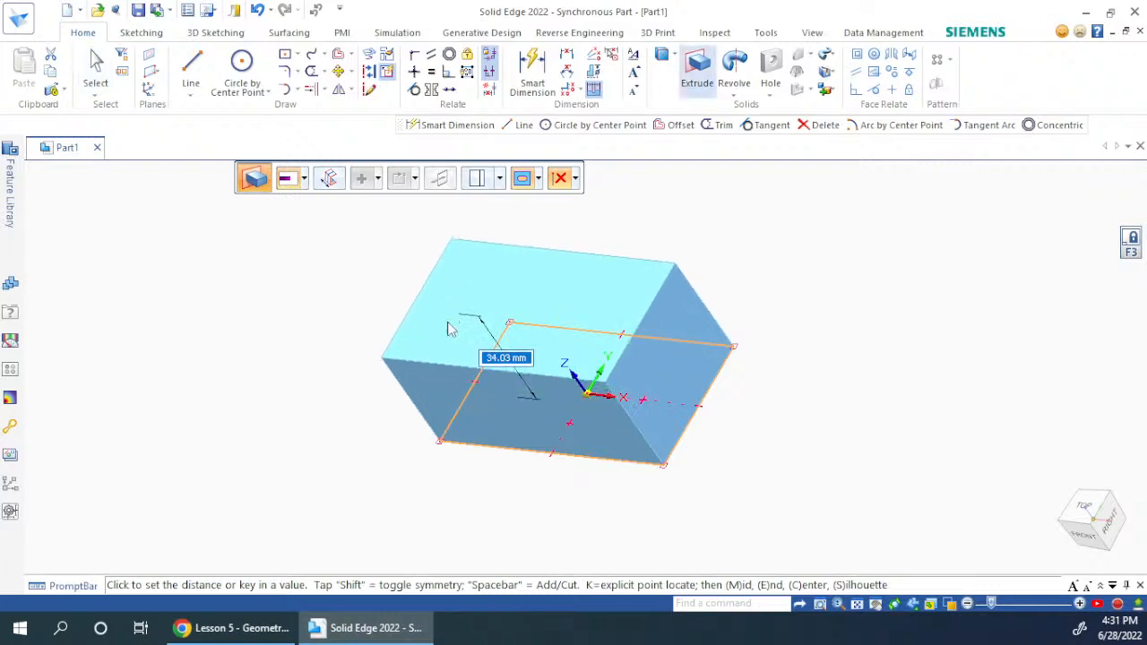
pyautogui.click(450, 329)
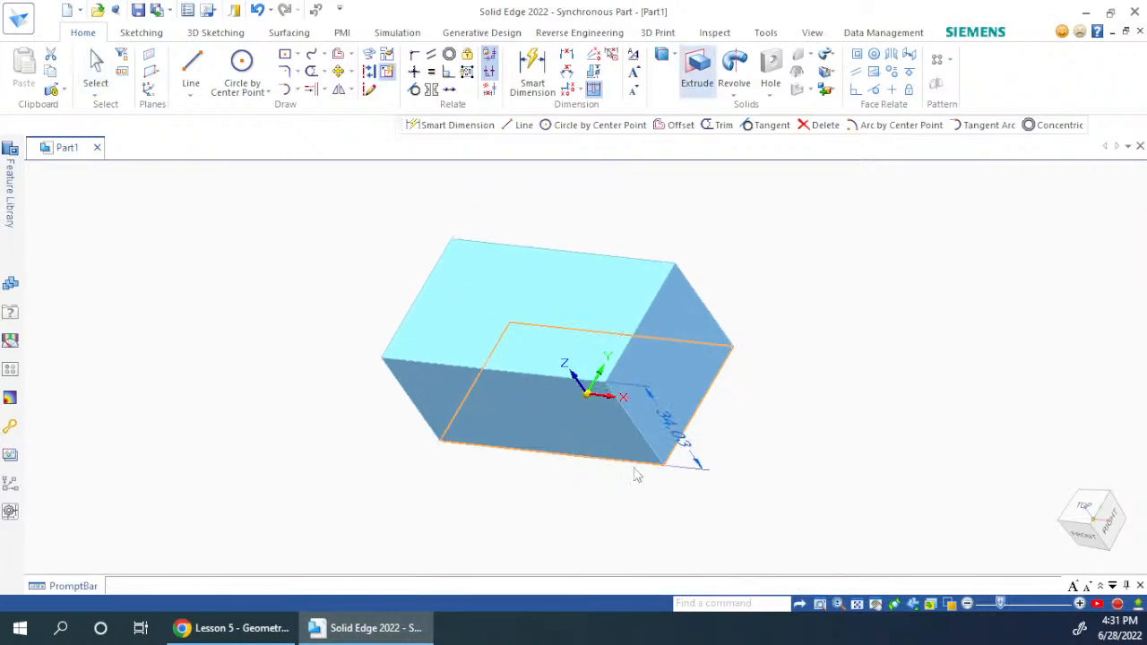
# Place the steering wheel on the +X edge of the block's top face and try to rotate the face about 32.5°.
pyautogui.click(555, 311)
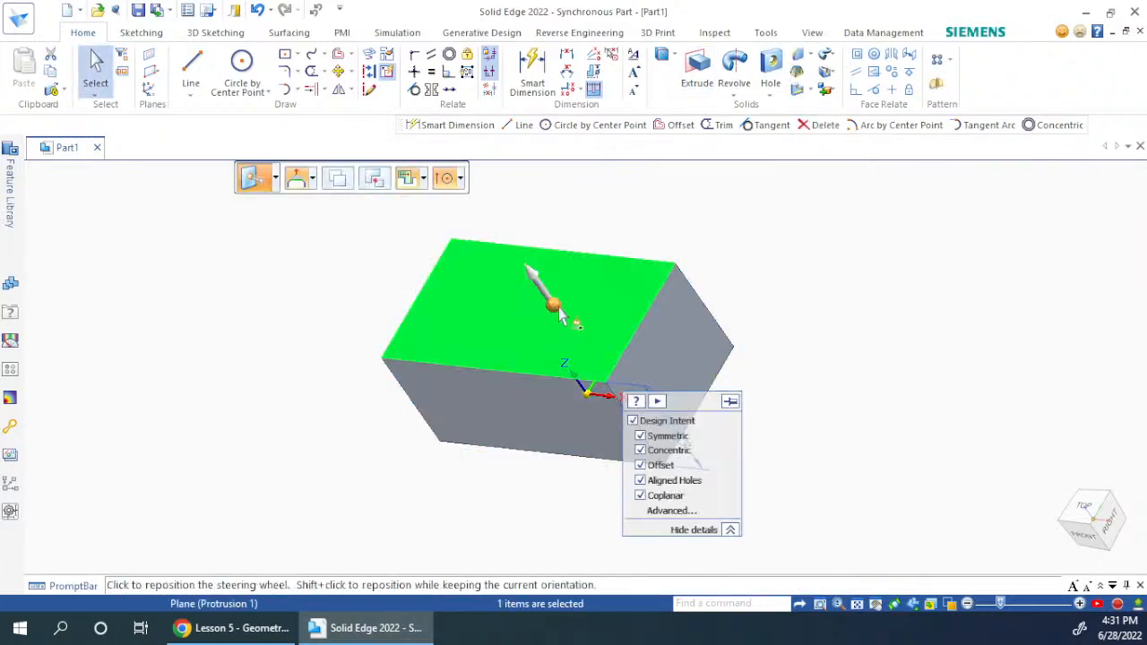
pyautogui.click(556, 308)
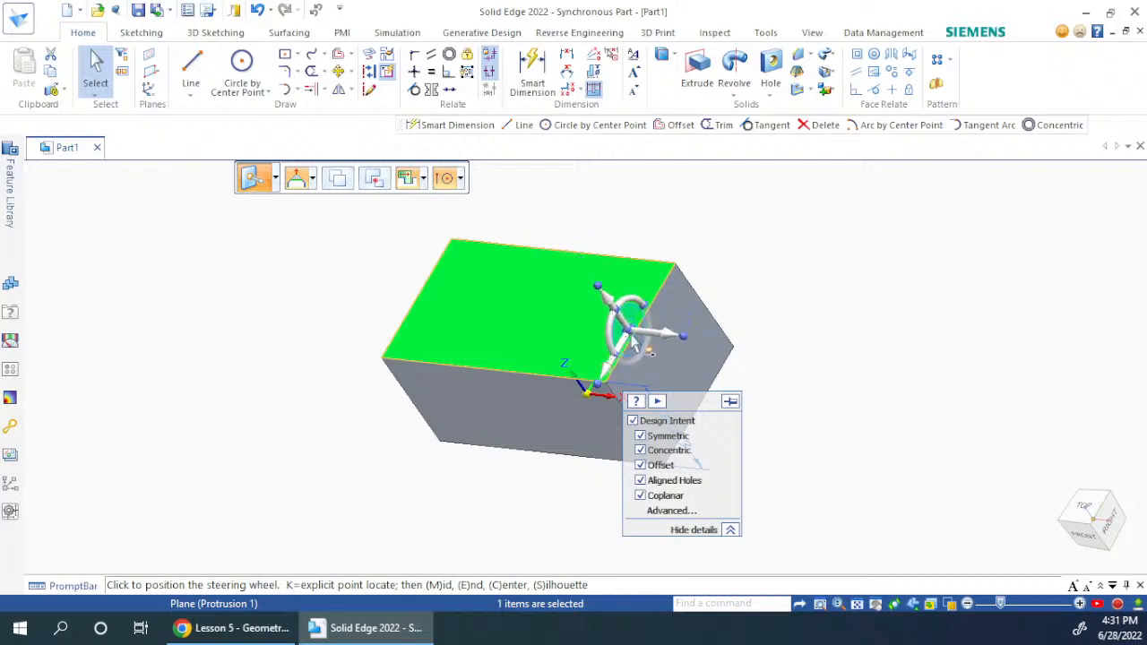
pyautogui.click(631, 337)
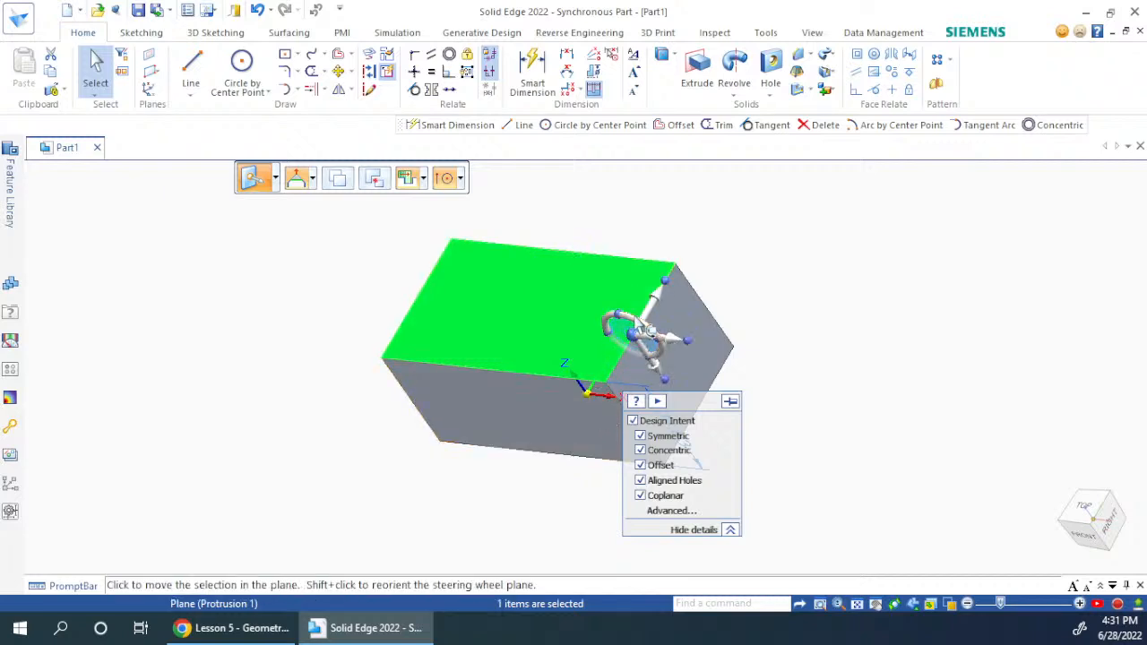
pyautogui.click(627, 328)
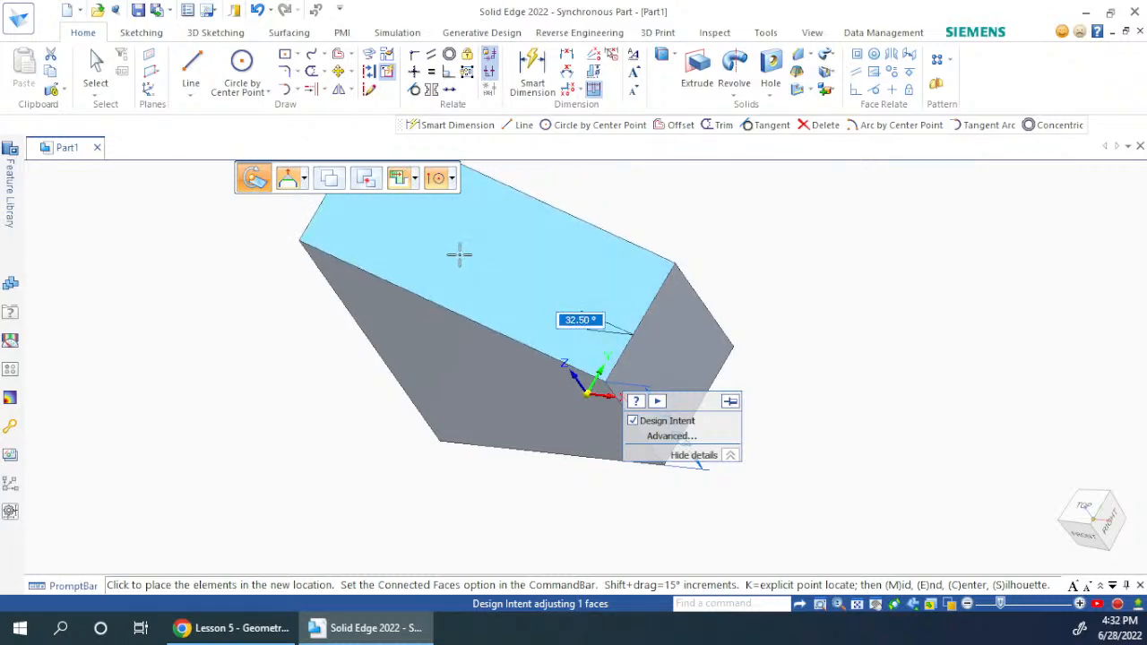
pyautogui.press('Escape')
# Deselect the block's top face and undo the extrusion.
pyautogui.click(462, 262)
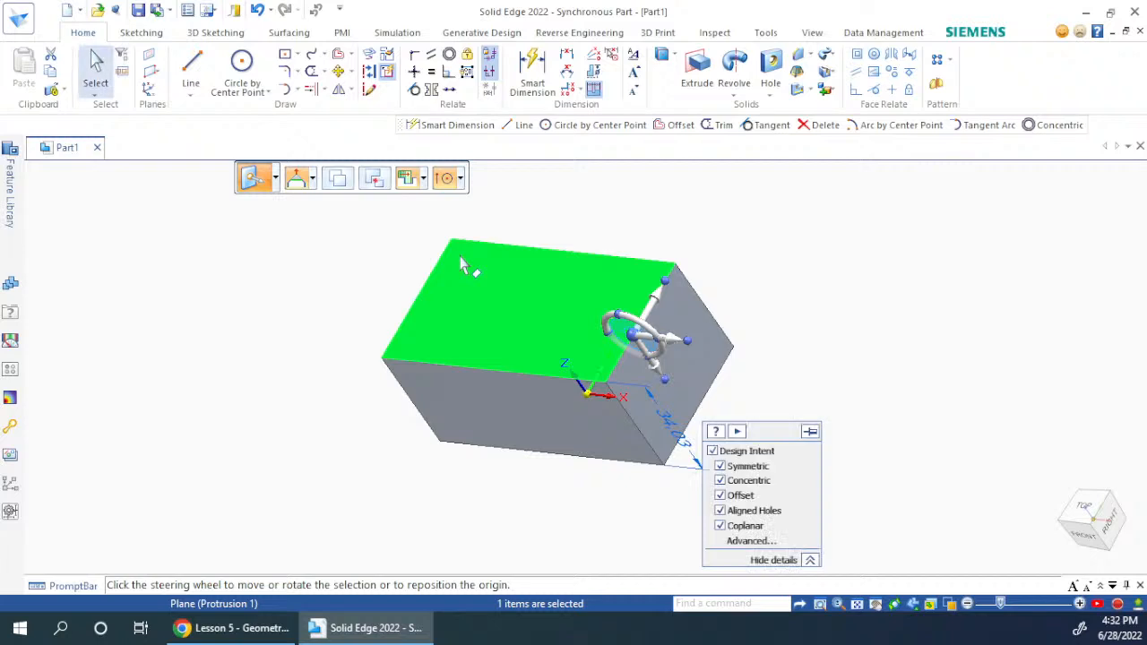
pyautogui.click(848, 281)
pyautogui.hotkey('ctrl', 'z')
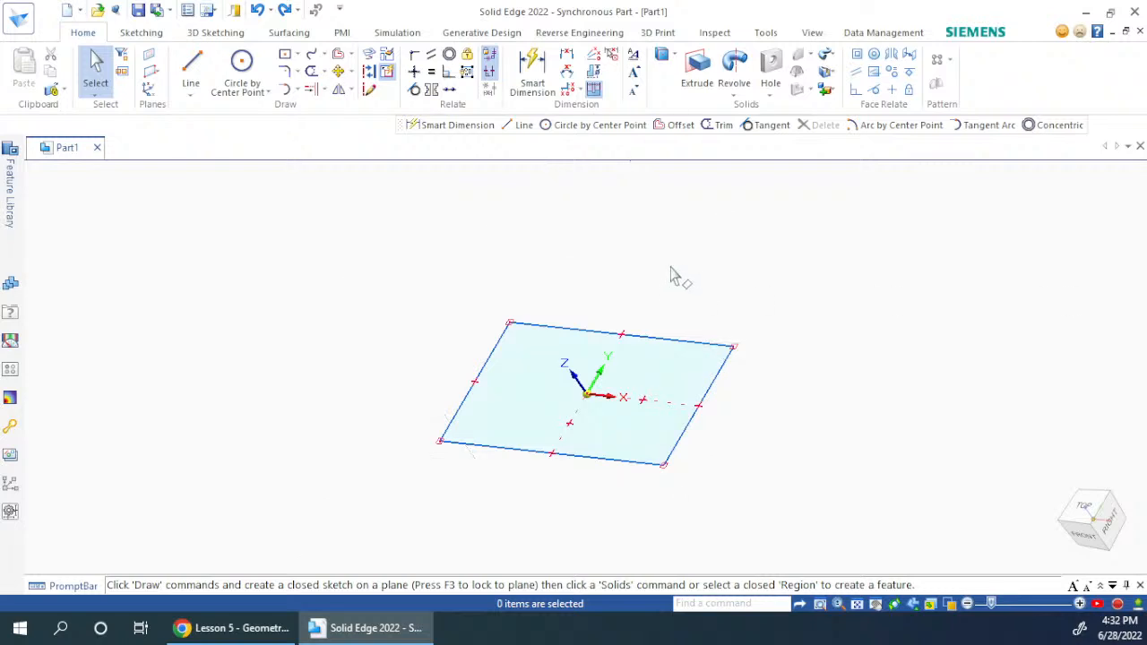
# Place the rectangular region's handle on its +X edge and revolve the region 360° about that edge.
pyautogui.click(674, 363)
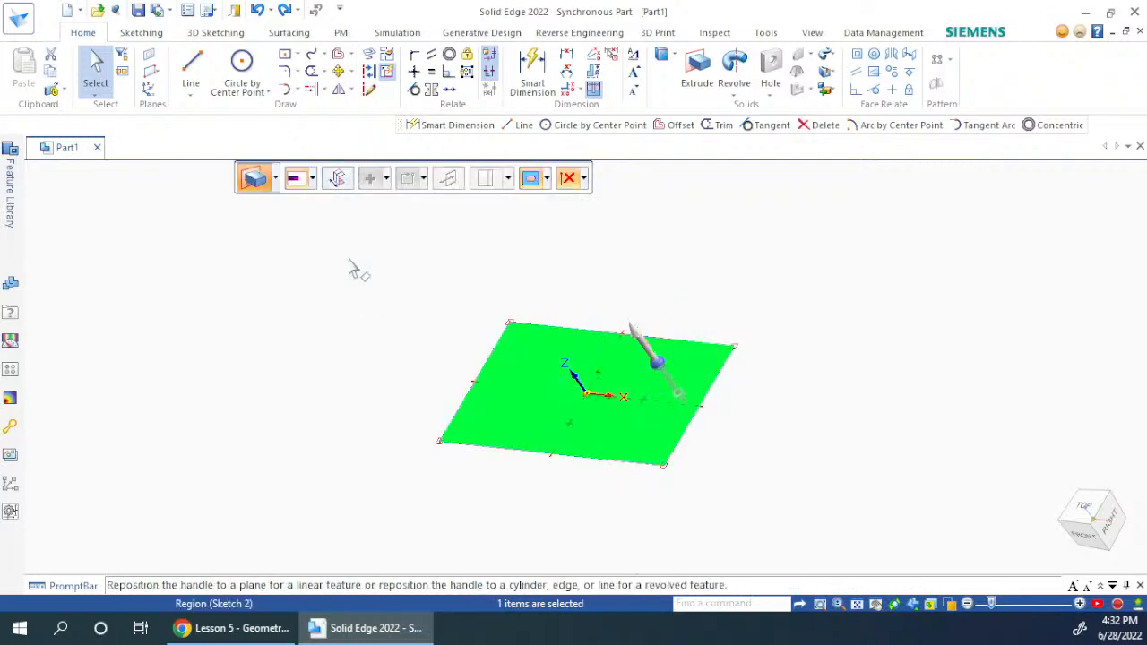
pyautogui.click(656, 363)
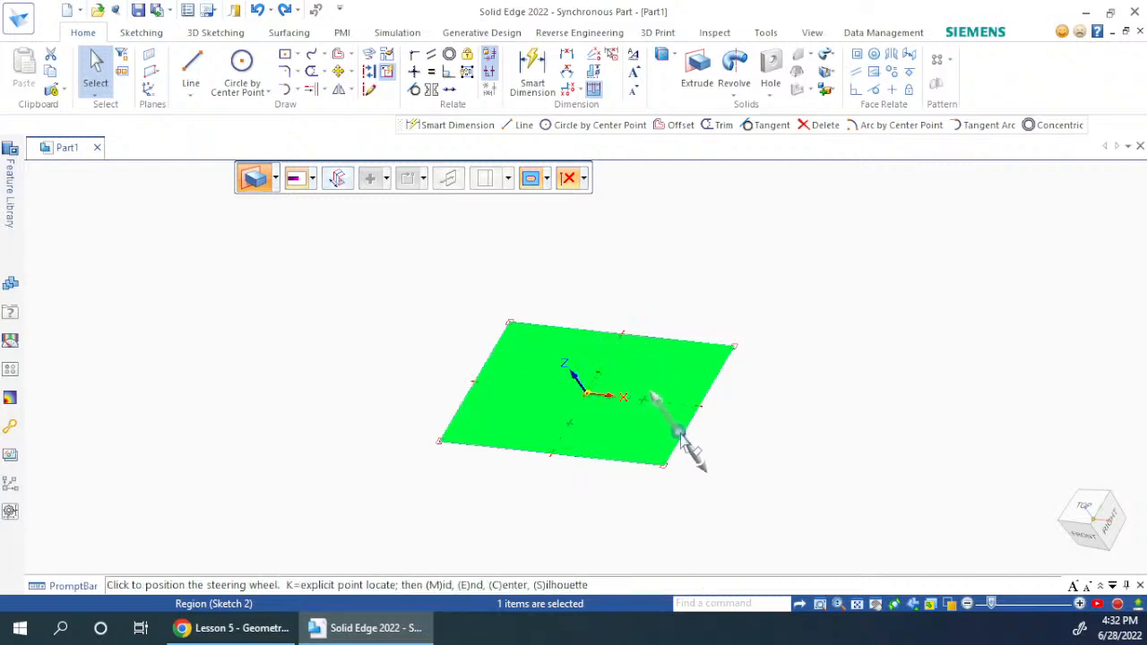
pyautogui.click(681, 437)
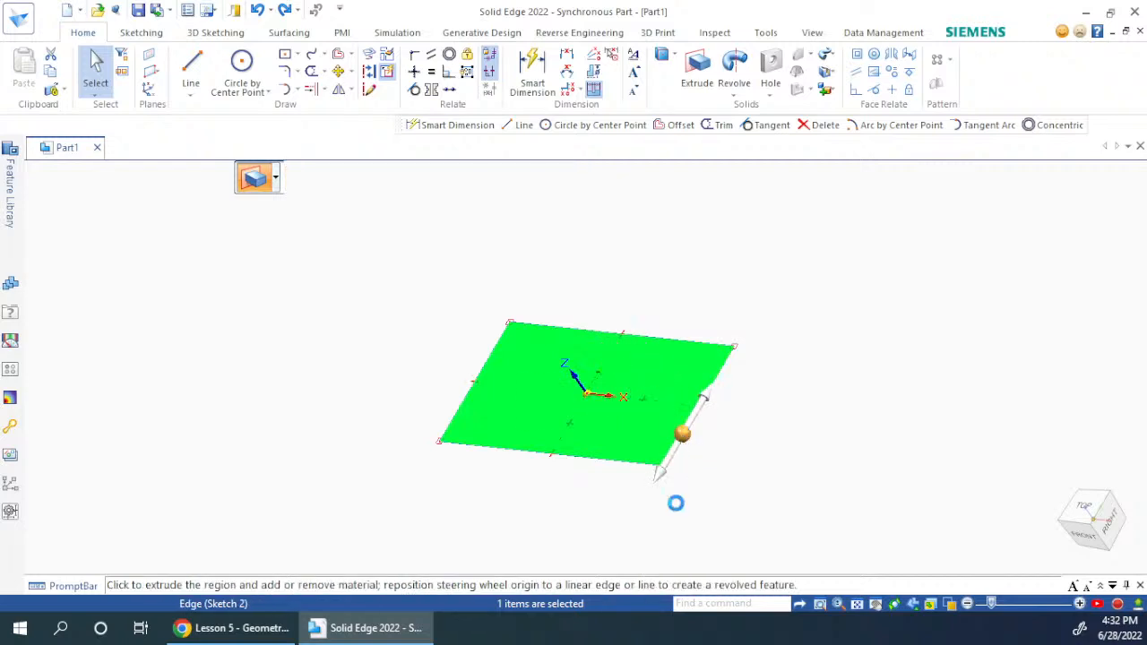
pyautogui.click(679, 432)
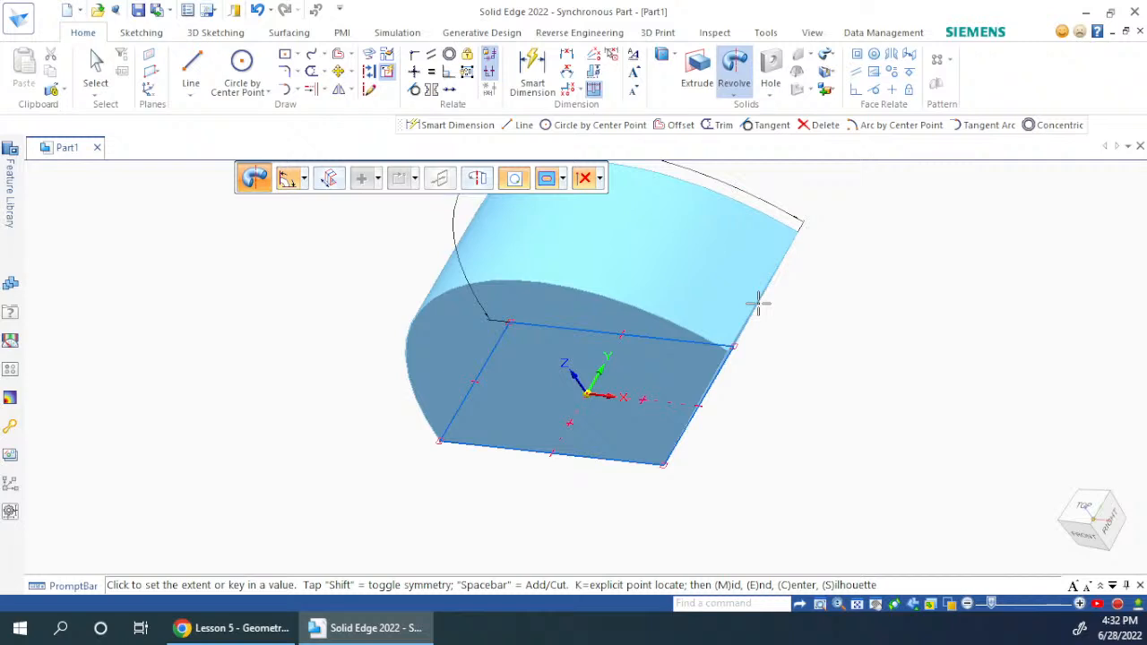
pyautogui.scroll(3, 779, 323)
pyautogui.scroll(-4, 663, 469)
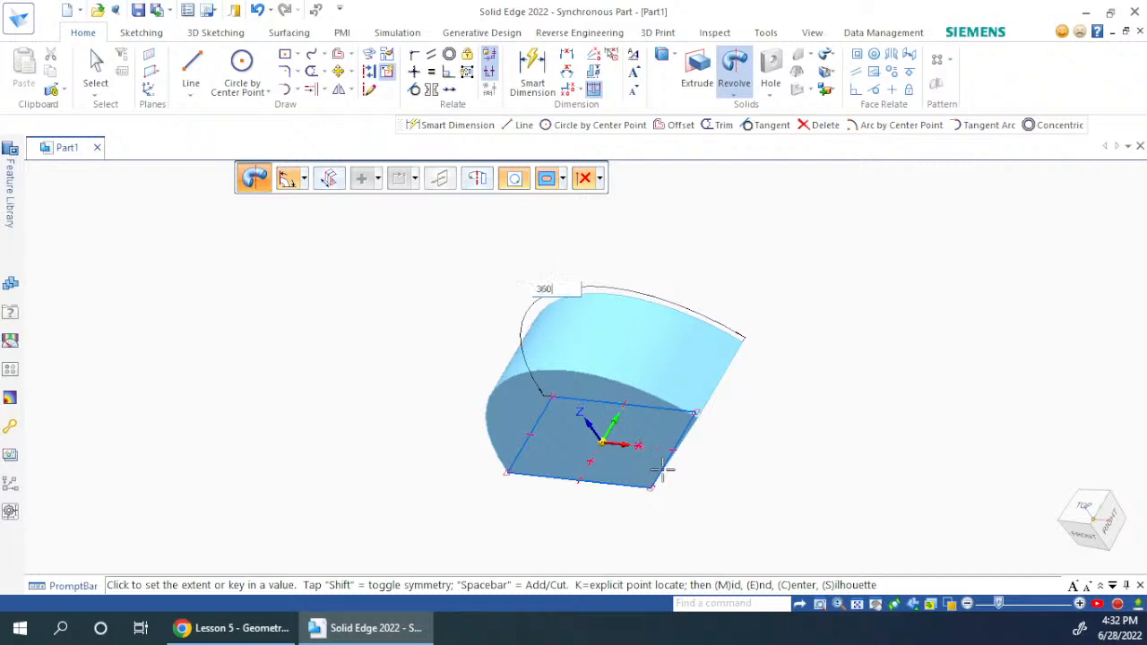
pyautogui.press('Return')
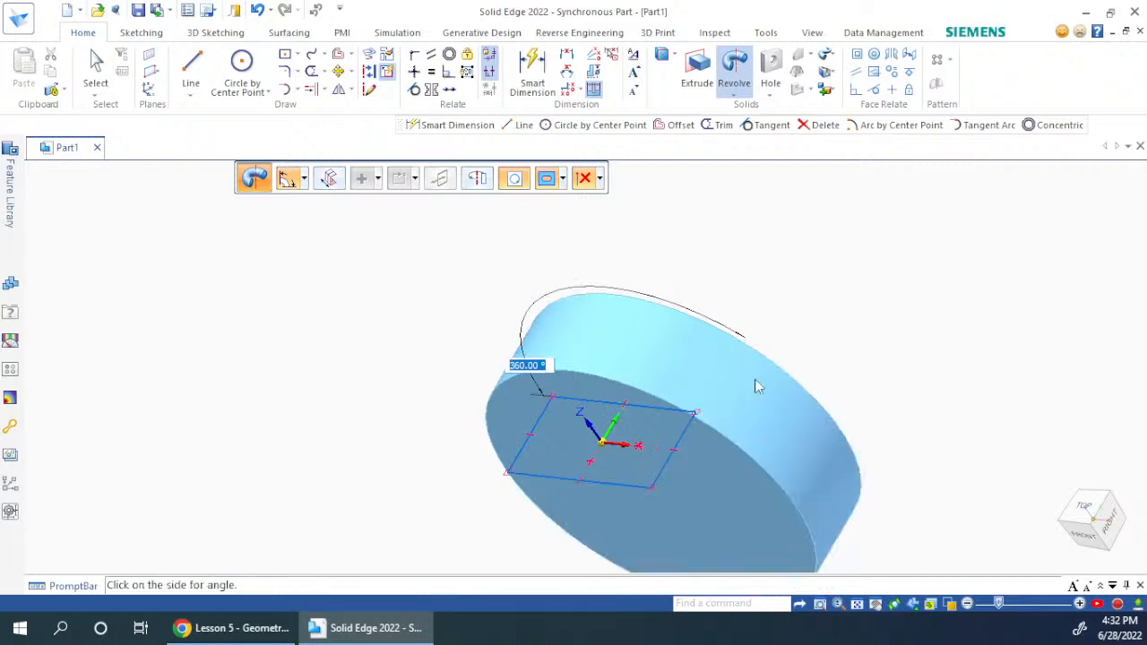
# Inspect the revolved disc from another angle and undo the revolve.
pyautogui.moveTo(745, 464)
pyautogui.mouseDown(button='middle')
pyautogui.moveTo(810, 350)
pyautogui.moveTo(672, 404)
pyautogui.moveTo(756, 456)
pyautogui.mouseUp(button='middle')
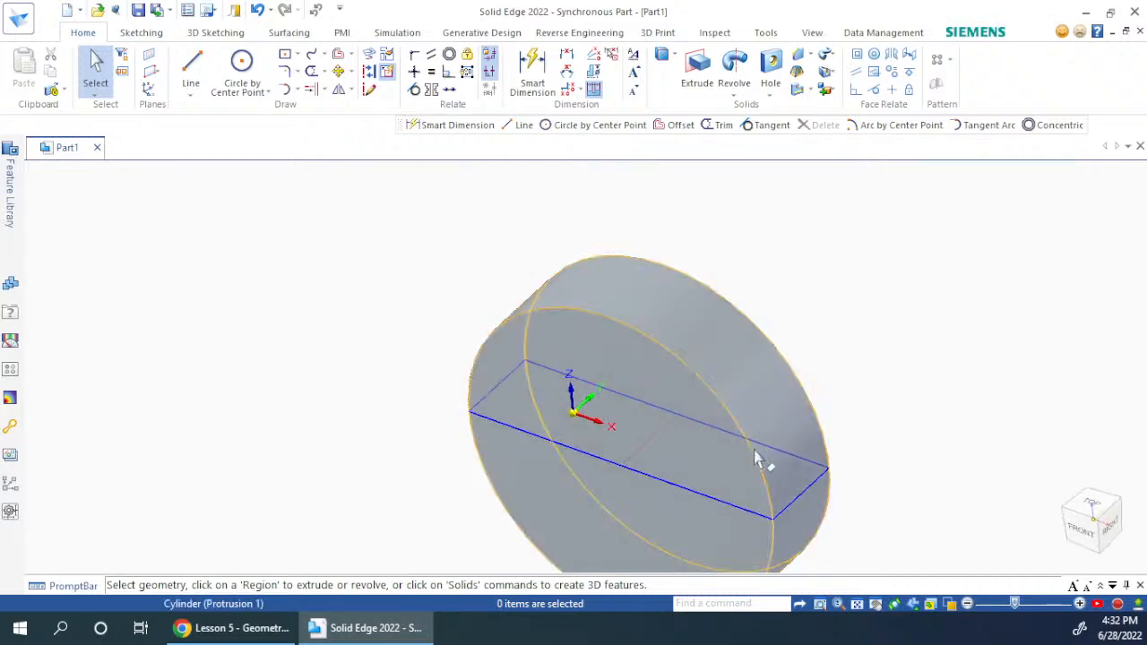
pyautogui.scroll(-1, 541, 295)
pyautogui.scroll(1, 814, 397)
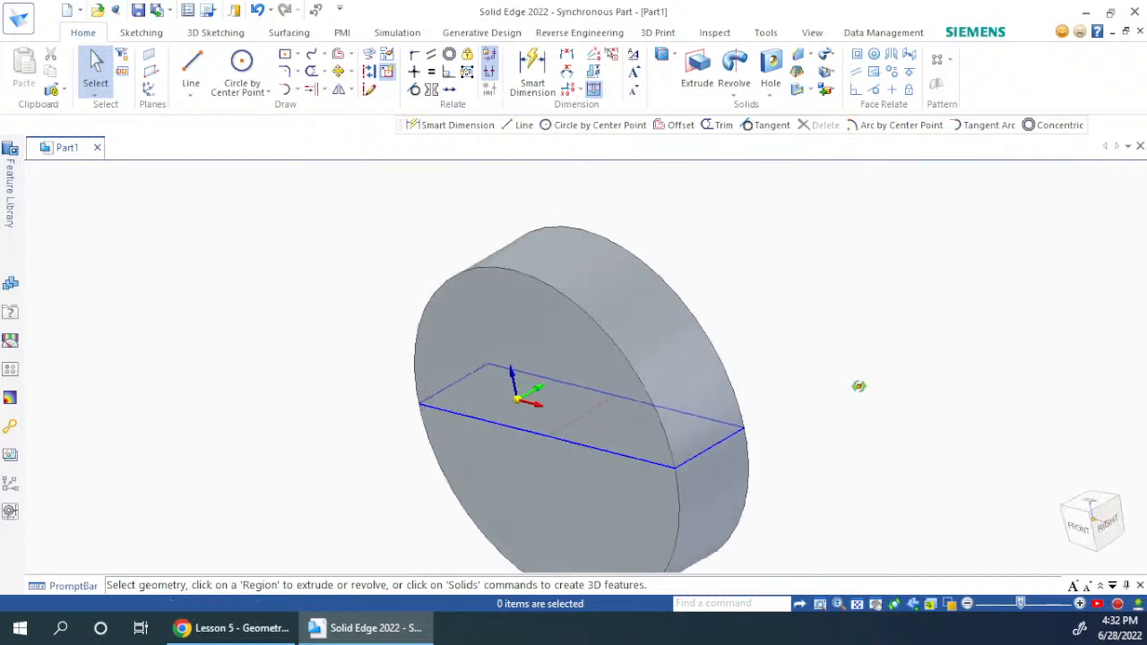
pyautogui.hotkey('ctrl', 'z')
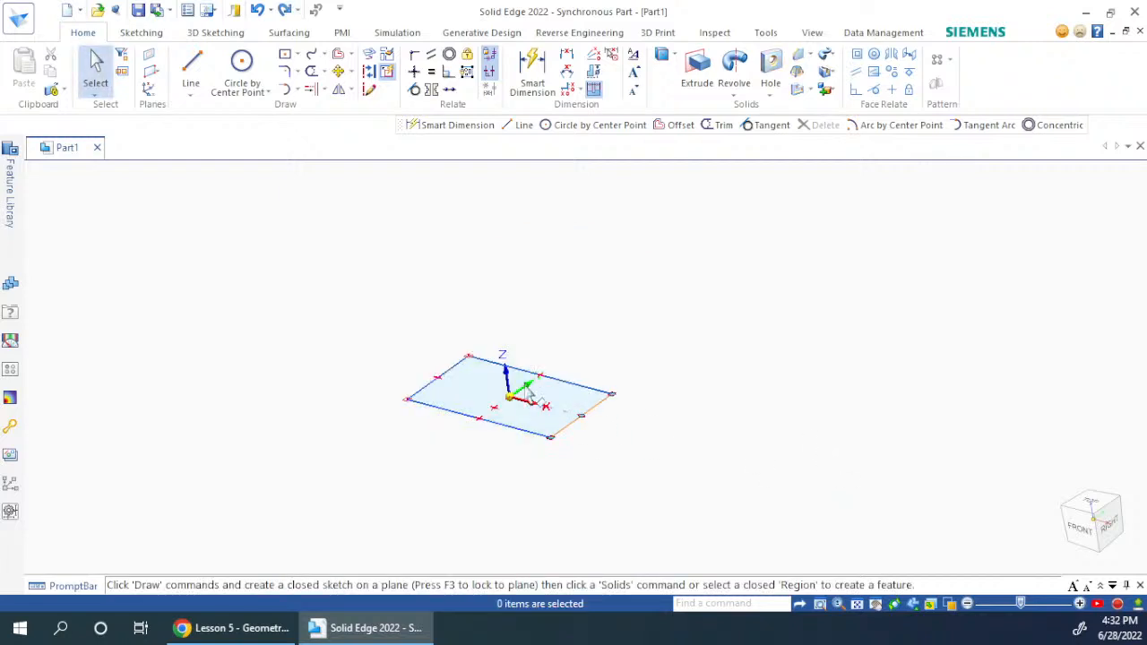
# Select the rectangular region, check the extent options for its extrusion, and clear the selection.
pyautogui.click(576, 396)
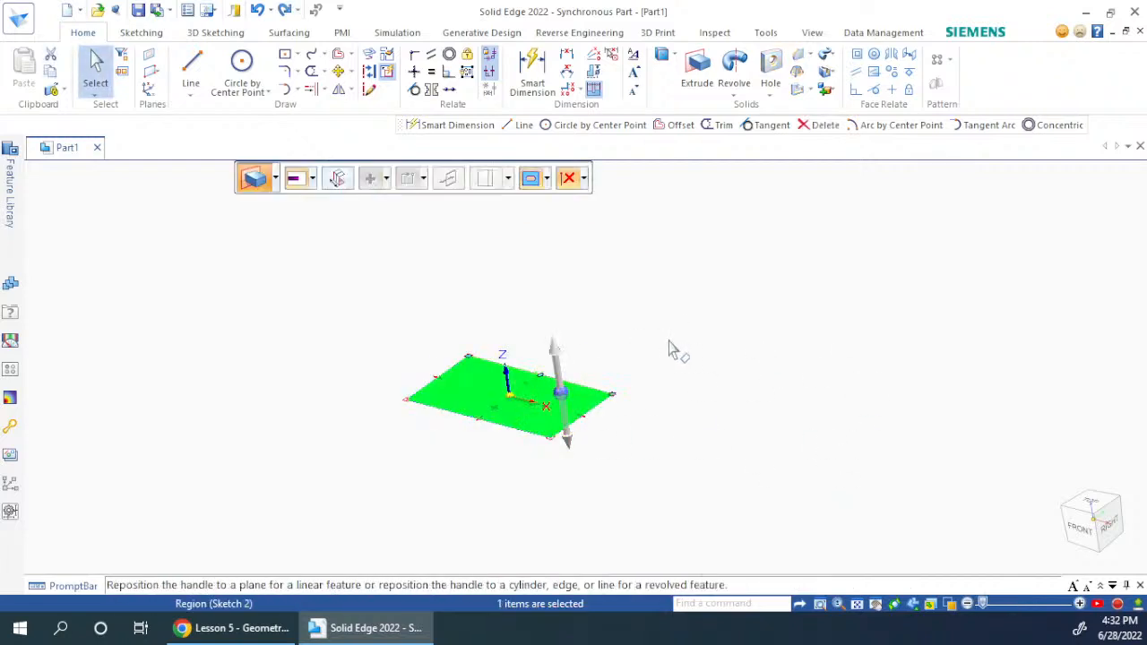
pyautogui.click(314, 181)
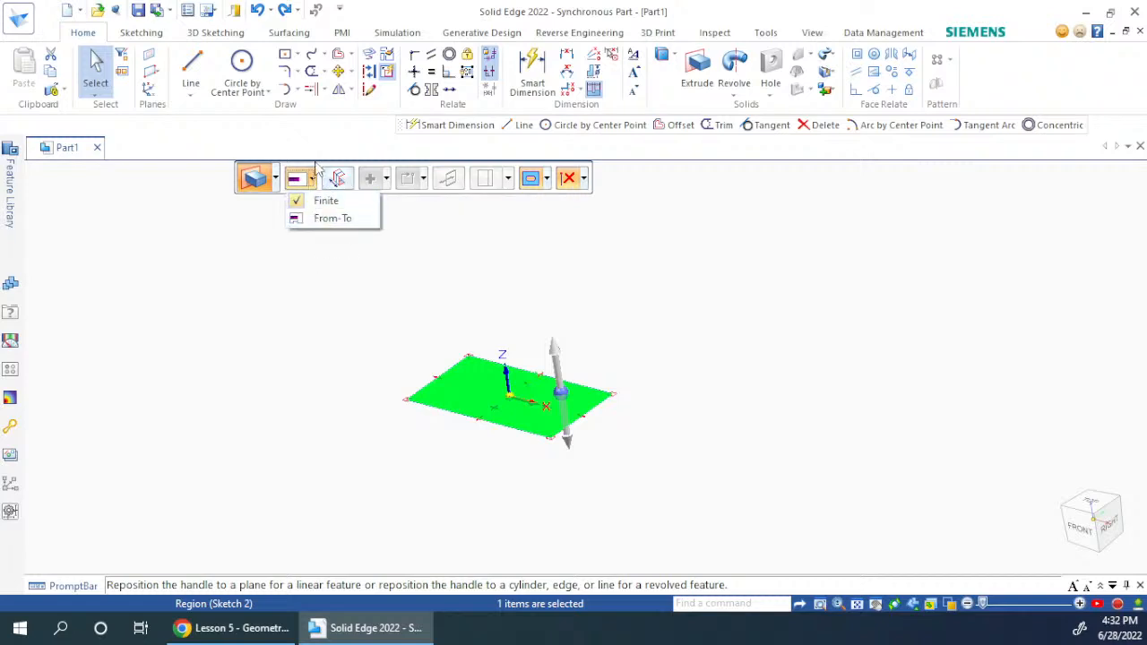
pyautogui.click(730, 320)
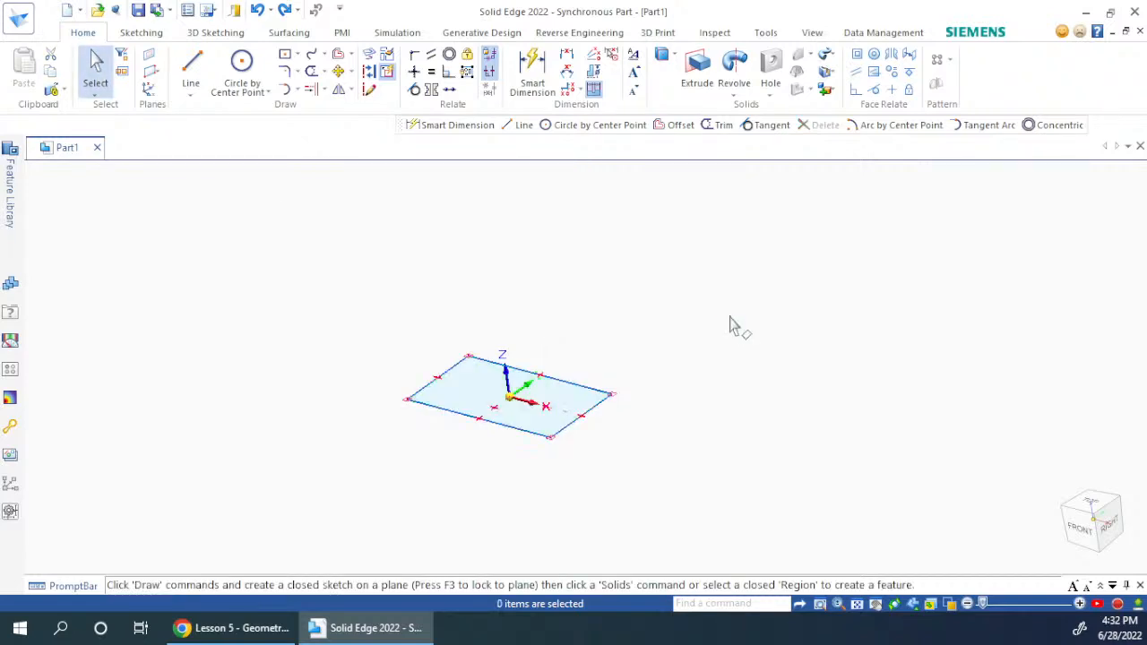
pyautogui.scroll(-3, 558, 392)
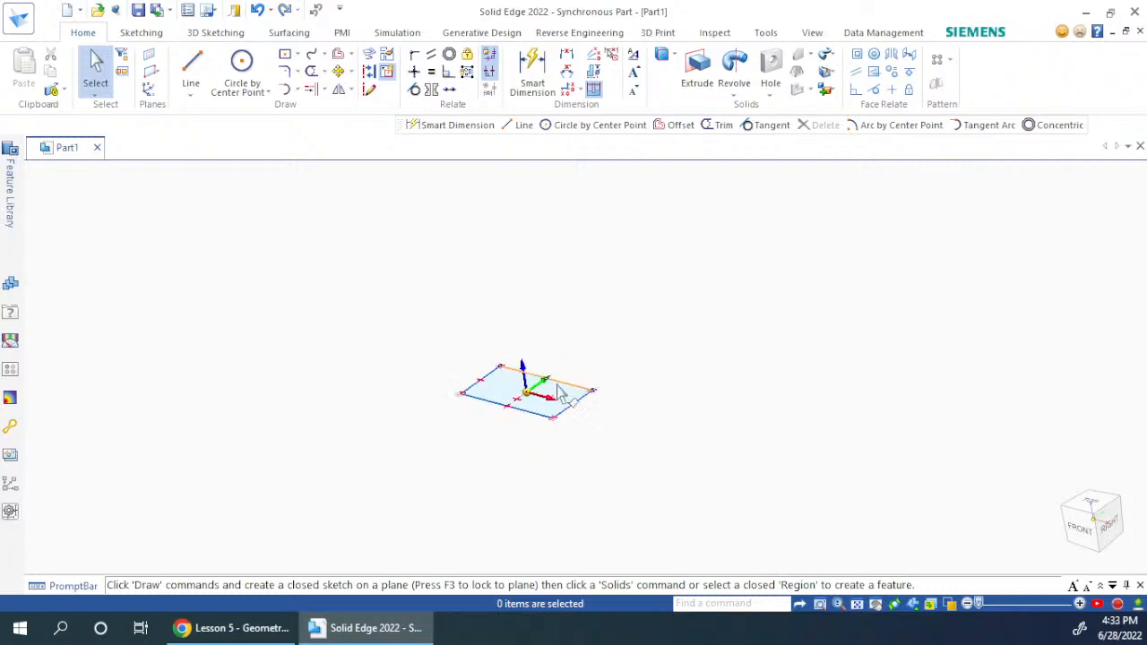
pyautogui.scroll(4, 568, 399)
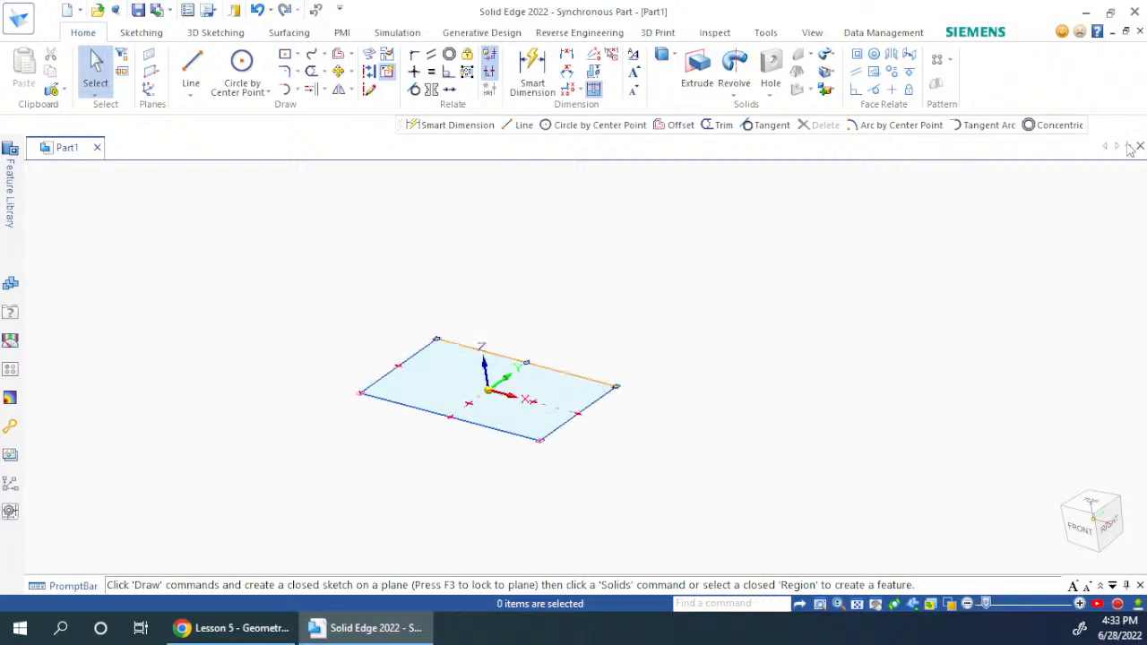
# Switch to the Lesson 5 presentation in Chrome and show the Solid Edge Overview slide about design intent.
pyautogui.click(234, 628)
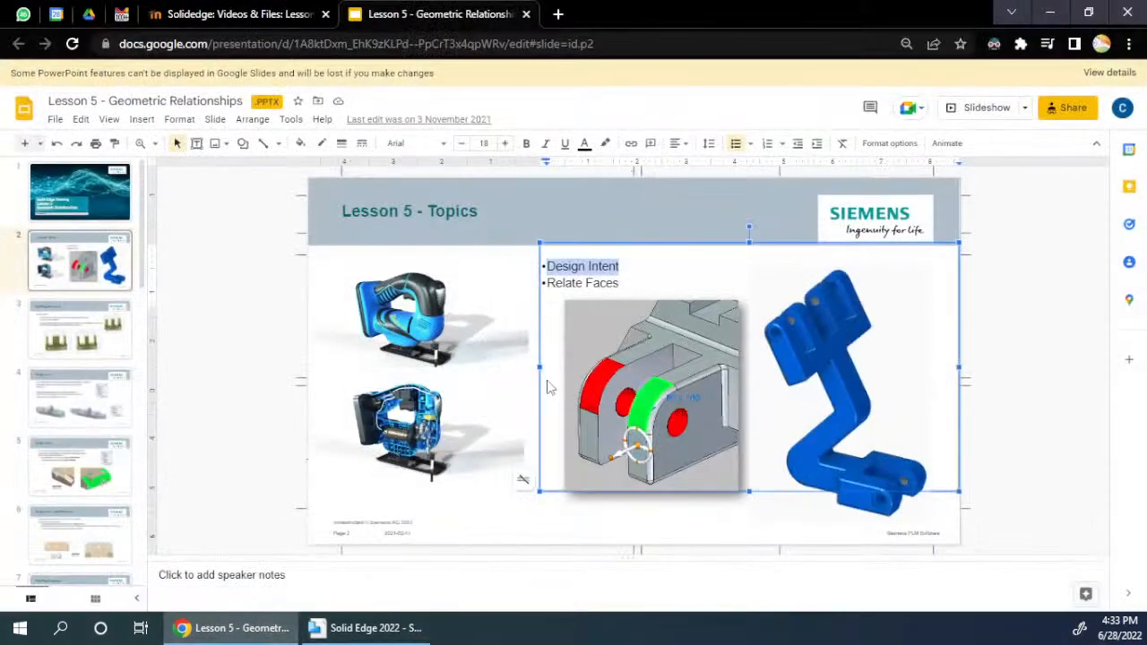
pyautogui.click(87, 339)
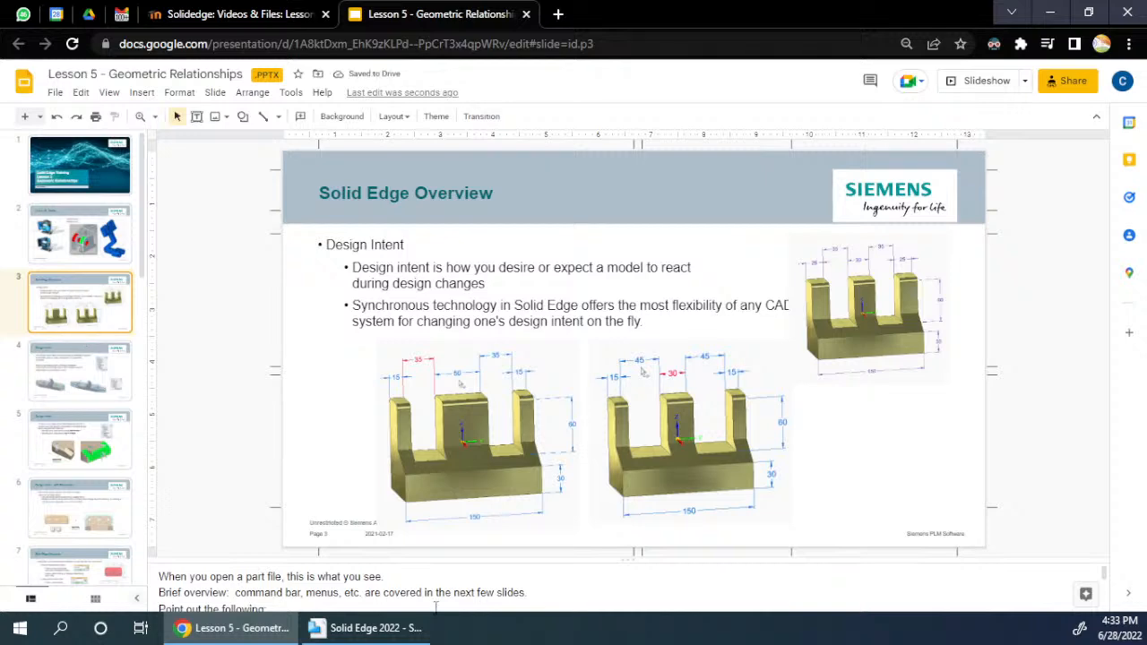
pyautogui.click(399, 635)
pyautogui.click(243, 634)
pyautogui.click(256, 634)
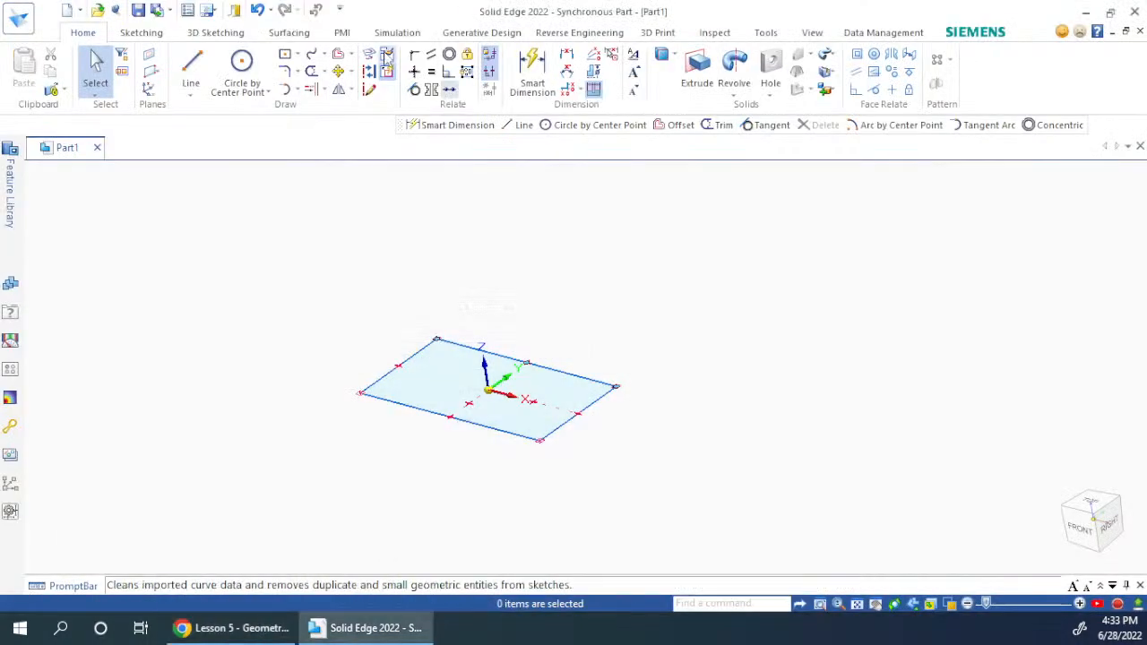
pyautogui.click(269, 628)
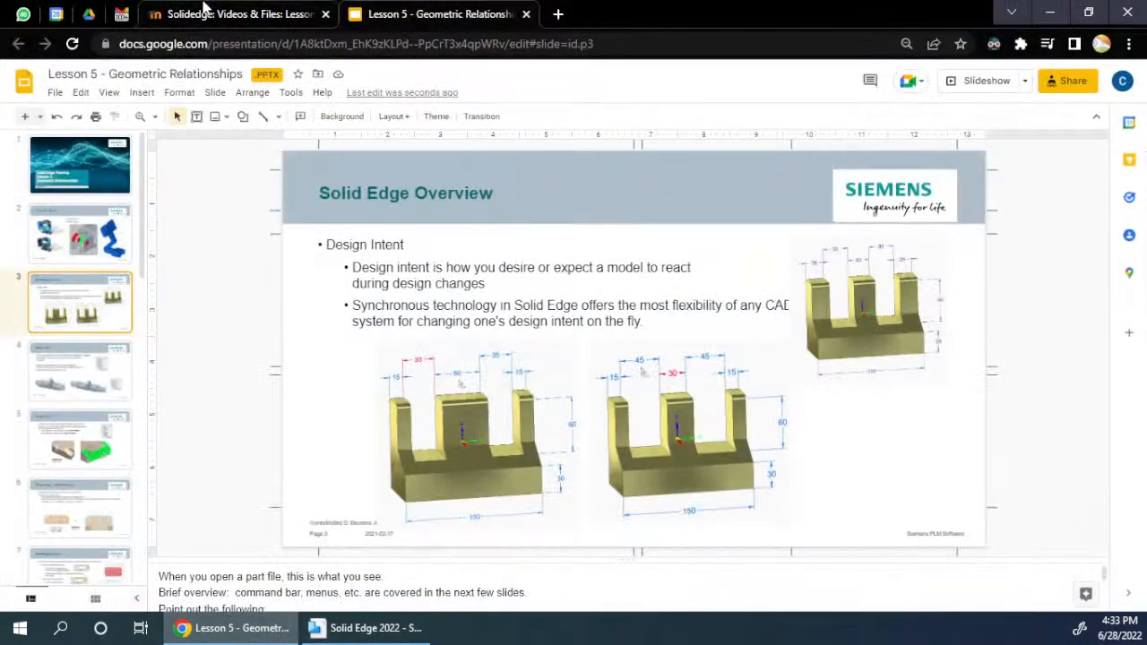
# Go to the Lesson 5 section of the Solidedge course site and open its practice files folder.
pyautogui.click(204, 7)
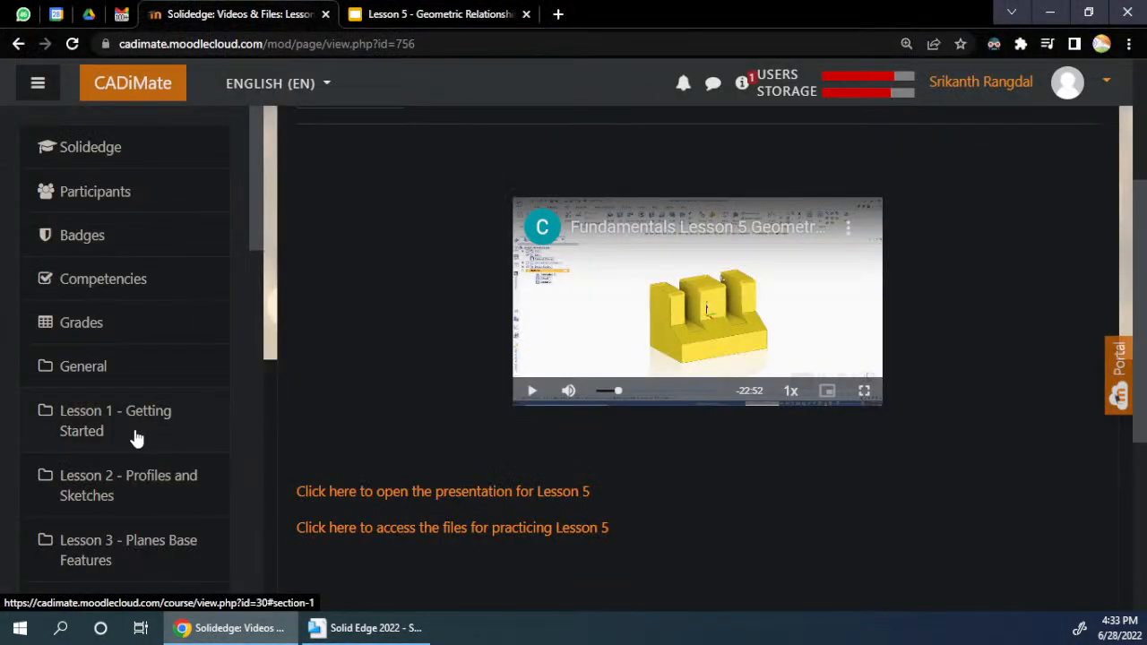
pyautogui.scroll(3, 415, 248)
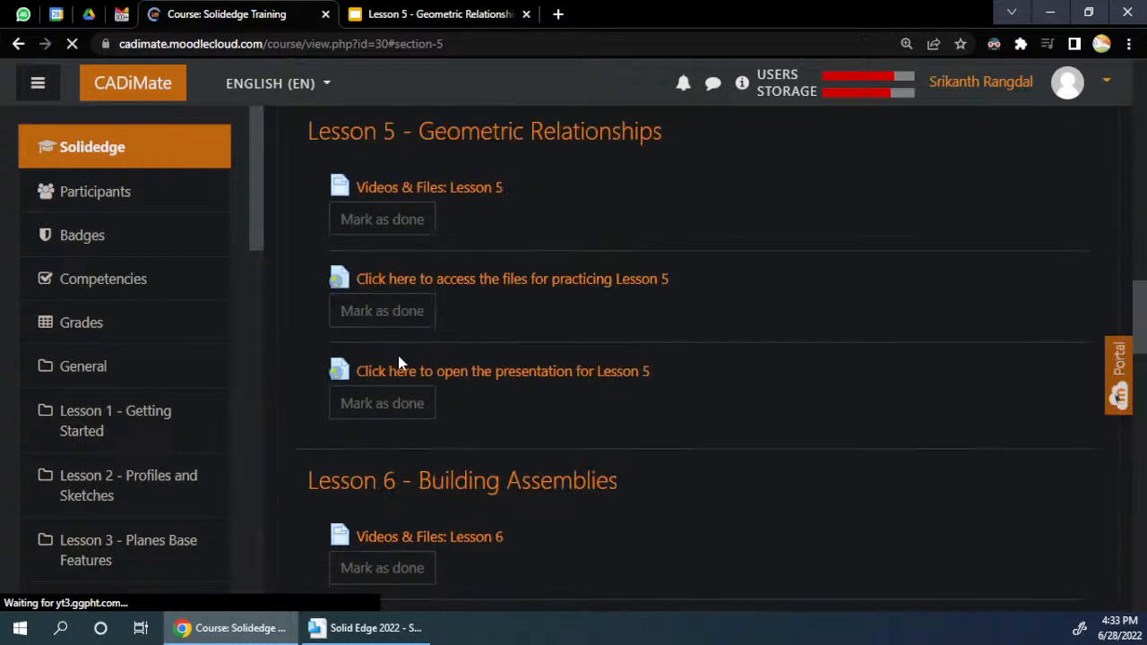
pyautogui.click(609, 283)
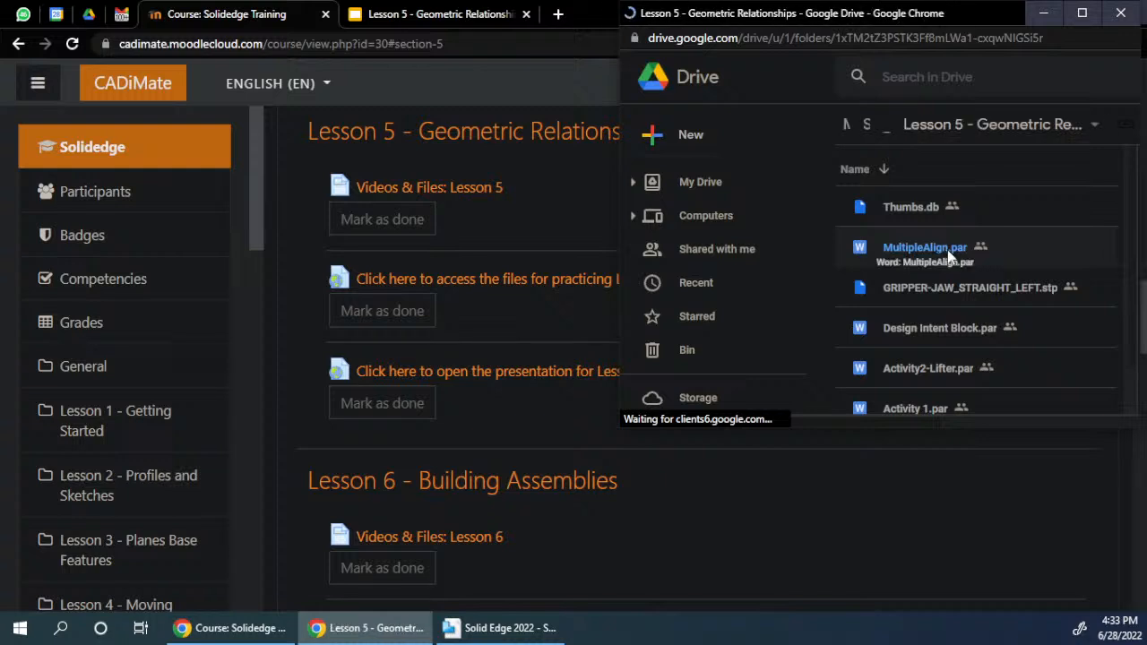
# Download Design Intent Block.par from the Lesson 5 Drive folder and open it in Solid Edge.
pyautogui.rightClick(927, 333)
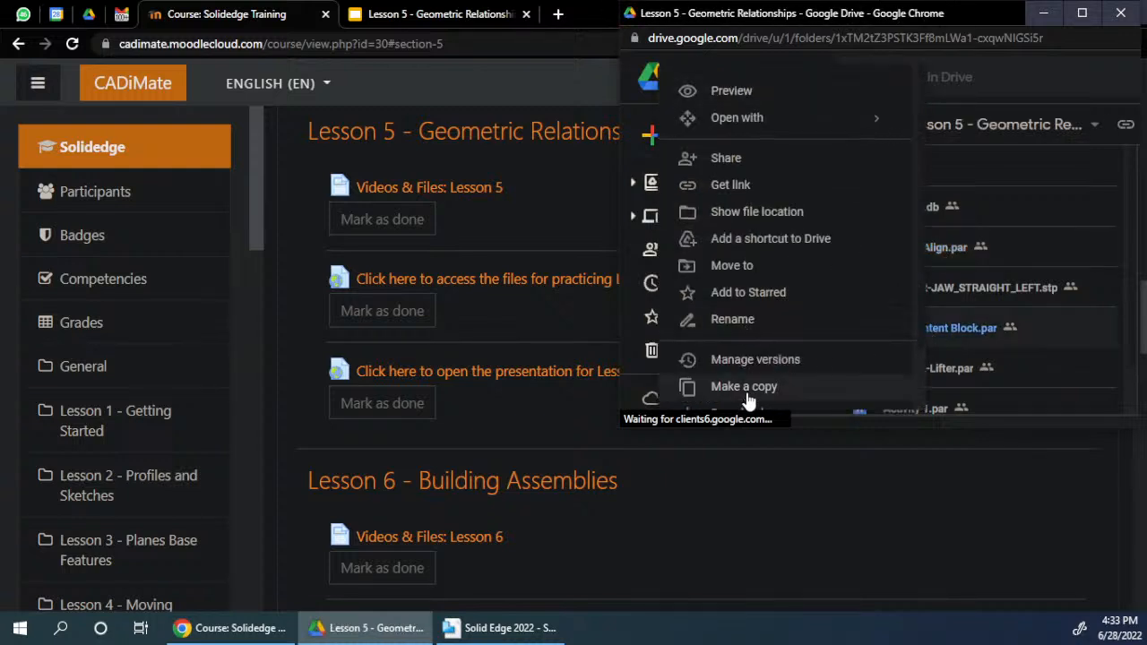
pyautogui.scroll(-2, 748, 399)
pyautogui.click(750, 346)
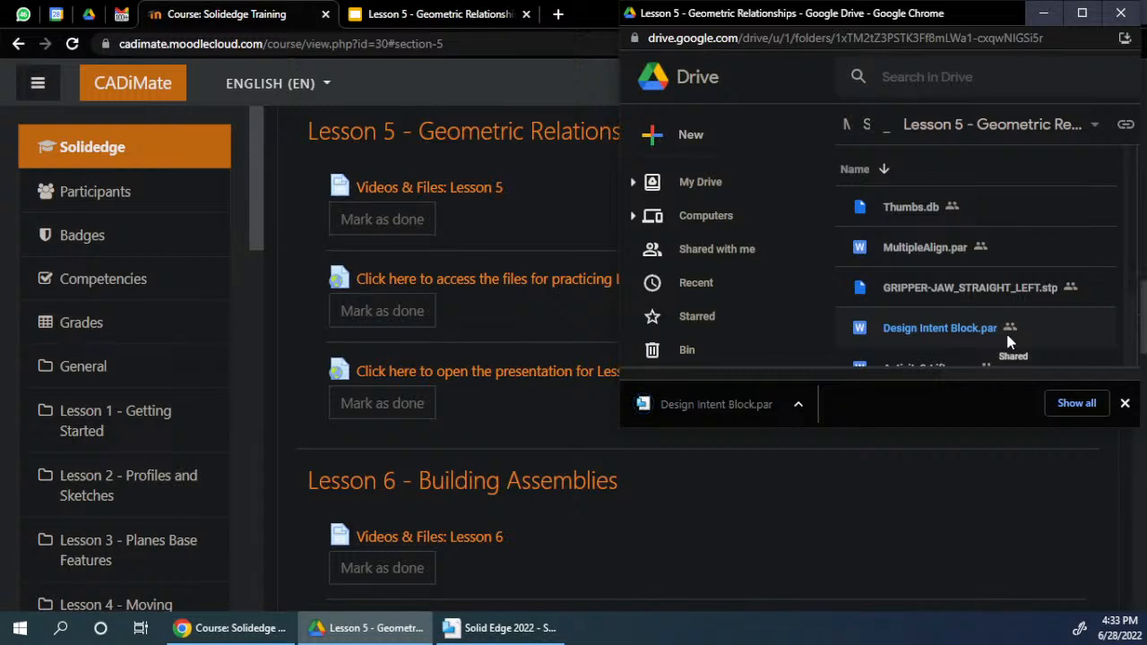
pyautogui.click(722, 407)
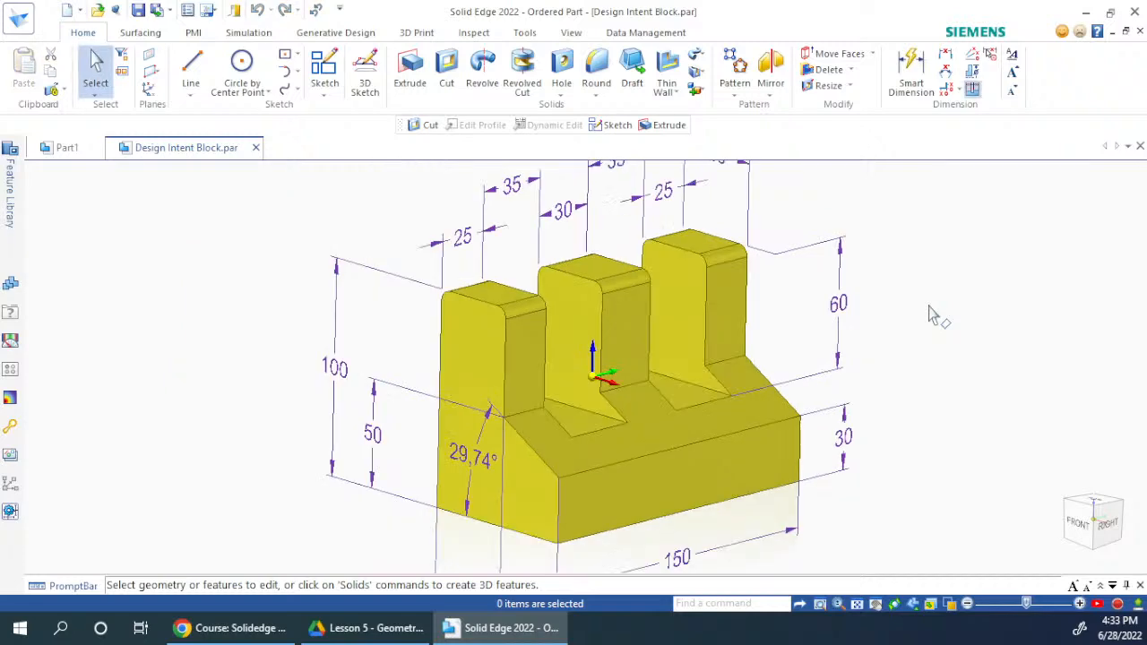
# Examine the two slot cutouts between the block's uprights by selecting each one and clearing the selection.
pyautogui.moveTo(931, 288); pyautogui.dragTo(896, 349, button='middle')
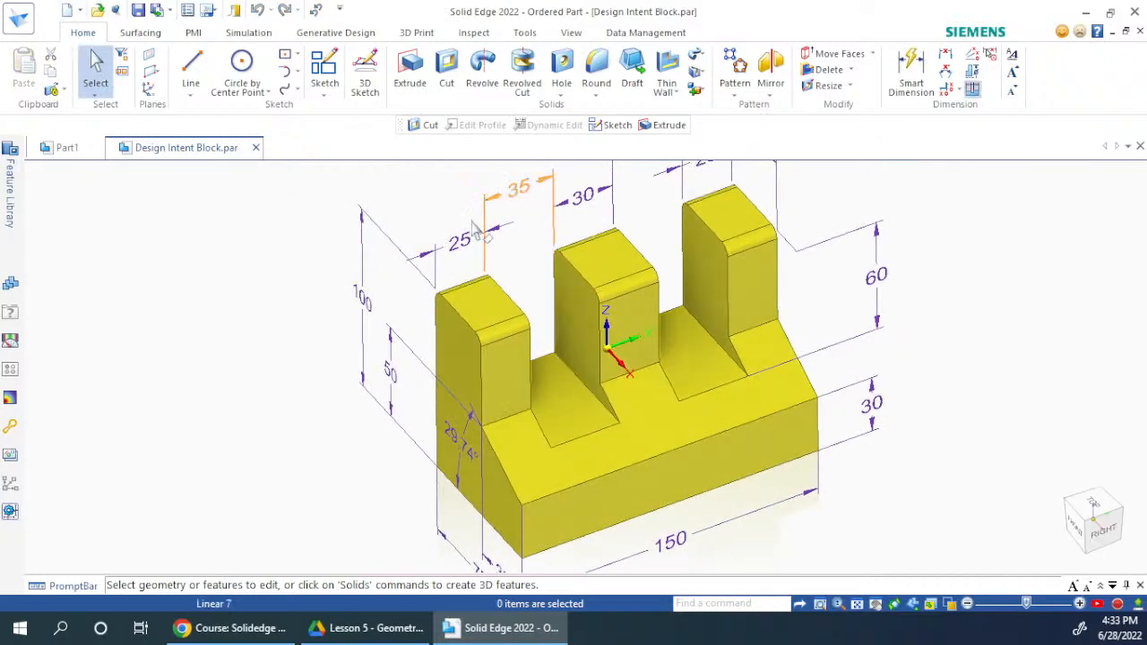
pyautogui.click(578, 334)
pyautogui.click(923, 251)
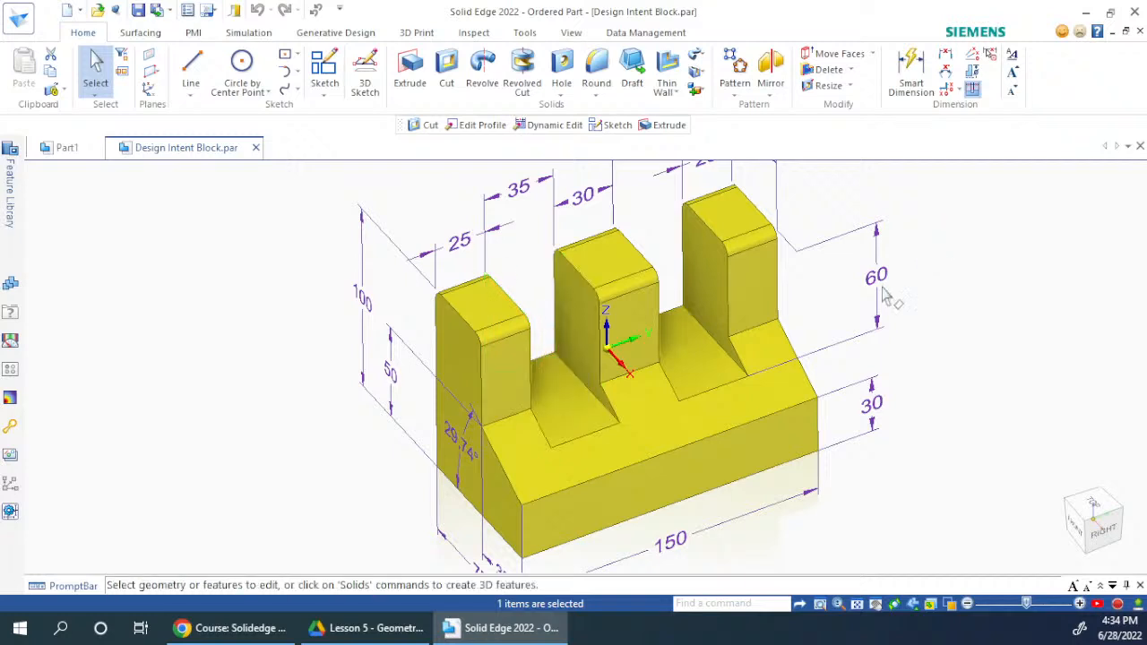
pyautogui.click(583, 341)
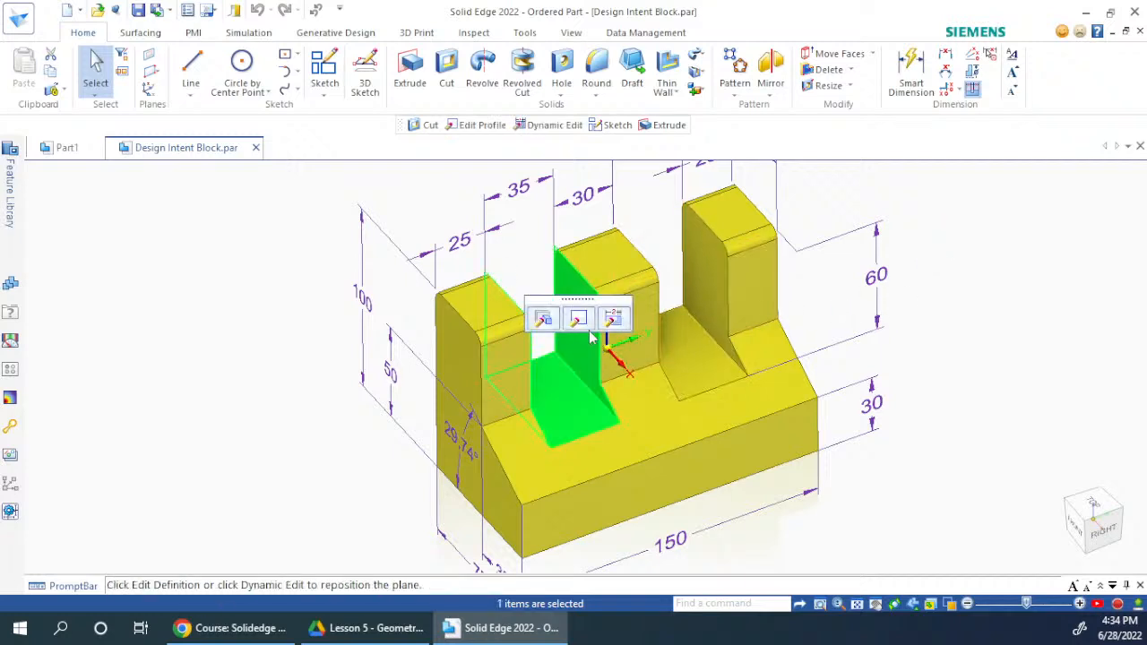
pyautogui.click(927, 271)
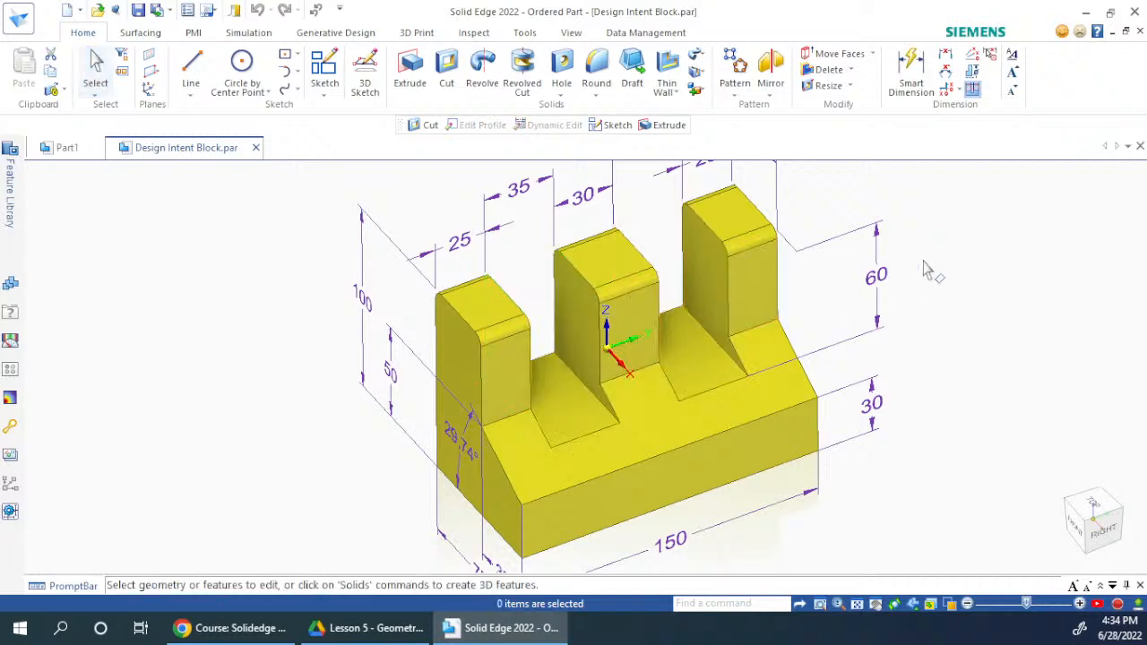
pyautogui.click(703, 285)
pyautogui.click(918, 285)
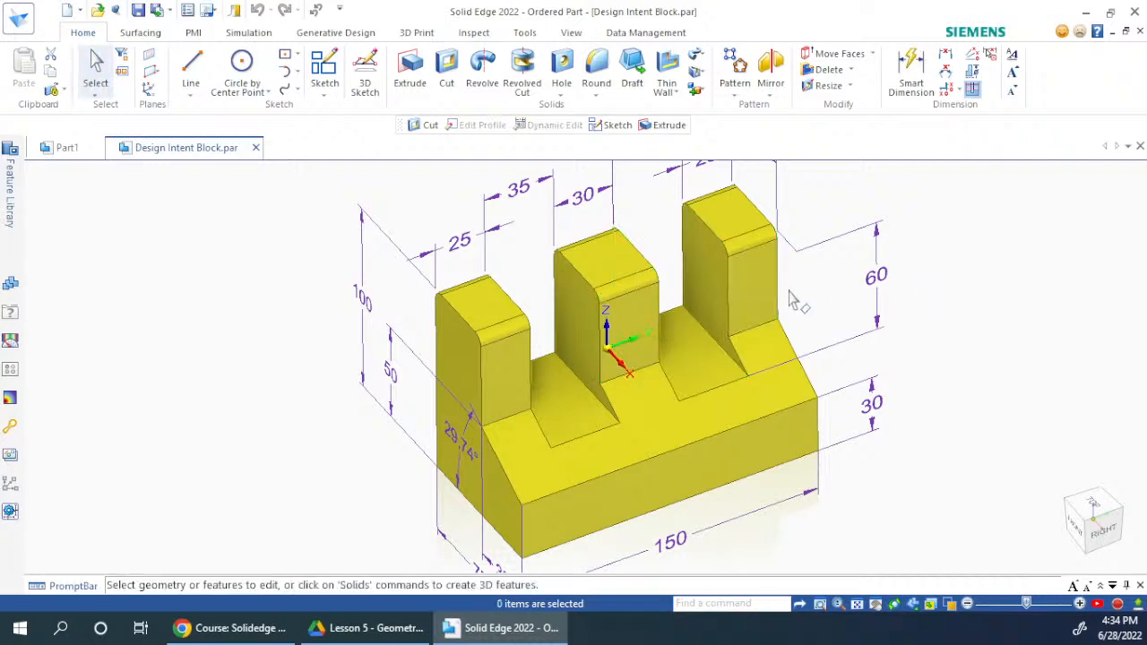
pyautogui.click(685, 353)
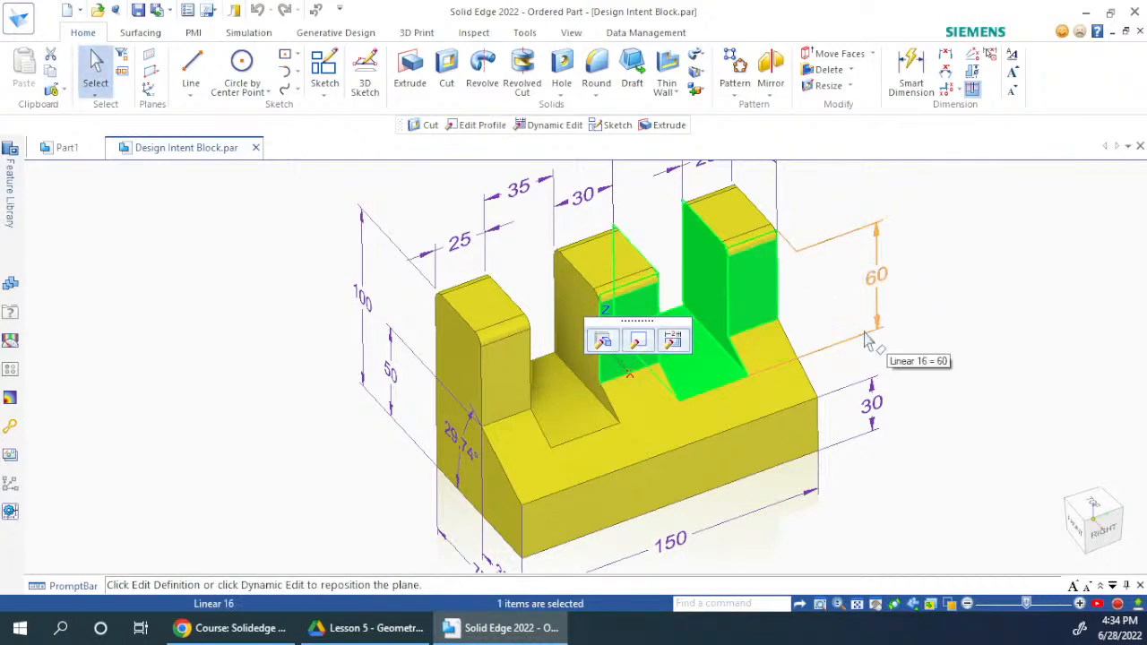
pyautogui.click(962, 313)
# Examine the +Y slot cutout and the block's sloped front face from several angles, leaving nothing selected.
pyautogui.scroll(3, 824, 399)
pyautogui.scroll(-1, 863, 407)
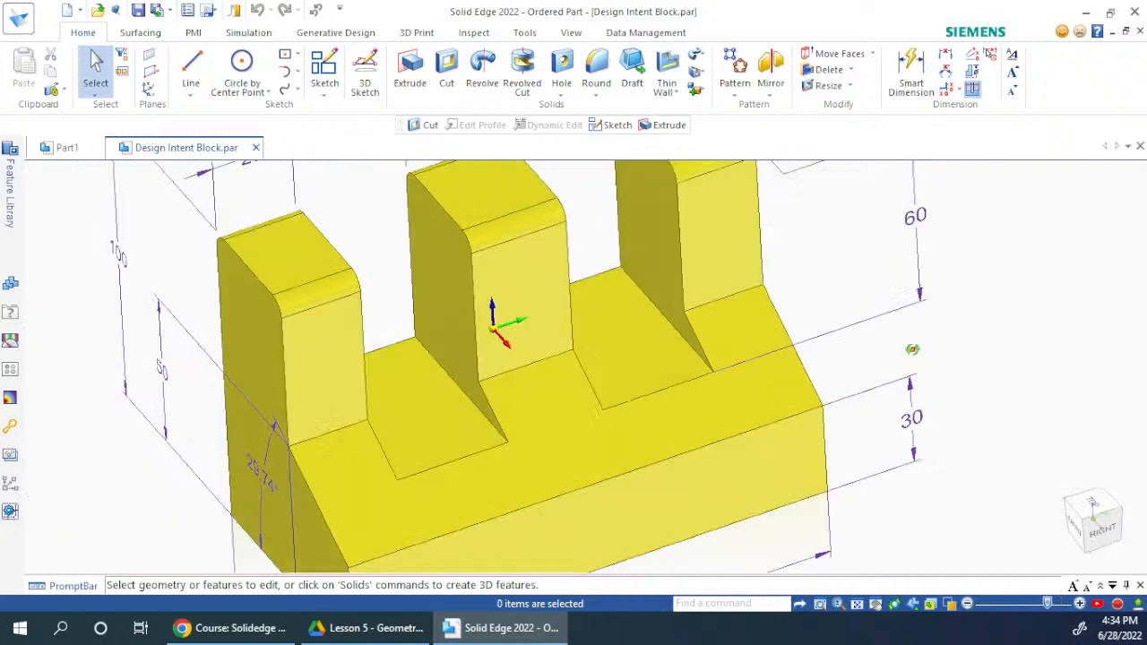
pyautogui.moveTo(911, 349); pyautogui.dragTo(792, 286, button='middle')
pyautogui.click(792, 286)
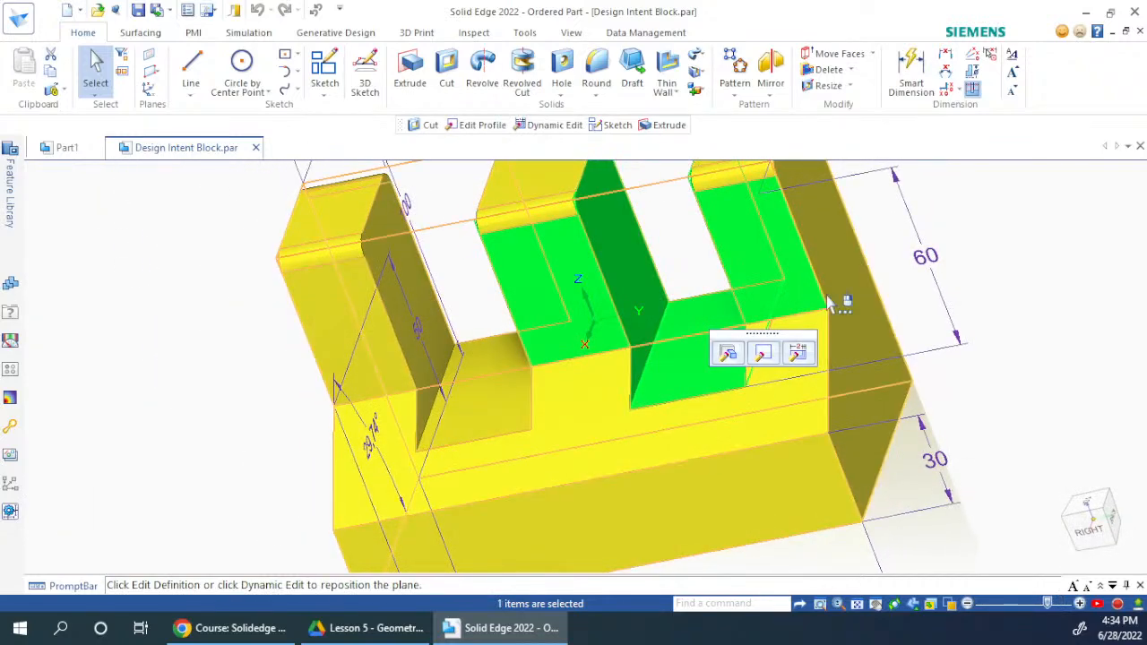
pyautogui.click(1032, 312)
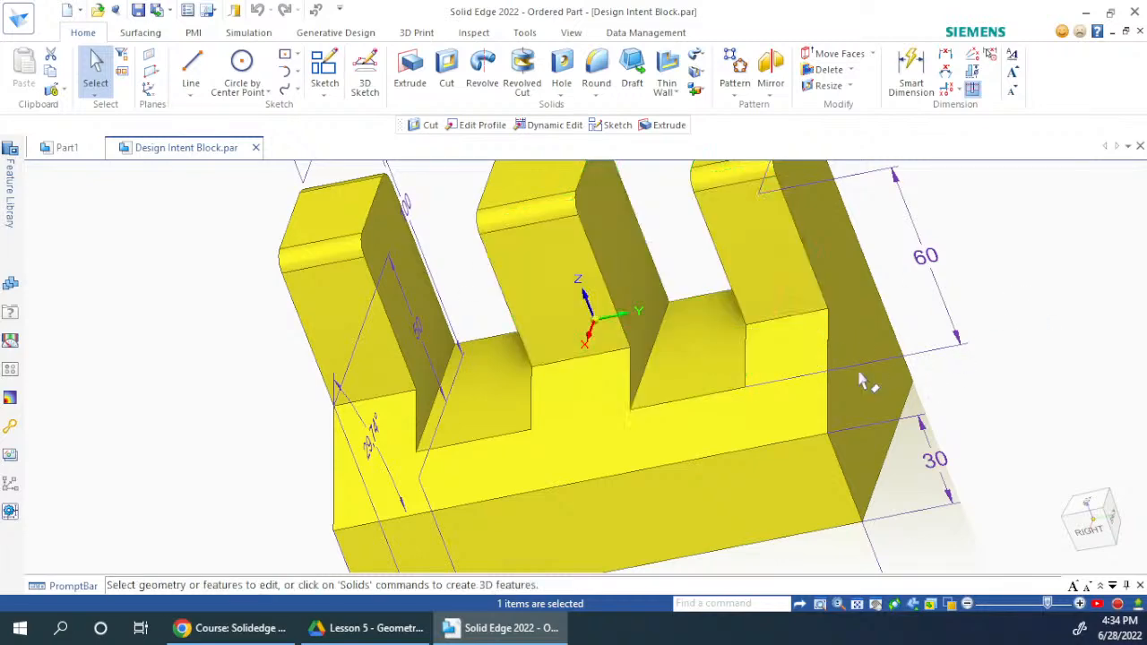
pyautogui.moveTo(870, 385); pyautogui.dragTo(963, 369, button='middle')
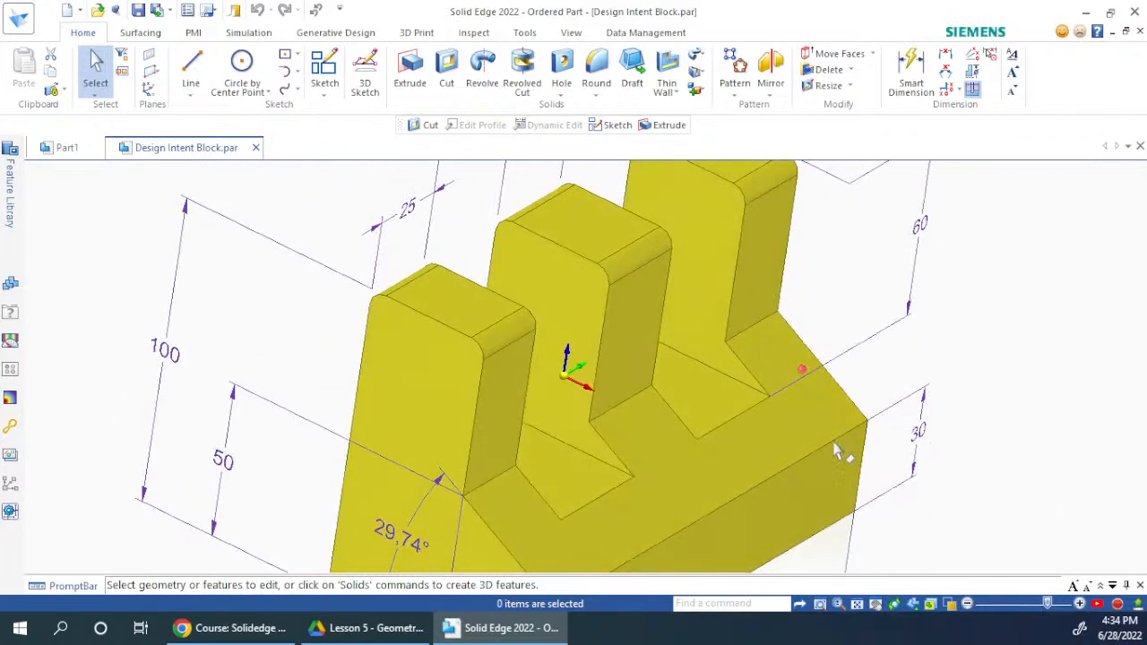
pyautogui.click(744, 453)
pyautogui.press('Escape')
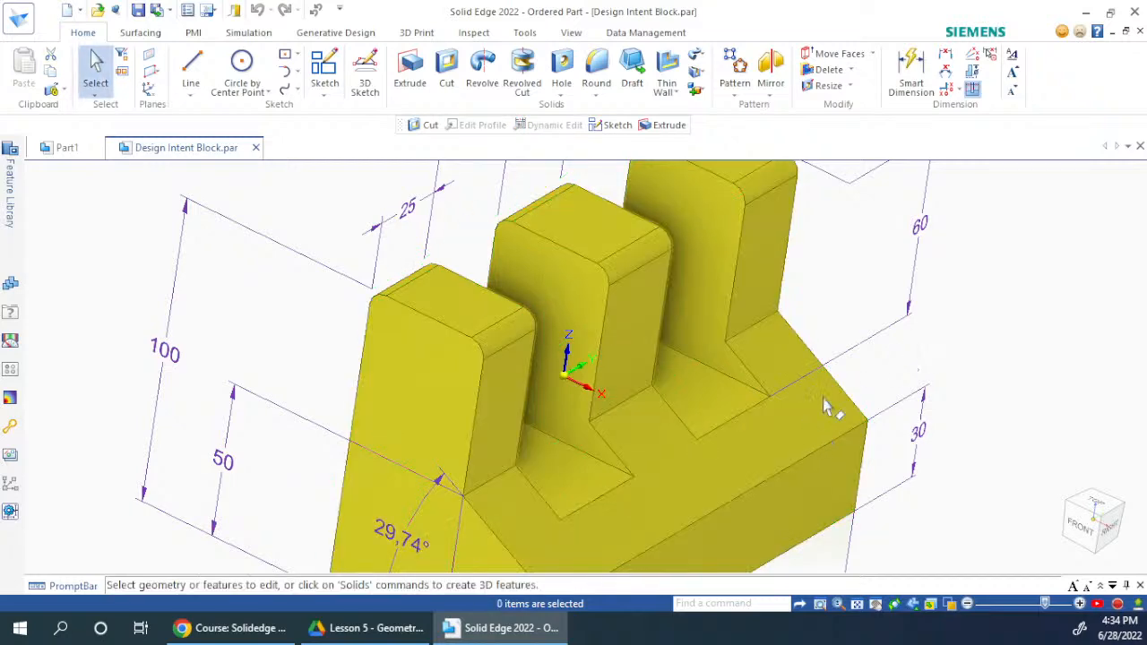
# Inspect the base protrusion's editing options and its extrude definition, leaving the feature unchanged and the selection cleared.
pyautogui.click(810, 414)
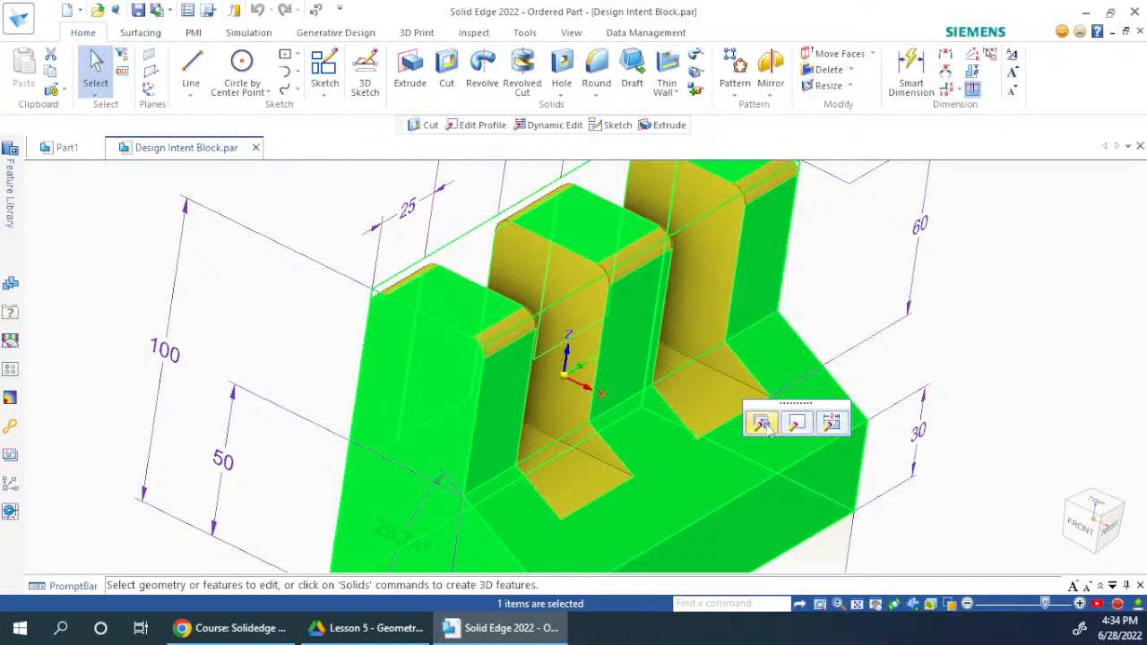
pyautogui.click(832, 425)
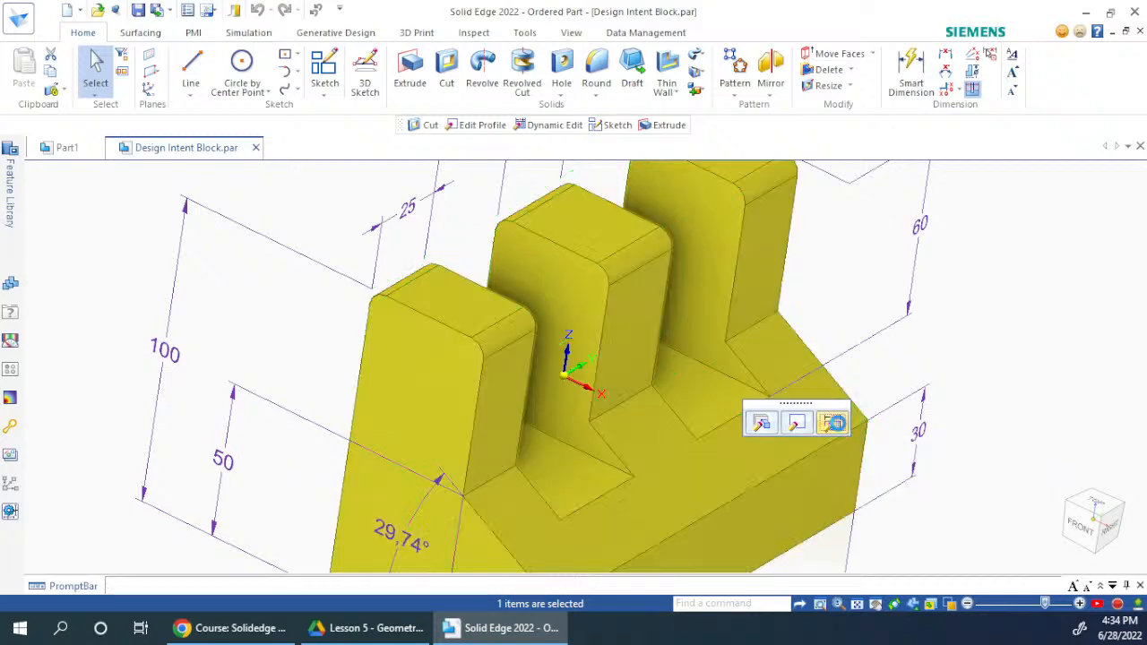
pyautogui.click(791, 437)
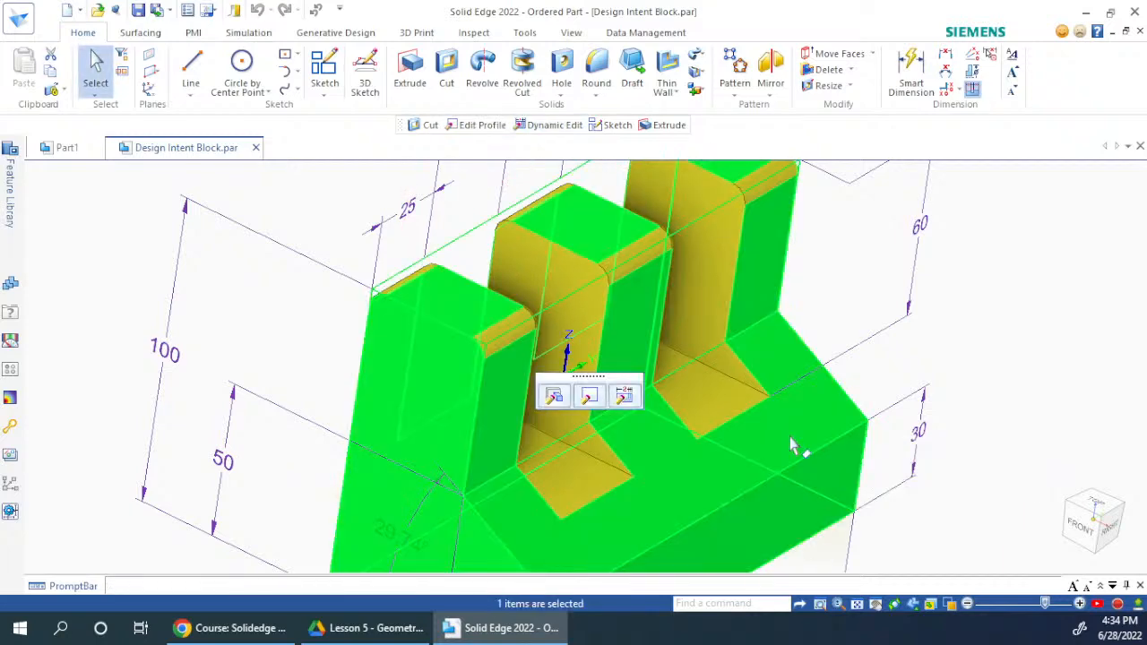
pyautogui.rightClick(802, 441)
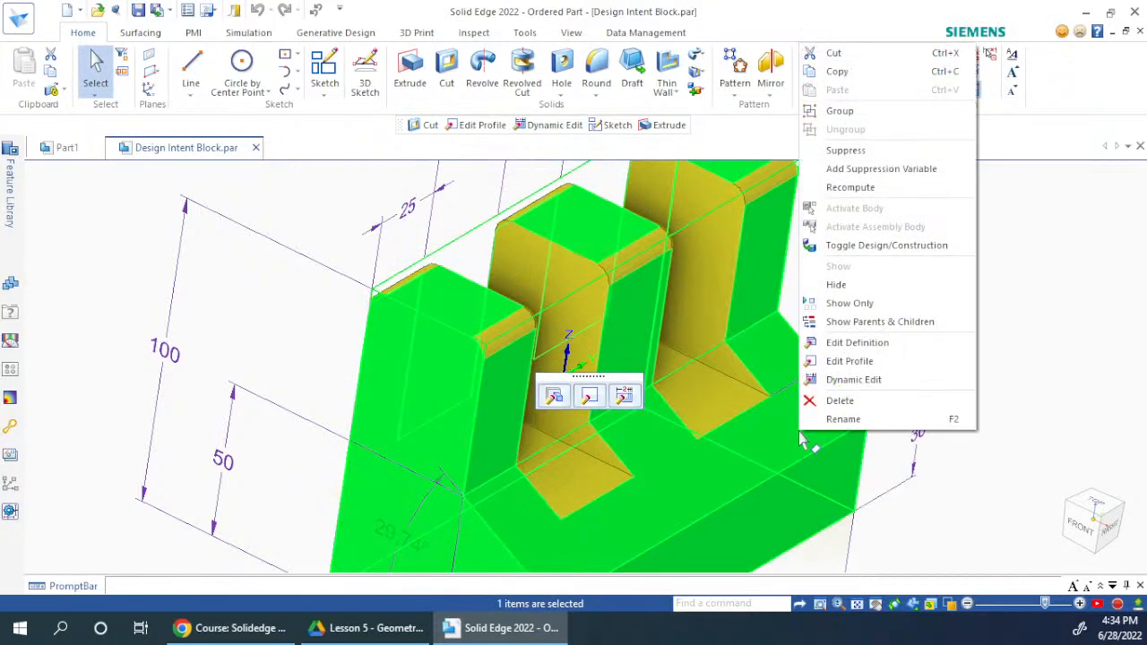
pyautogui.click(800, 439)
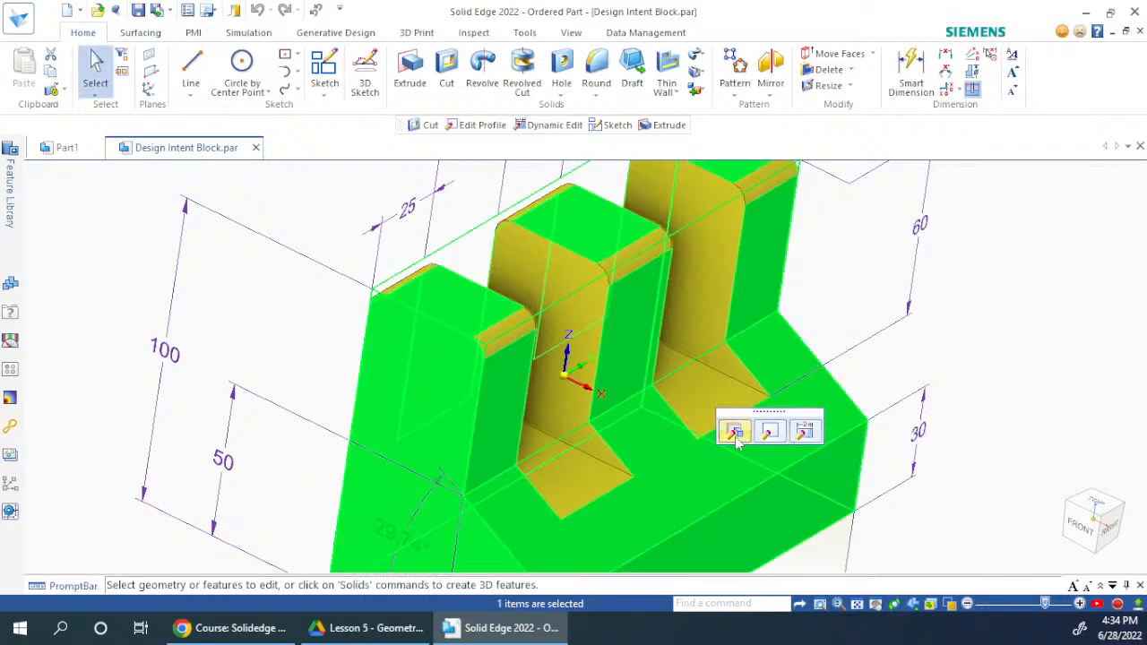
pyautogui.click(734, 433)
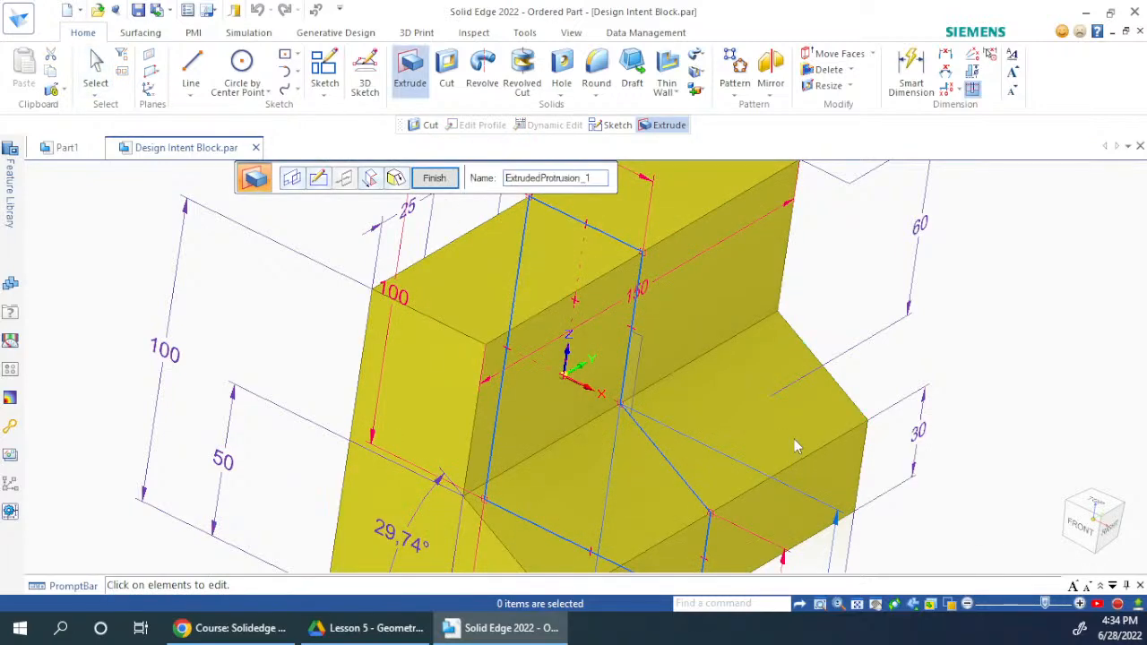
pyautogui.press('Escape')
pyautogui.rightClick(816, 409)
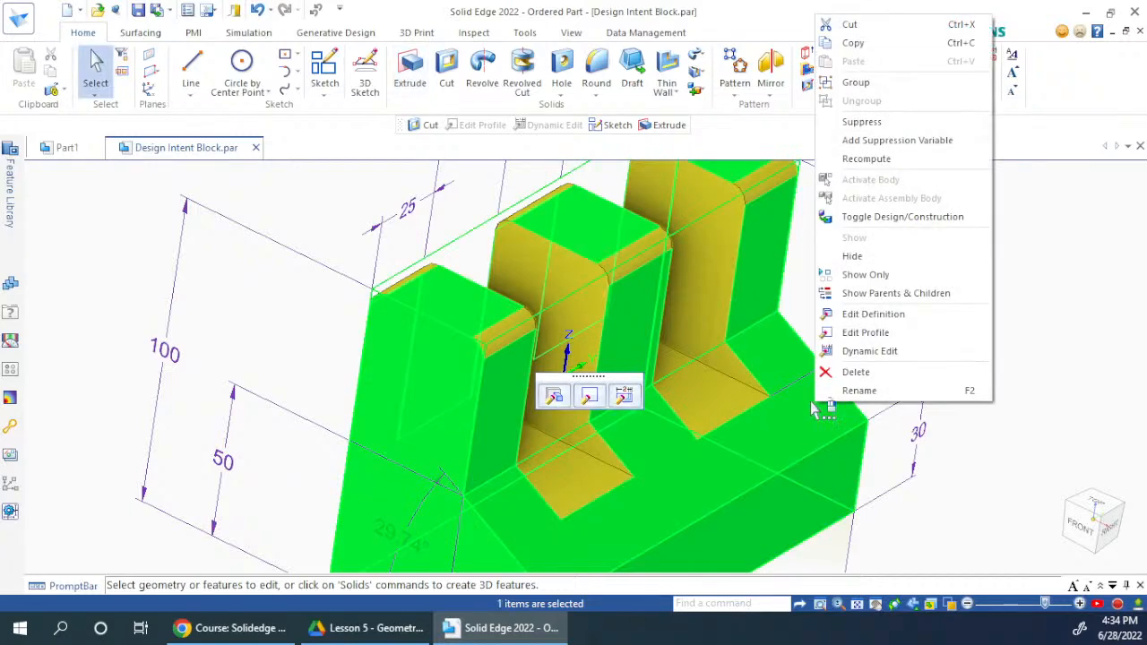
pyautogui.click(876, 313)
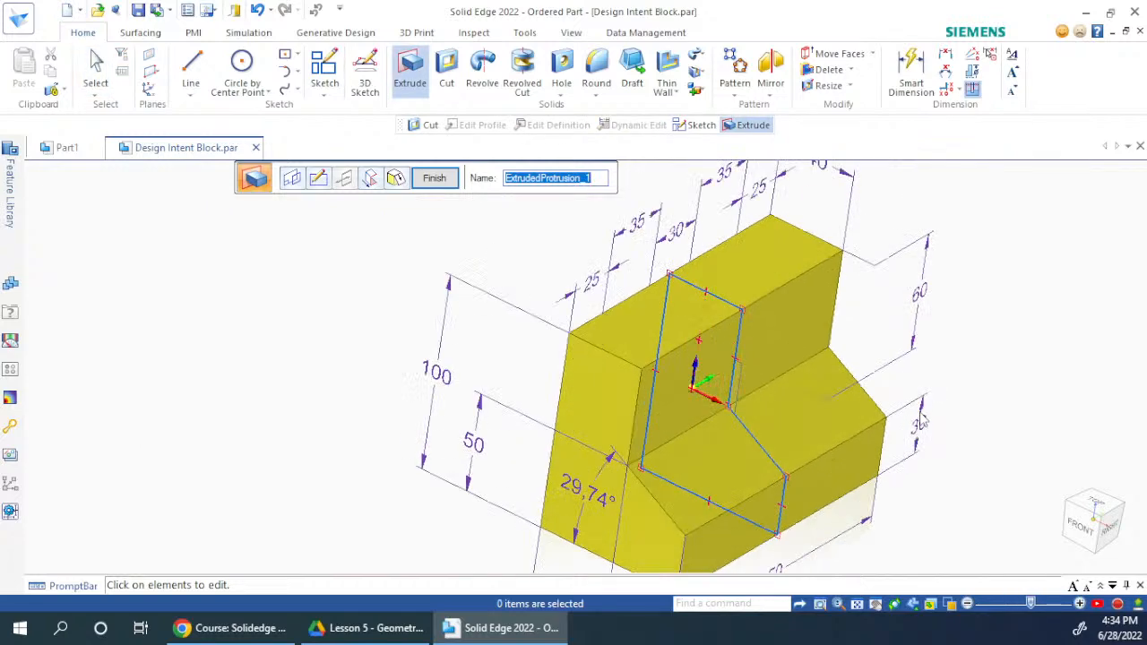
pyautogui.press('Escape')
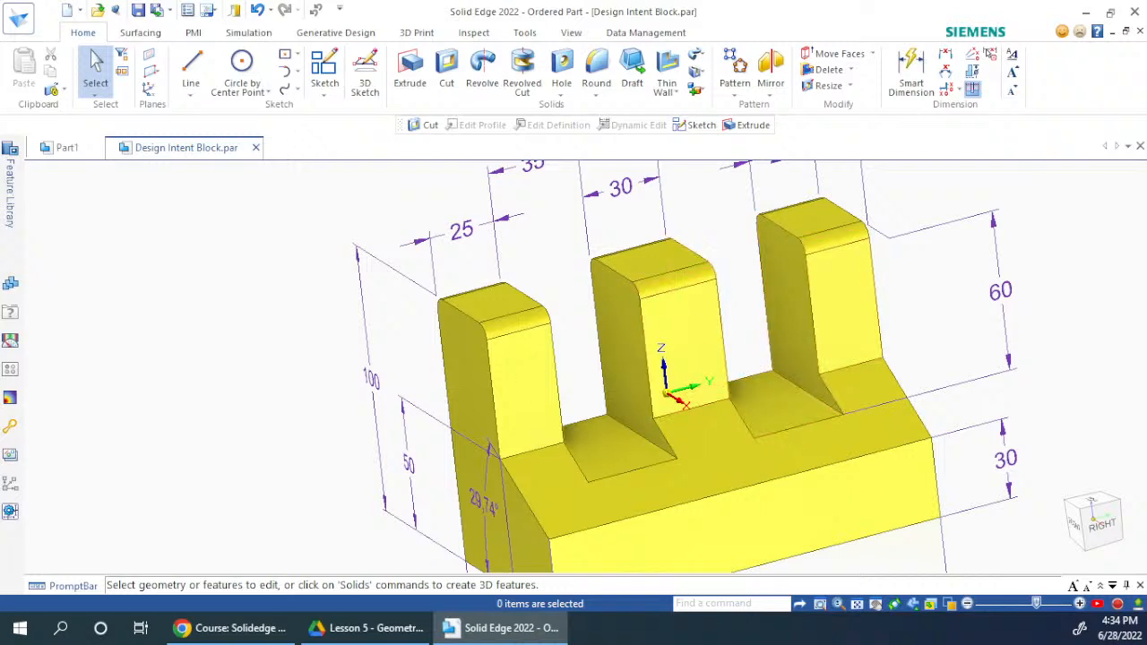
# Show the part's feature tree and check the commands available for the base protrusion without choosing any.
pyautogui.moveTo(1145, 217); pyautogui.dragTo(153, 193)
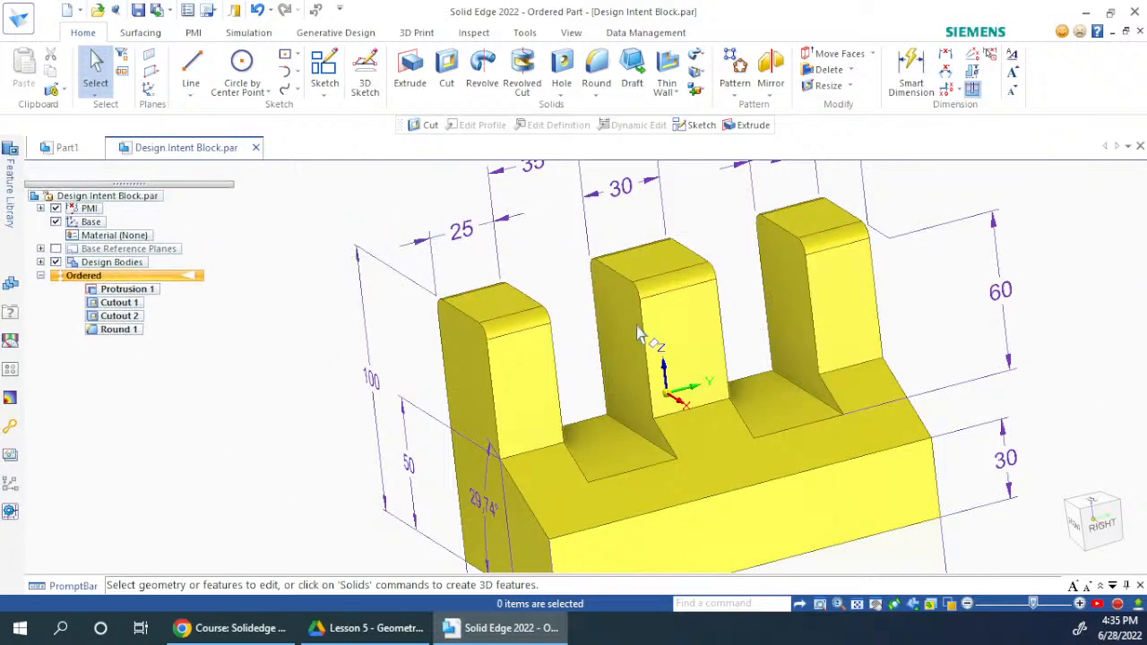
pyautogui.moveTo(778, 326); pyautogui.dragTo(653, 357, button='middle')
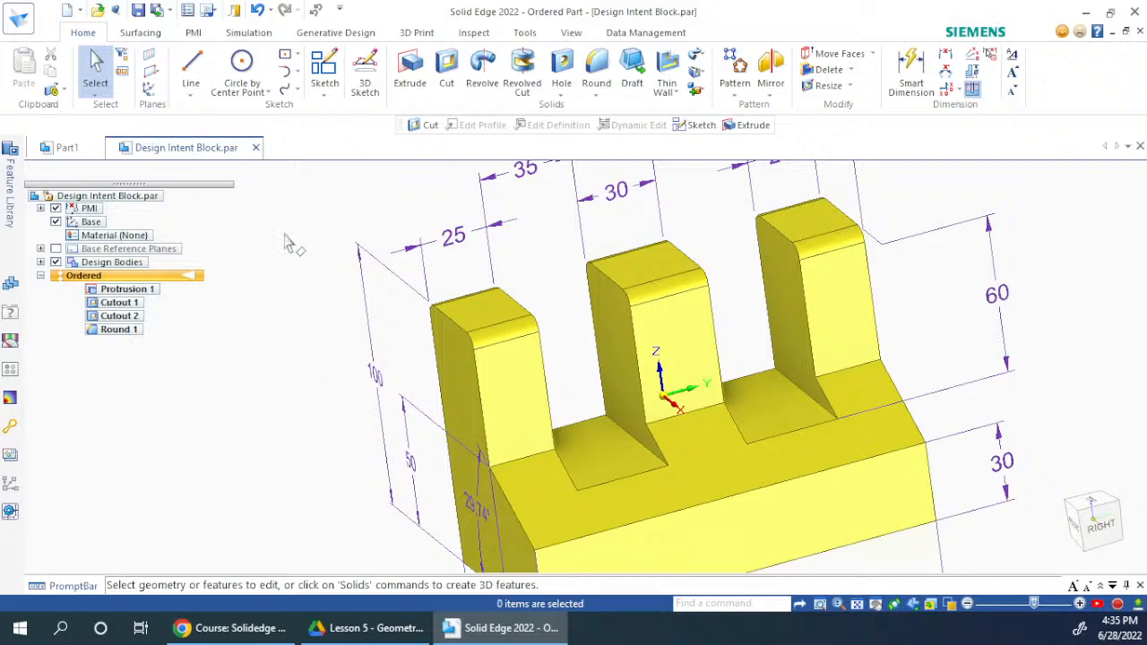
pyautogui.click(704, 440)
pyautogui.rightClick(704, 441)
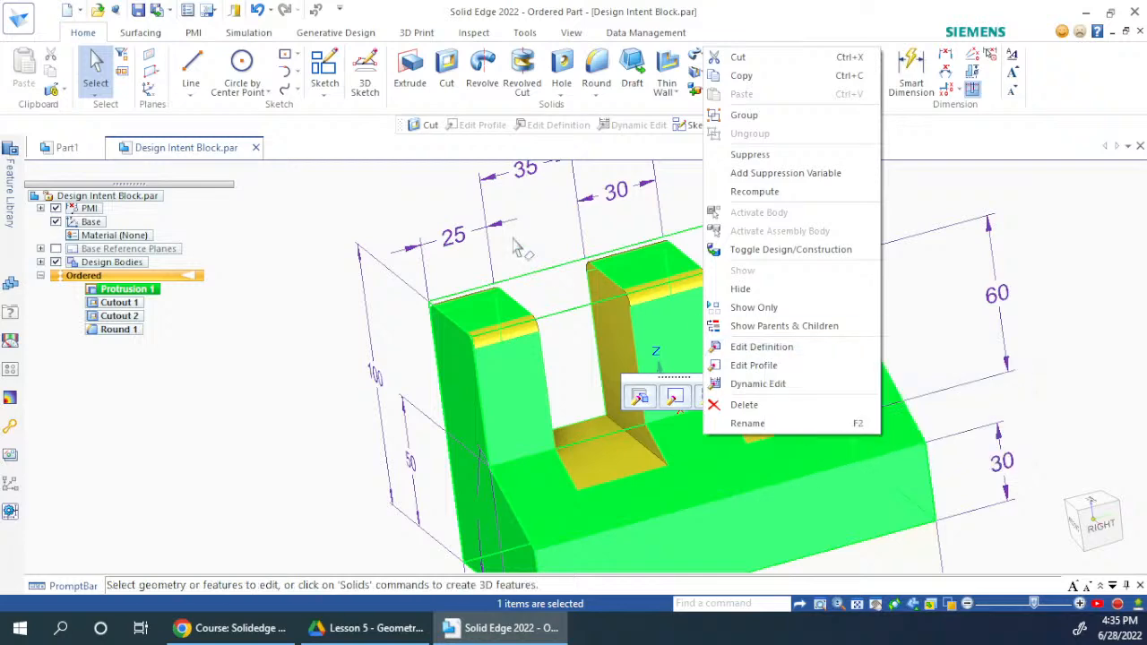
pyautogui.click(417, 198)
# Transition the block part from the ordered to the synchronous modeling environment.
pyautogui.rightClick(98, 283)
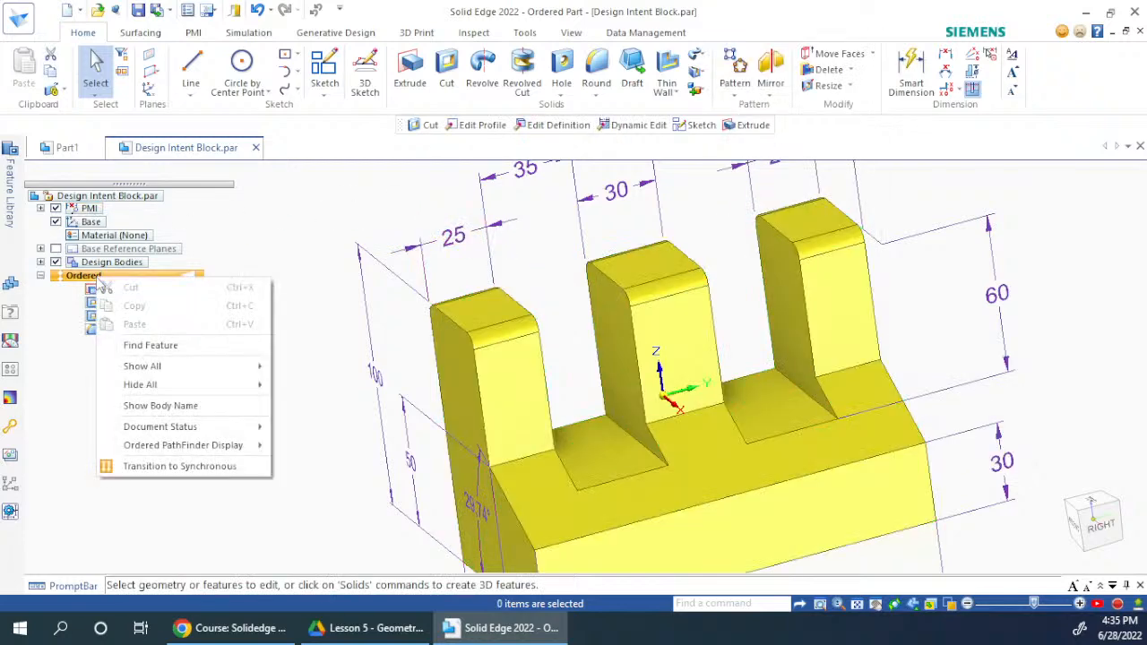
pyautogui.moveTo(232, 445)
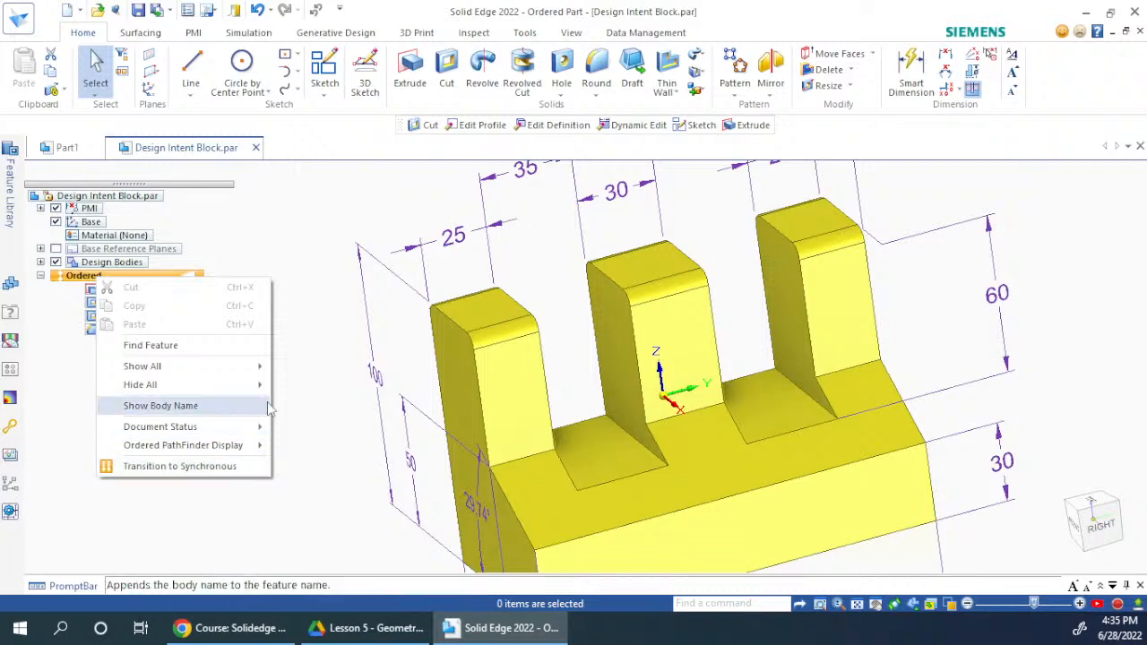
pyautogui.click(314, 315)
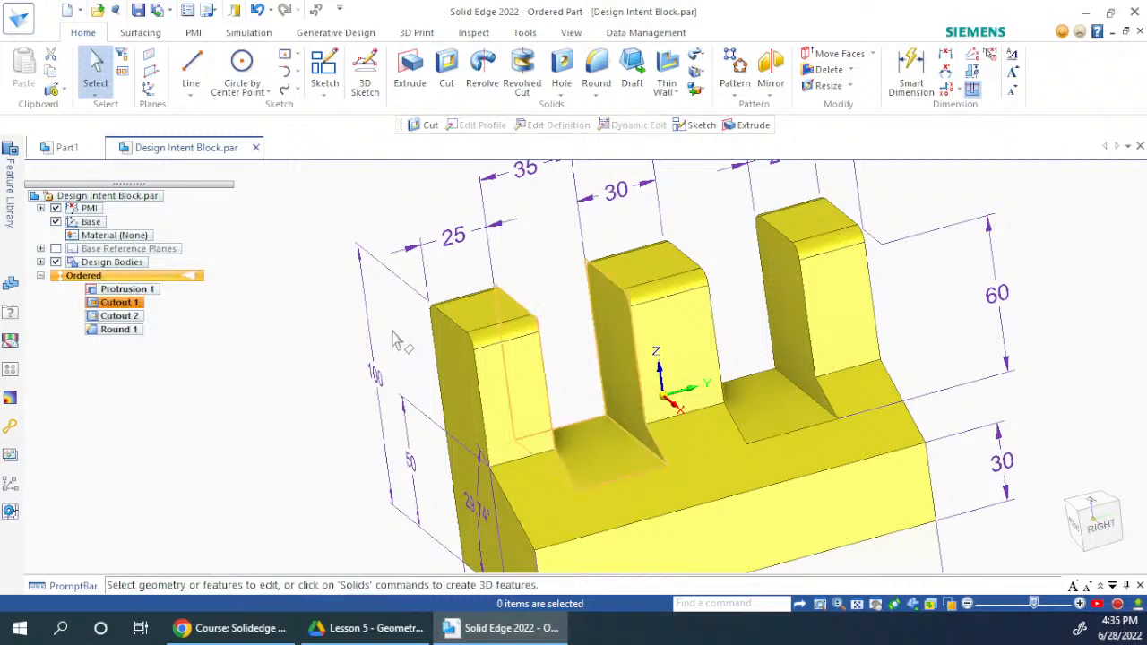
pyautogui.rightClick(131, 284)
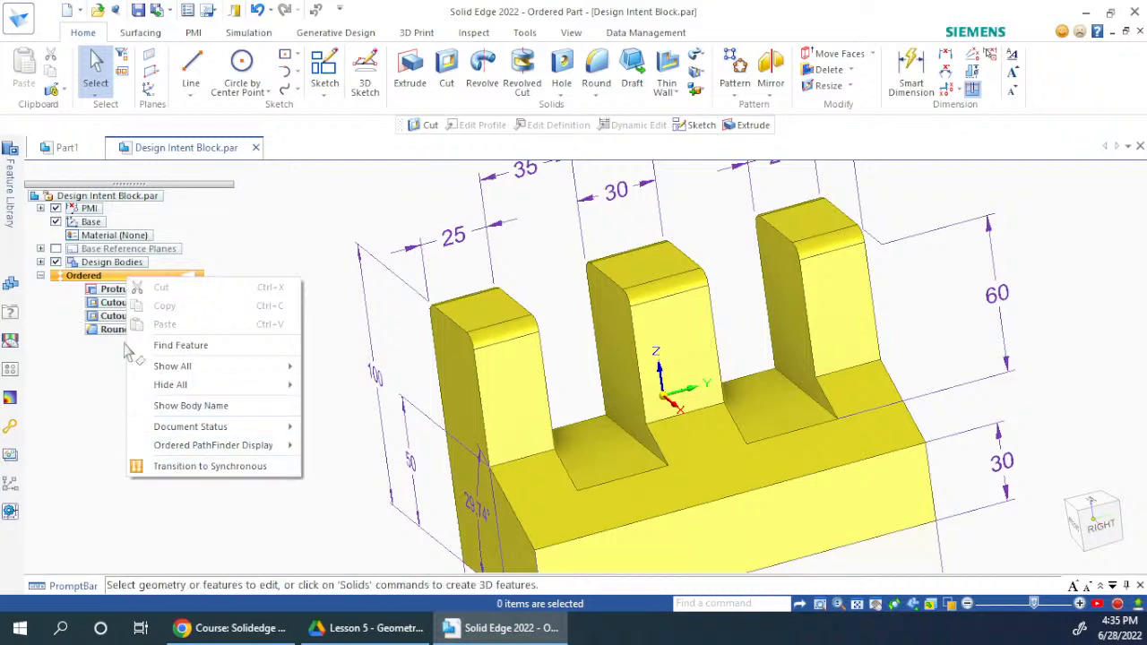
pyautogui.rightClick(115, 283)
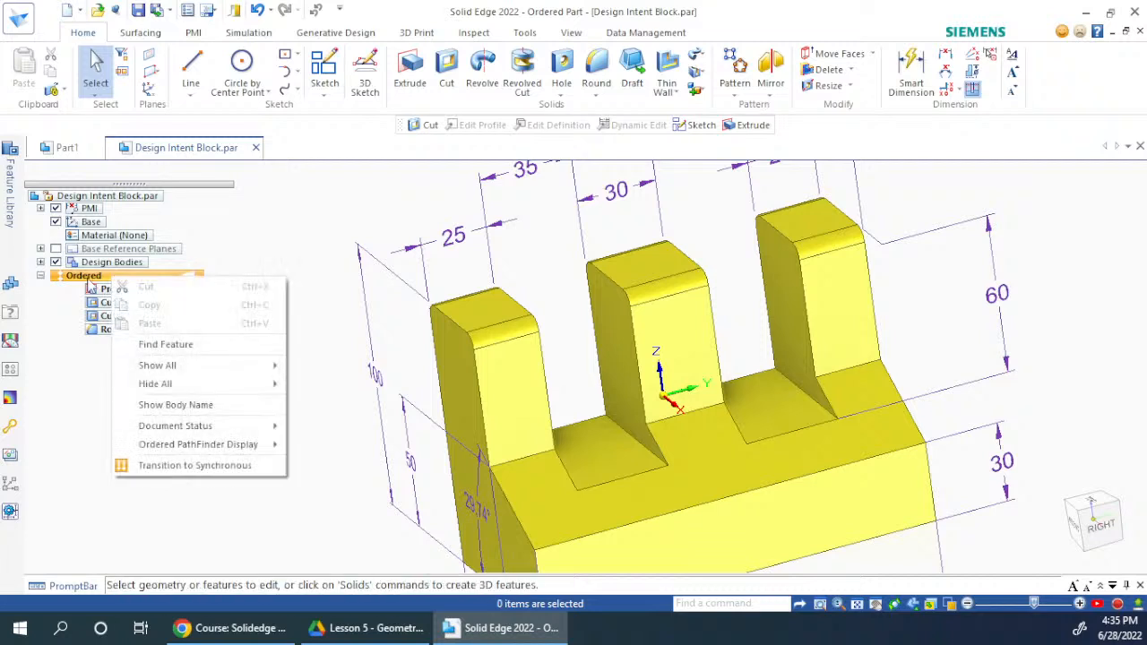
pyautogui.click(240, 466)
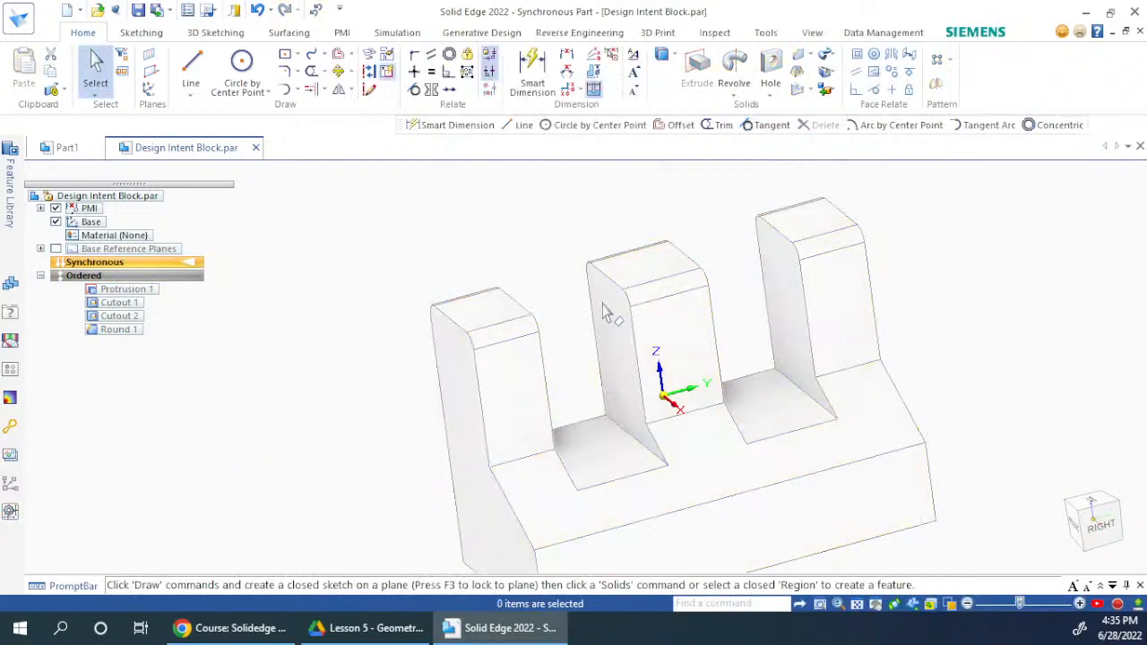
# Try out the Line command in the synchronous environment, cancel it, and transition the part back to ordered modeling.
pyautogui.moveTo(829, 357); pyautogui.dragTo(768, 328, button='middle')
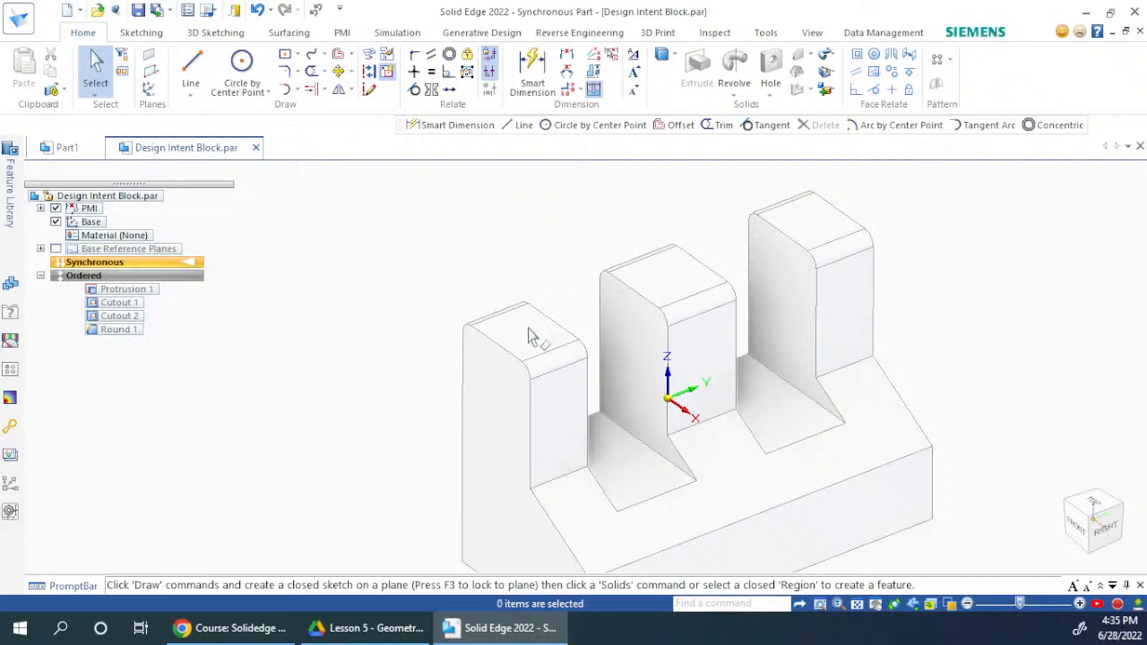
pyautogui.click(190, 72)
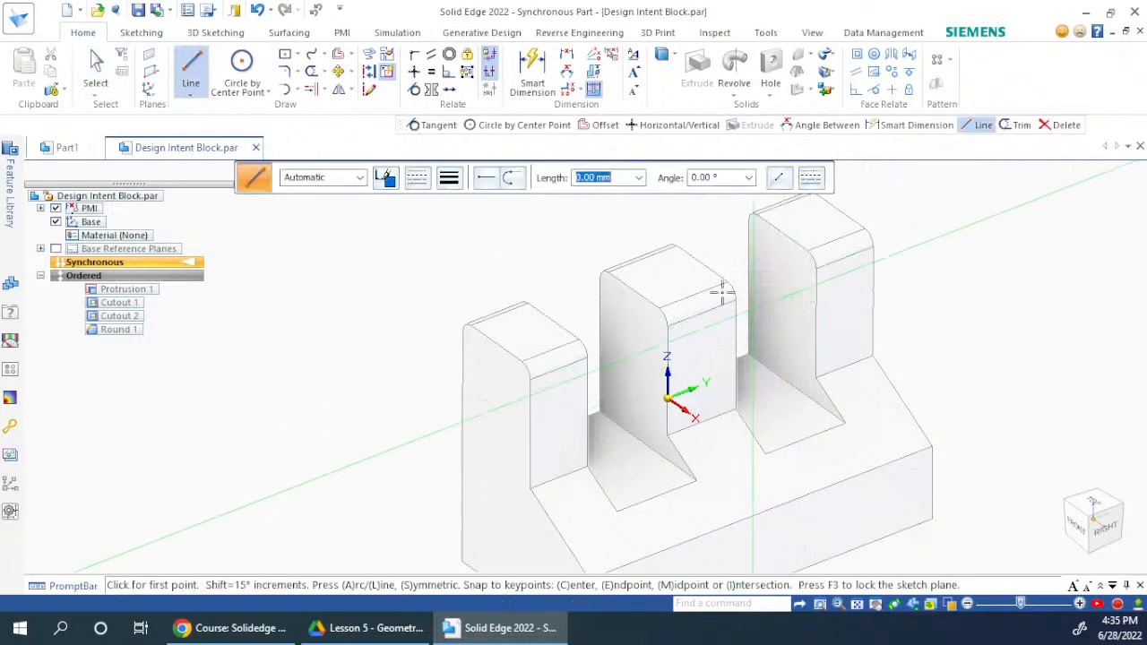
pyautogui.press('Escape')
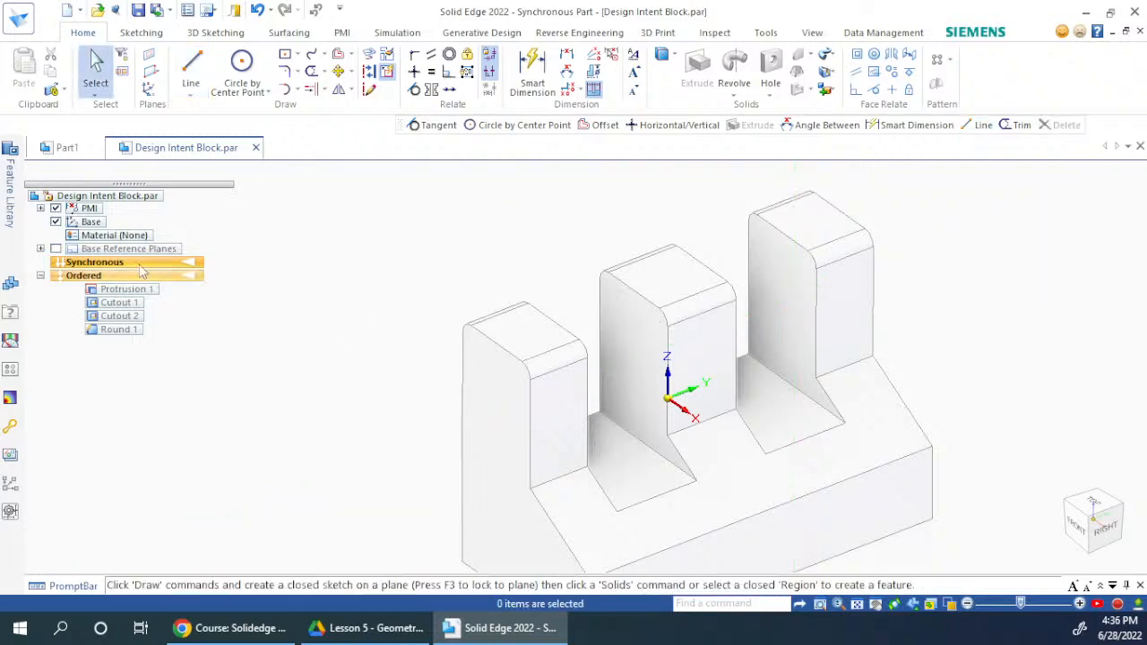
pyautogui.rightClick(82, 278)
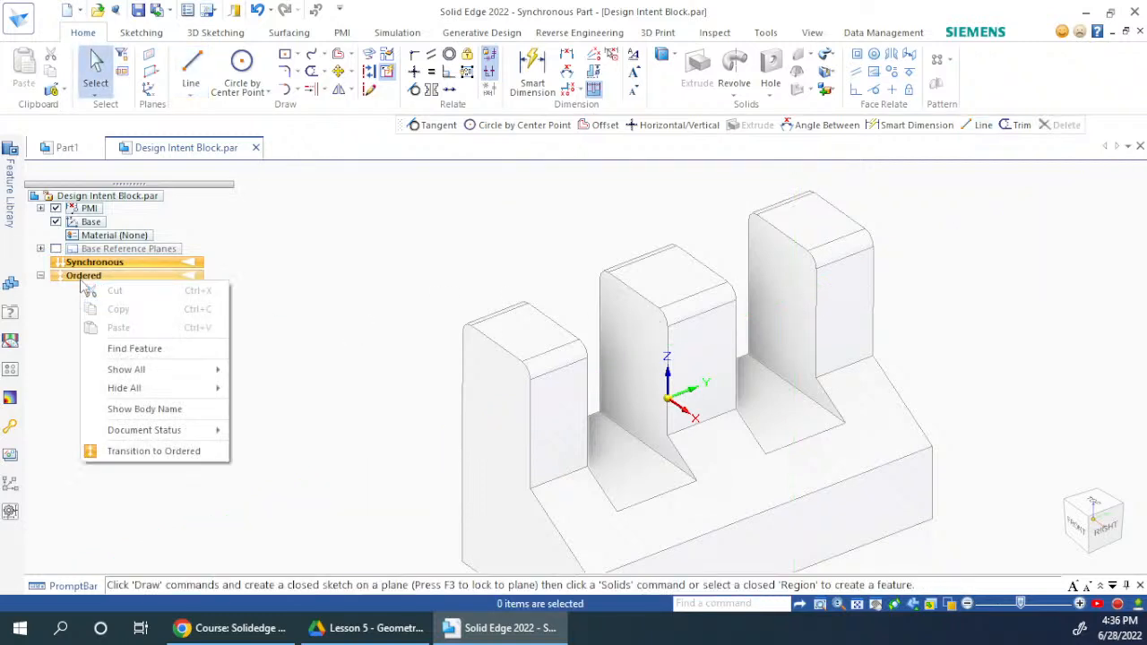
pyautogui.click(154, 450)
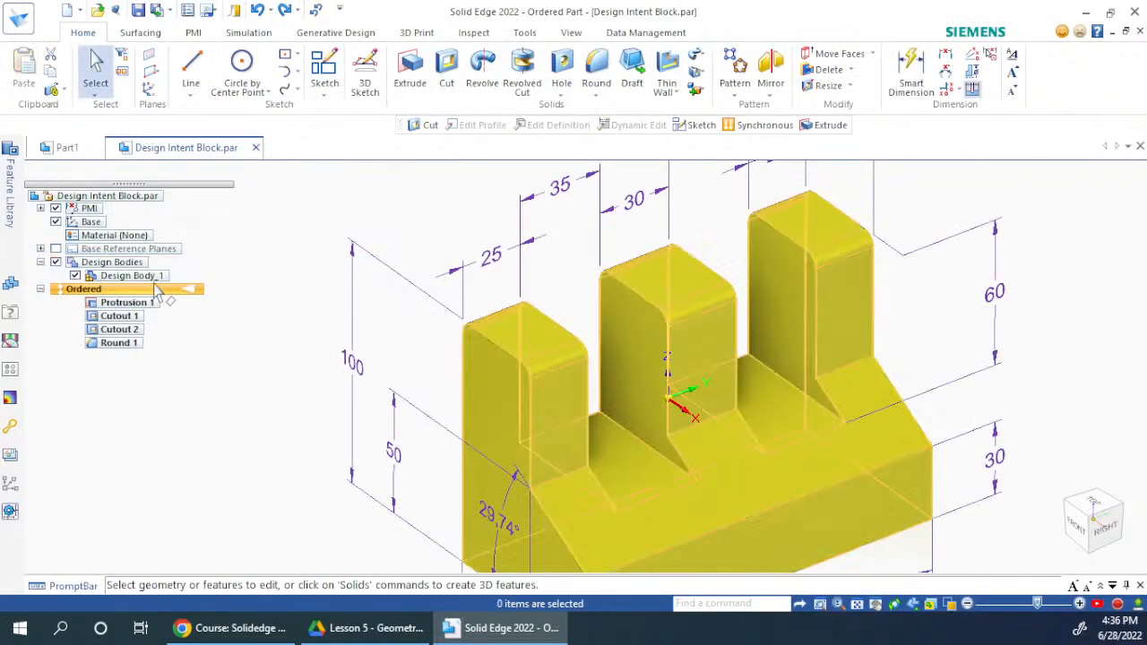
pyautogui.rightClick(144, 300)
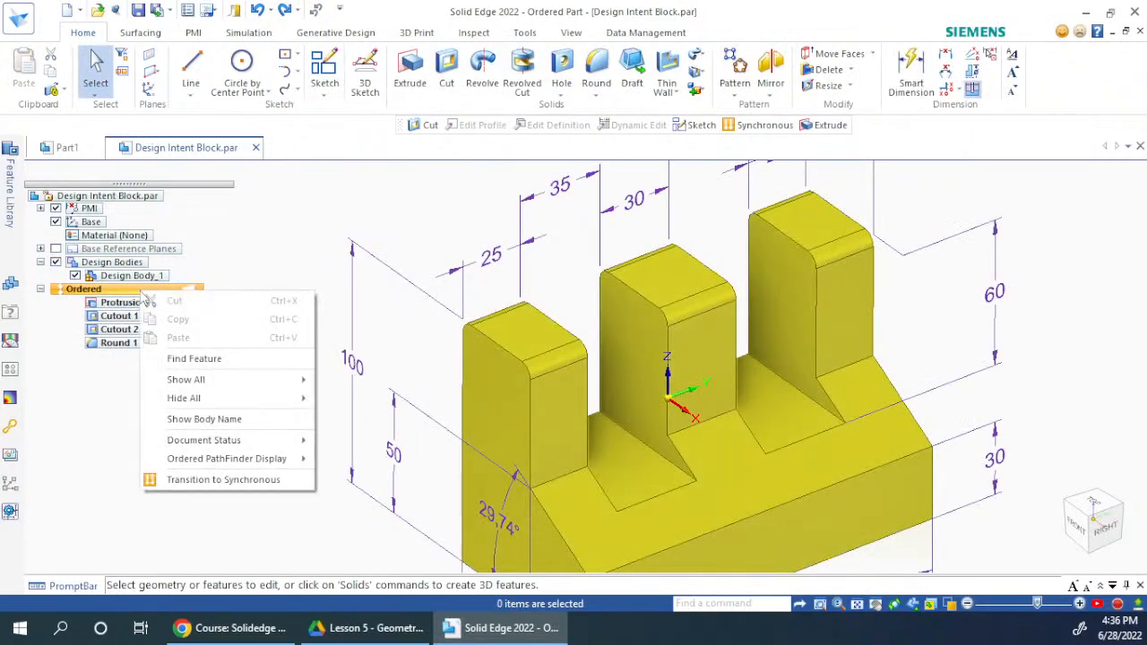
pyautogui.moveTo(258, 468)
pyautogui.click(409, 190)
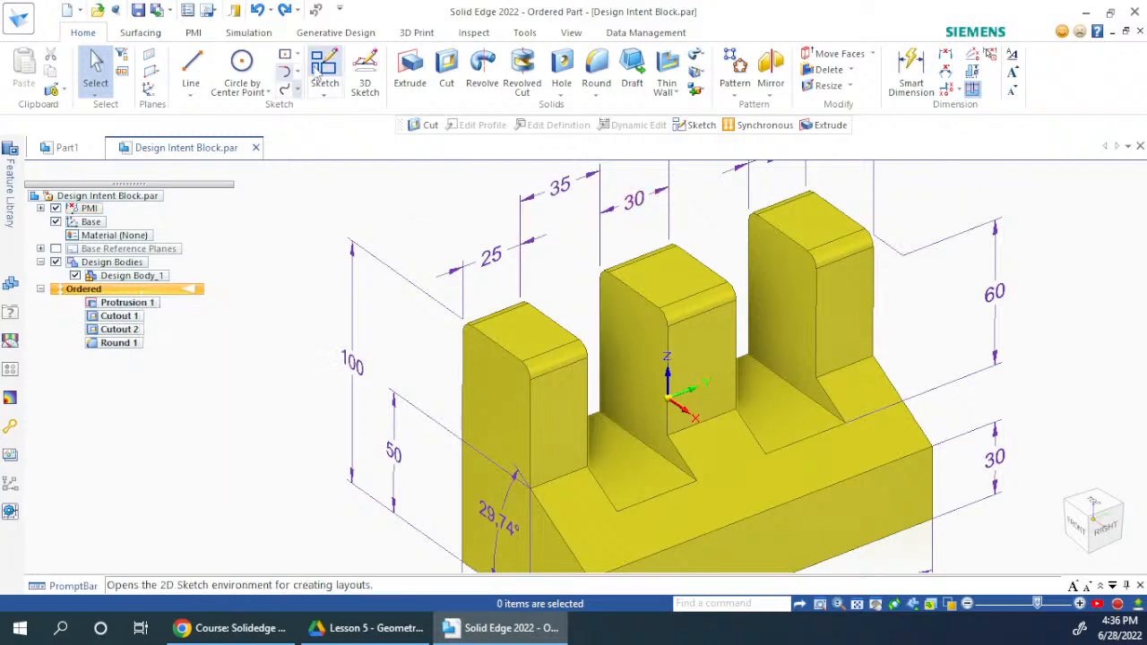
pyautogui.click(142, 33)
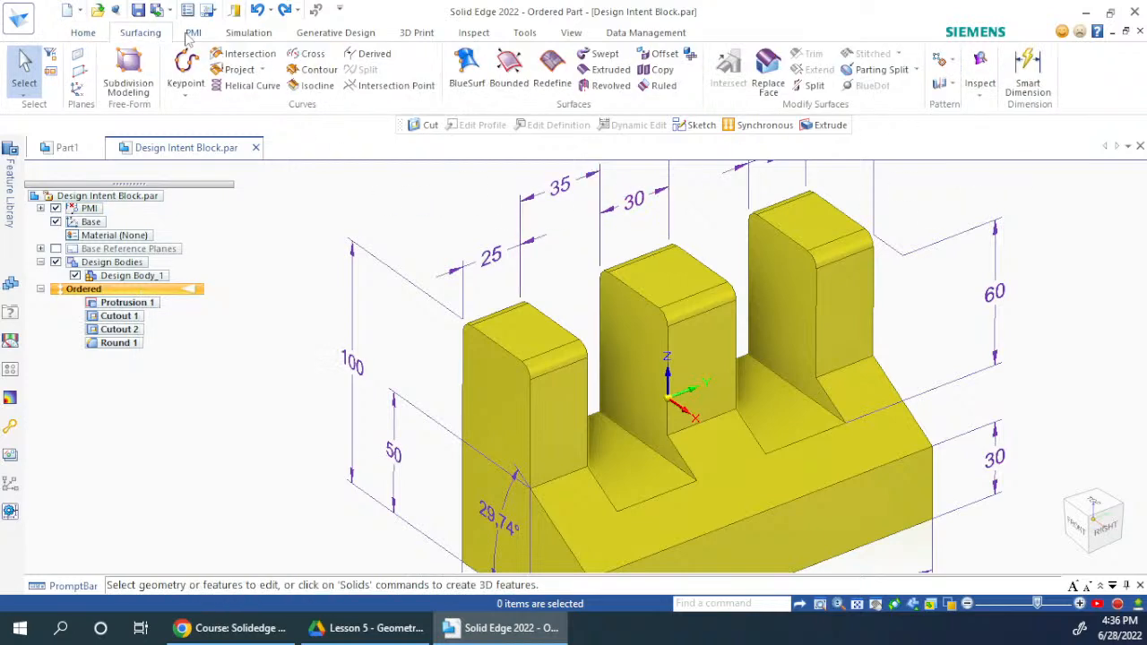
# Switch to the Solidedge course site in the browser, open Videos & Files: Lesson 5 and play the lesson video.
pyautogui.click(1085, 12)
pyautogui.click(802, 527)
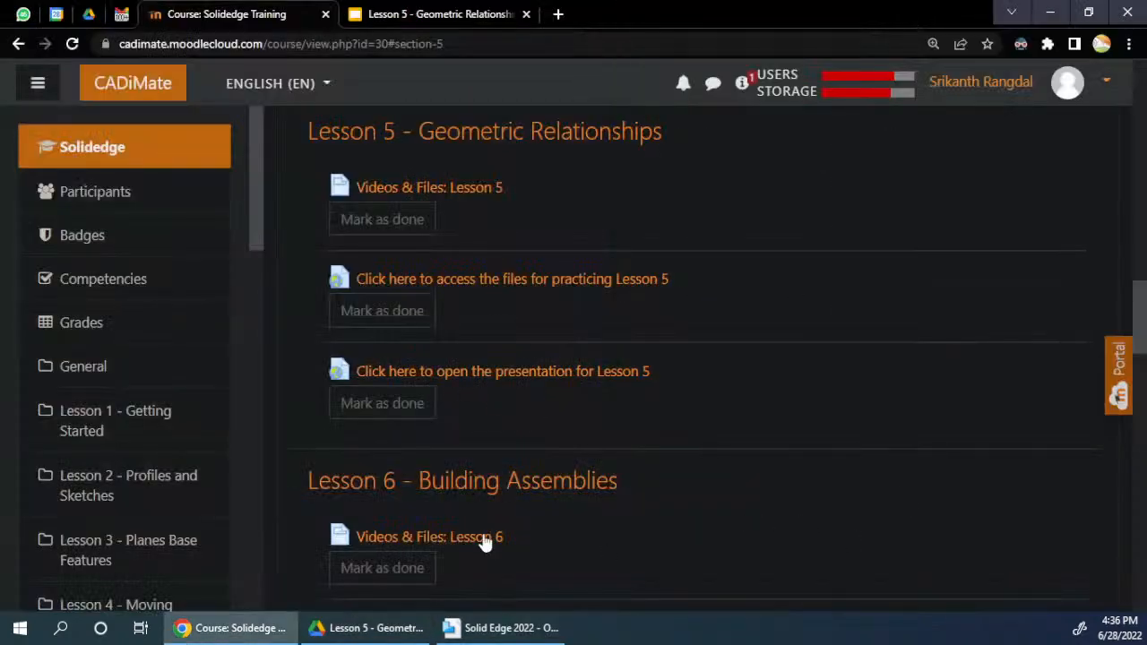
pyautogui.click(506, 198)
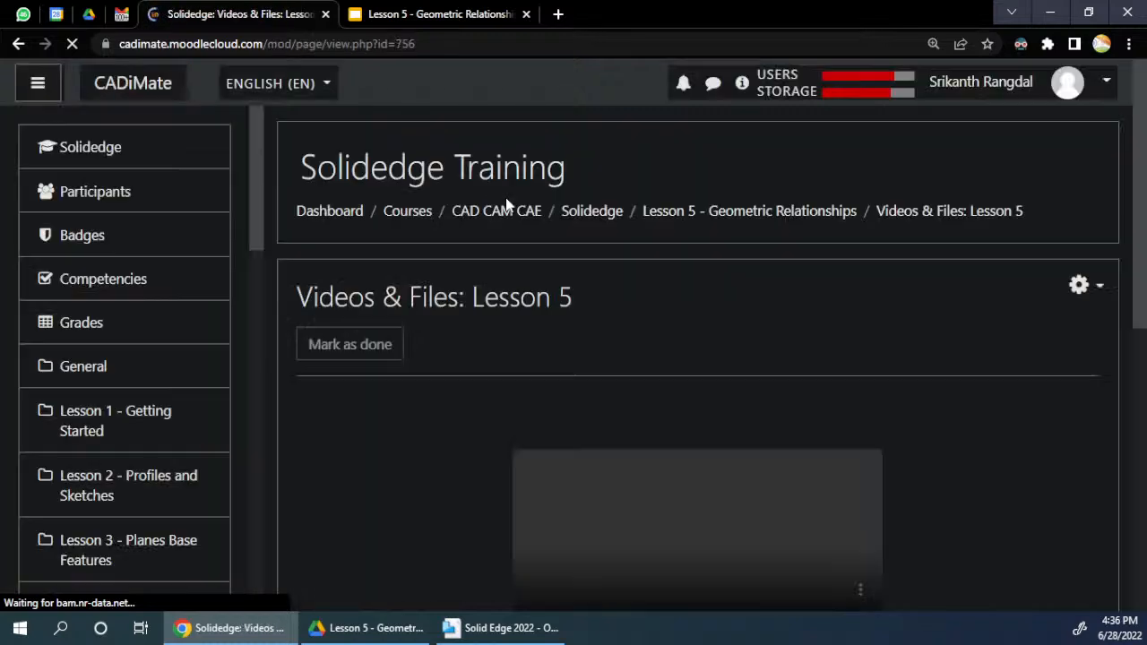
pyautogui.scroll(-2, 618, 412)
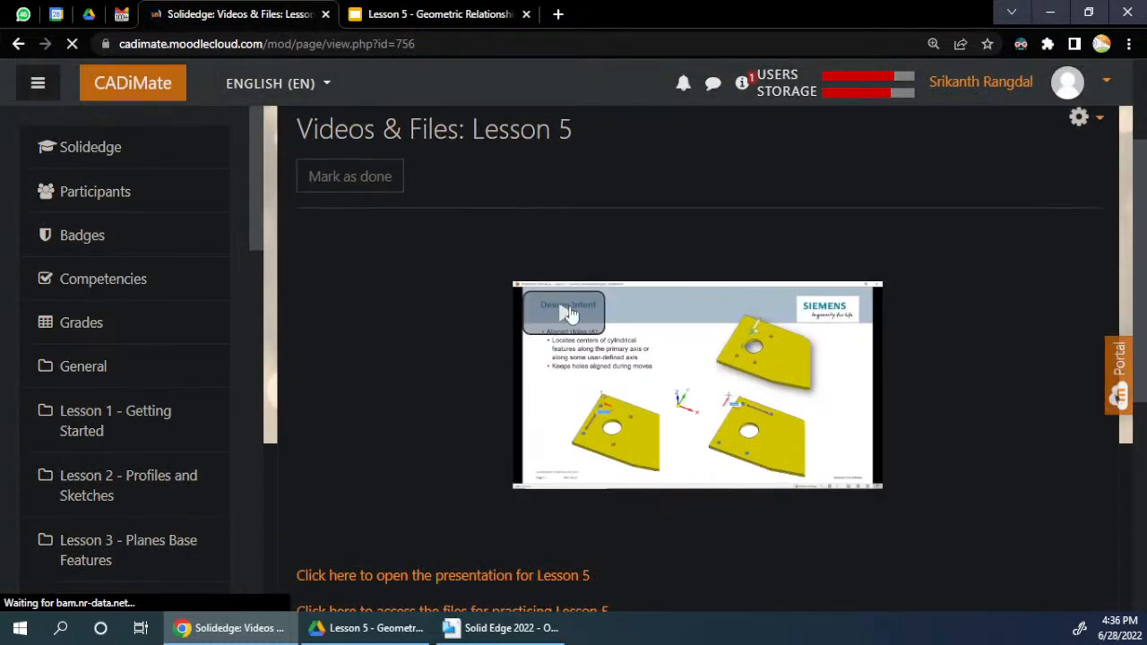
pyautogui.click(573, 320)
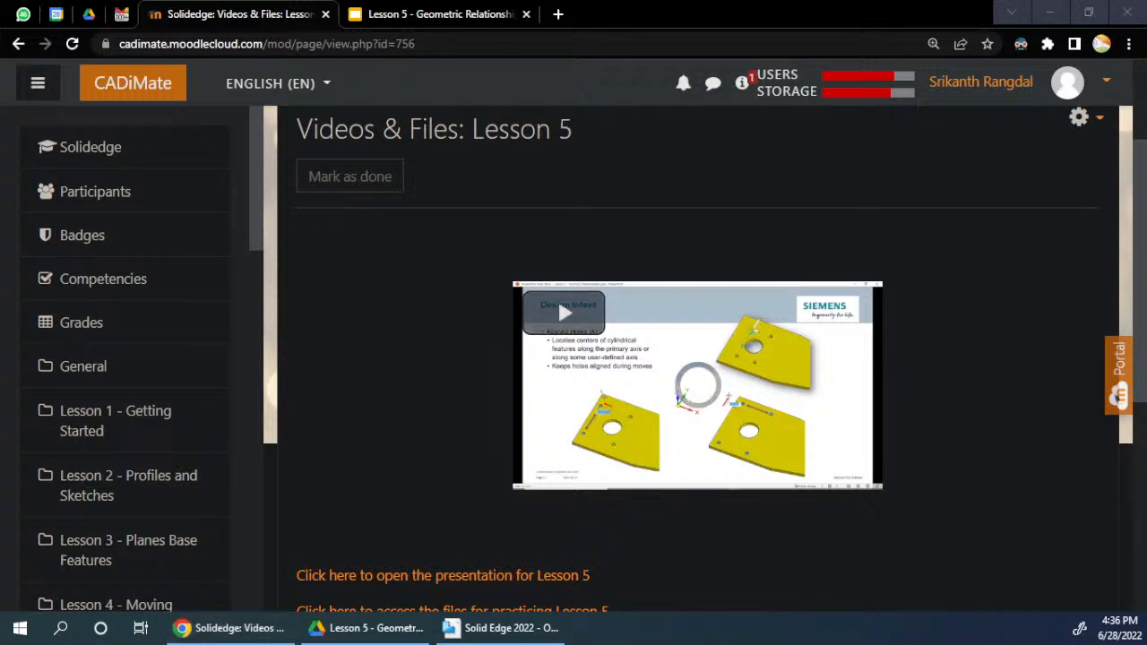
pyautogui.click(705, 395)
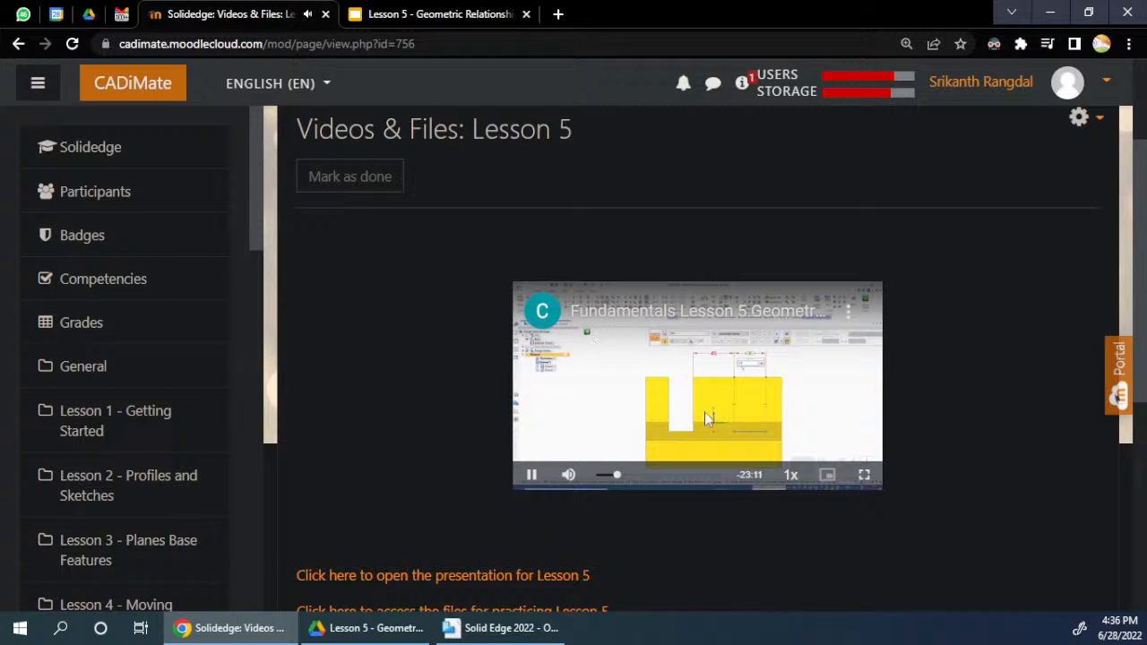
# Open the Fundamentals Lesson 5 Geometric Relationships video on YouTube and play it full screen from near the beginning.
pyautogui.click(656, 316)
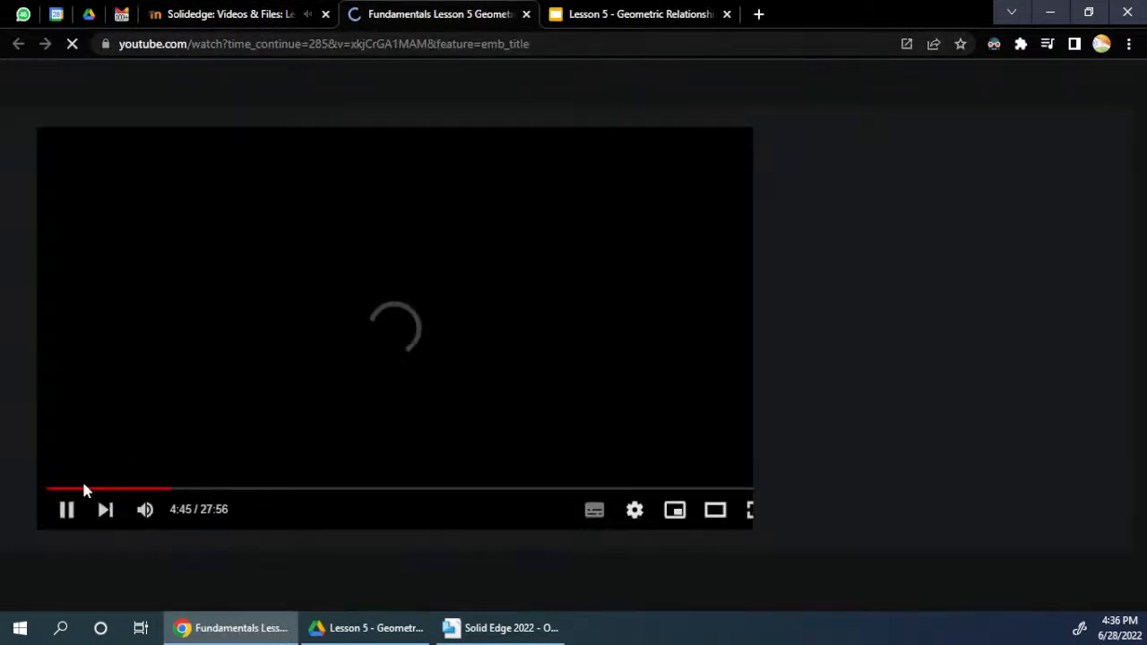
pyautogui.click(58, 490)
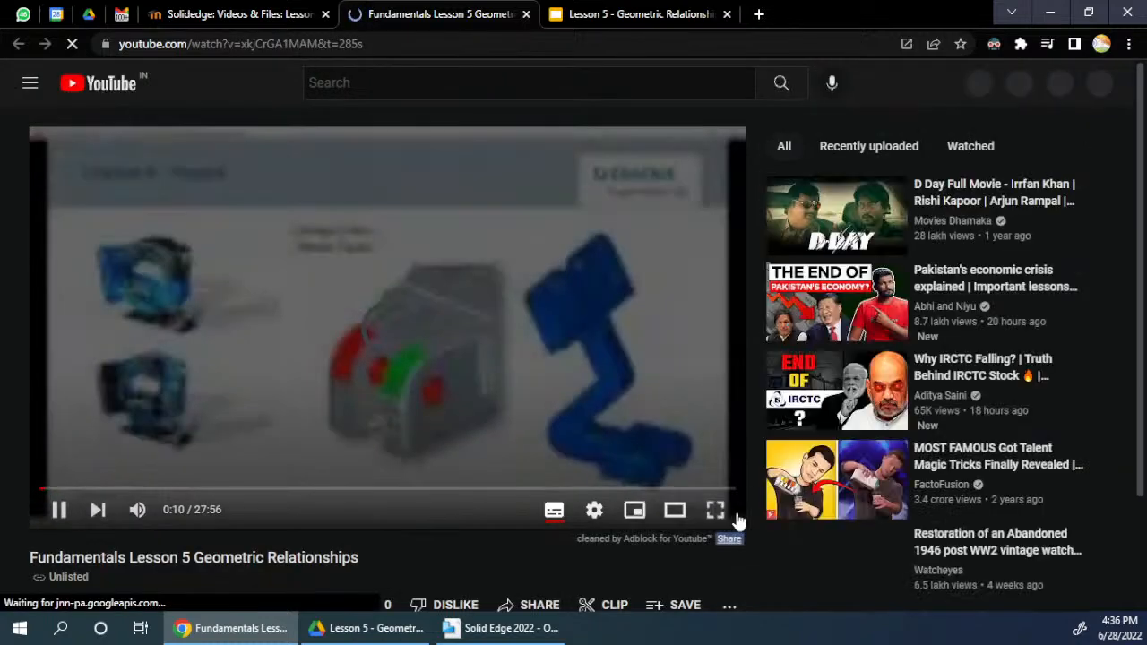
pyautogui.click(717, 510)
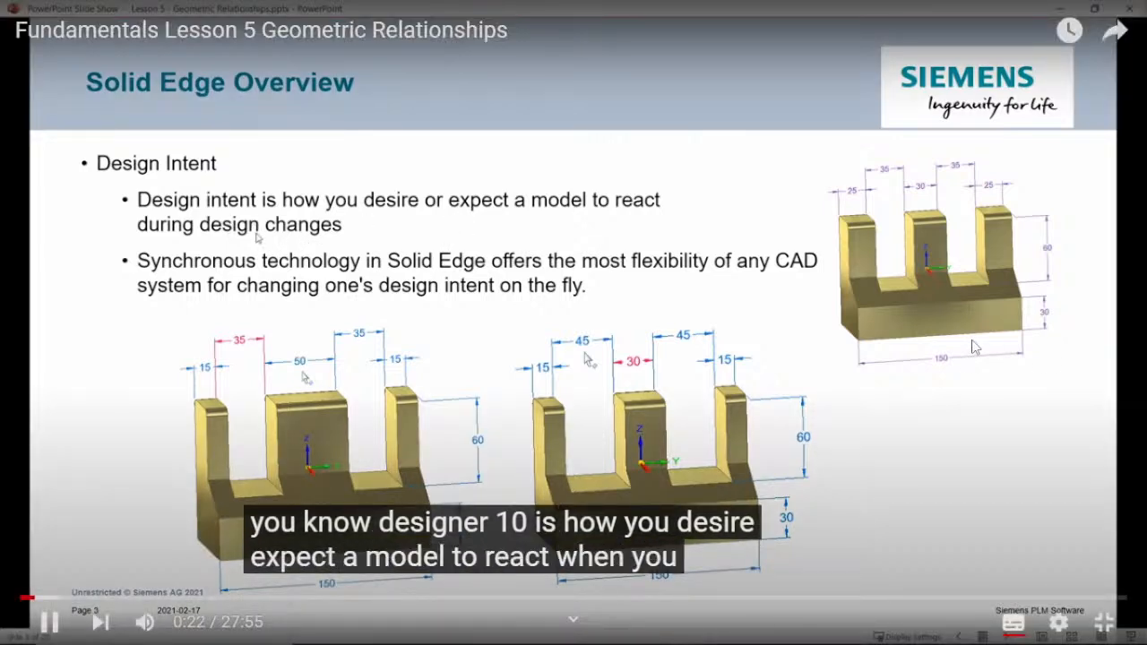
pyautogui.click(940, 337)
pyautogui.press('Right')
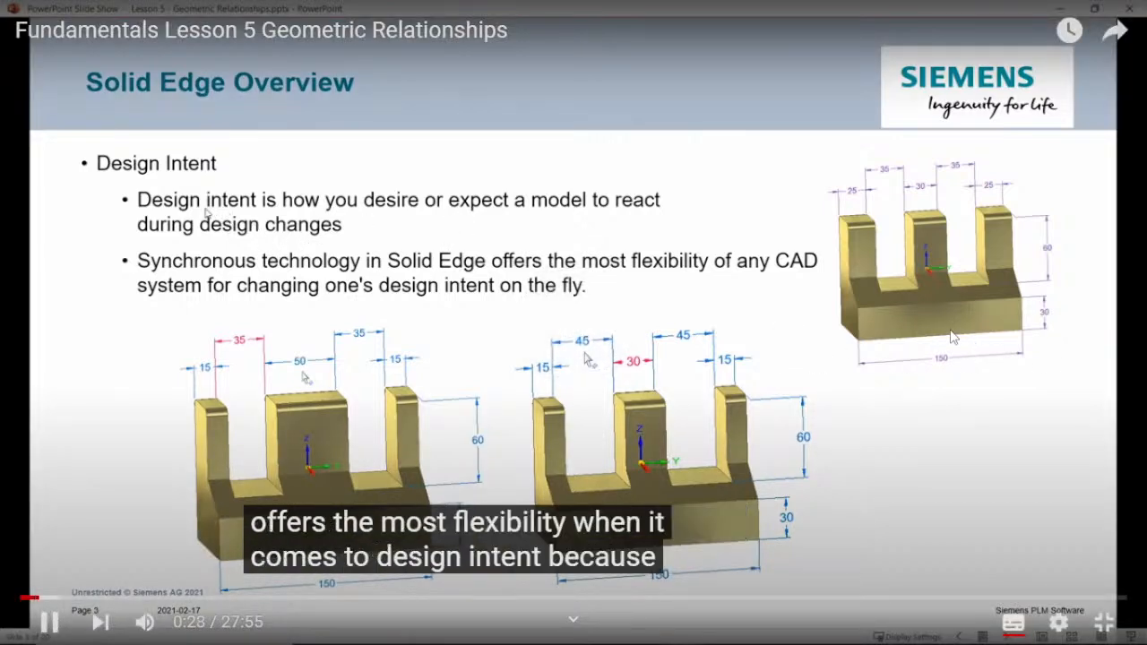
# Skip forward through the lesson video's introduction to the design change discussion and lower the playback volume slightly.
pyautogui.press('Right')
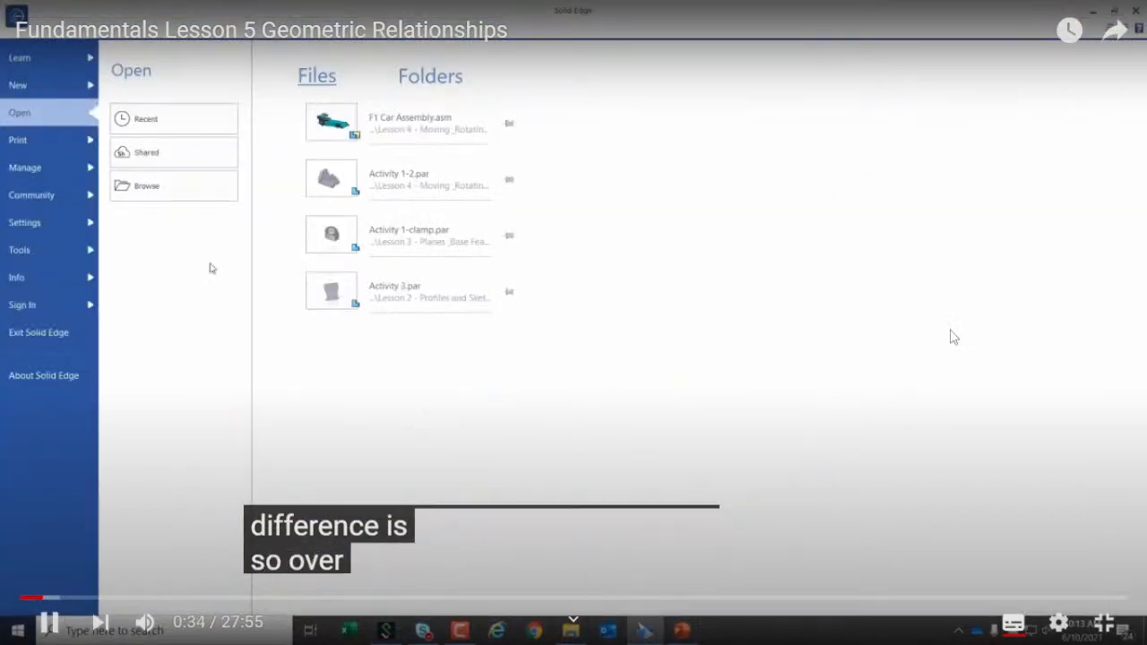
pyautogui.press('Right')
pyautogui.press('Right')
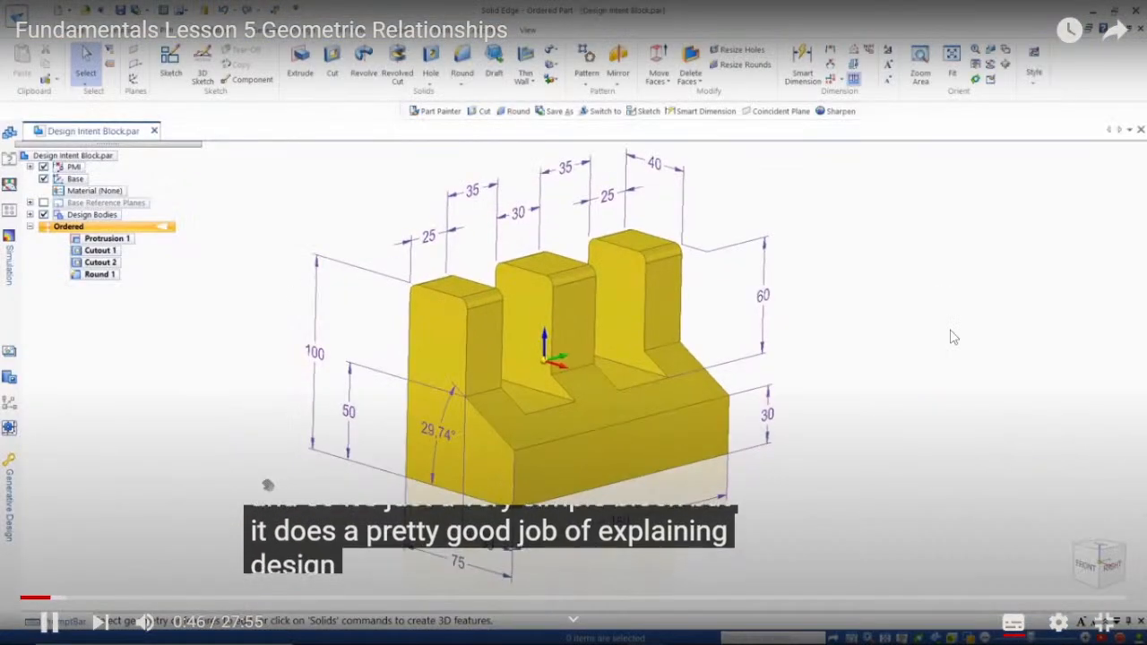
pyautogui.press('Right')
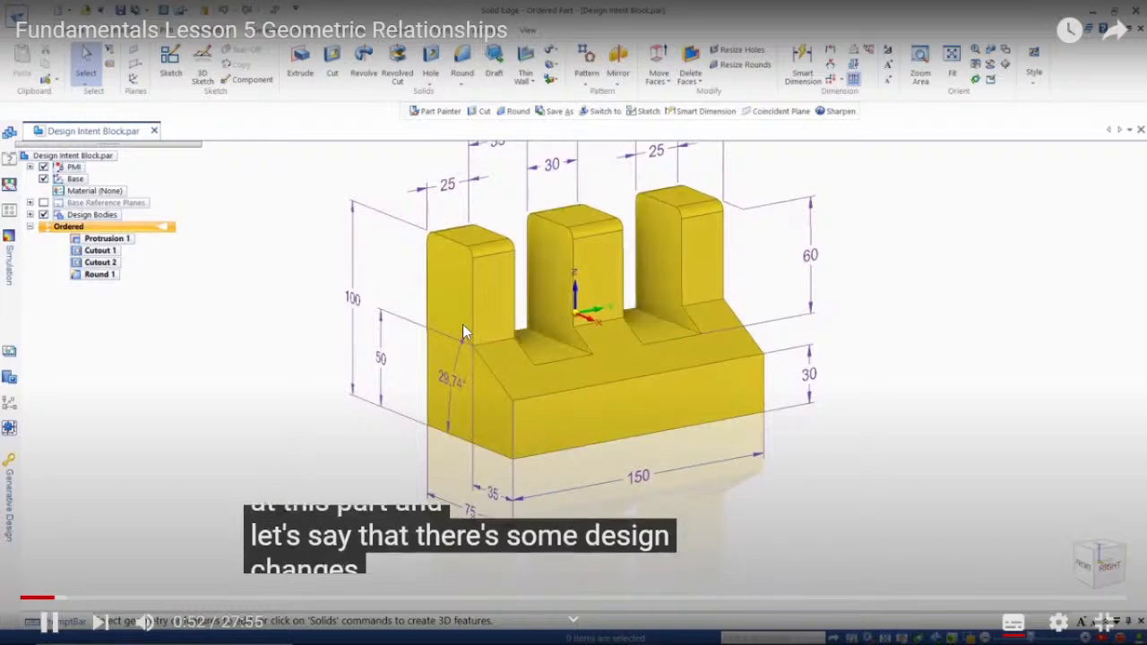
pyautogui.moveTo(148, 631)
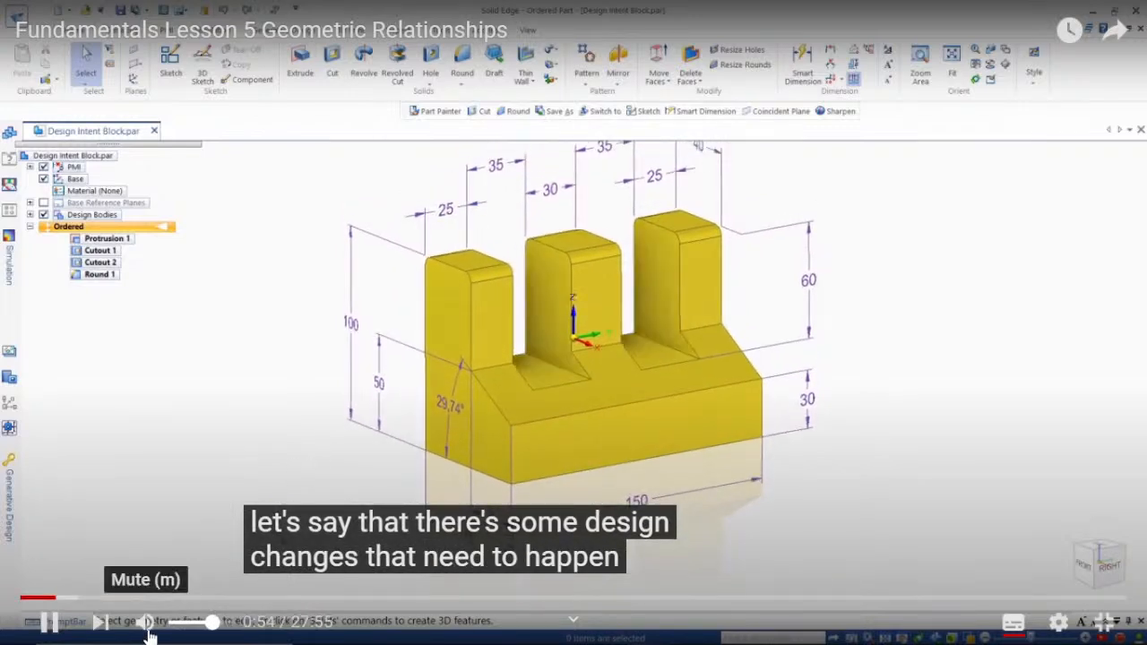
pyautogui.click(193, 622)
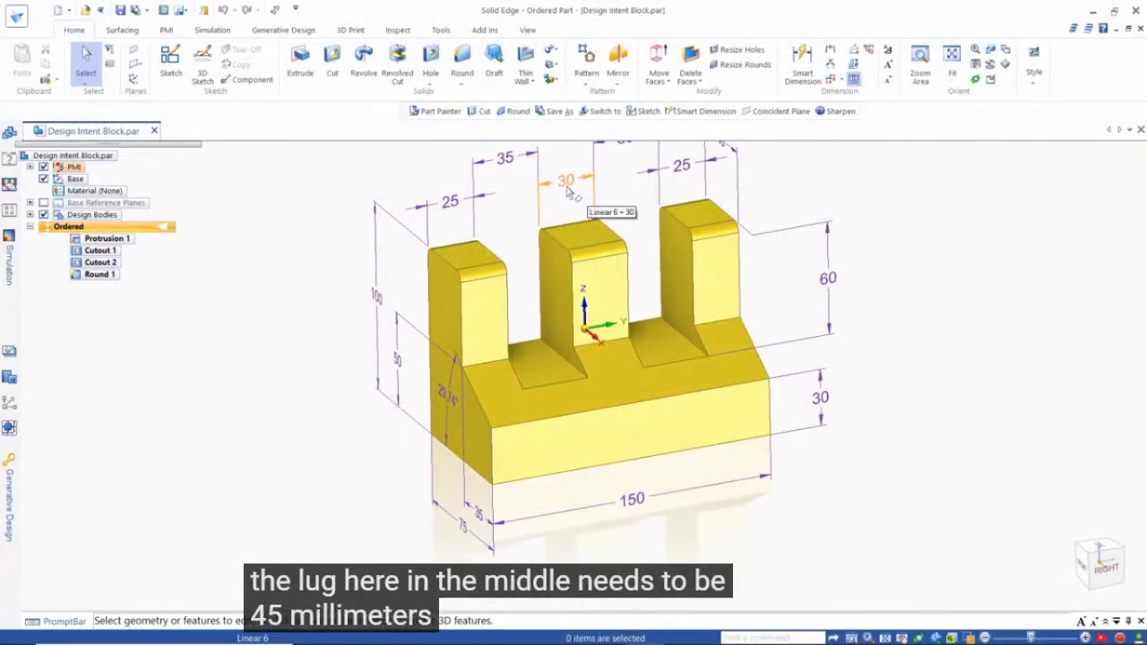
pyautogui.moveTo(1052, 241)
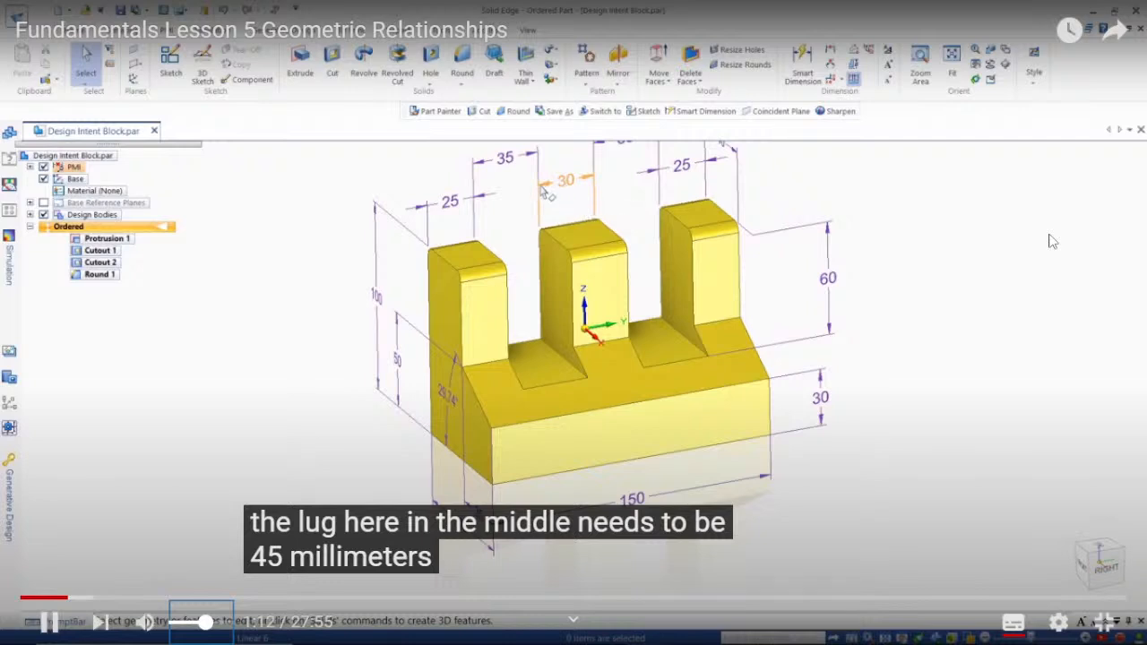
pyautogui.click(984, 419)
pyautogui.click(1051, 365)
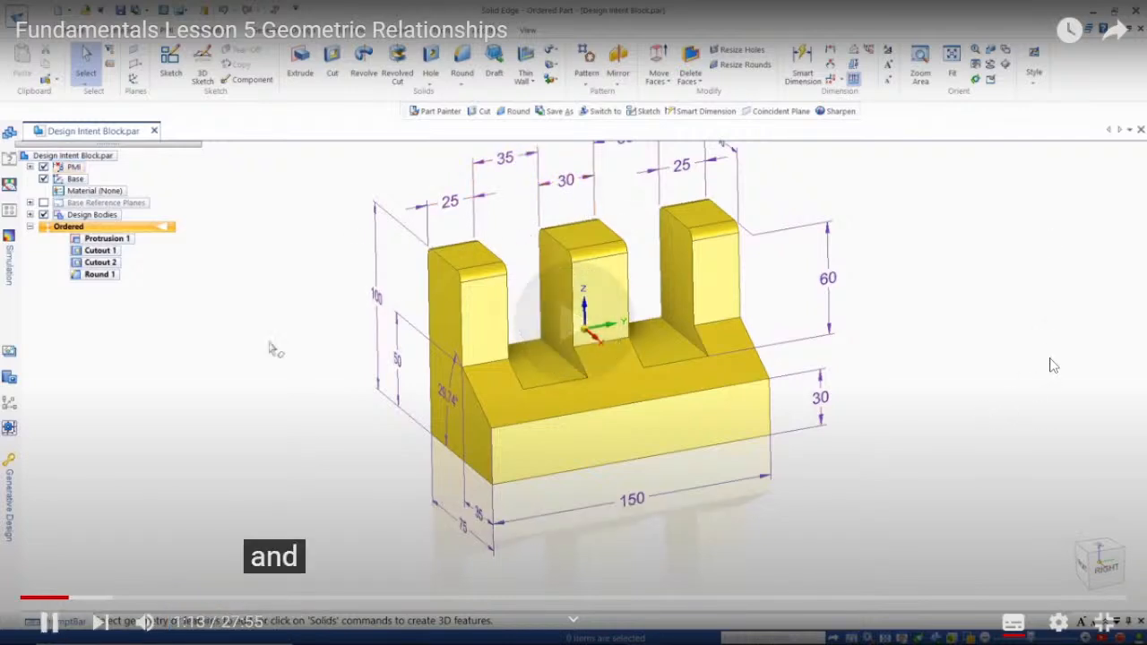
pyautogui.press('Right')
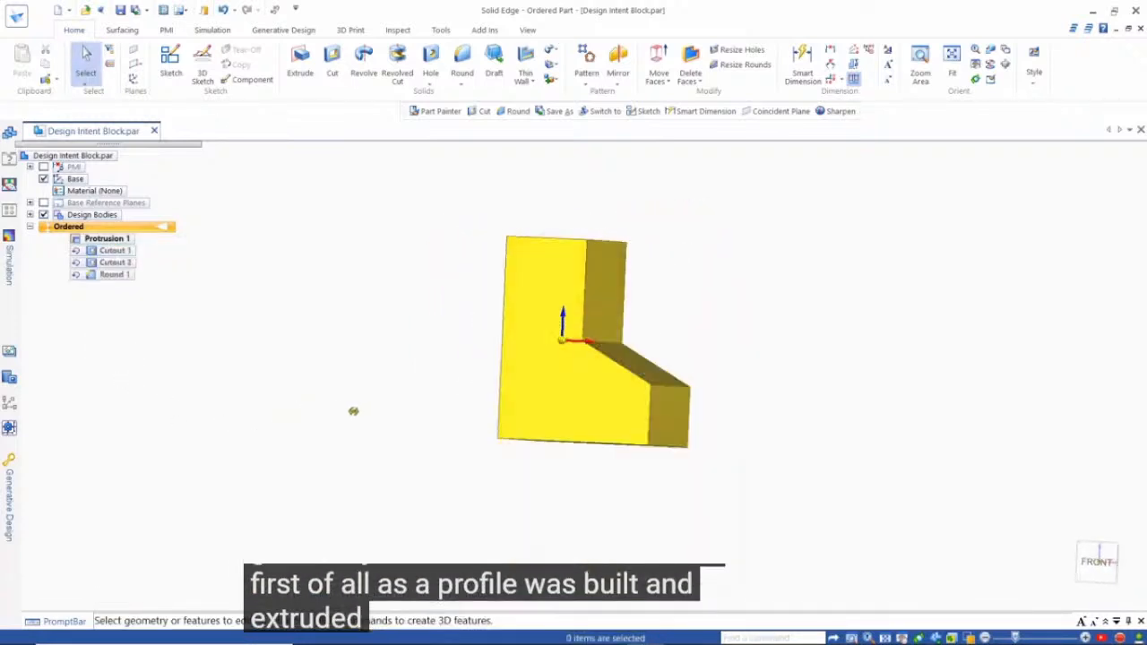
# Step through the block's feature history in order, going to Cutout 1, Cutout 2 and Round 1.
pyautogui.rightClick(108, 252)
pyautogui.click(141, 363)
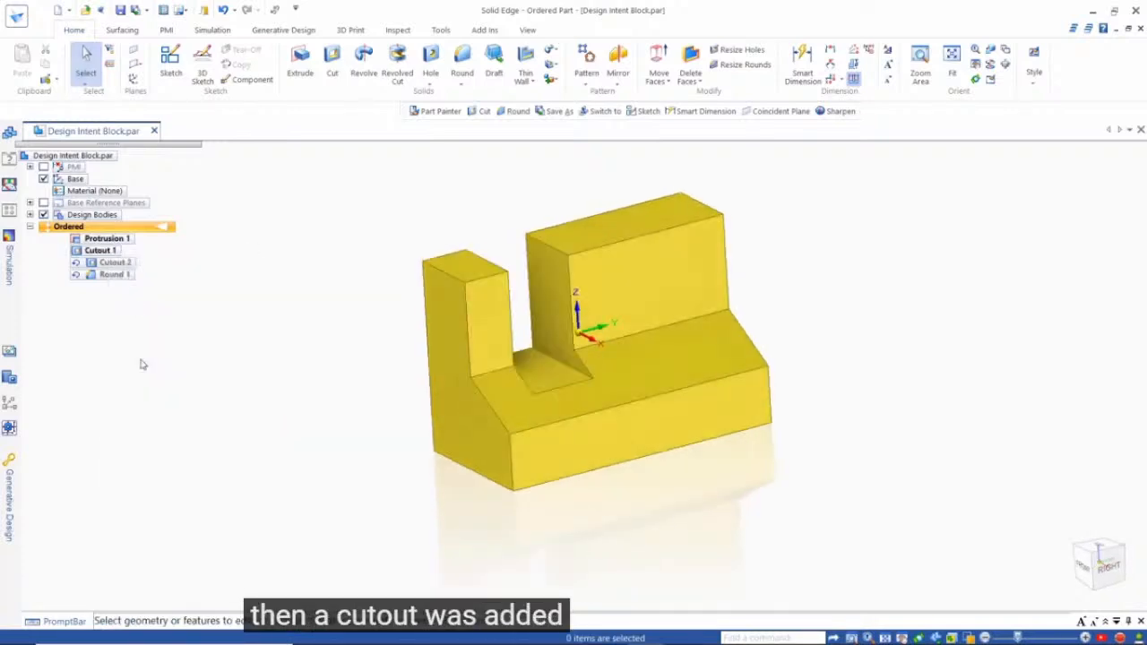
pyautogui.rightClick(102, 264)
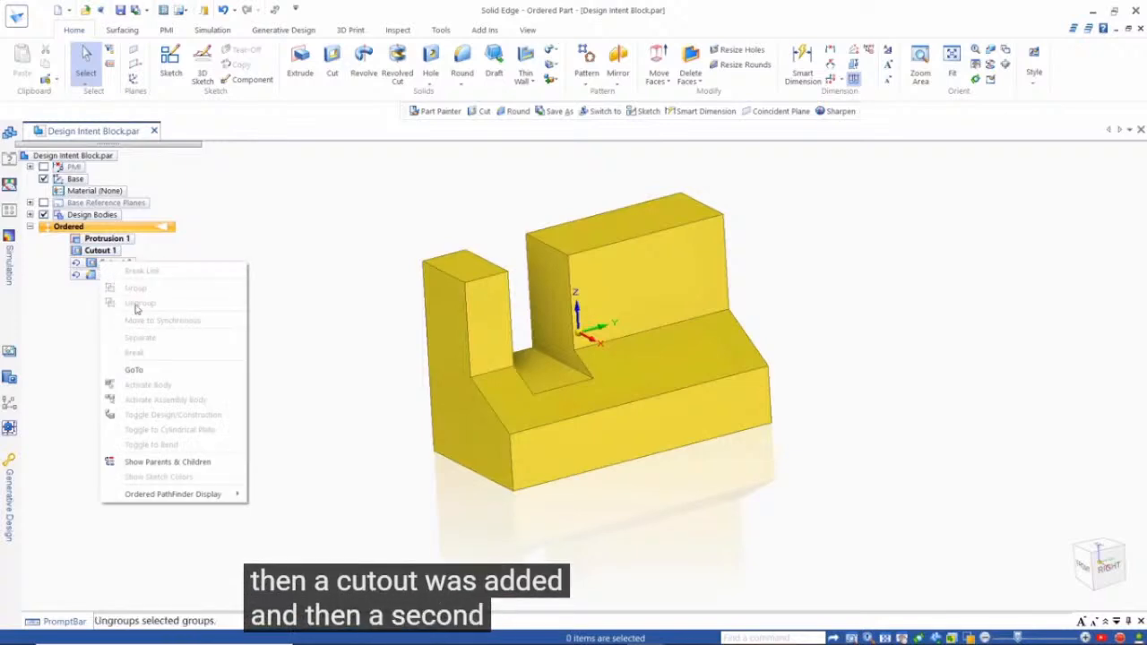
pyautogui.click(132, 370)
pyautogui.rightClick(120, 275)
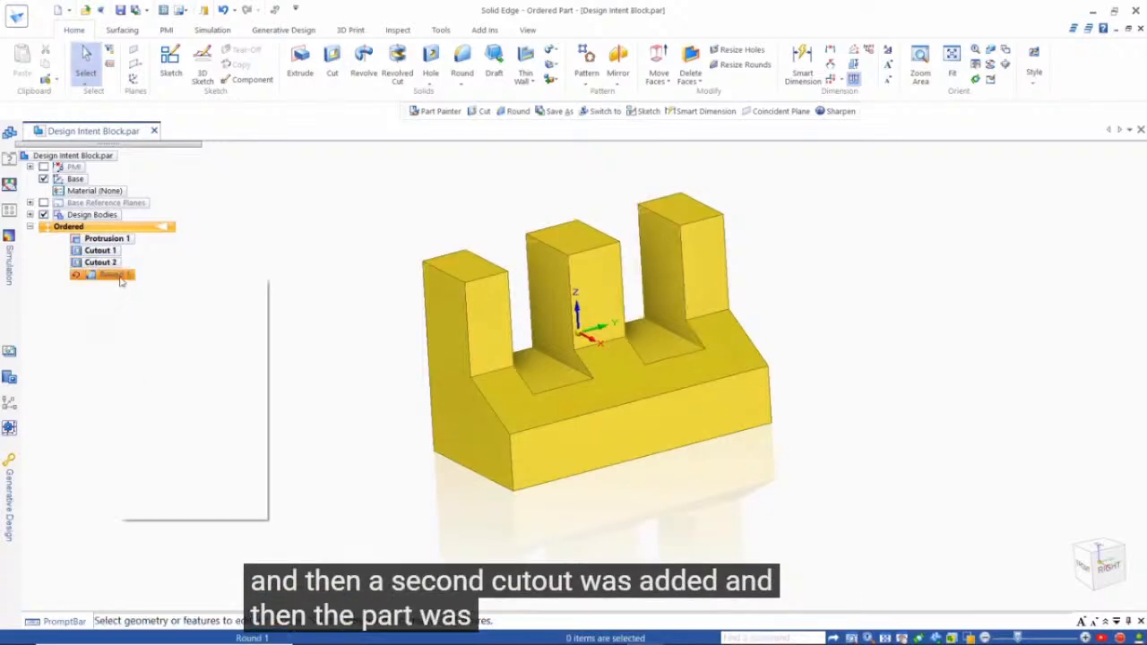
pyautogui.click(150, 388)
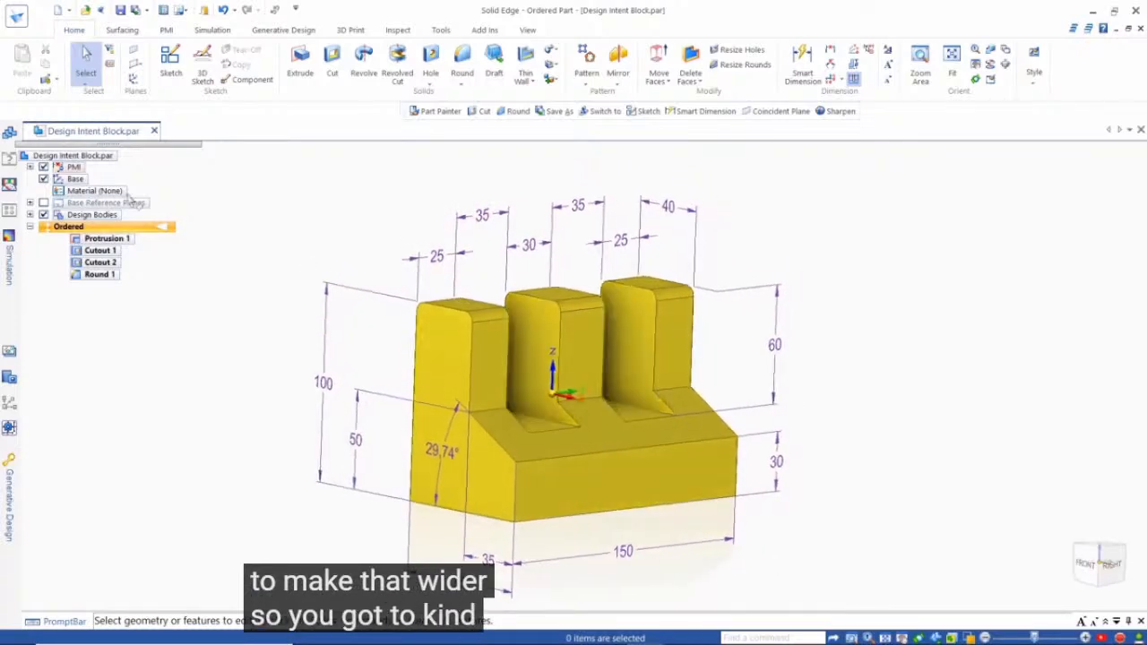
# Try setting the overall bottom width of the Protrusion 1 profile to 100 mm.
pyautogui.moveTo(1033, 382)
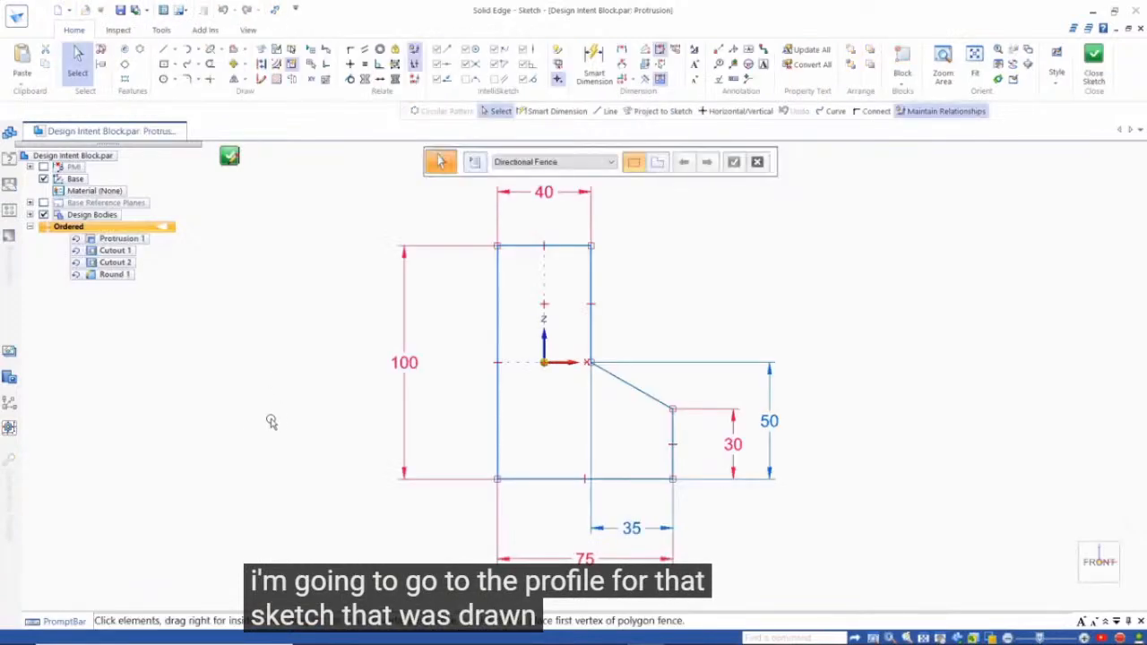
pyautogui.click(584, 561)
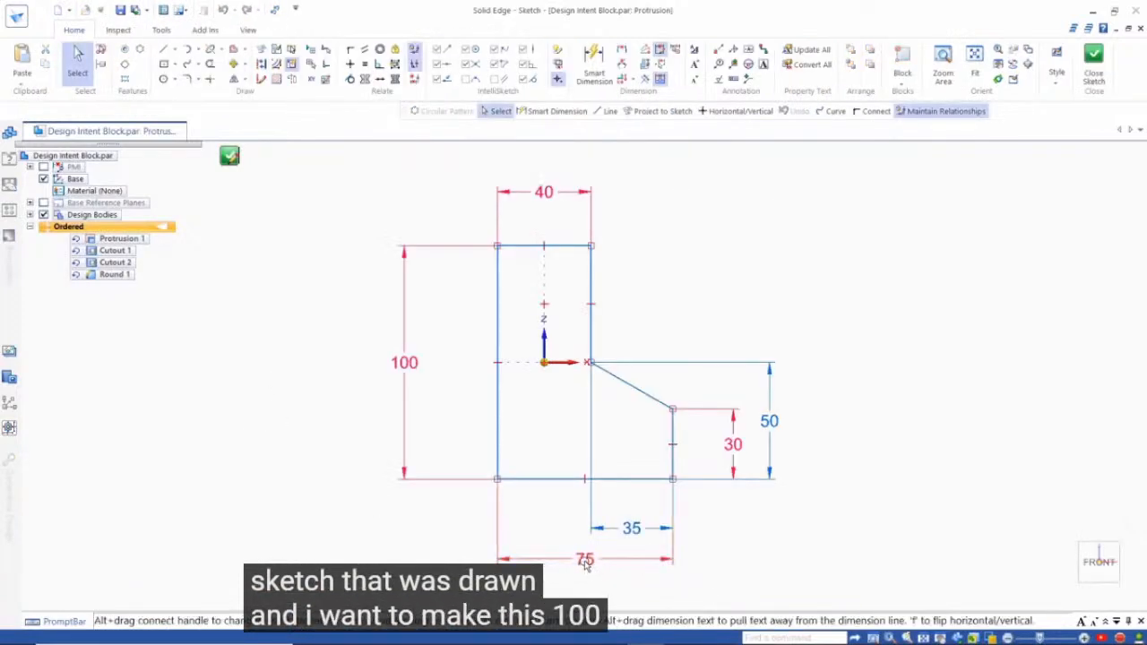
pyautogui.write('100')
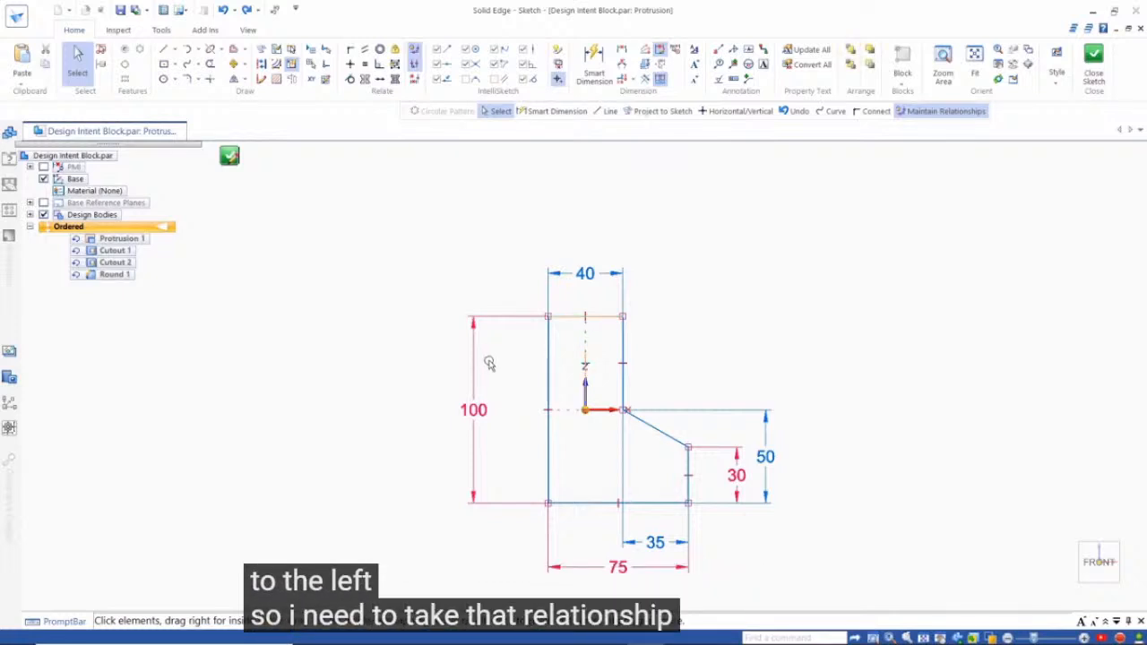
# Delete the relationship centring the profile's top line on the origin, set the overall bottom width to 100 mm, and close the sketch.
pyautogui.press('Delete')
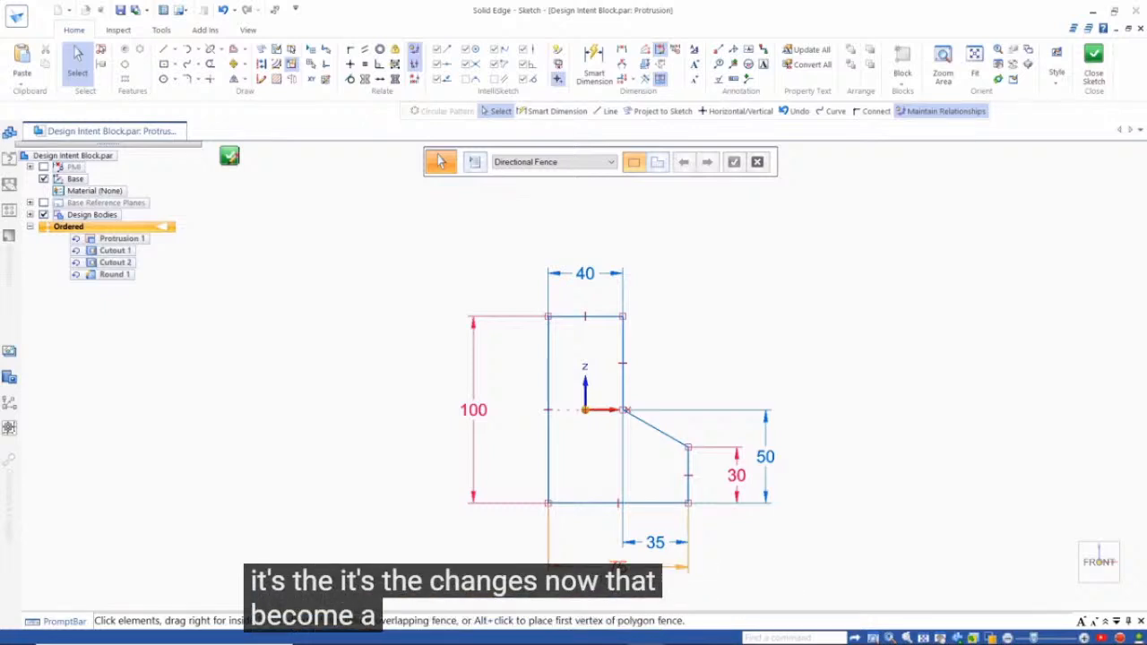
pyautogui.click(668, 566)
pyautogui.write('100')
pyautogui.press('Return')
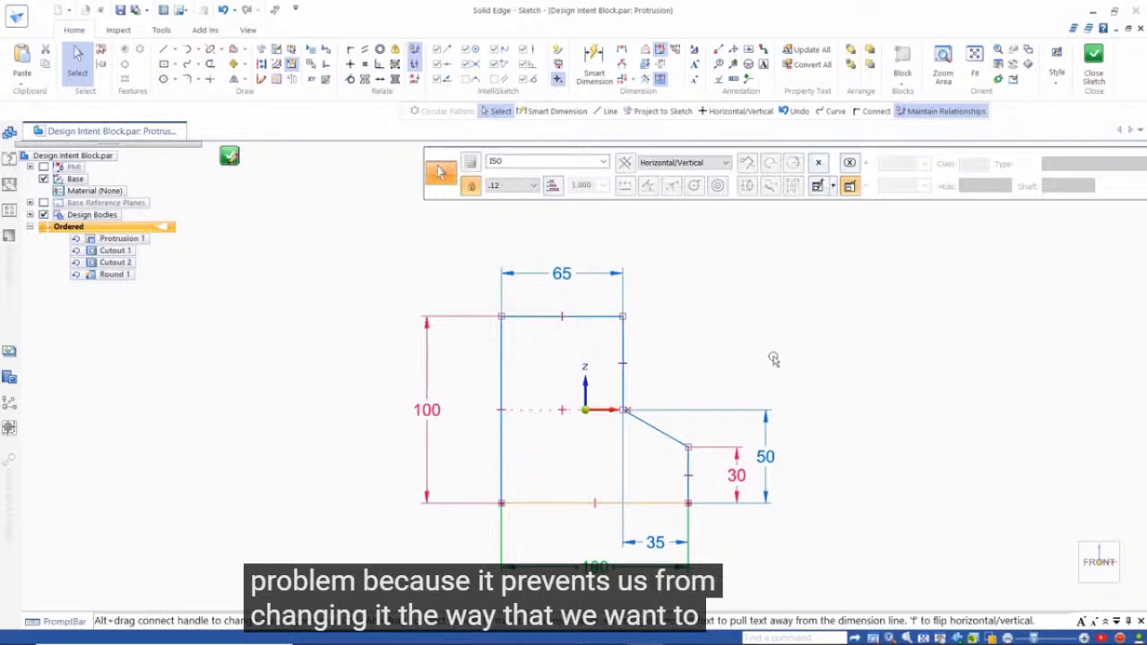
pyautogui.click(231, 160)
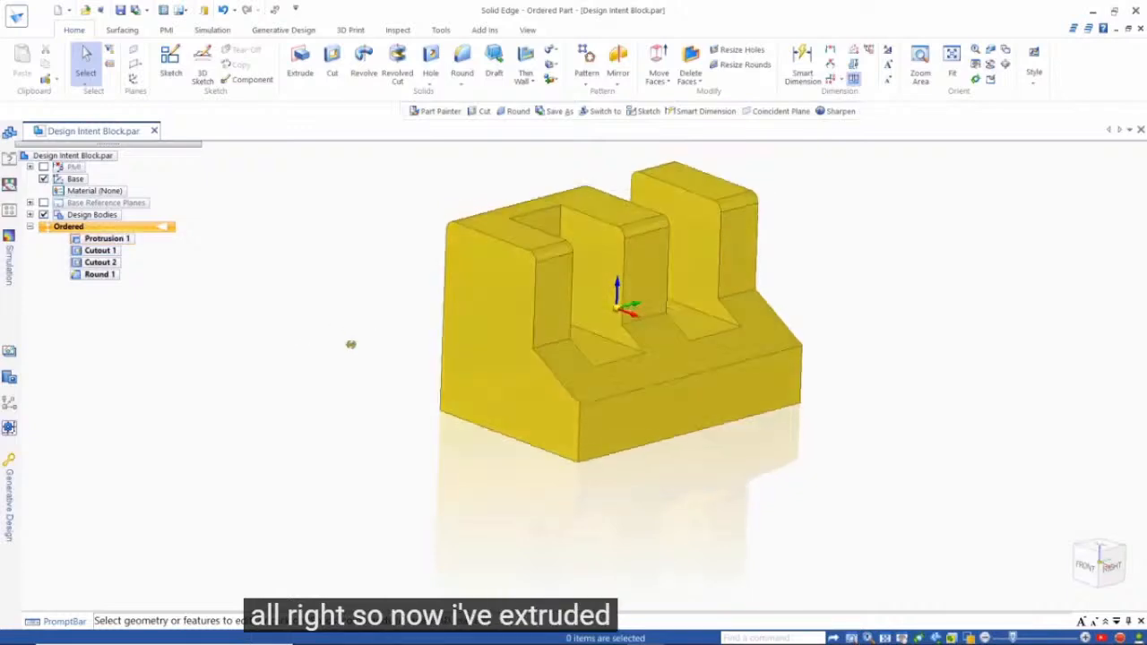
# Edit Cutout 1's definition and change its extent to Through All in both directions.
pyautogui.moveTo(351, 344); pyautogui.dragTo(344, 433, button='middle')
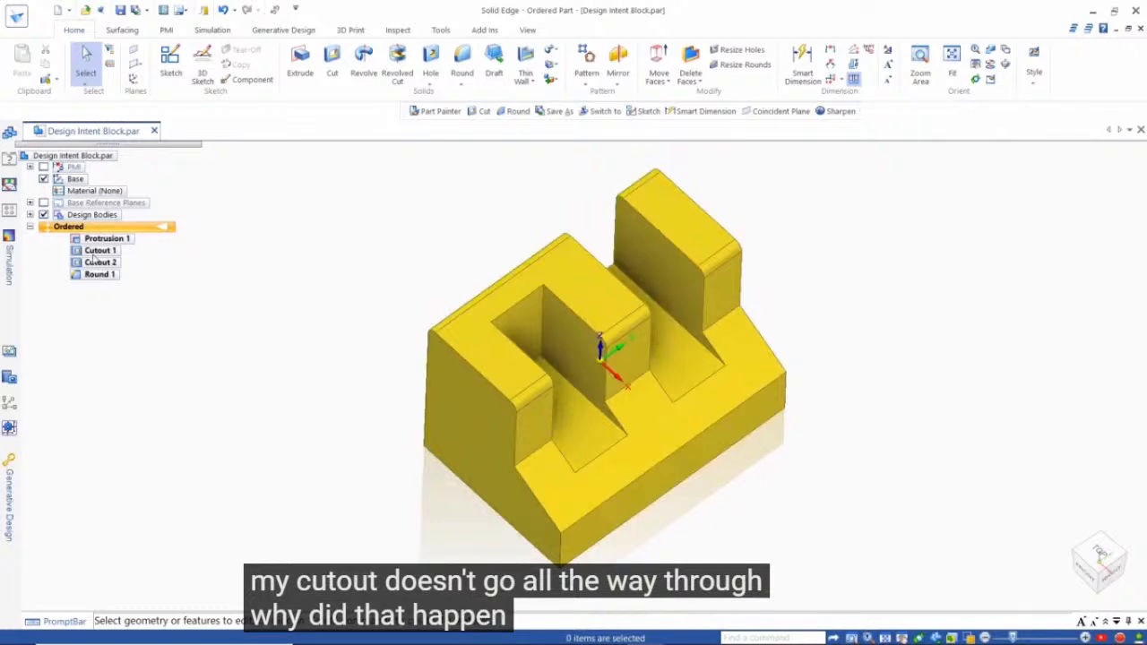
pyautogui.click(99, 250)
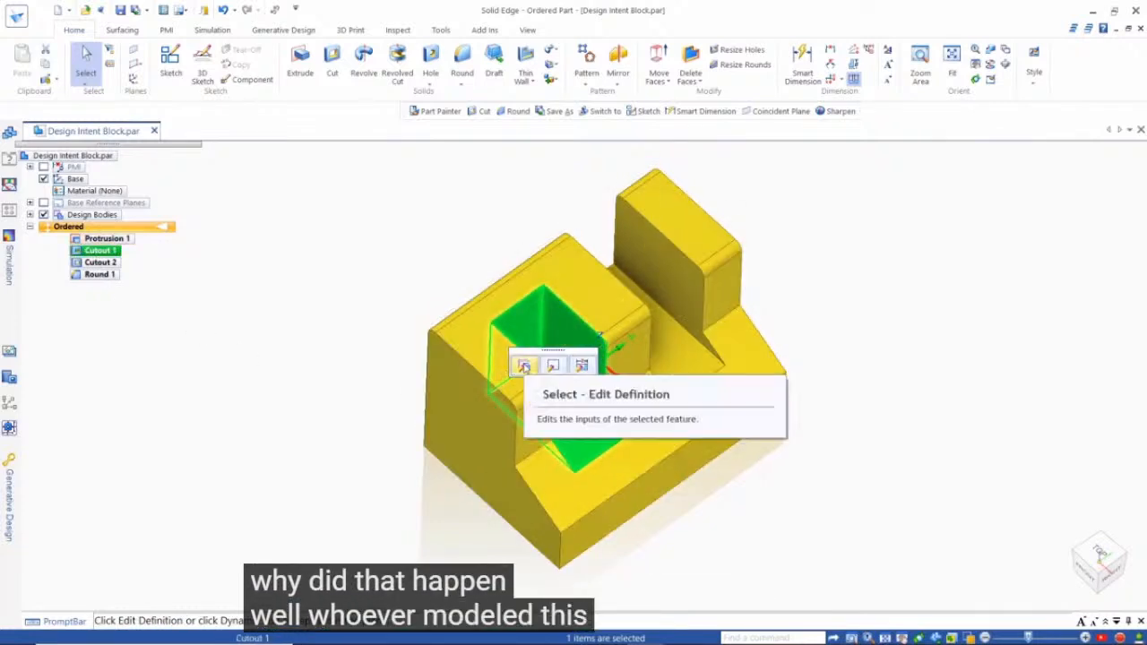
pyautogui.click(523, 365)
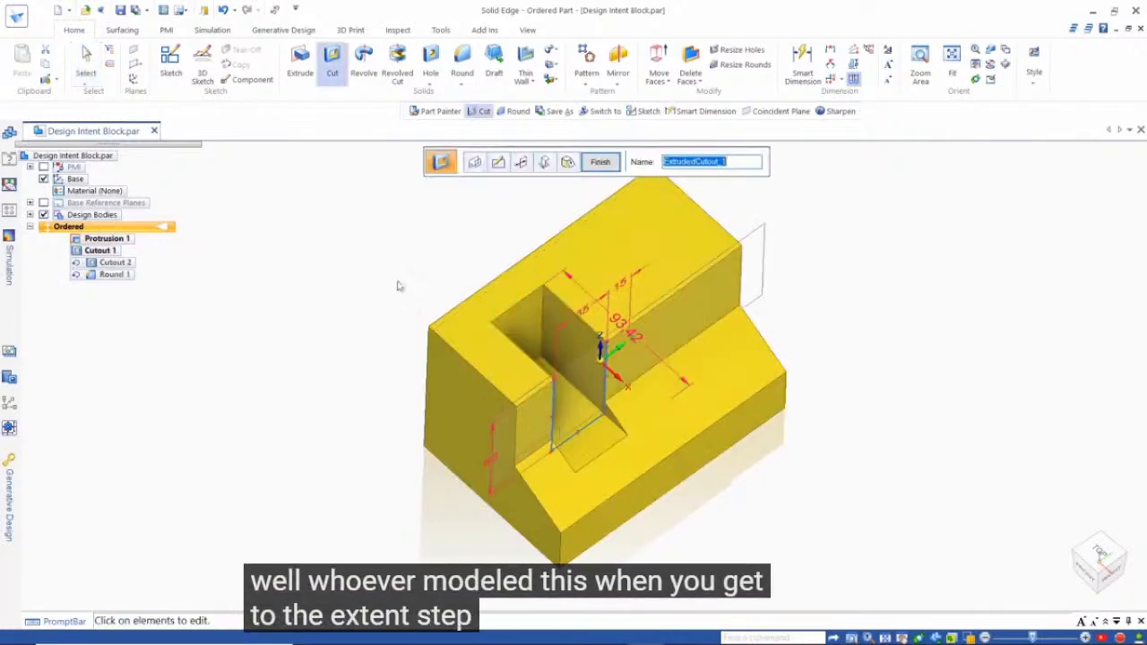
pyautogui.click(544, 162)
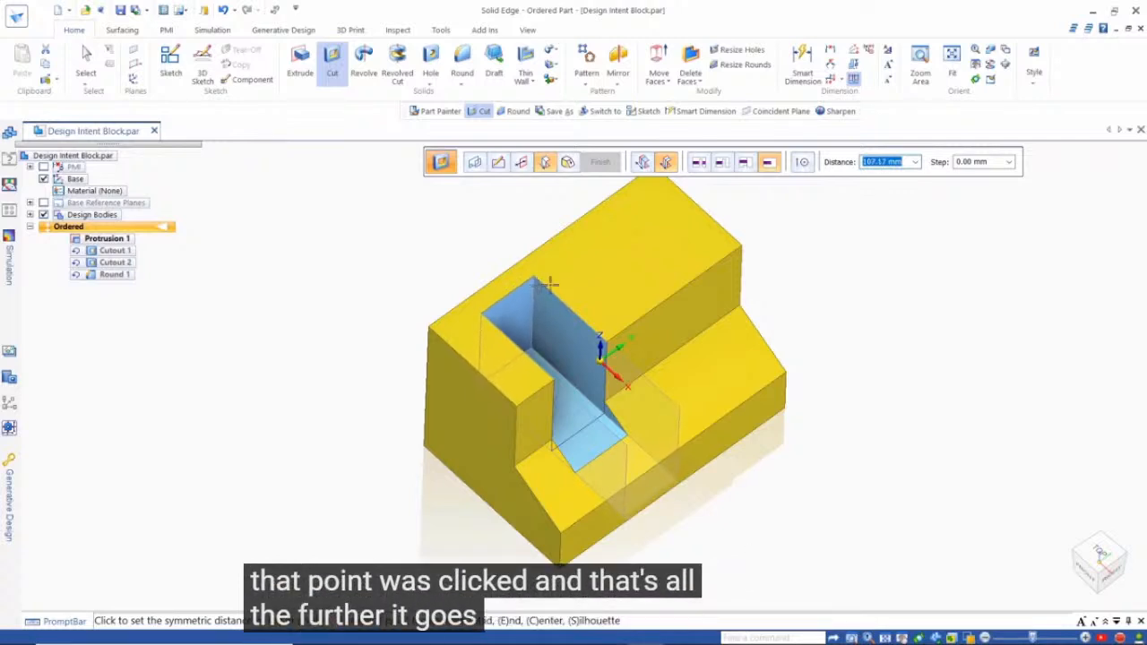
pyautogui.click(721, 165)
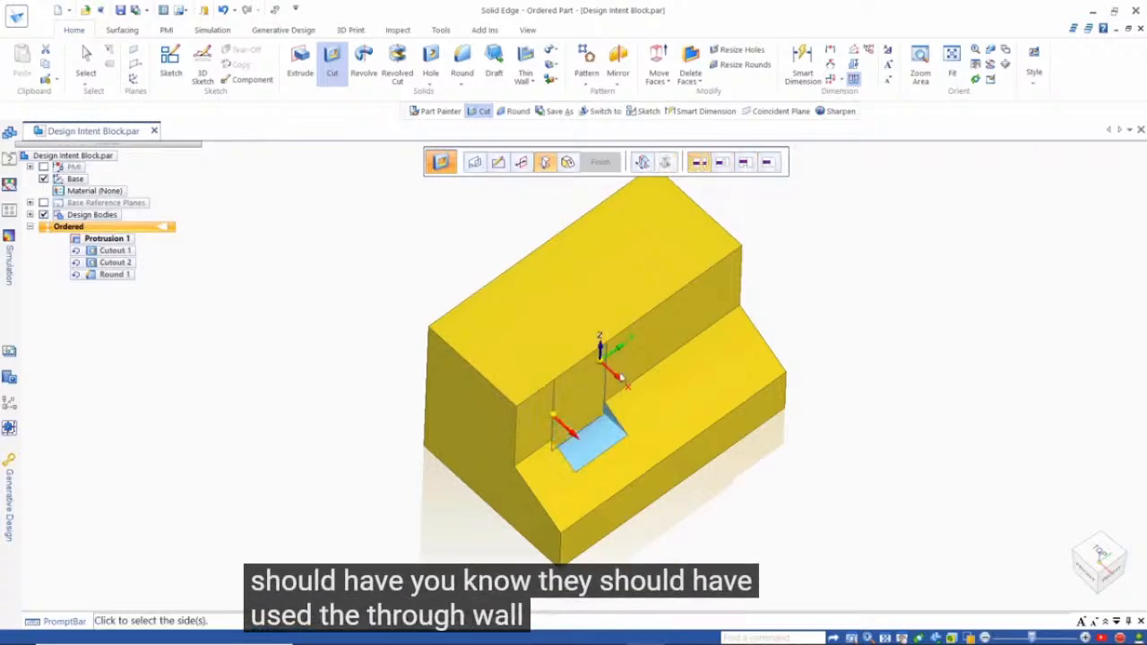
pyautogui.click(621, 377)
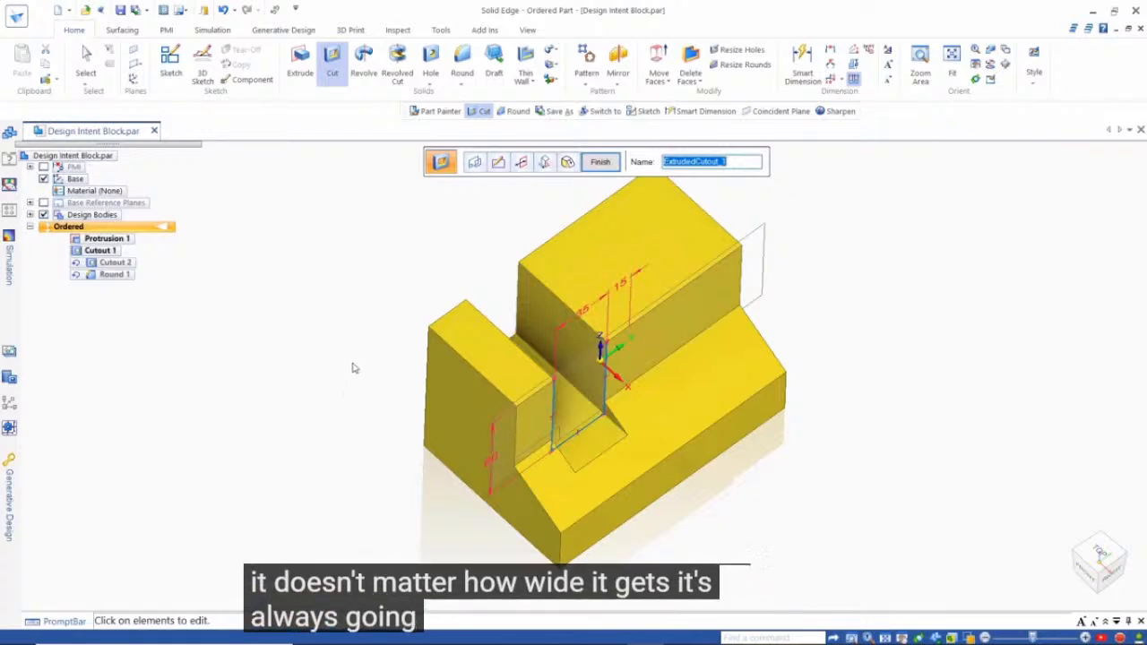
pyautogui.click(599, 164)
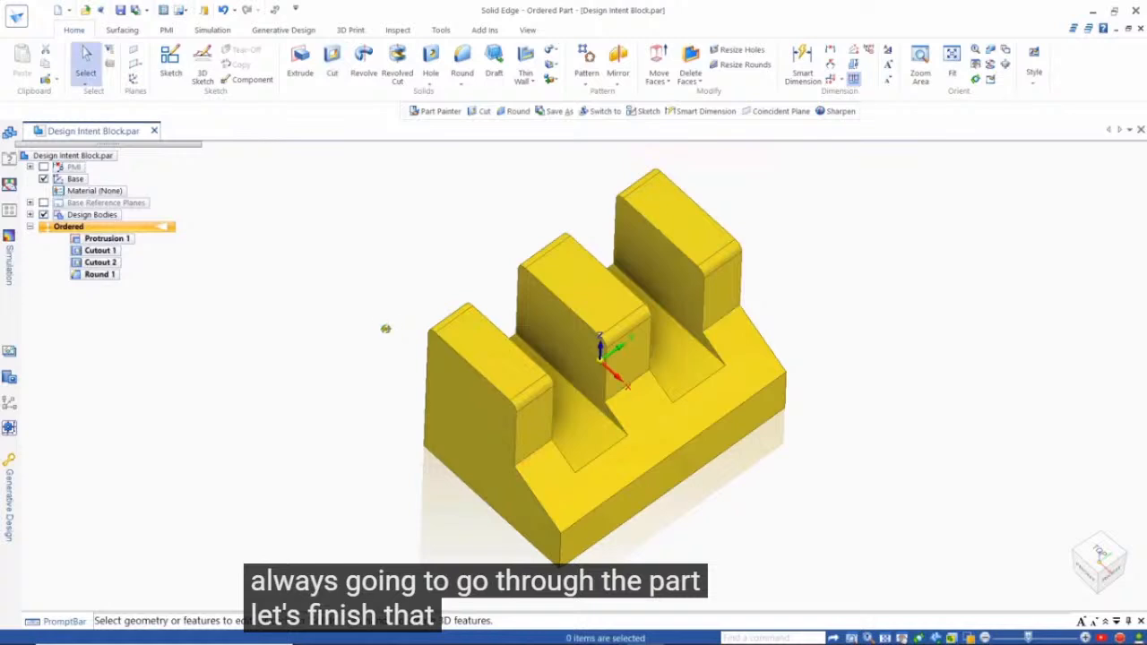
# Open Cutout 1's profile and set the offset between the cutout and the origin to 15+7.5 mm.
pyautogui.moveTo(386, 329); pyautogui.dragTo(379, 266, button='middle')
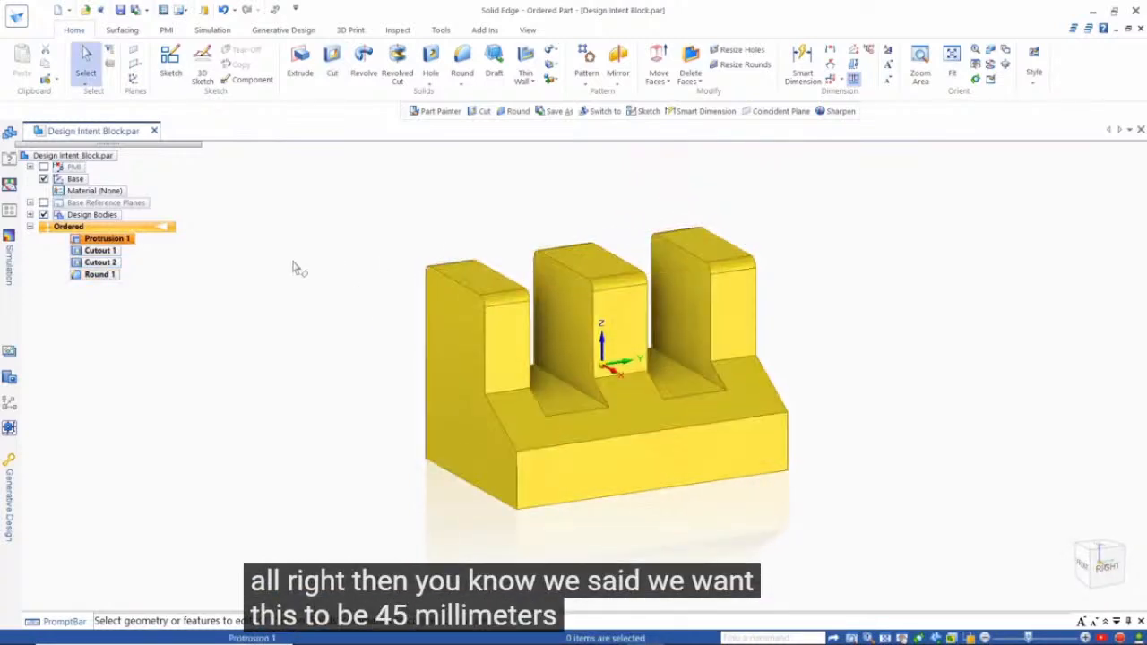
pyautogui.click(522, 370)
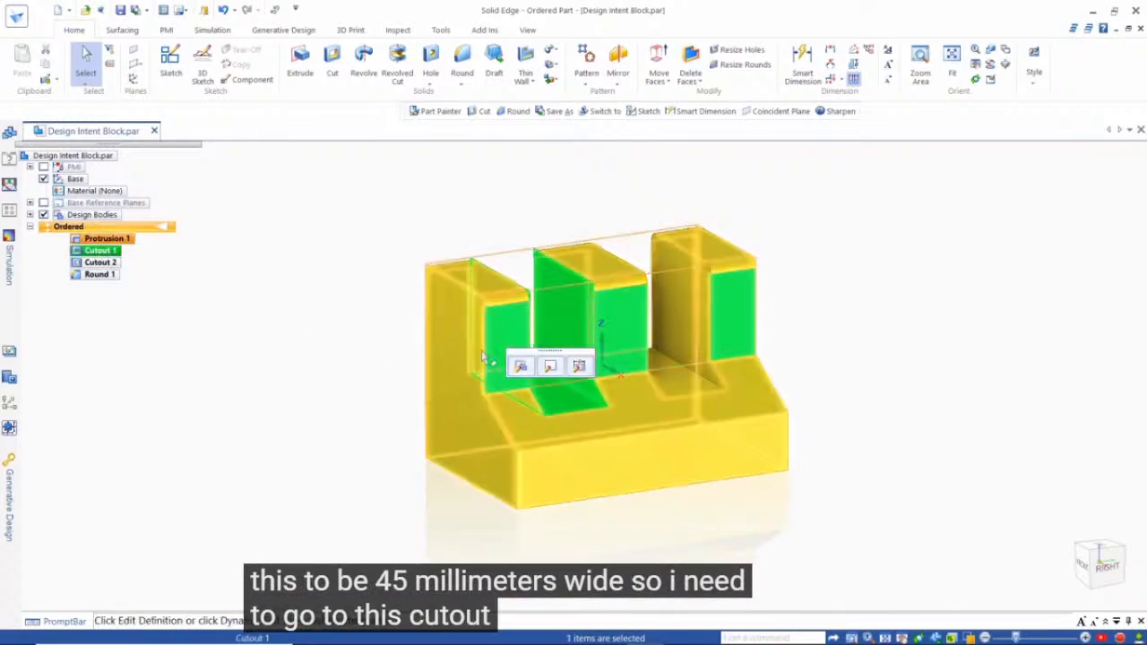
pyautogui.click(551, 366)
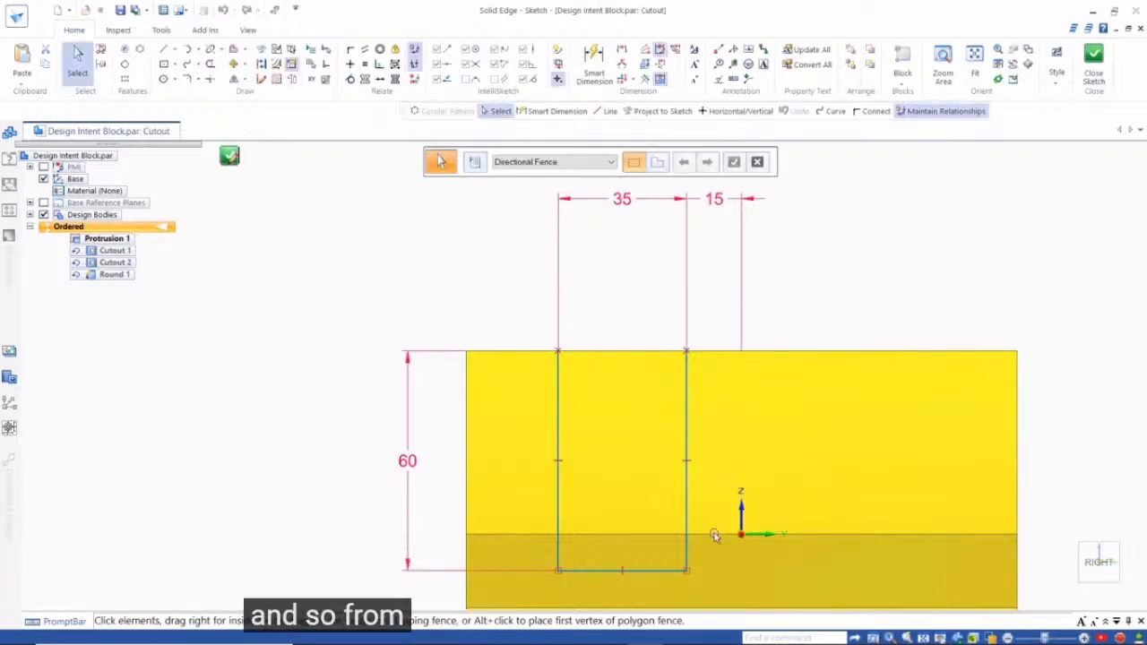
pyautogui.click(717, 205)
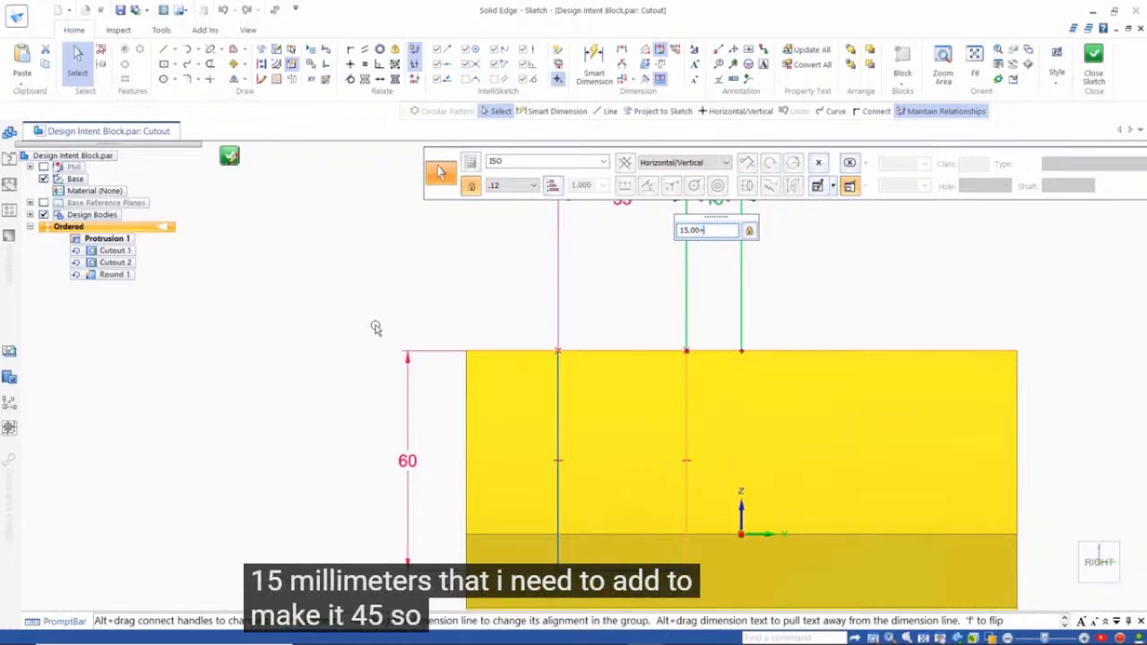
pyautogui.write('3')
pyautogui.write('.5')
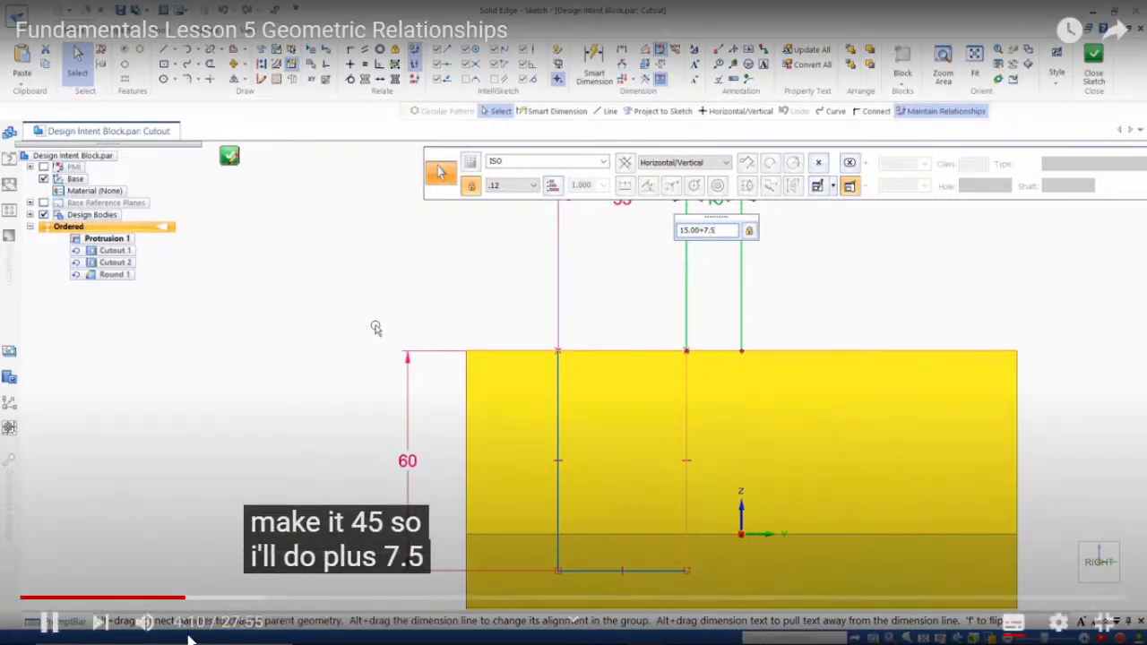
pyautogui.press('Return')
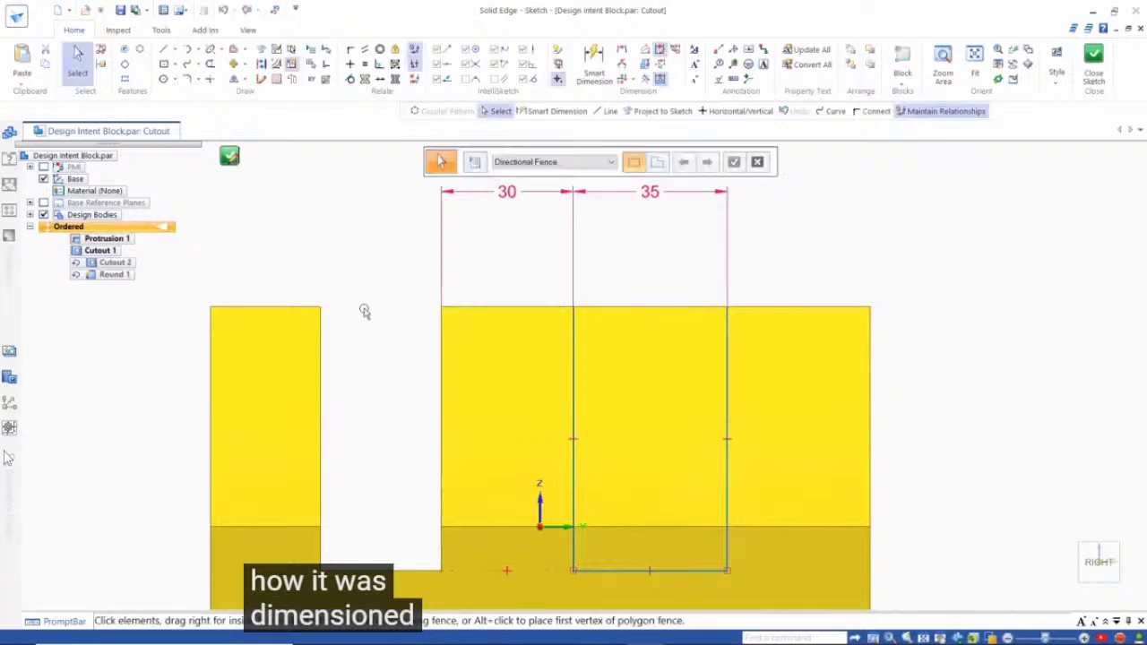
# In Cutout 2's profile, set the spacing from the first cutout to 45 mm and the cutout width to 27.5 mm.
pyautogui.click(492, 202)
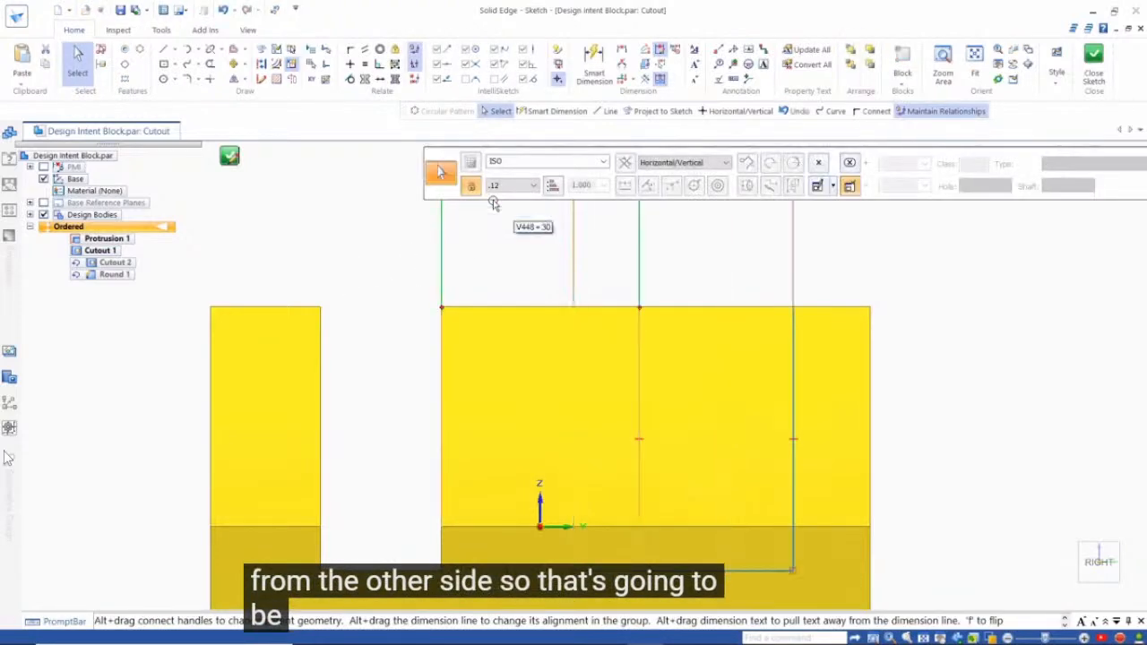
pyautogui.press('Return')
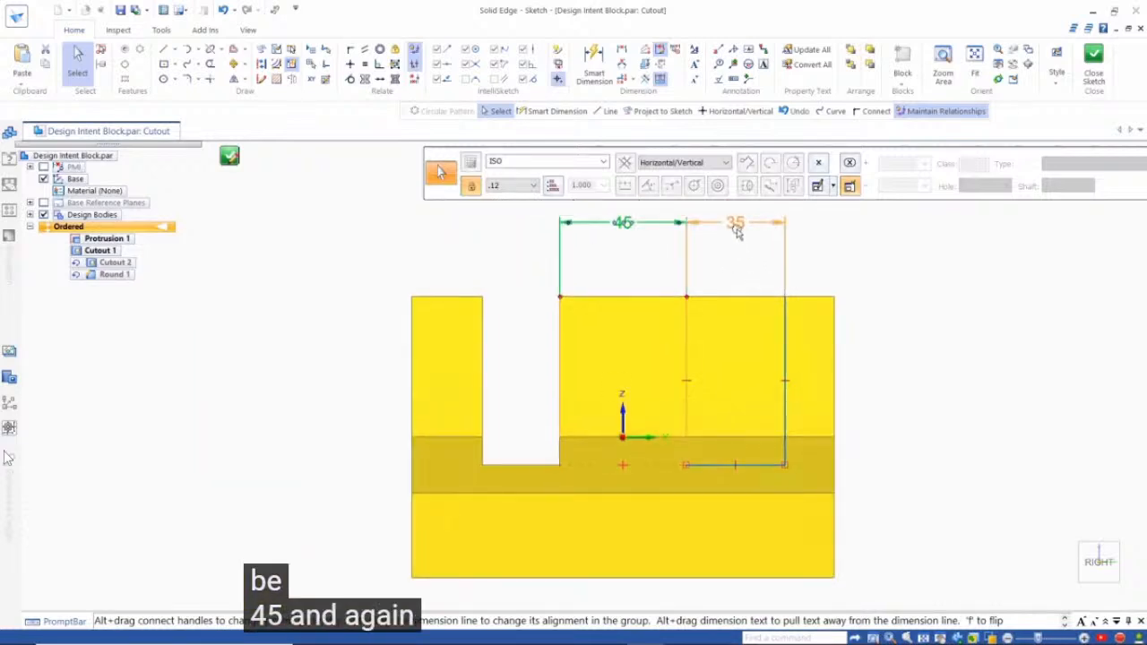
pyautogui.click(735, 224)
pyautogui.write('27')
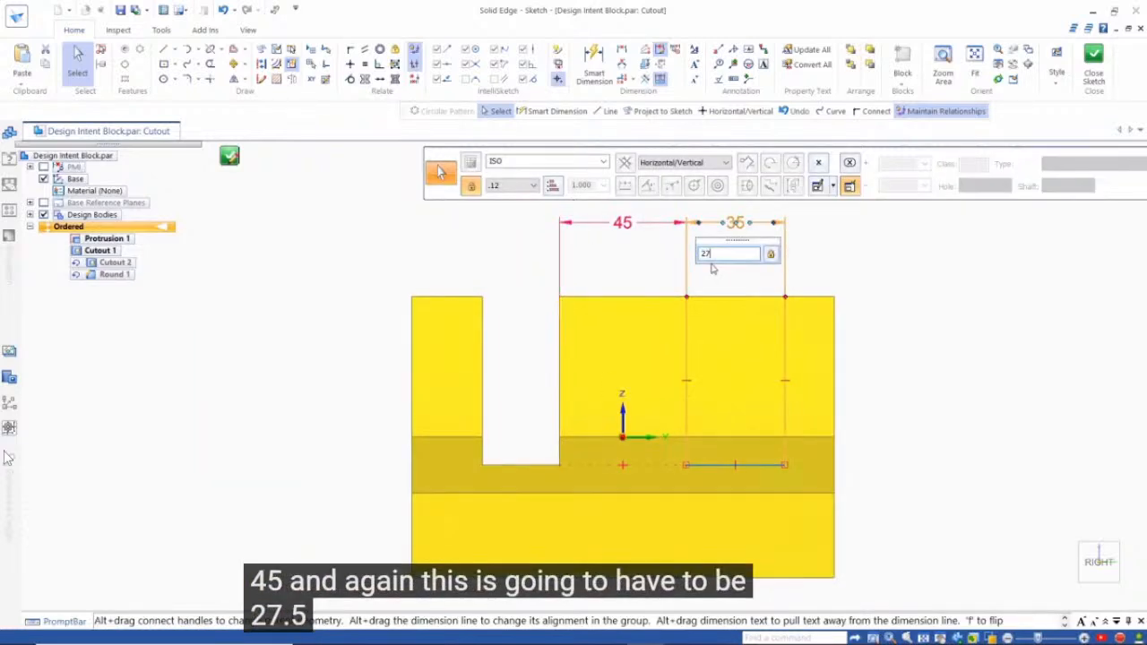
pyautogui.write('.5')
pyautogui.press('Return')
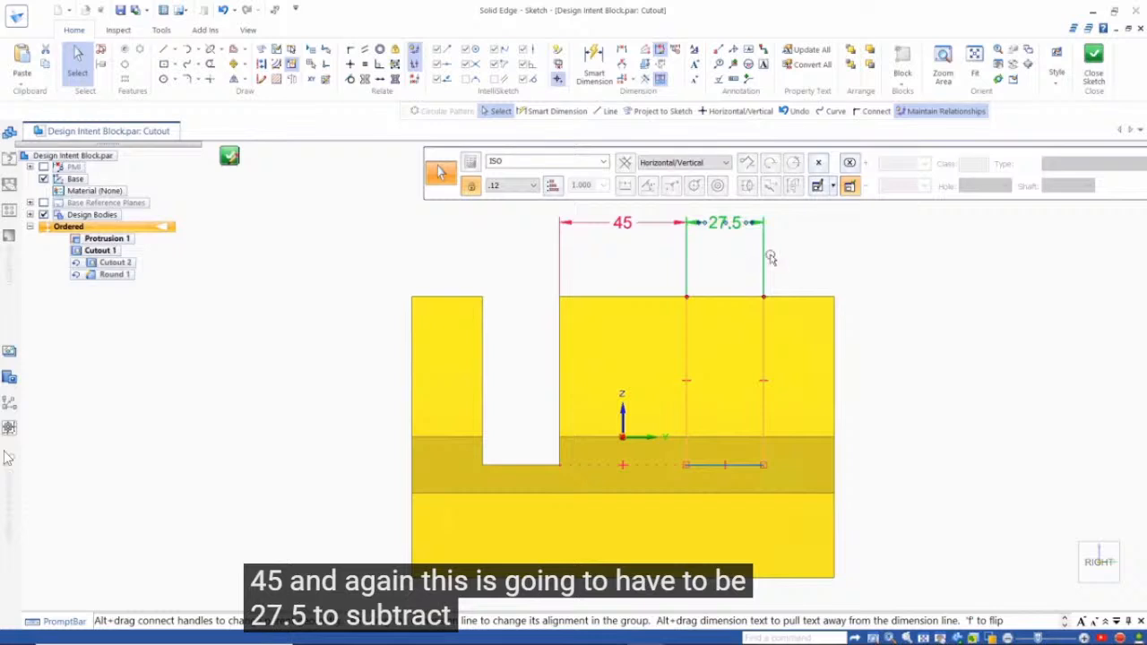
# Close Cutout 2's profile and finish the cutout so the edited block is rebuilt.
pyautogui.click(860, 282)
pyautogui.rightClick(871, 289)
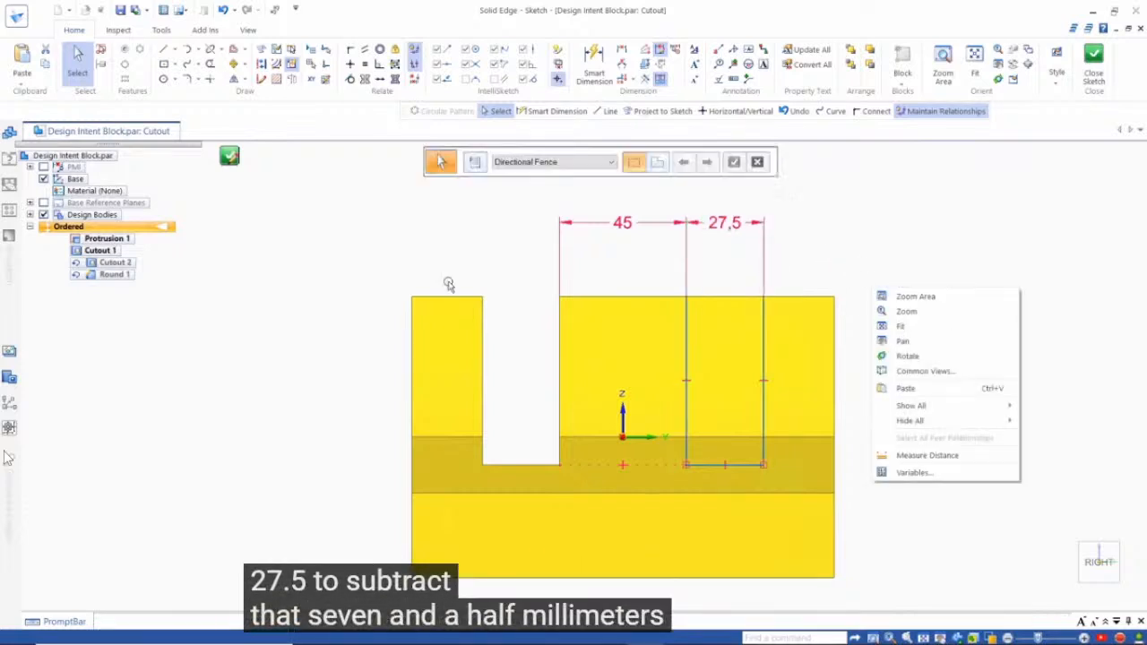
pyautogui.click(230, 160)
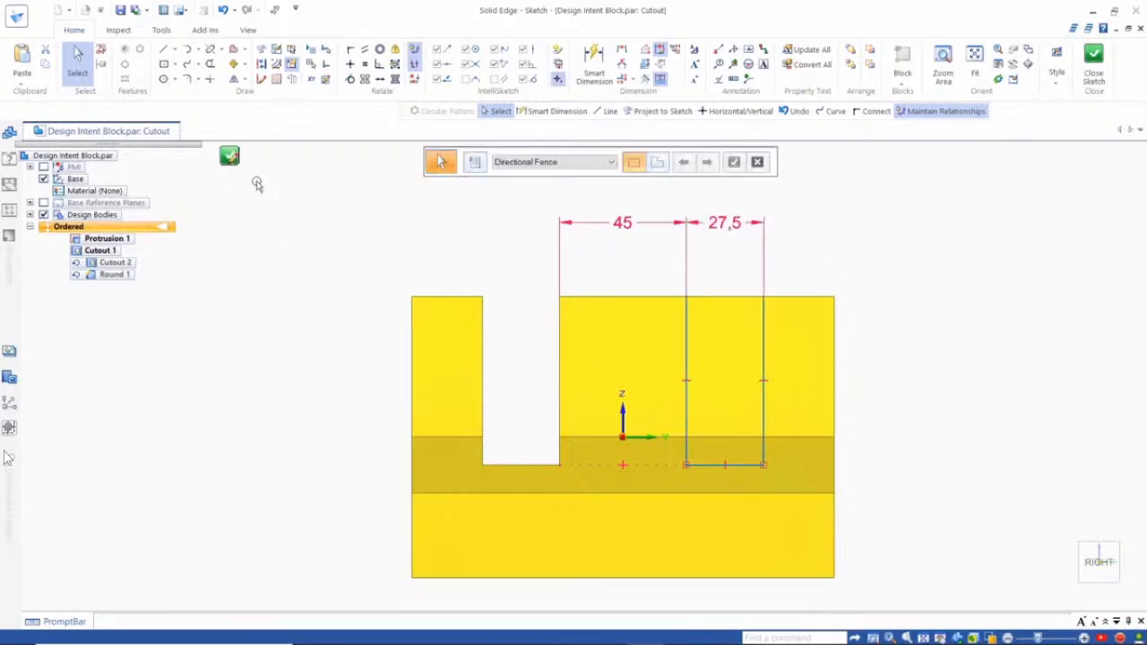
pyautogui.click(230, 160)
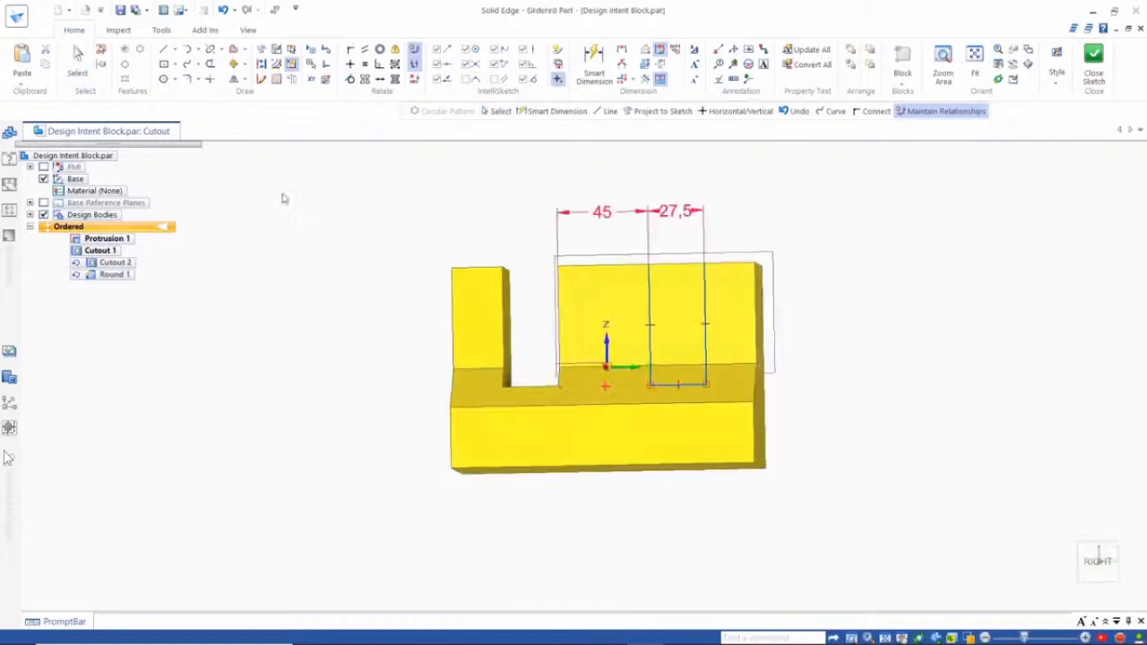
pyautogui.click(598, 162)
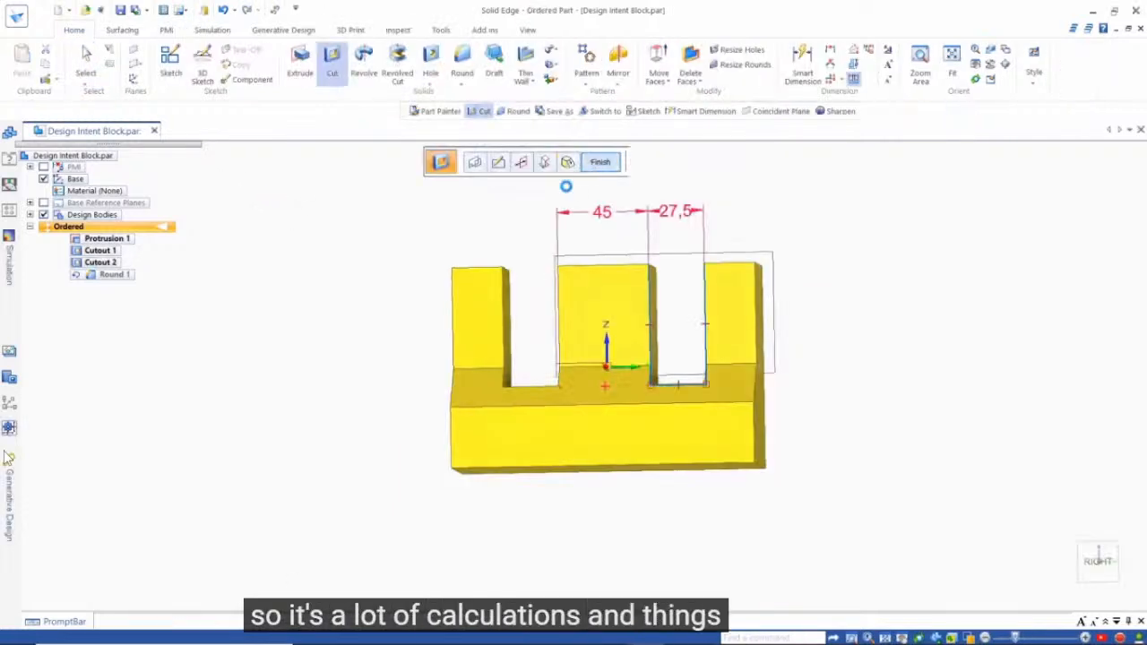
pyautogui.moveTo(360, 412); pyautogui.dragTo(387, 418, button='middle')
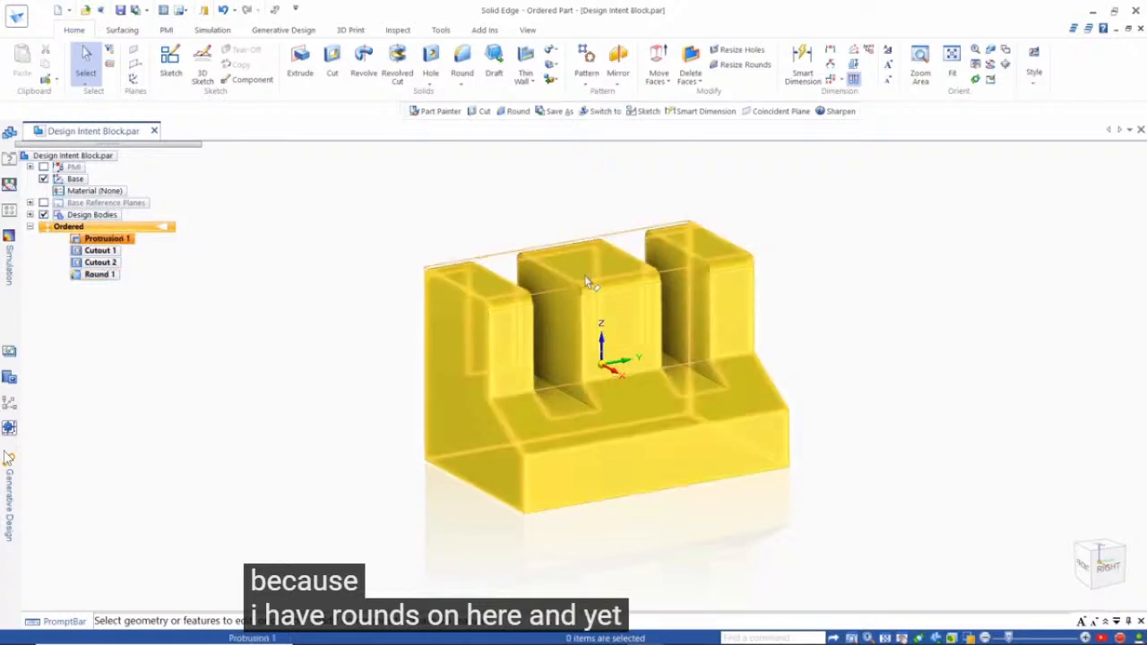
# Create a horizontal reference plane level with the lower edge of the middle lug's round and start a sketch on it.
pyautogui.click(131, 80)
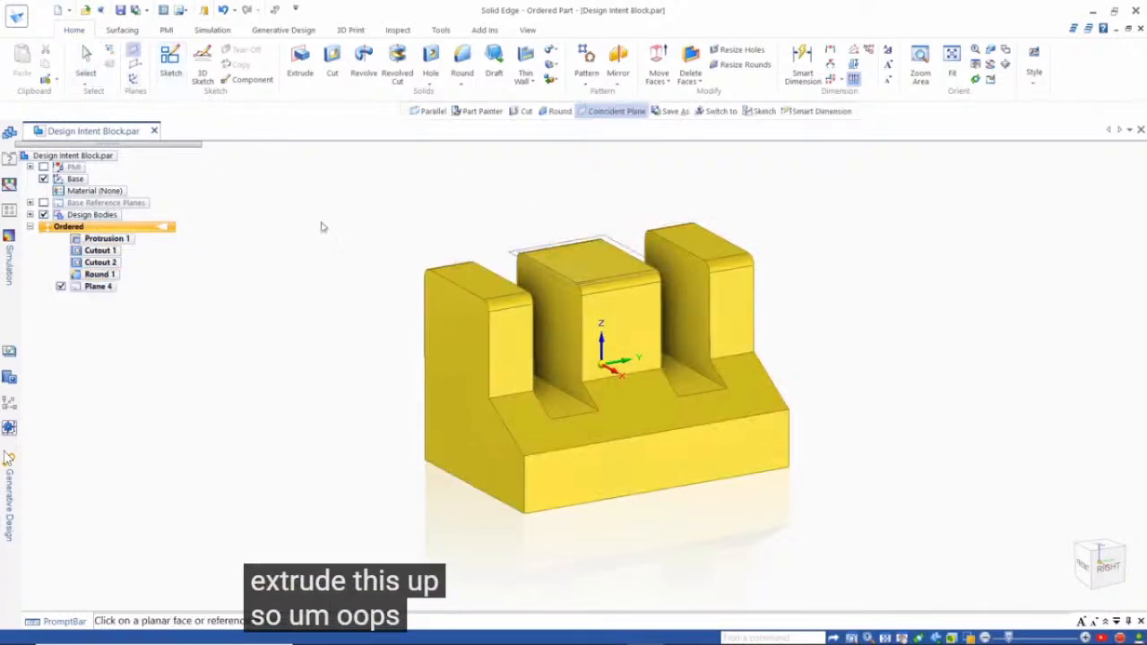
pyautogui.press('Escape')
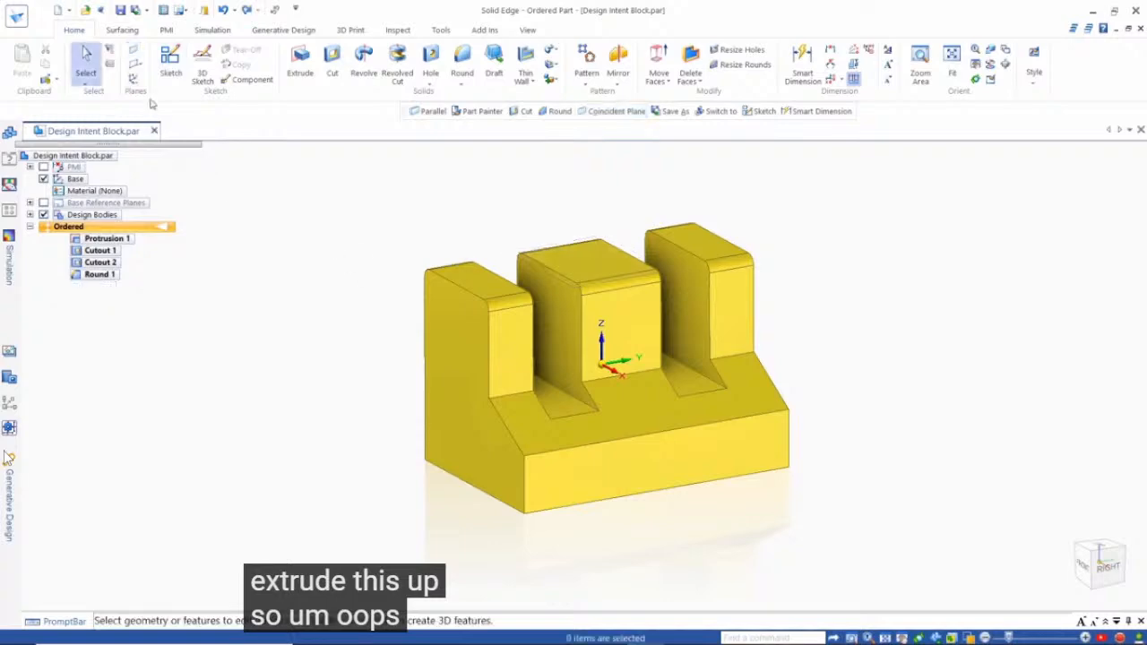
pyautogui.click(136, 64)
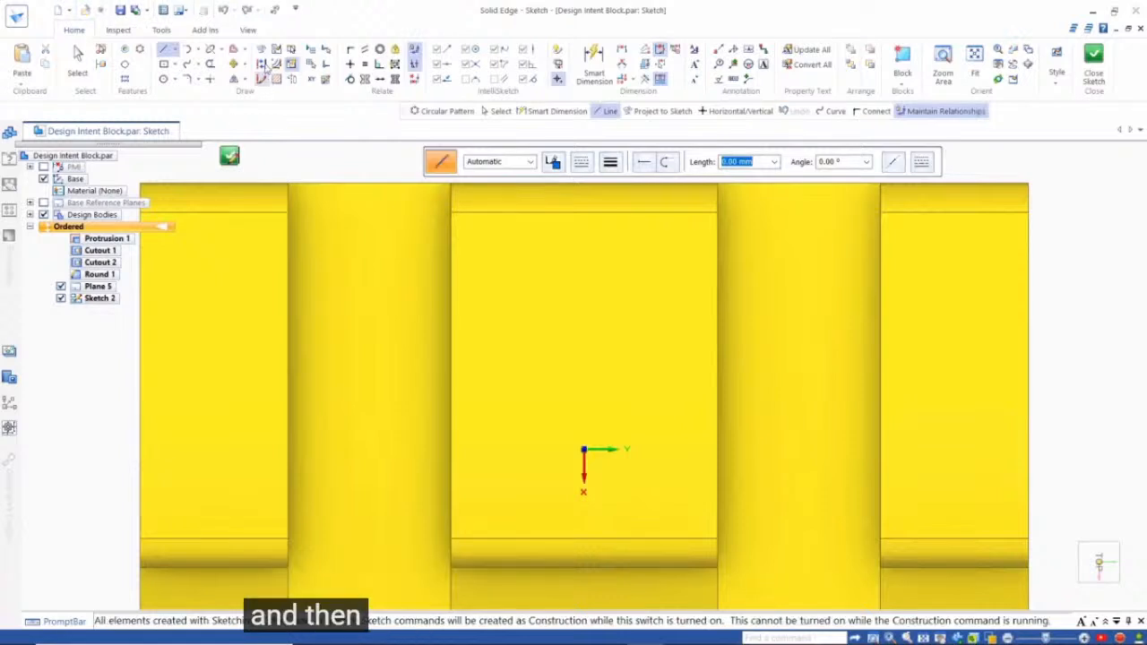
# Project the middle lug's four outer edges into the sketch using Project to Sketch with Single Wireframe selection.
pyautogui.click(260, 51)
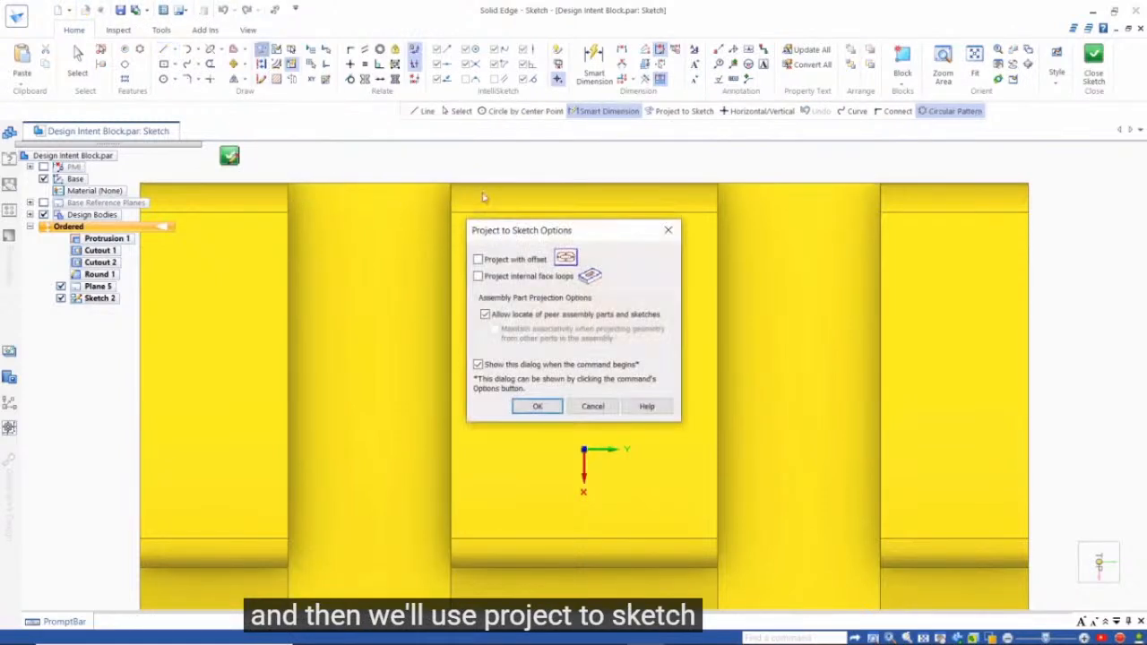
pyautogui.click(537, 407)
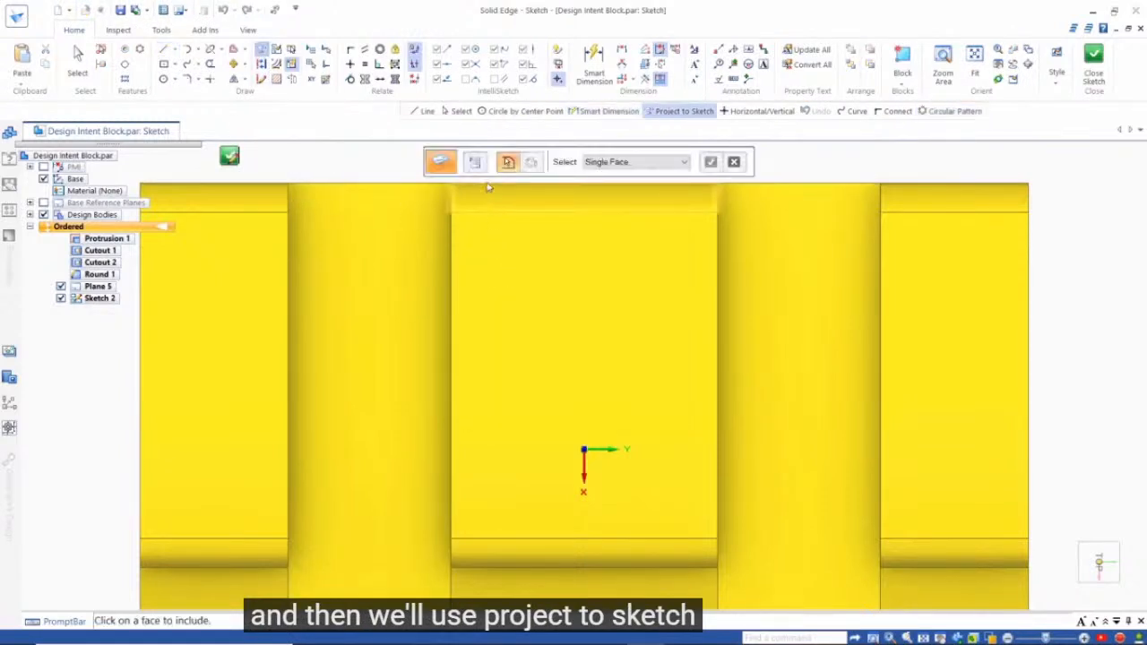
pyautogui.click(644, 162)
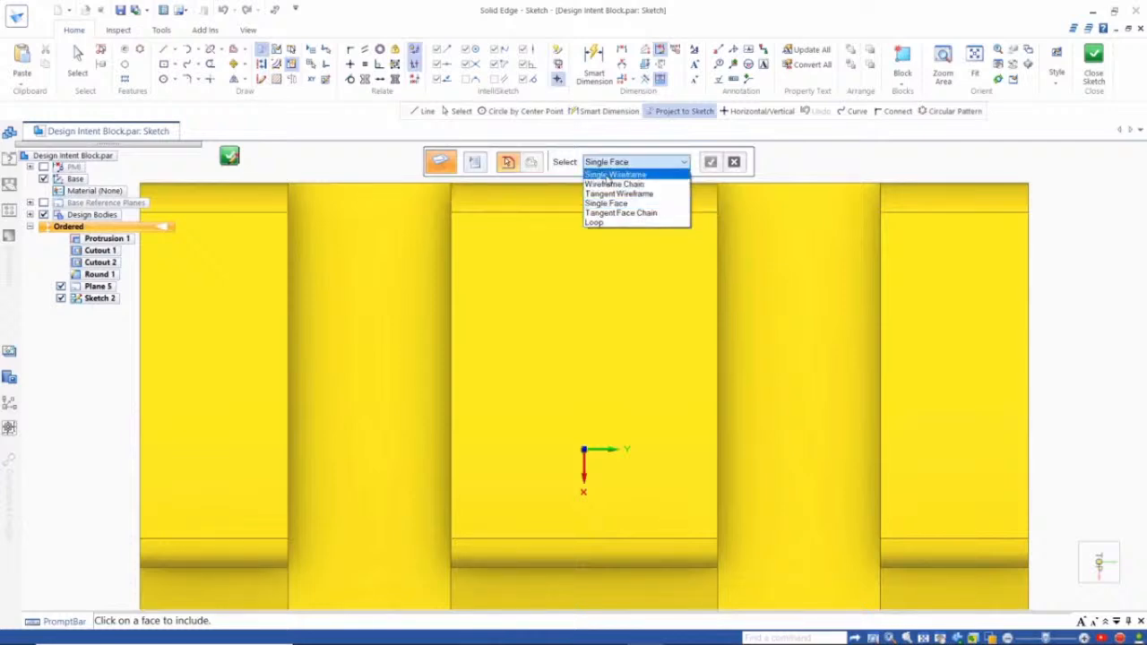
pyautogui.click(611, 175)
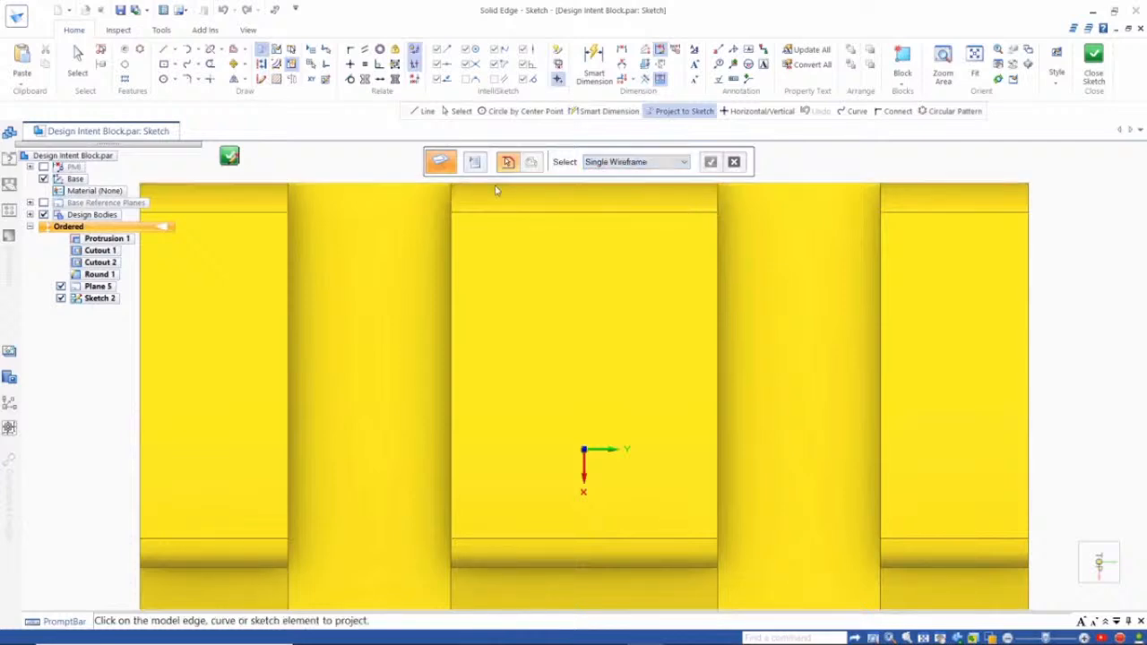
pyautogui.click(453, 252)
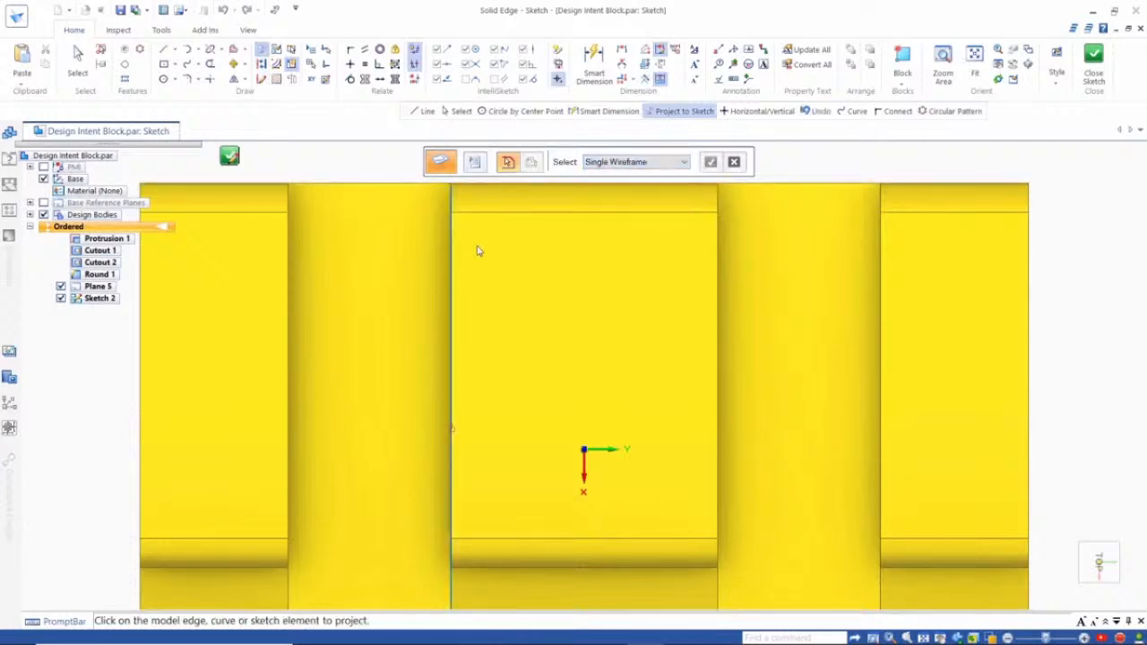
pyautogui.click(718, 297)
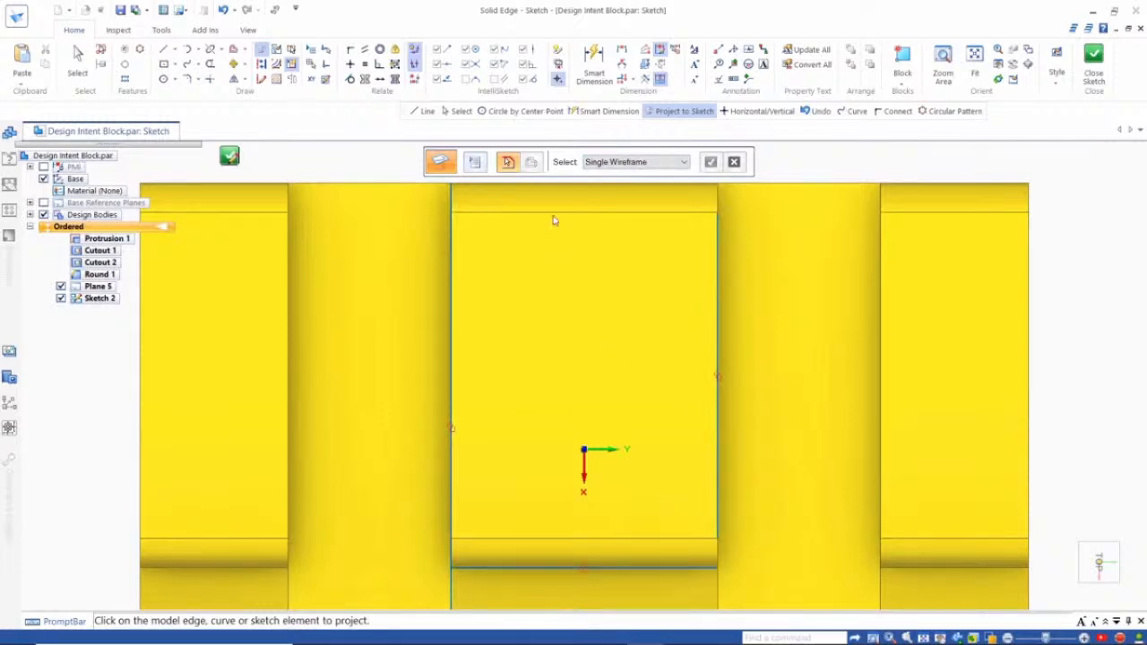
pyautogui.click(552, 187)
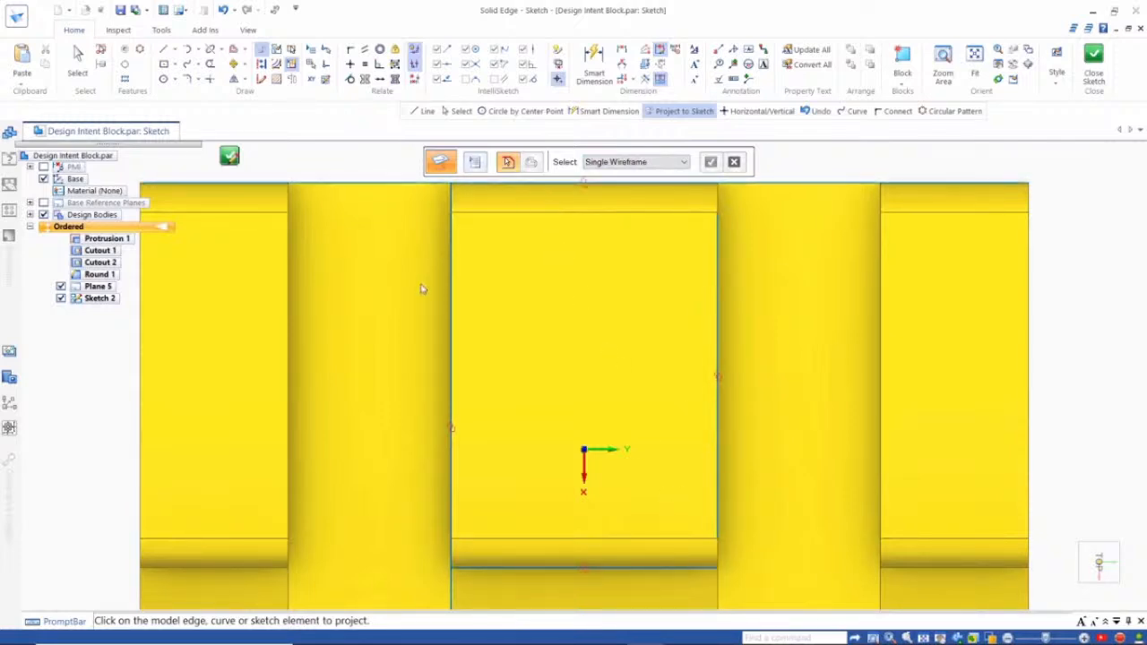
# Trim the projected lines at their corners into a closed rectangle around the middle lug and close the sketch.
pyautogui.click(210, 80)
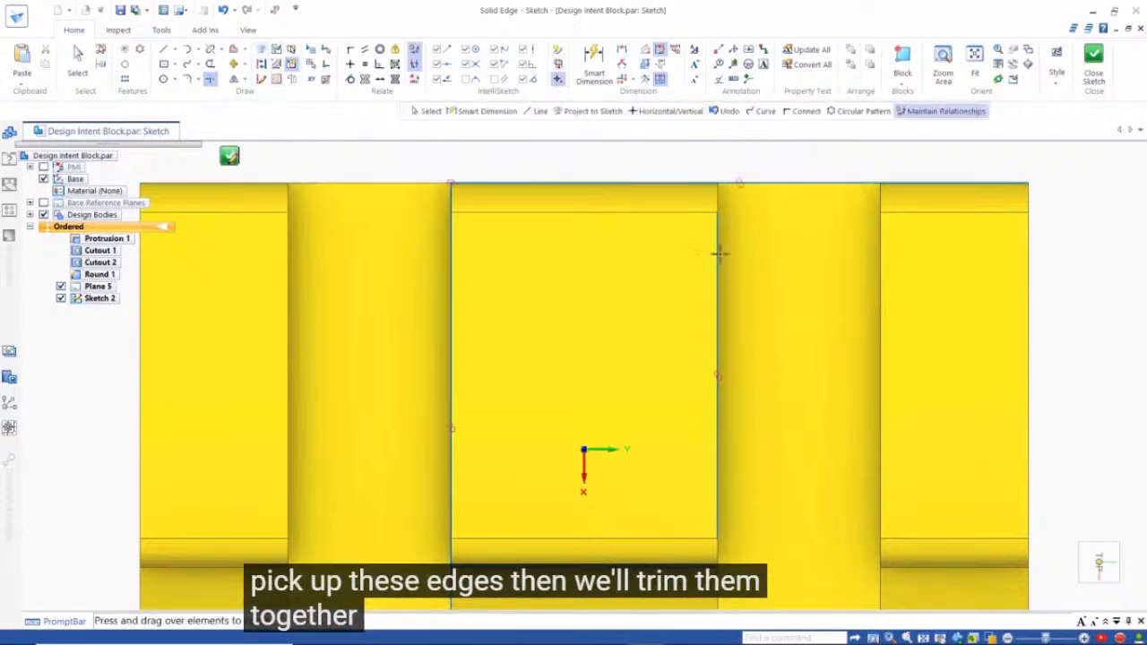
pyautogui.moveTo(719, 253); pyautogui.dragTo(743, 256)
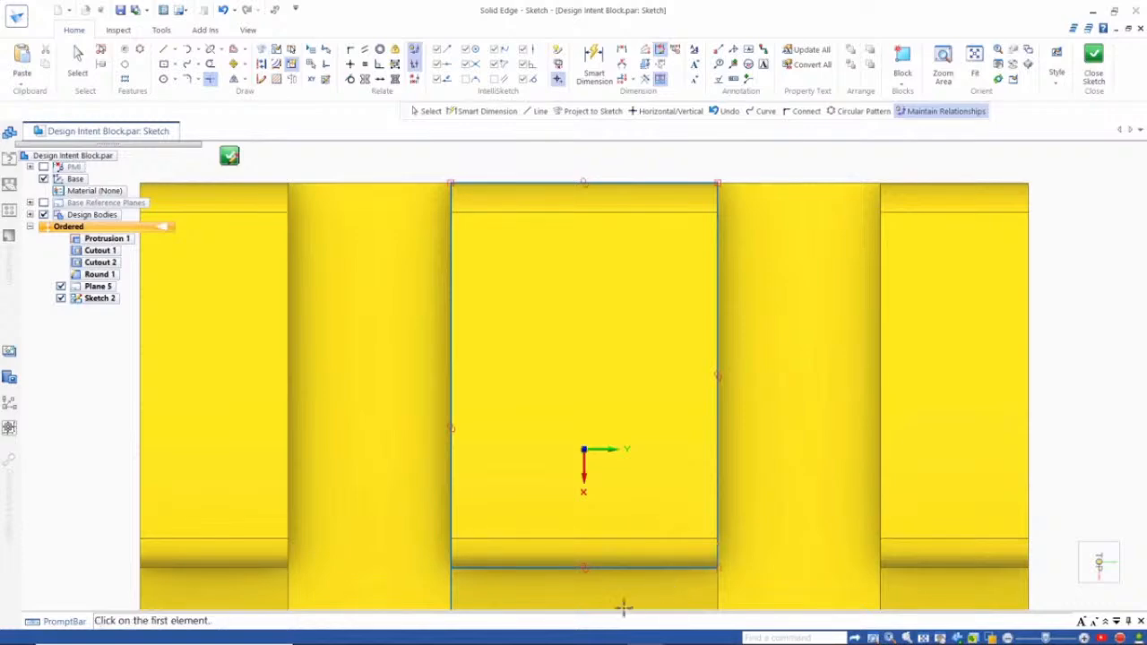
pyautogui.moveTo(379, 505)
pyautogui.mouseDown(button='middle')
pyautogui.moveTo(366, 463)
pyautogui.moveTo(445, 386)
pyautogui.moveTo(460, 447)
pyautogui.moveTo(235, 280)
pyautogui.mouseUp(button='middle')
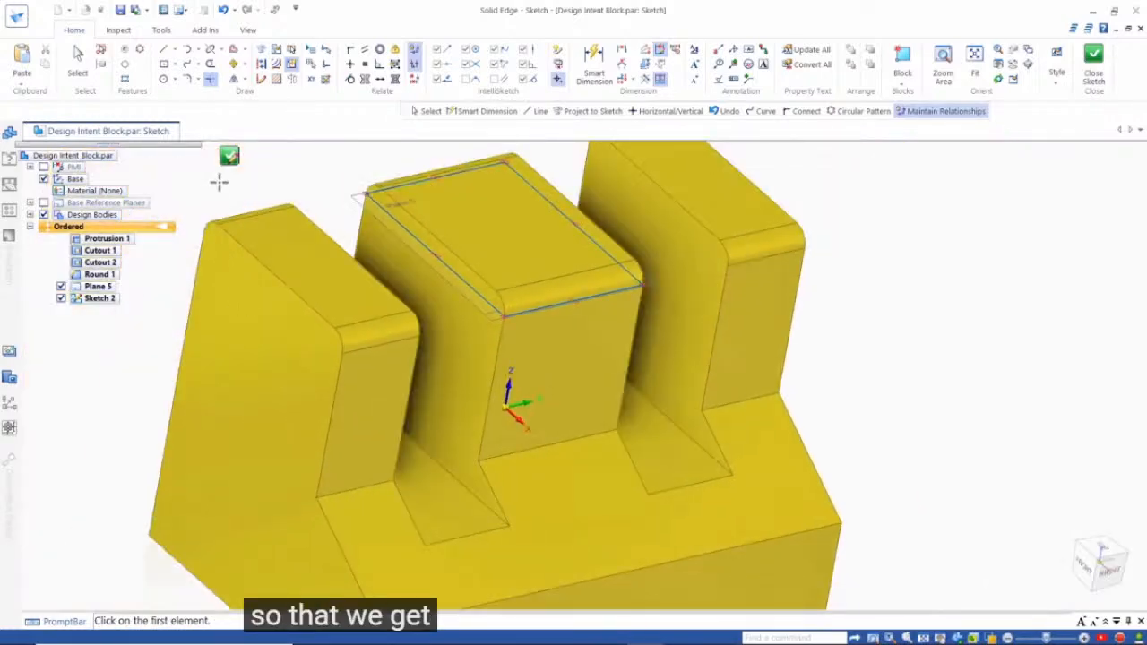
pyautogui.click(229, 157)
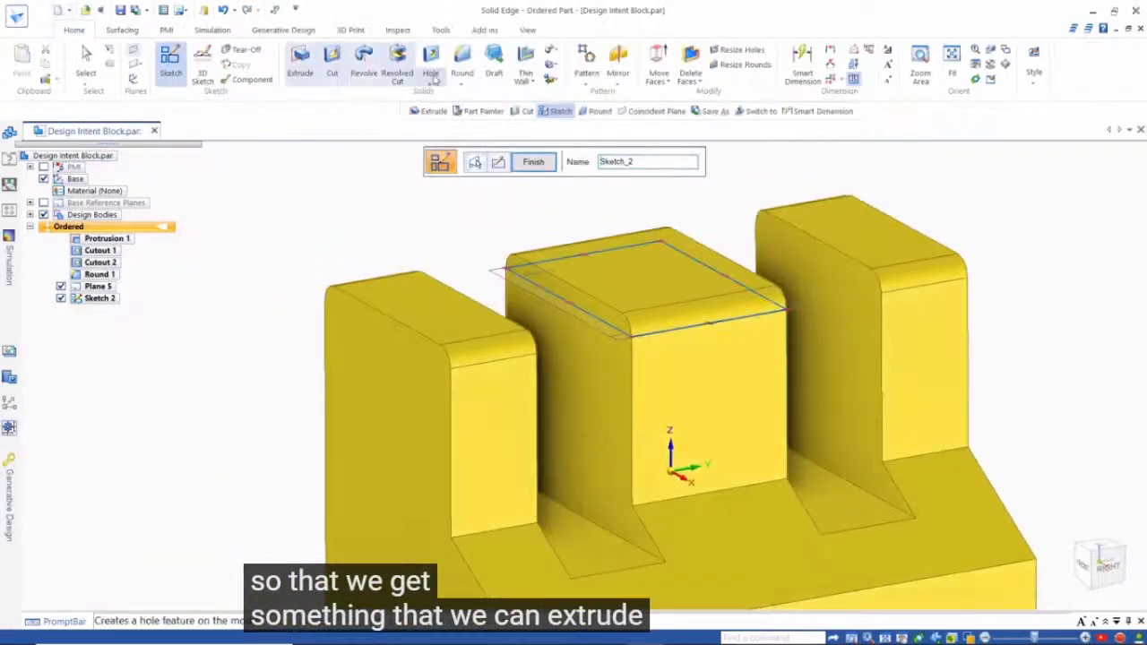
pyautogui.click(300, 61)
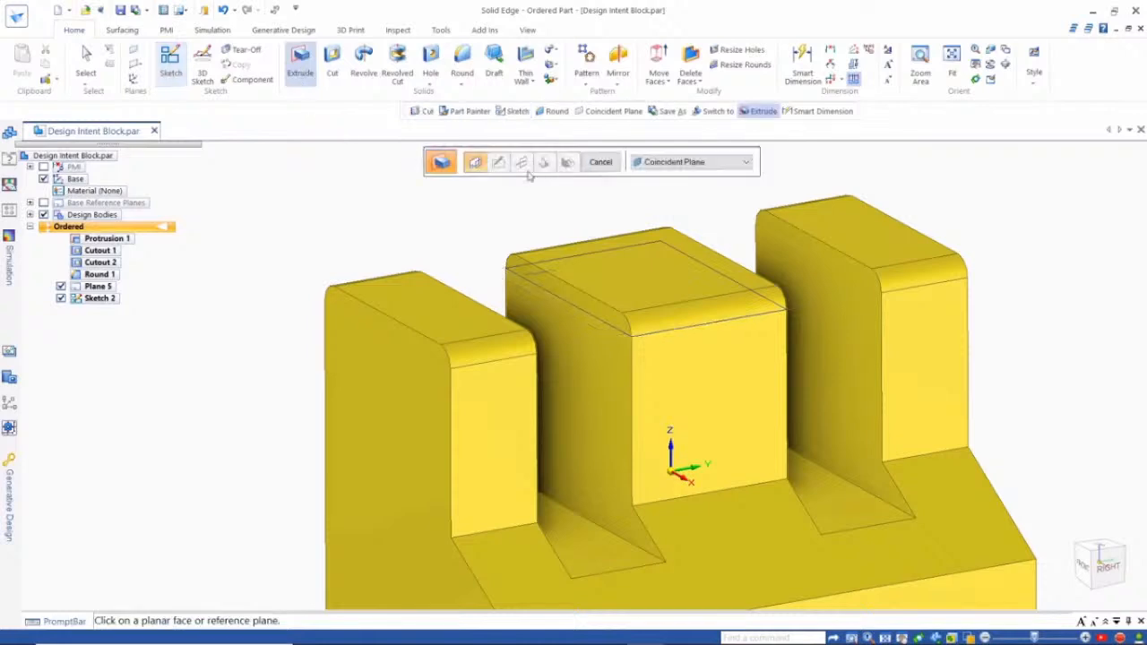
pyautogui.click(674, 163)
pyautogui.click(673, 175)
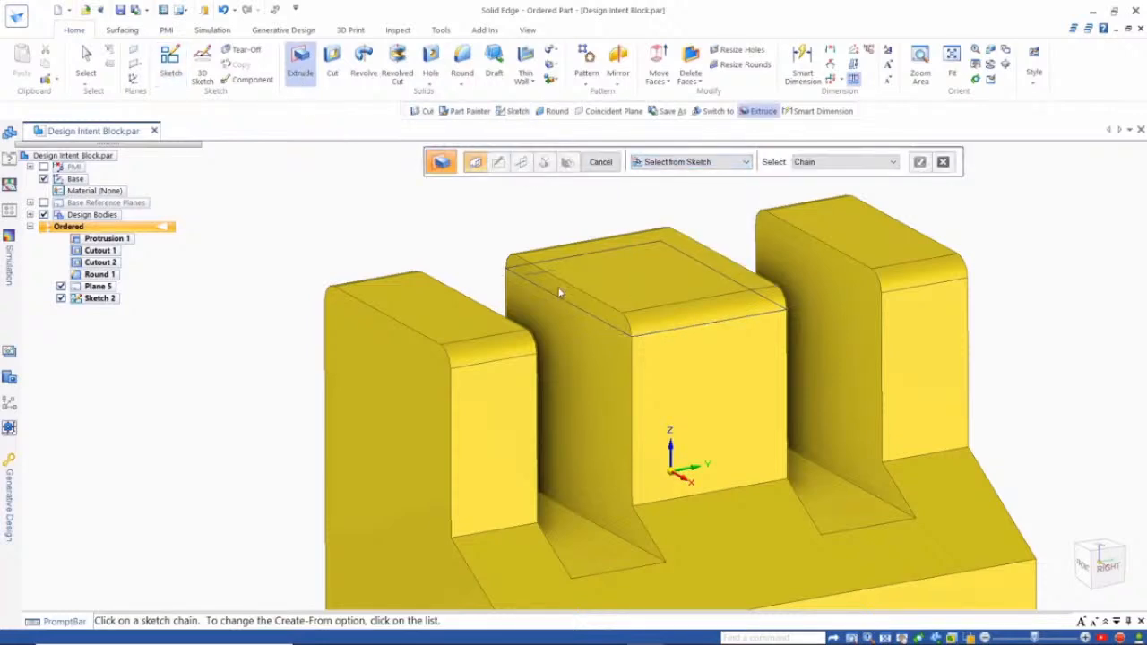
pyautogui.click(666, 335)
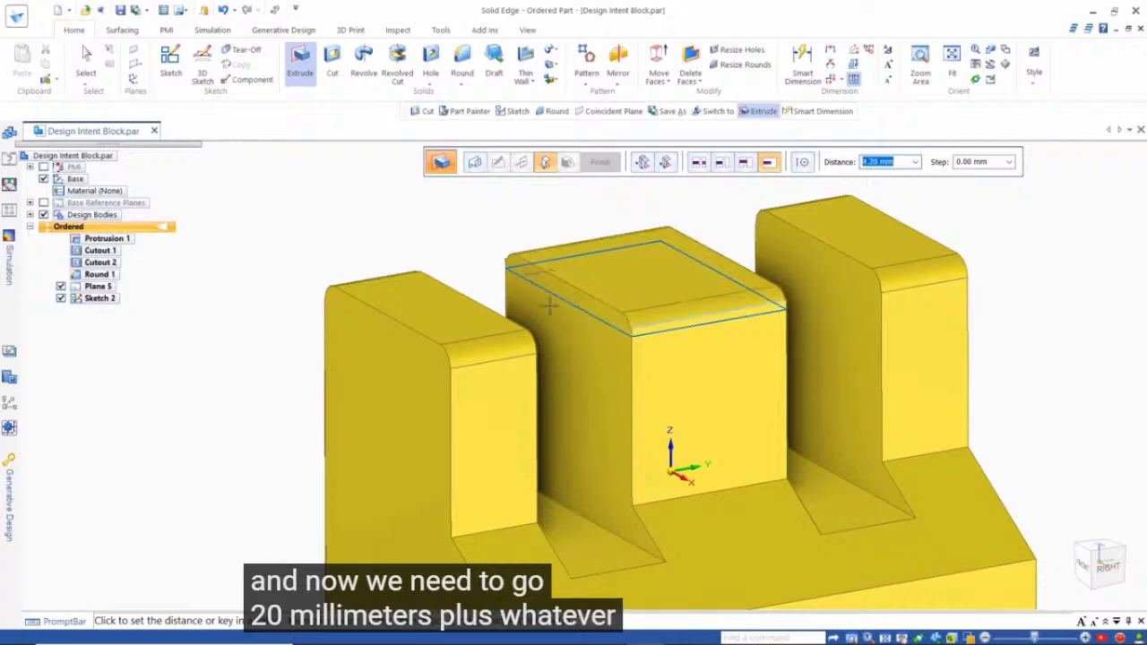
pyautogui.press('Escape')
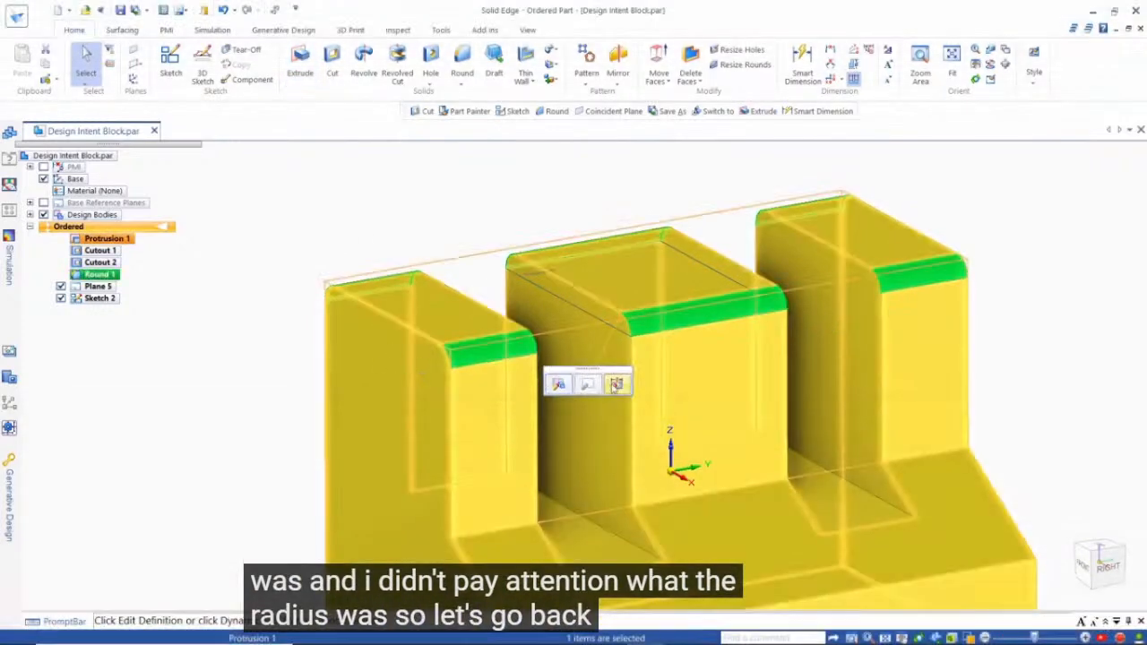
# Check the existing round's radius and extrude the middle lug's sketched rectangle 25 mm upward.
pyautogui.click(570, 380)
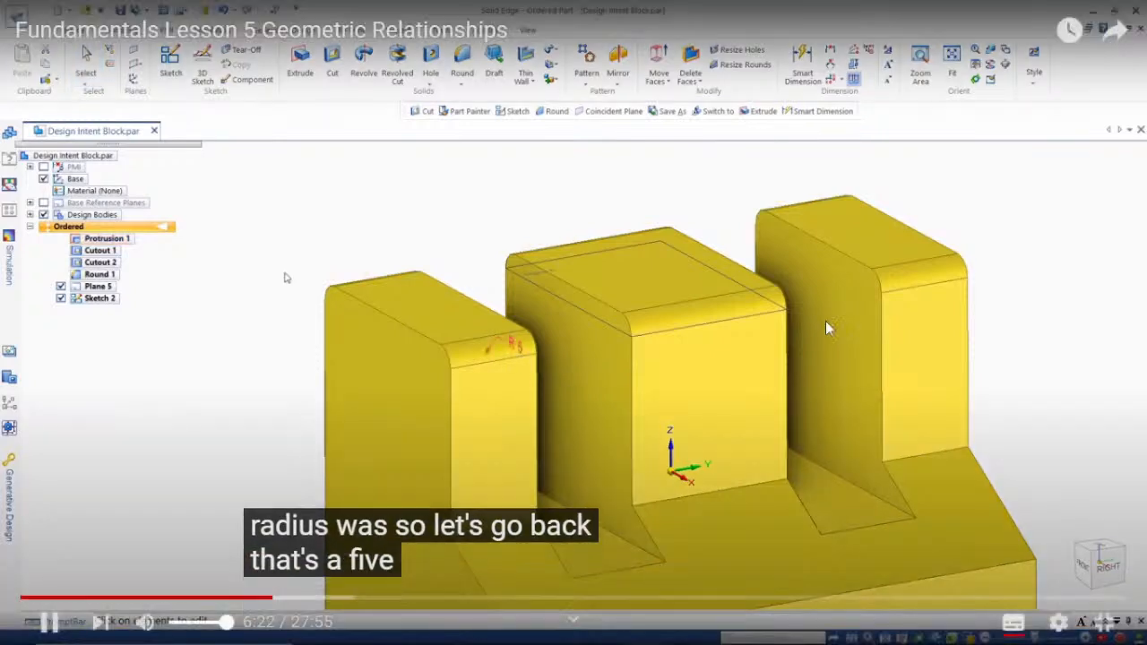
pyautogui.click(285, 275)
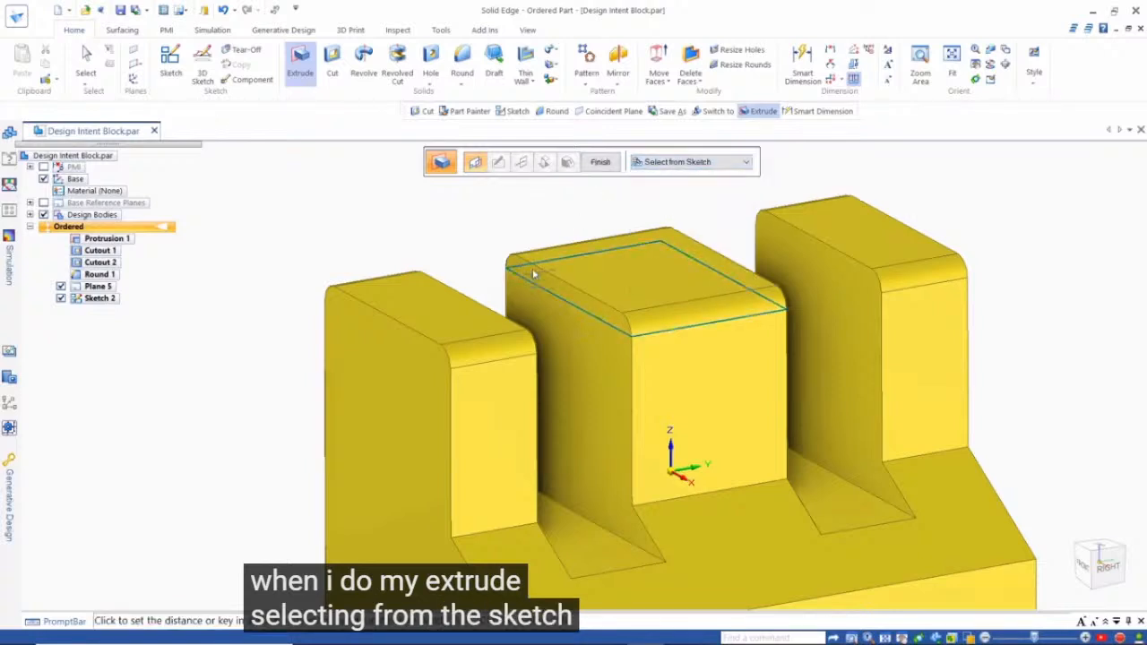
pyautogui.write('25.00')
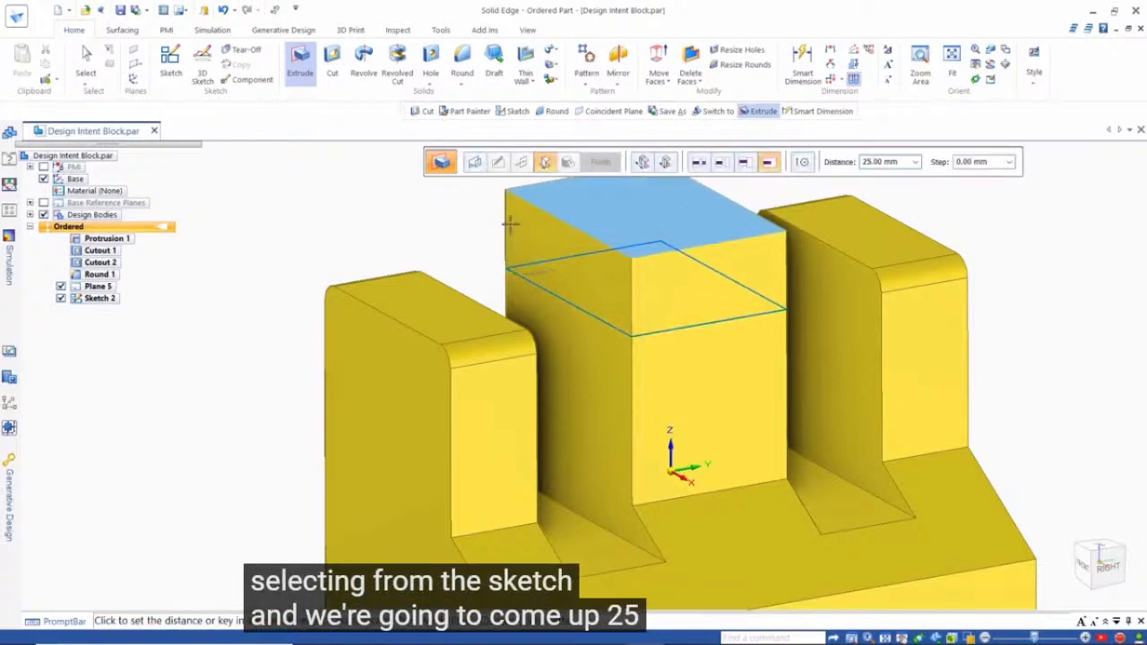
pyautogui.press('Tab')
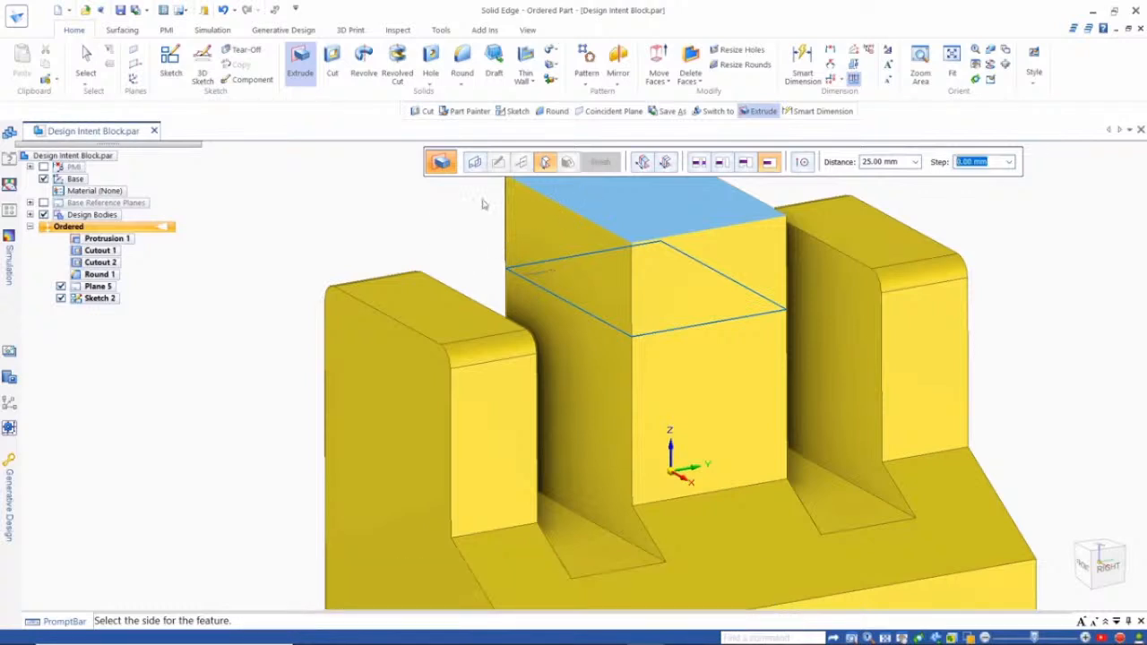
pyautogui.click(448, 250)
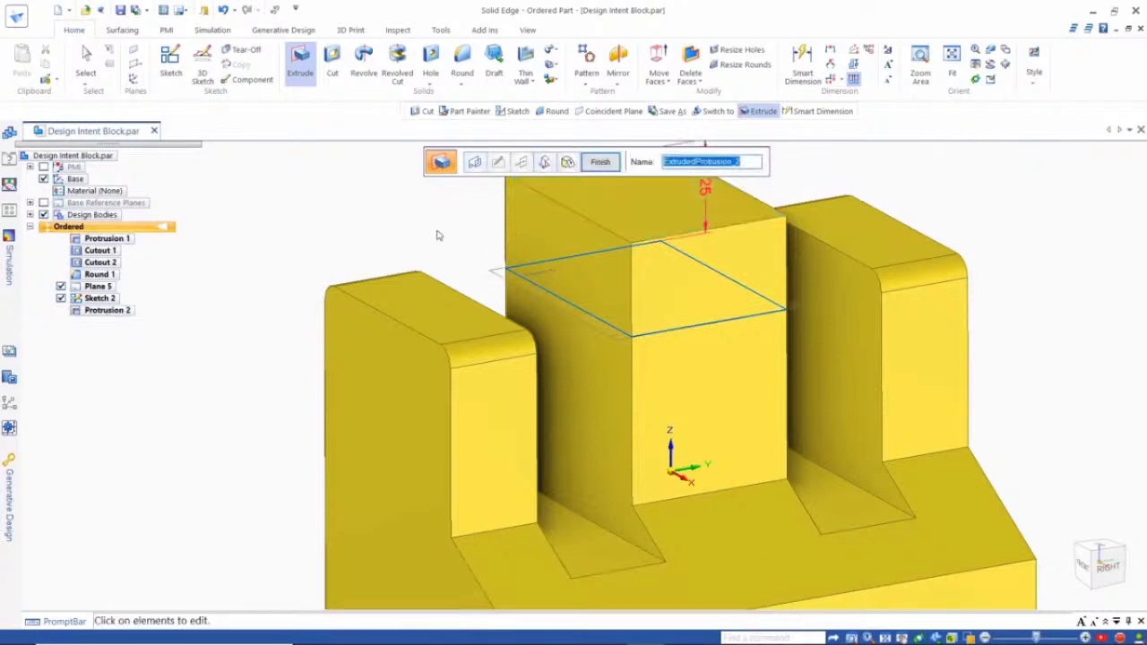
pyautogui.click(600, 162)
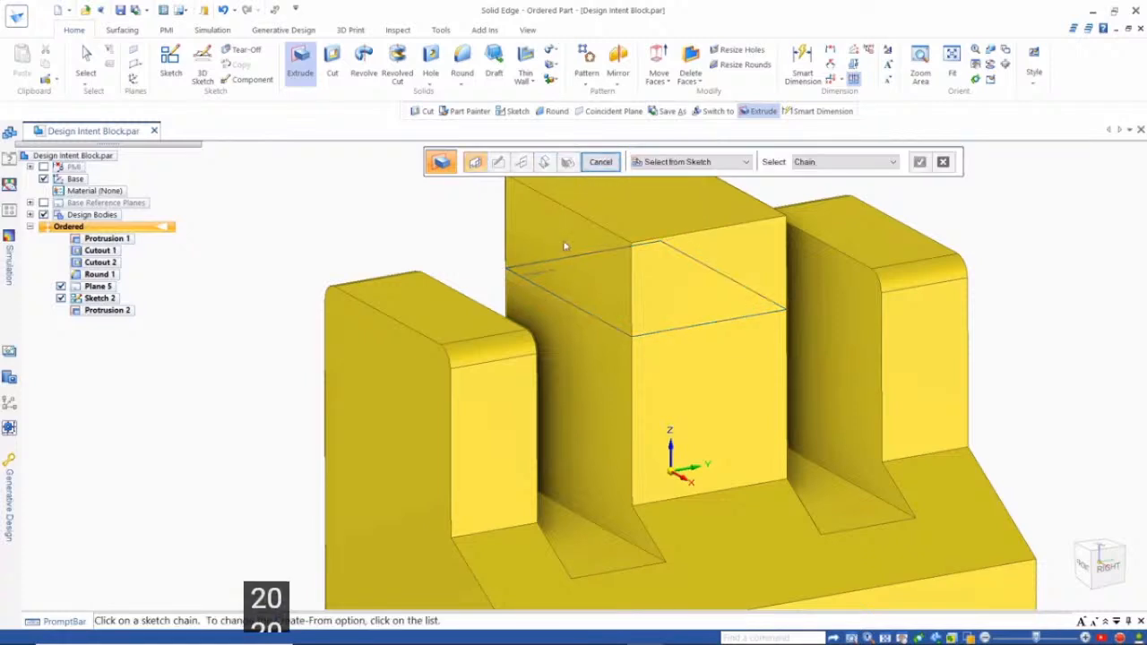
# Round the front and rear top edges of the raised middle lug with a 5 mm radius.
pyautogui.keyDown('shift'); pyautogui.moveTo(565, 246); pyautogui.dragTo(593, 365, button='middle'); pyautogui.keyUp('shift')
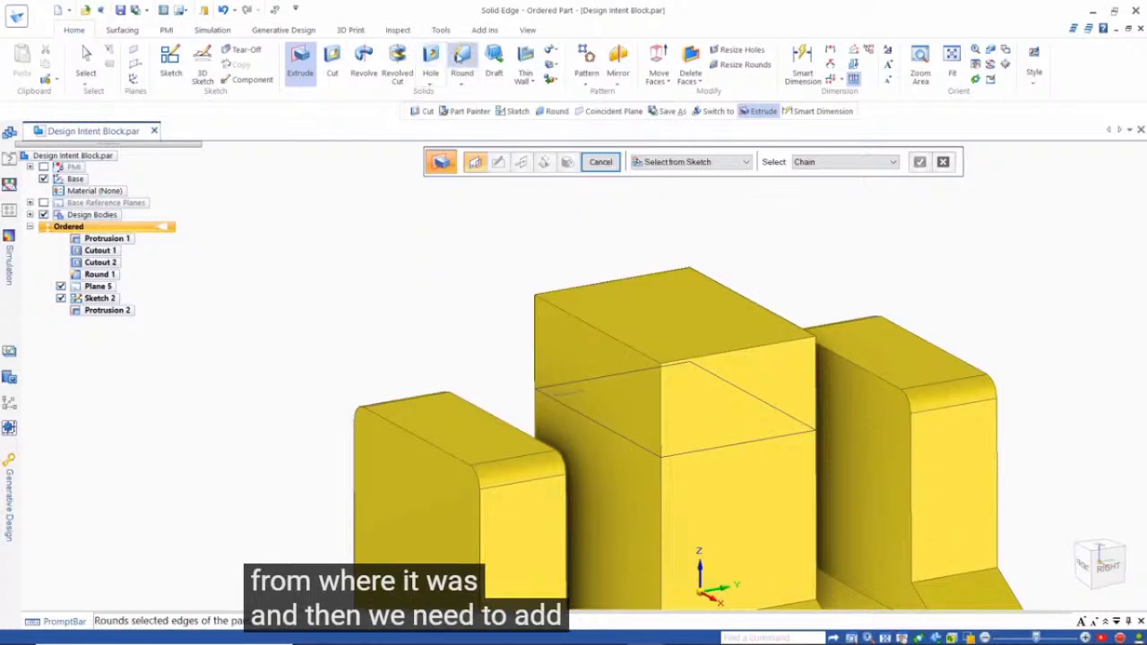
pyautogui.click(463, 60)
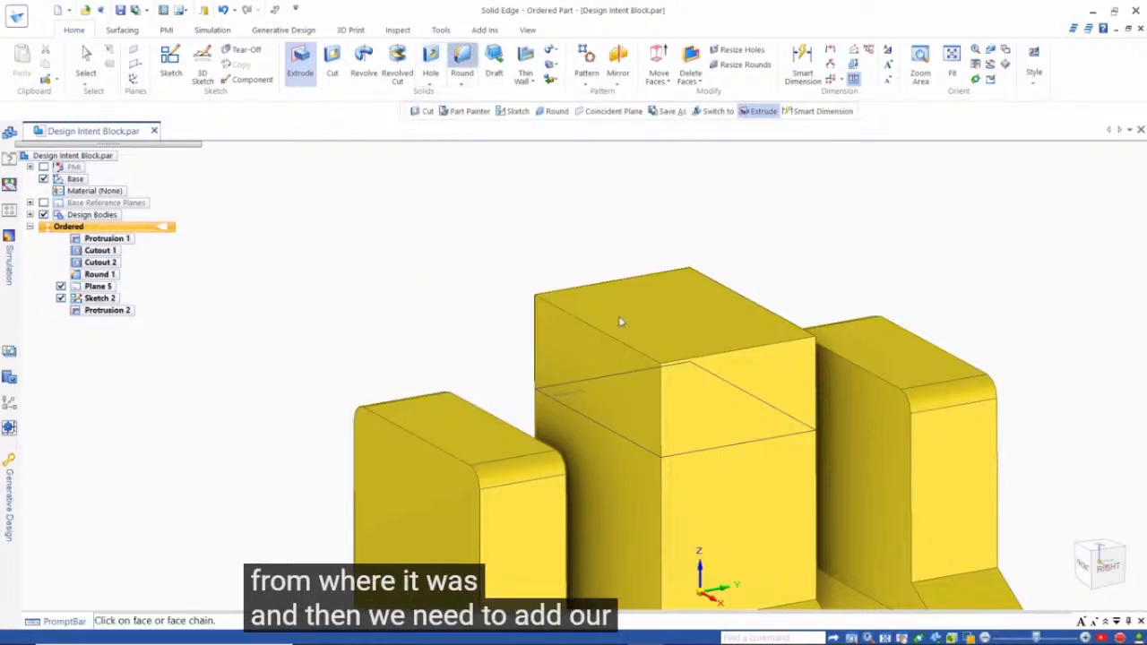
pyautogui.click(722, 355)
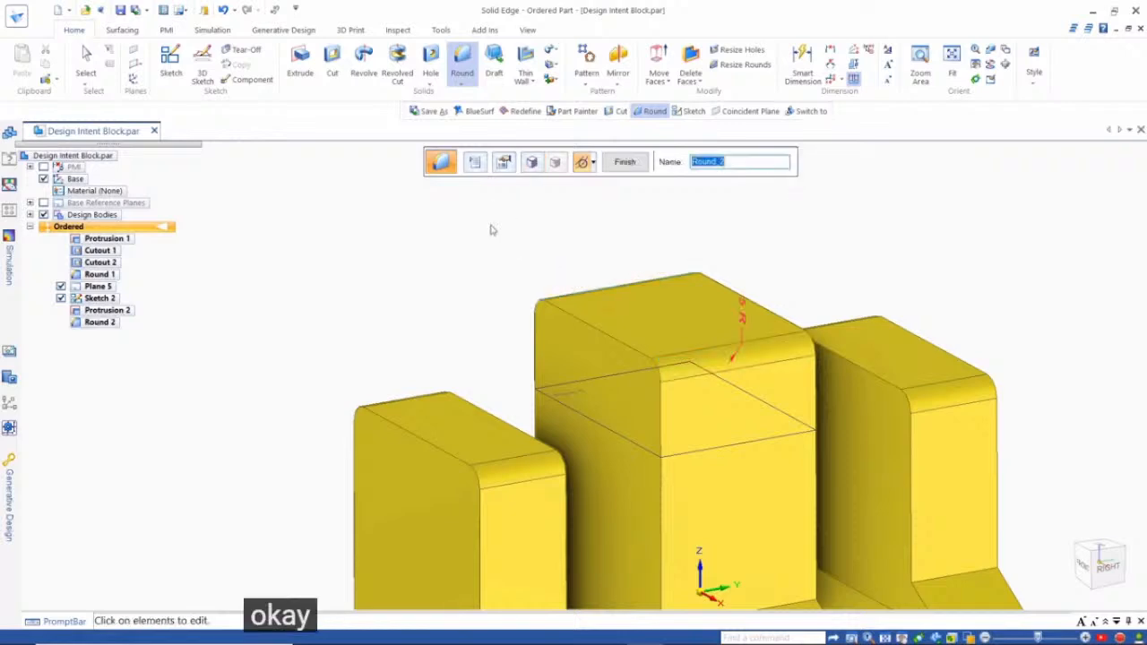
pyautogui.press('Escape')
pyautogui.scroll(-2, 561, 280)
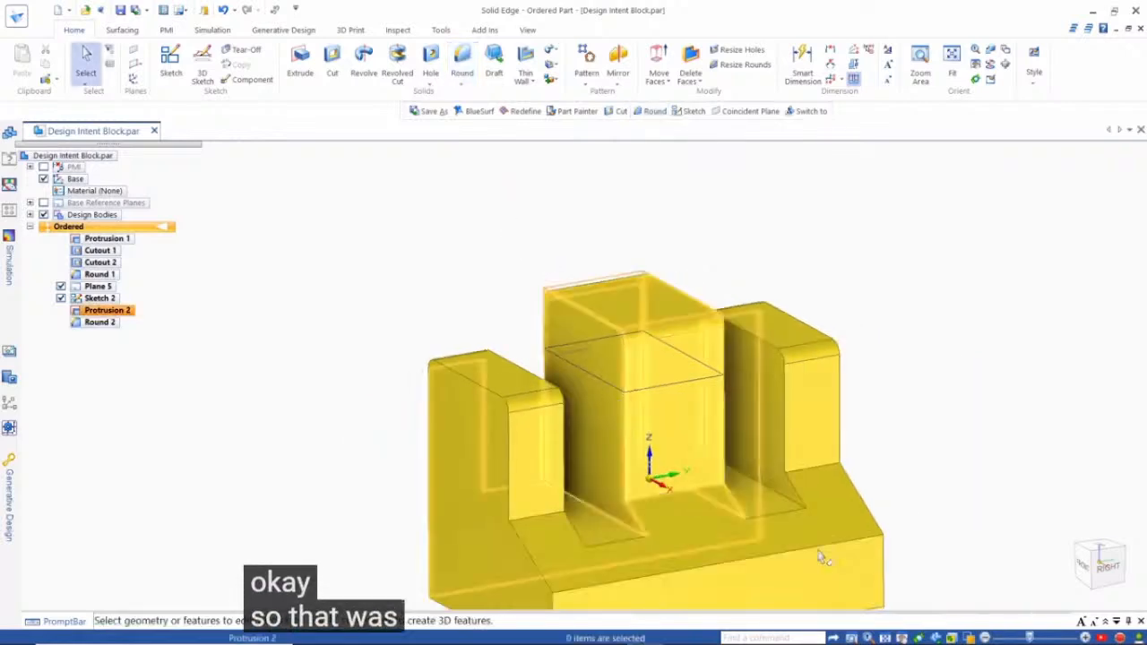
pyautogui.scroll(-1, 979, 448)
pyautogui.scroll(-1, 976, 448)
pyautogui.scroll(2, 936, 557)
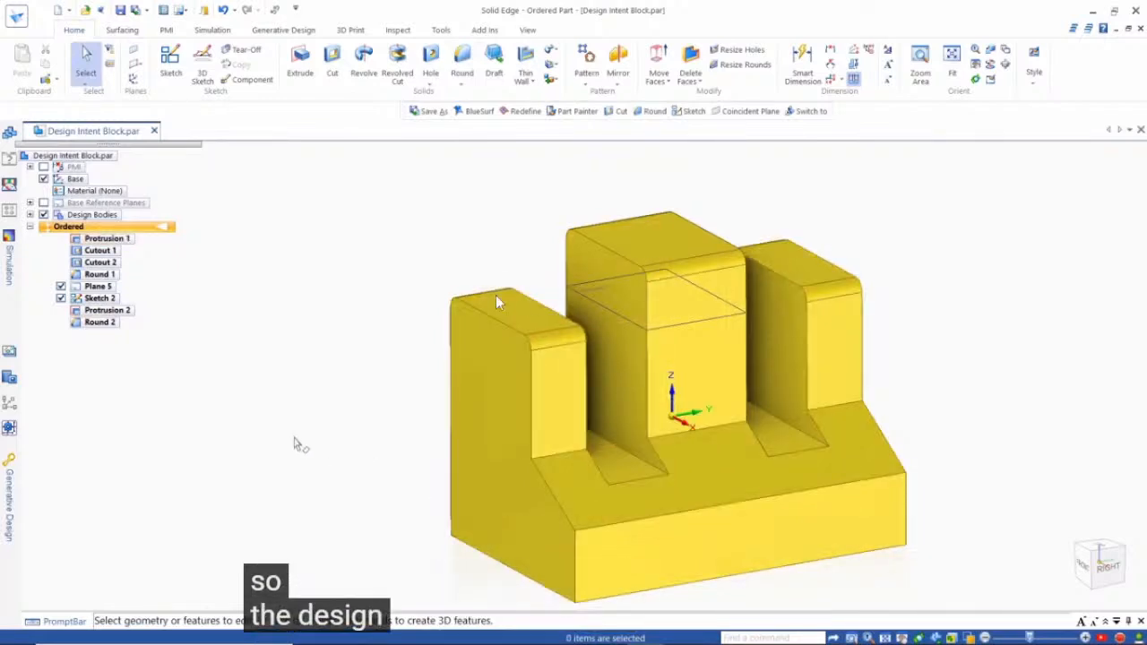
pyautogui.moveTo(437, 543)
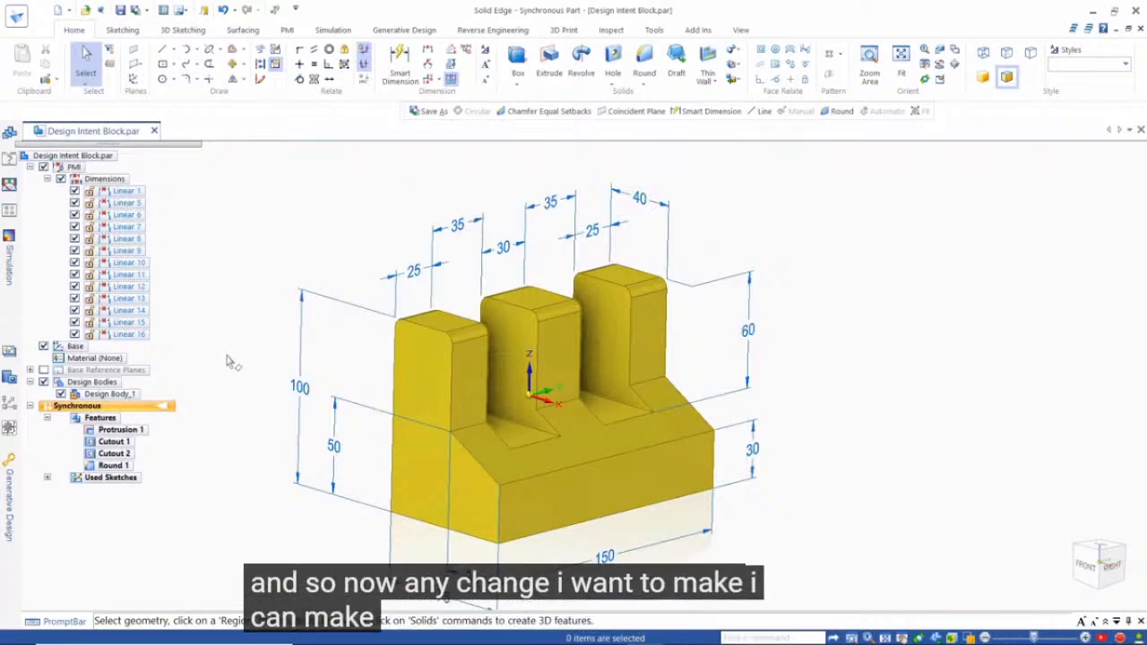
# Set the block's overall depth dimension to 100 mm, moving only its rear side.
pyautogui.keyDown('shift'); pyautogui.moveTo(251, 372); pyautogui.dragTo(256, 313, button='middle'); pyautogui.keyUp('shift')
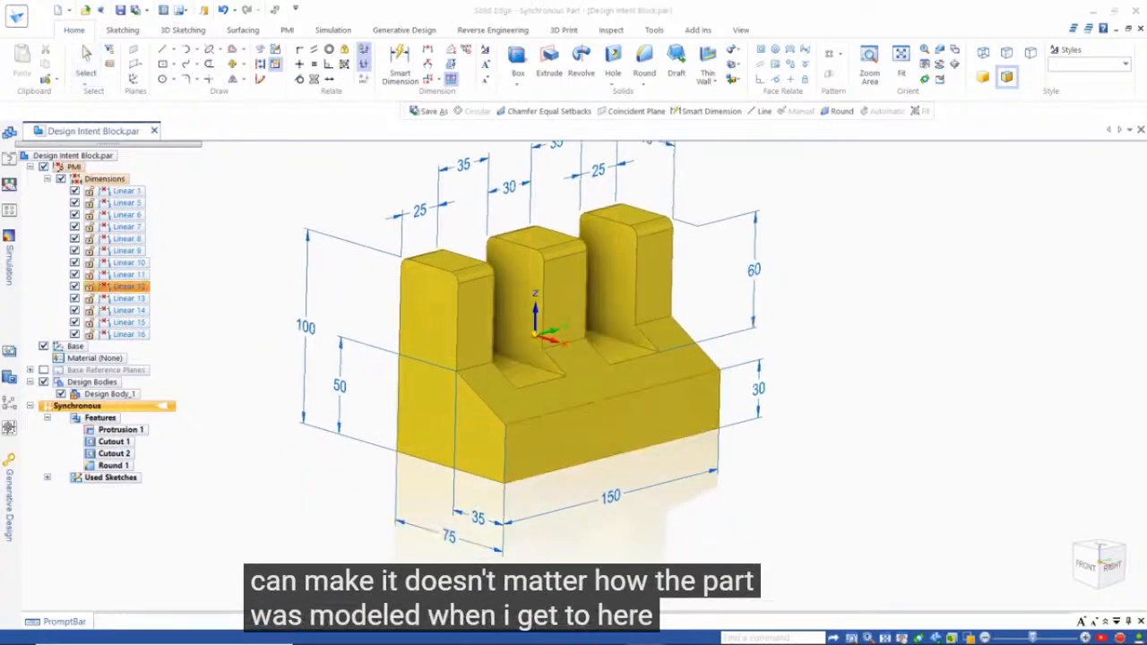
pyautogui.click(405, 547)
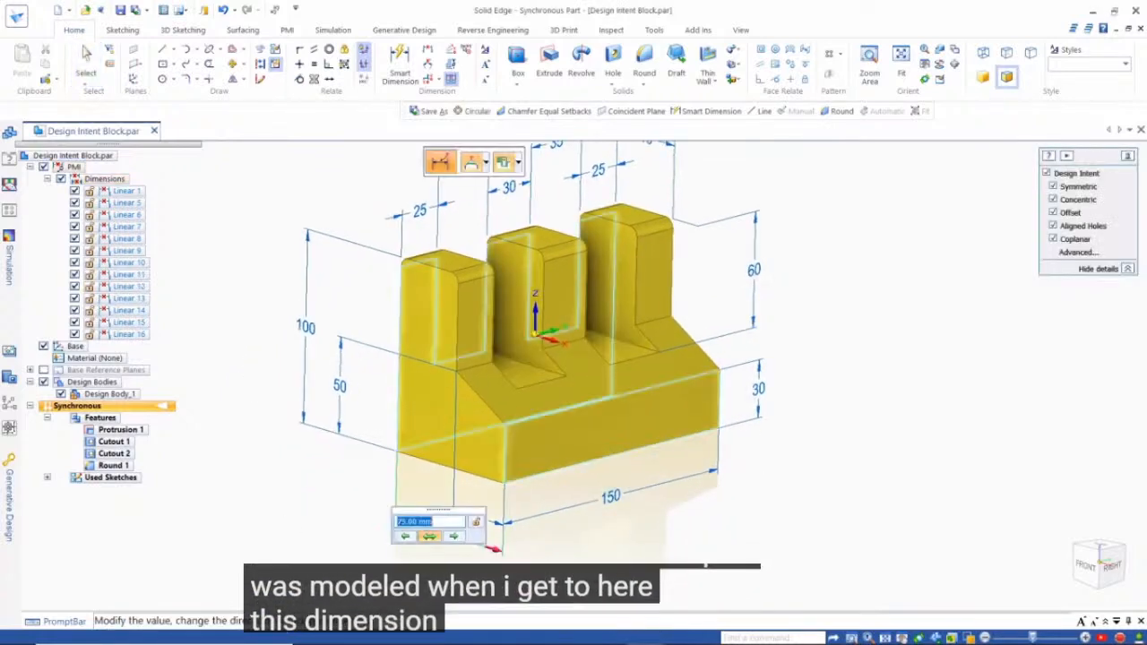
pyautogui.click(405, 538)
pyautogui.scroll(1, 415, 521)
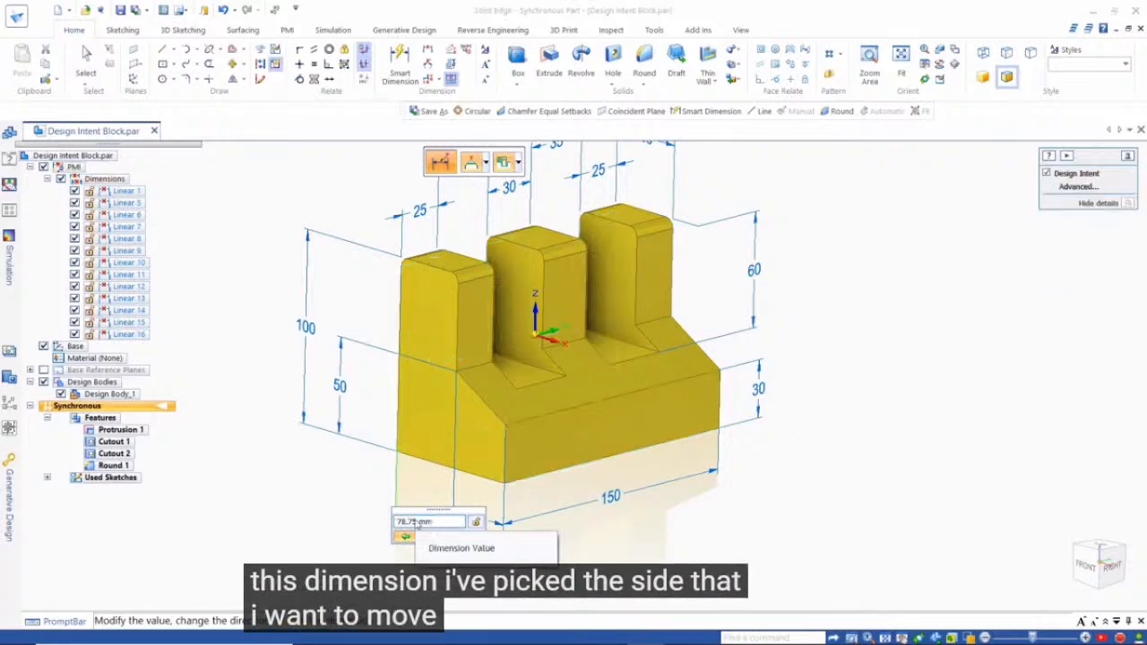
pyautogui.scroll(2, 415, 522)
pyautogui.write('100')
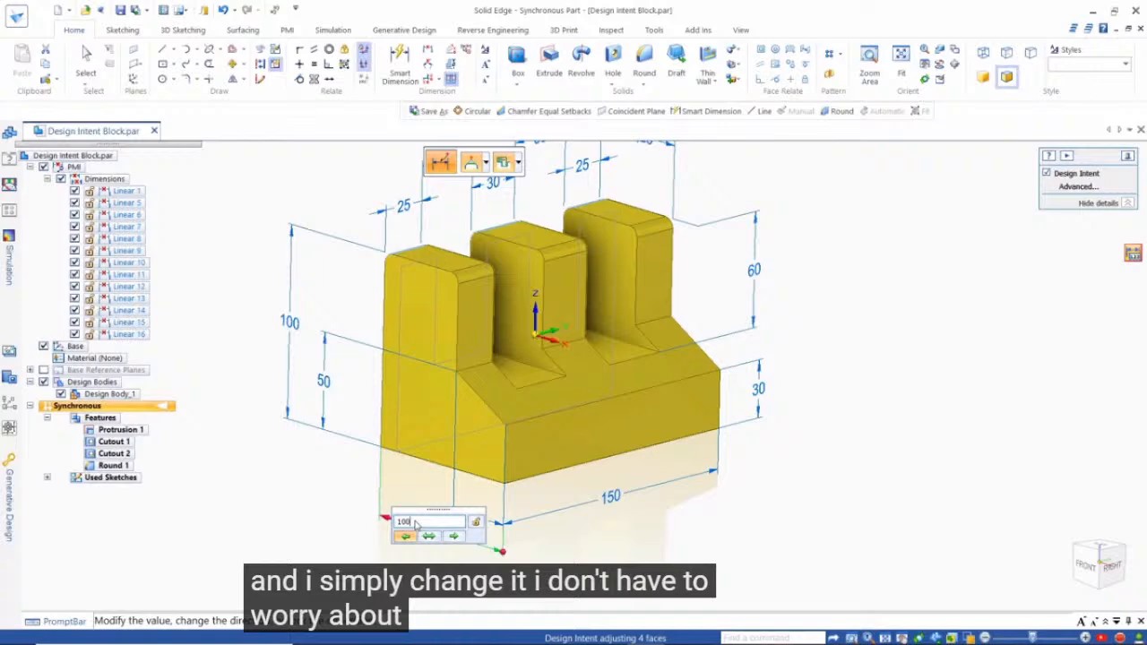
pyautogui.press('Return')
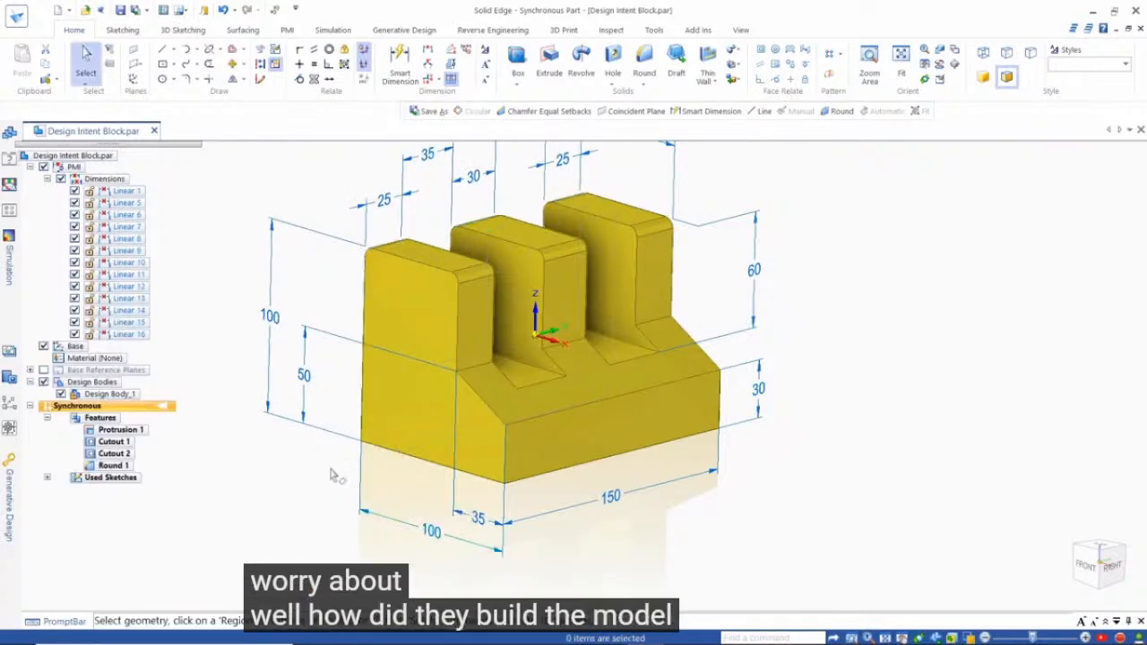
# Try a 45 mm width for the middle lug and undo the change.
pyautogui.moveTo(326, 541)
pyautogui.mouseDown(button='middle')
pyautogui.moveTo(267, 568)
pyautogui.moveTo(296, 537)
pyautogui.moveTo(288, 555)
pyautogui.moveTo(290, 544)
pyautogui.moveTo(301, 557)
pyautogui.mouseUp(button='middle')
pyautogui.scroll(-1, 301, 557)
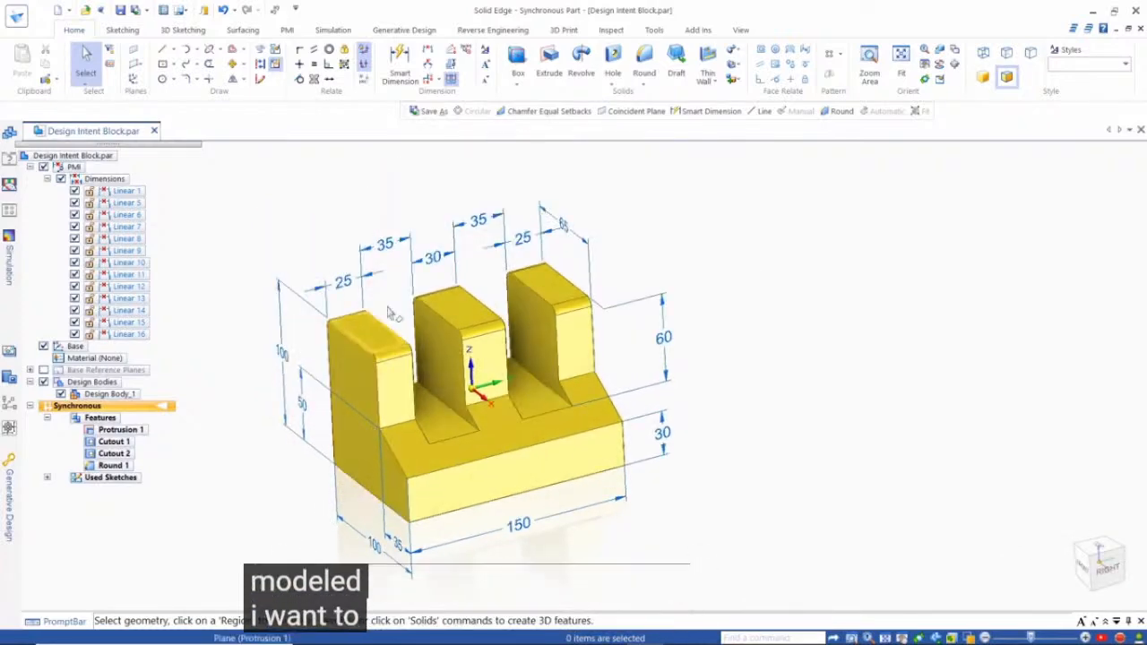
pyautogui.click(432, 265)
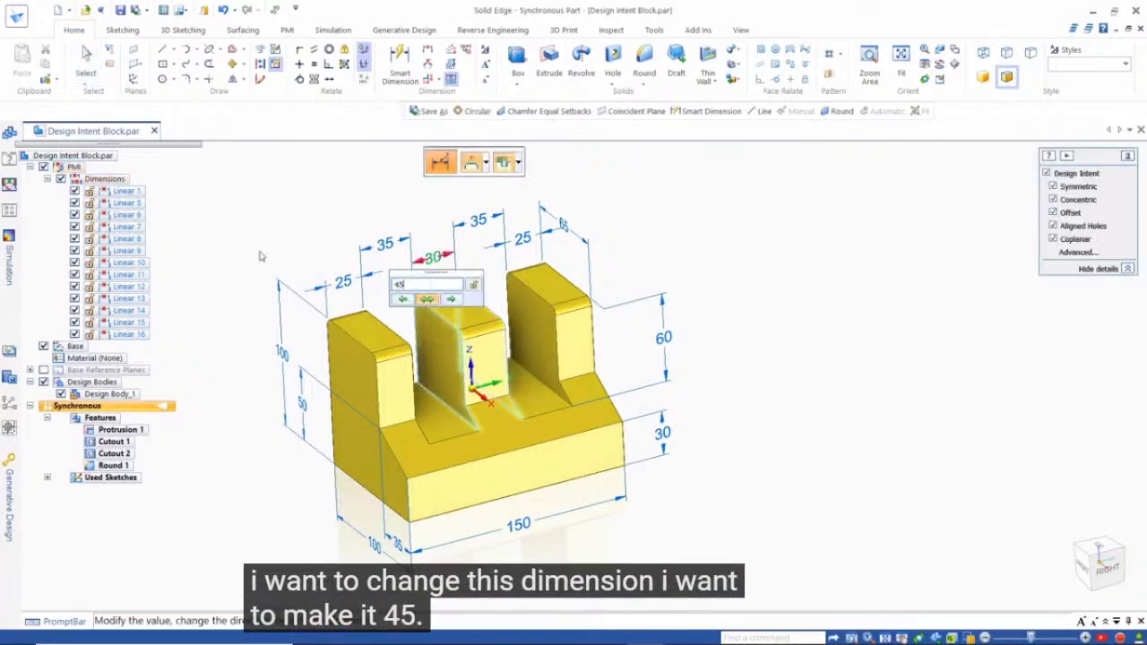
pyautogui.press('Return')
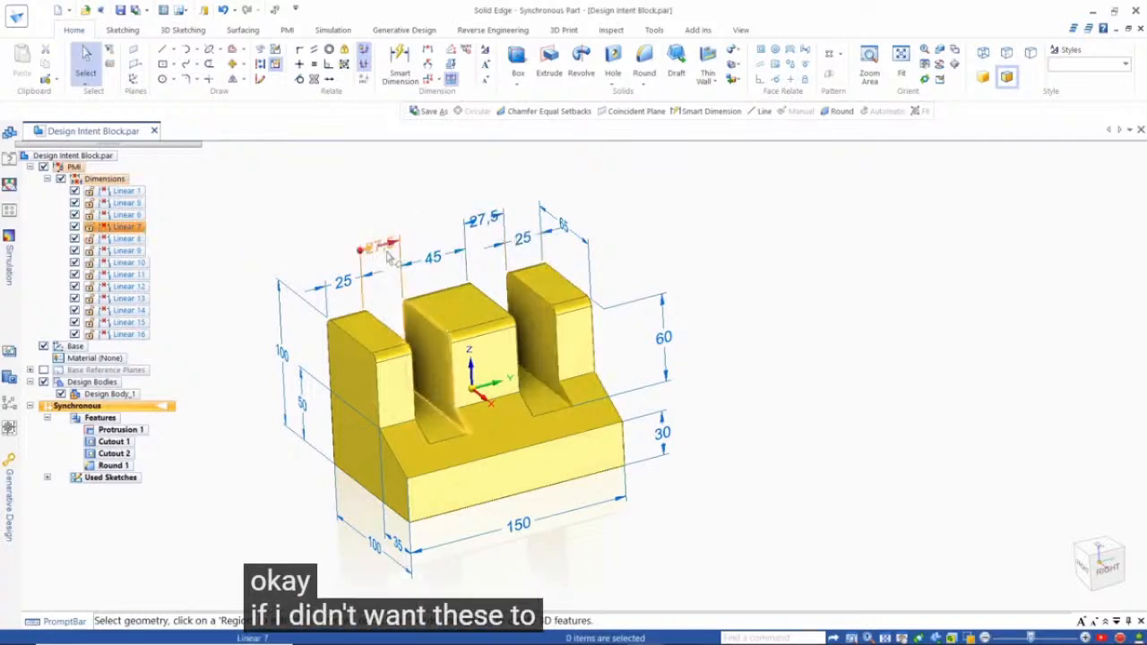
pyautogui.hotkey('ctrl', 'z')
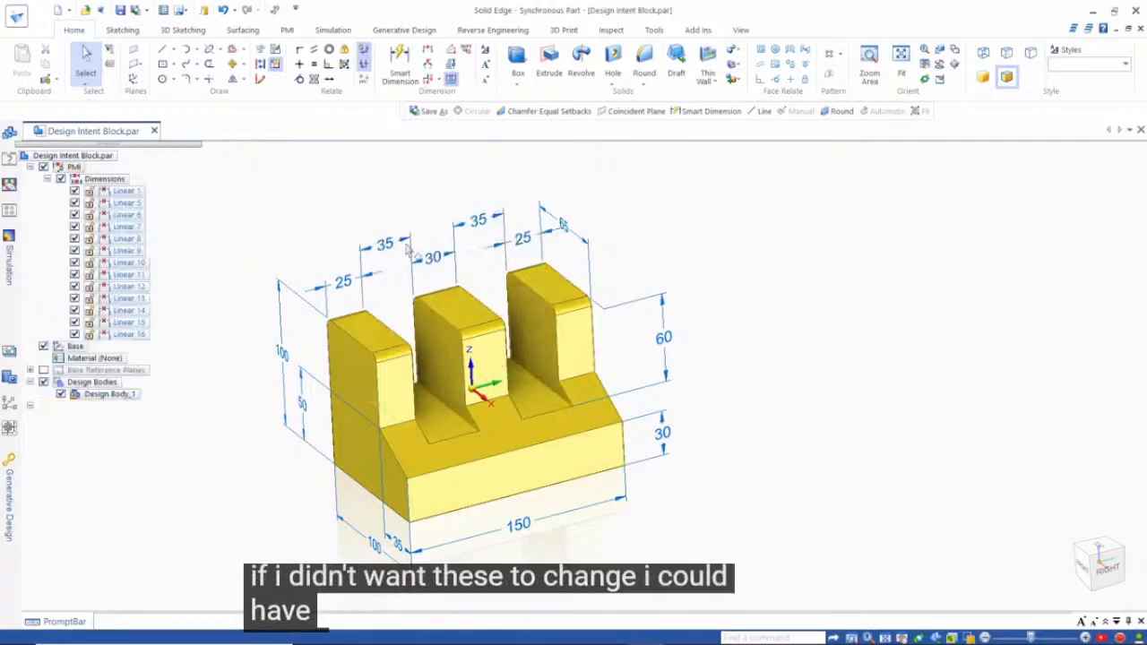
# Lock the 35 mm gap between the front-left and middle lugs and set the middle lug's width to 45 mm.
pyautogui.click(387, 248)
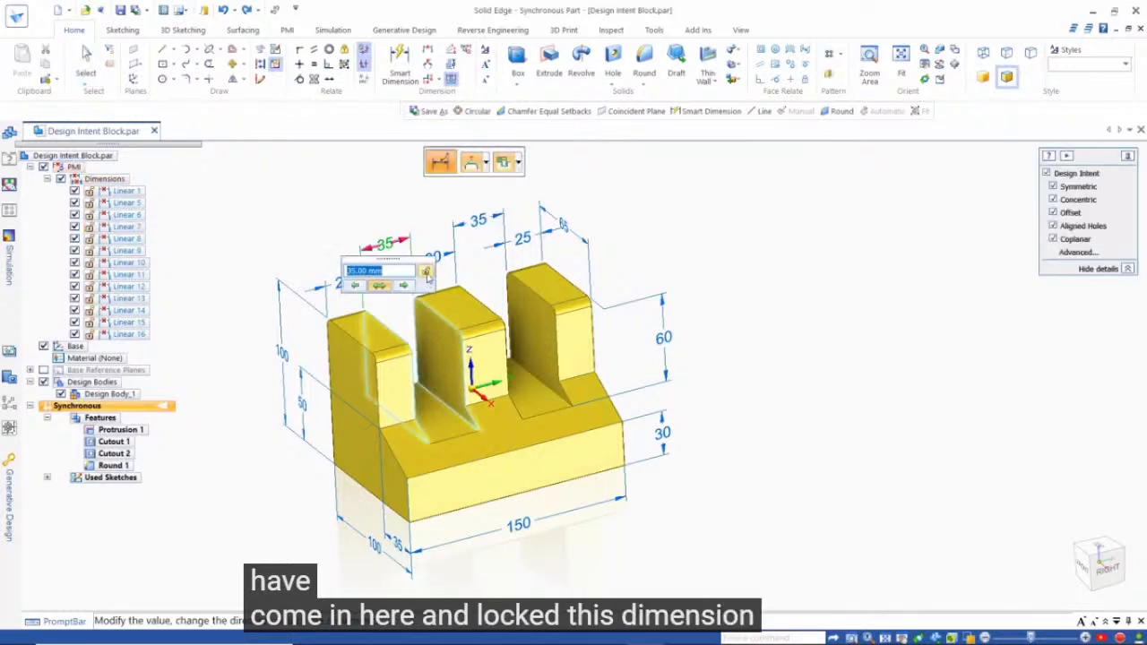
pyautogui.click(426, 269)
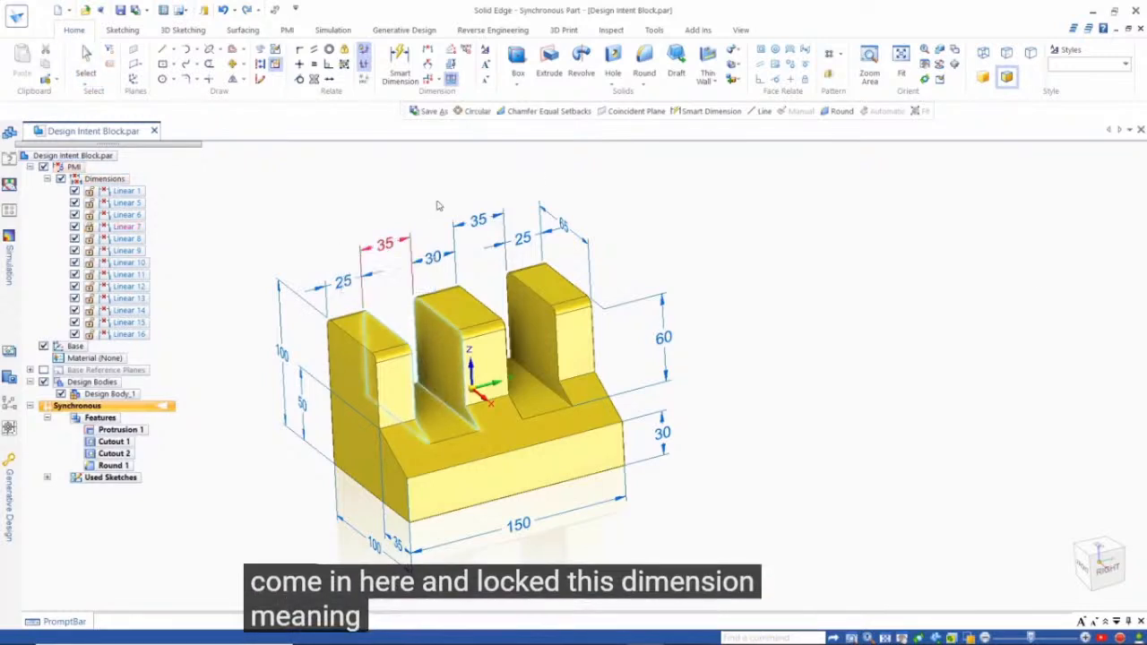
pyautogui.click(434, 265)
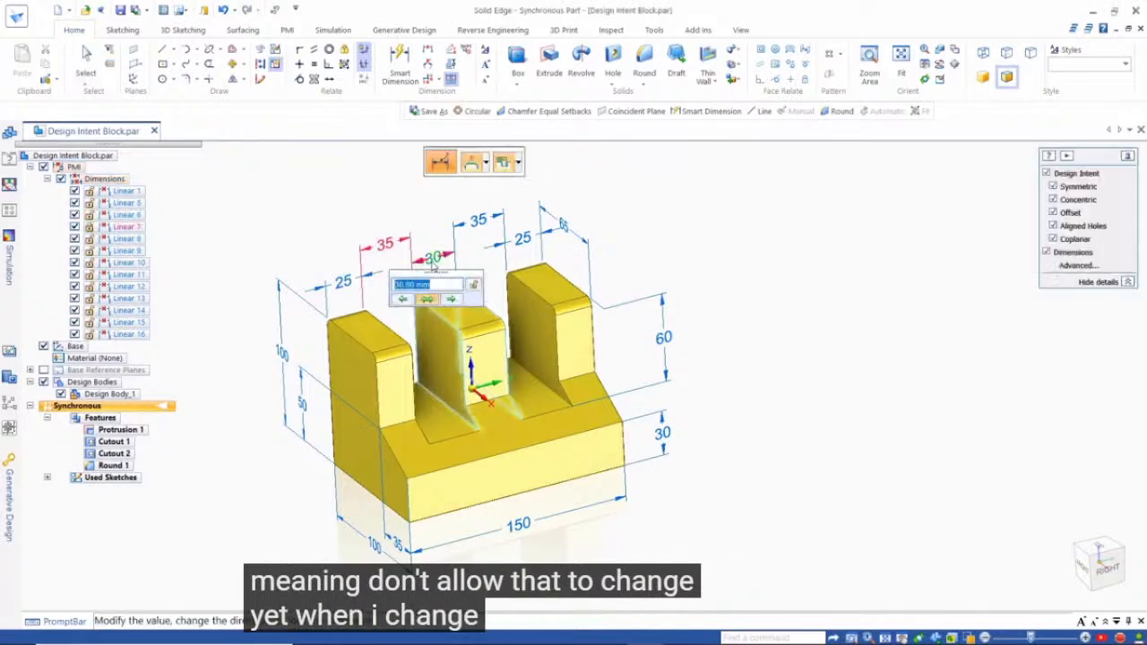
pyautogui.write('45')
pyautogui.press('Return')
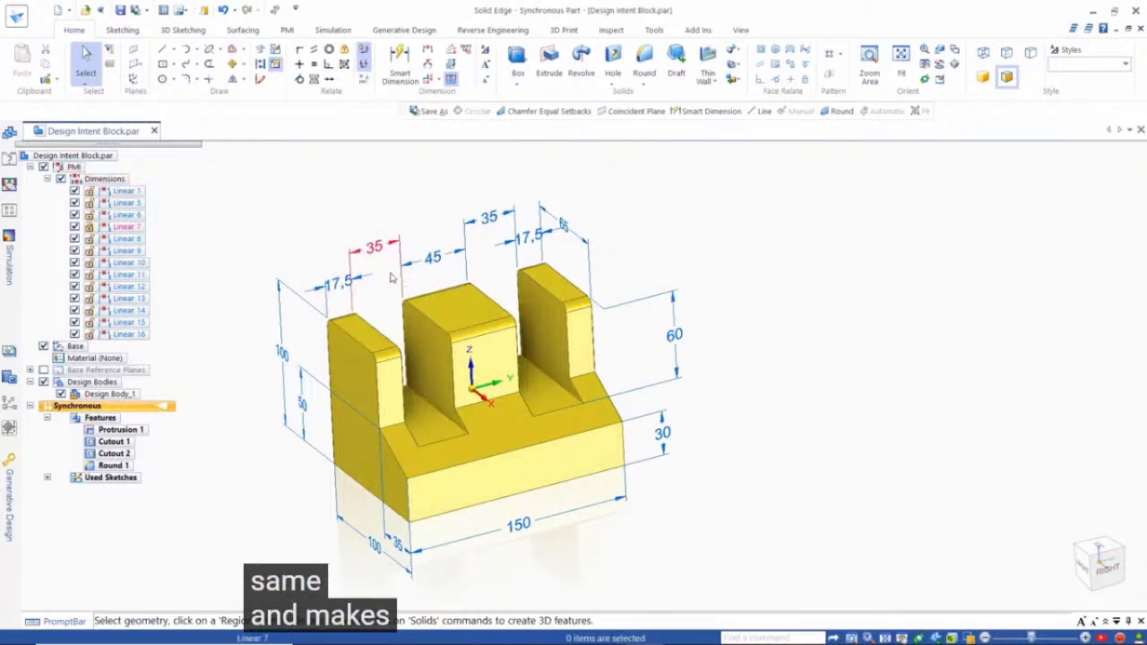
# Turn off Coplanar design intent for the middle lug's top face and move that face up 20 mm.
pyautogui.click(452, 316)
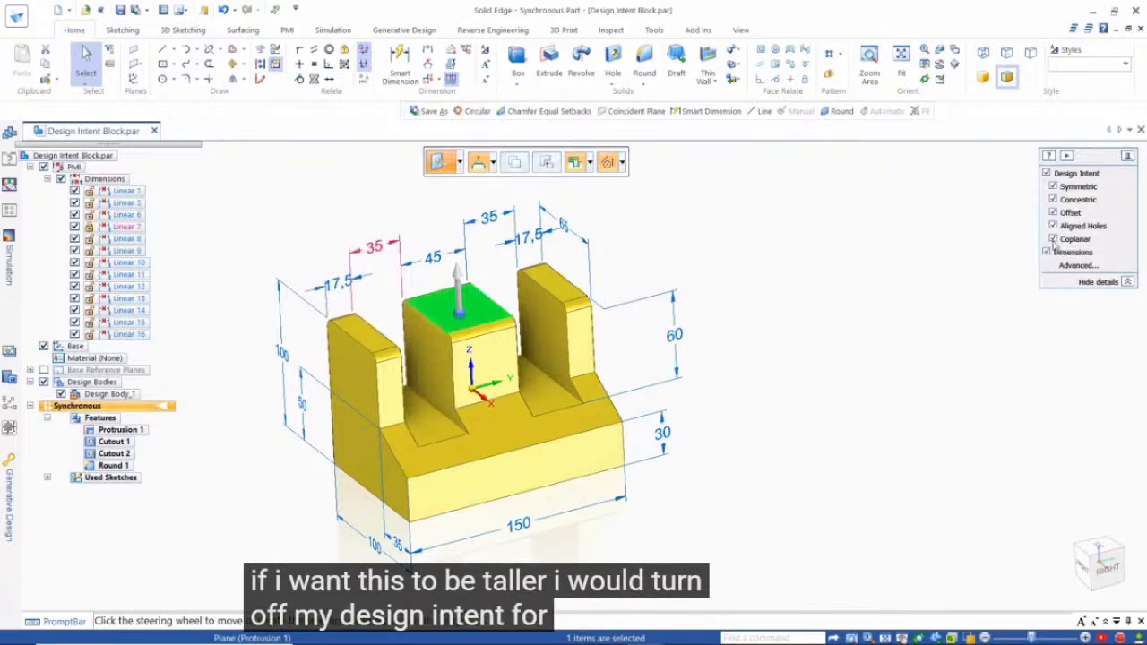
pyautogui.click(1054, 241)
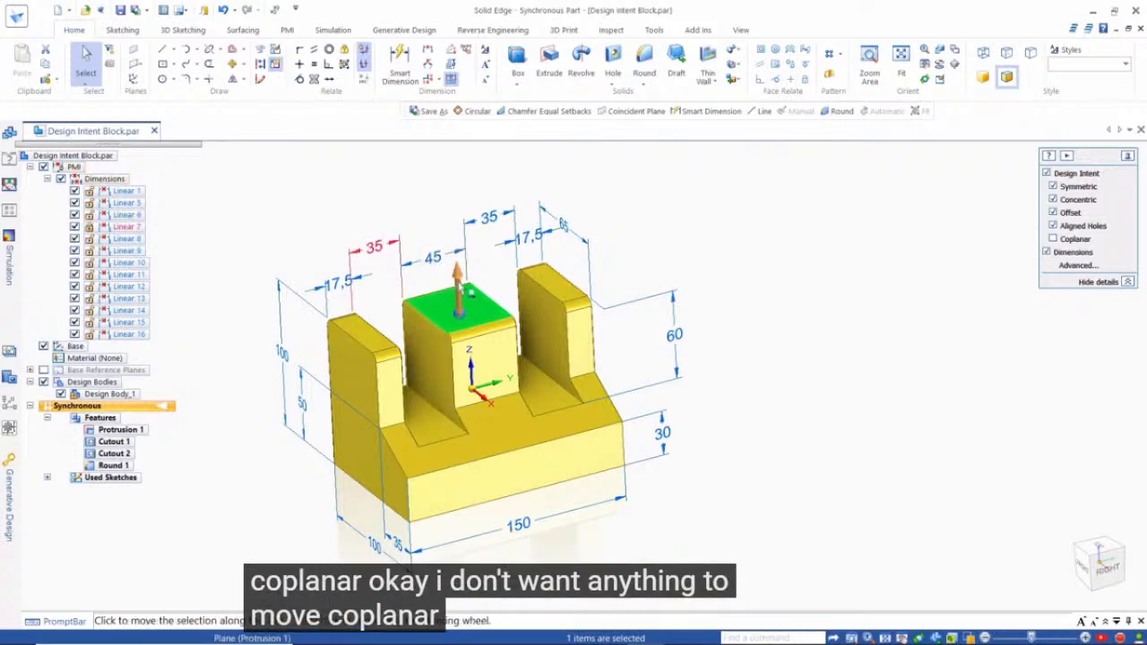
pyautogui.click(460, 285)
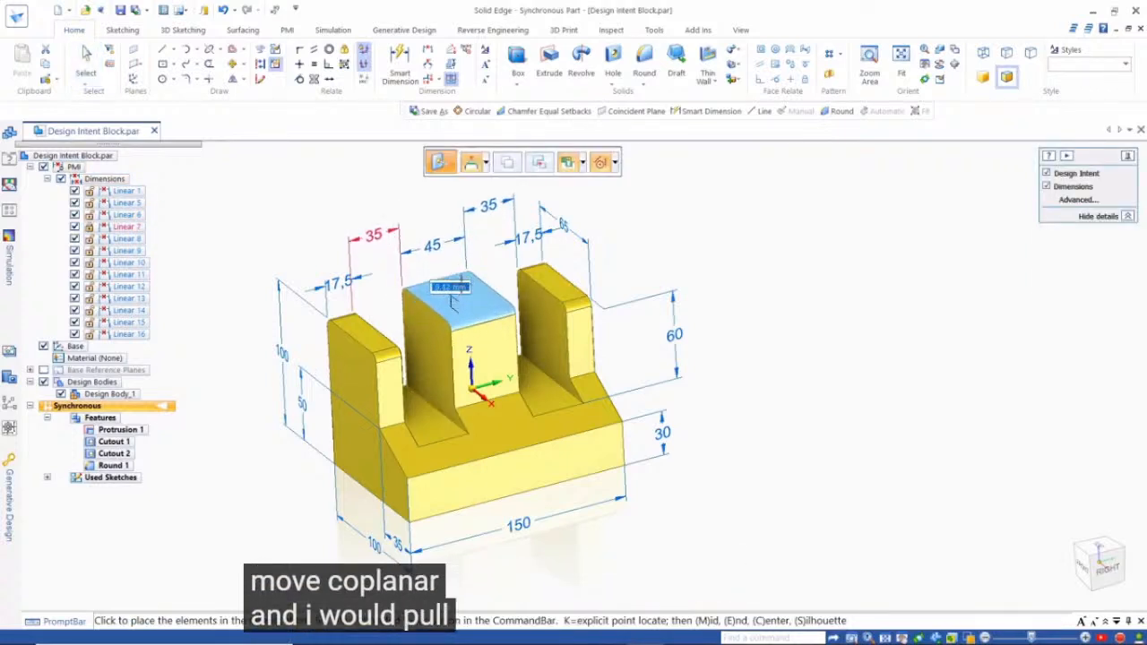
pyautogui.write('20')
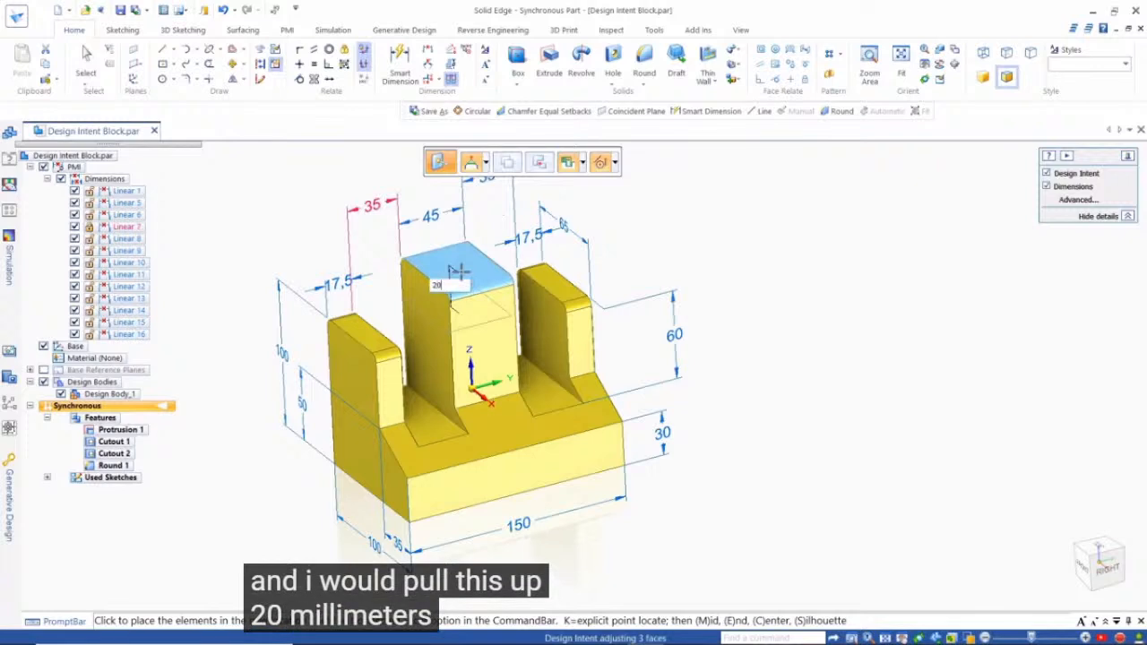
pyautogui.press('Return')
pyautogui.click(463, 276)
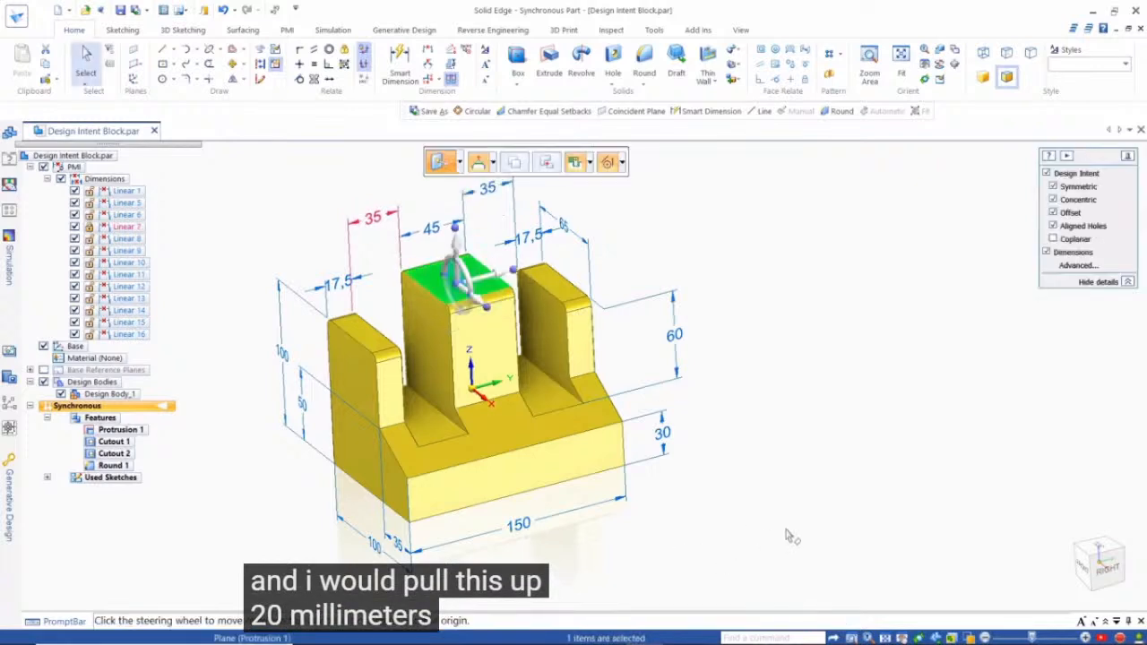
pyautogui.click(757, 551)
pyautogui.moveTo(779, 471)
pyautogui.mouseDown(button='middle')
pyautogui.moveTo(789, 456)
pyautogui.moveTo(774, 463)
pyautogui.mouseUp(button='middle')
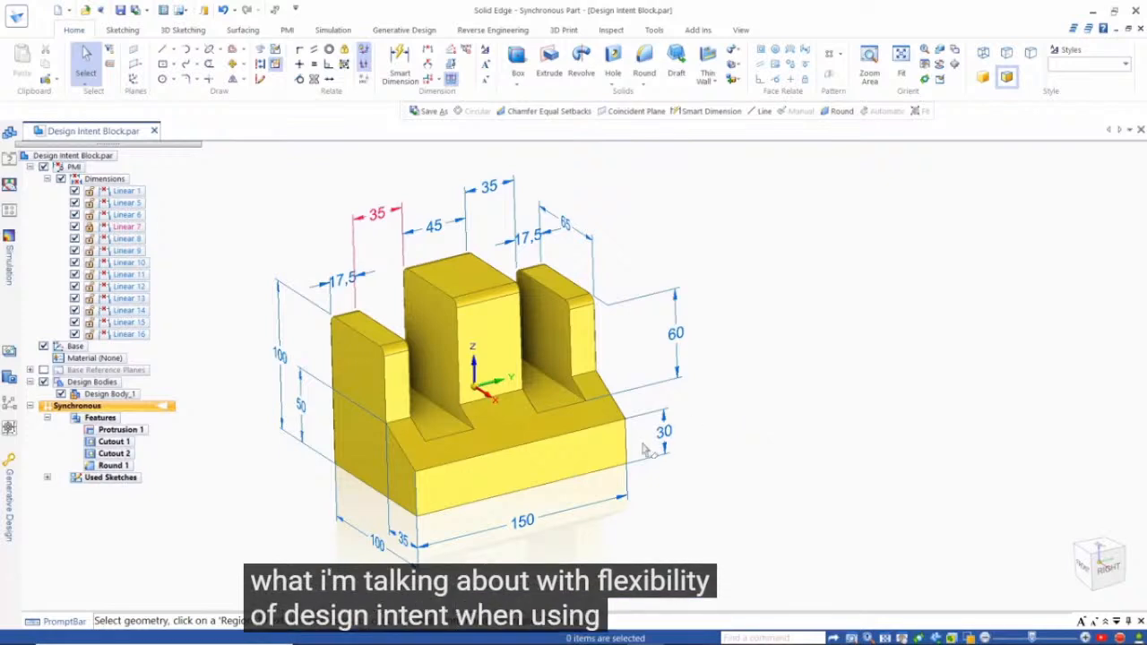
# Switch to the PowerPoint slide show on geometric relationships and advance to the slide about the Design Intent panel.
pyautogui.moveTo(557, 627)
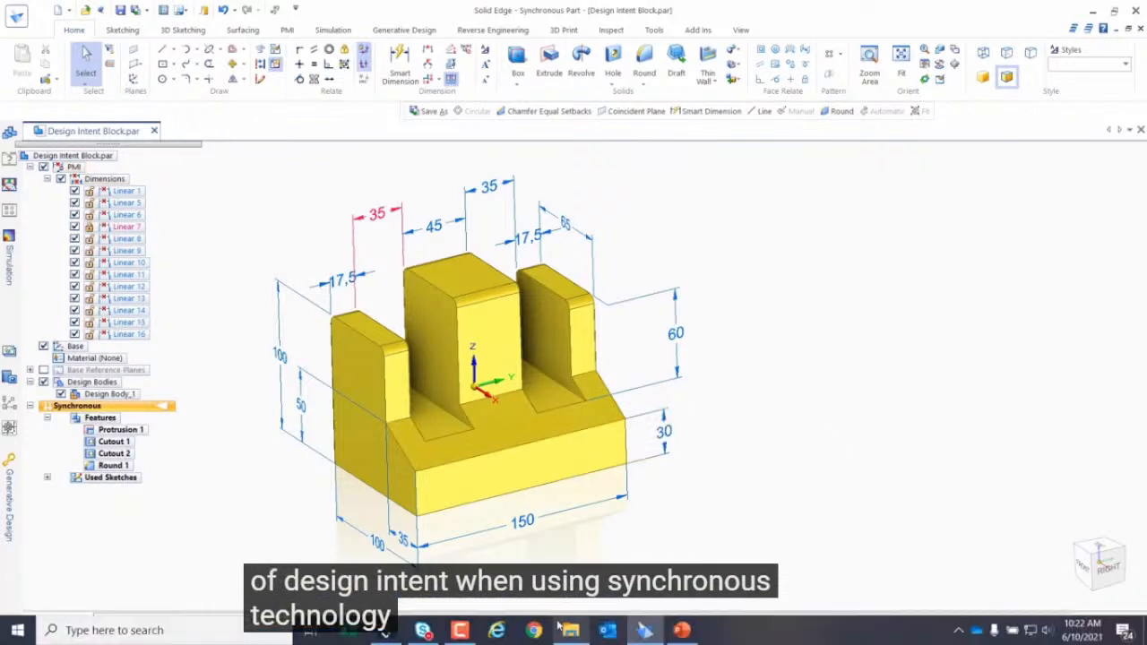
pyautogui.click(679, 632)
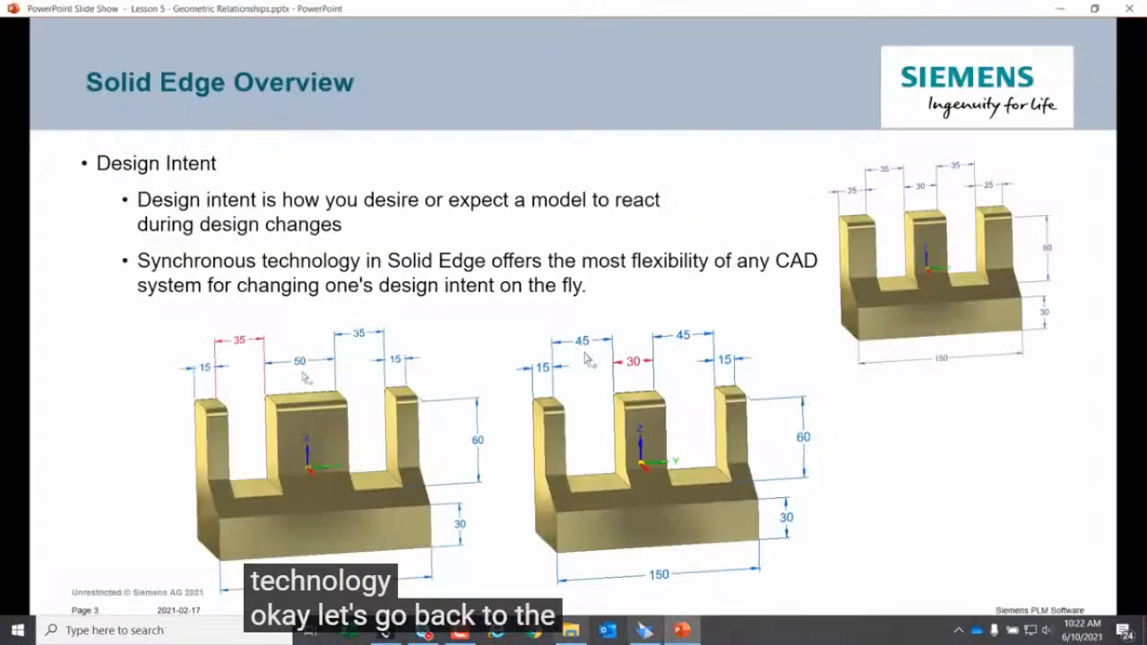
pyautogui.click(760, 535)
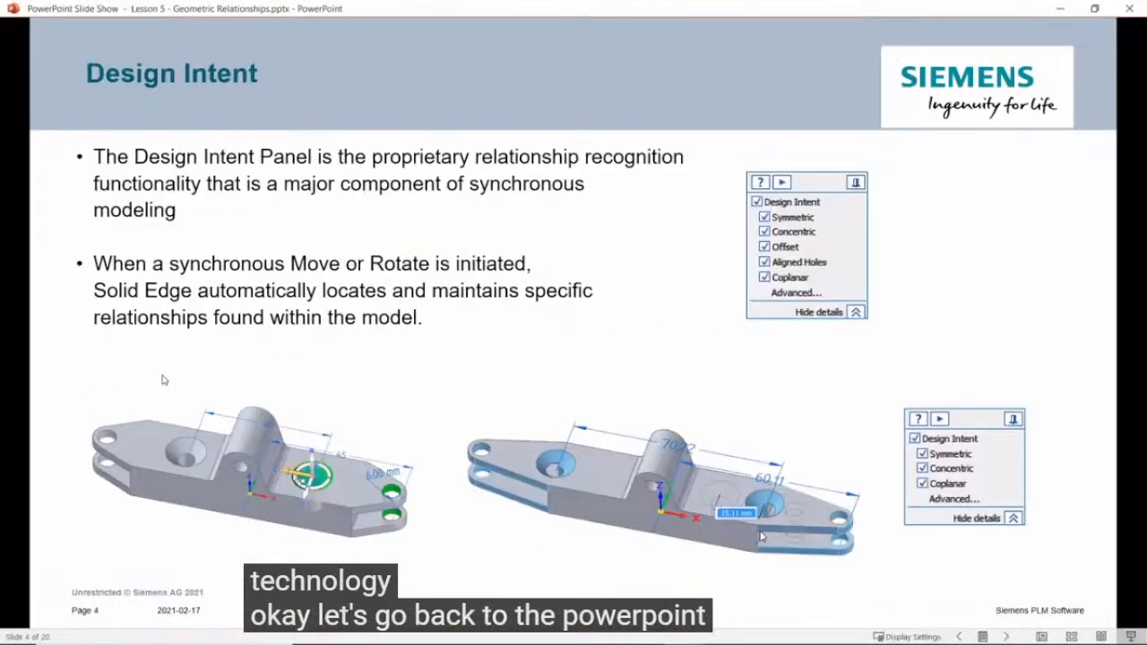
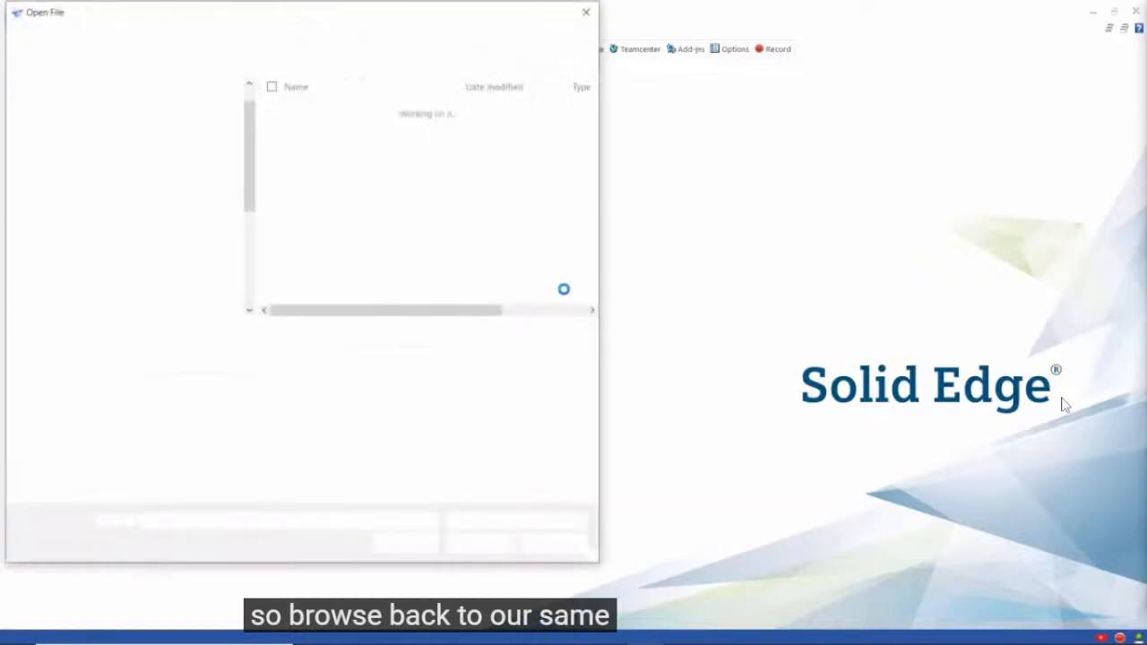
# Open 1-Support Base.par from the Lesson 5 - Geometric Relationships folder in Solid Edge.
pyautogui.click(312, 112)
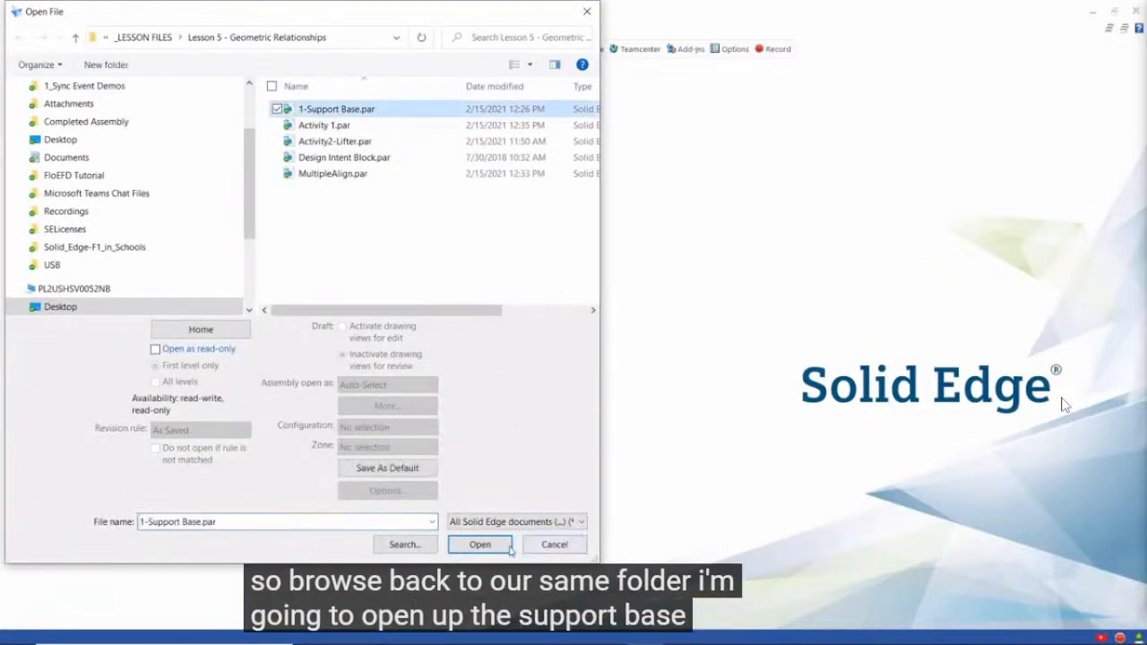
pyautogui.click(480, 545)
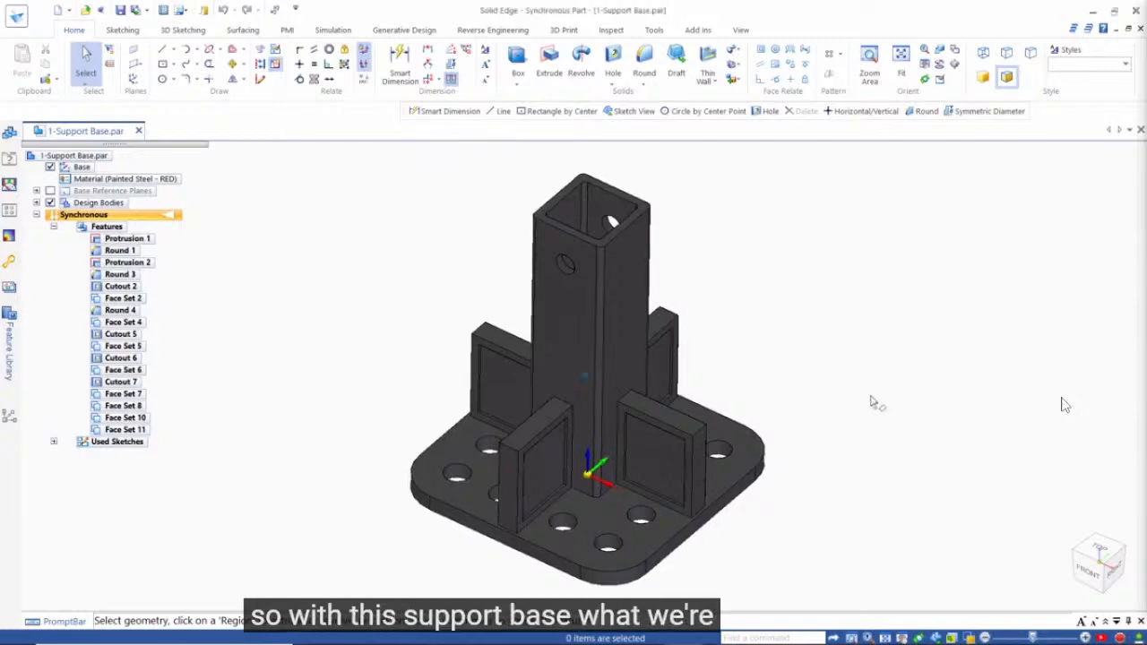
pyautogui.moveTo(871, 397); pyautogui.dragTo(865, 397, button='middle')
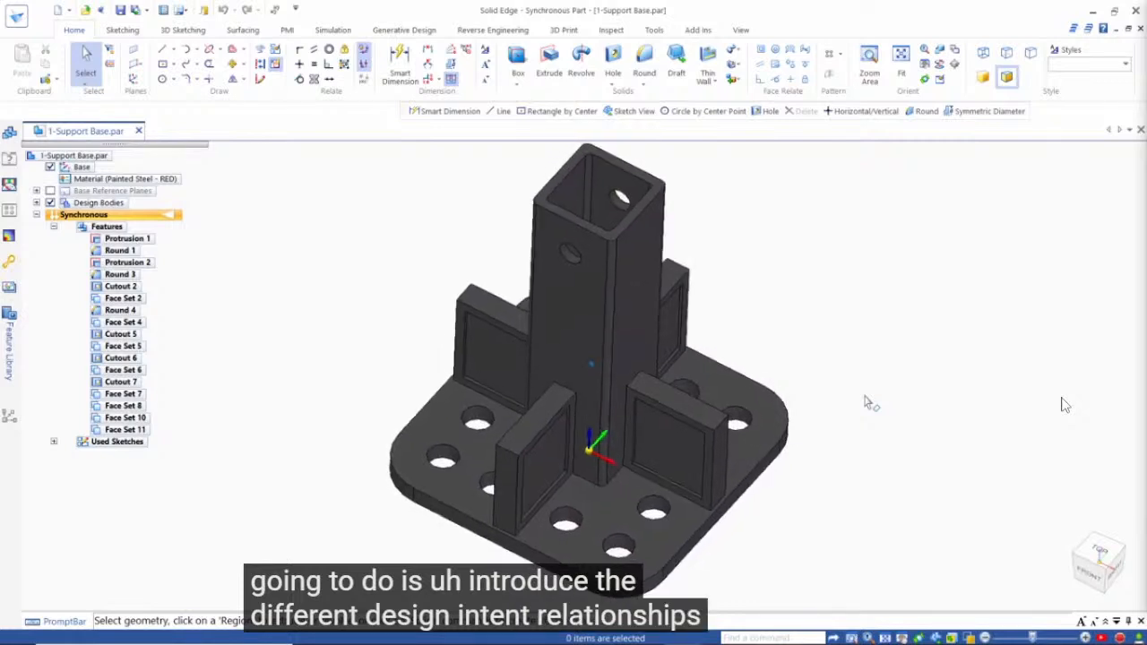
# Turn off all five design intent relationships for a corner hole in the base plate and try moving the hole alone.
pyautogui.click(749, 31)
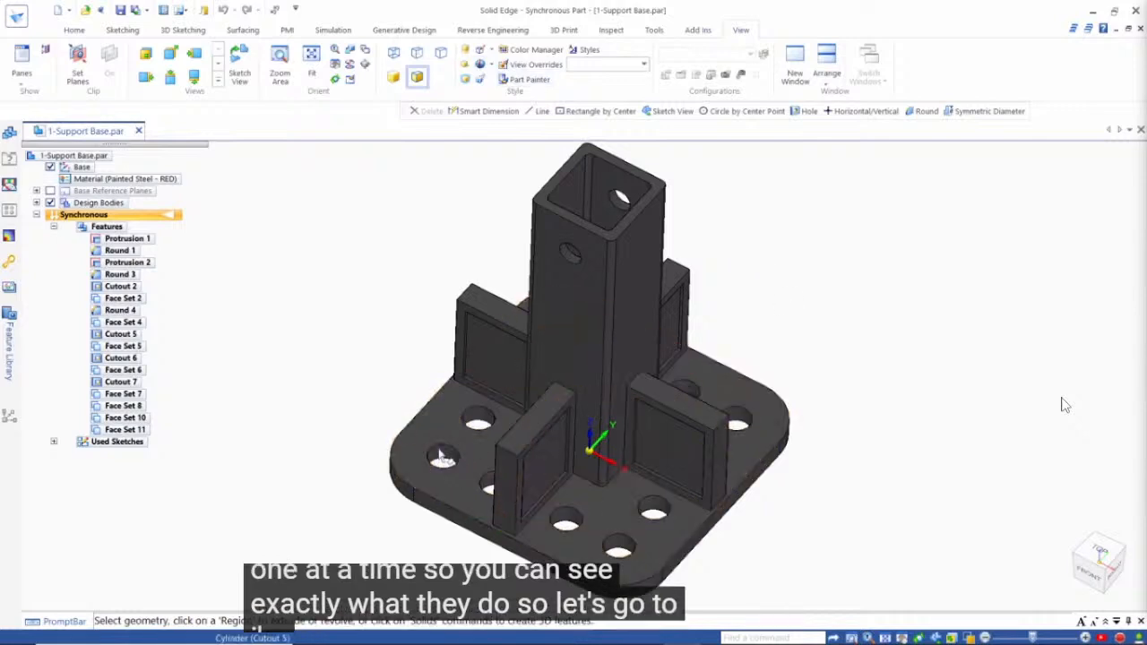
pyautogui.click(509, 467)
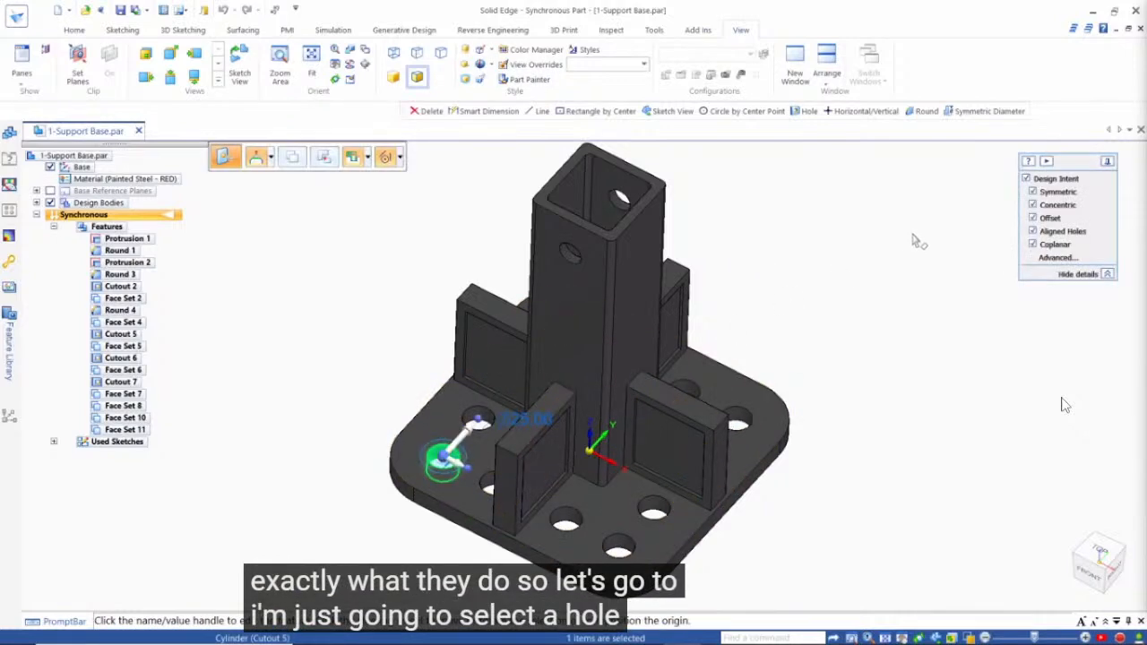
pyautogui.click(1033, 205)
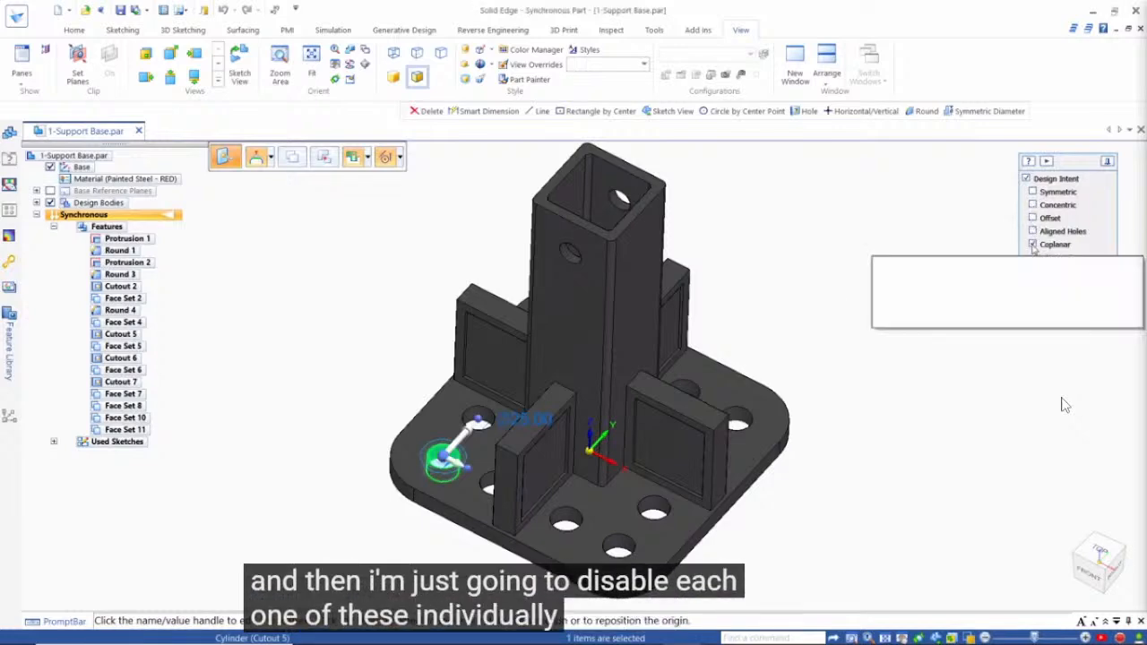
pyautogui.moveTo(821, 451); pyautogui.dragTo(387, 446, button='middle')
pyautogui.click(424, 386)
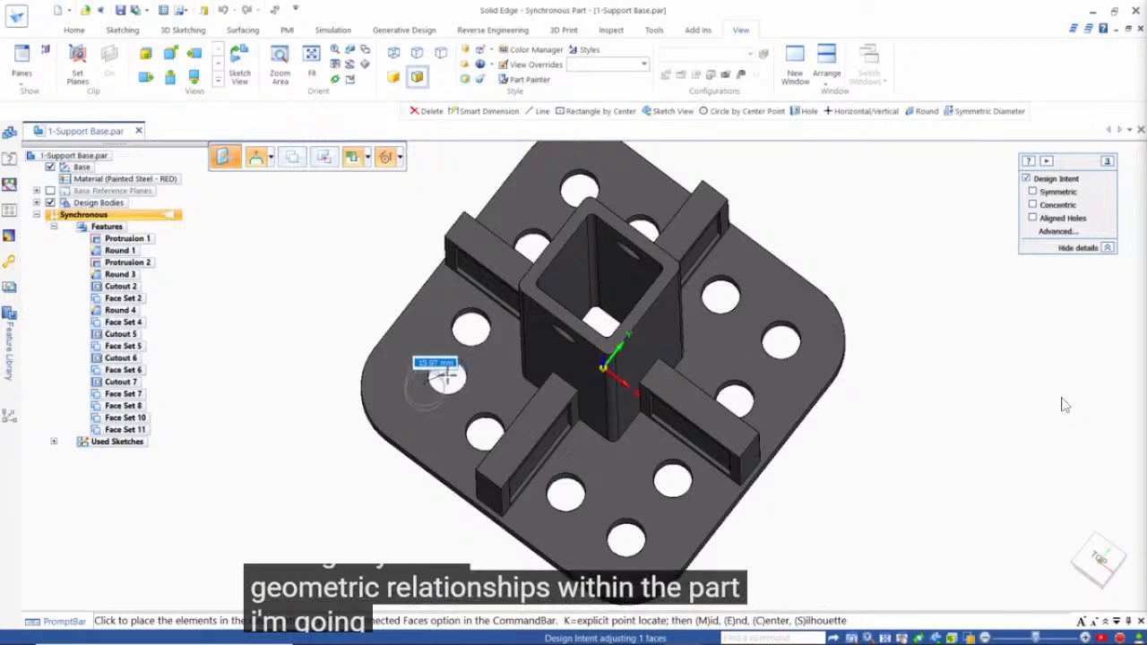
pyautogui.press('Escape')
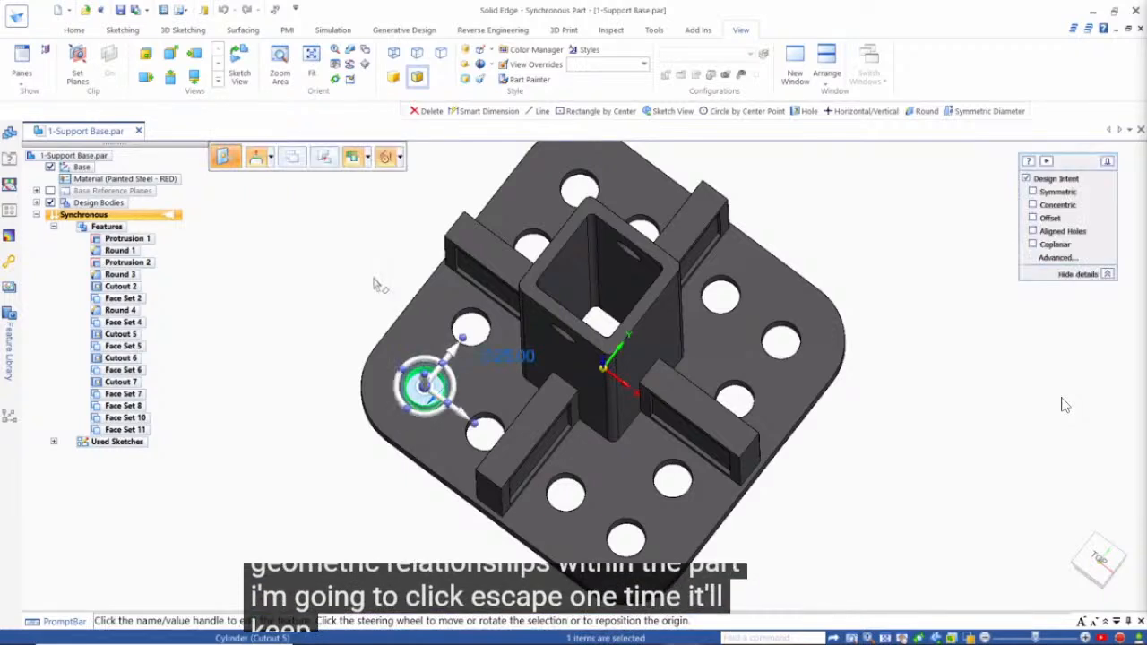
# Enable only Symmetric design intent and move the selected corner hole within the plane of the base plate.
pyautogui.click(1032, 192)
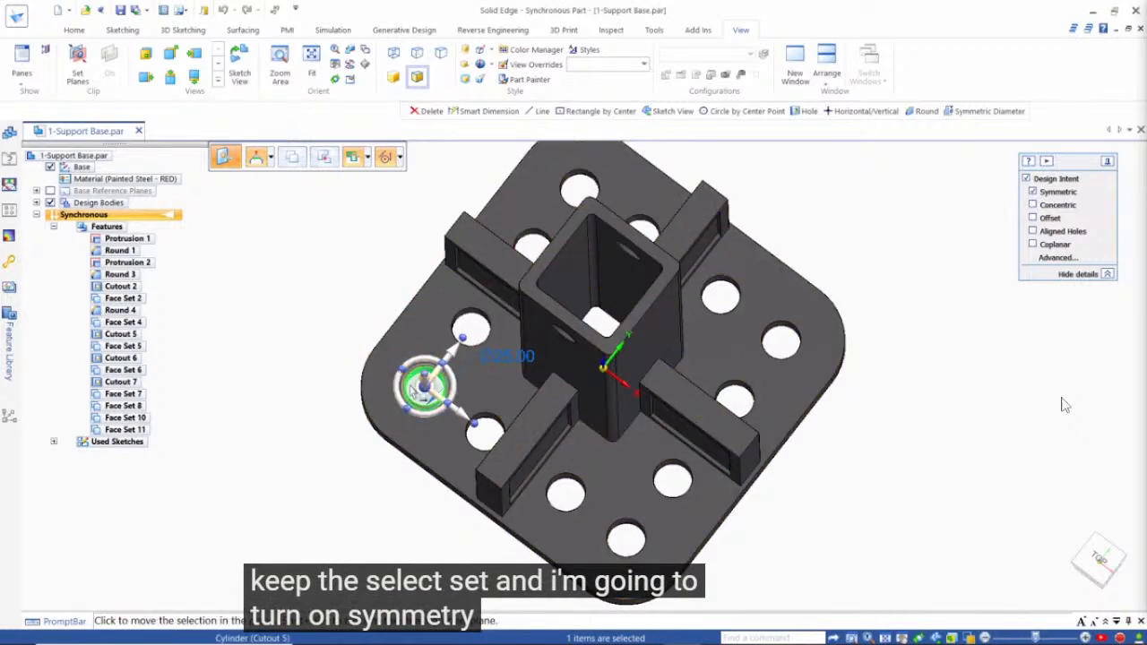
pyautogui.click(411, 390)
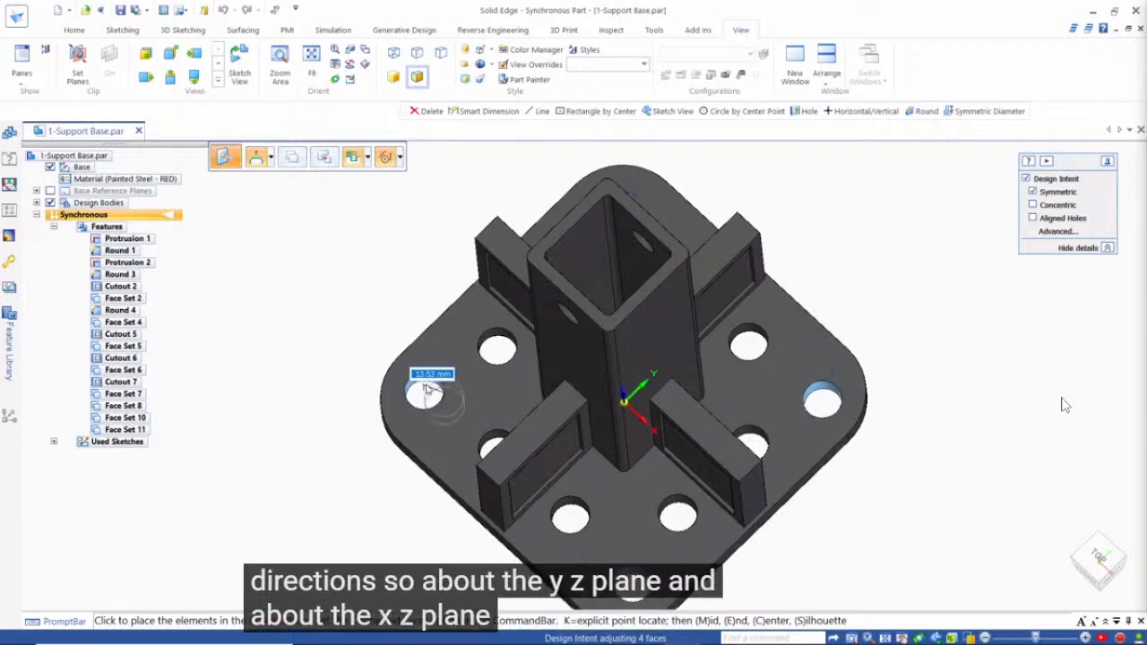
pyautogui.moveTo(421, 385); pyautogui.dragTo(406, 401)
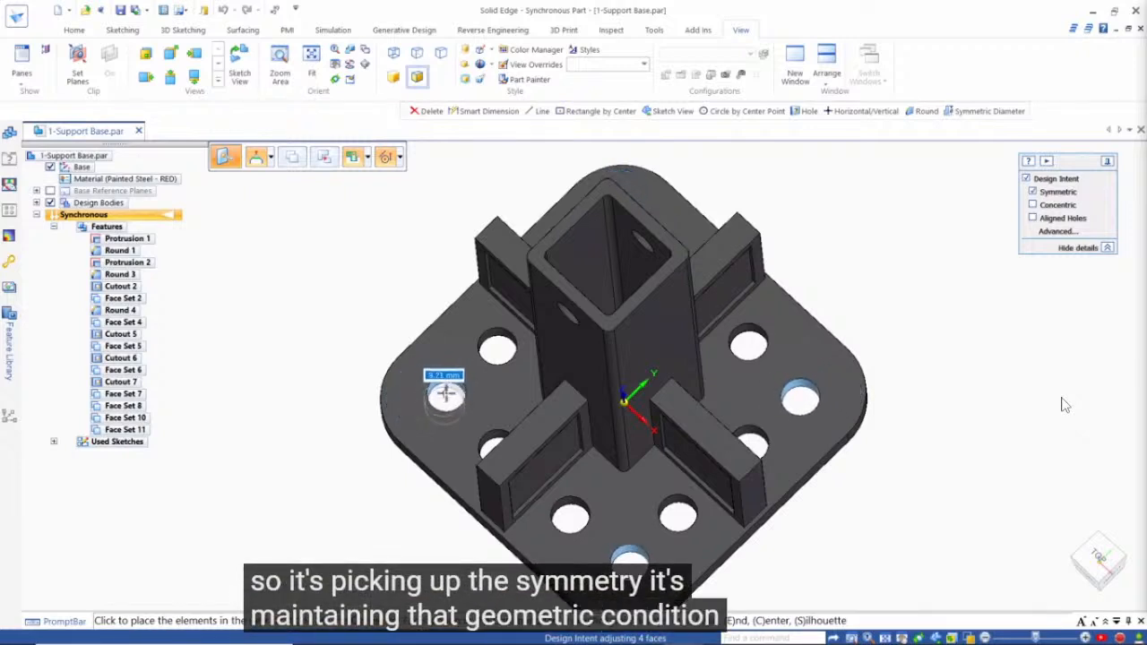
pyautogui.click(446, 394)
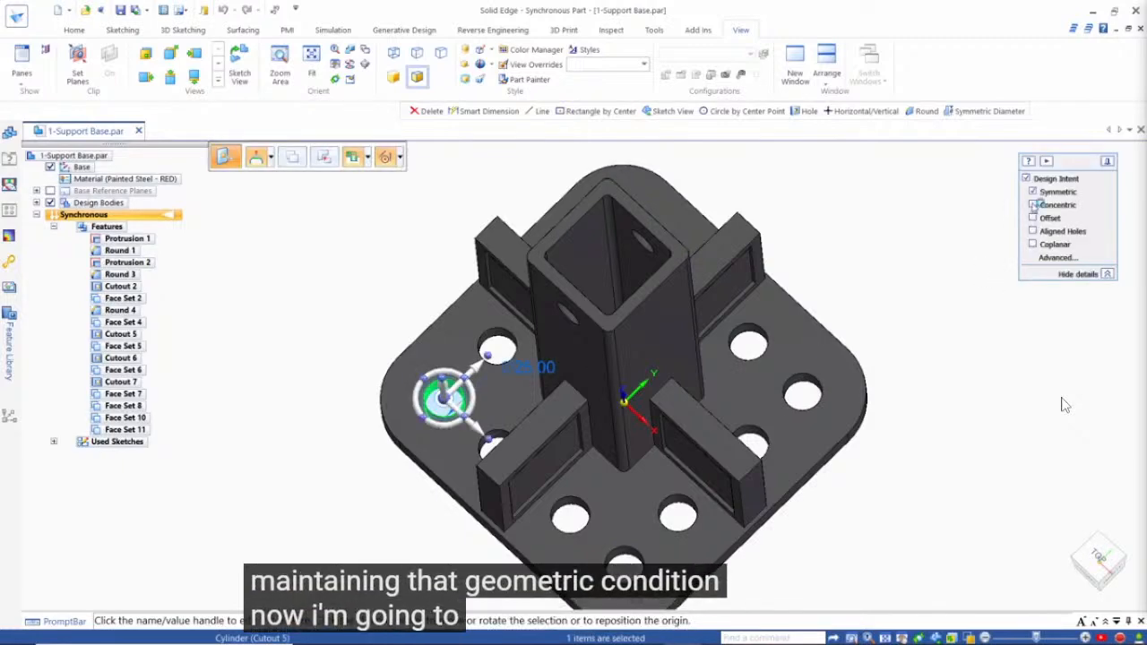
# Enable Concentric design intent alongside Symmetric and try moving the selected corner hole outward within the base plate's plane.
pyautogui.click(1032, 205)
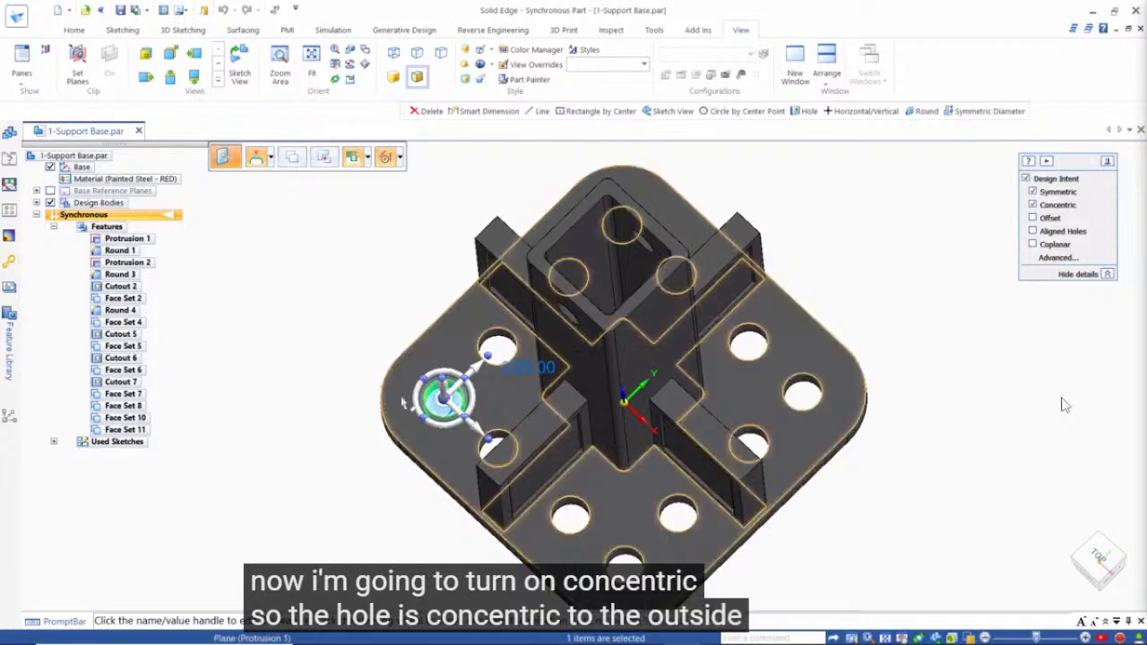
pyautogui.click(437, 398)
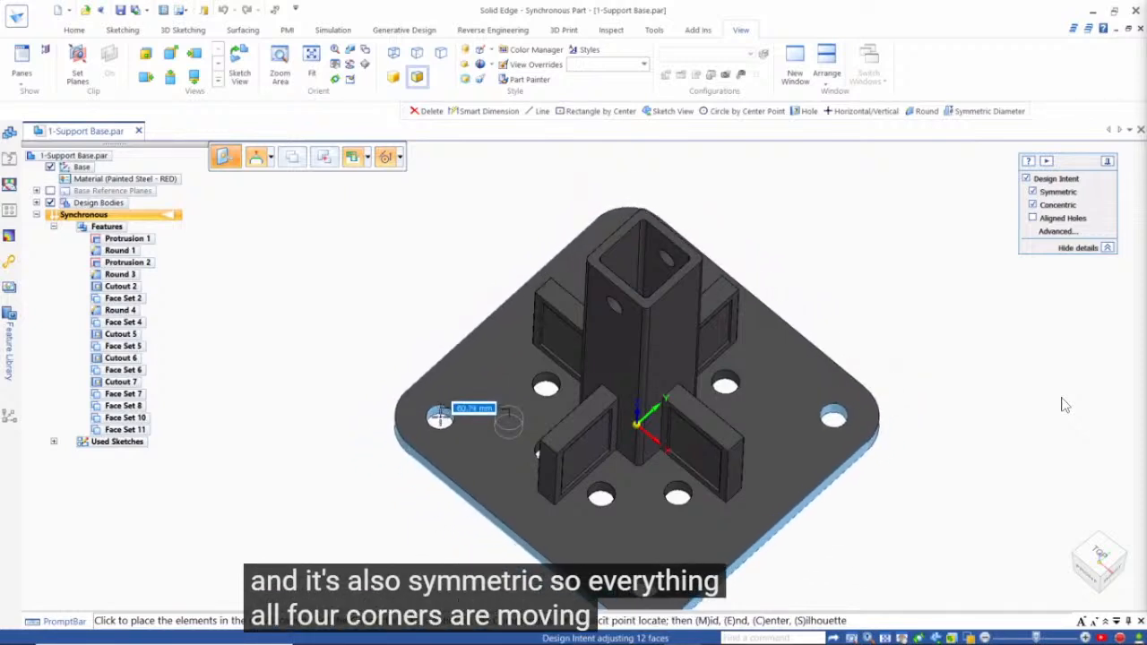
pyautogui.press('Escape')
pyautogui.click(507, 414)
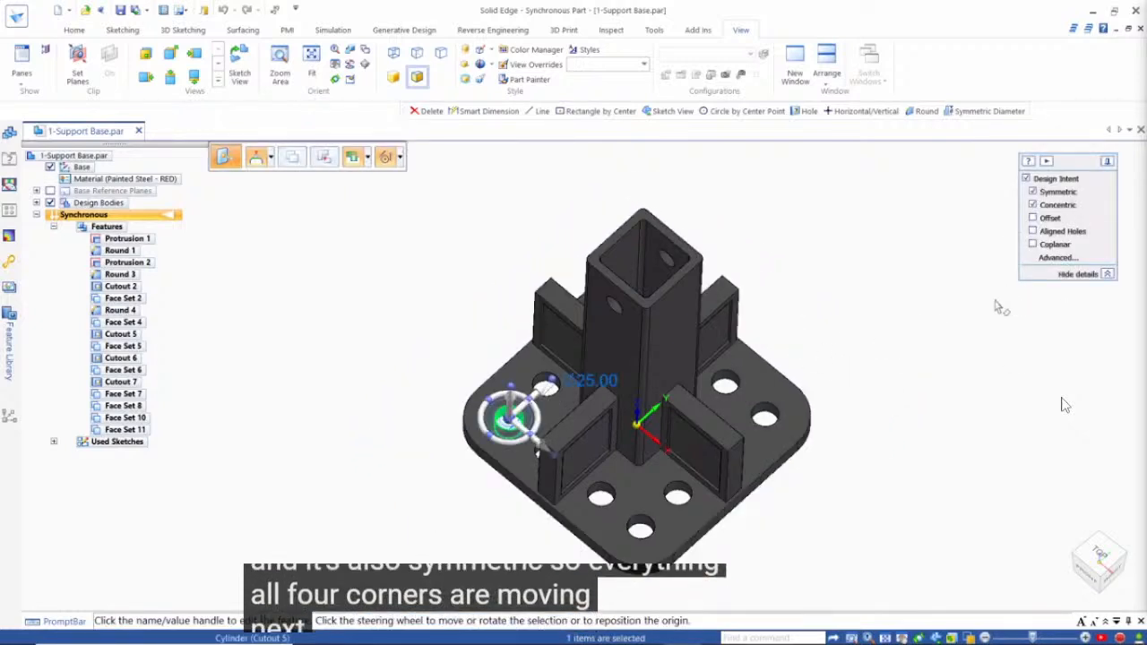
# Enable Aligned Holes design intent and try moving the corner hole within the base plate's plane, leaving it unselected.
pyautogui.click(1032, 231)
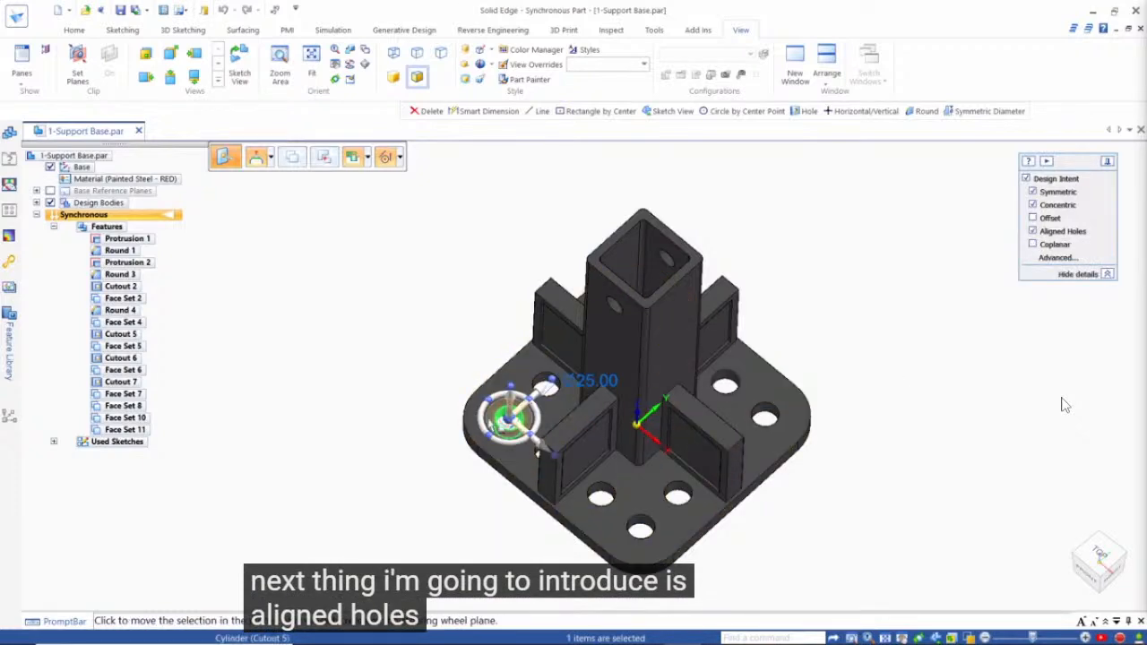
pyautogui.click(500, 422)
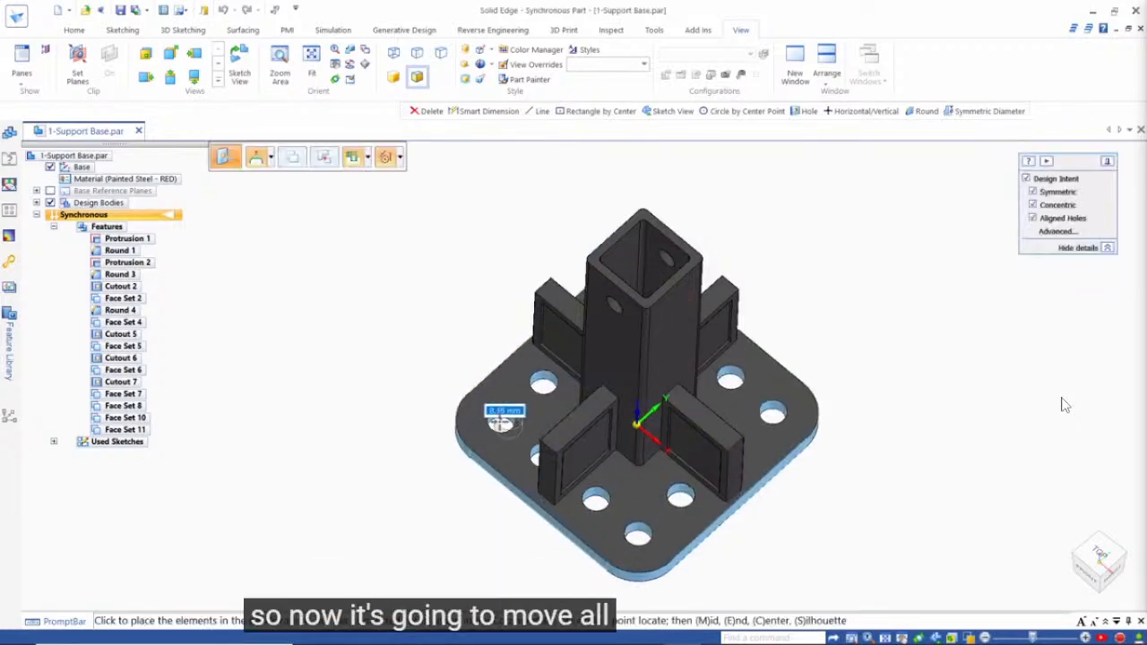
pyautogui.write('40')
pyautogui.press('Return')
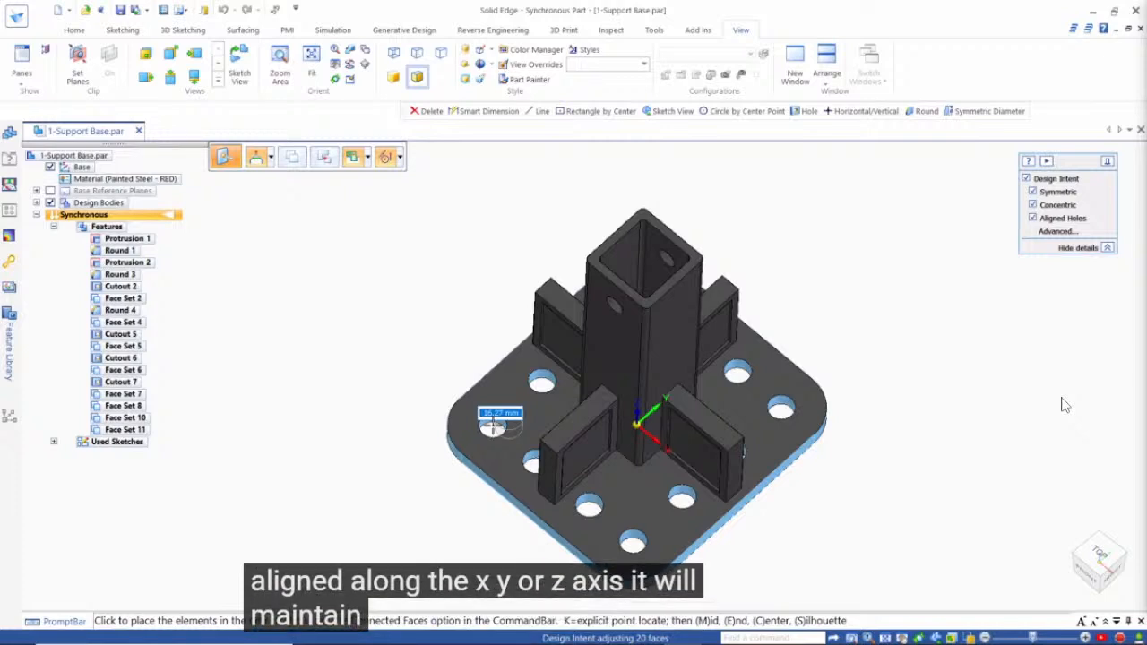
pyautogui.write('25')
pyautogui.press('Return')
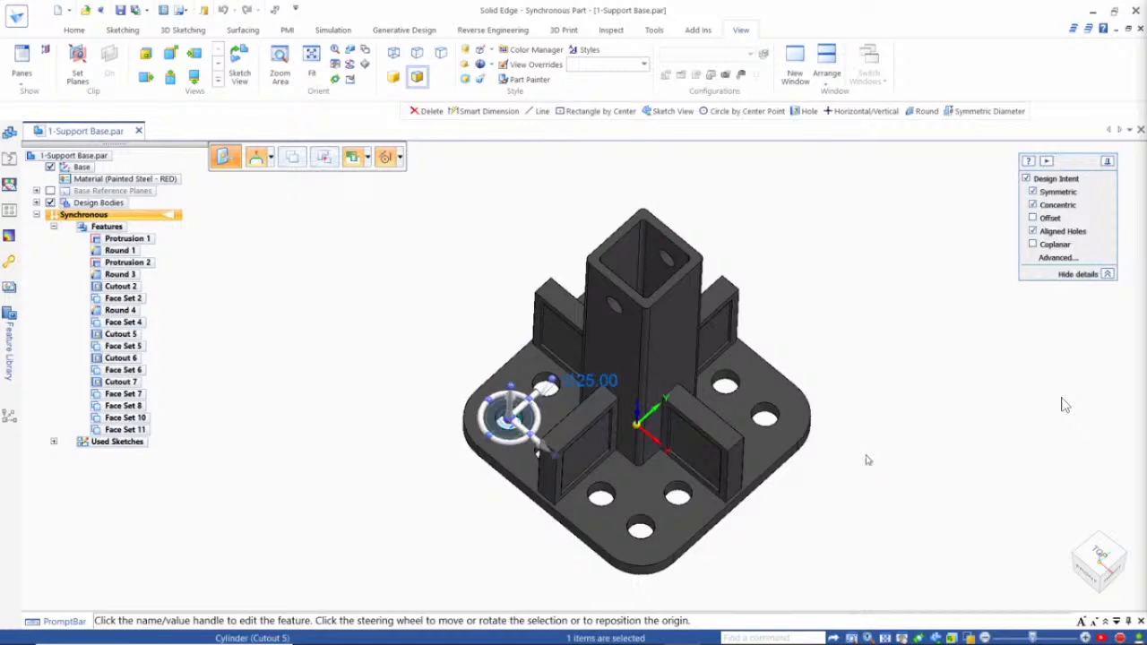
pyautogui.press('Escape')
# Try moving a rib's top face upward with Offset and Coplanar design intent turned off.
pyautogui.moveTo(870, 374); pyautogui.dragTo(568, 340, button='middle')
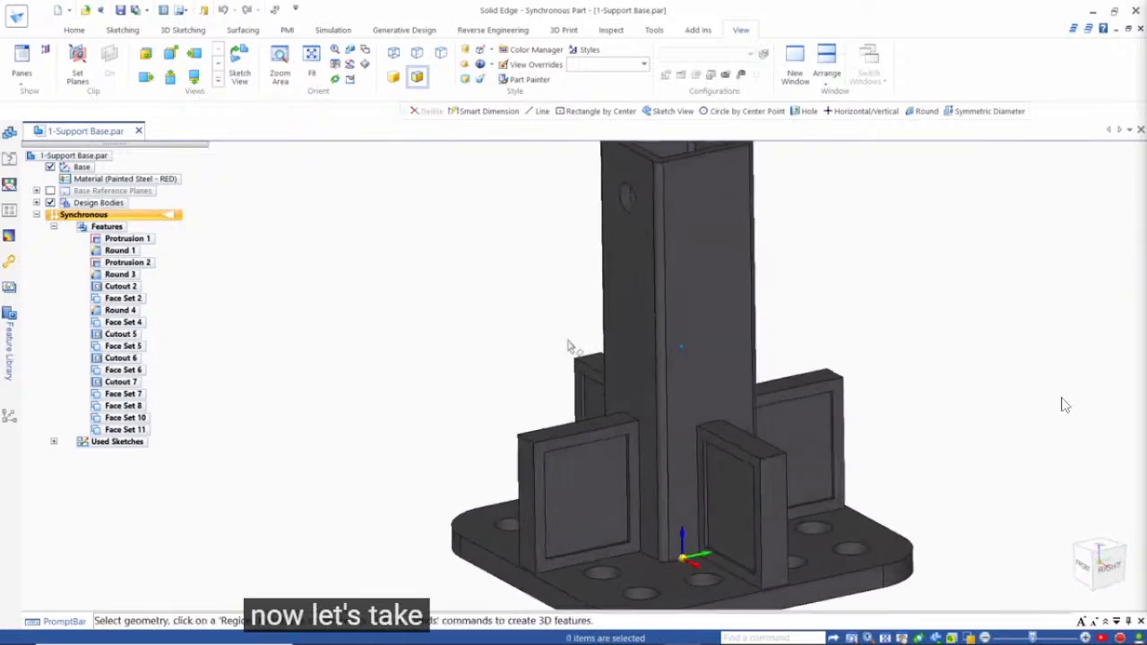
pyautogui.scroll(3, 563, 394)
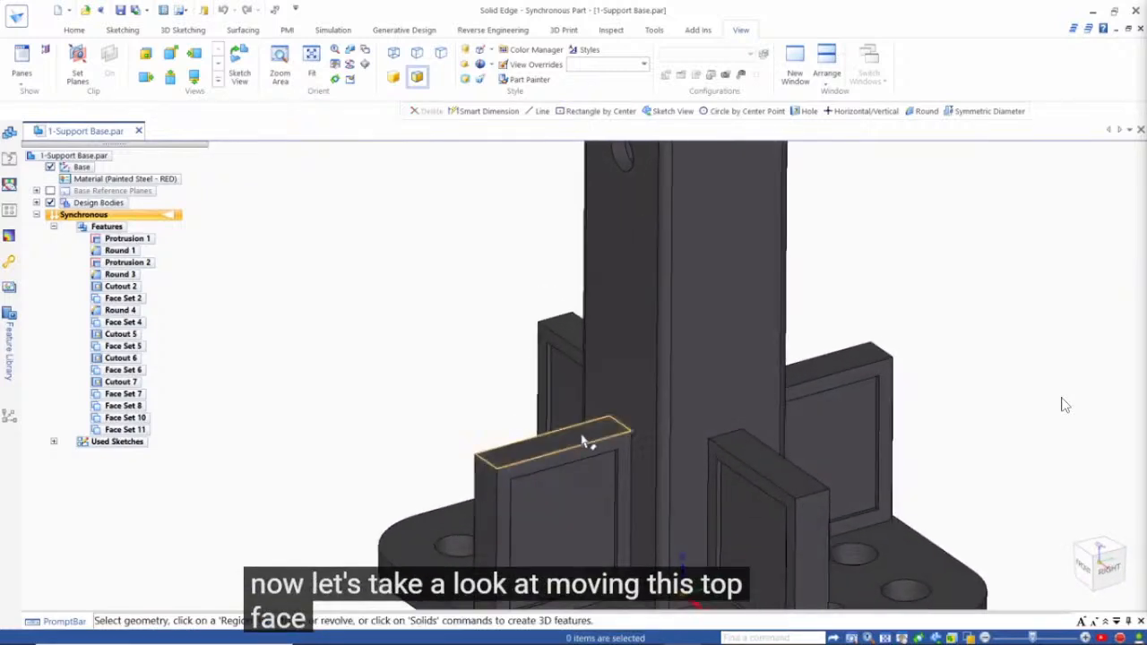
pyautogui.click(587, 443)
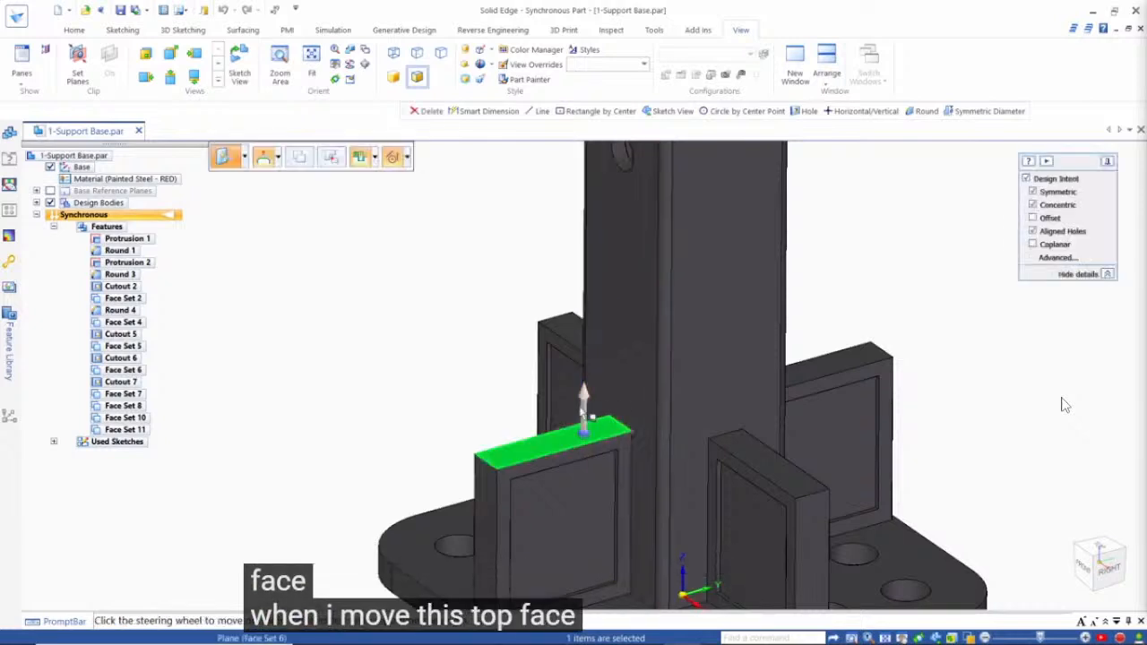
pyautogui.click(587, 414)
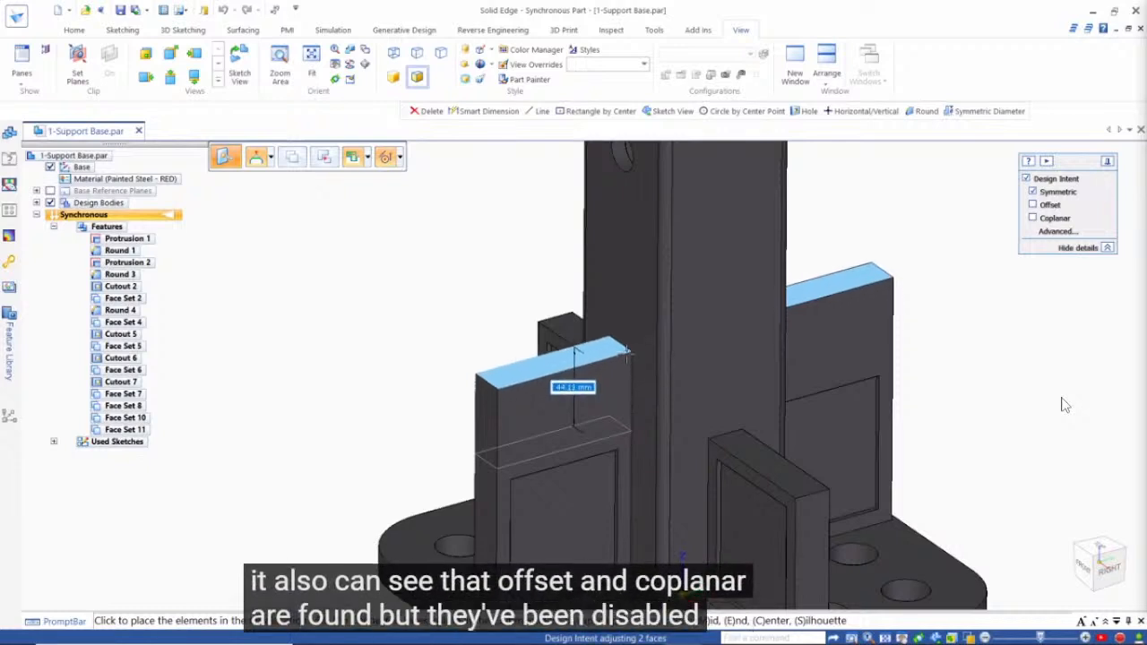
pyautogui.press('Escape')
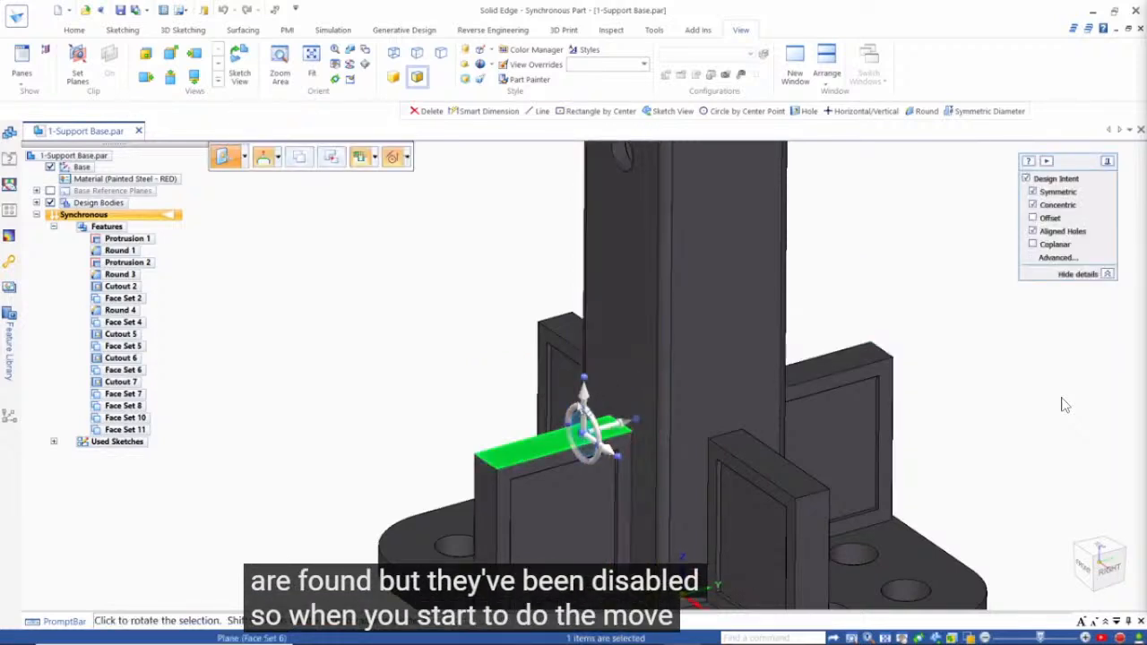
pyautogui.click(584, 397)
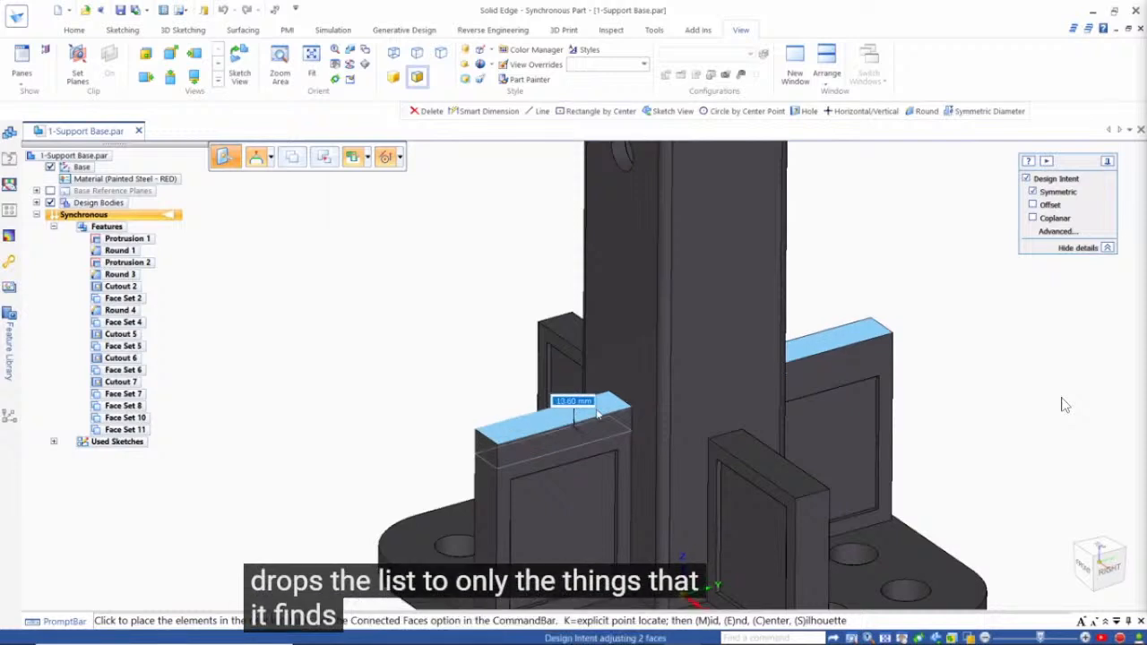
pyautogui.press('Escape')
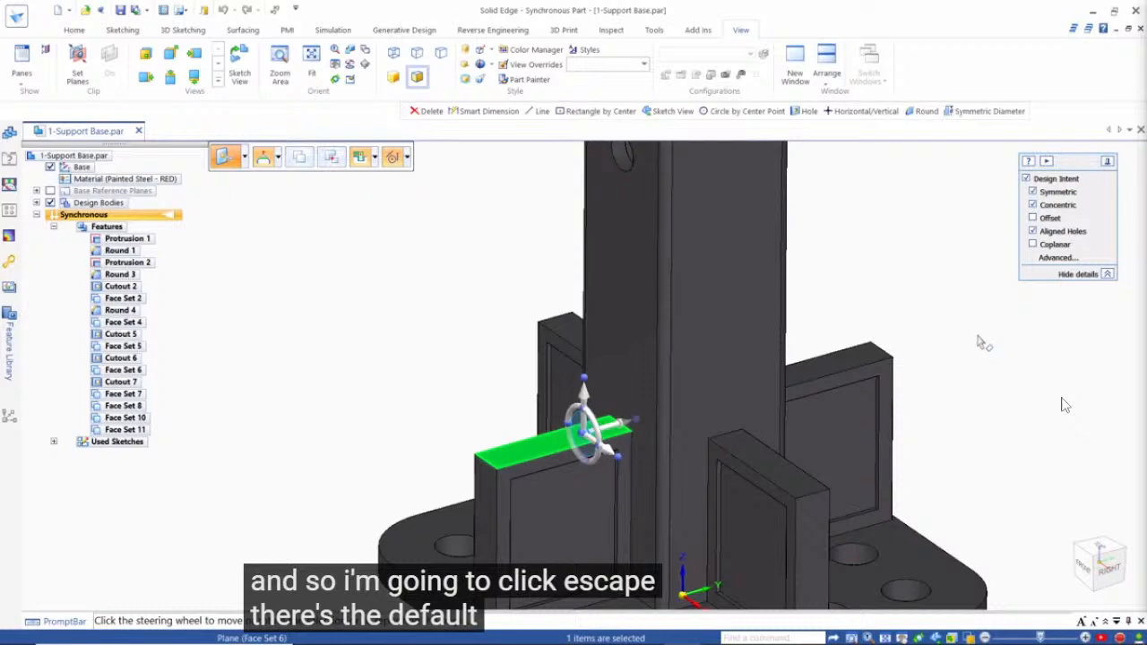
# Enable Offset design intent and try moving the rib's top face upward.
pyautogui.click(1032, 218)
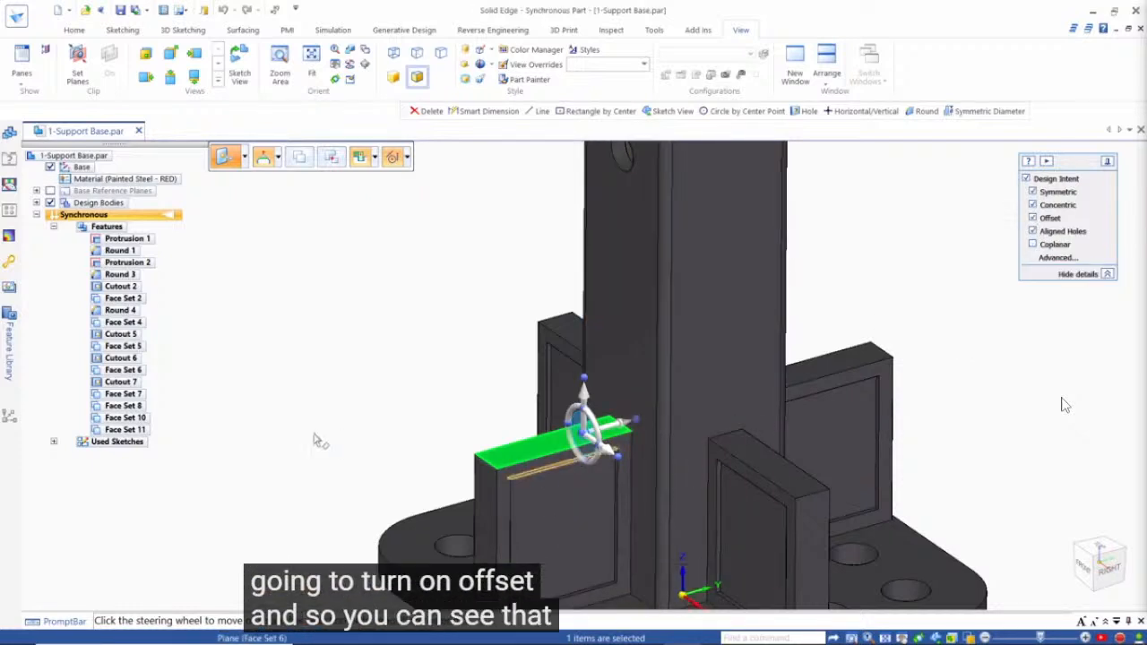
pyautogui.moveTo(386, 389); pyautogui.dragTo(573, 358, button='middle')
pyautogui.scroll(-2, 571, 369)
pyautogui.scroll(-1, 572, 374)
pyautogui.click(572, 348)
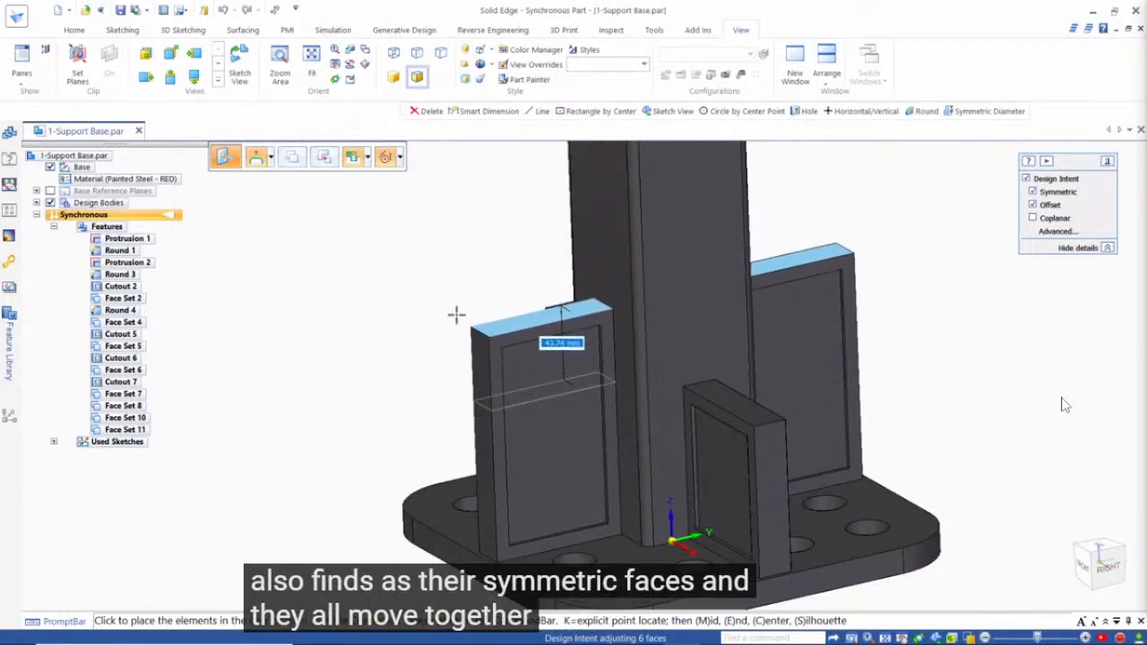
pyautogui.press('Escape')
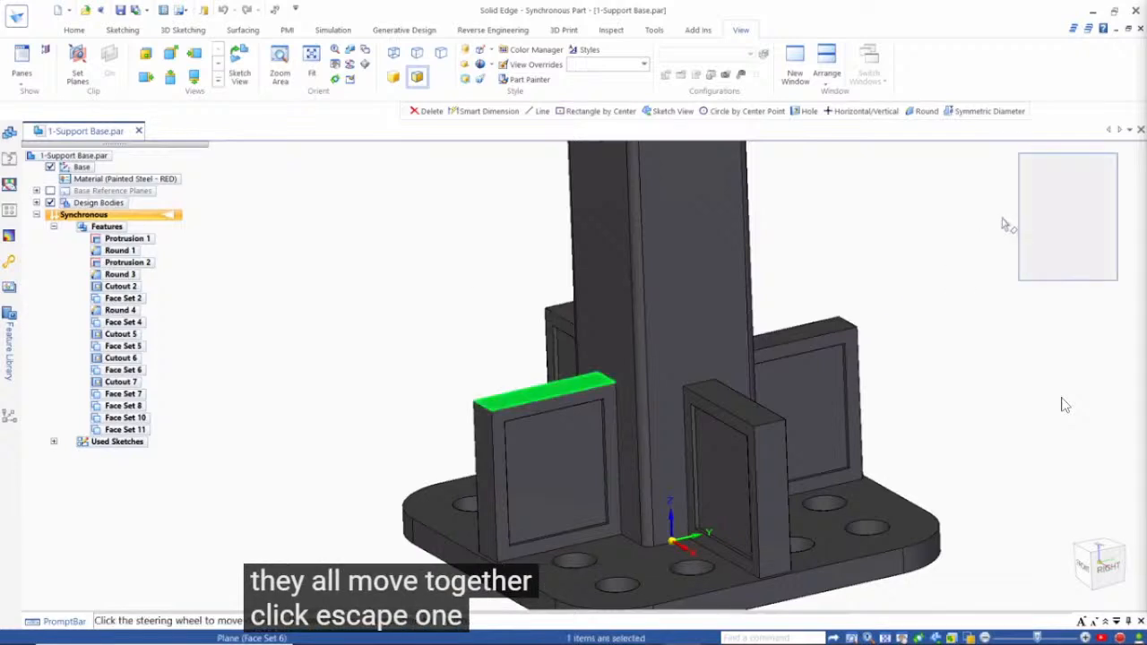
# Enable Coplanar design intent and try moving the rib's top face upward together with the coplanar rib tops.
pyautogui.click(1032, 245)
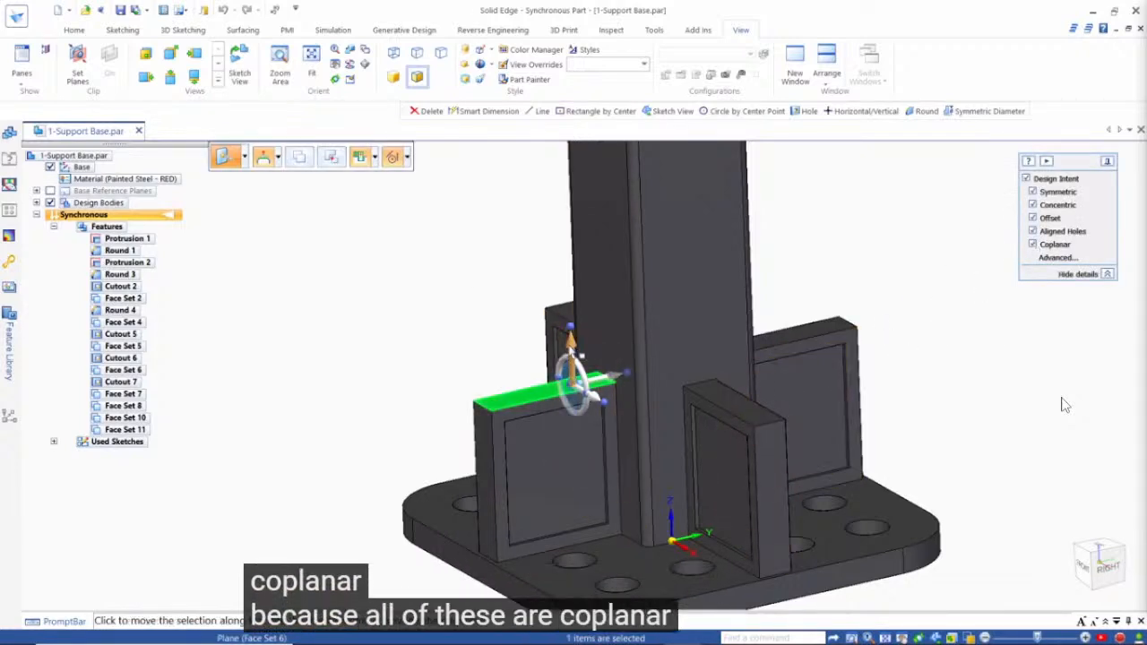
pyautogui.click(572, 346)
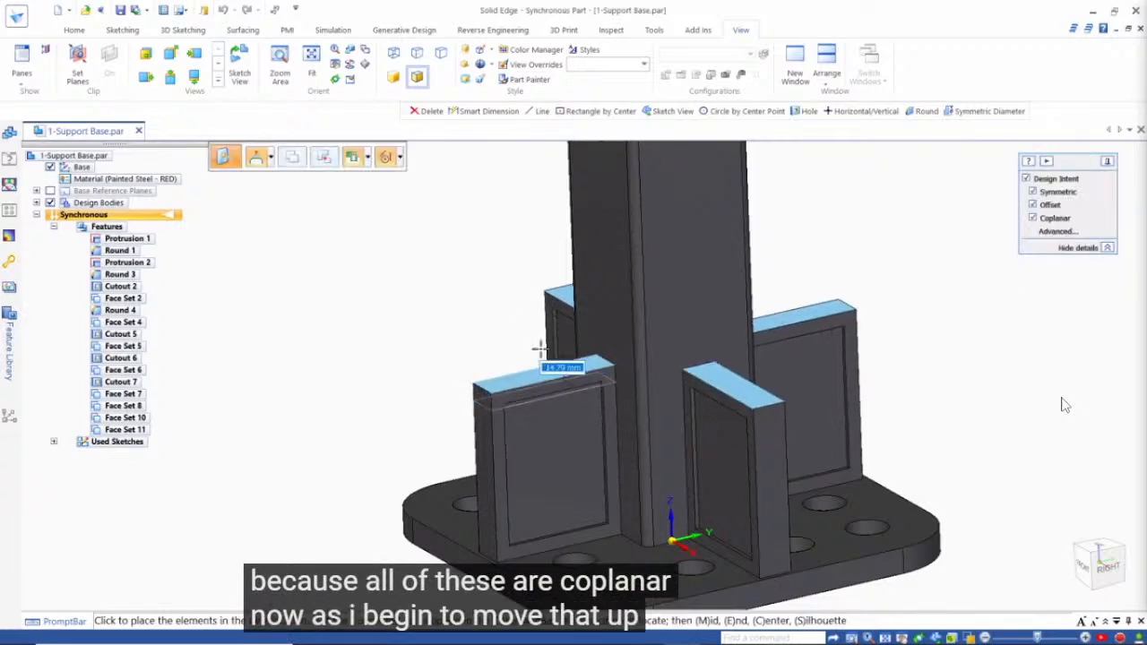
pyautogui.click(457, 338)
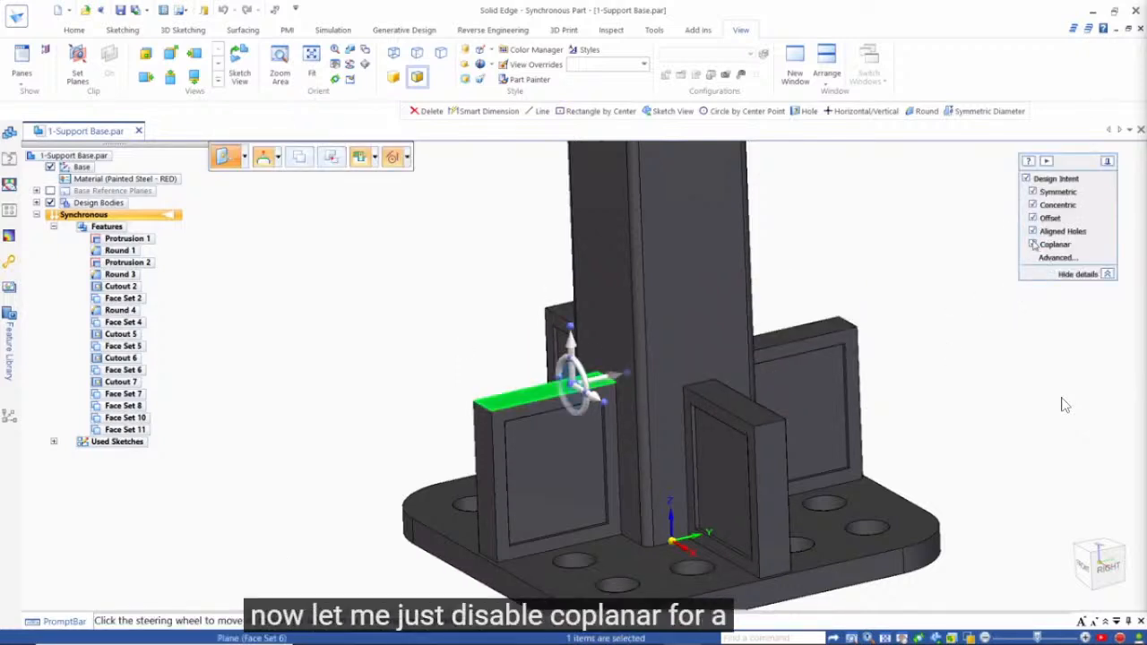
# Disable Coplanar design intent and move the rib's top face up above the two neighboring ribs.
pyautogui.click(1032, 243)
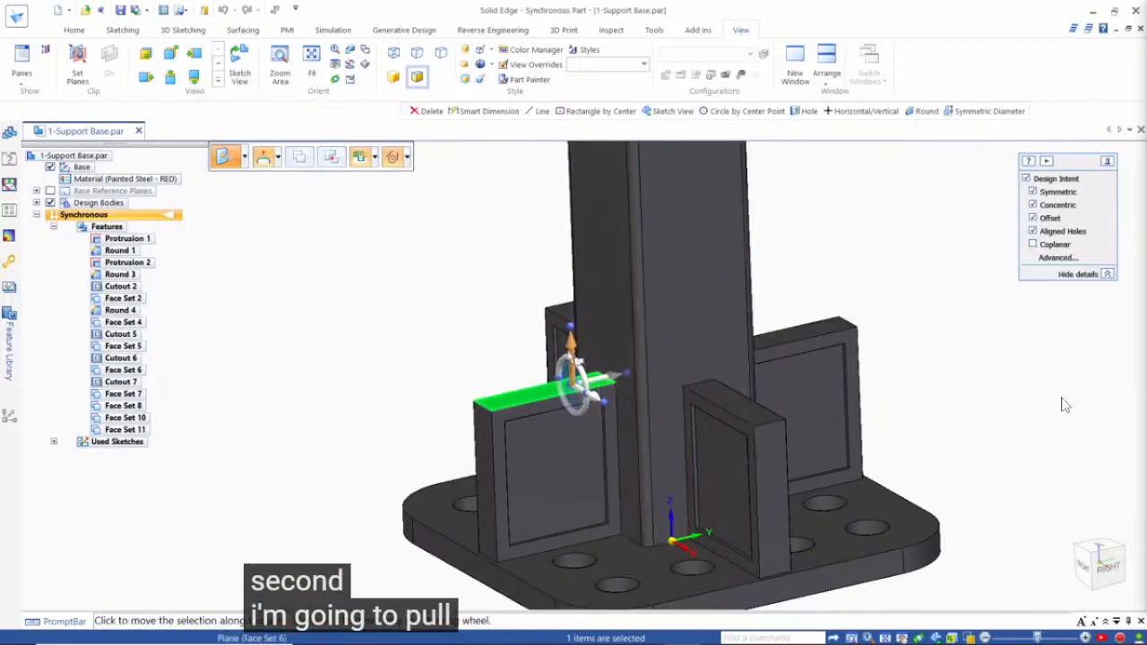
pyautogui.click(570, 341)
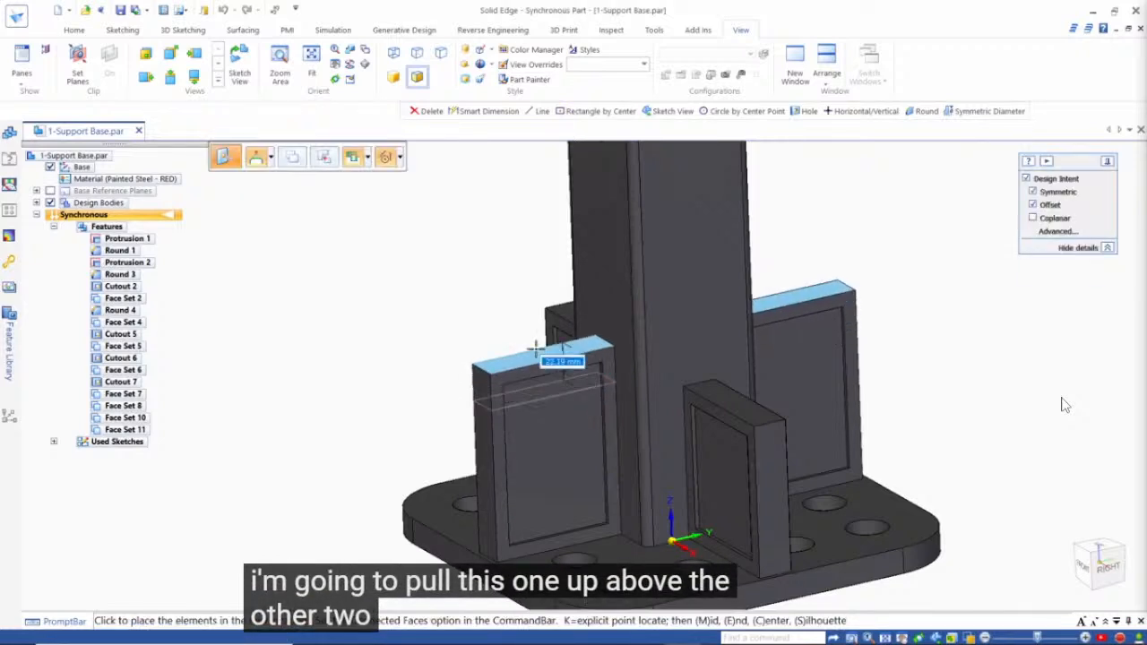
pyautogui.click(474, 295)
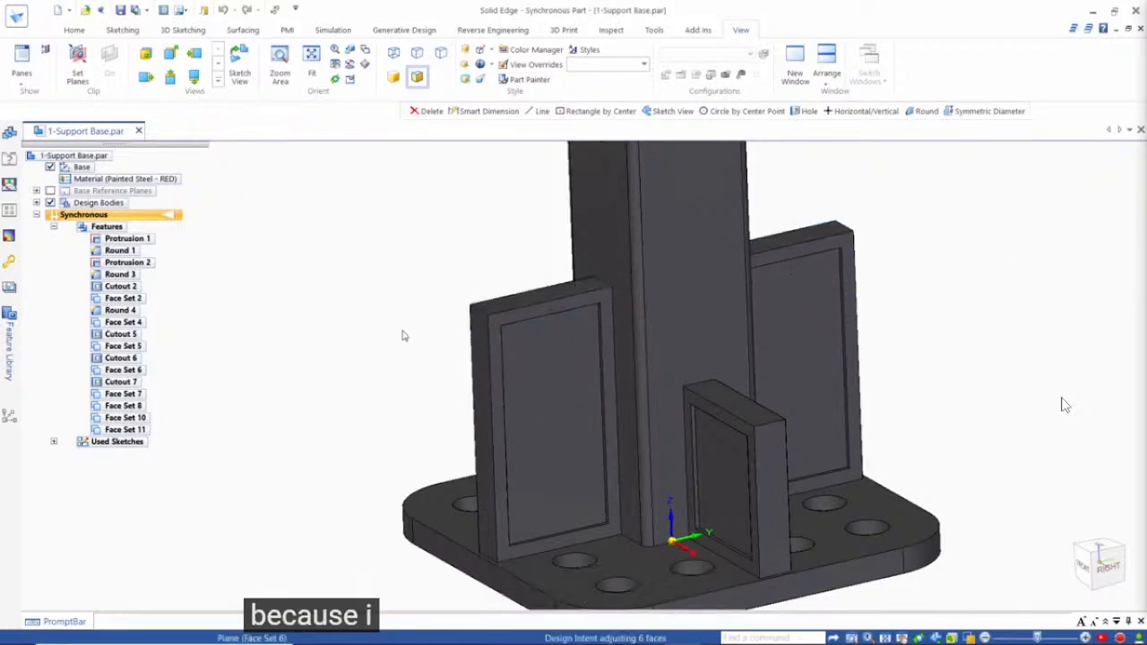
pyautogui.press('Escape')
# Place the steering wheel at the outer edge of the tall rib's top face for rotation and enable Coplanar design intent.
pyautogui.scroll(2, 387, 330)
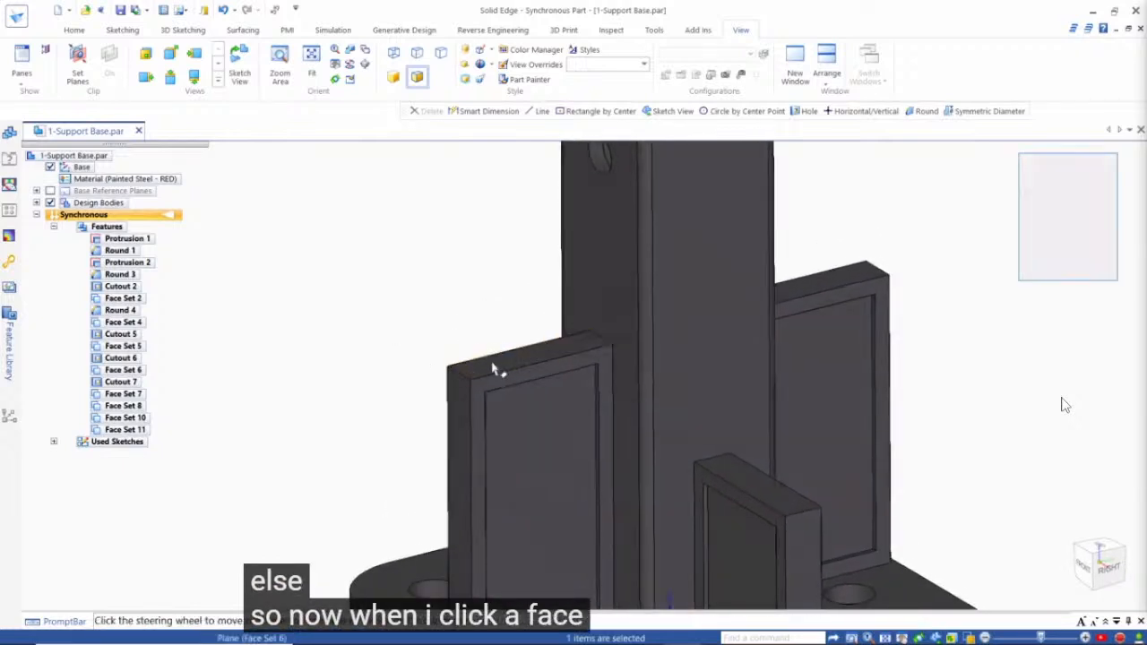
pyautogui.click(494, 367)
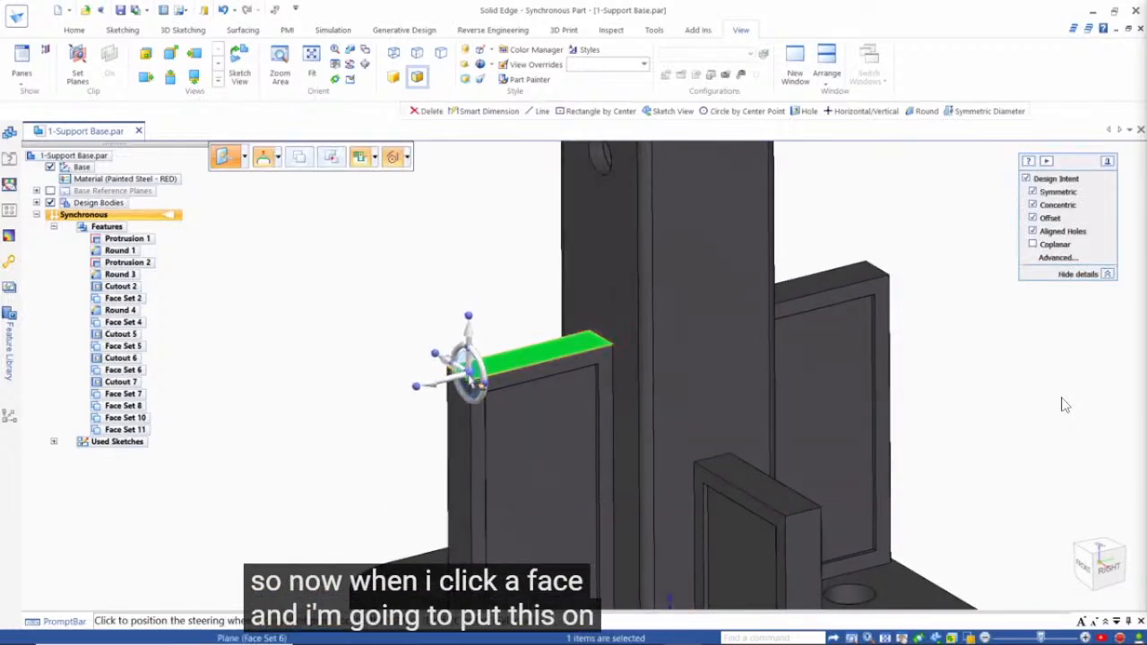
pyautogui.moveTo(1064, 405); pyautogui.dragTo(967, 381, button='middle')
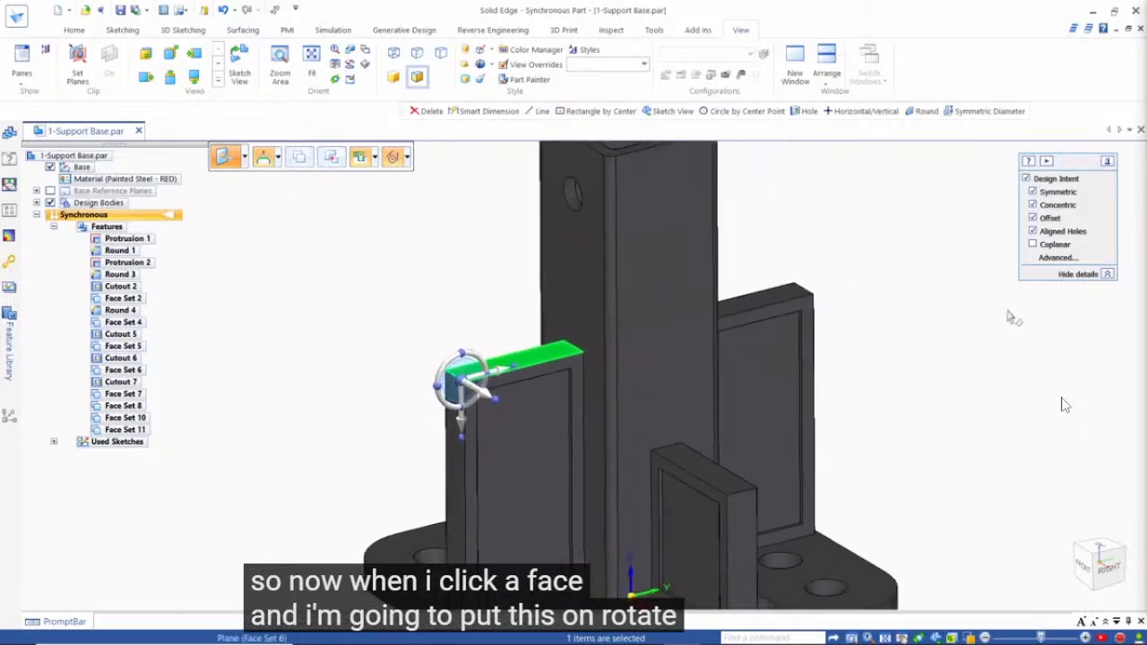
pyautogui.click(1032, 244)
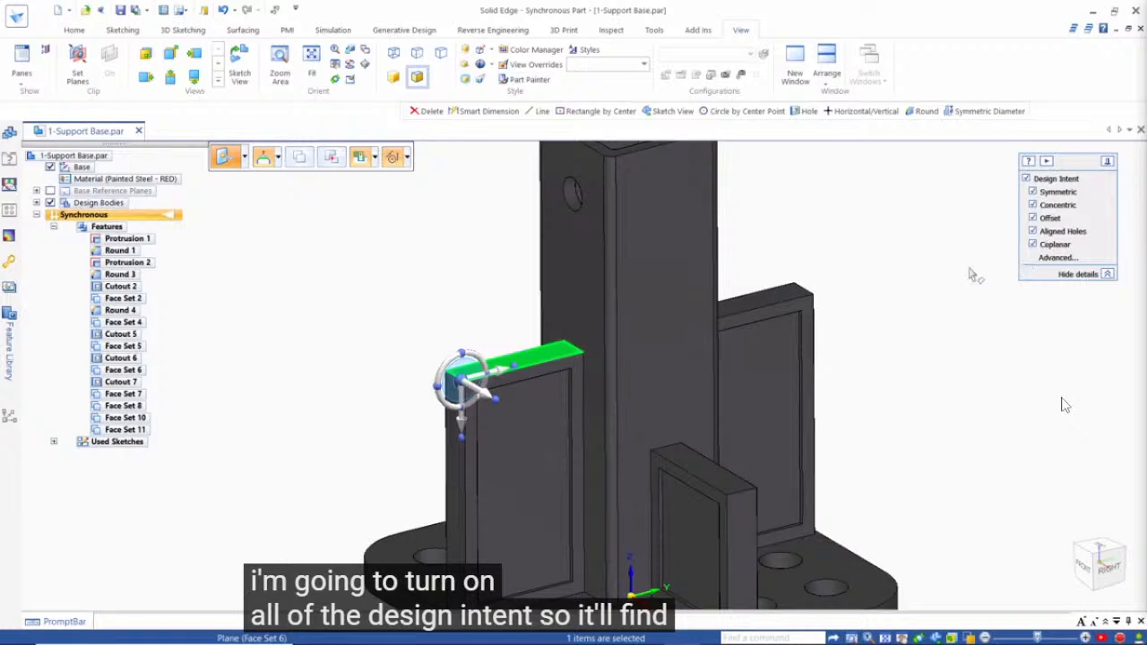
# Try rotating the tall rib's top face upward about its outer edge with all five design intent relationships on.
pyautogui.scroll(3, 716, 326)
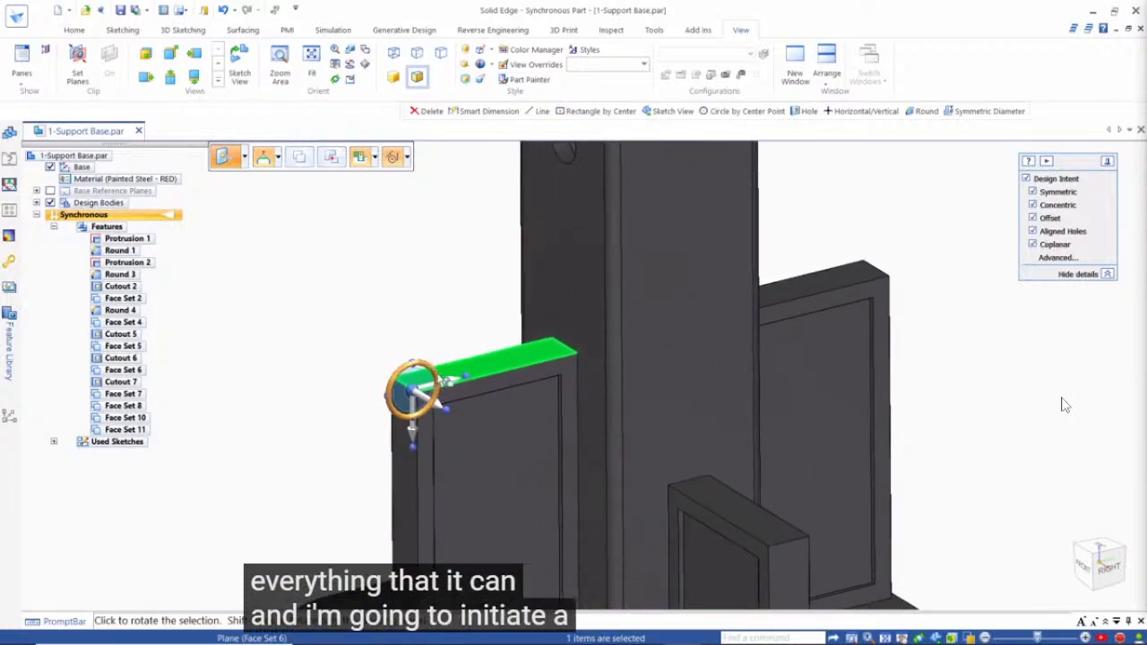
pyautogui.click(436, 380)
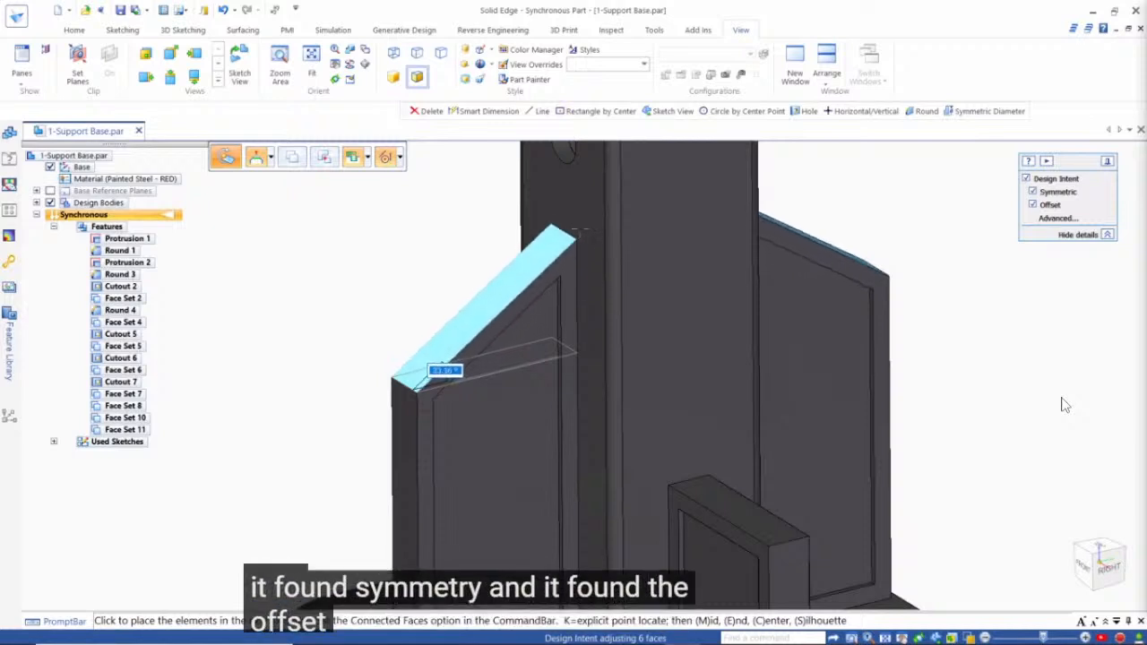
pyautogui.moveTo(569, 279)
pyautogui.mouseDown()
pyautogui.moveTo(573, 240)
pyautogui.moveTo(578, 289)
pyautogui.mouseUp()
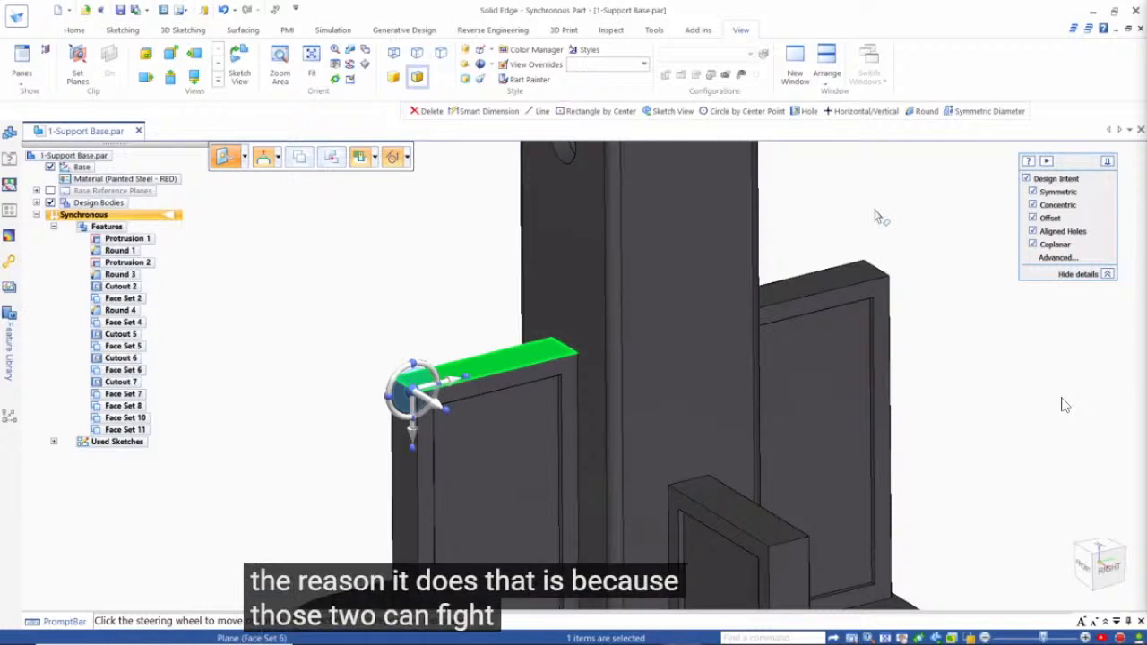
# Disable Symmetric design intent and try rotating the tall rib's top face about its outer edge with Offset and Coplanar on.
pyautogui.click(1032, 192)
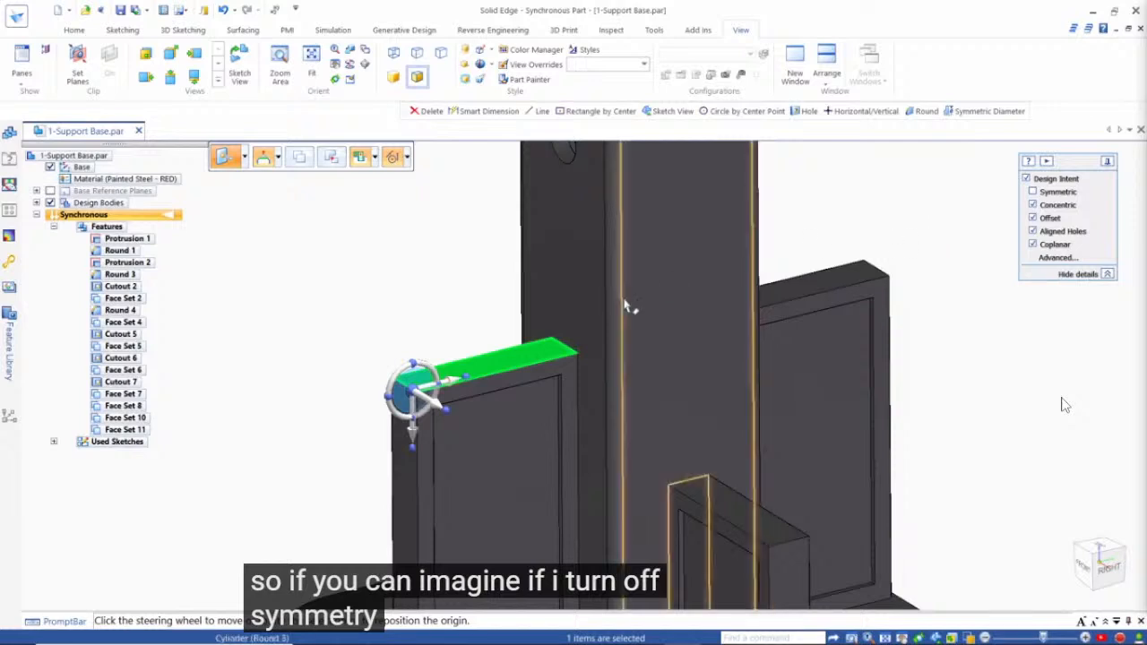
pyautogui.click(441, 380)
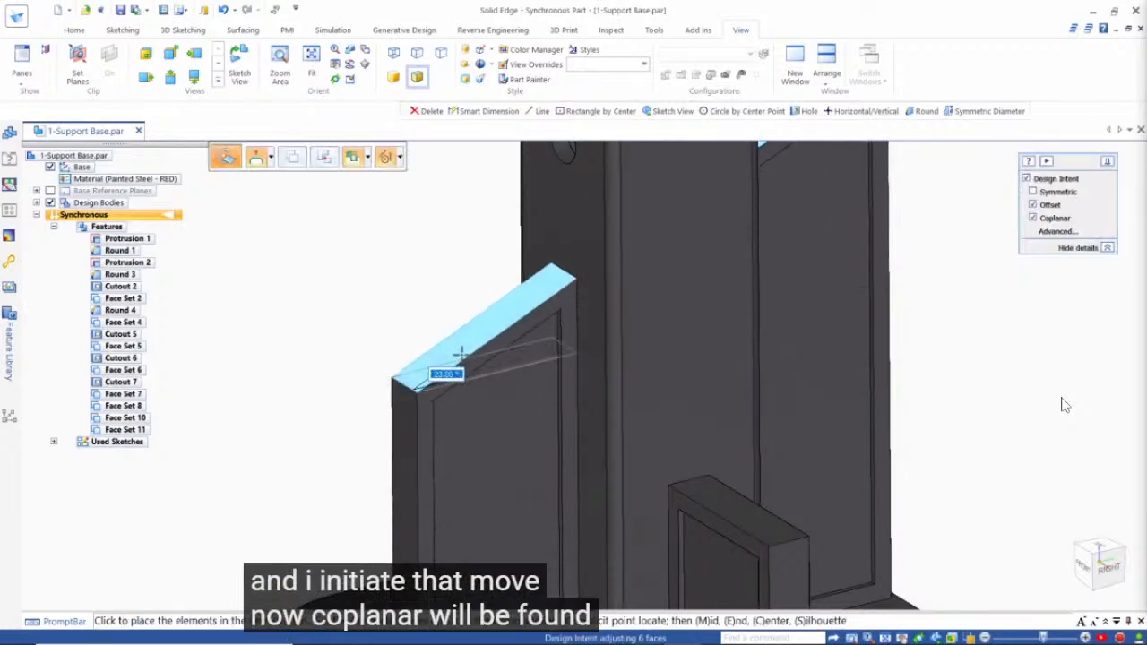
pyautogui.moveTo(461, 363); pyautogui.dragTo(517, 389, button='middle')
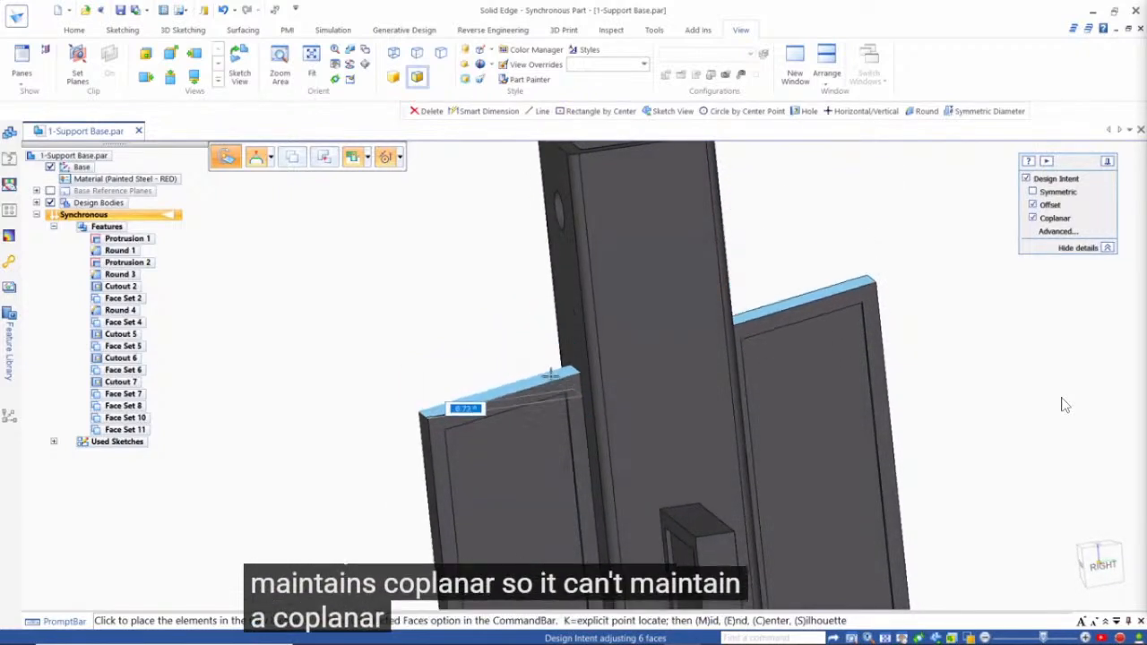
pyautogui.press('Escape')
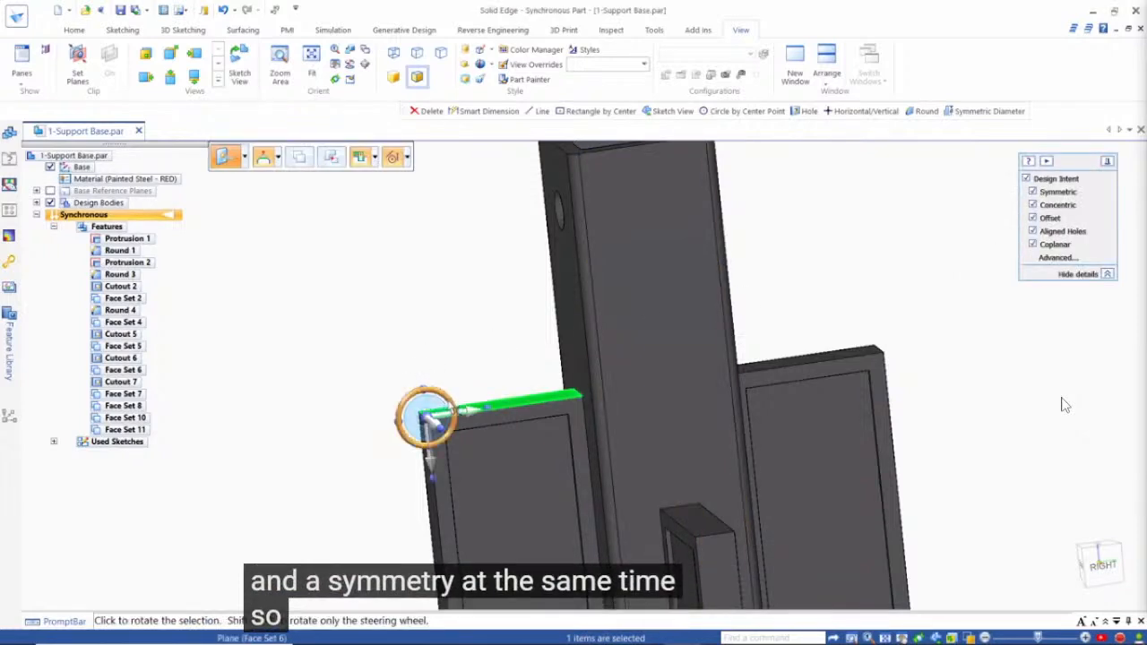
# Try rotating the tall rib's top face upward about its outer edge with Symmetric design intent on.
pyautogui.click(454, 410)
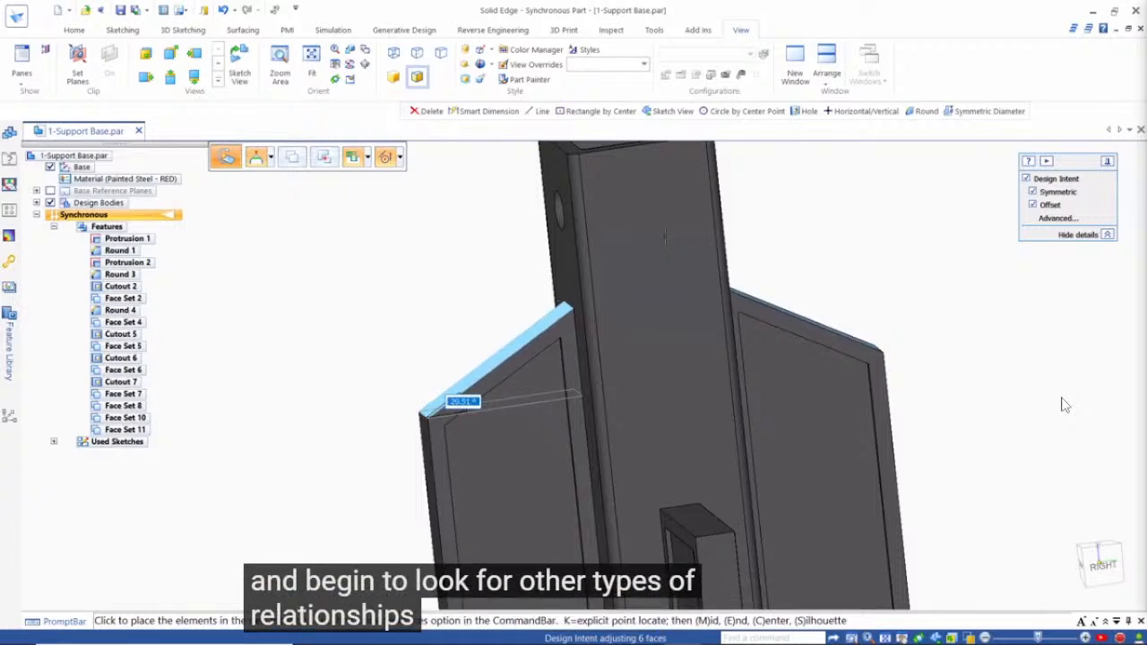
pyautogui.moveTo(665, 237); pyautogui.dragTo(671, 312, button='middle')
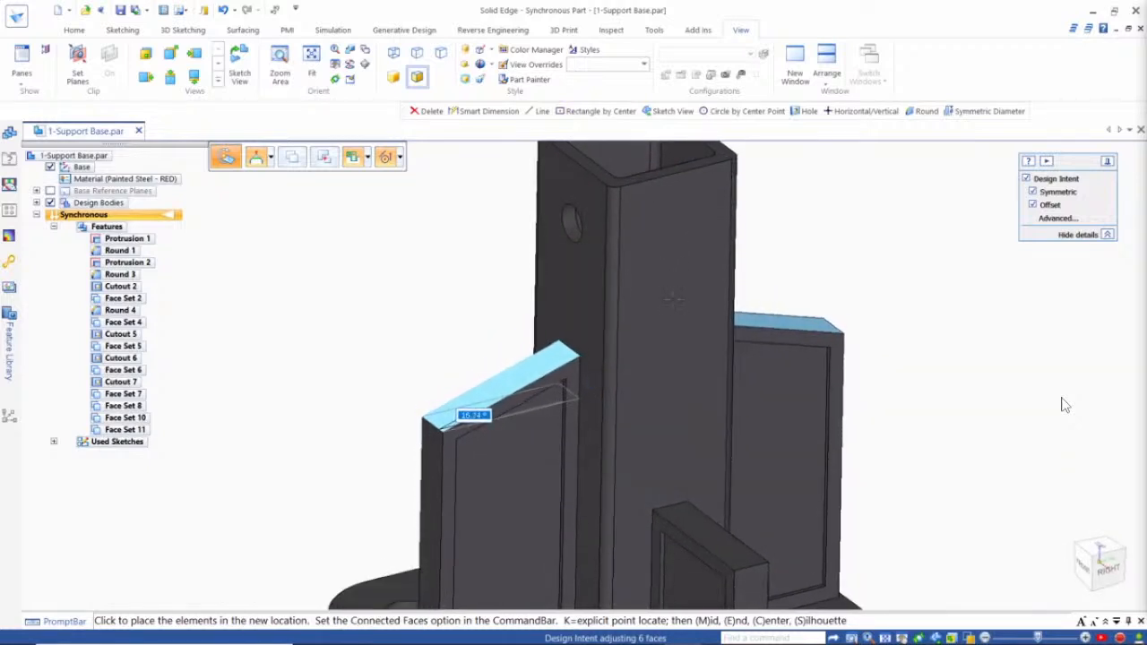
pyautogui.press('Escape')
# Move the two tall ribs' top faces down until they are level with the neighboring ribs' top faces.
pyautogui.scroll(-2, 589, 300)
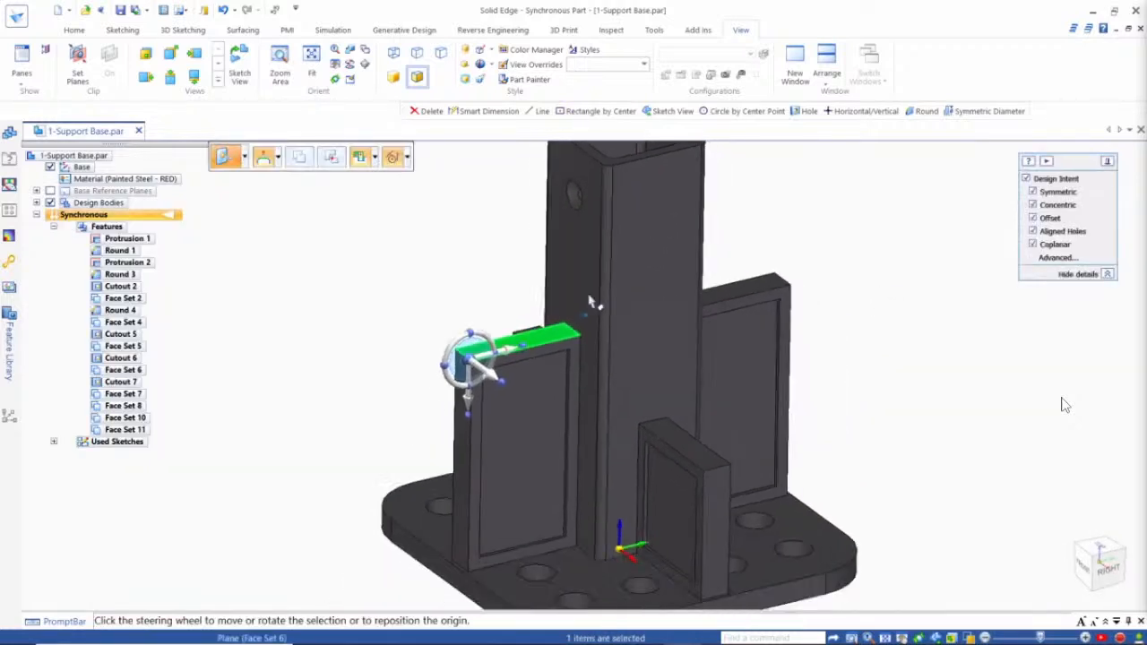
pyautogui.scroll(-1, 588, 300)
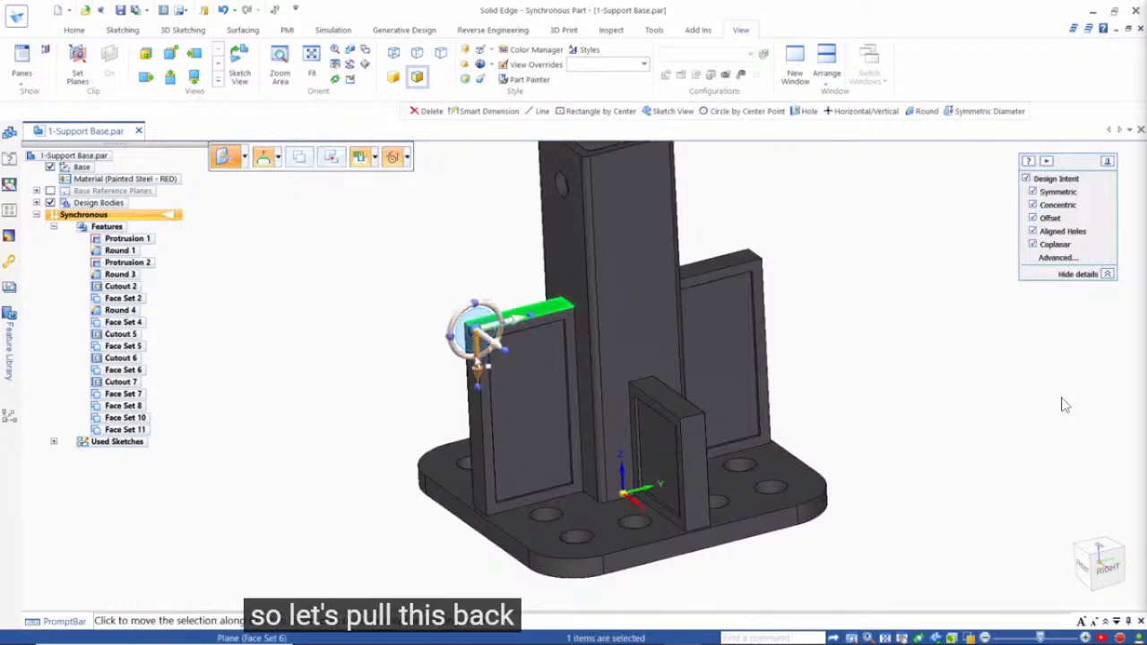
pyautogui.click(476, 364)
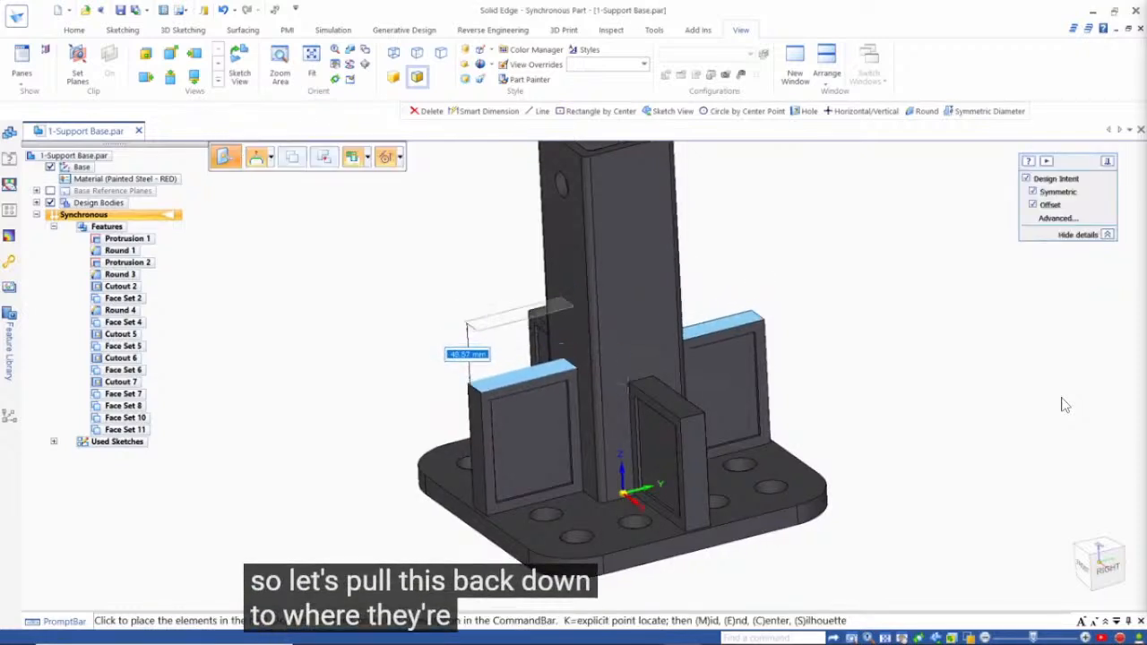
pyautogui.click(630, 383)
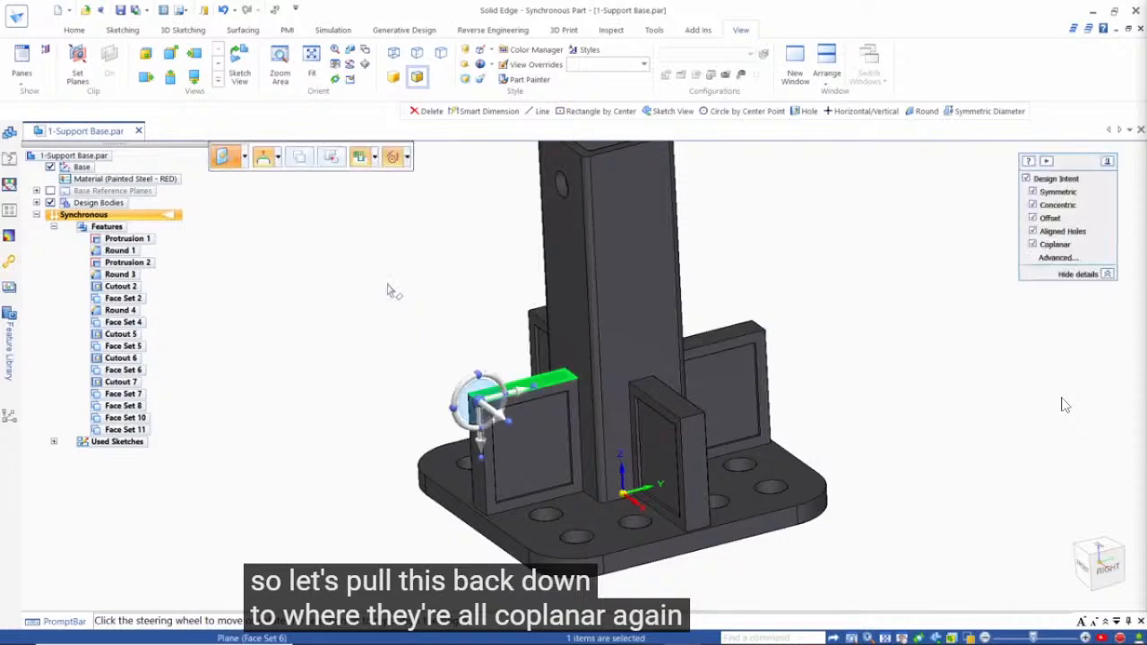
pyautogui.press('Escape')
# Disable Coplanar design intent and try moving the two rear ribs' top faces upward with Symmetric still on.
pyautogui.moveTo(387, 285); pyautogui.dragTo(370, 251, button='middle')
pyautogui.scroll(-2, 408, 266)
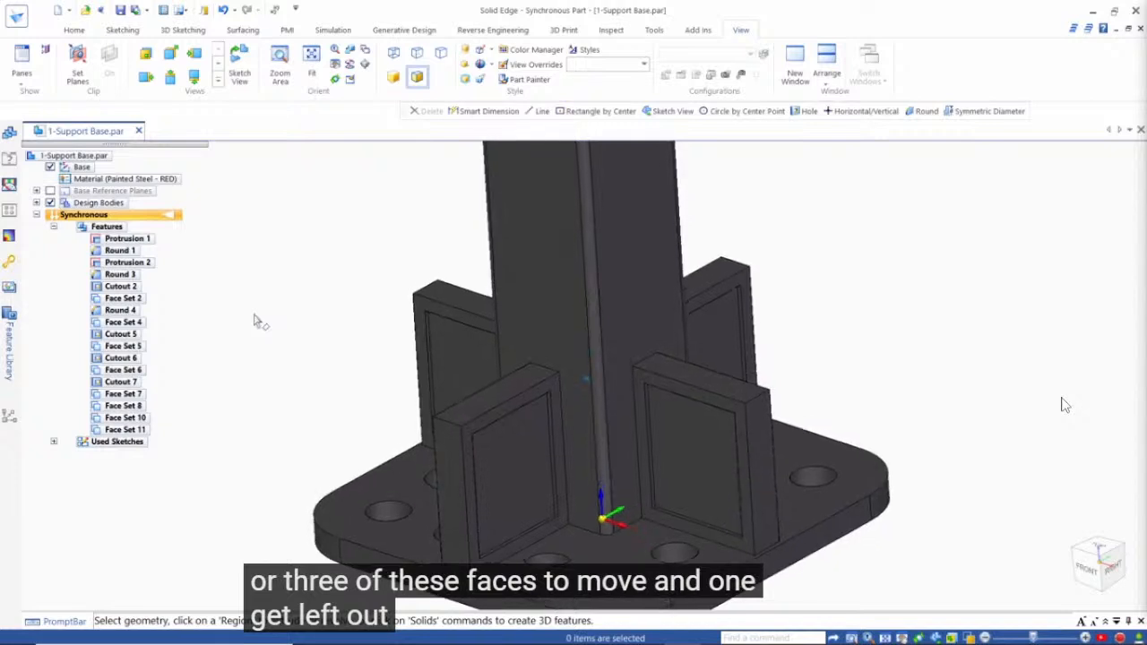
pyautogui.click(455, 310)
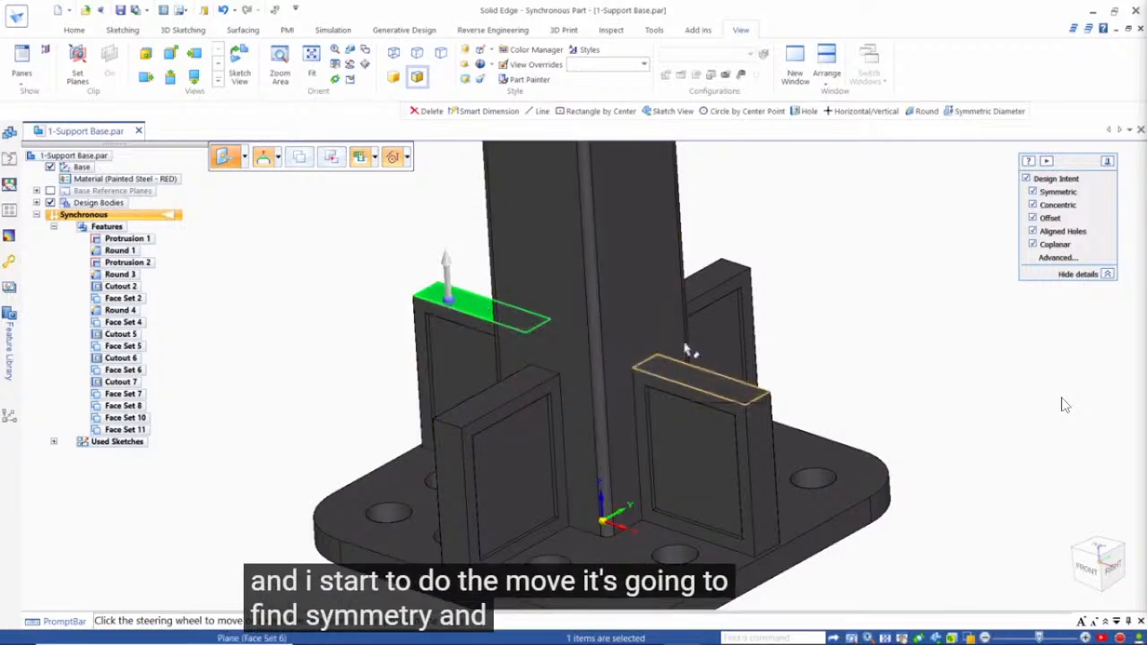
pyautogui.click(1032, 245)
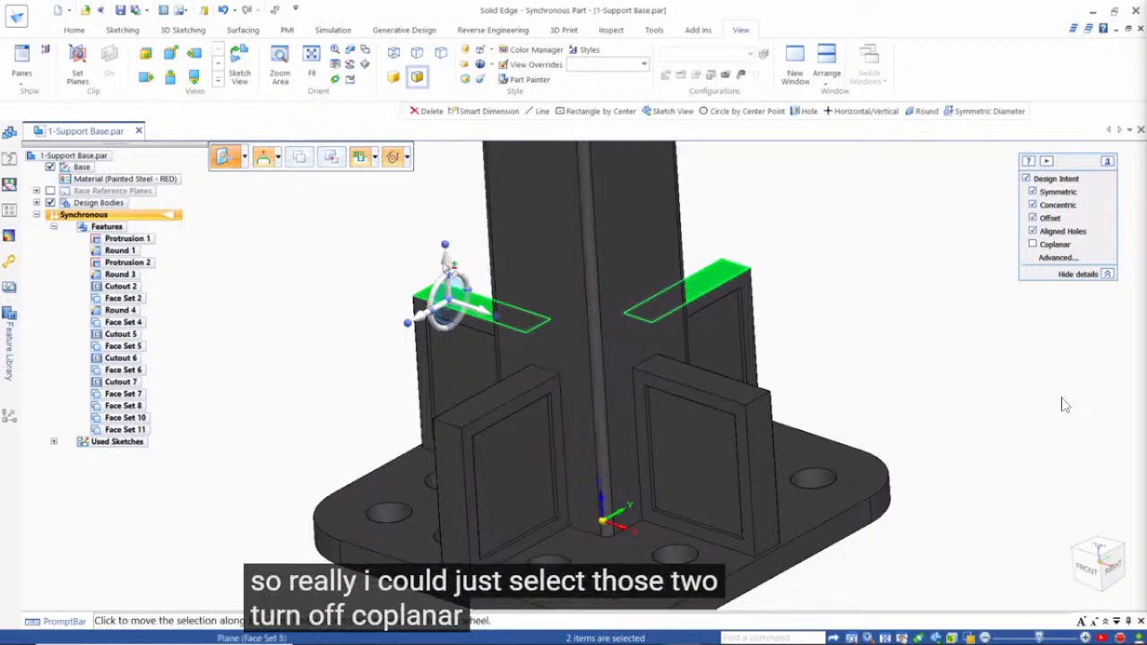
pyautogui.click(450, 274)
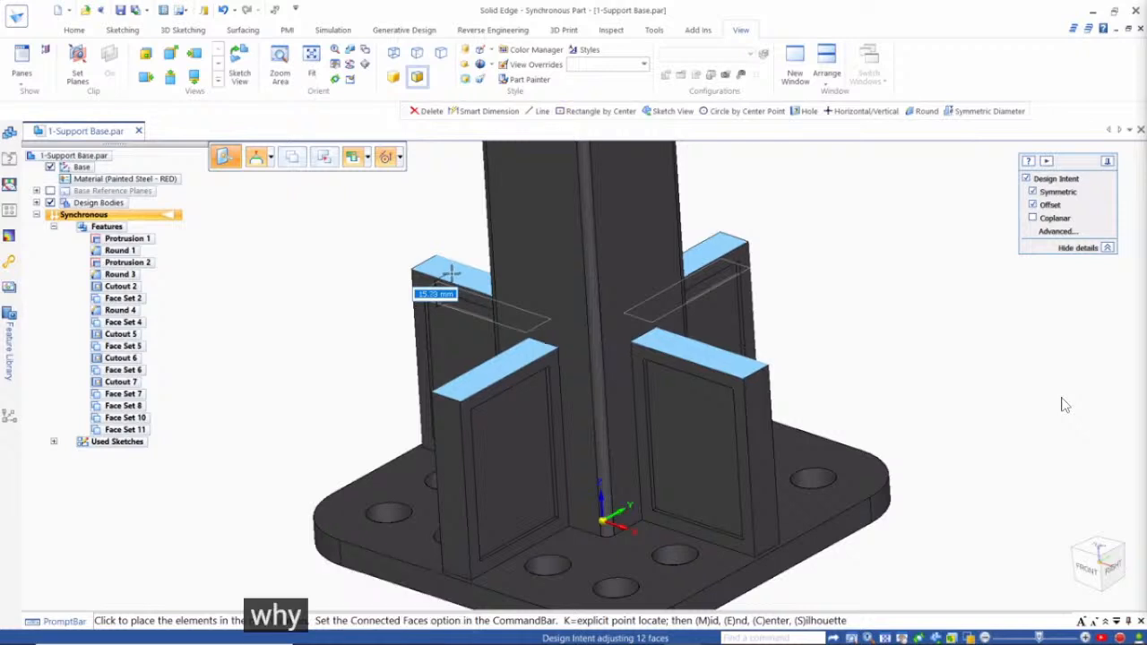
pyautogui.press('Escape')
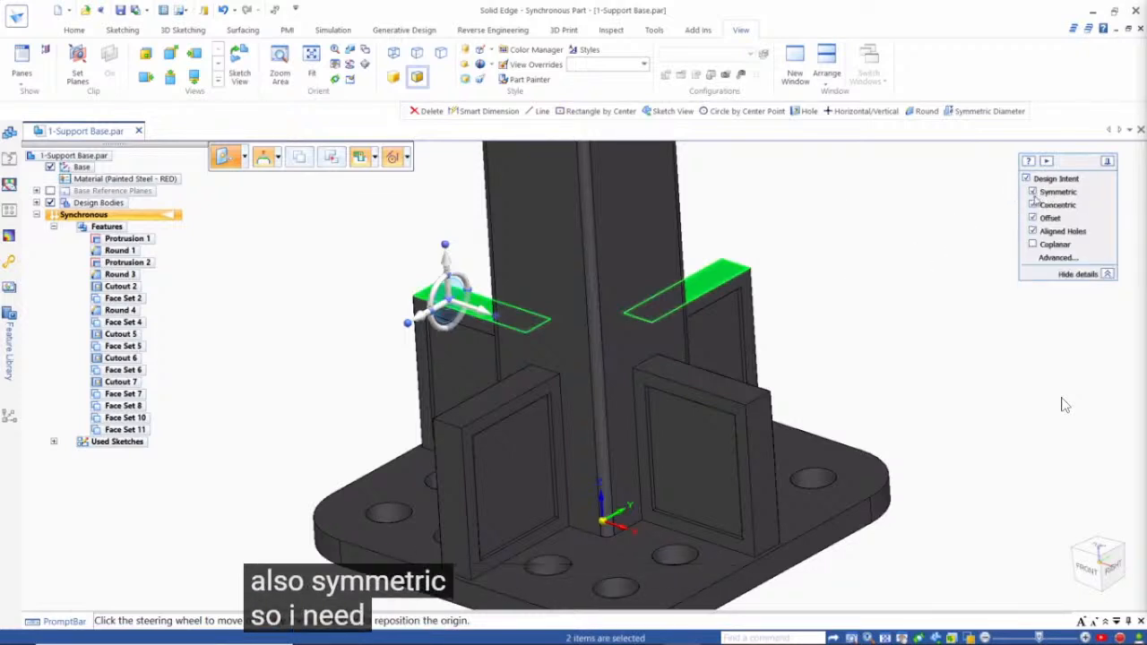
# With Symmetric design intent disabled, move three of the four ribs' top faces up about 47 mm as one selection.
pyautogui.click(1032, 191)
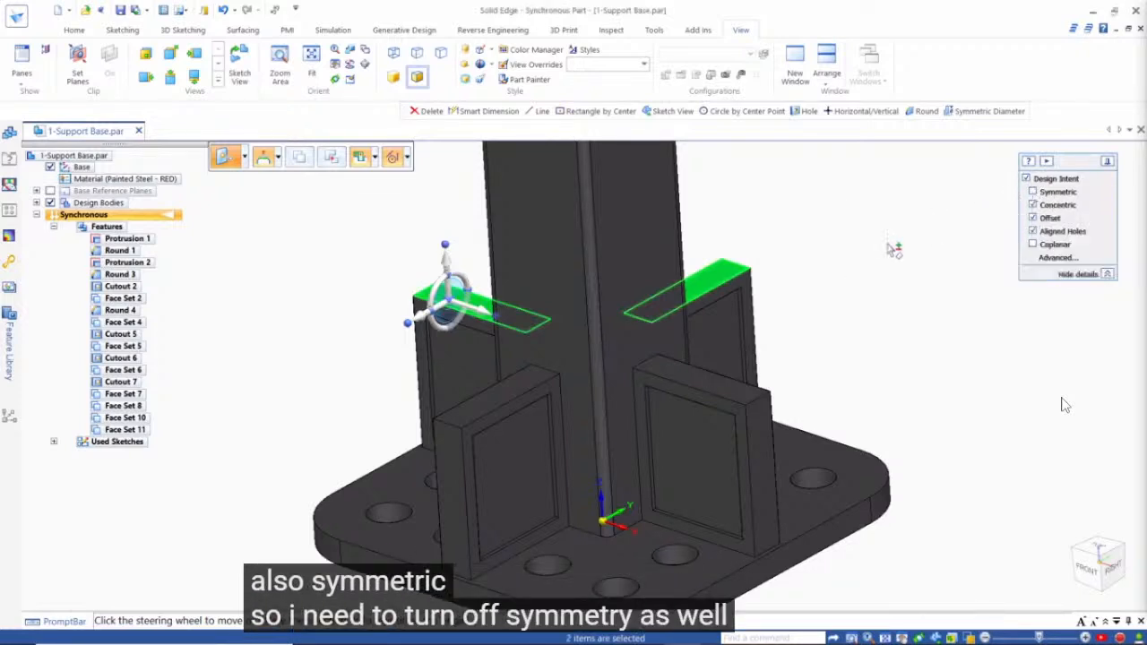
pyautogui.keyDown('ctrl'); pyautogui.click(694, 386); pyautogui.keyUp('ctrl')
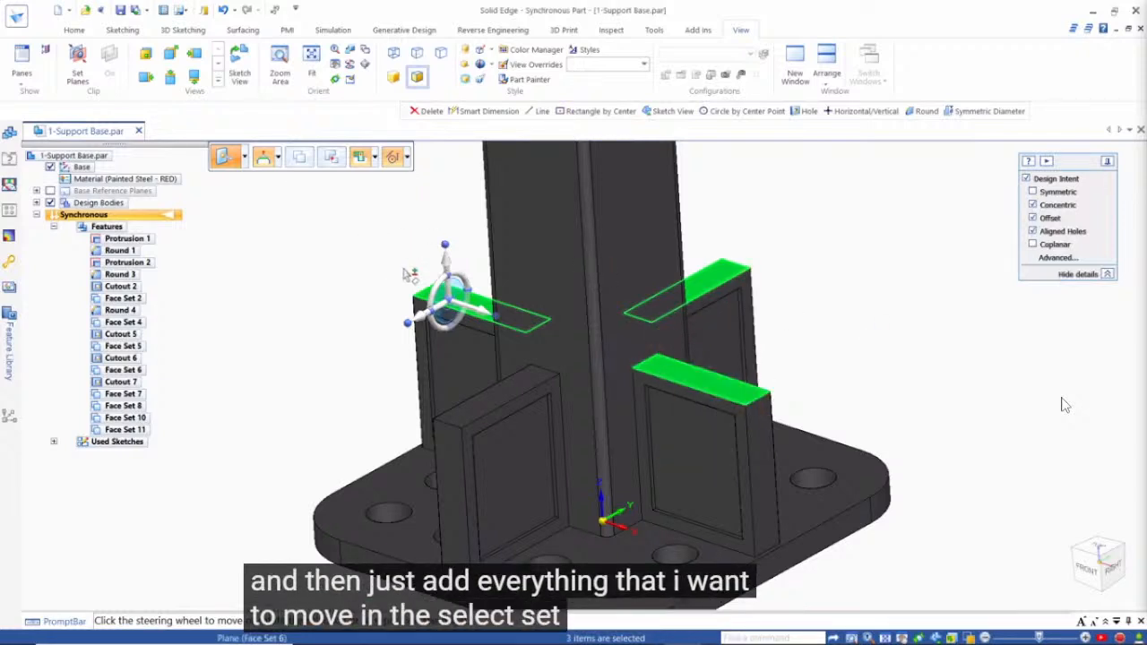
pyautogui.click(445, 264)
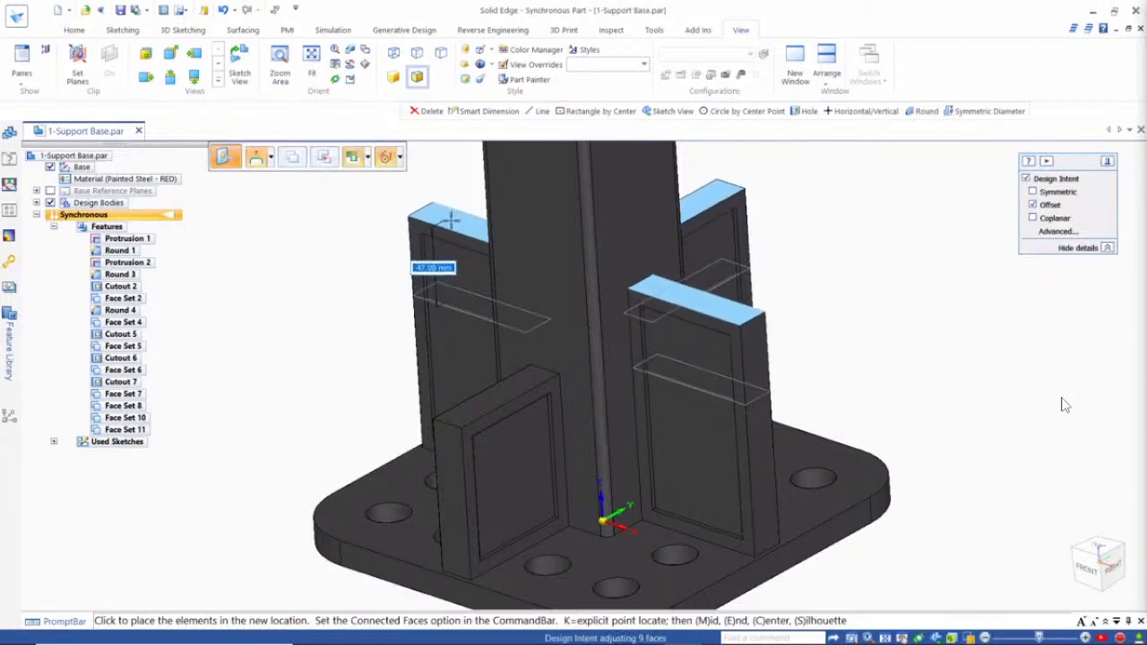
pyautogui.click(449, 219)
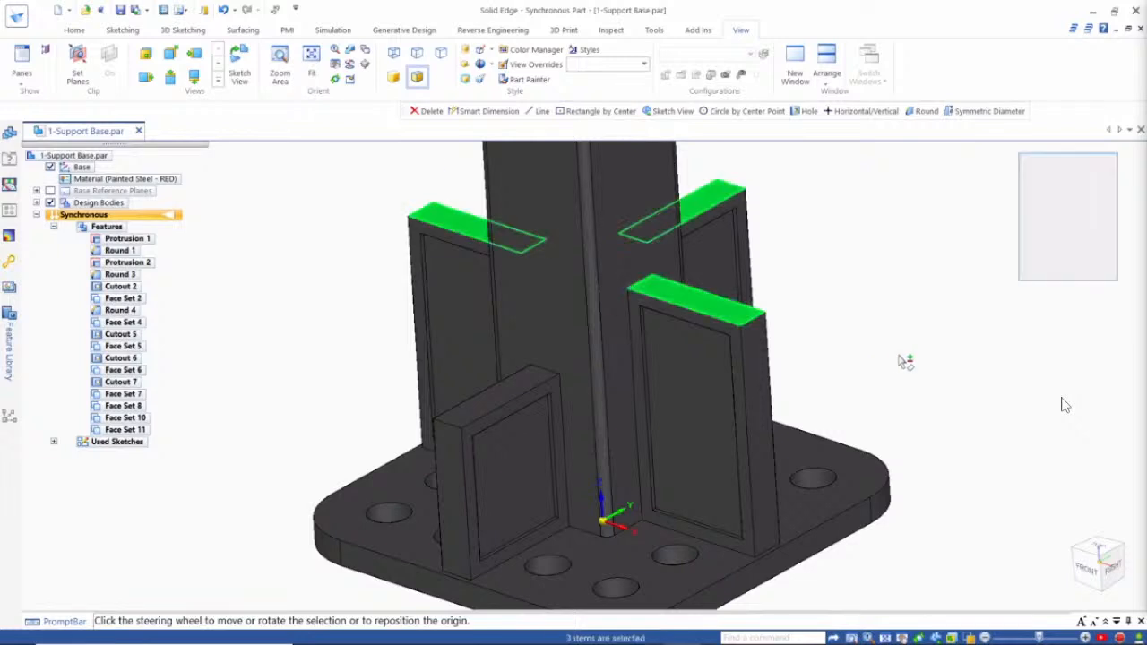
pyautogui.press('Escape')
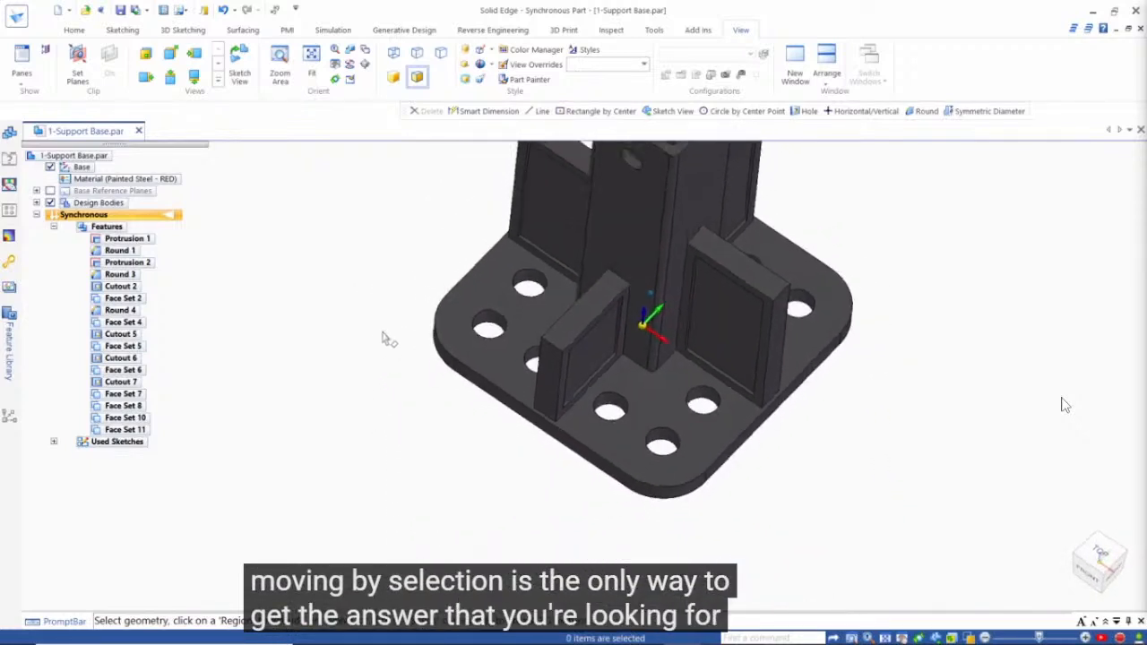
# Dimension the spacing between the two corner holes along the base plate's front edge.
pyautogui.click(73, 30)
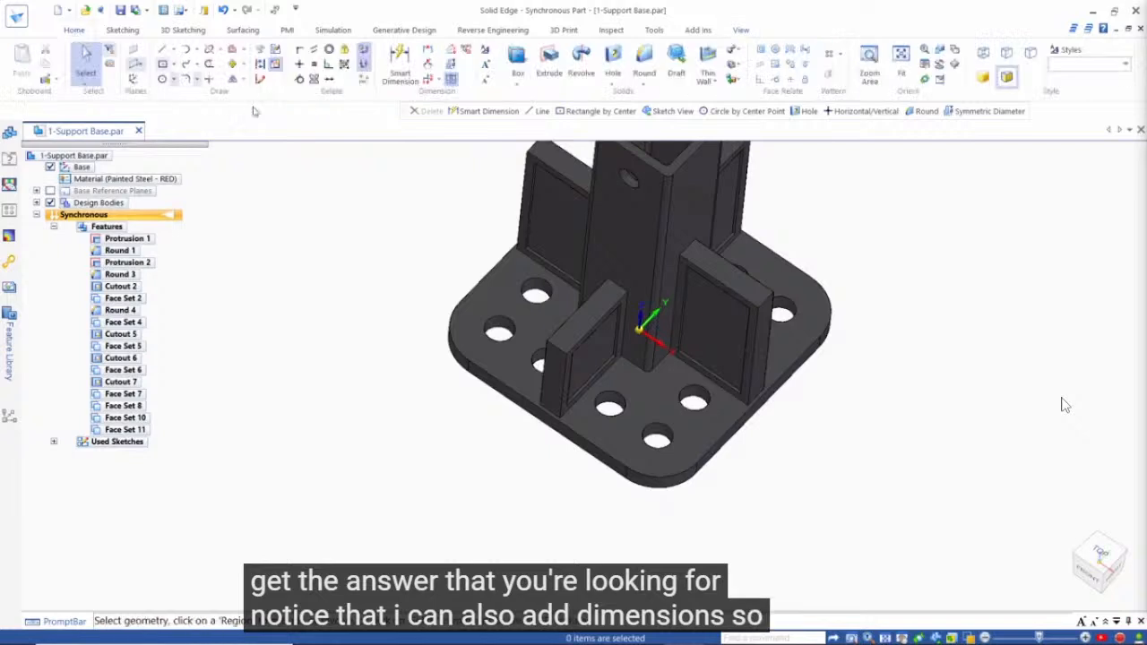
pyautogui.click(400, 65)
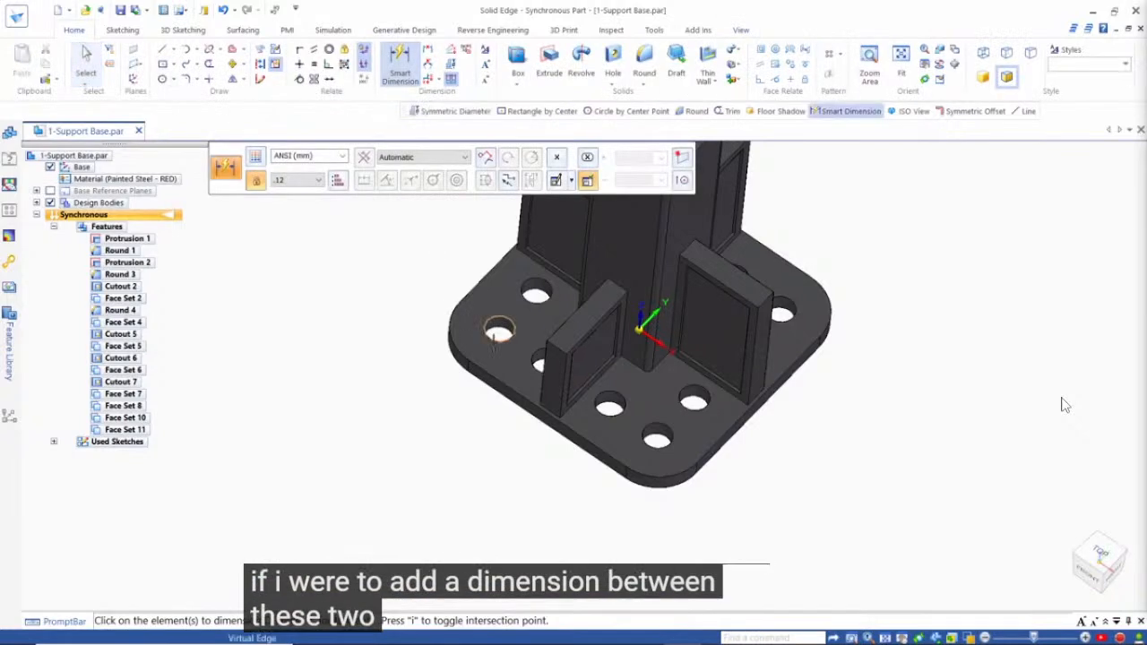
pyautogui.click(506, 335)
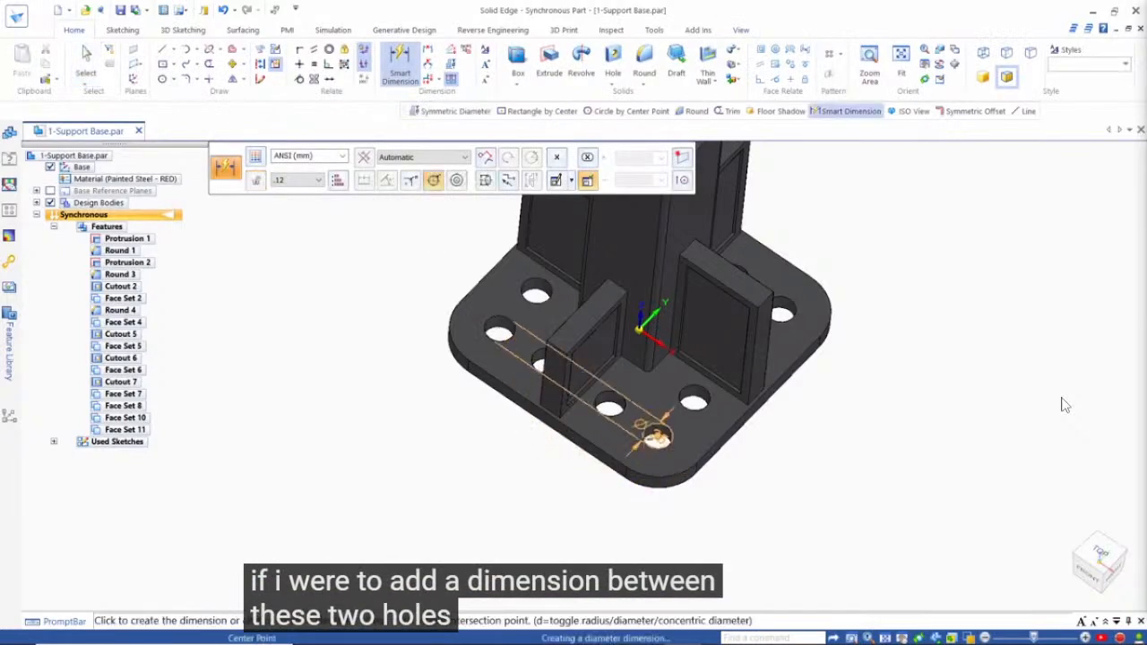
pyautogui.click(656, 437)
pyautogui.click(451, 505)
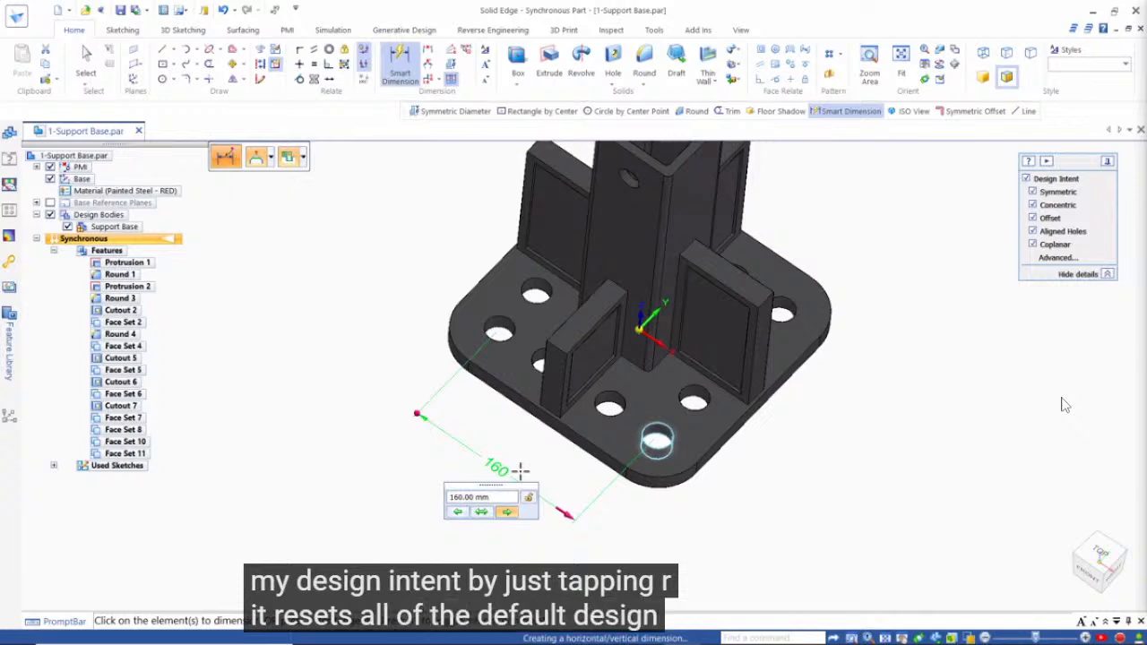
# Set the corner-hole spacing dimension to 176 mm, moving both holes outward with all default design intent relationships on.
pyautogui.click(482, 499)
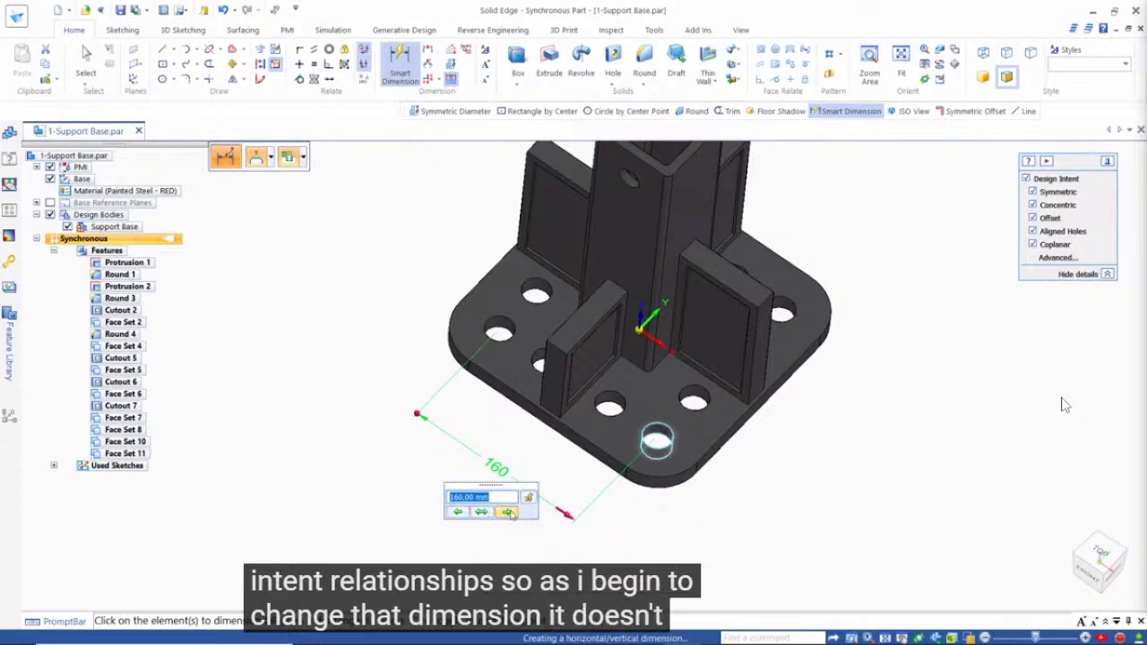
pyautogui.click(455, 513)
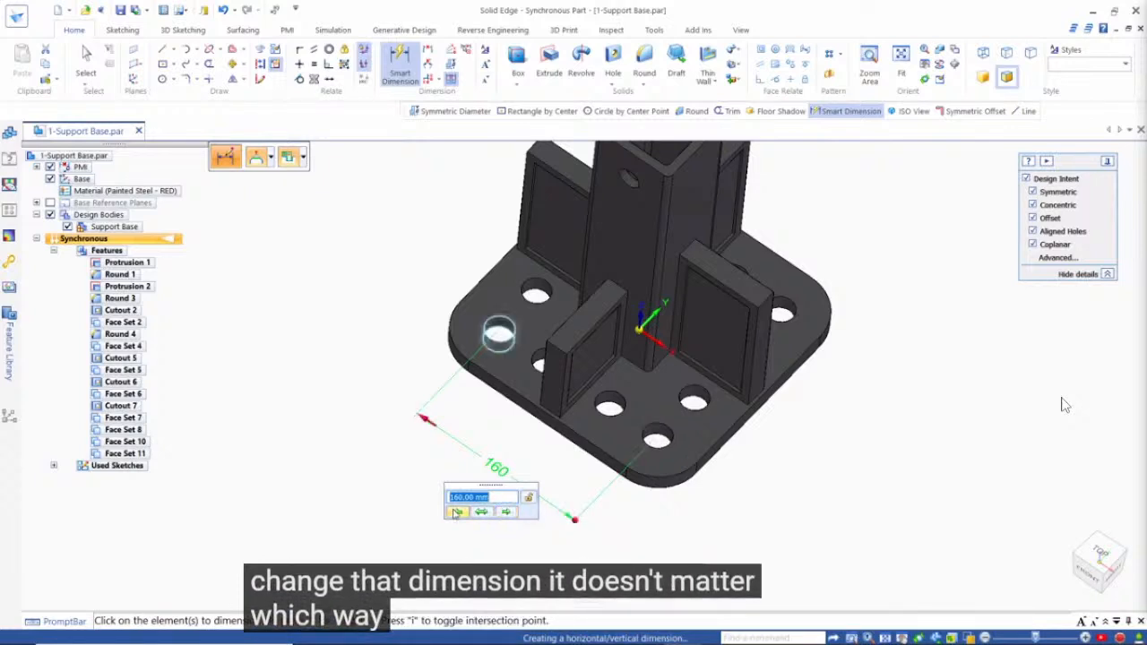
pyautogui.click(507, 512)
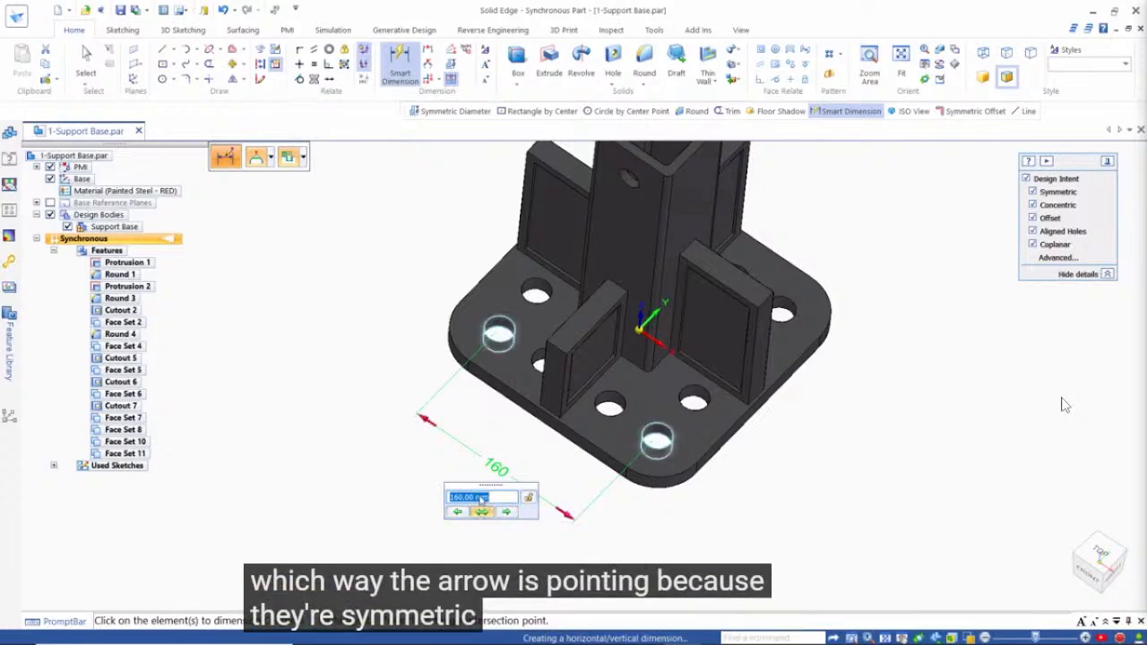
pyautogui.scroll(17, 480, 499)
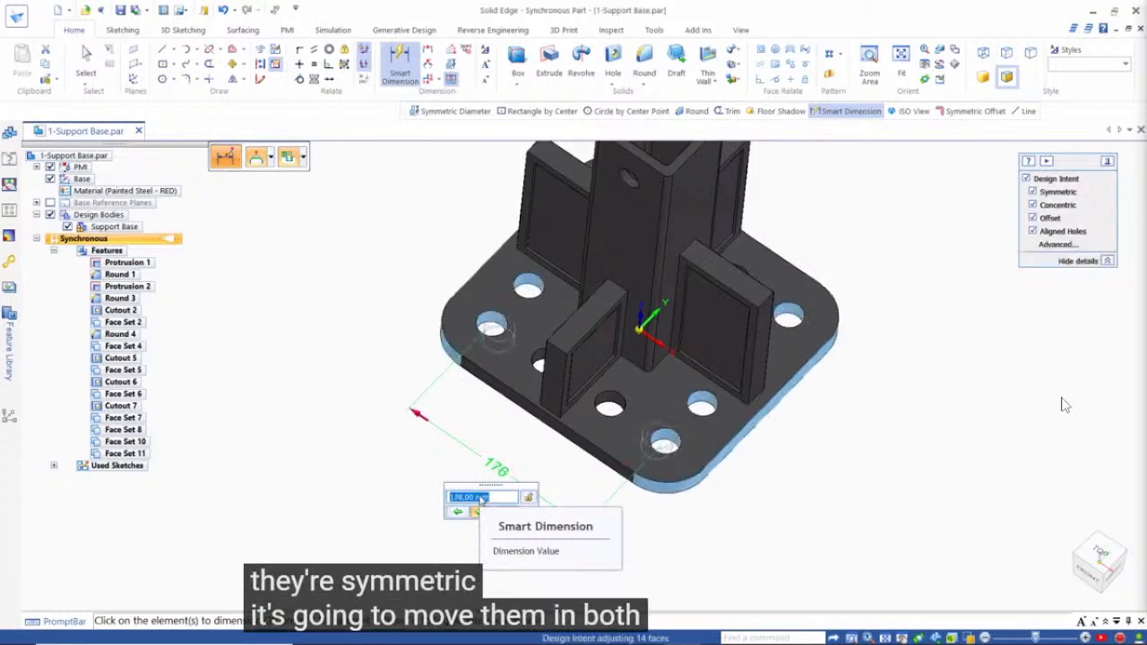
pyautogui.scroll(15, 480, 499)
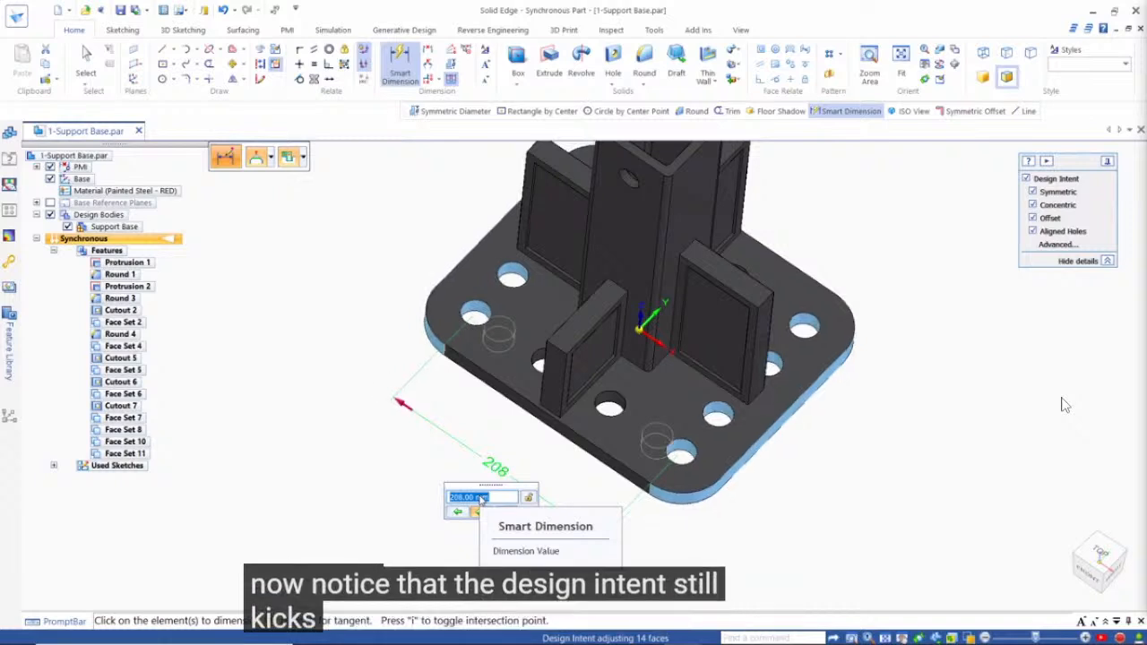
pyautogui.scroll(4, 480, 499)
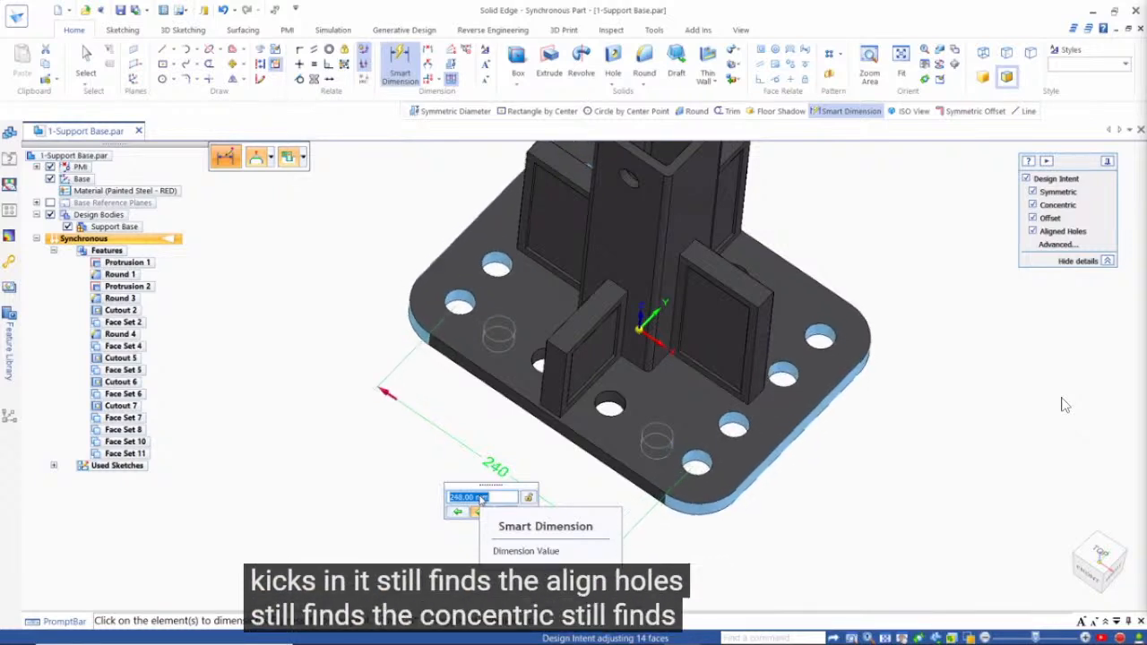
pyautogui.scroll(-20, 480, 499)
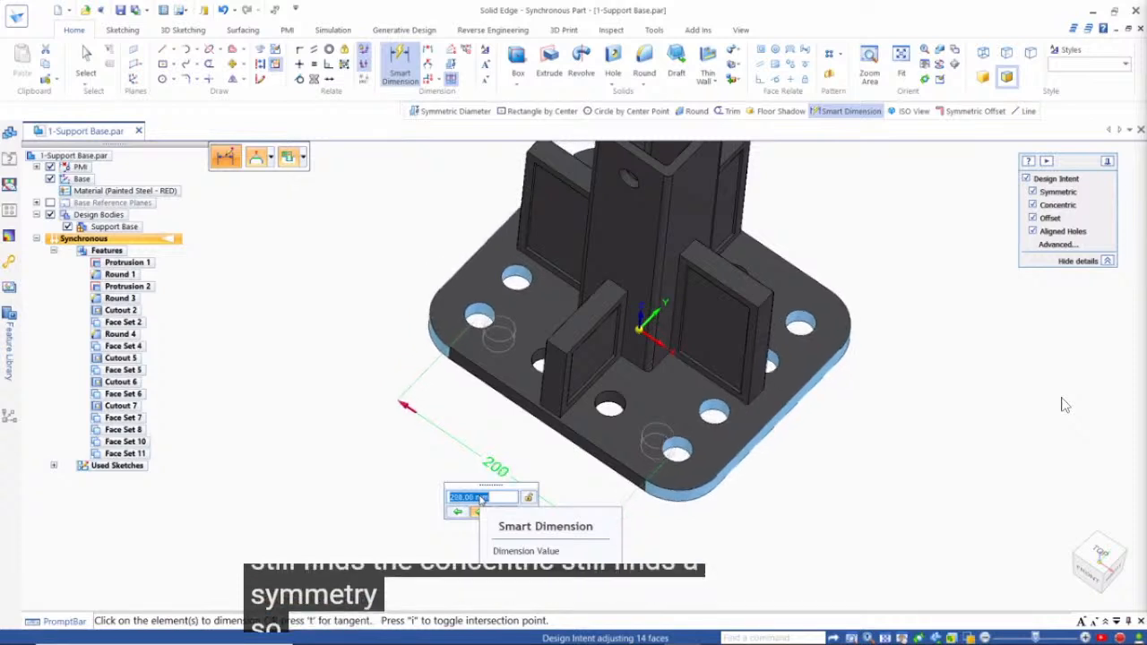
pyautogui.scroll(-8, 481, 499)
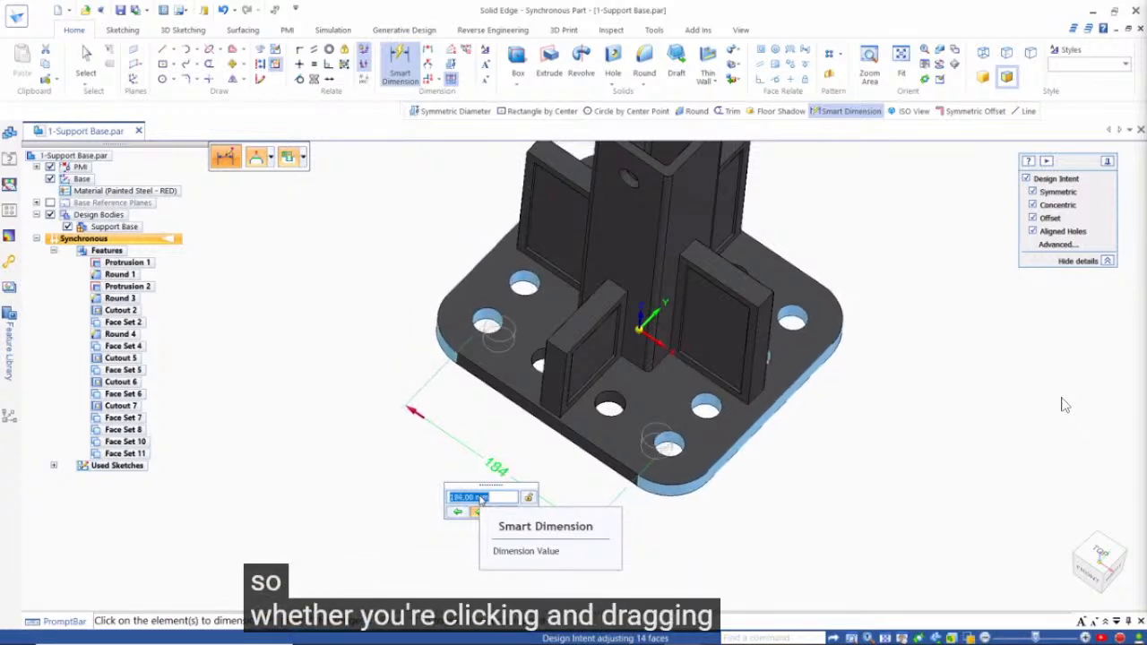
pyautogui.scroll(-4, 482, 499)
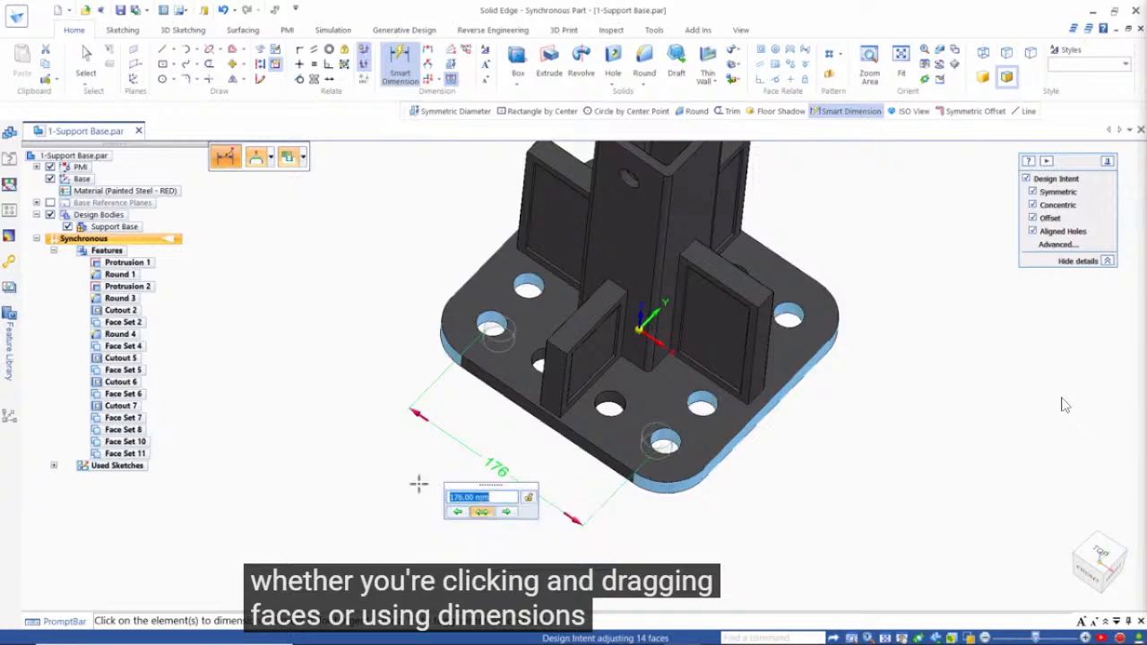
pyautogui.click(373, 492)
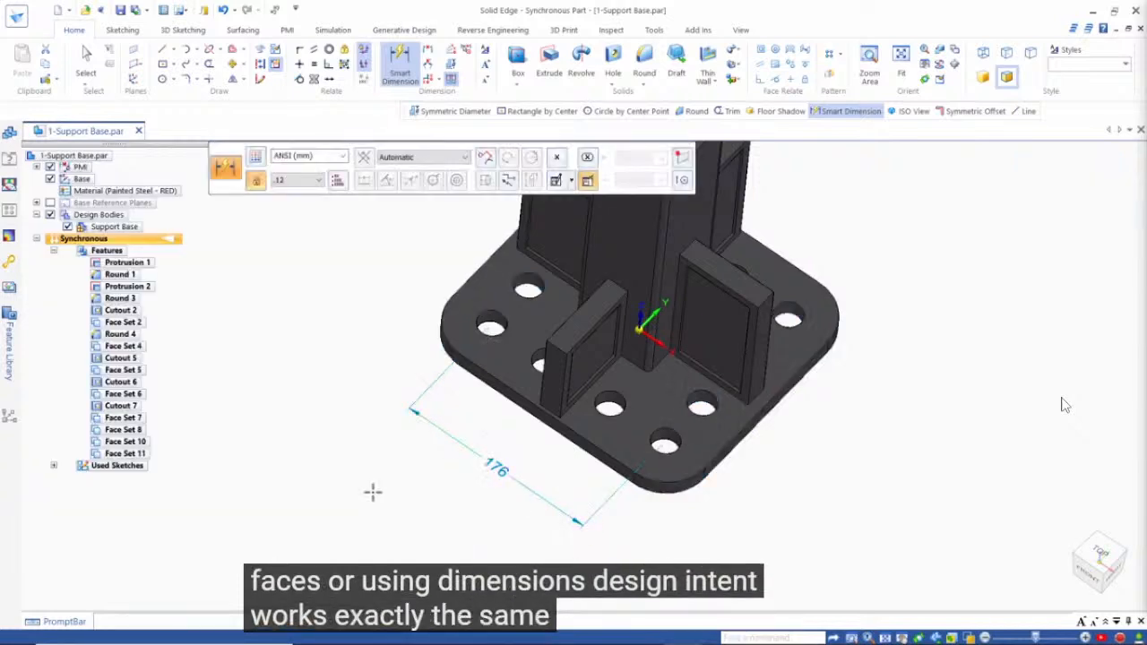
pyautogui.press('Escape')
# Switch to the PowerPoint slide show at the Face Relate slide.
pyautogui.hotkey('alt', 'Tab')
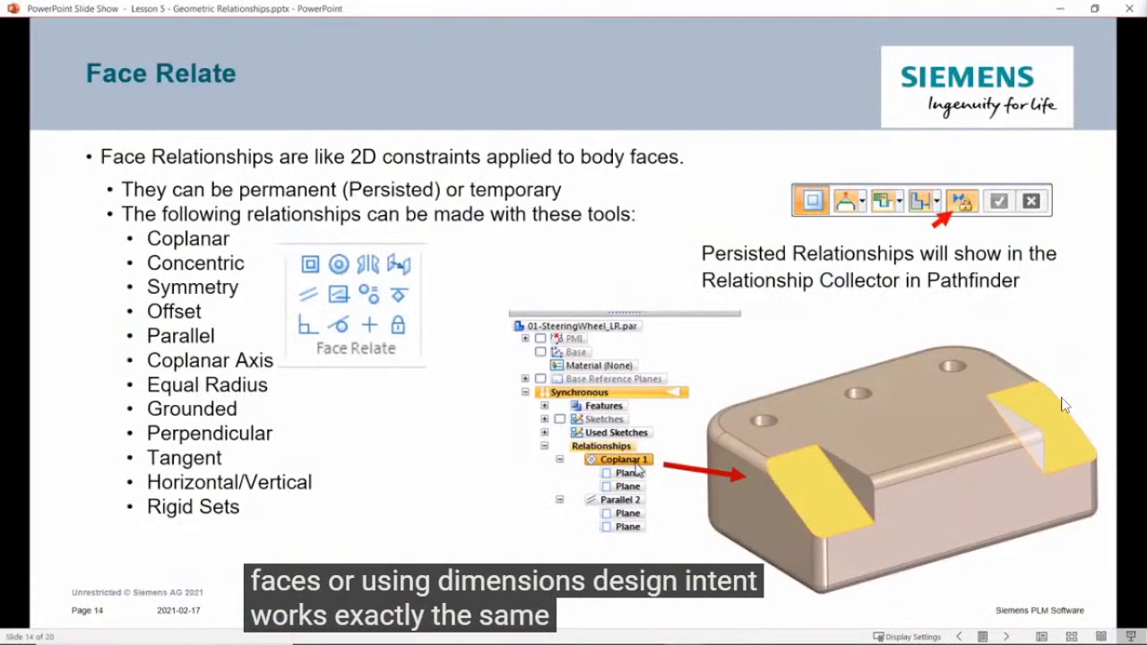
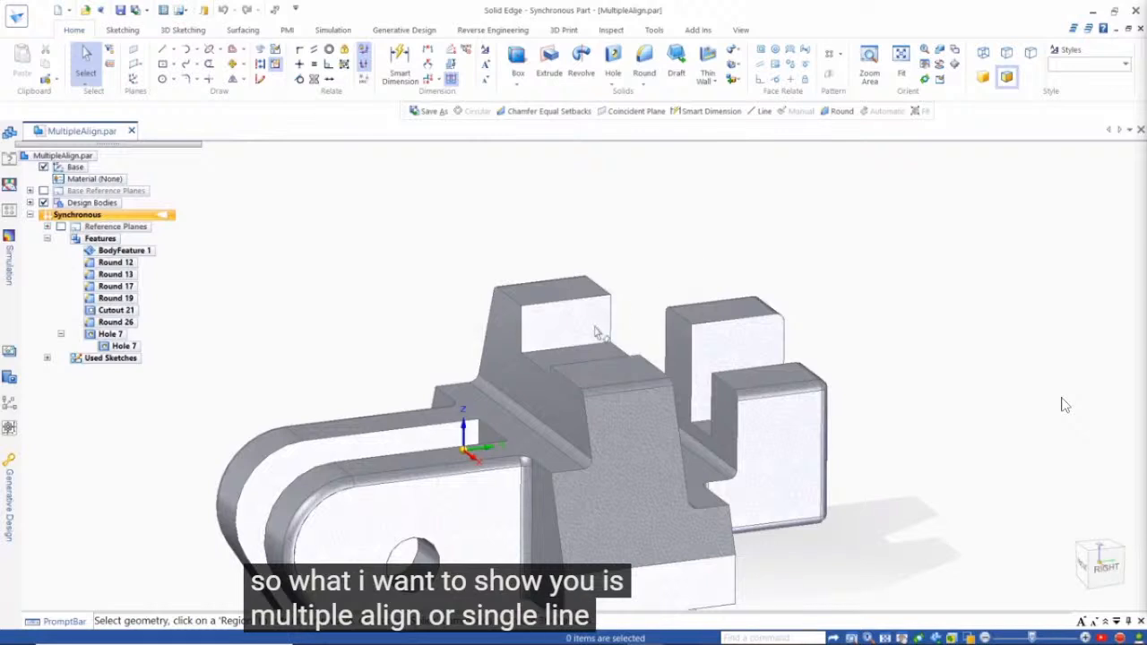
# Try making the three lower blocks' top faces coplanar with the tallest block's top face using Multiple Align, and undo the alignment.
pyautogui.click(622, 368)
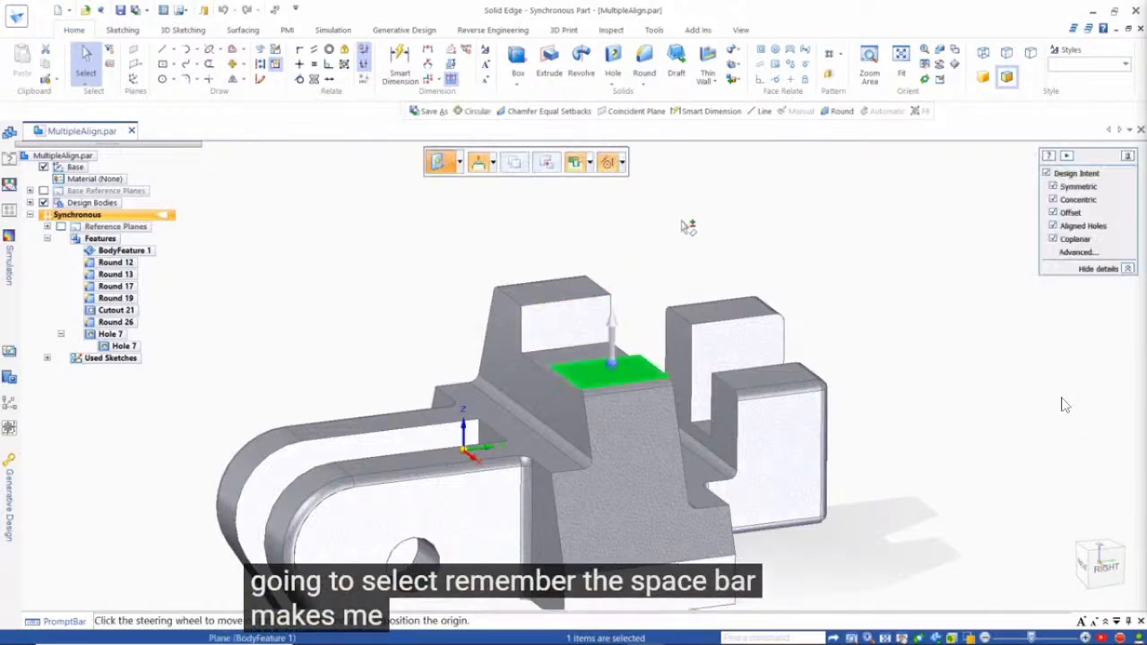
pyautogui.click(730, 310)
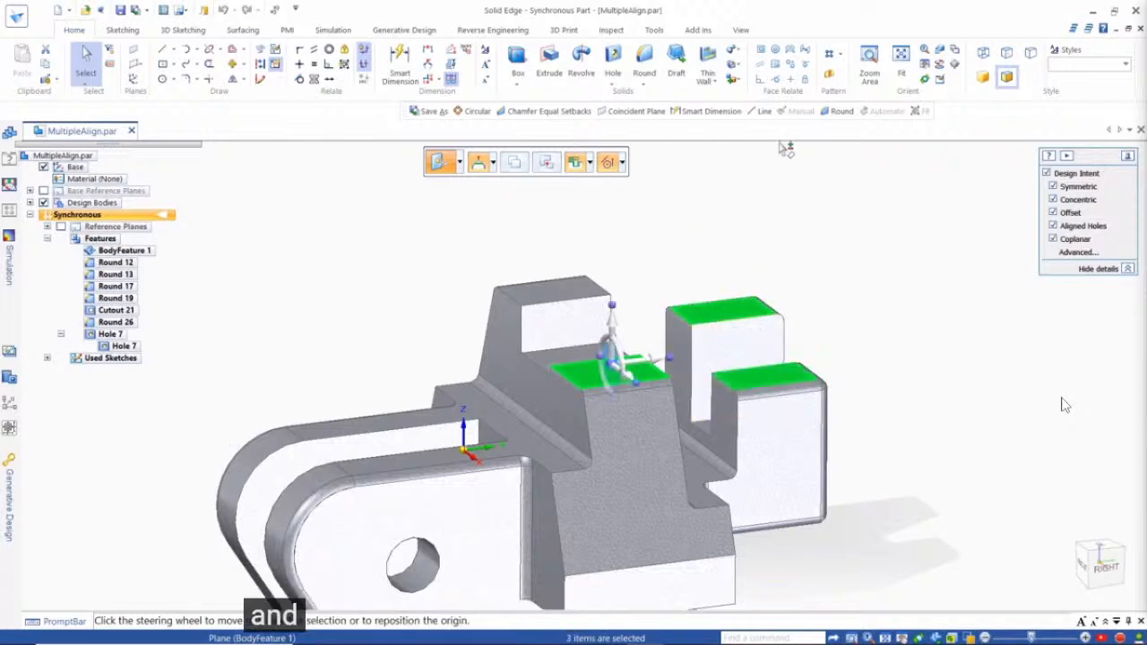
pyautogui.click(761, 50)
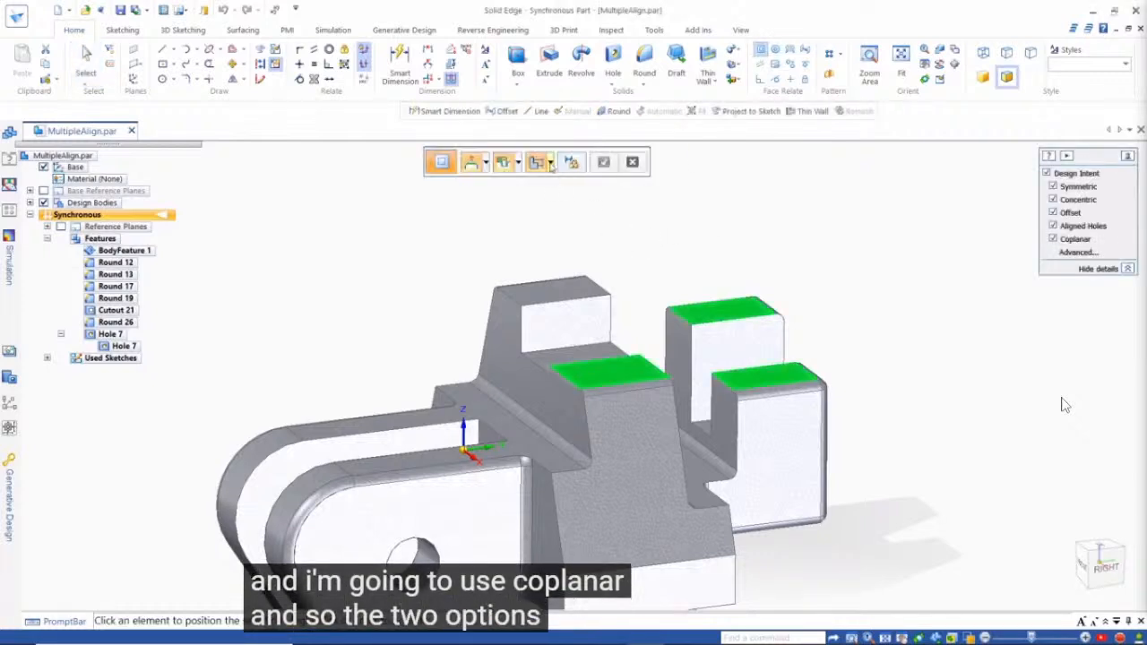
pyautogui.click(550, 163)
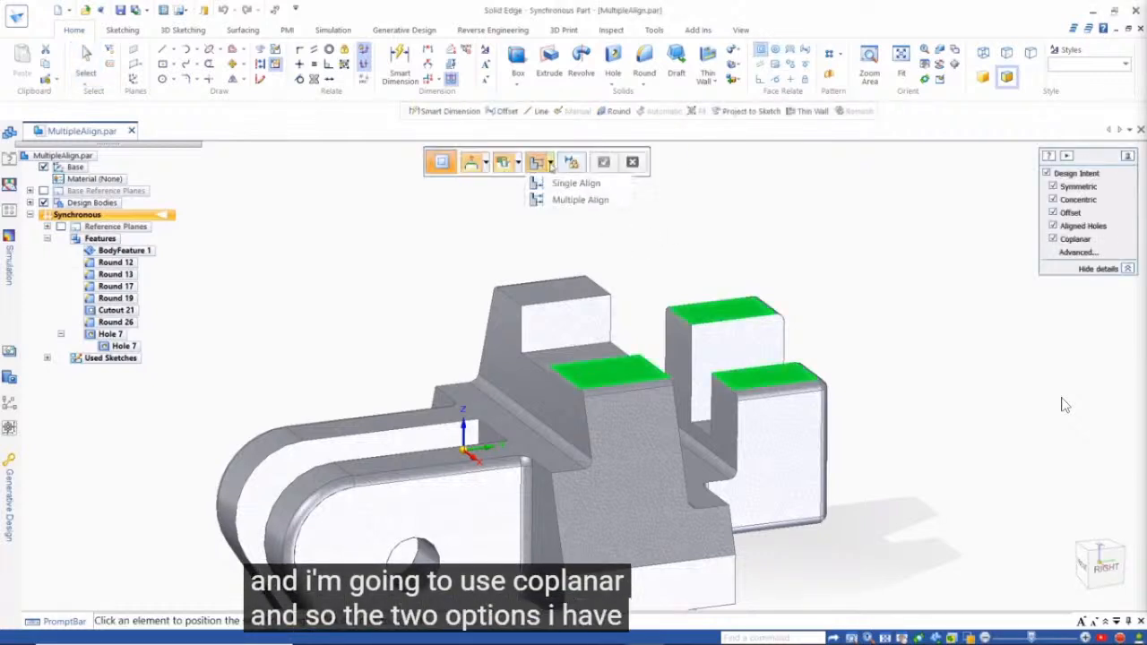
pyautogui.click(573, 200)
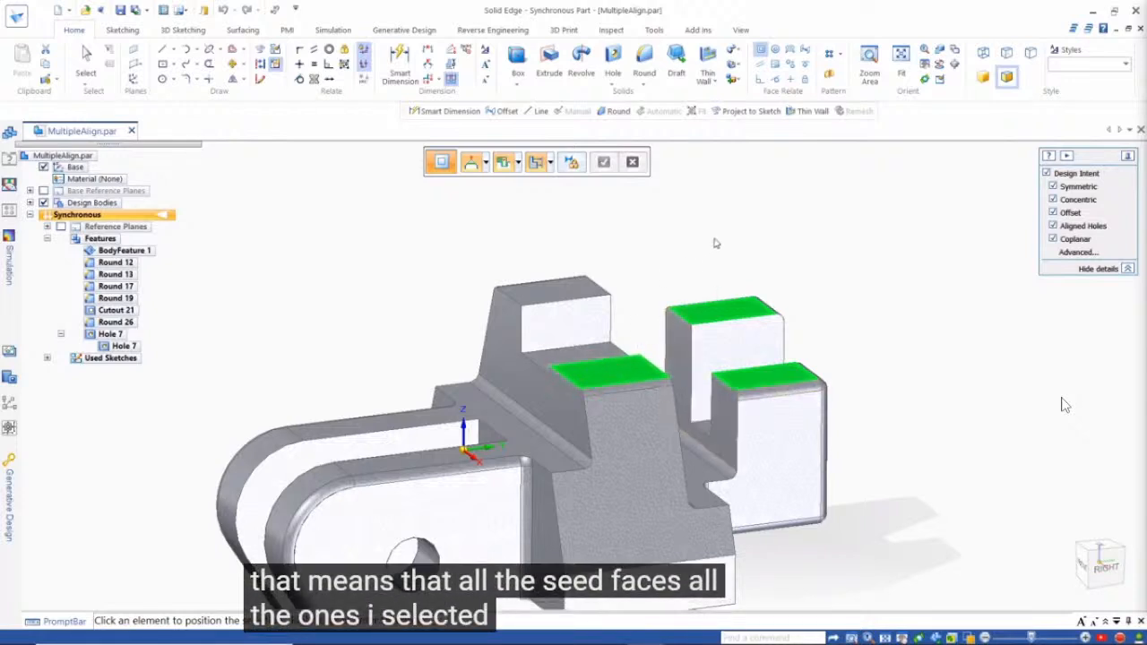
pyautogui.click(570, 293)
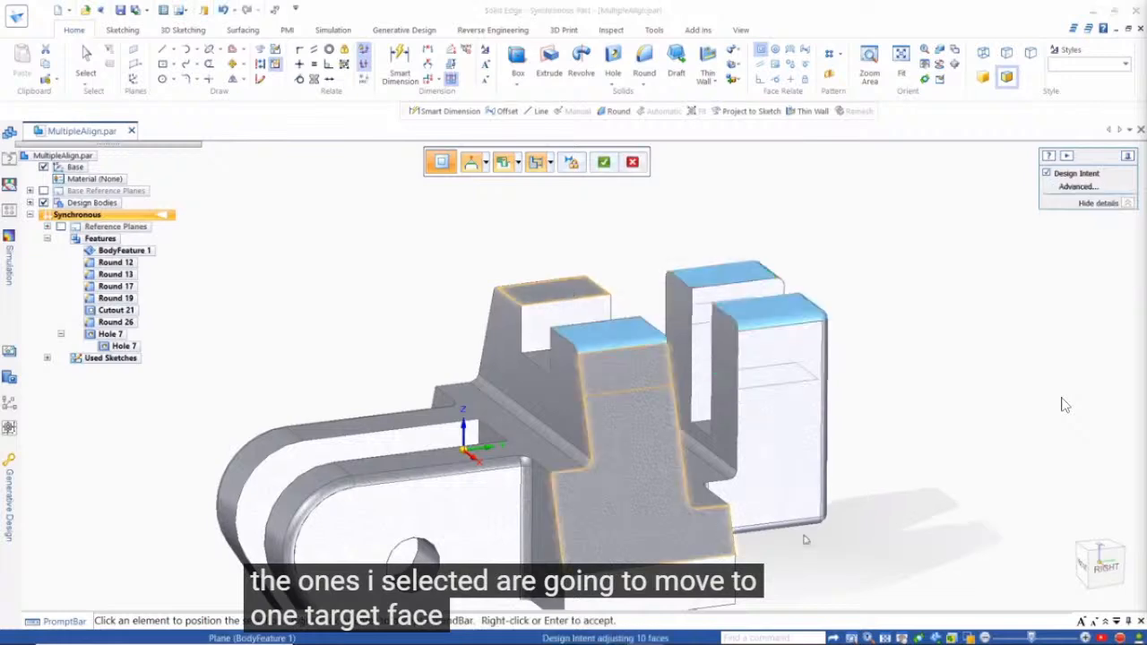
pyautogui.moveTo(946, 533)
pyautogui.mouseDown(button='middle')
pyautogui.moveTo(909, 478)
pyautogui.moveTo(940, 476)
pyautogui.moveTo(950, 547)
pyautogui.mouseUp(button='middle')
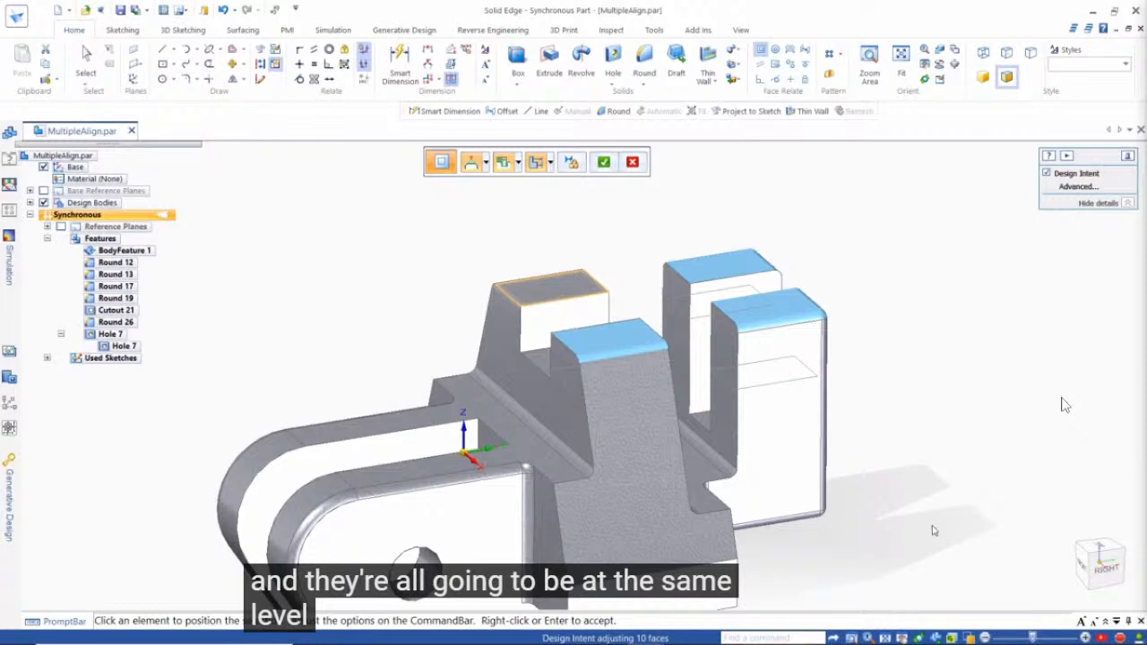
pyautogui.rightClick(932, 529)
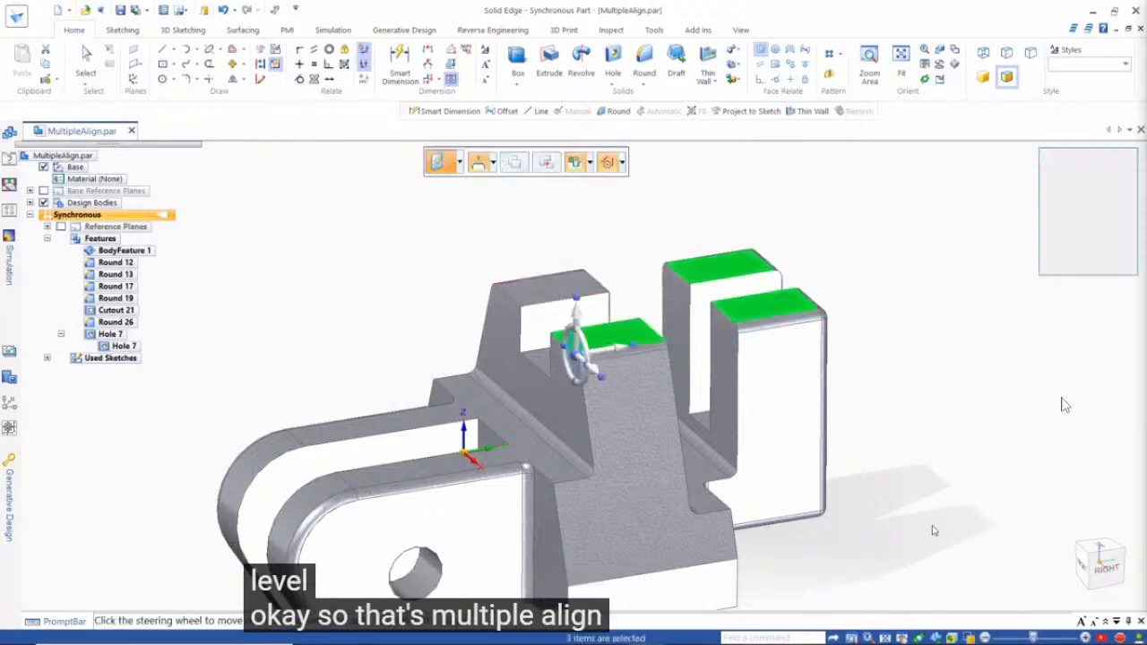
pyautogui.hotkey('ctrl', 'z')
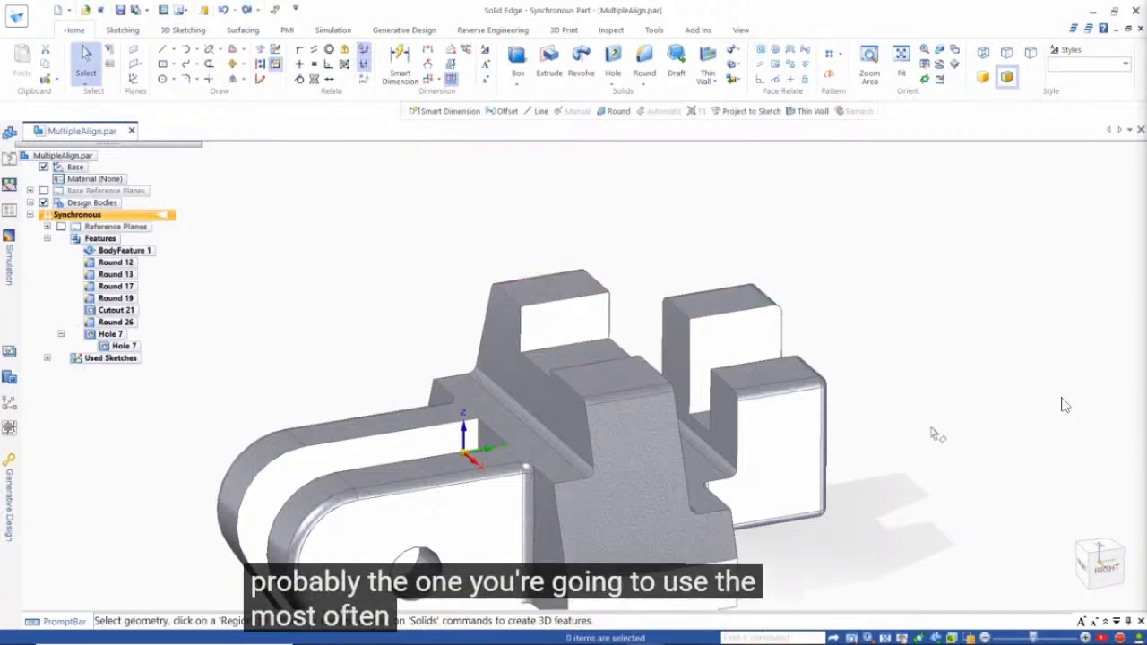
# Start a Coplanar relationship on the three lower blocks' top faces with the alignment option set to Single Align.
pyautogui.moveTo(932, 430); pyautogui.dragTo(909, 410, button='middle')
pyautogui.scroll(1, 908, 410)
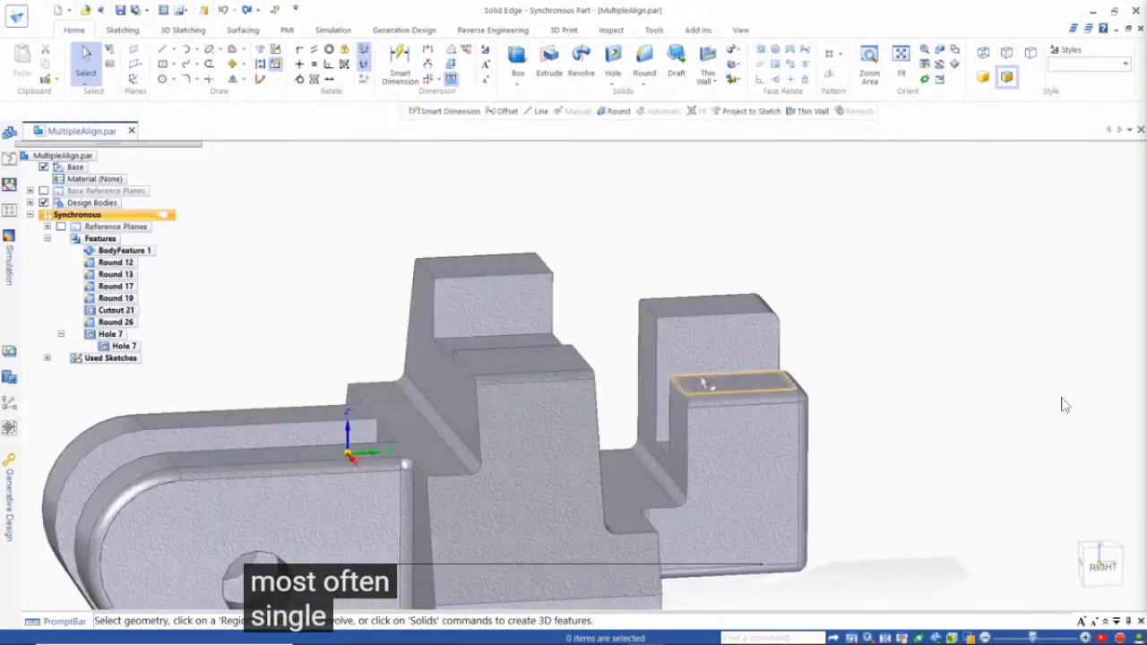
pyautogui.click(567, 363)
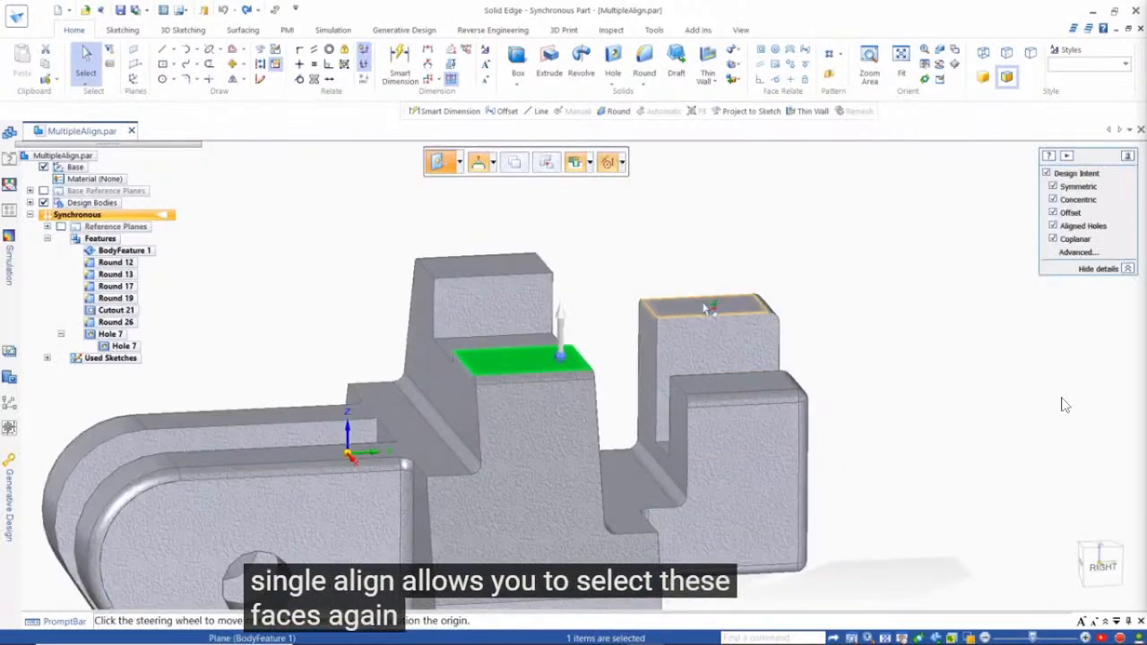
pyautogui.click(721, 388)
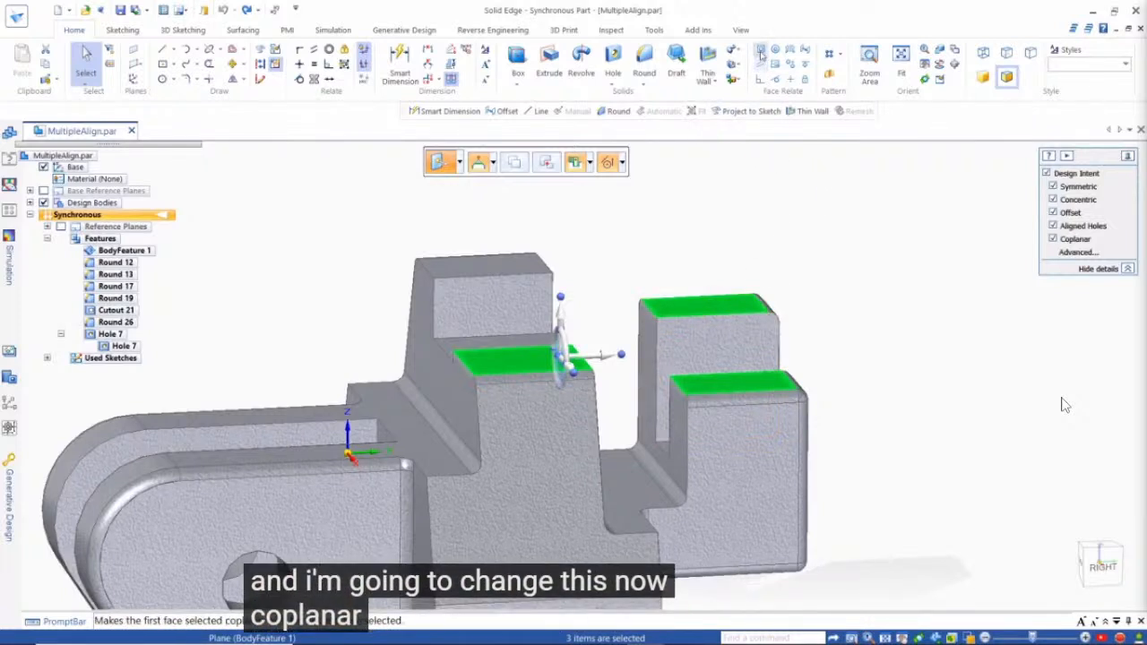
pyautogui.click(760, 50)
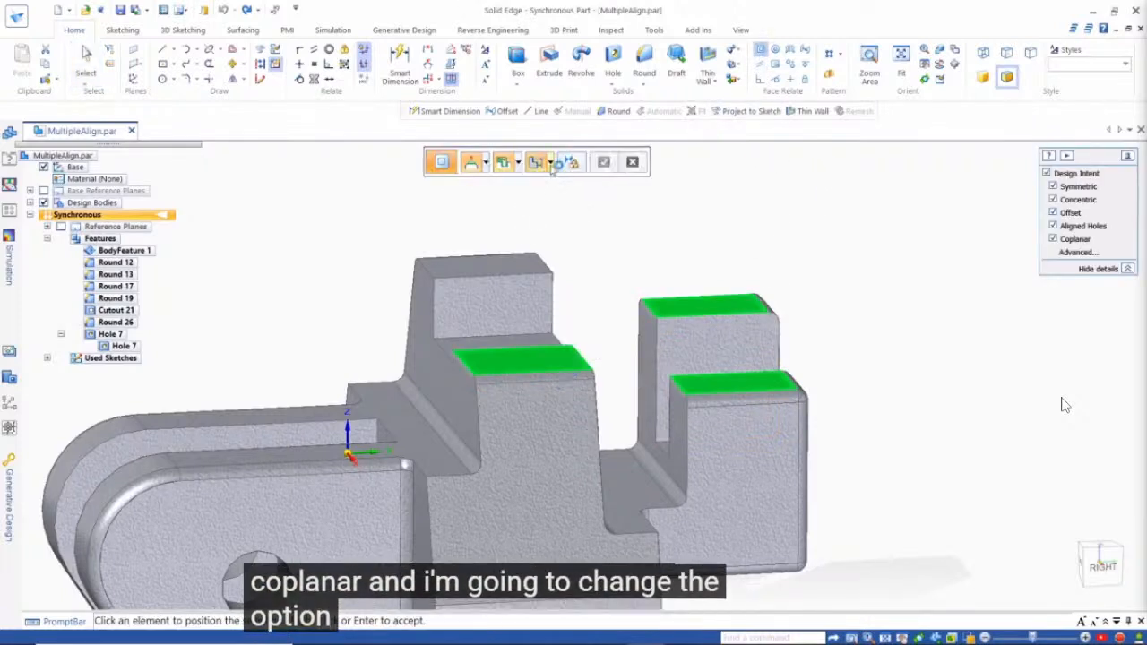
pyautogui.click(557, 184)
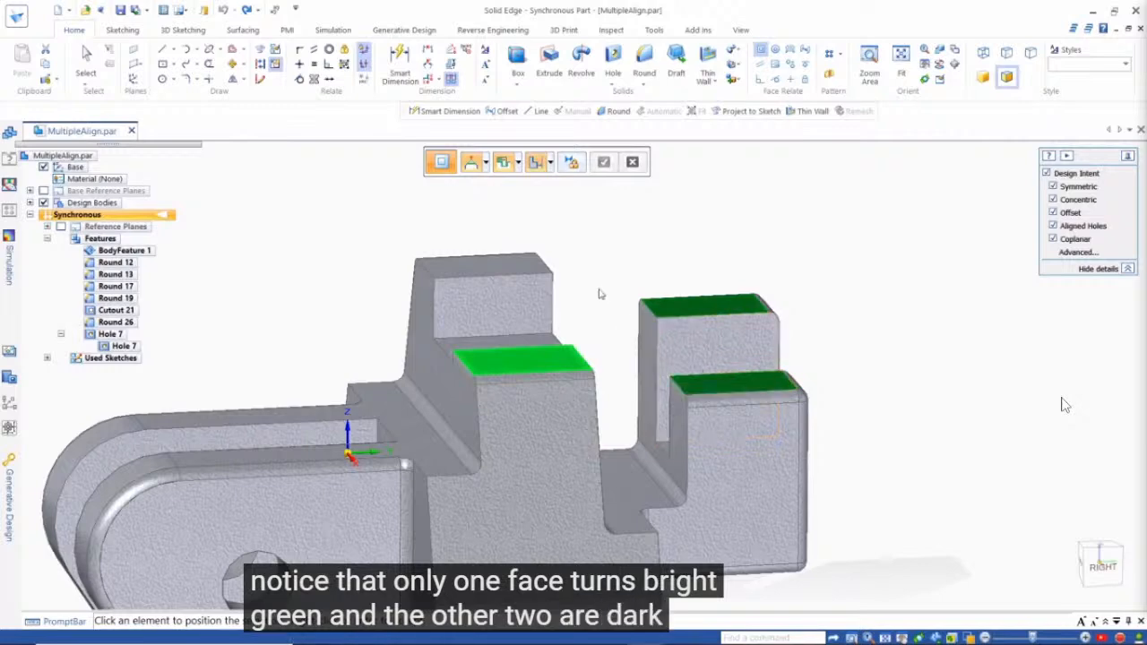
pyautogui.moveTo(640, 266)
pyautogui.mouseDown(button='middle')
pyautogui.moveTo(658, 245)
pyautogui.moveTo(654, 272)
pyautogui.moveTo(632, 259)
pyautogui.mouseUp(button='middle')
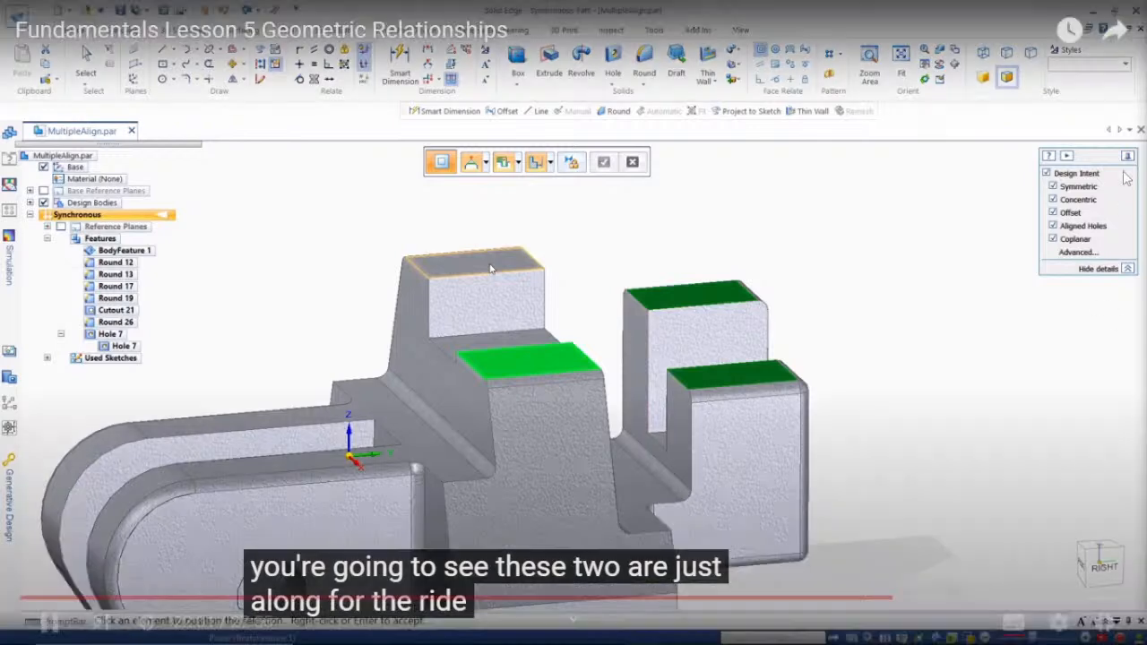
pyautogui.click(720, 345)
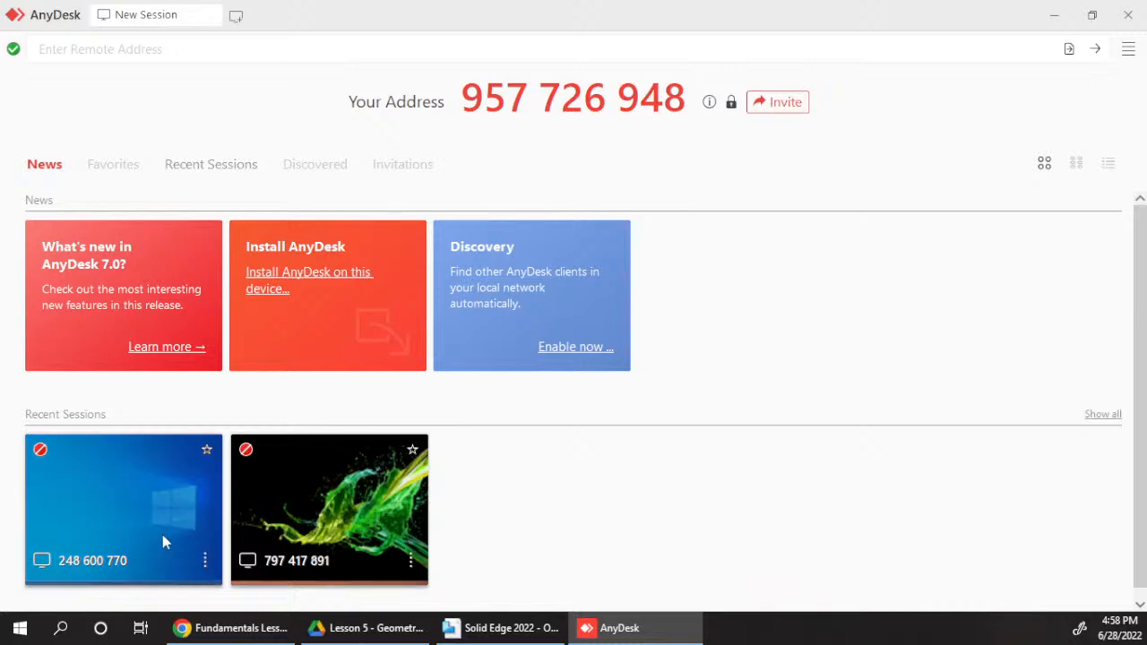
pyautogui.hotkey('alt', 'Tab')
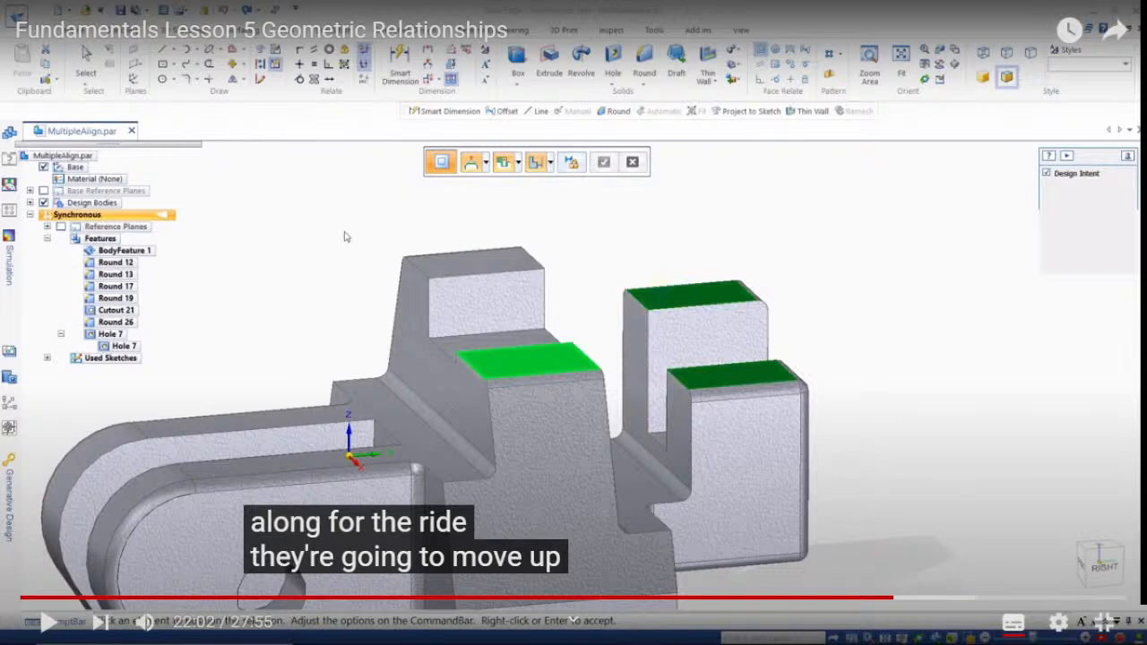
pyautogui.click(610, 330)
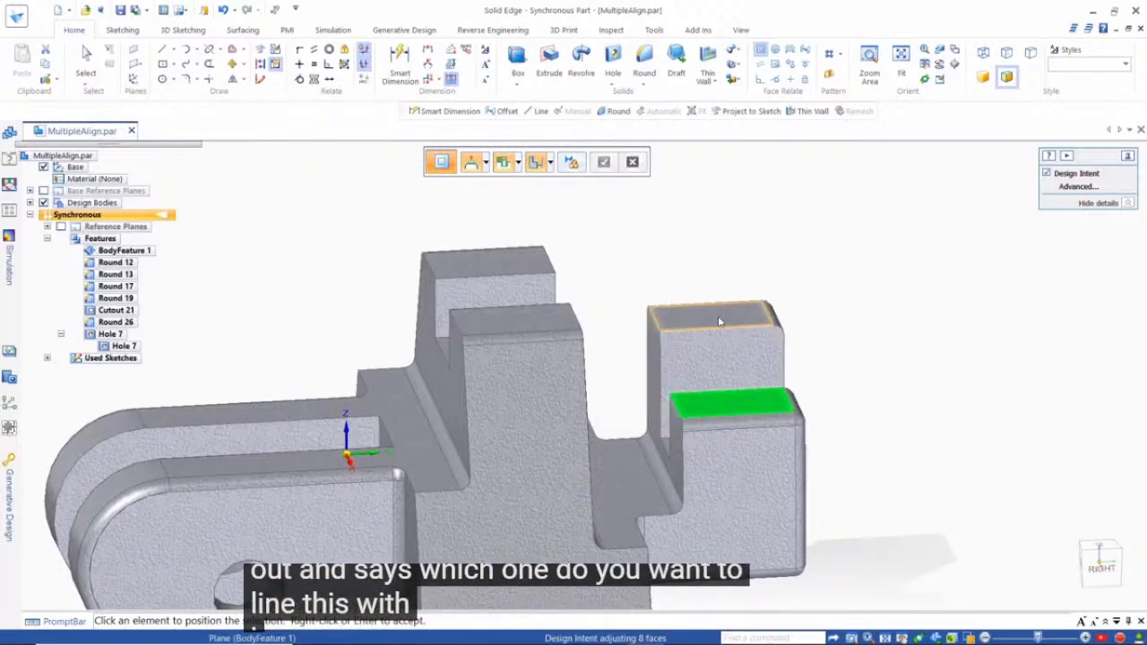
# Align the lowest block's top face coplanar with the top face of the block directly behind it.
pyautogui.click(720, 322)
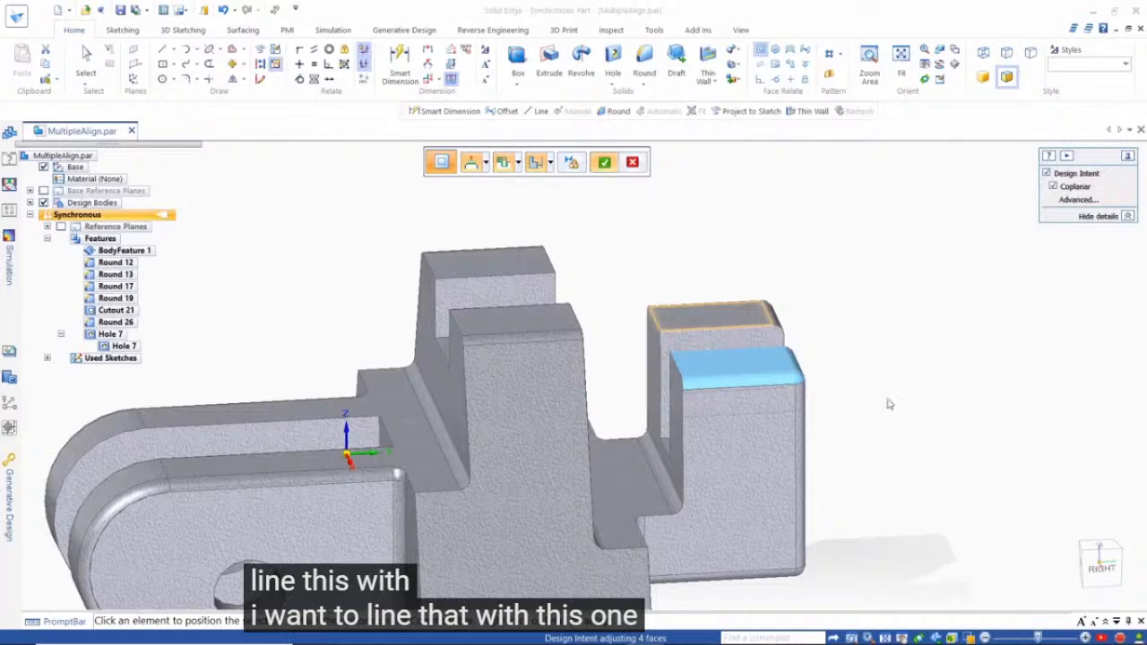
pyautogui.rightClick(888, 404)
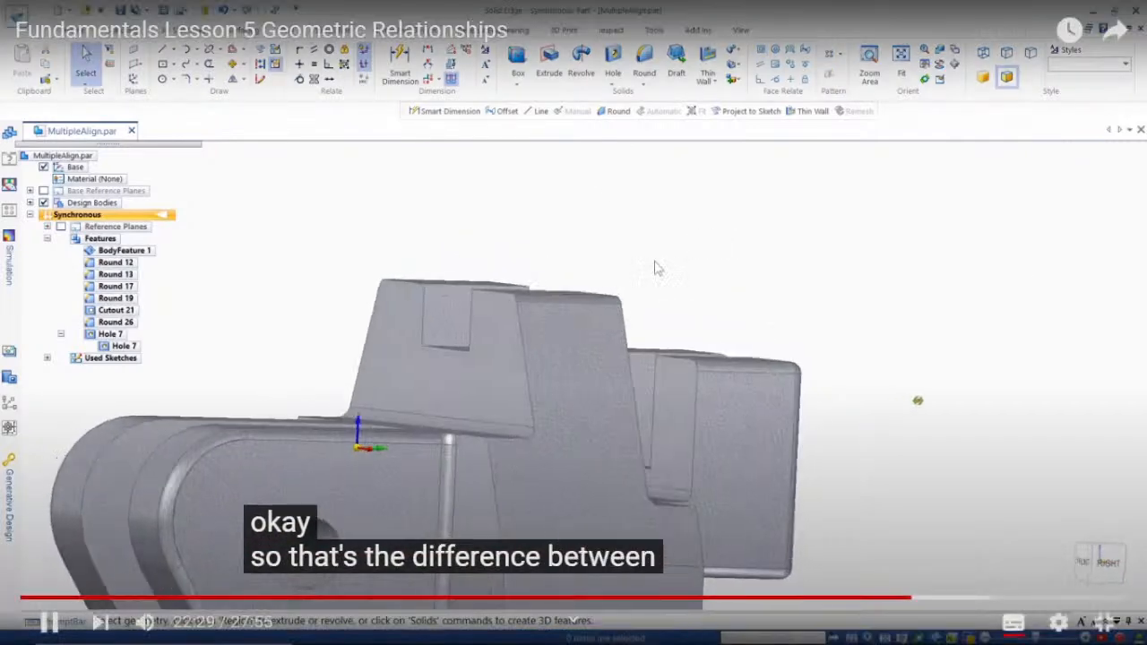
# Advance the PowerPoint slide show from the Face Relate slide to the Try It! slide for Activity 2.
pyautogui.click(645, 298)
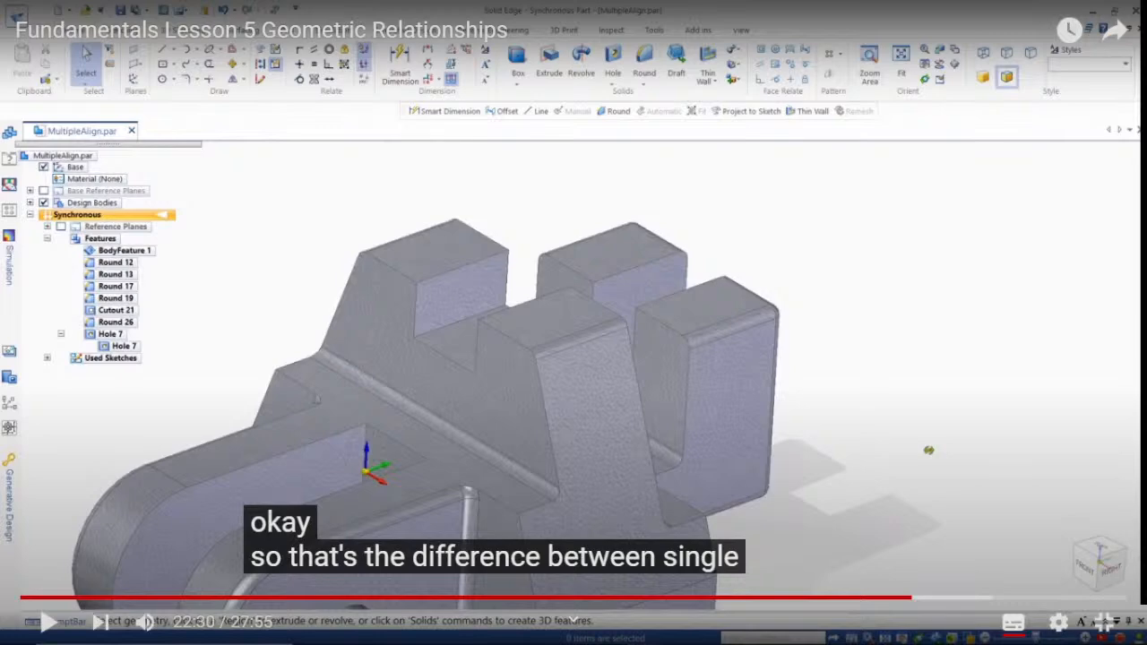
pyautogui.click(638, 330)
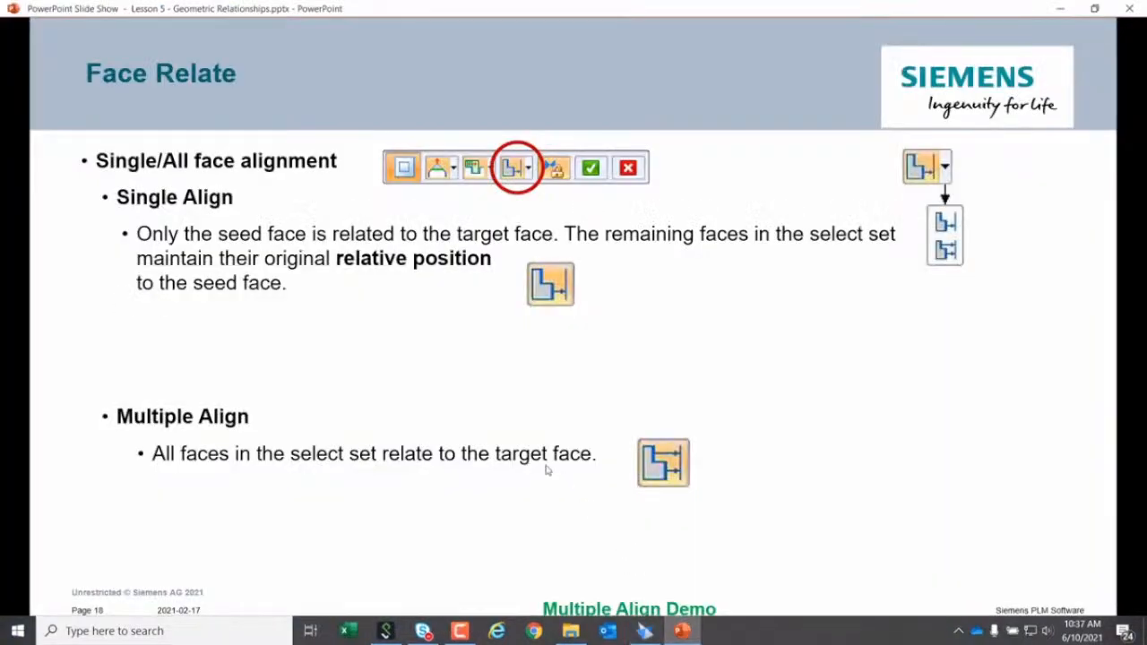
pyautogui.click(545, 469)
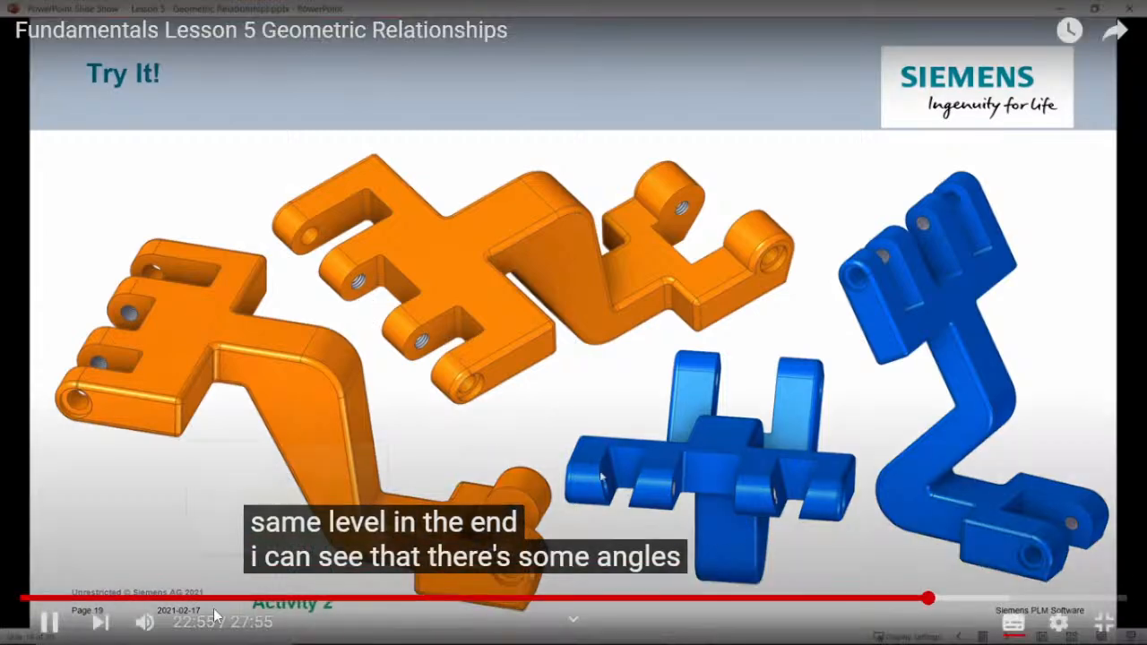
pyautogui.click(145, 621)
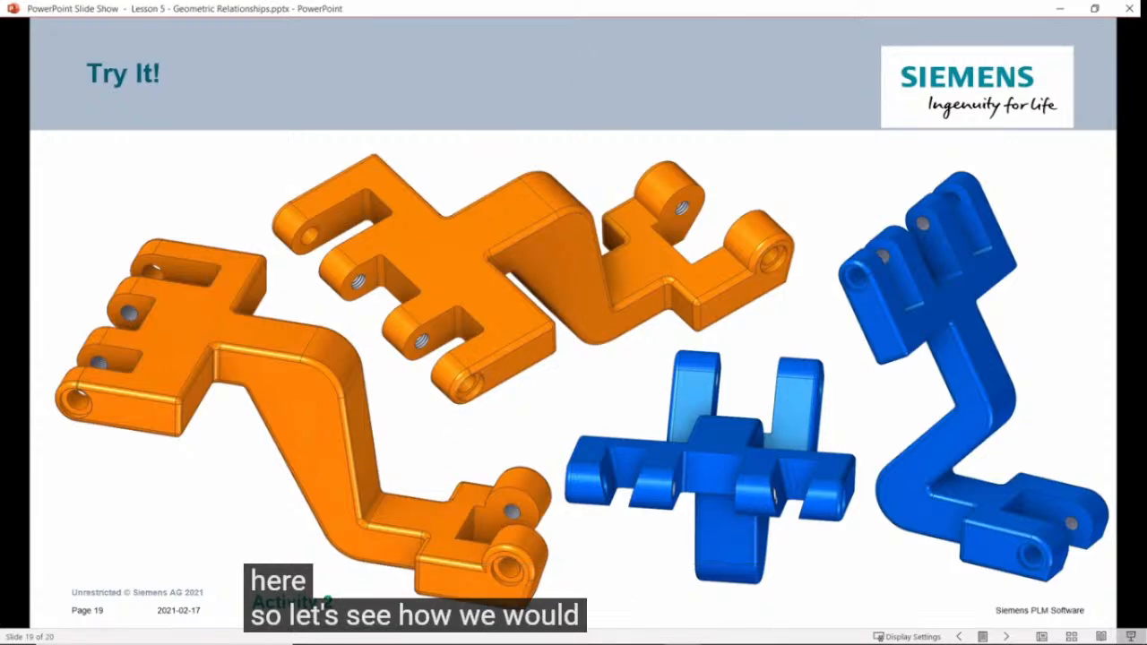
# Switch back to Solid Edge and close MultipleAlign.par without saving the changes.
pyautogui.click(643, 630)
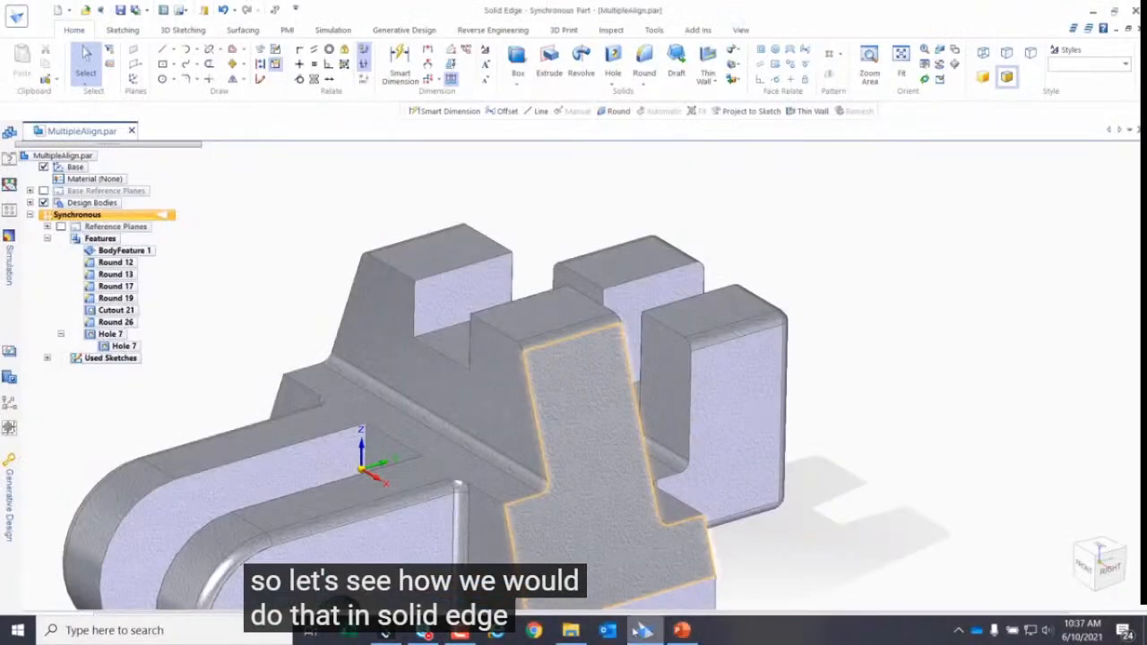
pyautogui.click(132, 131)
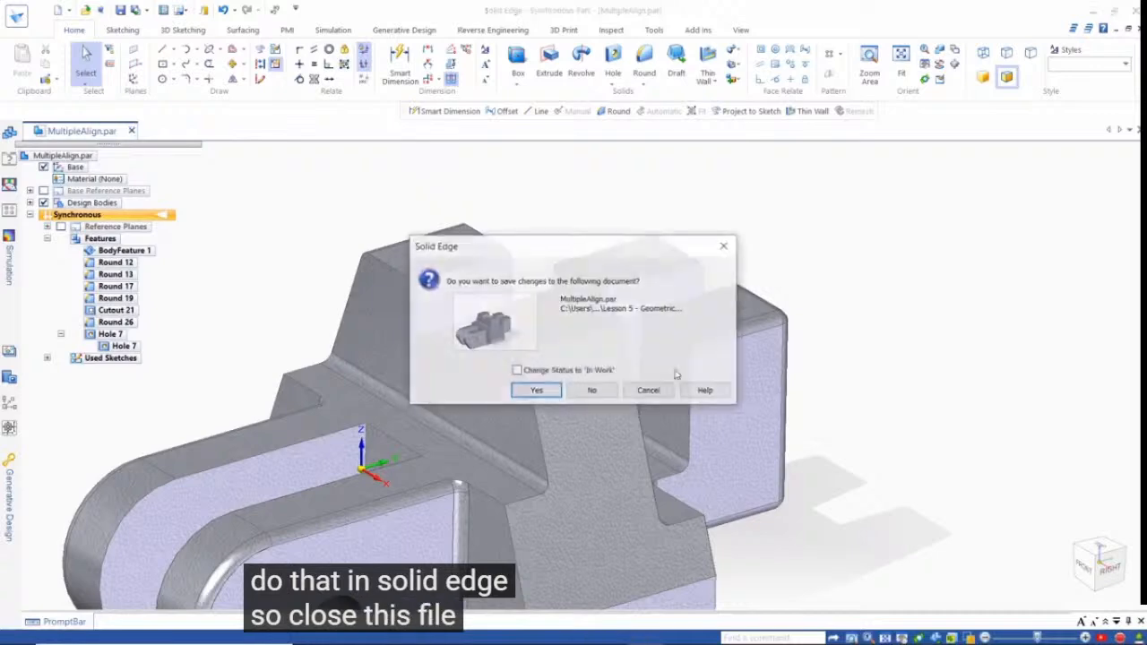
pyautogui.click(592, 389)
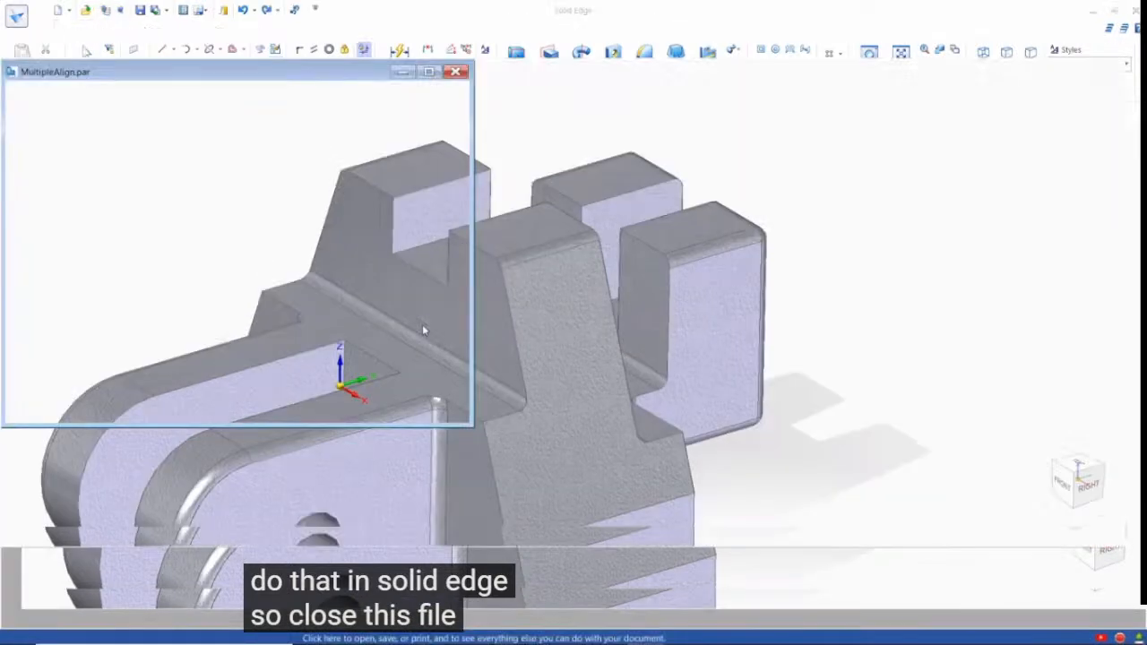
# Show the Lesson 5 - Geometric Relationships folder as large icons and open Activity2-Lifter.par.
pyautogui.click(174, 195)
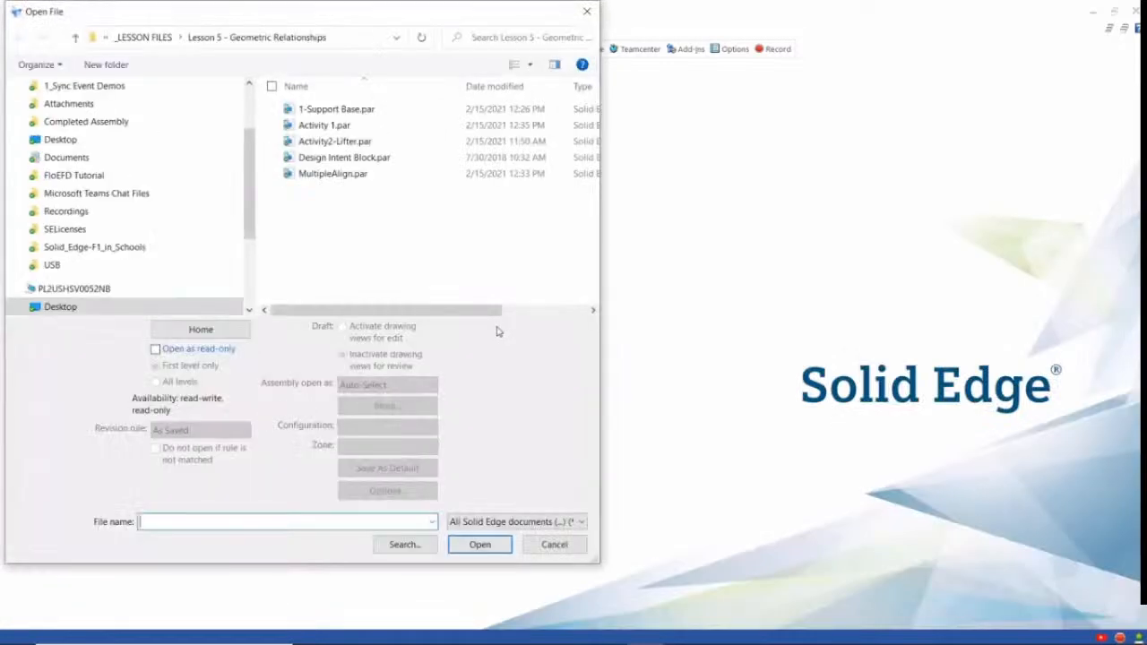
pyautogui.click(336, 142)
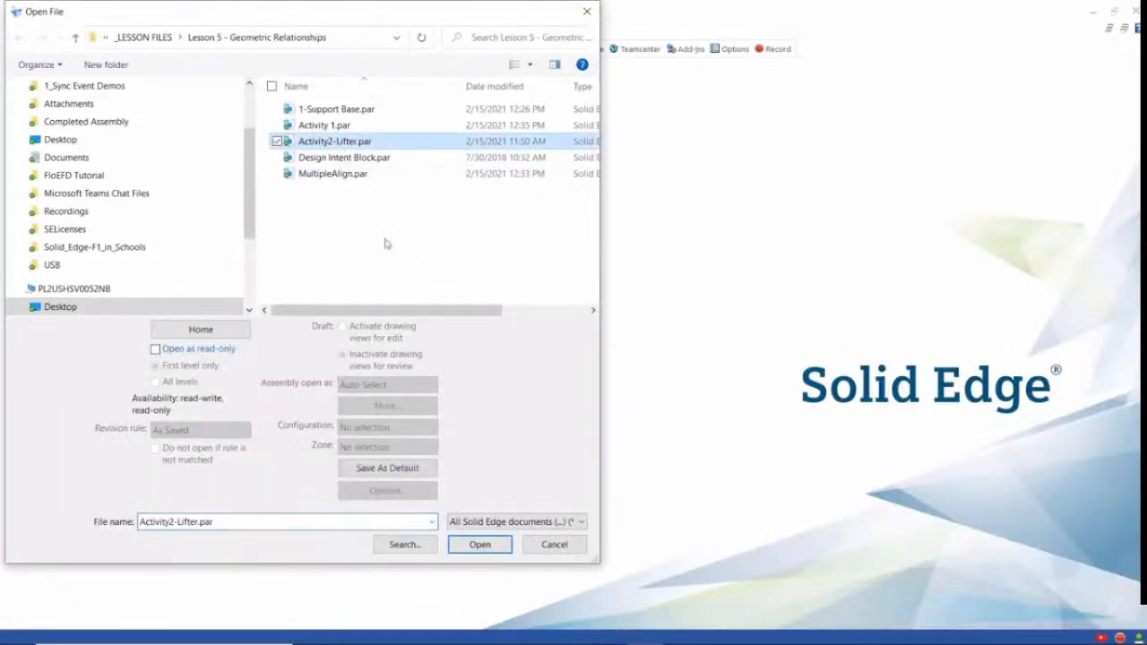
pyautogui.rightClick(367, 234)
pyautogui.moveTo(237, 239)
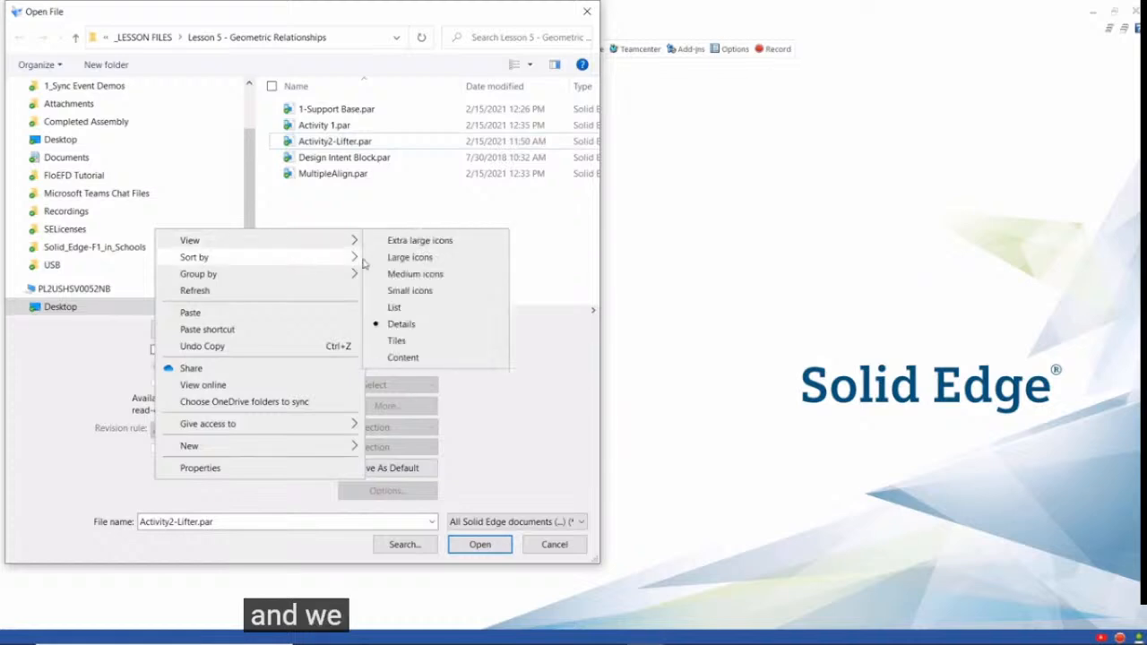
pyautogui.click(409, 257)
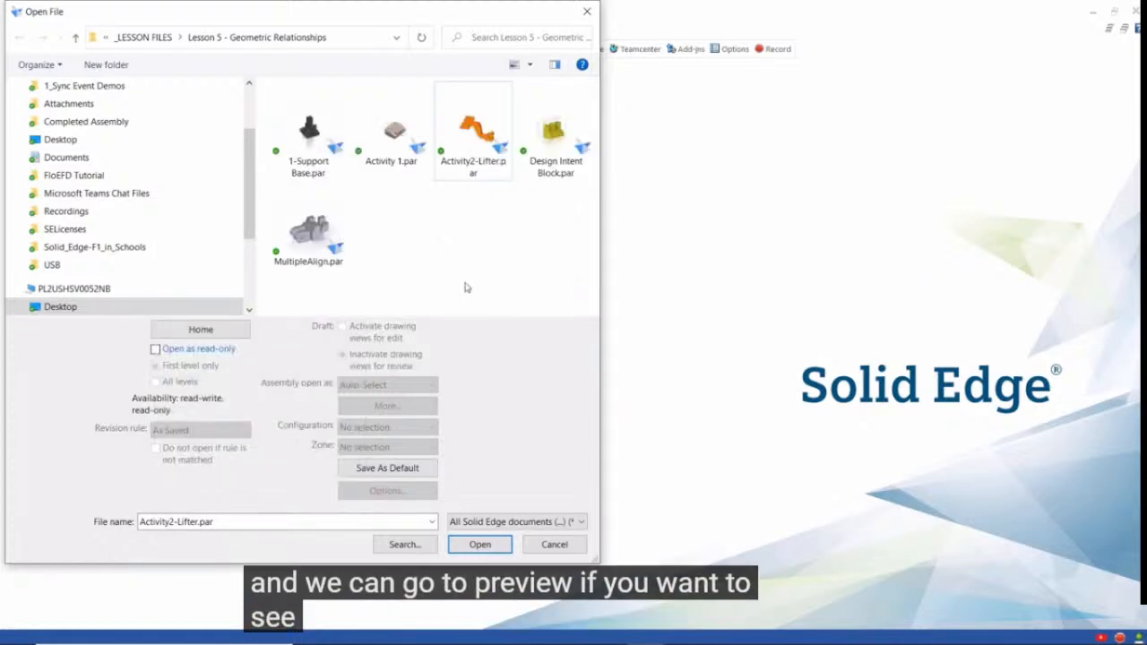
pyautogui.click(455, 148)
pyautogui.click(480, 545)
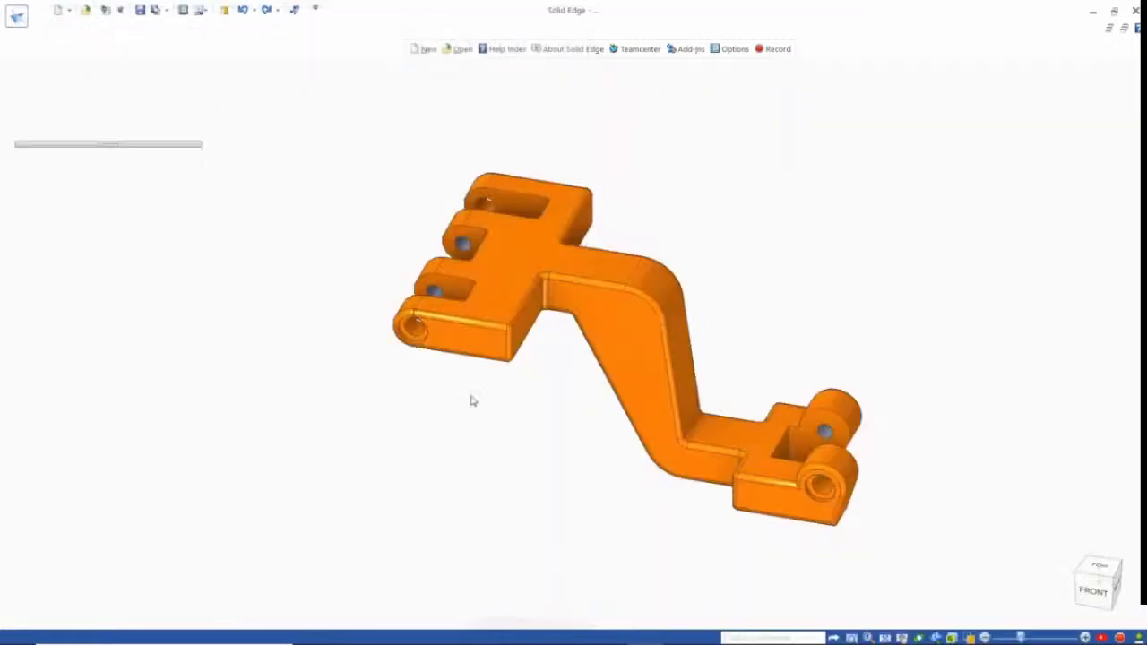
# Align the end faces of the two shallower slots coplanar with the rear slot's end face, using the Coplanar relation with Multiple Align.
pyautogui.moveTo(446, 451); pyautogui.dragTo(471, 484, button='middle')
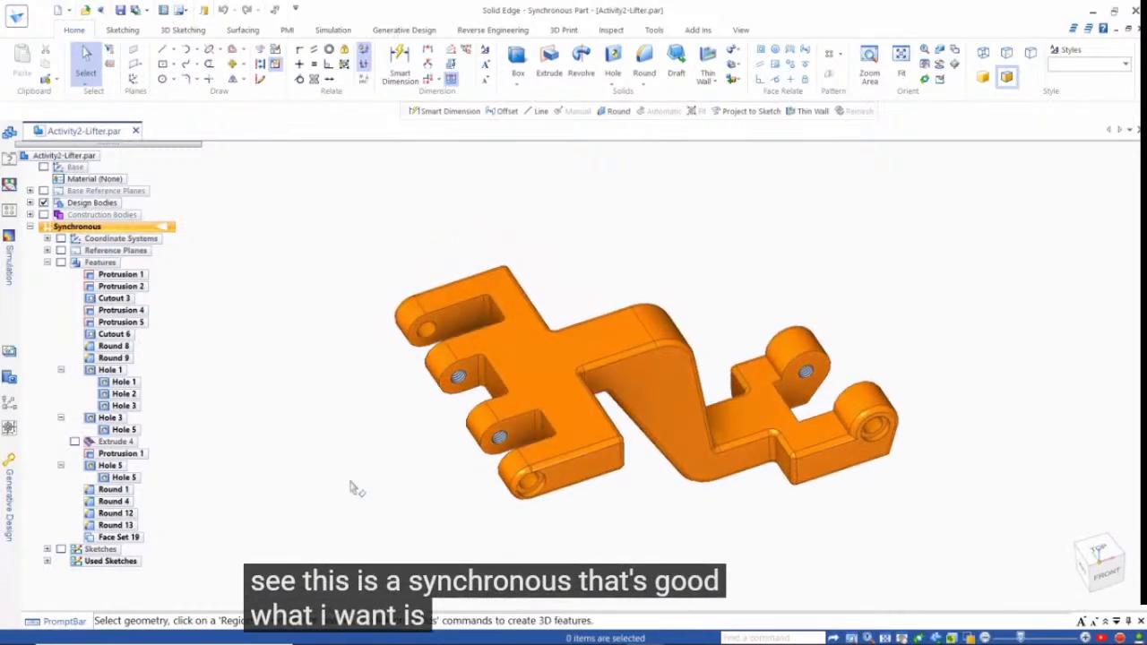
pyautogui.scroll(3, 349, 457)
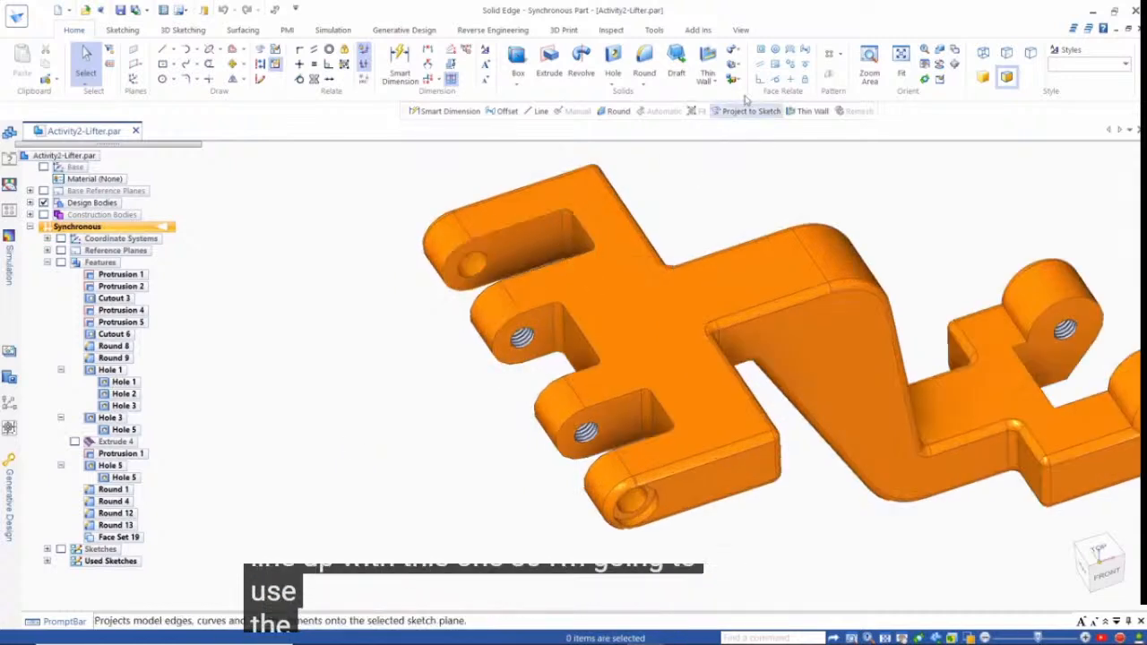
pyautogui.click(760, 52)
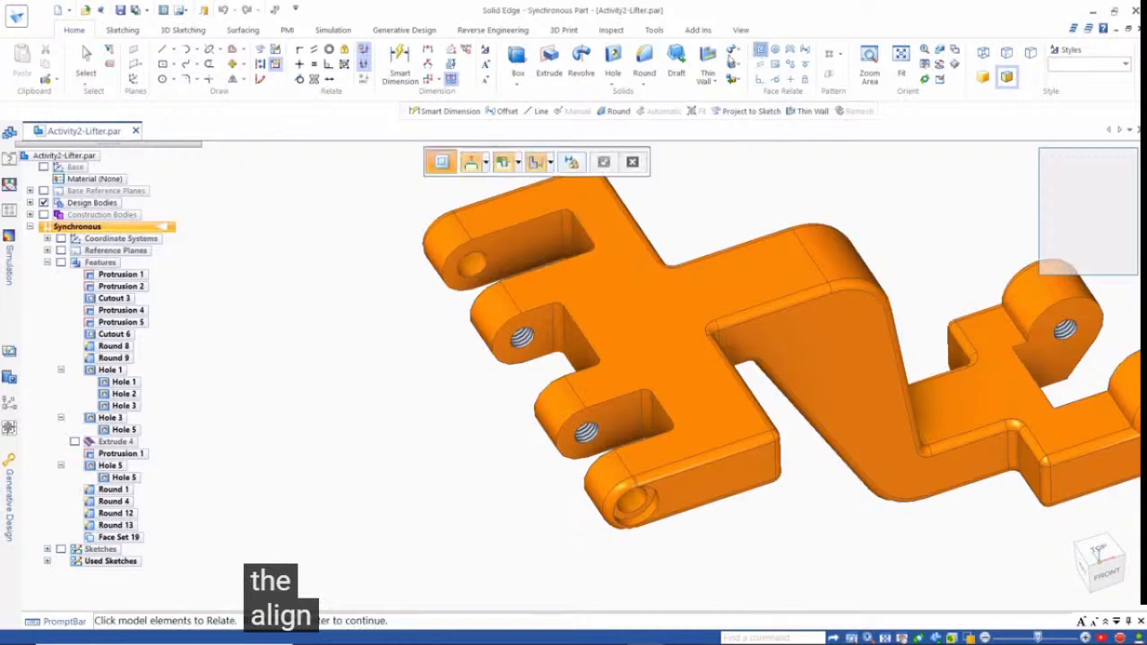
pyautogui.click(550, 162)
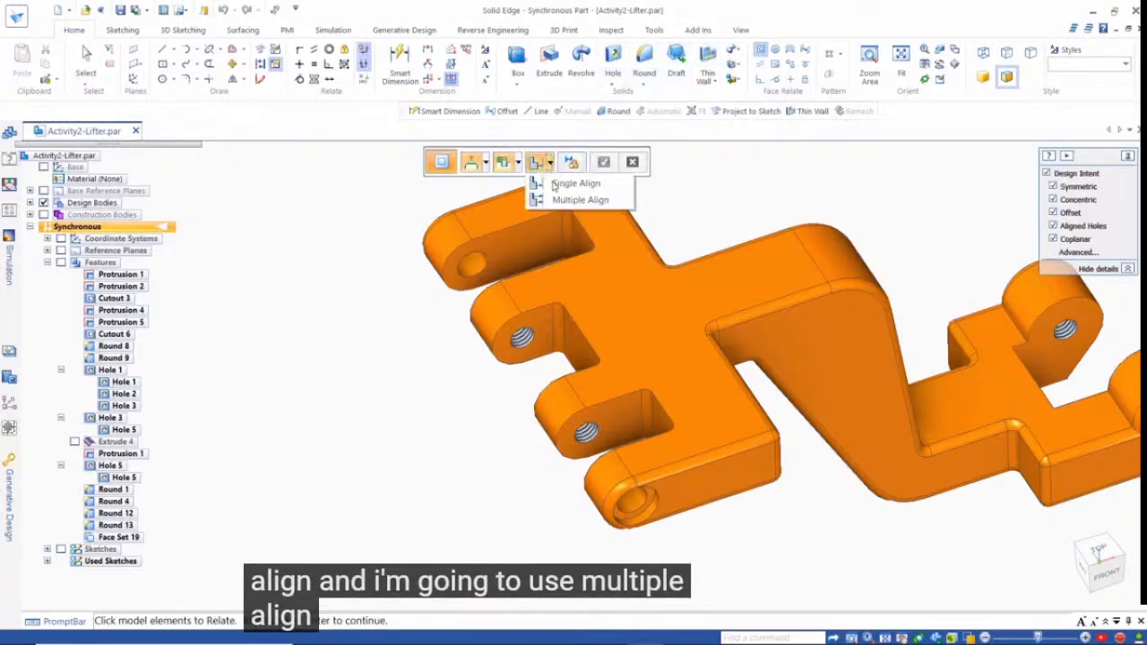
pyautogui.click(579, 352)
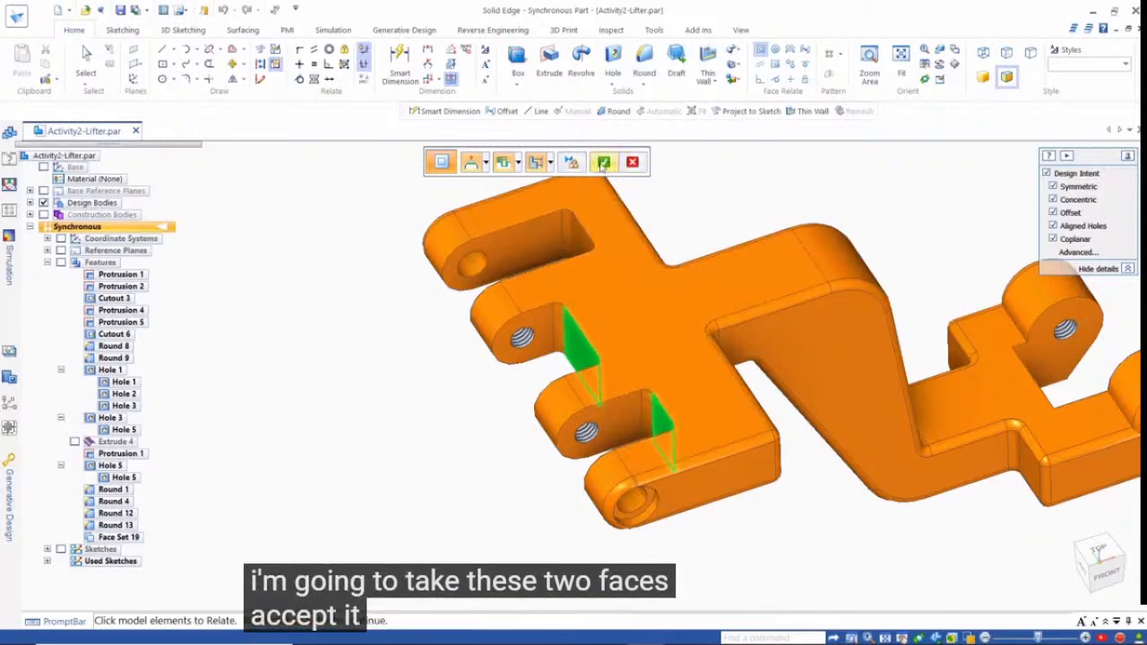
pyautogui.click(604, 162)
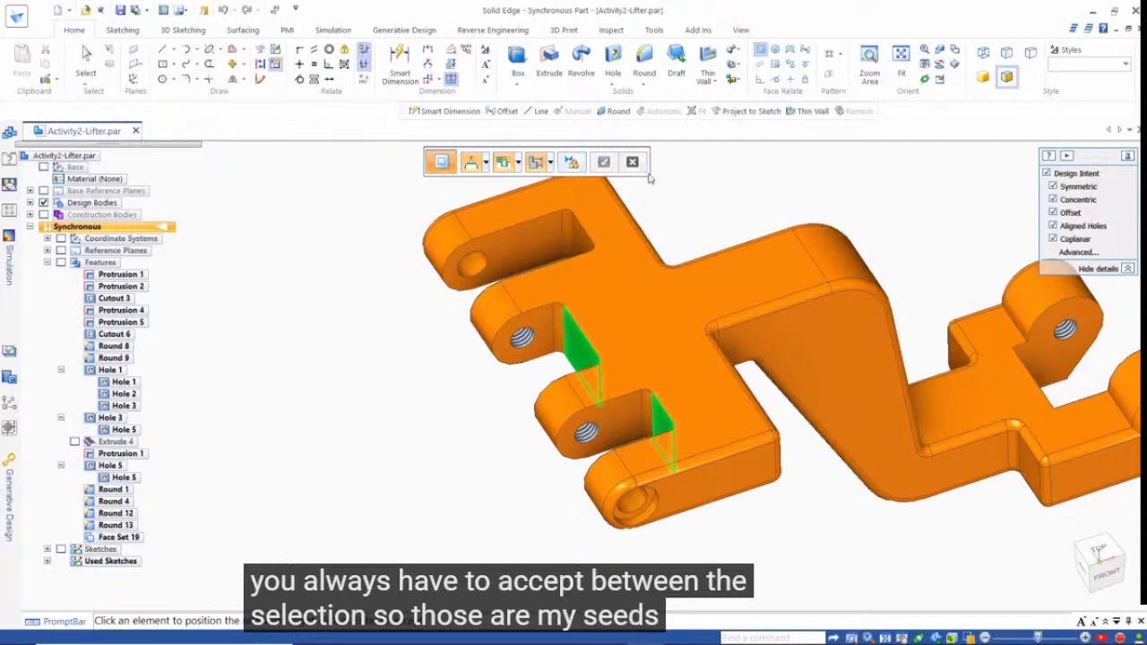
pyautogui.click(578, 242)
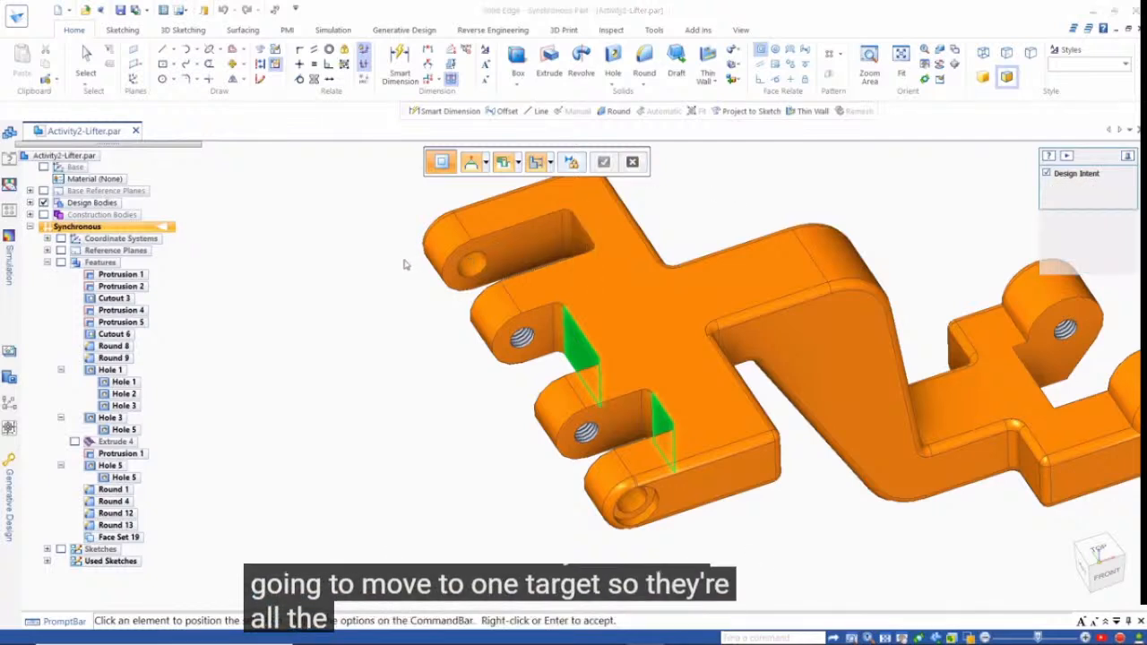
pyautogui.rightClick(730, 213)
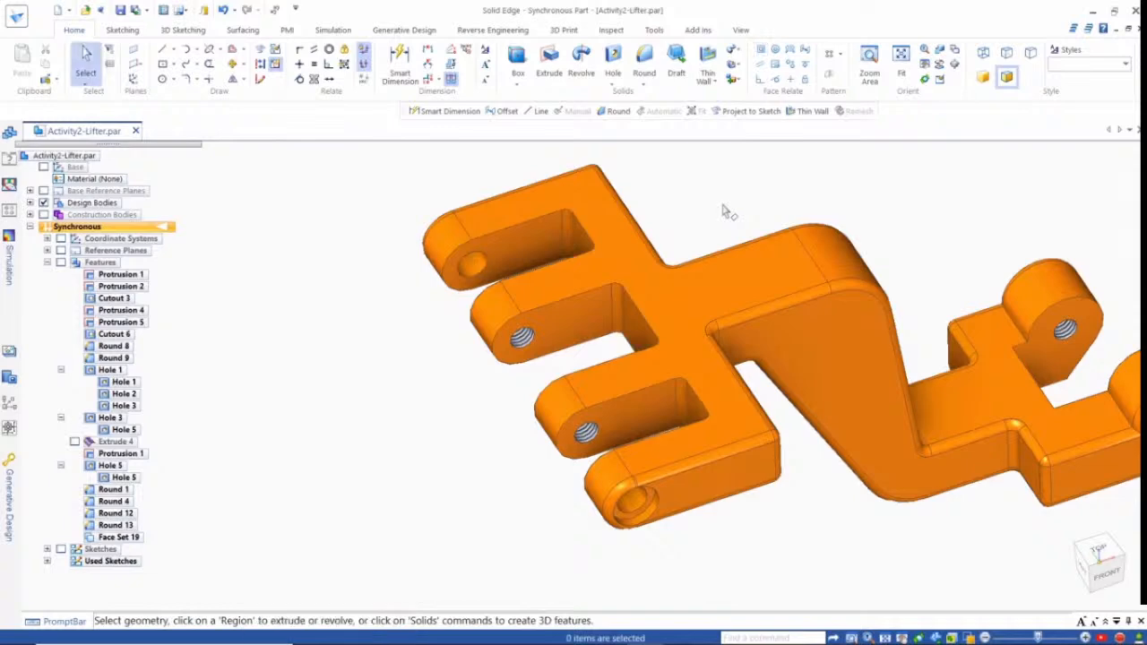
# Select the flat side face of the threaded lug that faces the outer counterbored lug.
pyautogui.moveTo(457, 547); pyautogui.dragTo(513, 519, button='middle')
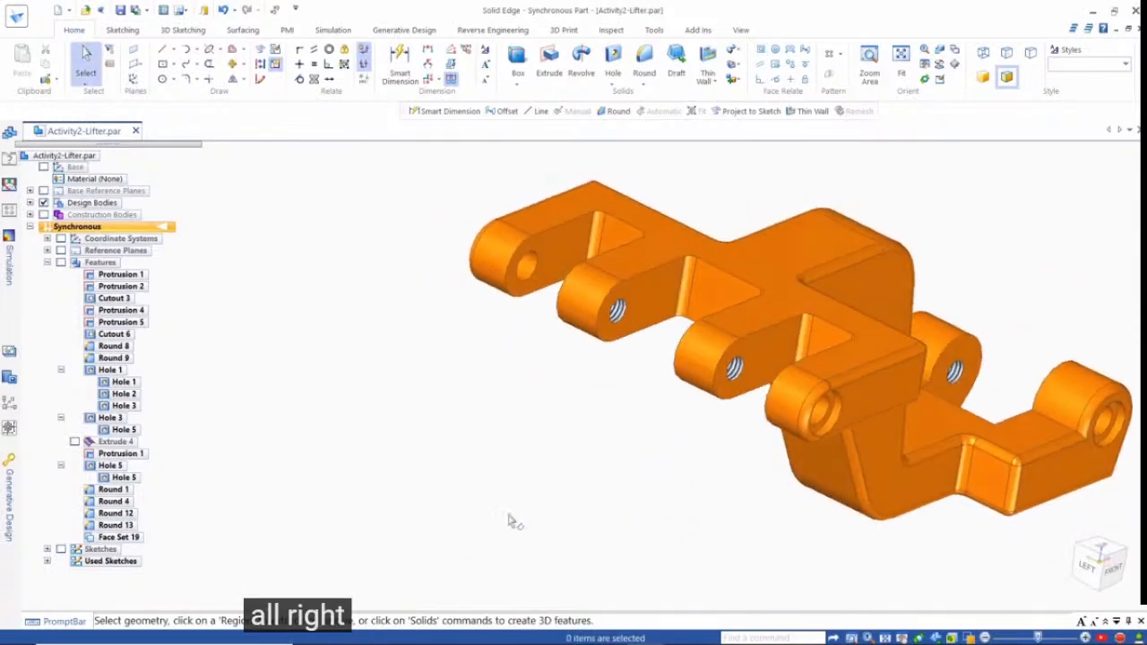
pyautogui.click(761, 363)
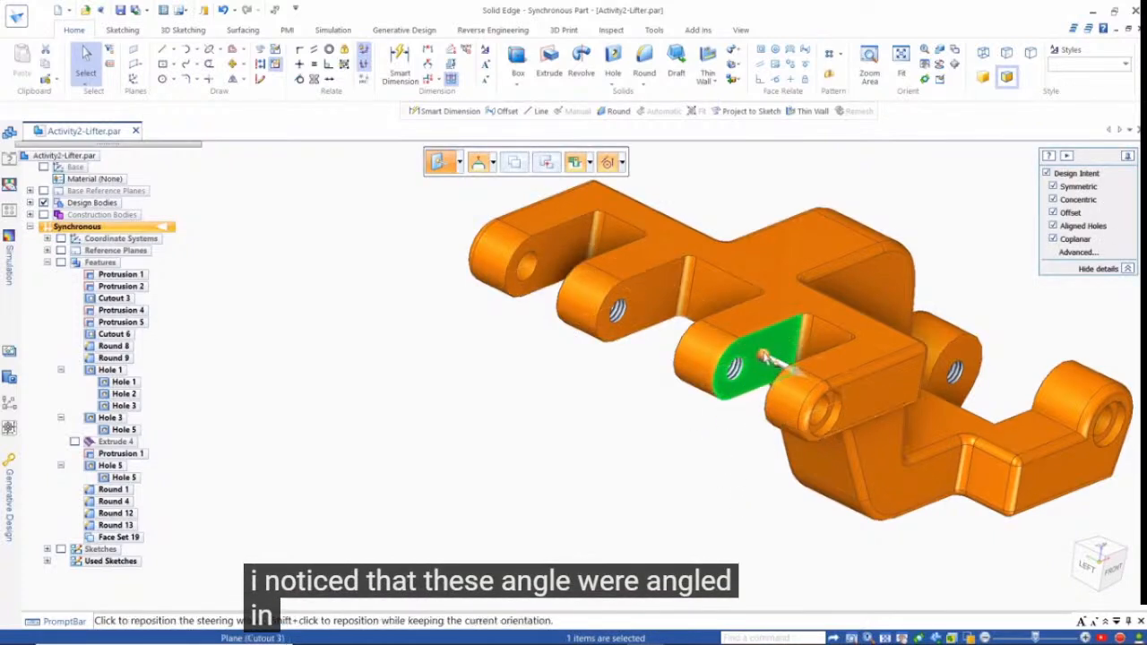
# Rotate the inner lug's side face that faces the outer lug by 20 degrees with the steering wheel, keeping symmetry.
pyautogui.click(764, 360)
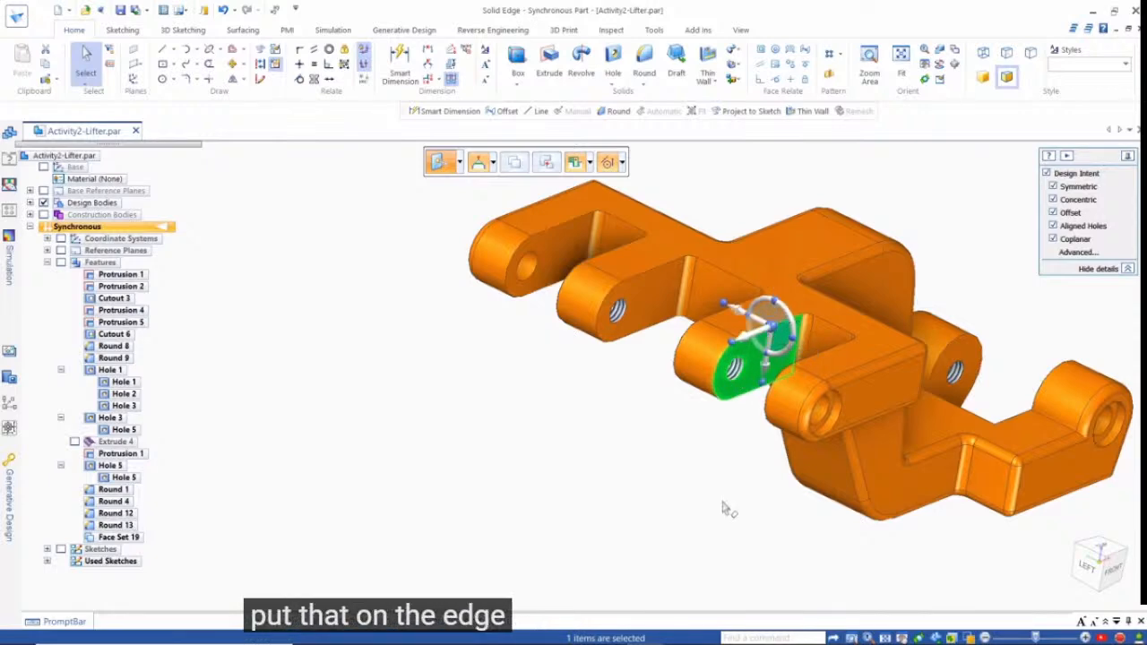
pyautogui.moveTo(726, 508); pyautogui.dragTo(764, 498, button='middle')
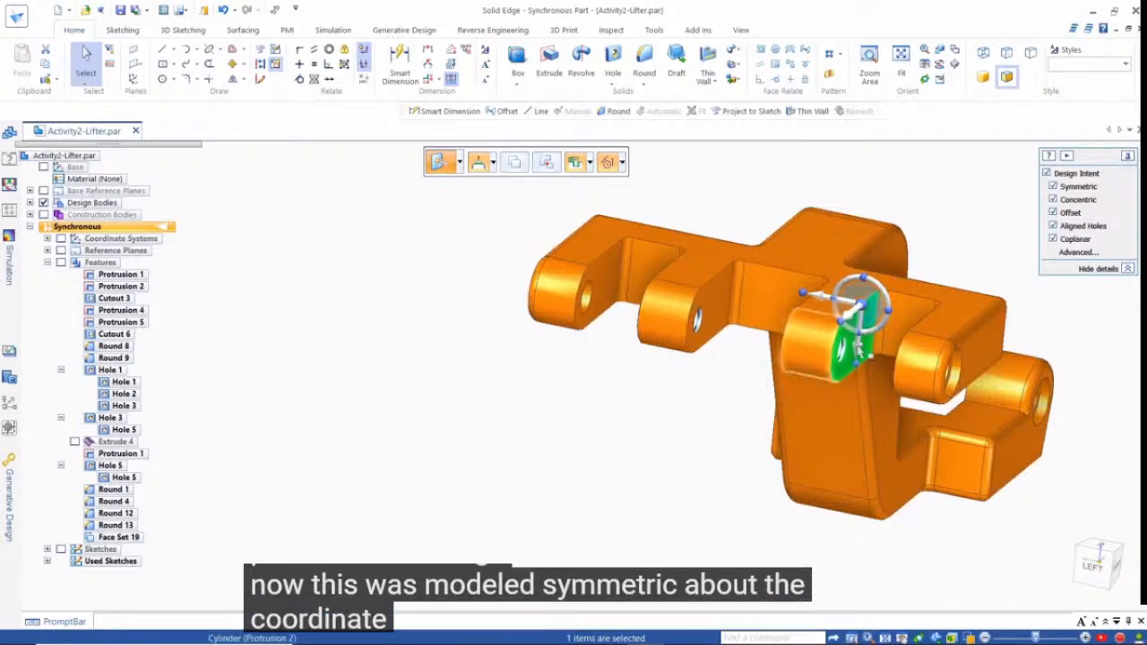
pyautogui.click(873, 338)
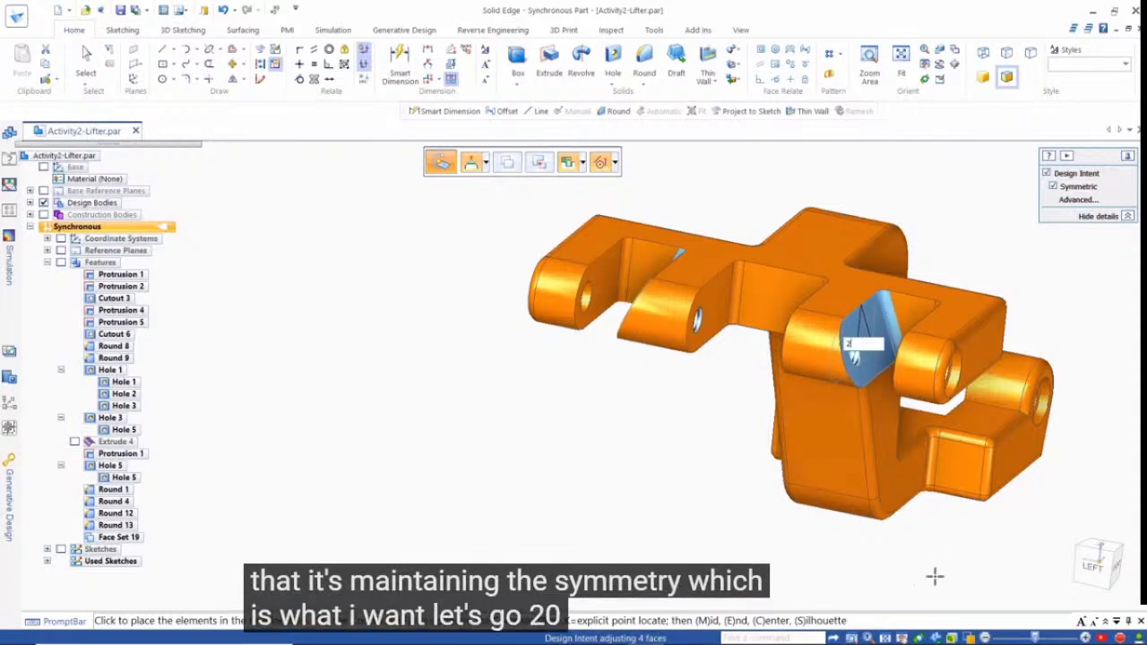
pyautogui.press('Return')
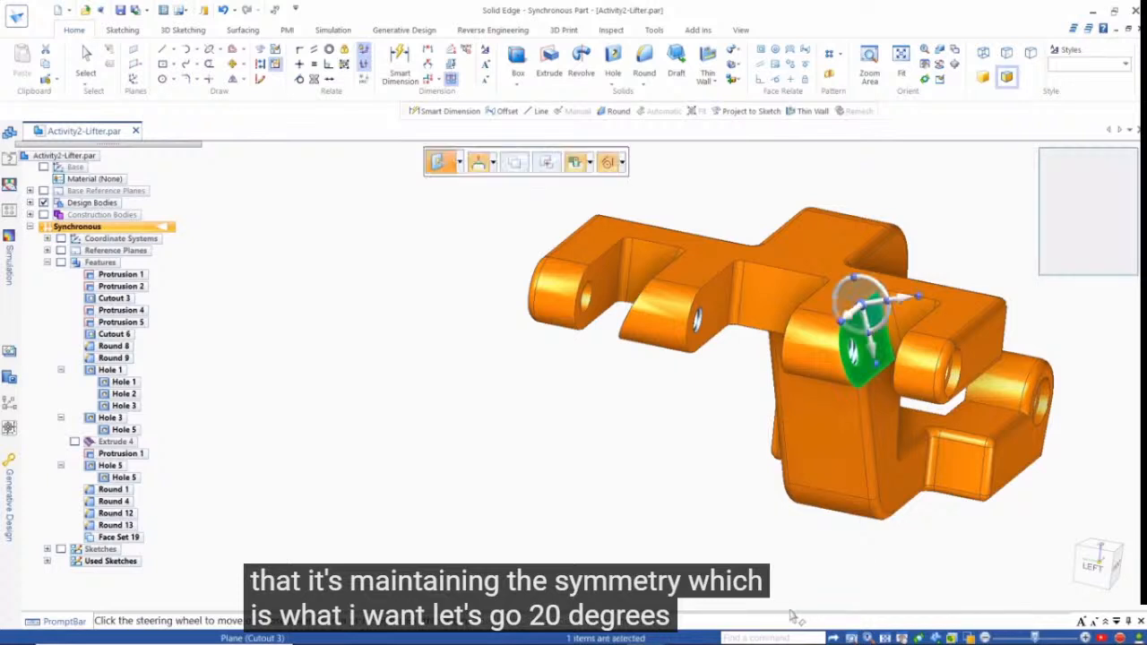
pyautogui.press('Escape')
# Rotate the outer lug's inner side face, opposite the angled inner lug face, by 20 degrees, keeping symmetry.
pyautogui.moveTo(722, 499); pyautogui.dragTo(983, 476, button='middle')
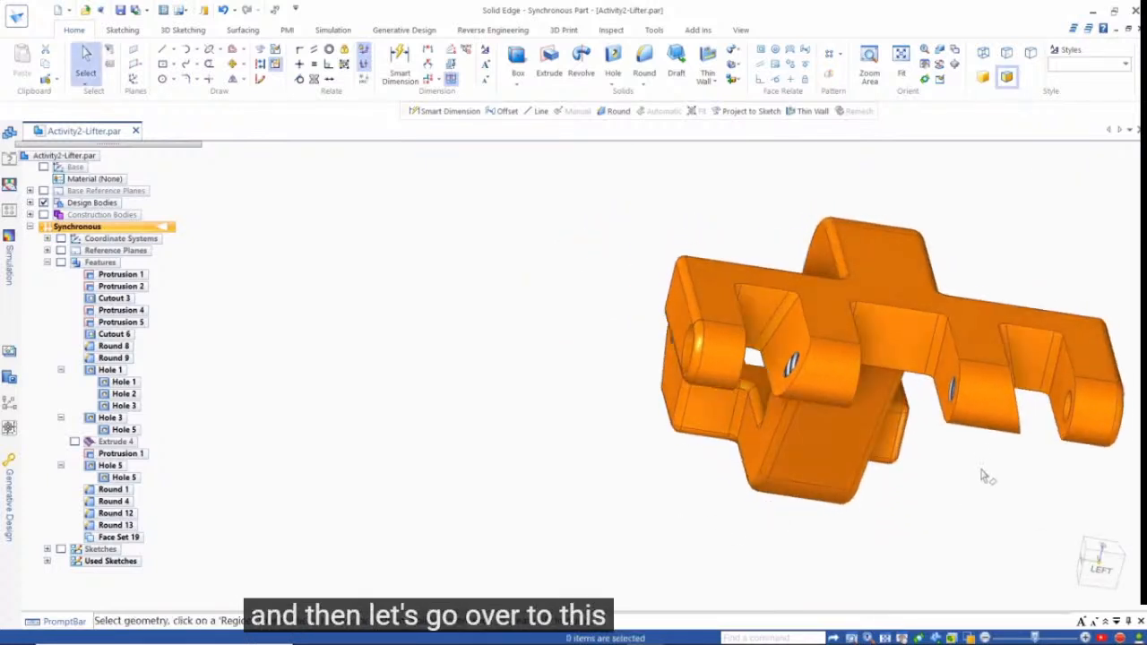
pyautogui.click(1064, 385)
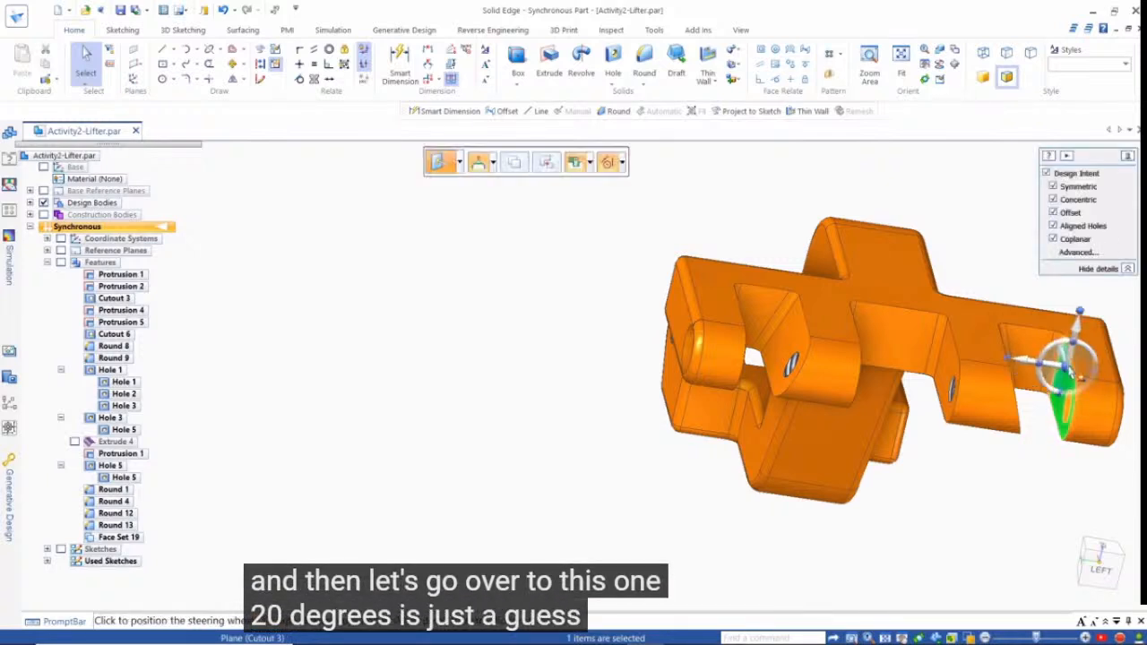
pyautogui.press('Escape')
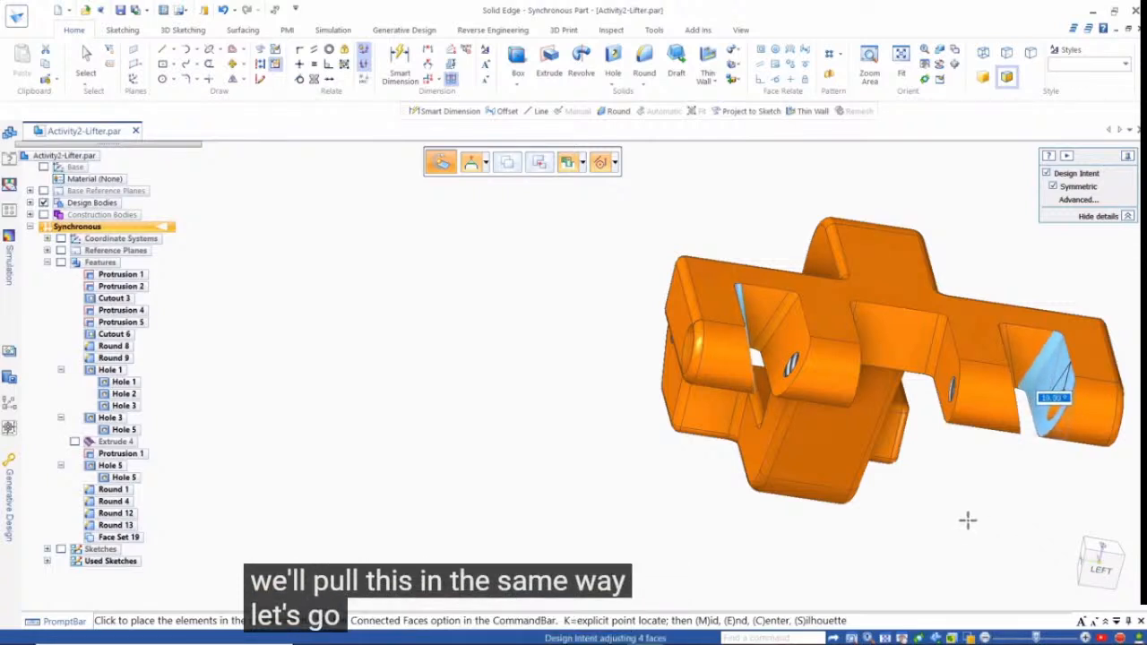
pyautogui.press('Return')
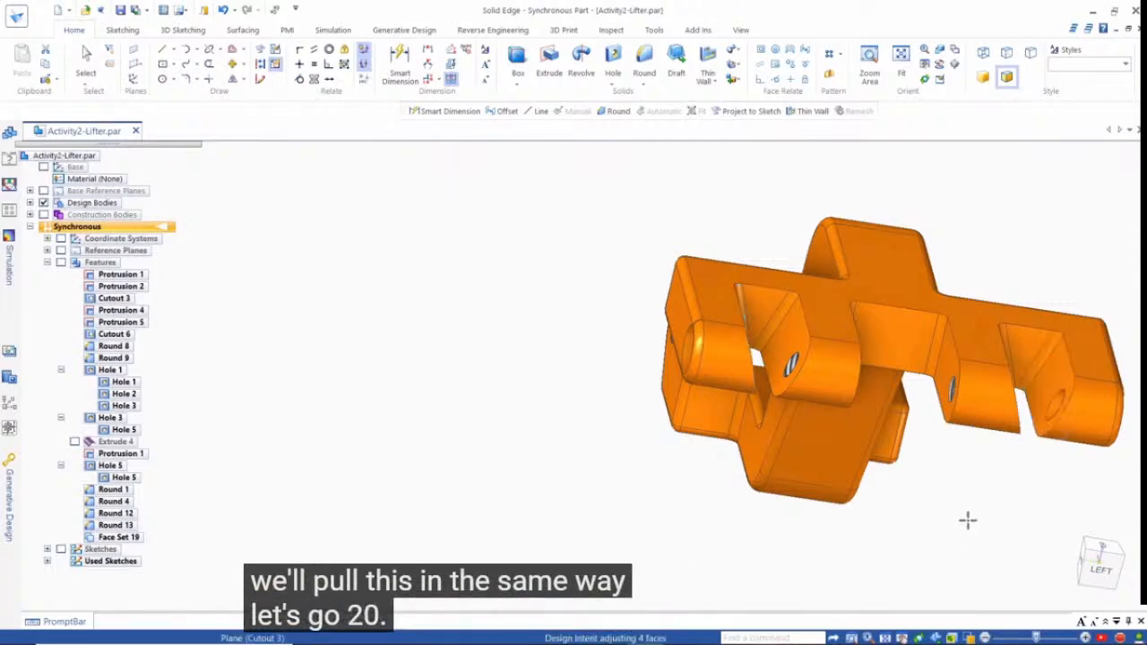
pyautogui.press('Escape')
pyautogui.moveTo(646, 525); pyautogui.dragTo(507, 509, button='middle')
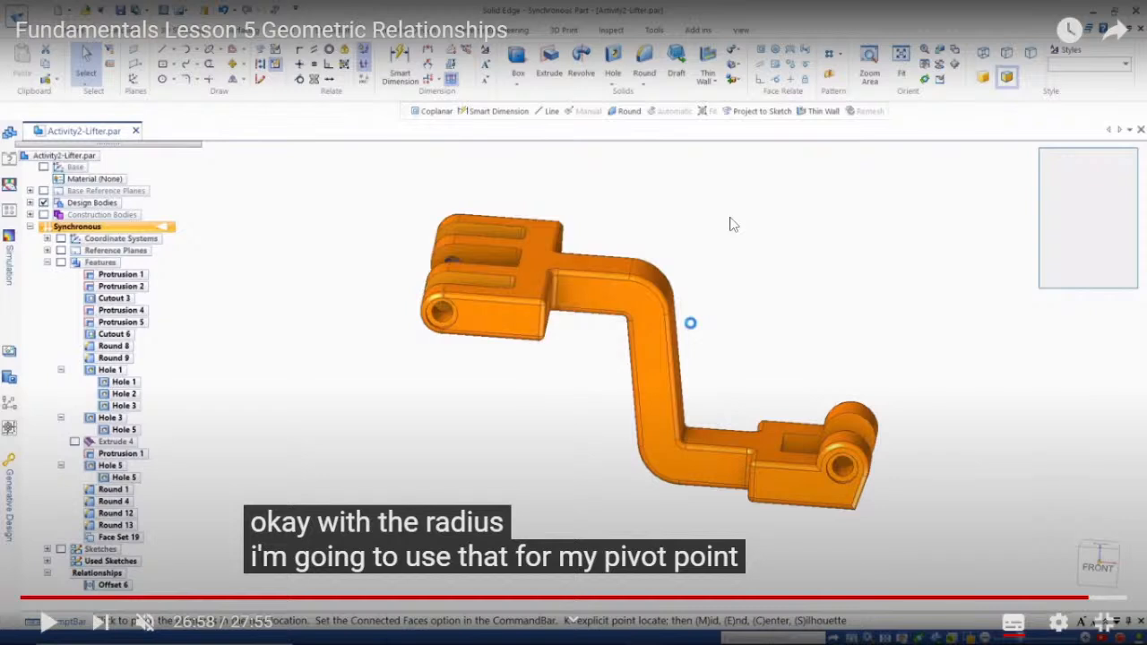
# Resume the Fundamentals Lesson 5 video and turn its sound on.
pyautogui.click(730, 224)
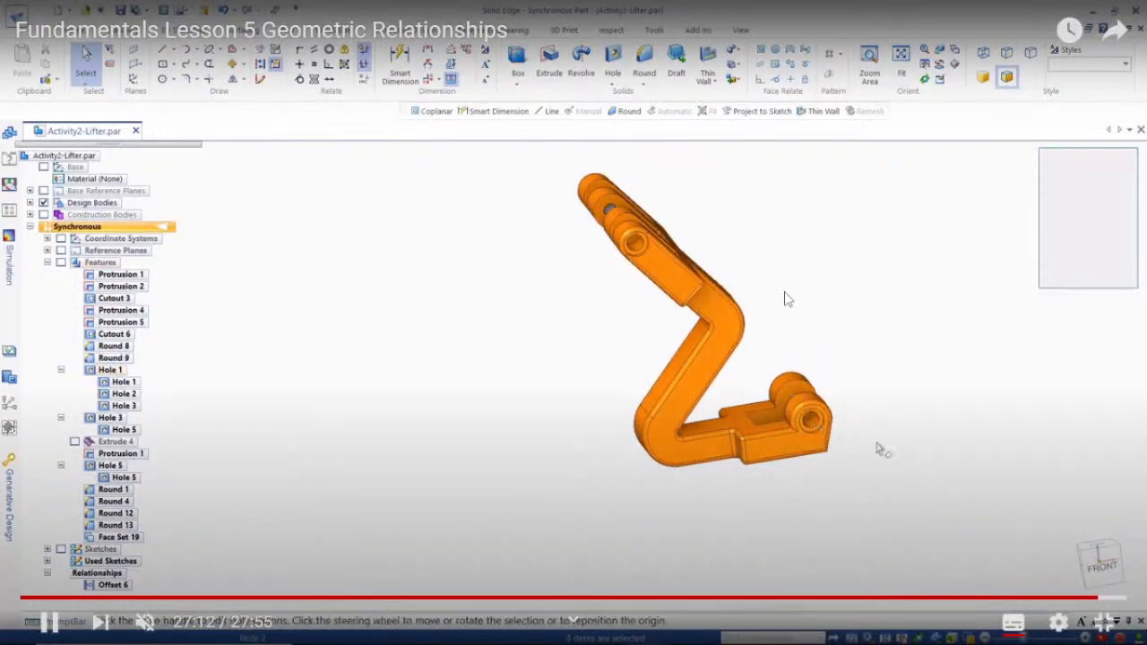
pyautogui.click(144, 620)
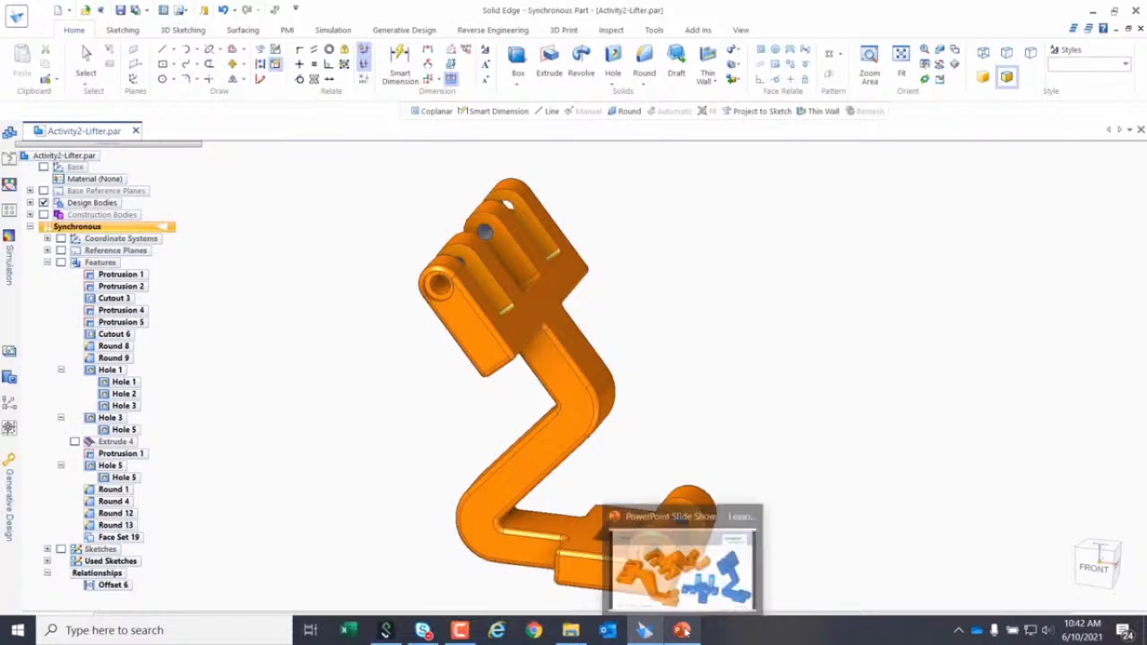
# Switch to the PowerPoint slide show and advance it by one slide.
pyautogui.click(682, 629)
pyautogui.press('Right')
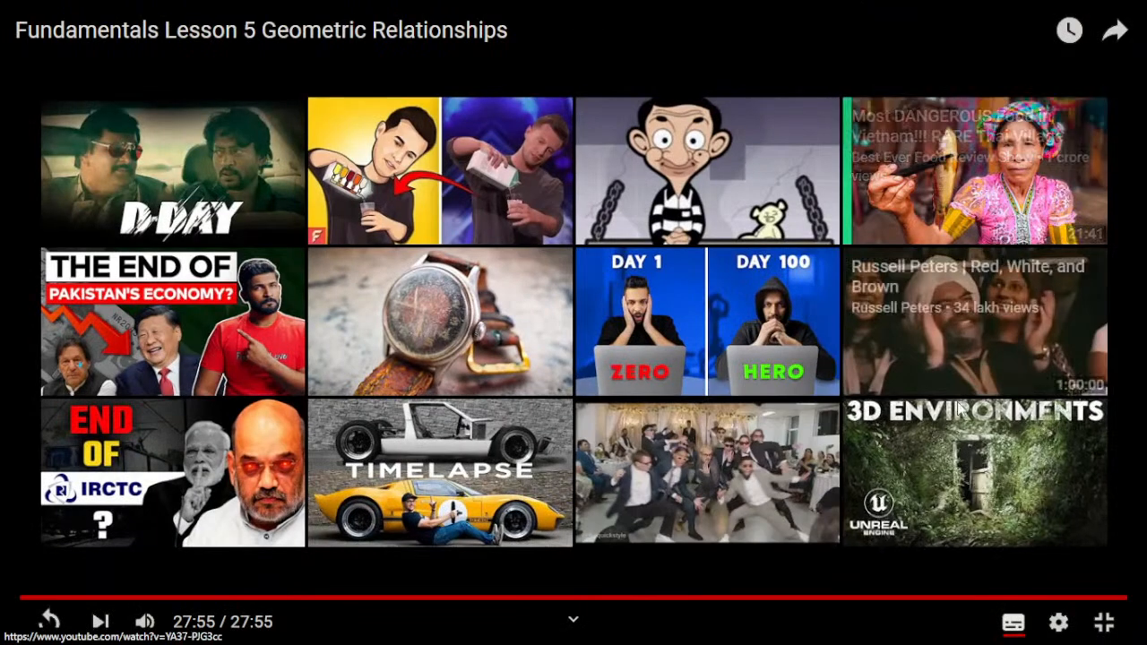
# Exit the full-screen Lesson 5 video and close its browser tab.
pyautogui.click(1103, 621)
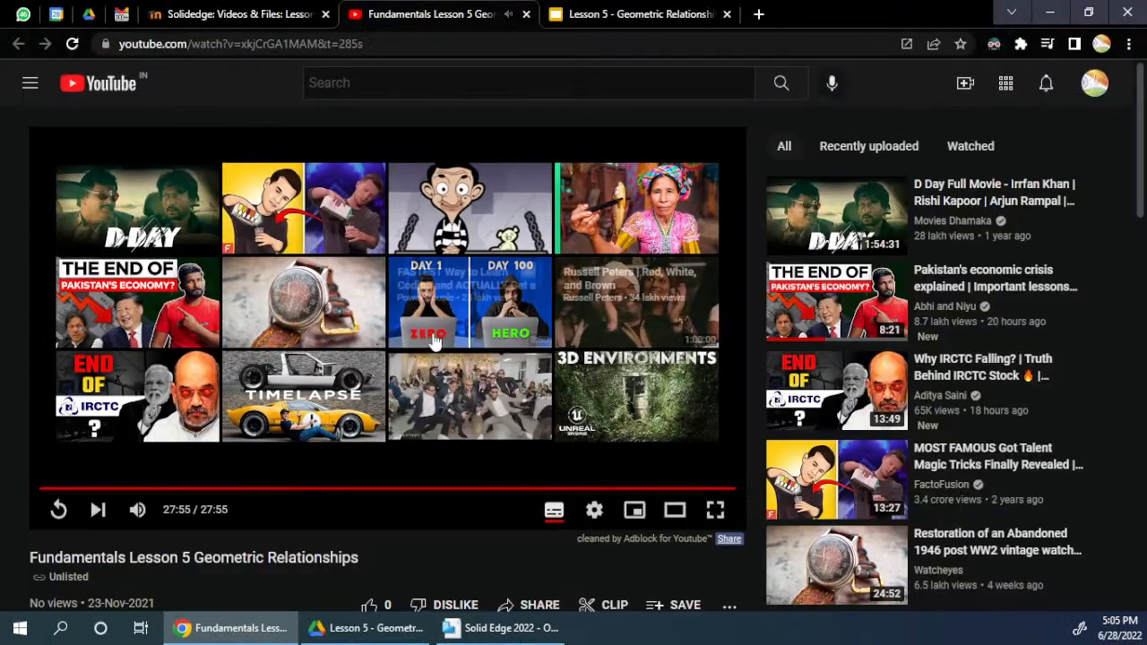
pyautogui.click(526, 15)
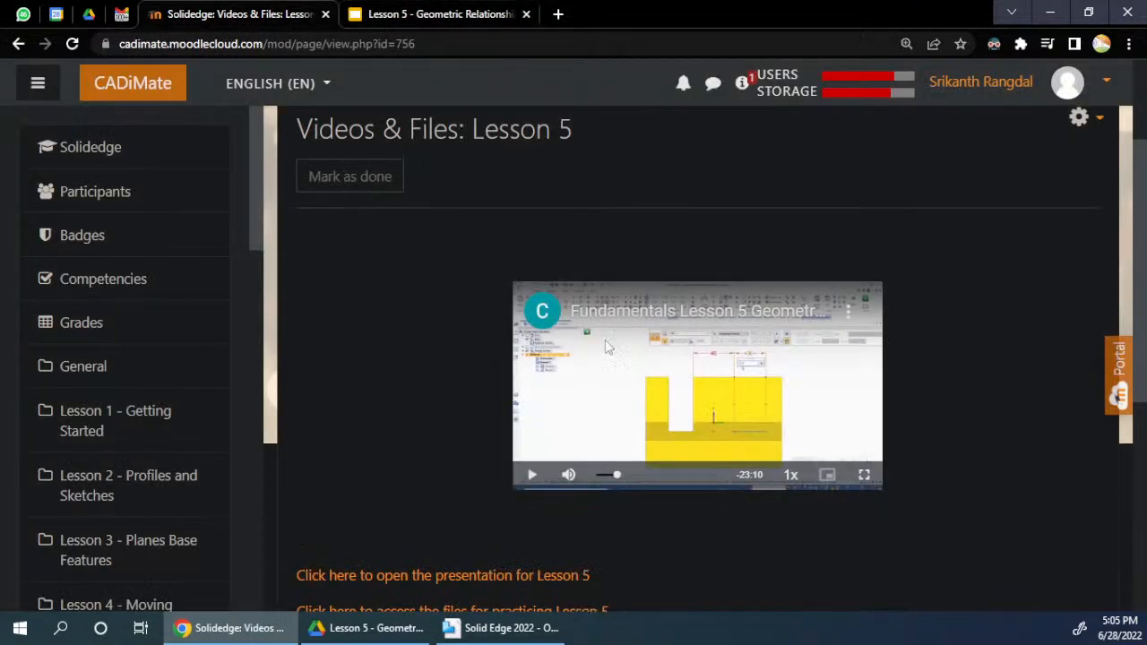
# Look through the slide thumbnails of the Lesson 5 - Geometric Relationships presentation.
pyautogui.click(448, 18)
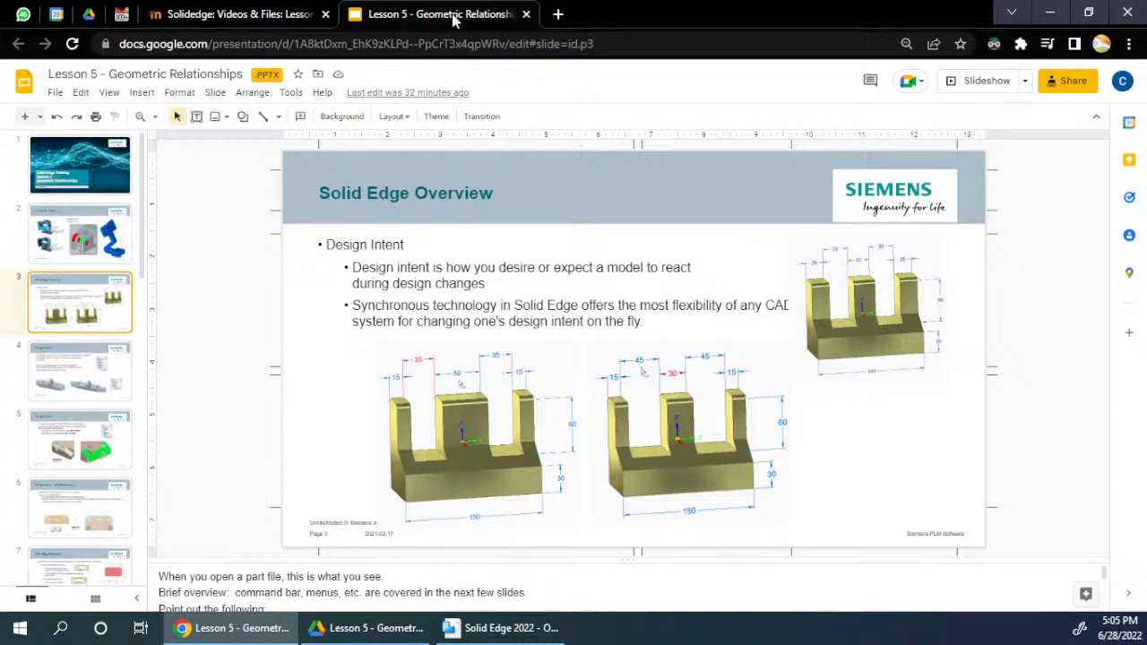
pyautogui.scroll(-5, 115, 428)
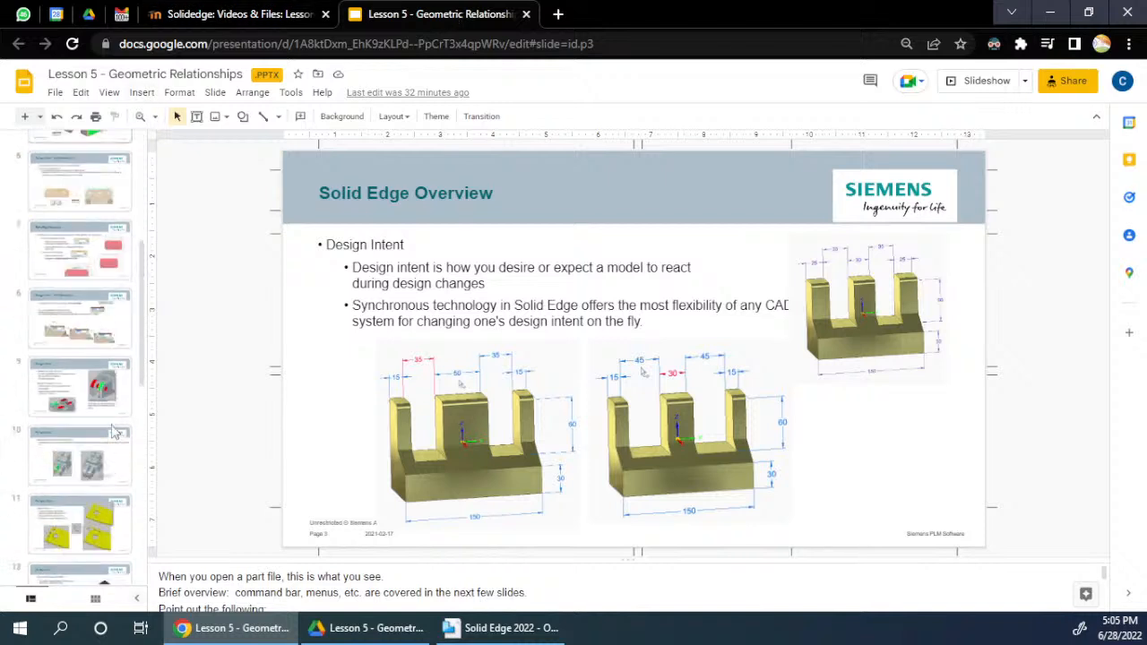
pyautogui.scroll(-5, 115, 428)
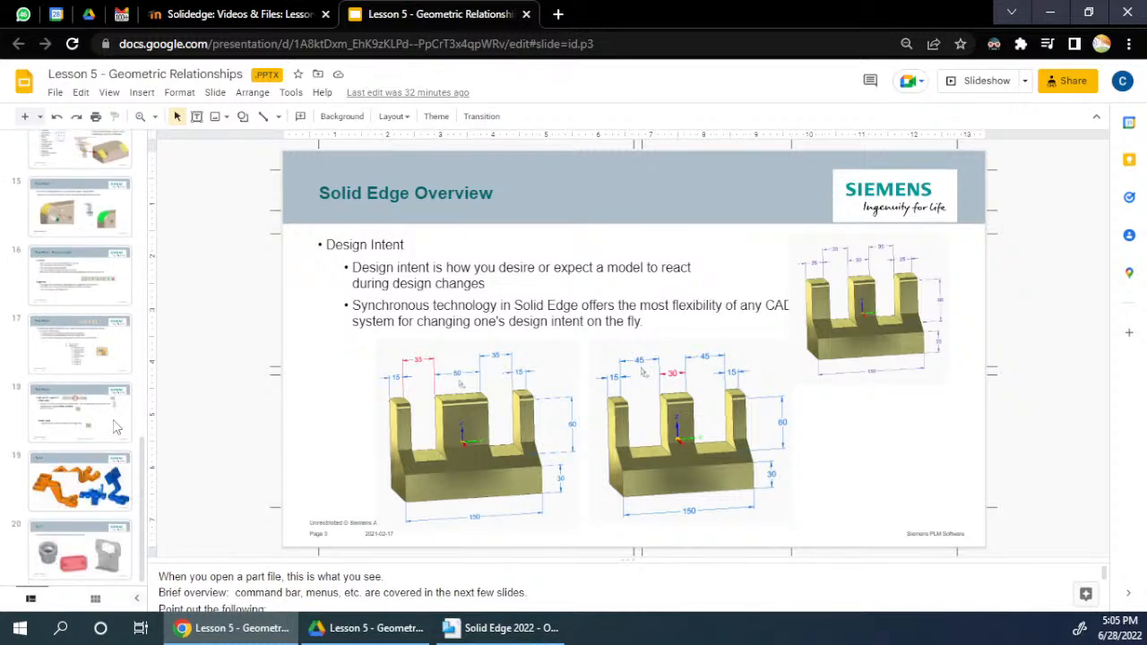
pyautogui.scroll(15, 115, 429)
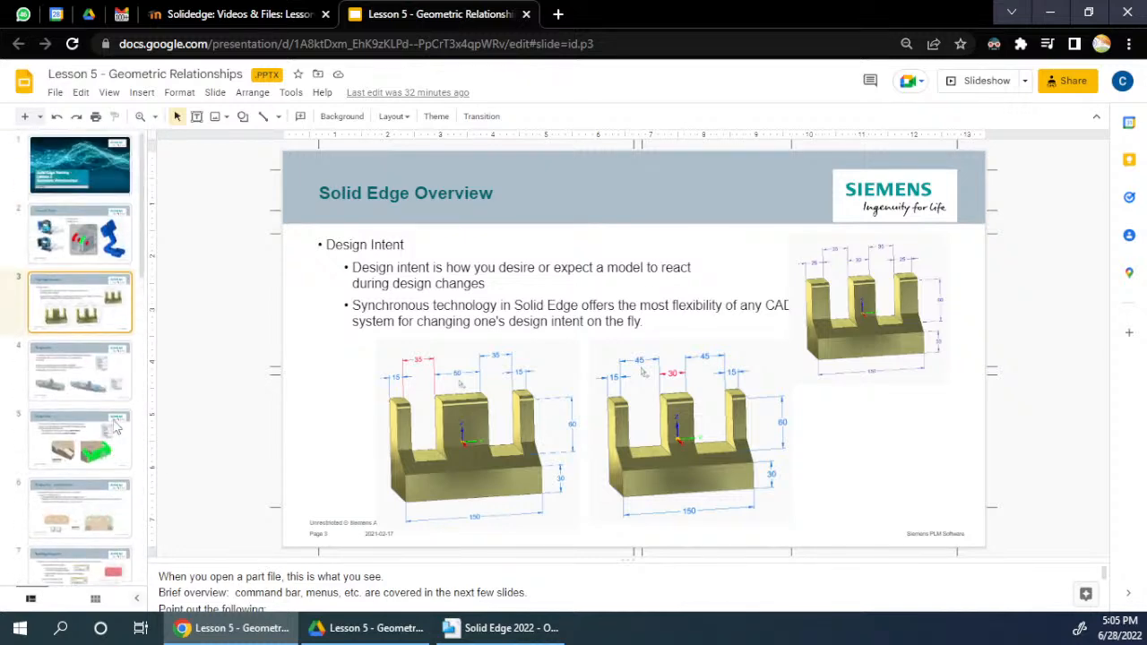
# Switch to Solid Edge 2022 and show the whole Design Intent Block part with its dimensions.
pyautogui.click(502, 627)
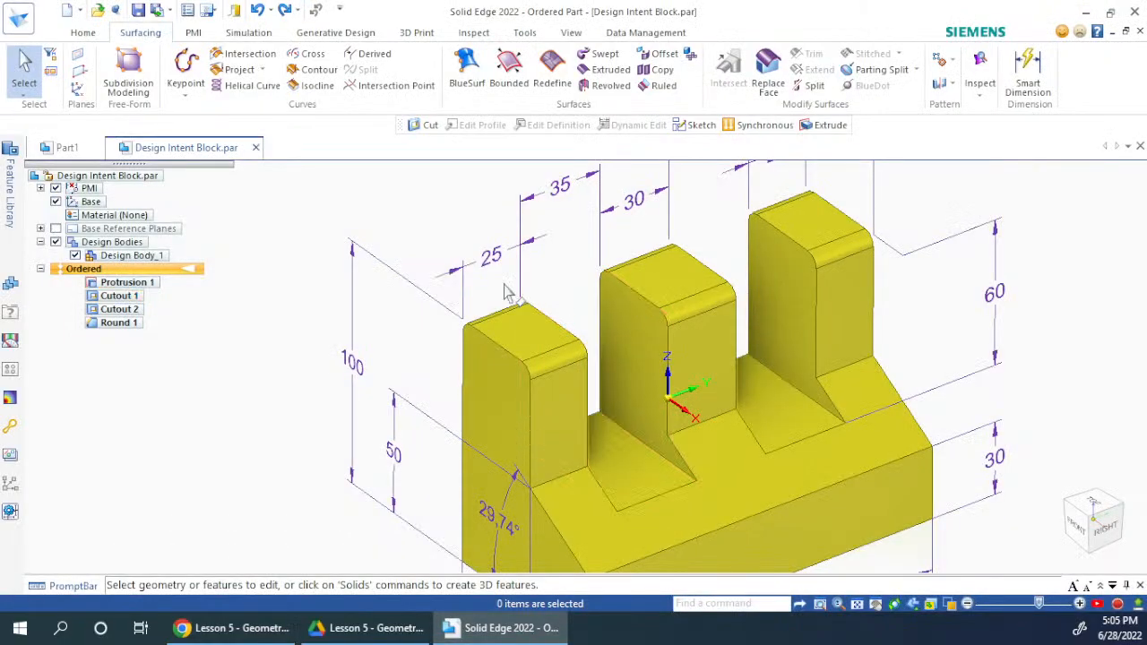
pyautogui.scroll(-5, 500, 278)
pyautogui.scroll(1, 439, 285)
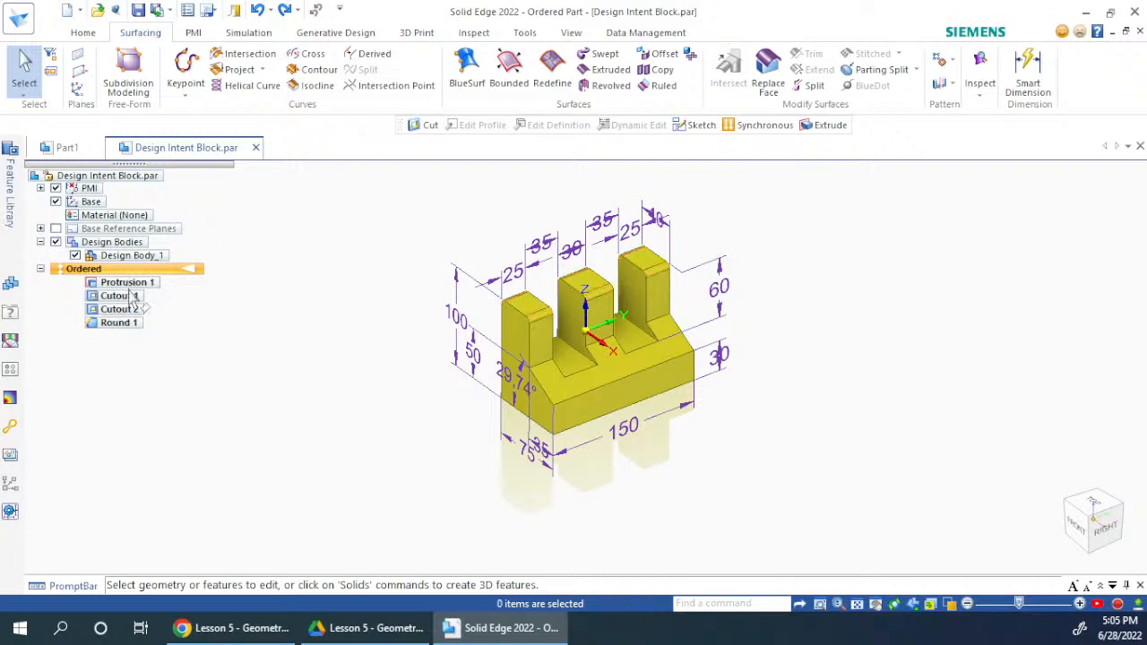
pyautogui.click(129, 327)
pyautogui.rightClick(128, 328)
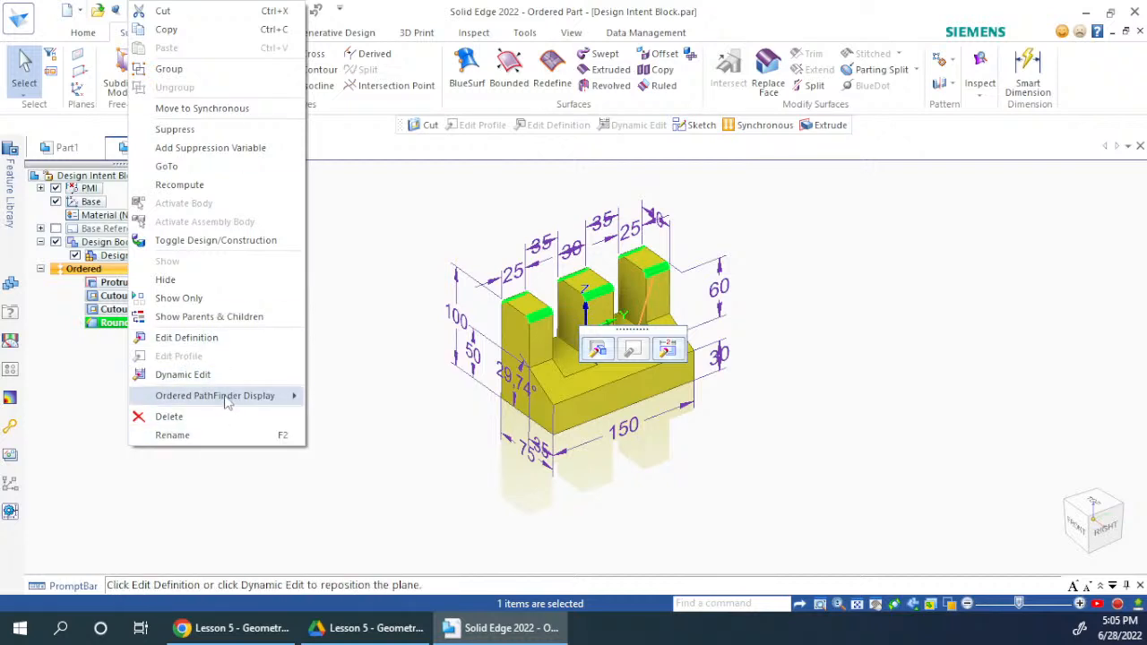
pyautogui.moveTo(228, 401)
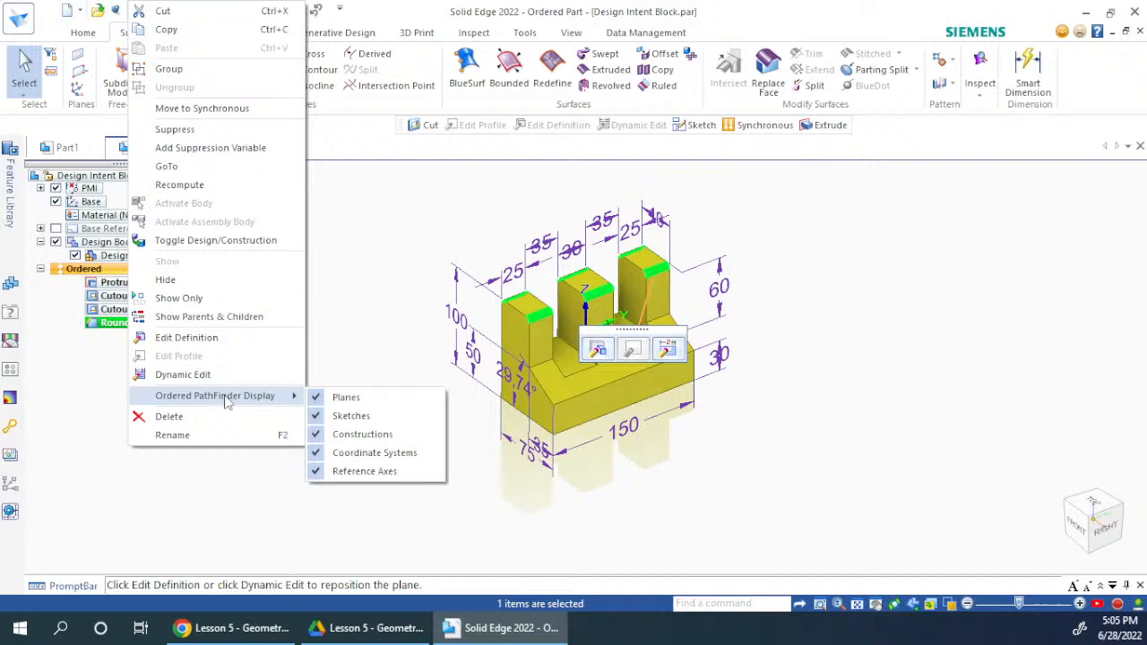
pyautogui.click(417, 272)
pyautogui.rightClick(130, 270)
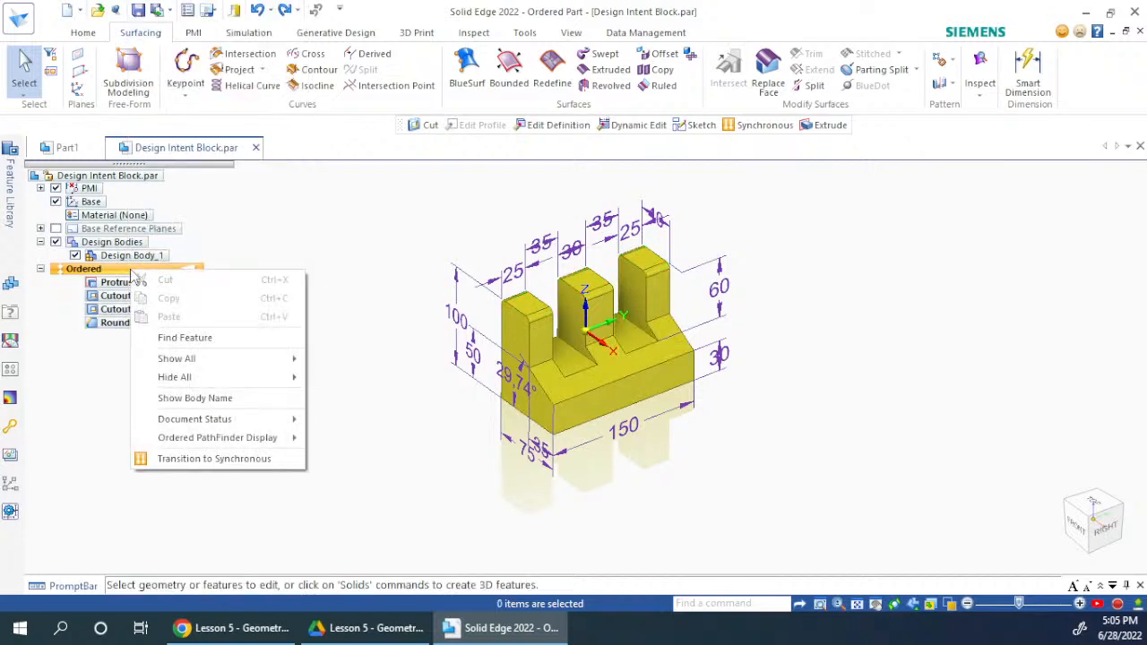
pyautogui.moveTo(218, 440)
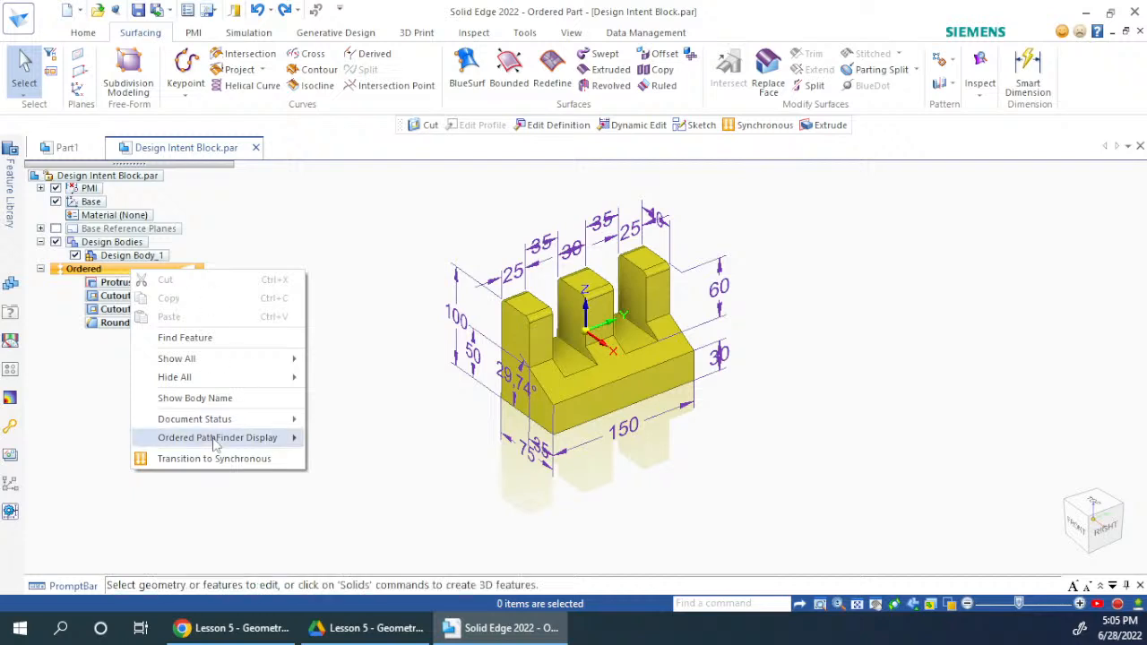
pyautogui.click(356, 349)
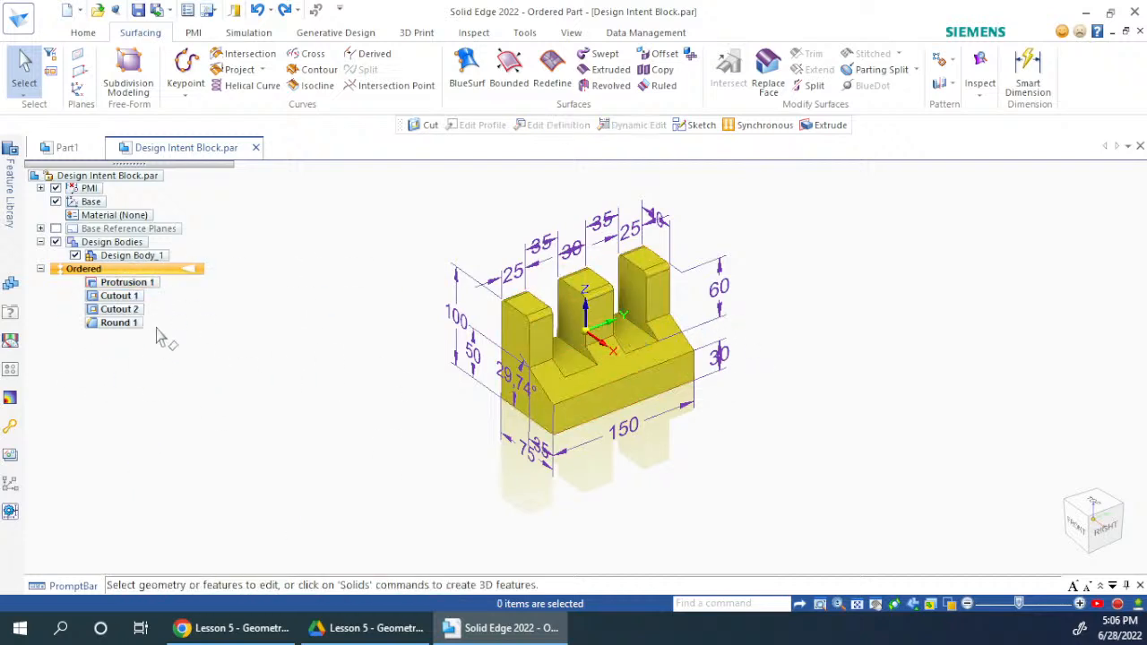
# Move the ordered Round 1 feature to synchronous together with the protrusion and cutouts it depends on.
pyautogui.rightClick(126, 322)
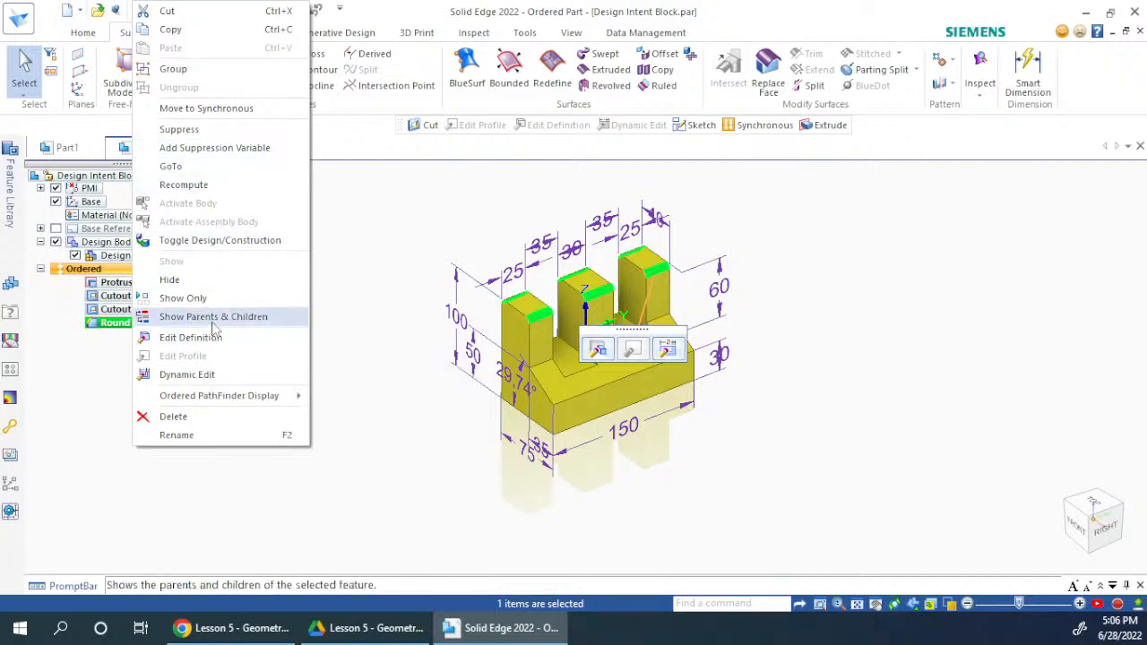
pyautogui.click(215, 108)
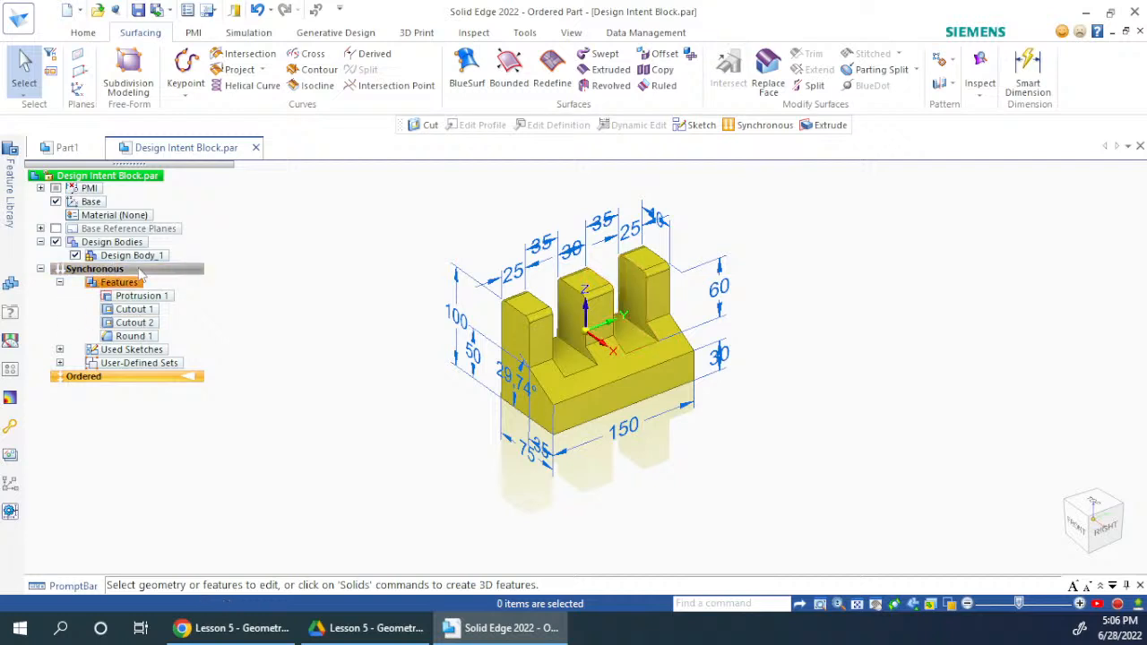
pyautogui.moveTo(760, 420); pyautogui.dragTo(788, 405, button='middle')
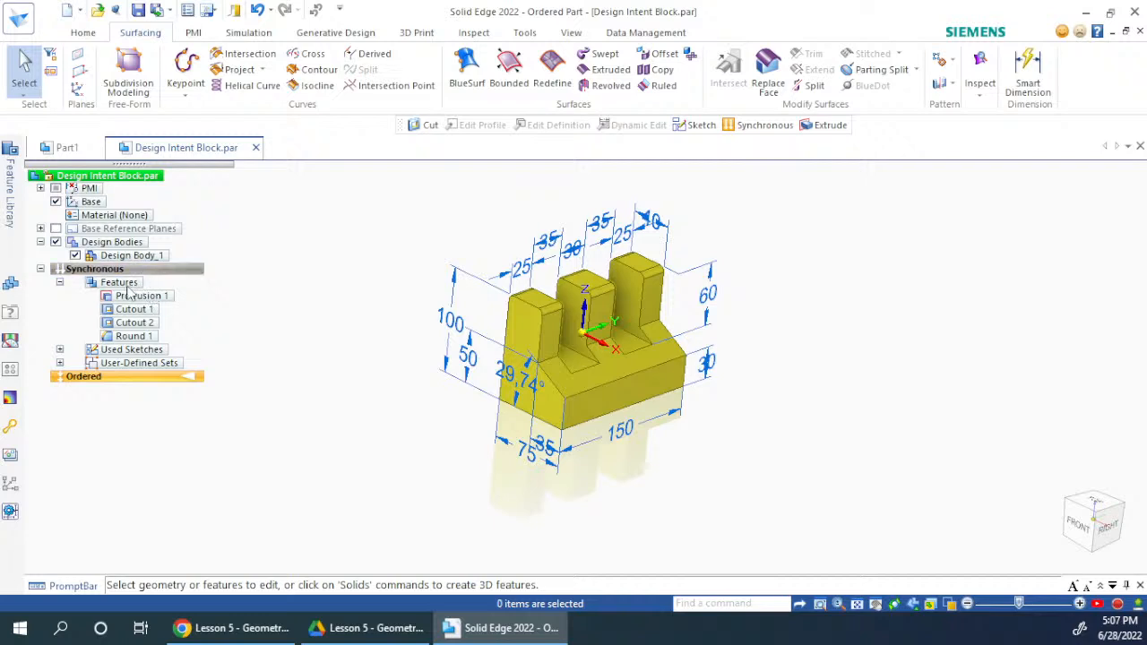
# Review the Design Intent slide in the browser presentation and return to Solid Edge.
pyautogui.click(272, 632)
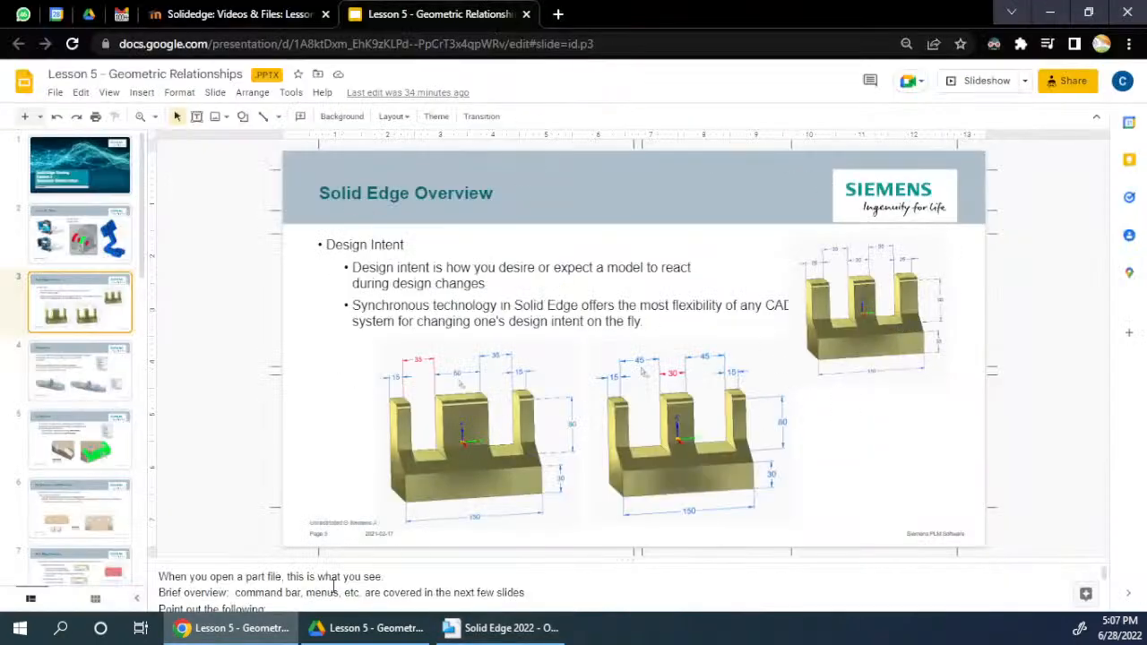
pyautogui.click(266, 634)
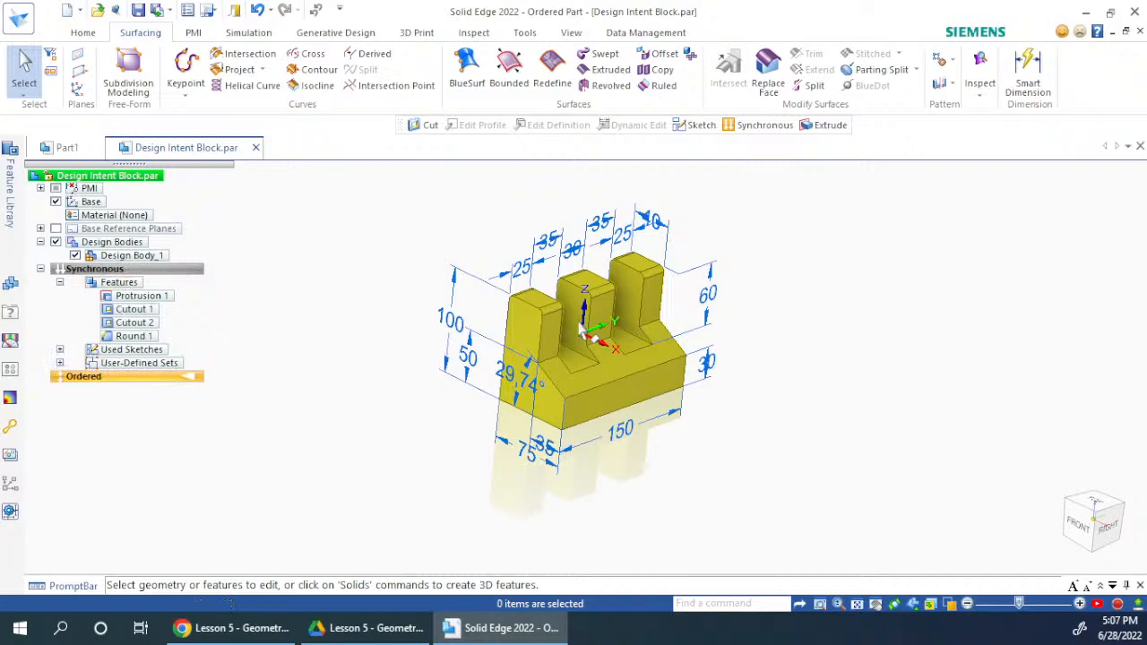
# Try a width of 40 mm for the block's middle post and undo the change.
pyautogui.moveTo(585, 330); pyautogui.dragTo(667, 340, button='middle')
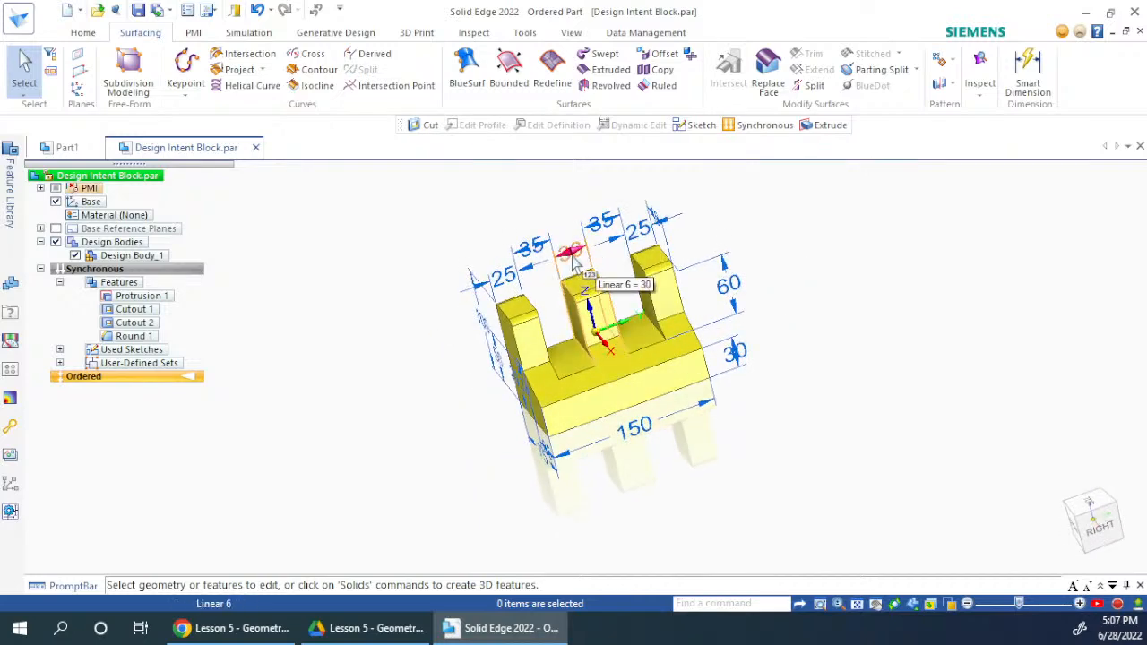
pyautogui.click(574, 256)
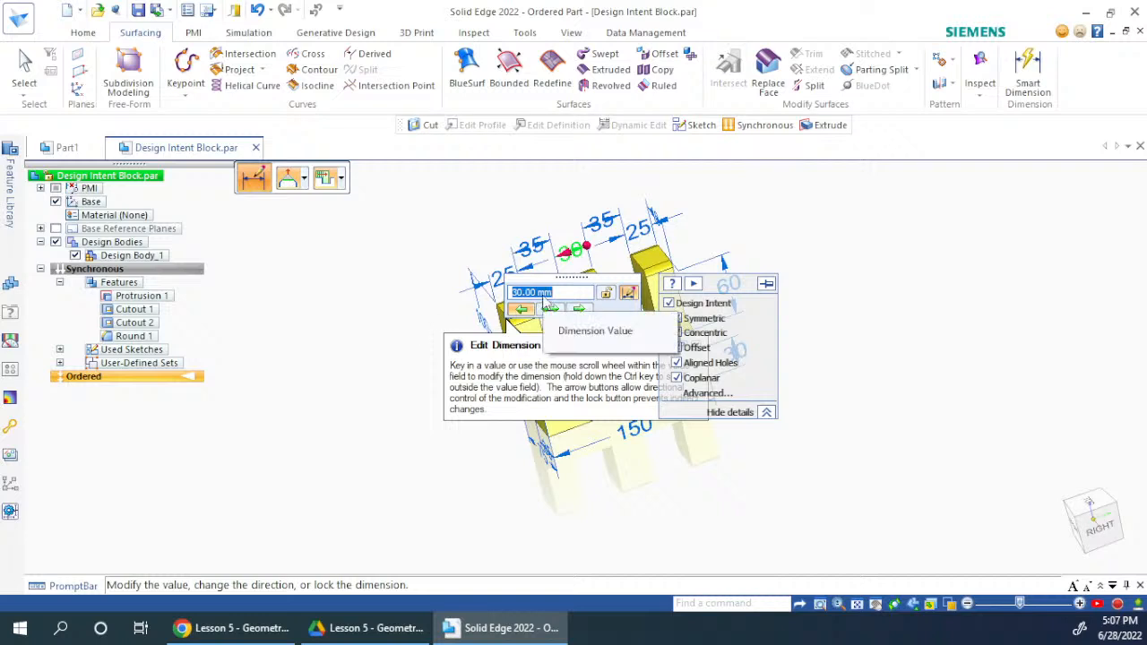
pyautogui.write('40')
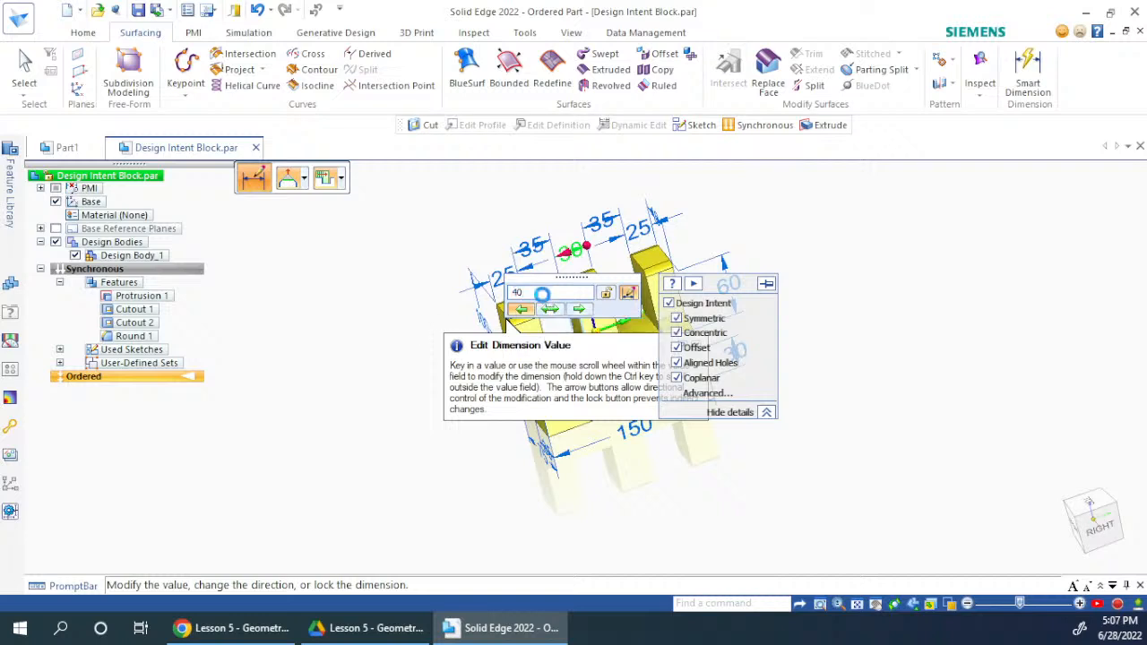
pyautogui.press('Return')
pyautogui.press('Escape')
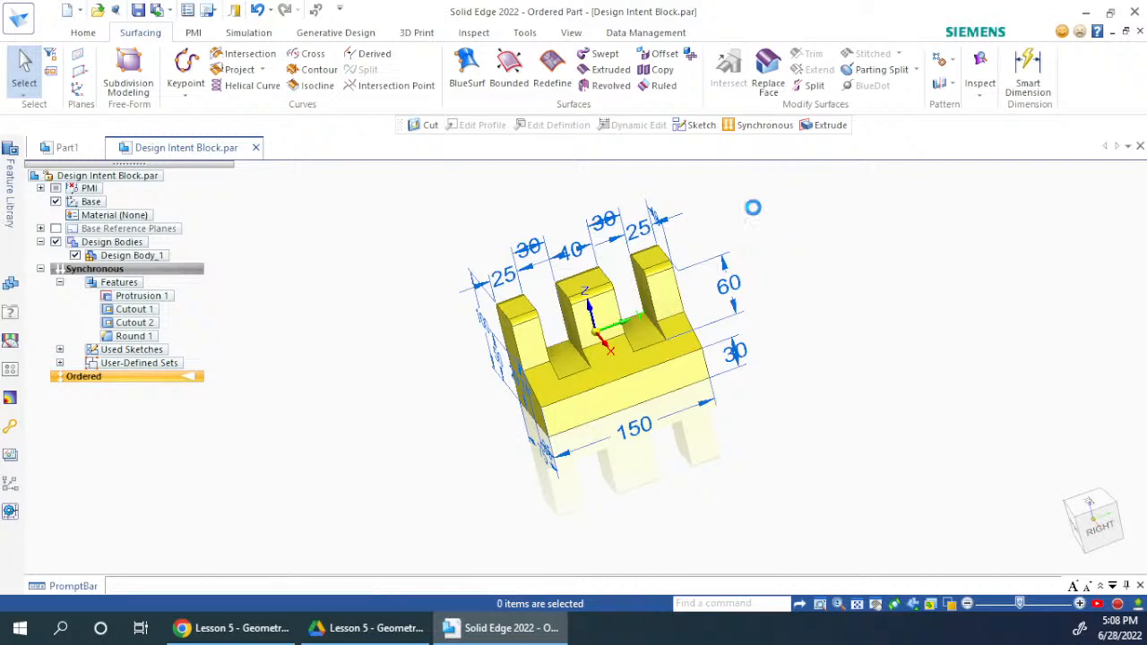
pyautogui.hotkey('ctrl', 'z')
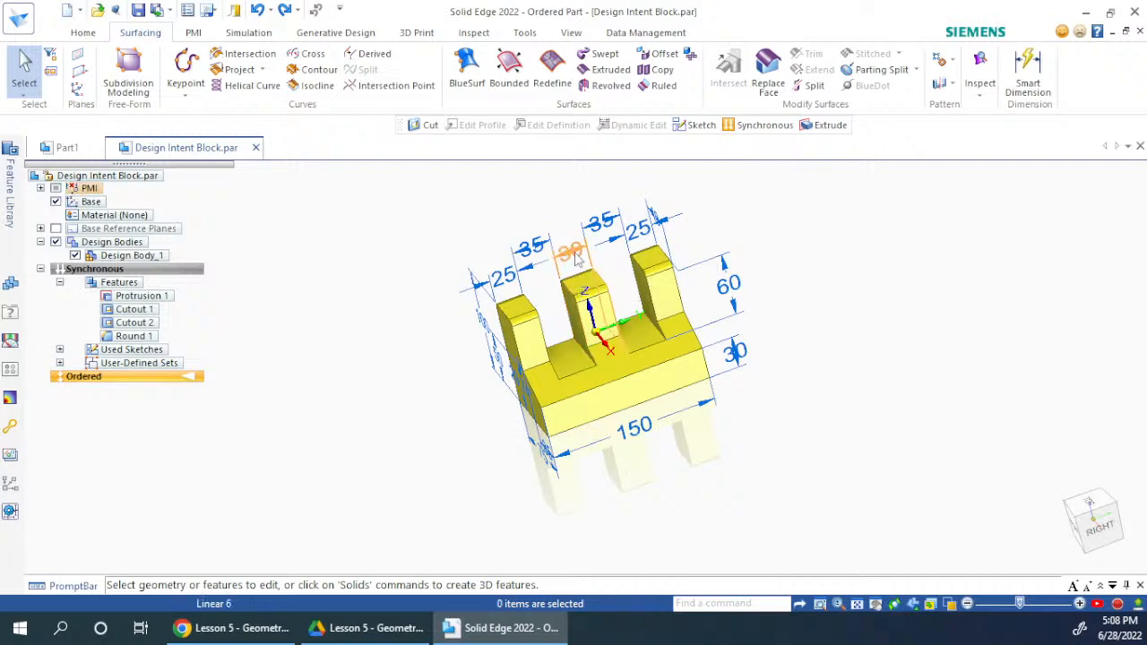
# Try a 40 mm width for the middle post, growing it to one side only with the Symmetric relationship off, and undo the change.
pyautogui.click(571, 251)
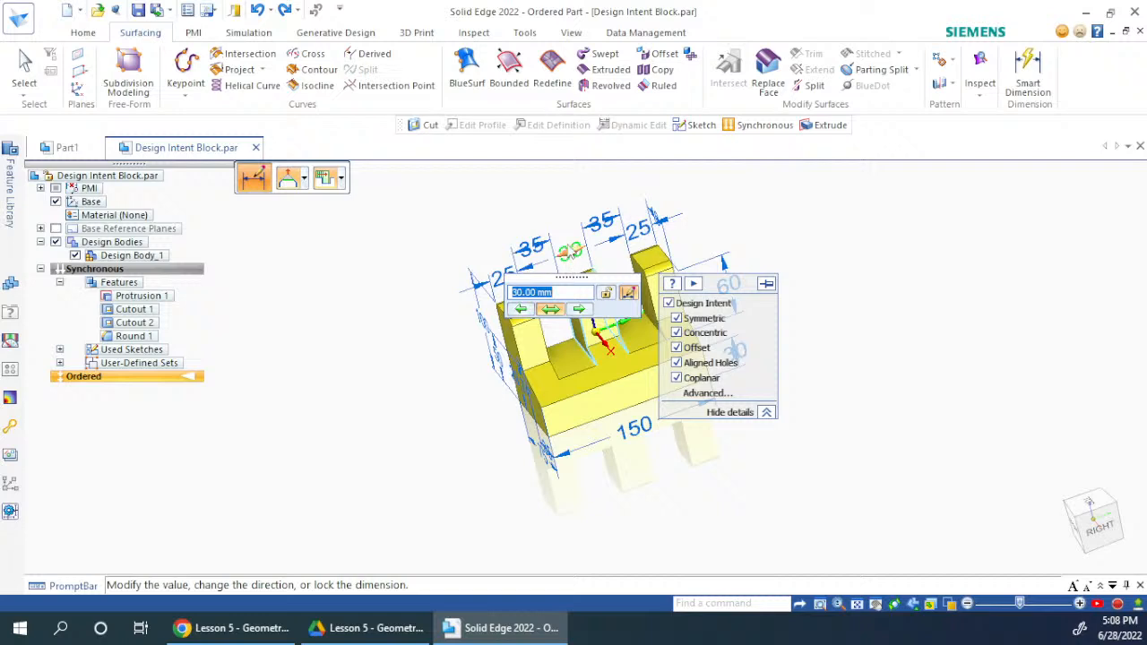
pyautogui.moveTo(741, 292); pyautogui.dragTo(882, 201)
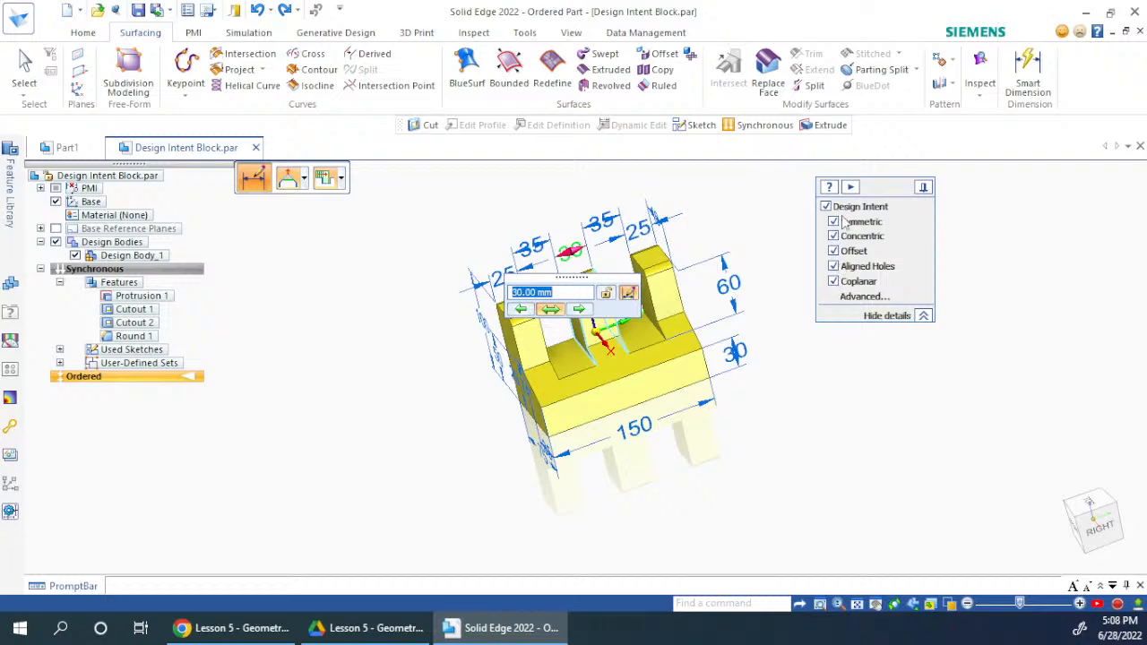
pyautogui.moveTo(596, 281); pyautogui.dragTo(488, 200)
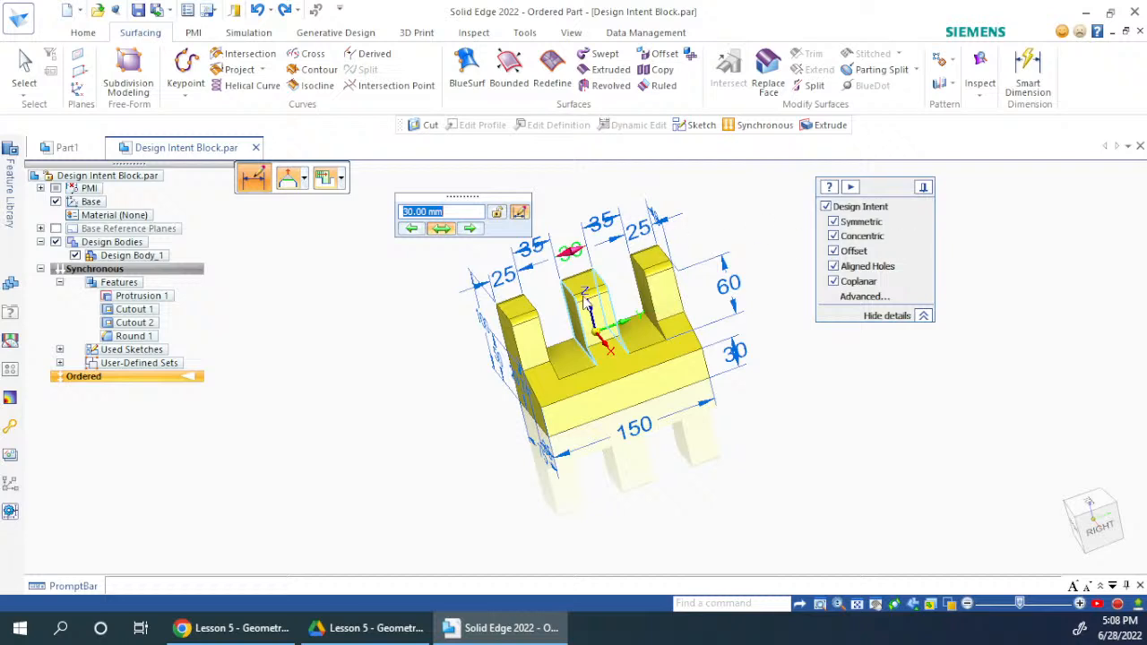
pyautogui.click(833, 222)
pyautogui.click(468, 227)
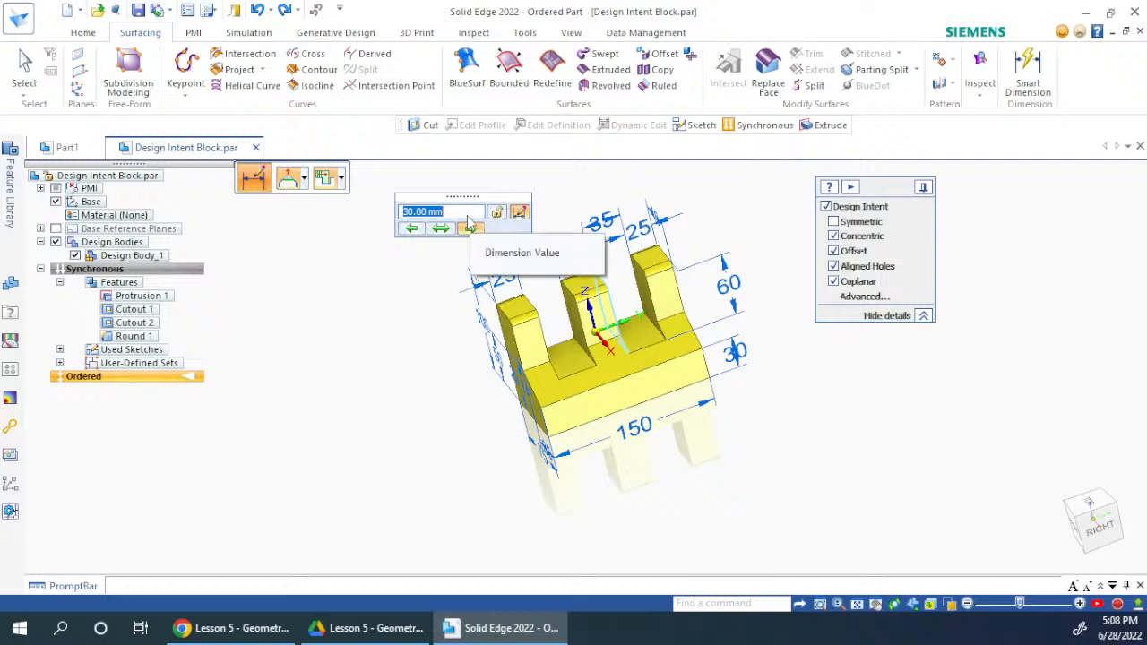
pyautogui.write('40')
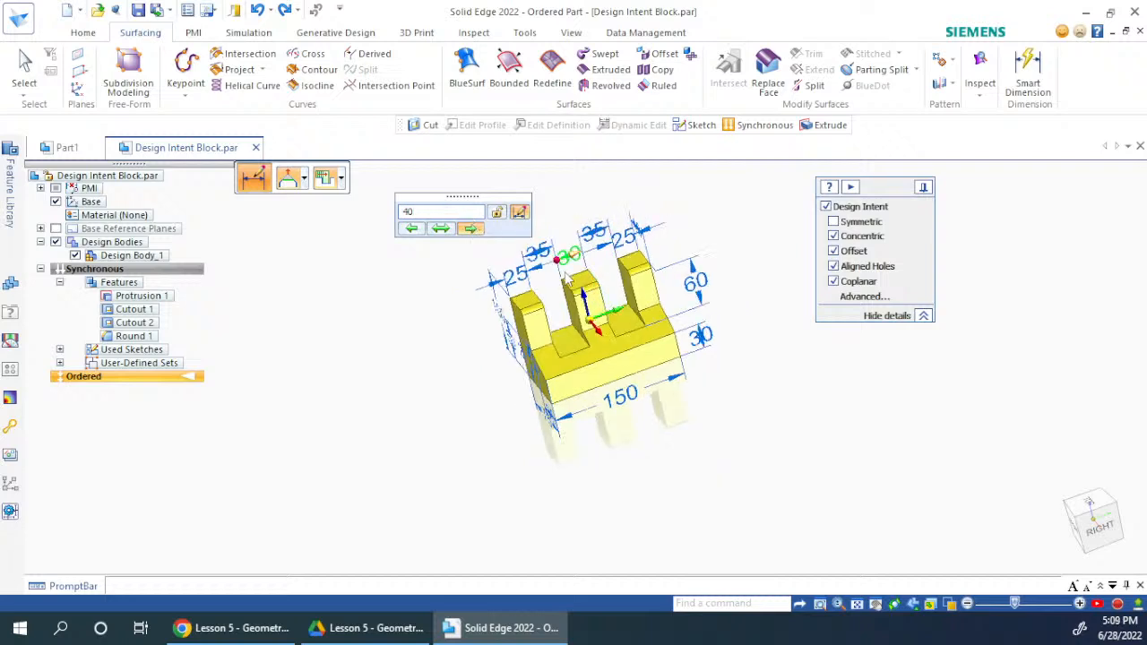
pyautogui.scroll(5, 492, 252)
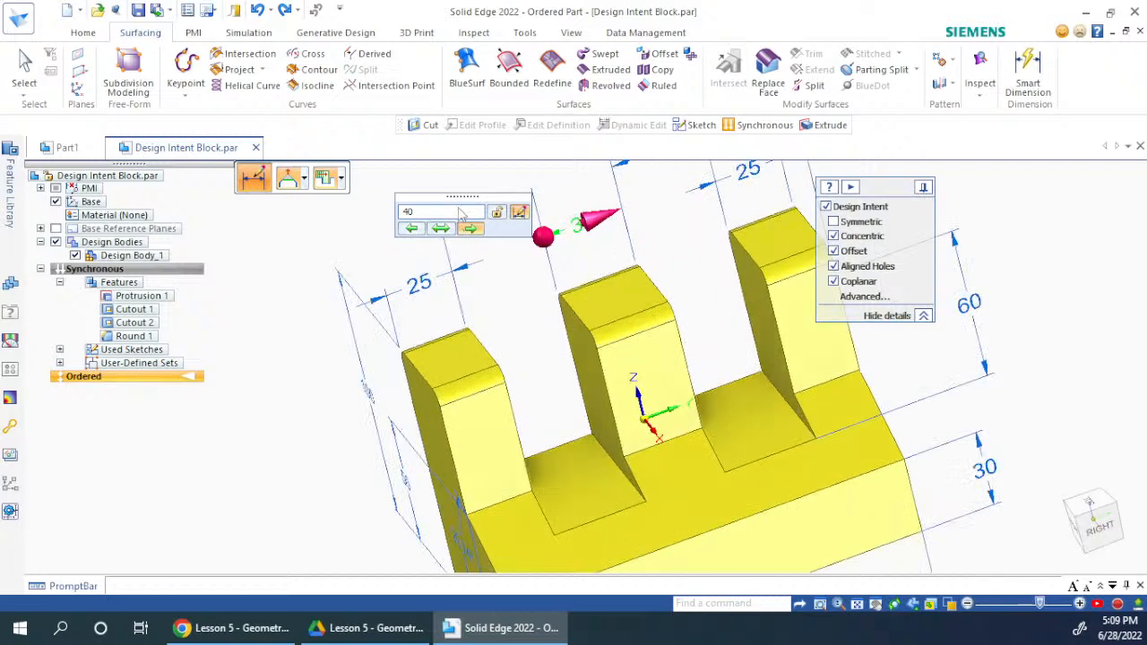
pyautogui.press('Return')
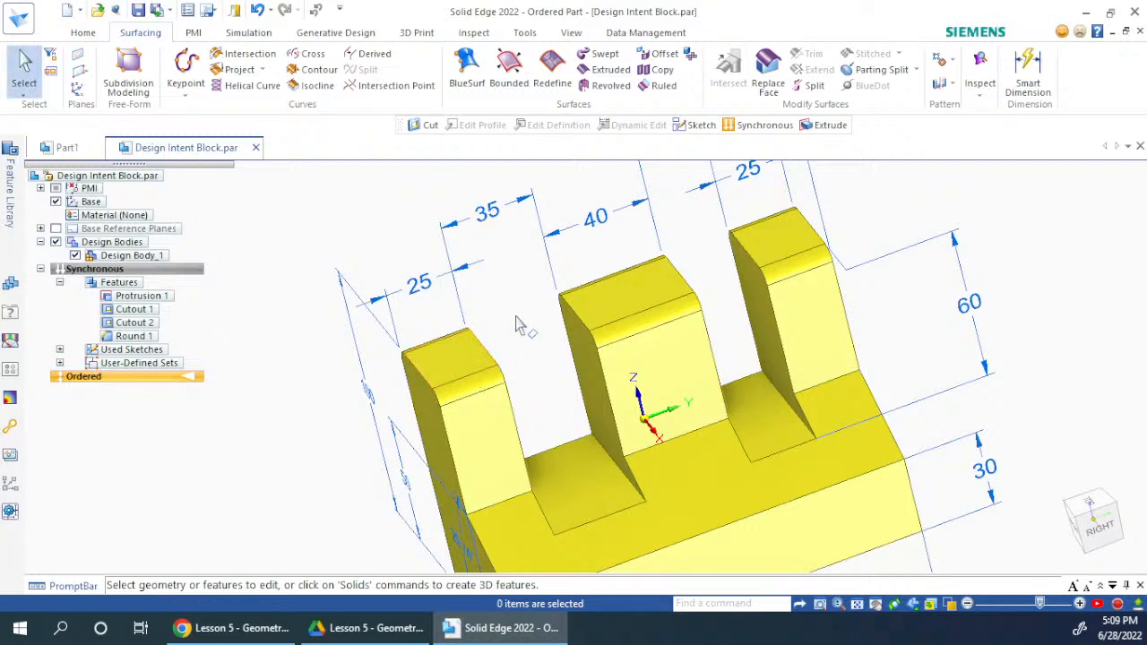
pyautogui.hotkey('ctrl', 'z')
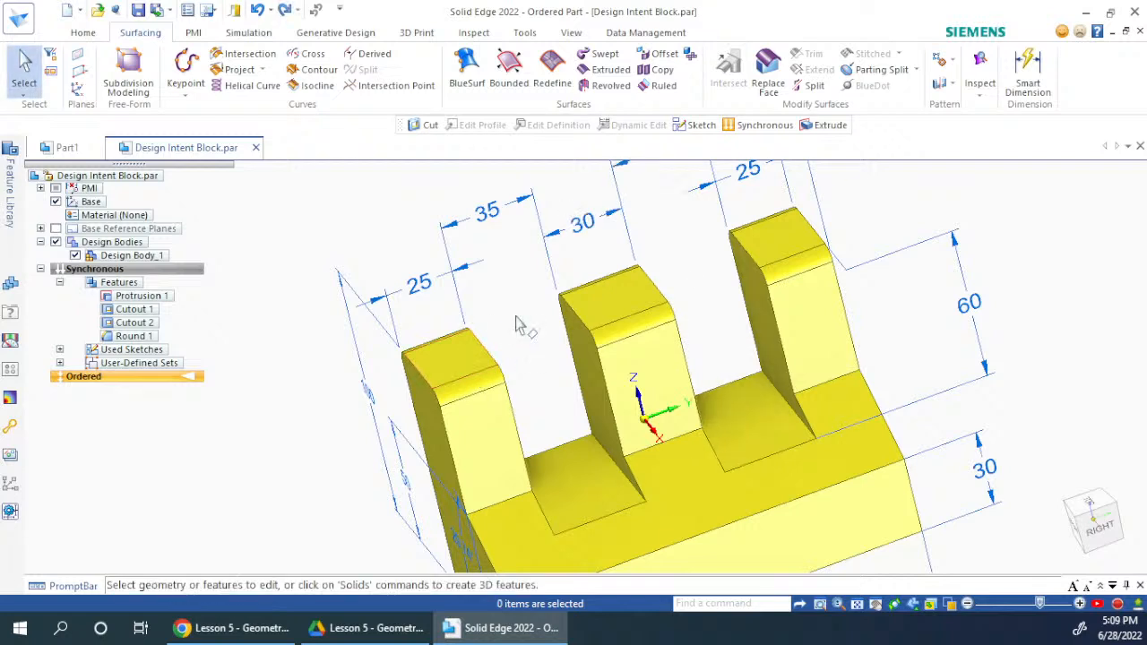
# Turn the Symmetric relationship back on and set the middle post's width to 40 mm.
pyautogui.click(587, 228)
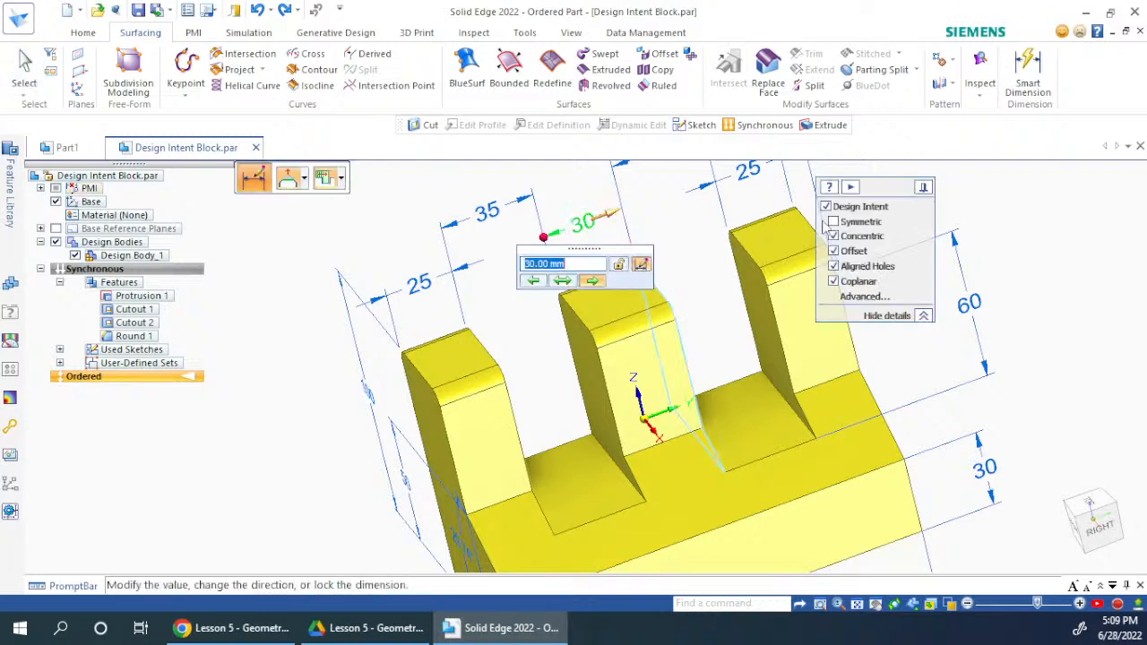
pyautogui.click(841, 224)
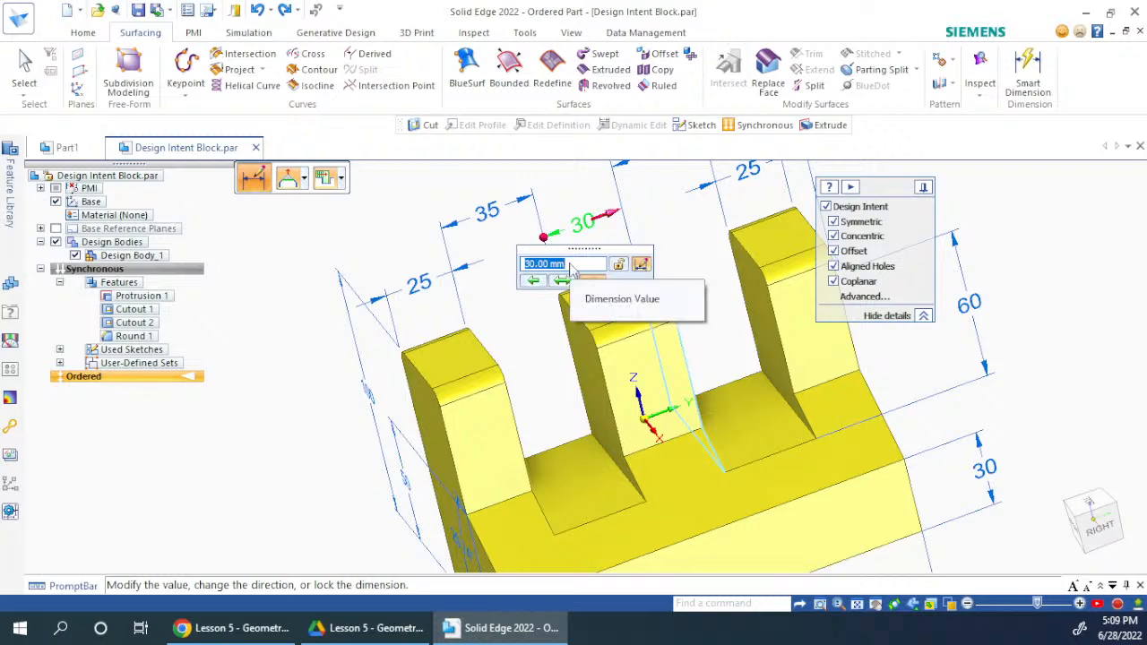
pyautogui.write('40')
pyautogui.press('Return')
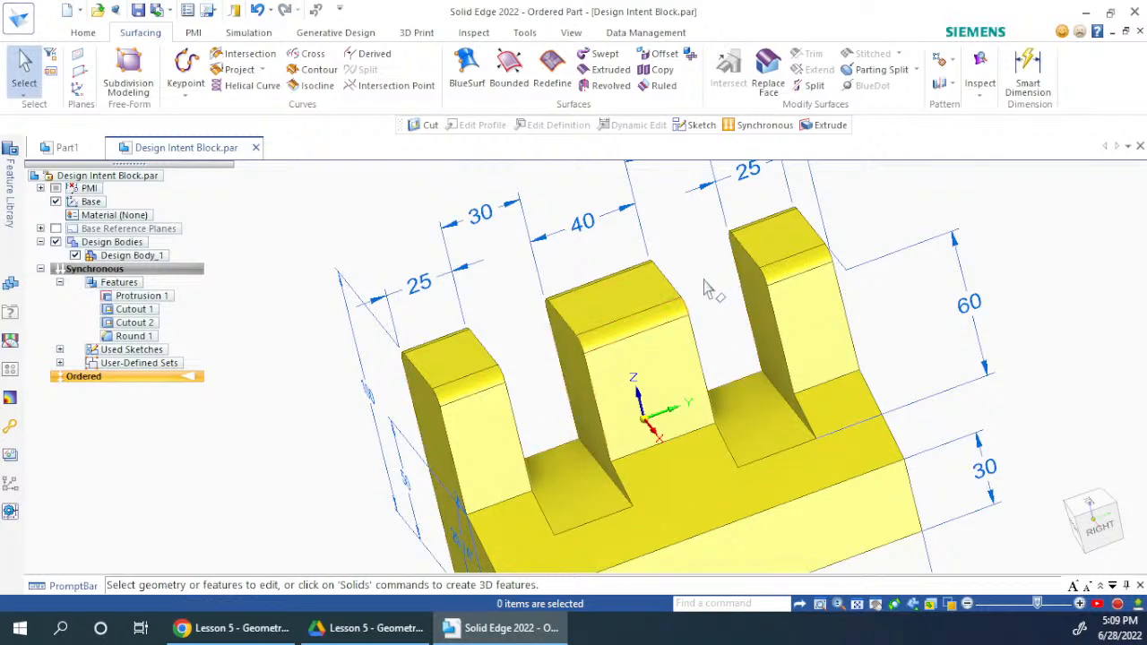
# Set the gap between the left and middle posts to 20 mm, changing both sides with the Symmetric relationship on.
pyautogui.click(481, 213)
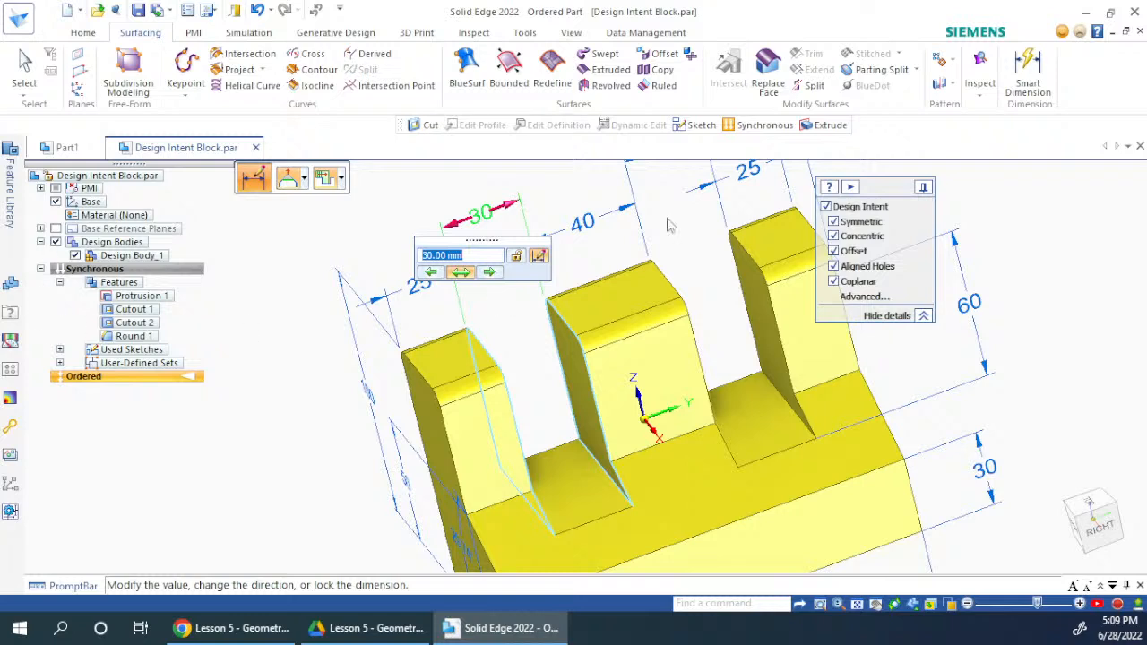
pyautogui.moveTo(902, 191); pyautogui.dragTo(1045, 187)
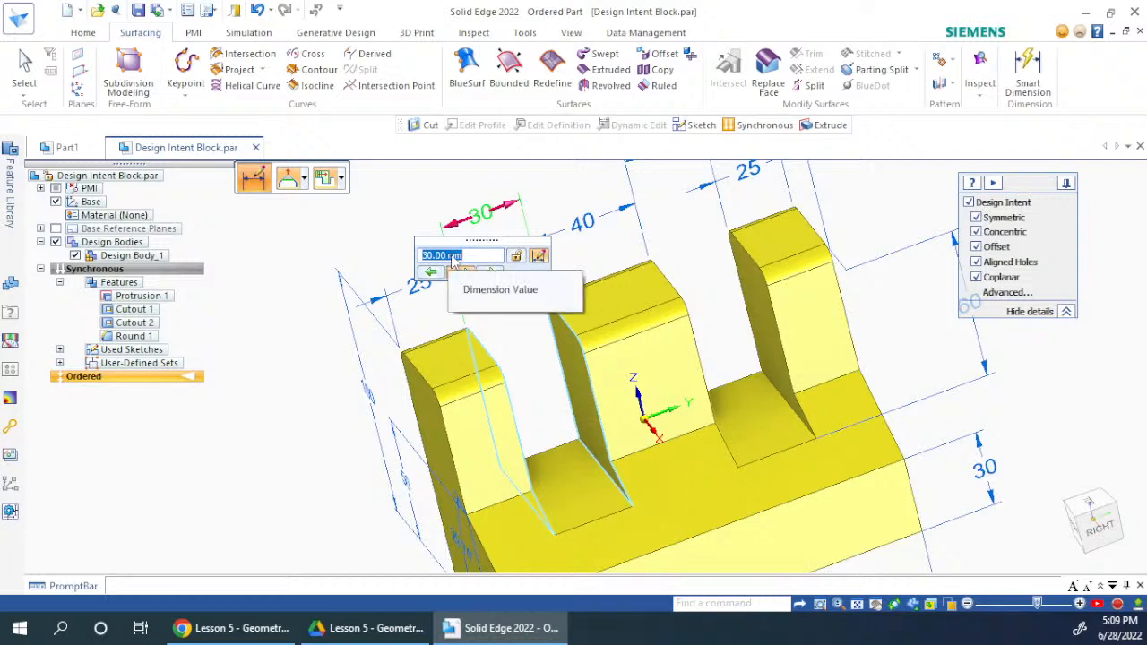
pyautogui.moveTo(481, 240); pyautogui.dragTo(342, 330)
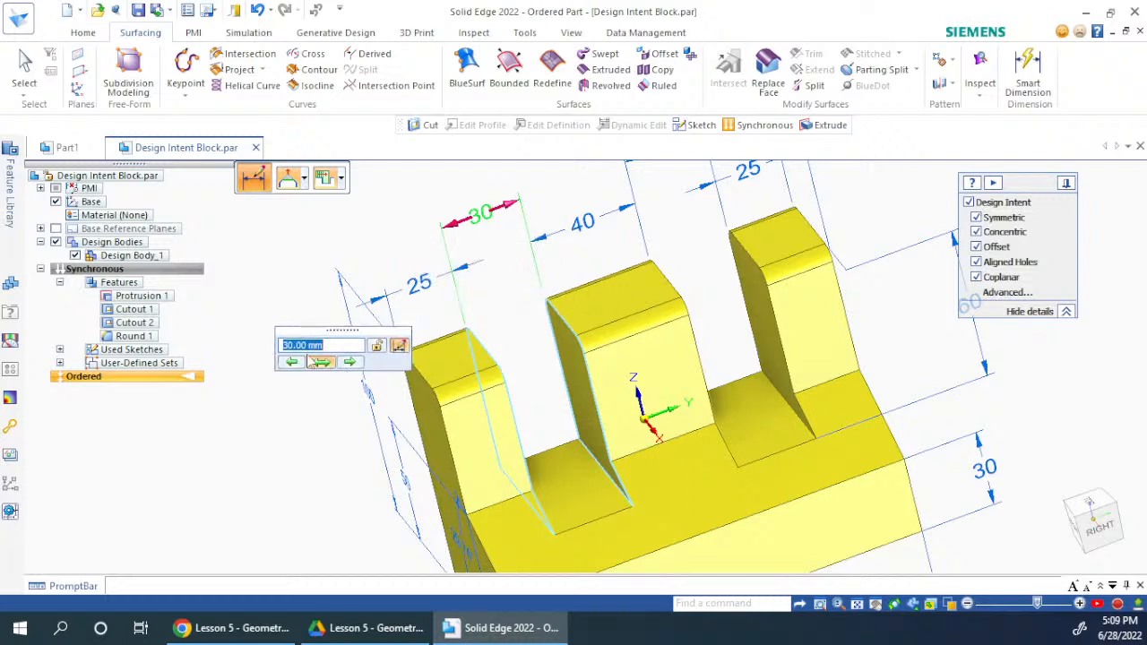
pyautogui.write('20')
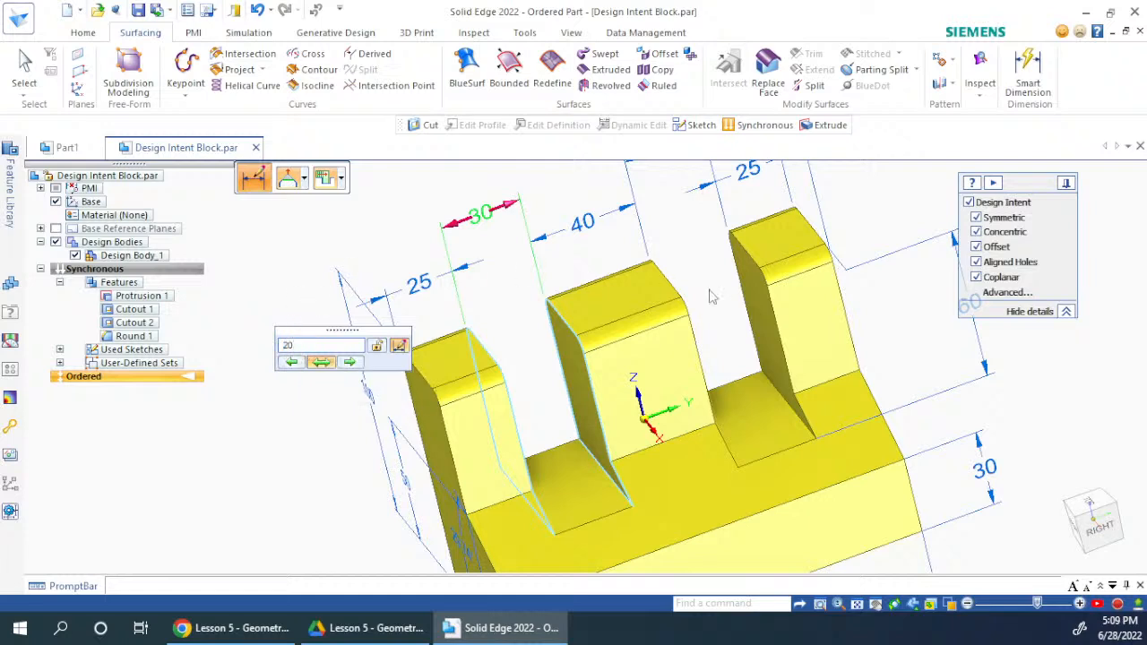
pyautogui.click(976, 218)
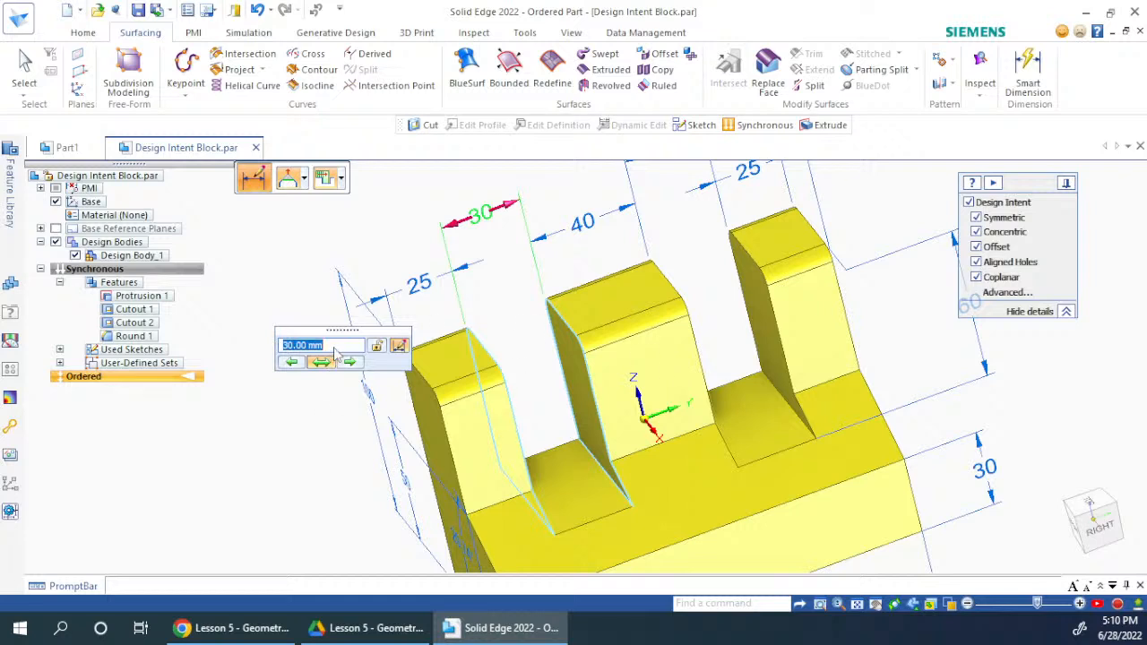
pyautogui.write('20')
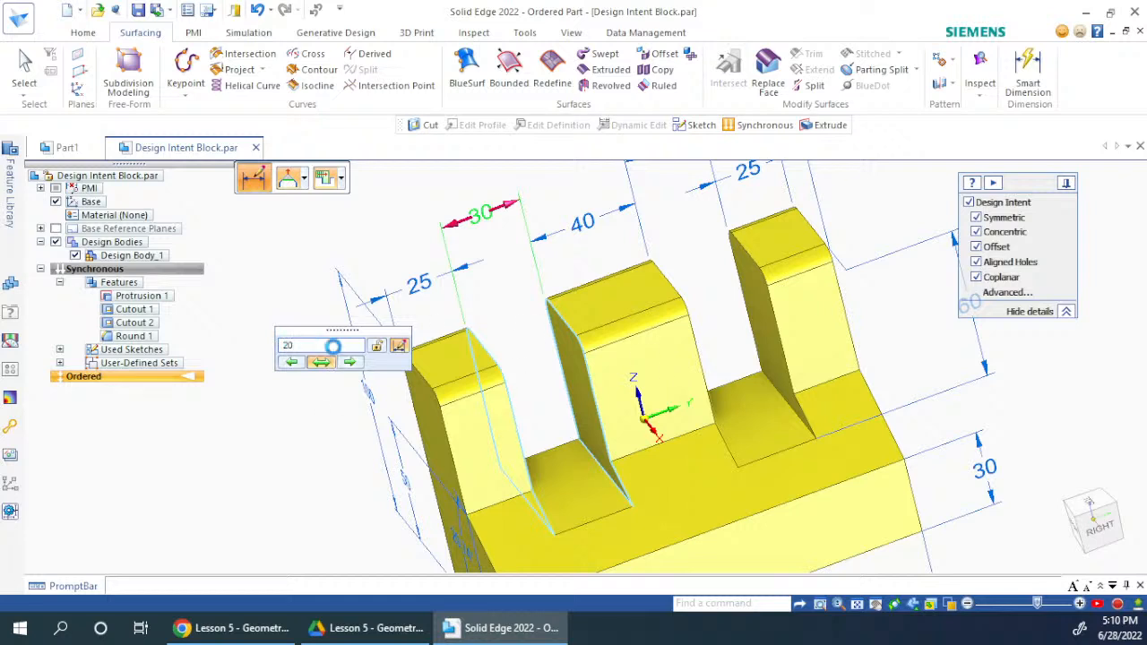
pyautogui.press('Return')
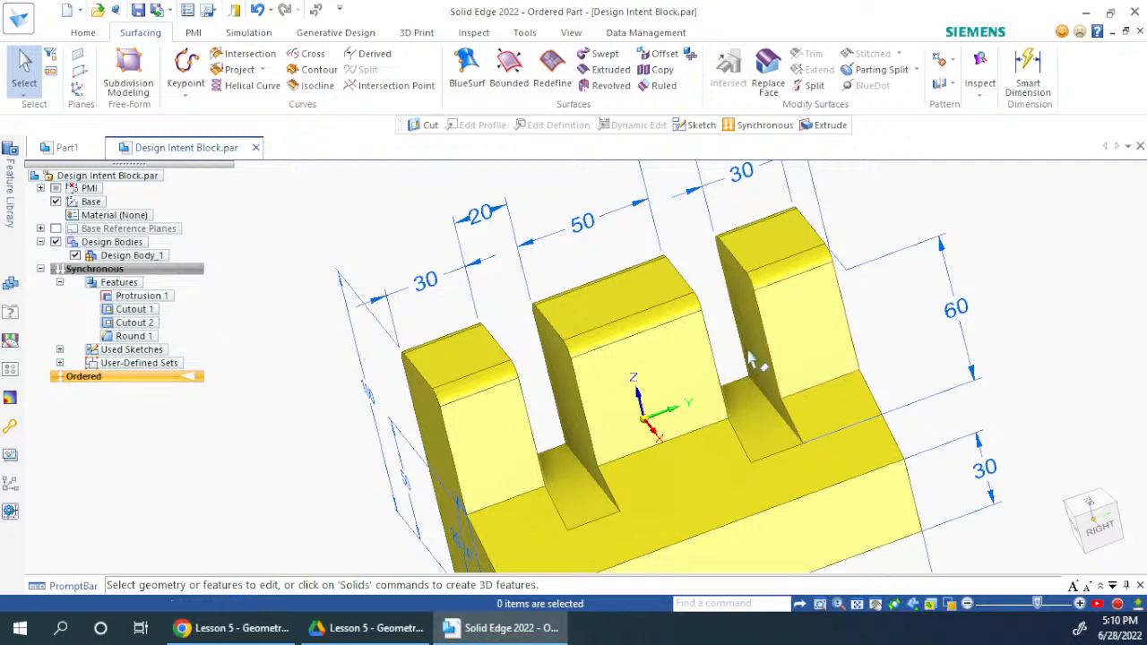
# Try raising the middle post's top face by about 28 mm with the Coplanar relationship on.
pyautogui.scroll(-1, 877, 324)
pyautogui.scroll(3, 878, 322)
pyautogui.scroll(-3, 876, 322)
pyautogui.moveTo(877, 323); pyautogui.dragTo(706, 310, button='middle')
pyautogui.click(704, 310)
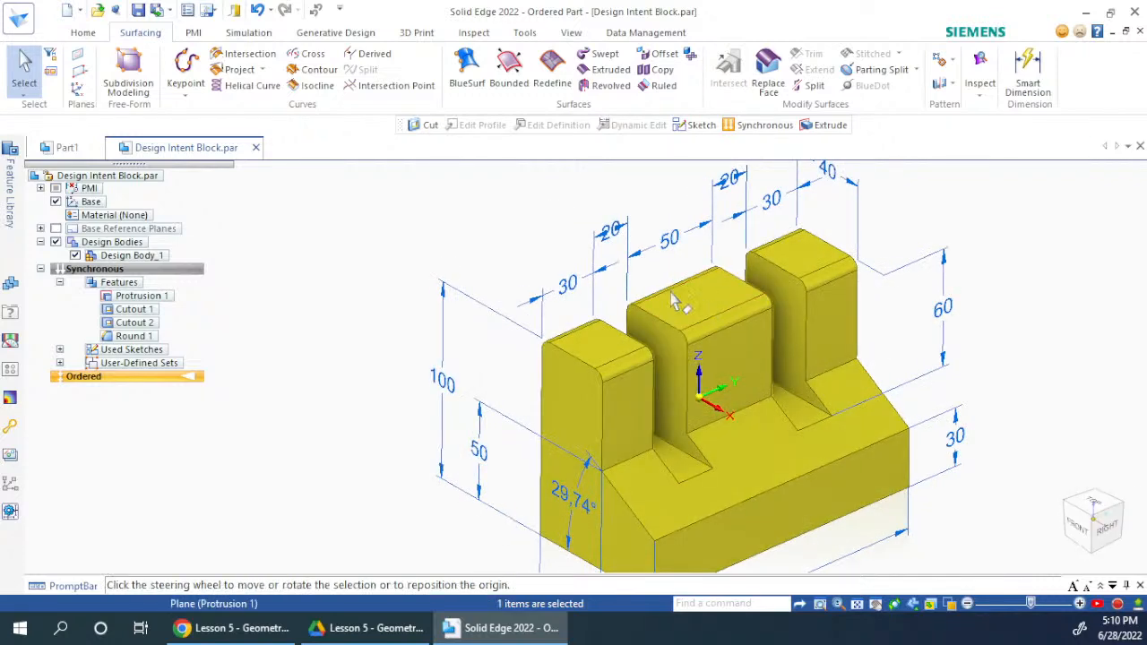
pyautogui.click(720, 278)
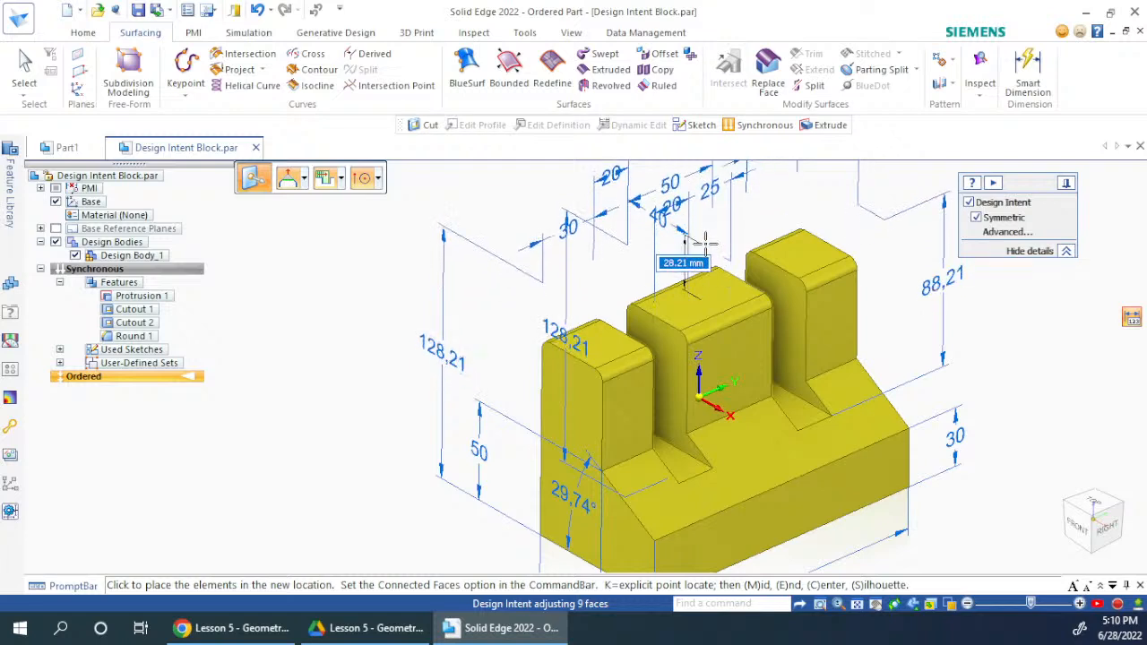
pyautogui.click(706, 240)
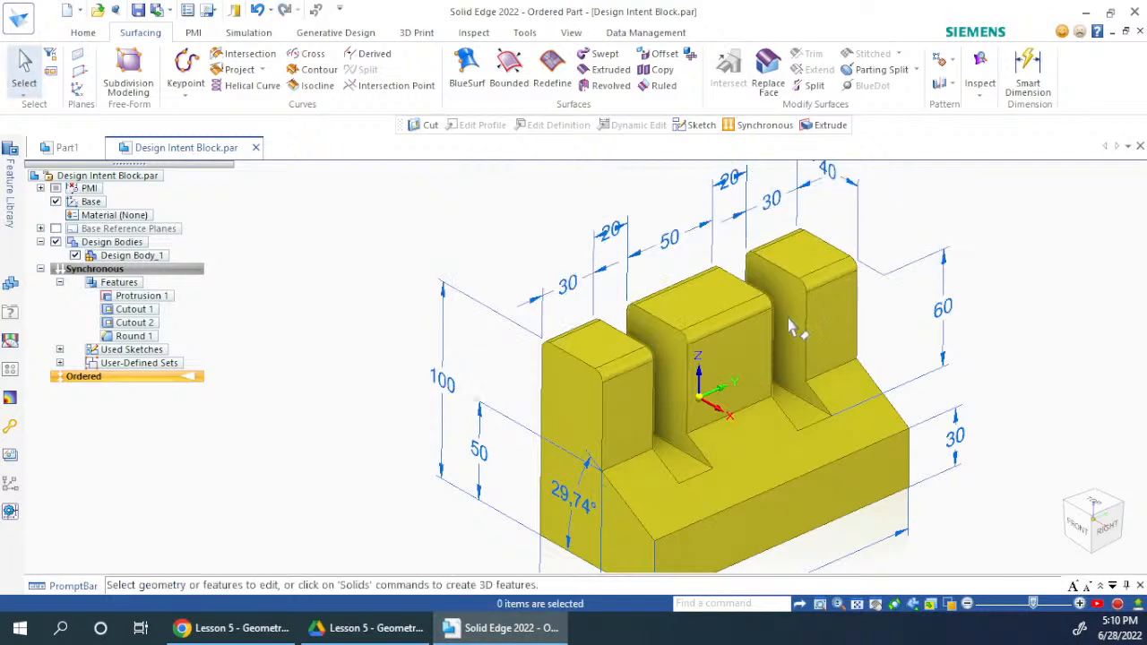
# Try raising only the middle post's top face by 30 mm with the Coplanar relationship off.
pyautogui.click(710, 311)
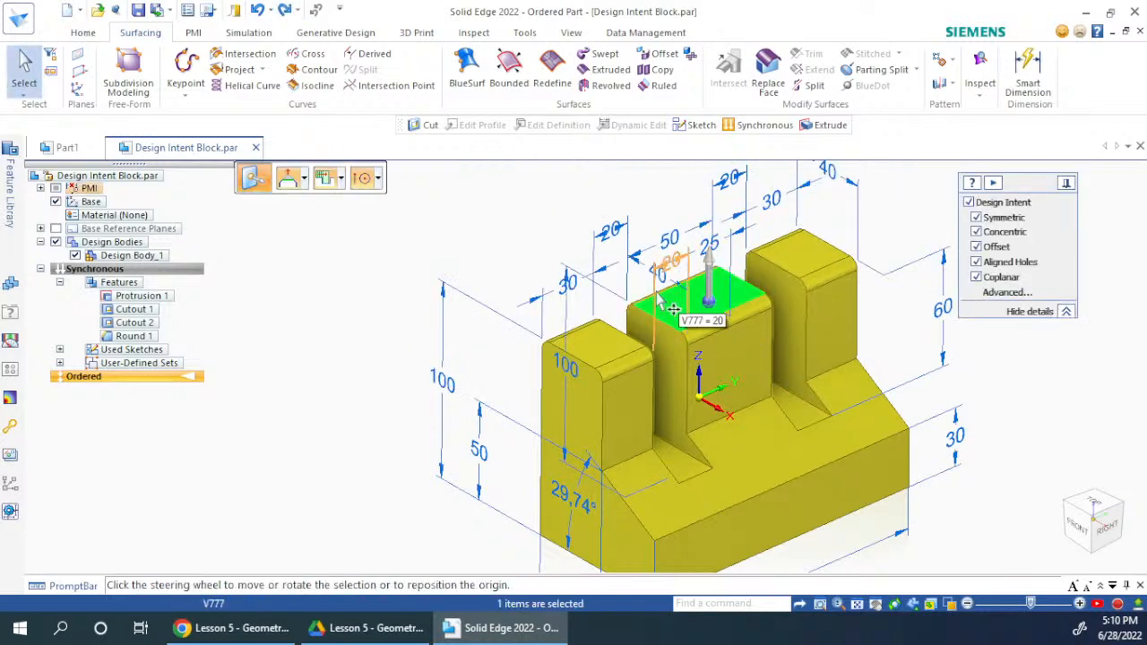
pyautogui.click(976, 278)
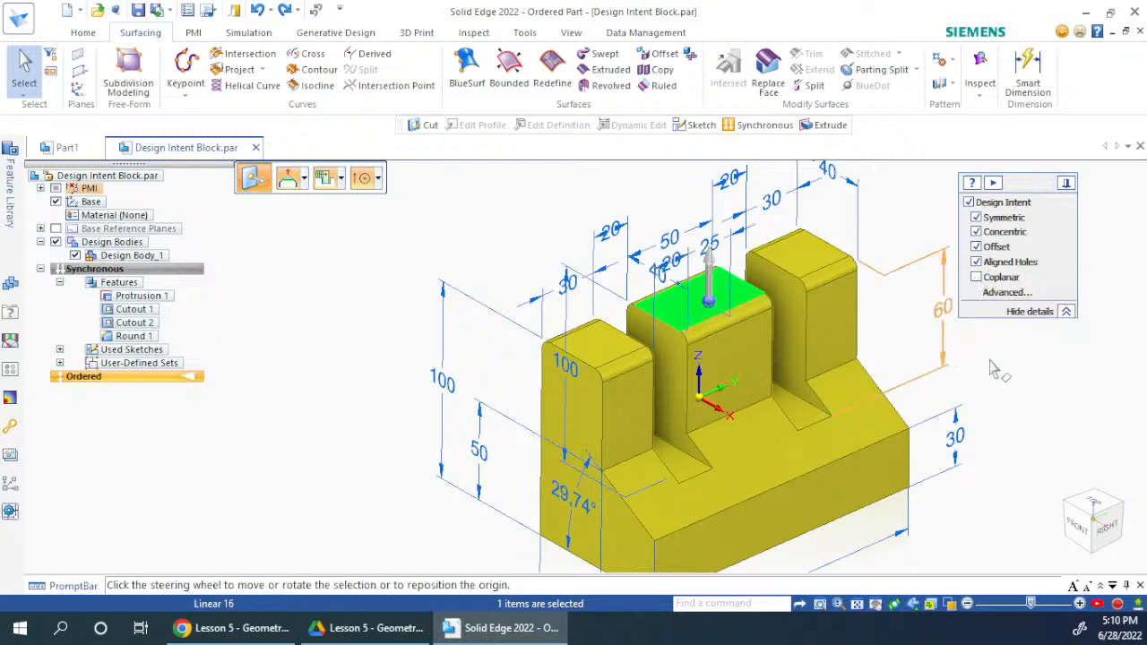
pyautogui.click(715, 278)
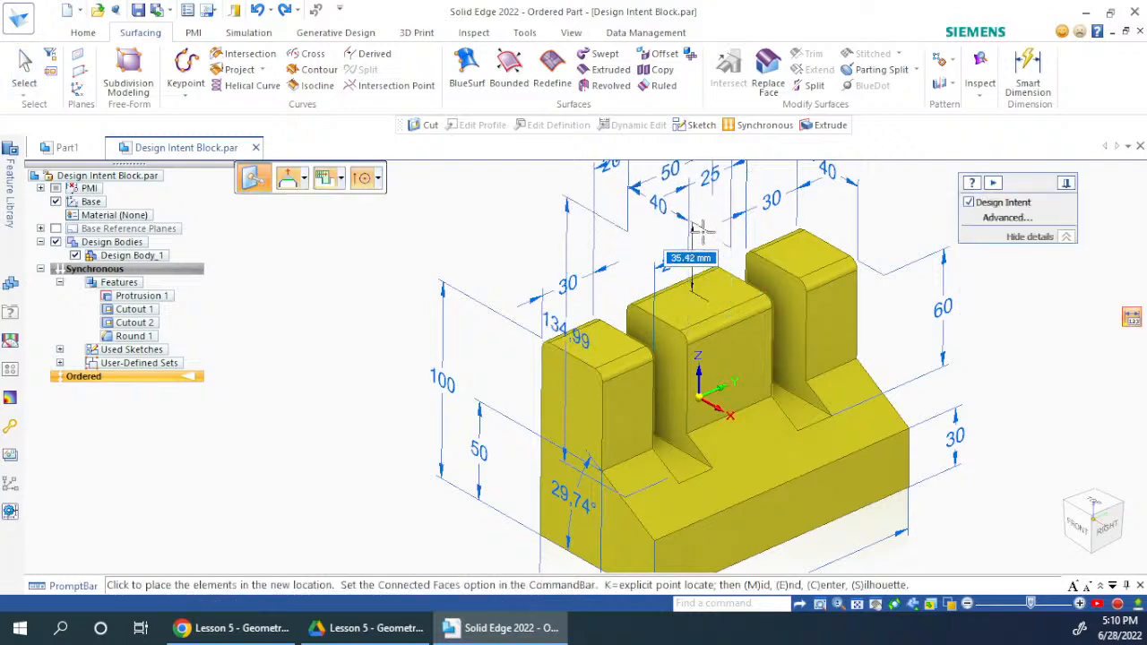
pyautogui.write('3')
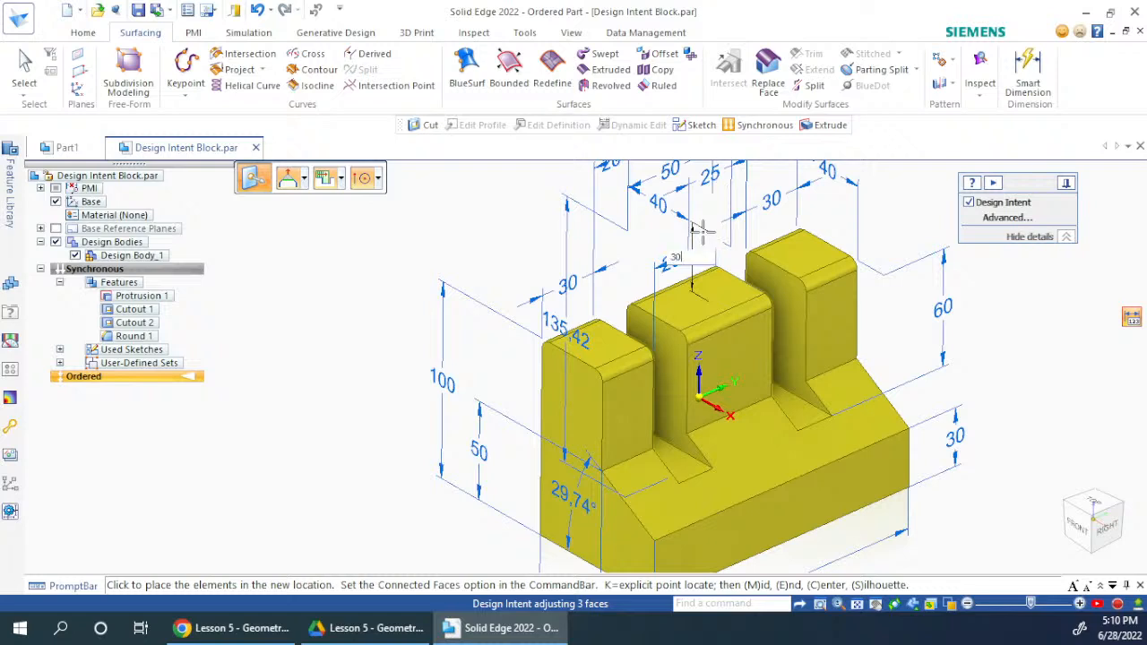
pyautogui.write('00')
pyautogui.press('Return')
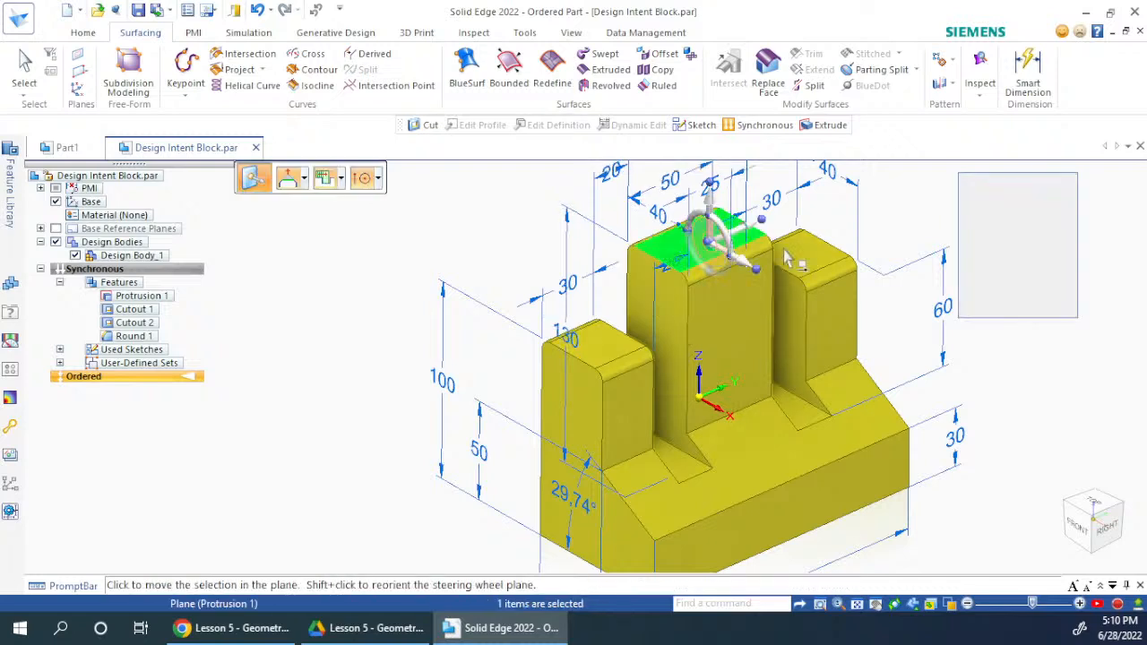
pyautogui.press('Escape')
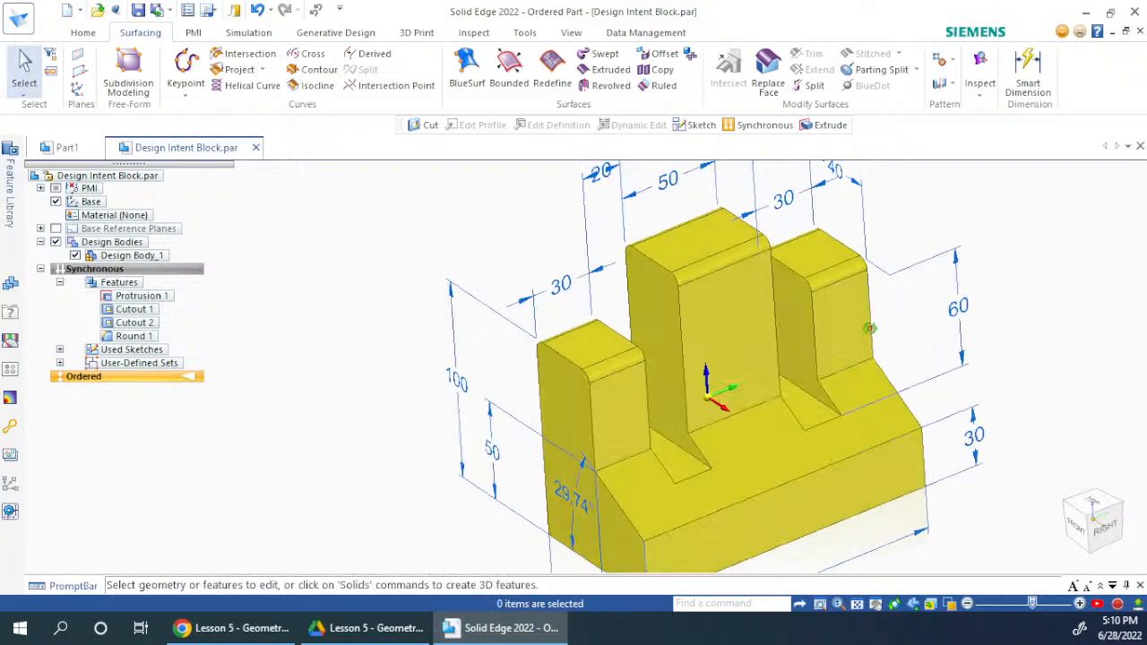
pyautogui.moveTo(869, 328); pyautogui.dragTo(834, 296, button='middle')
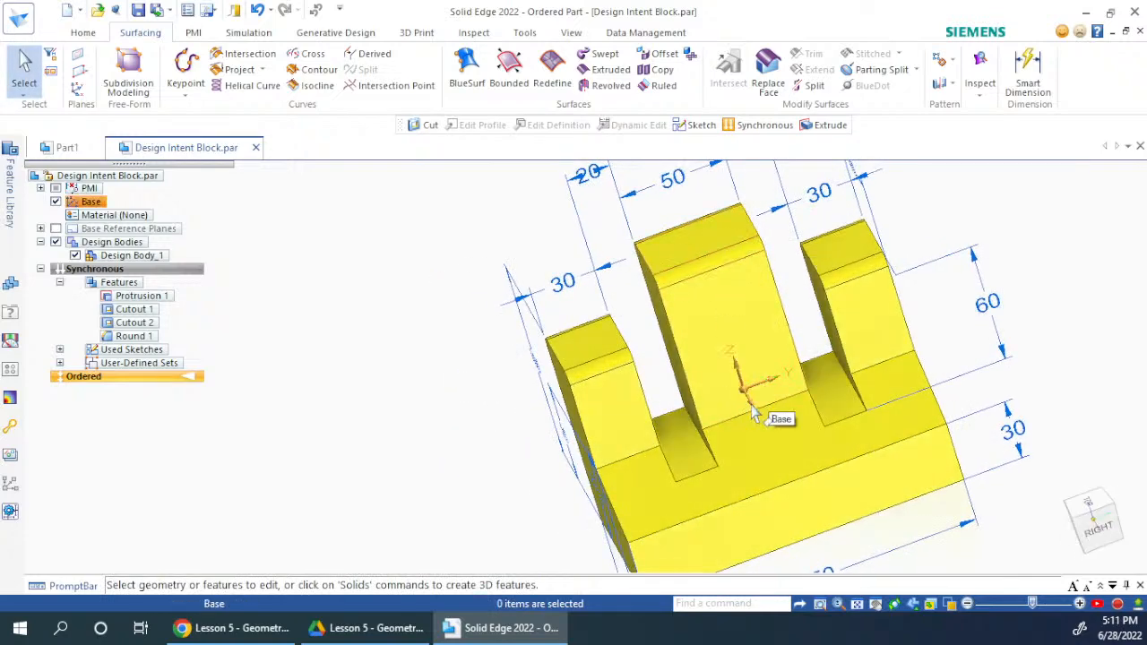
pyautogui.moveTo(753, 414); pyautogui.dragTo(852, 322, button='middle')
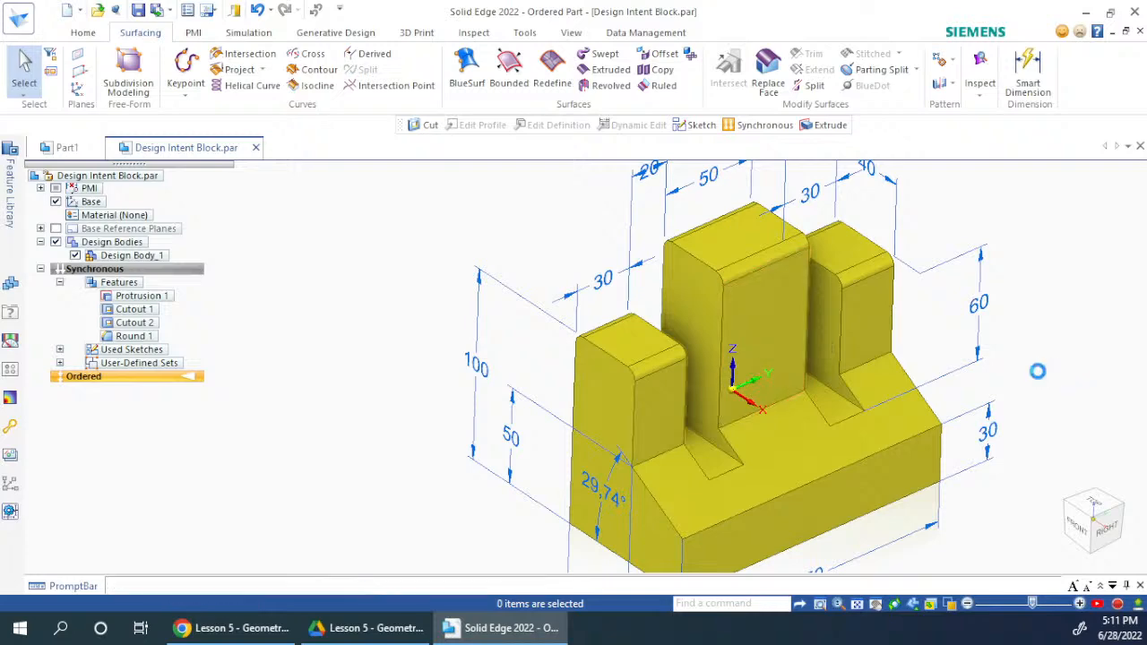
# Try raising the floor of the left slot by 20 mm with Symmetric on and Coplanar off, and undo the move.
pyautogui.moveTo(761, 440); pyautogui.dragTo(753, 432, button='middle')
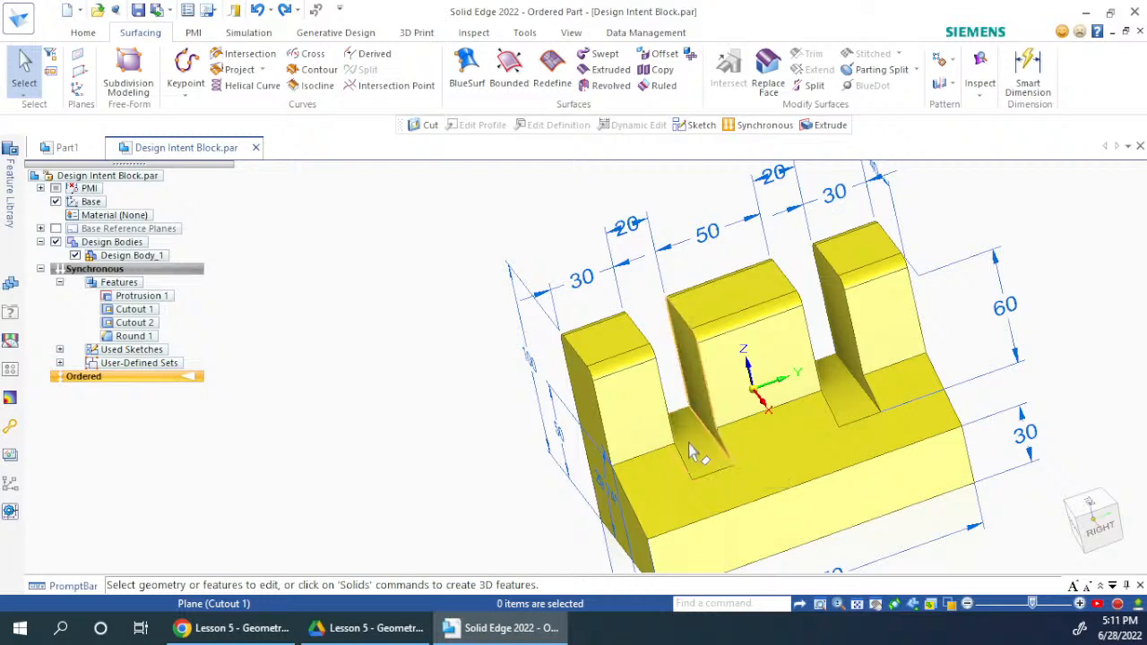
pyautogui.click(695, 455)
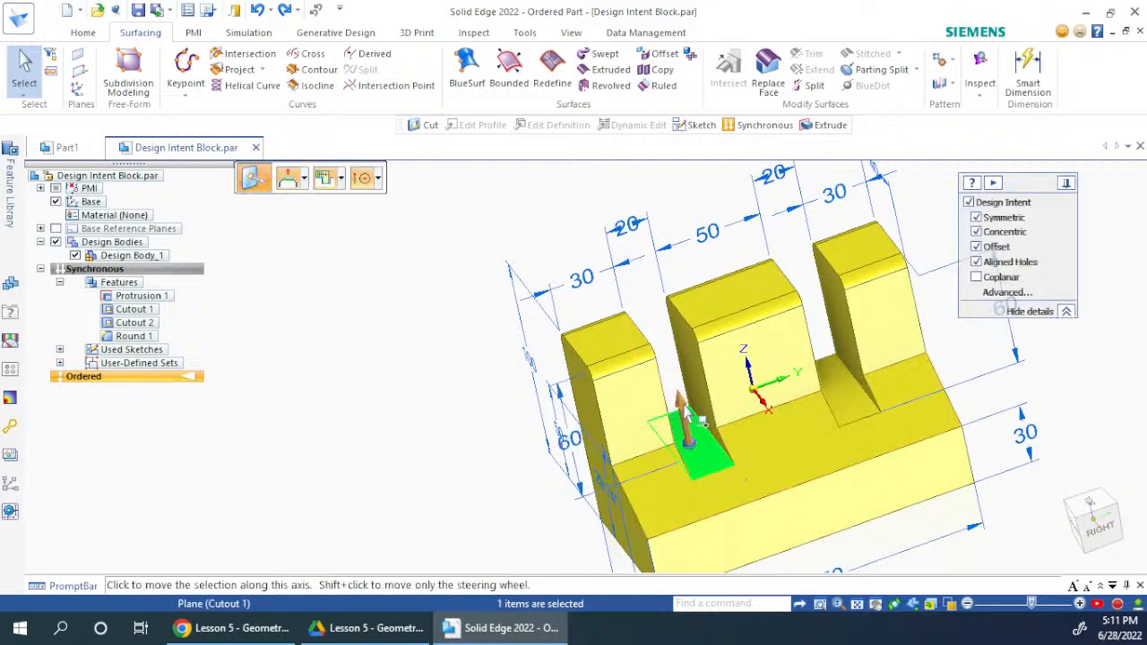
pyautogui.click(683, 418)
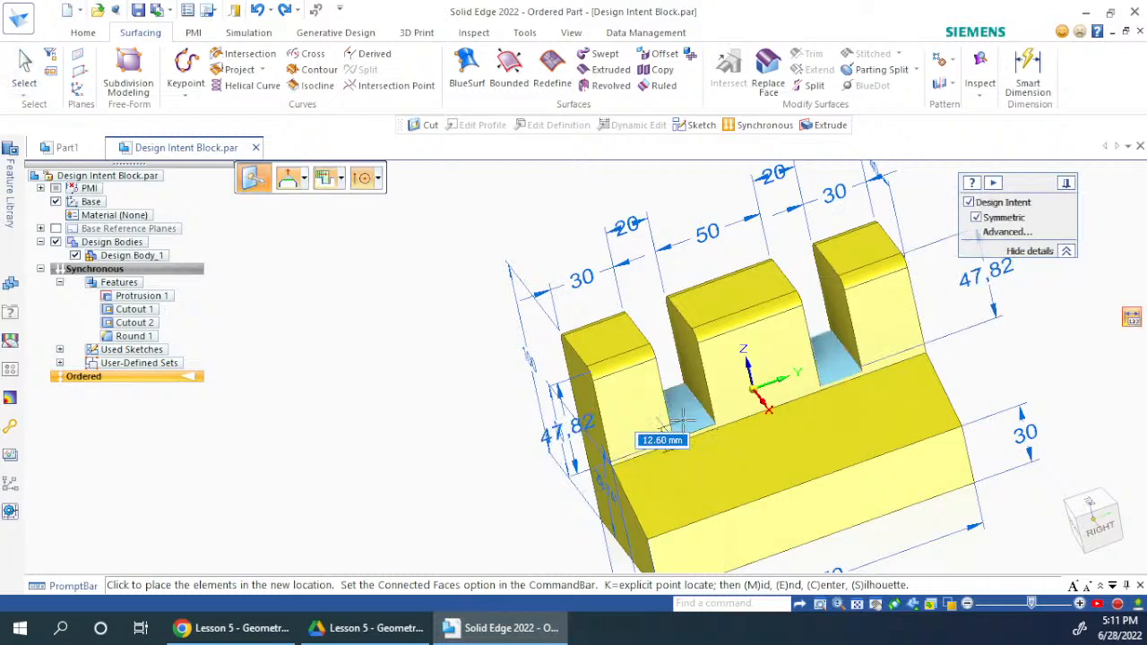
pyautogui.write('20')
pyautogui.press('Return')
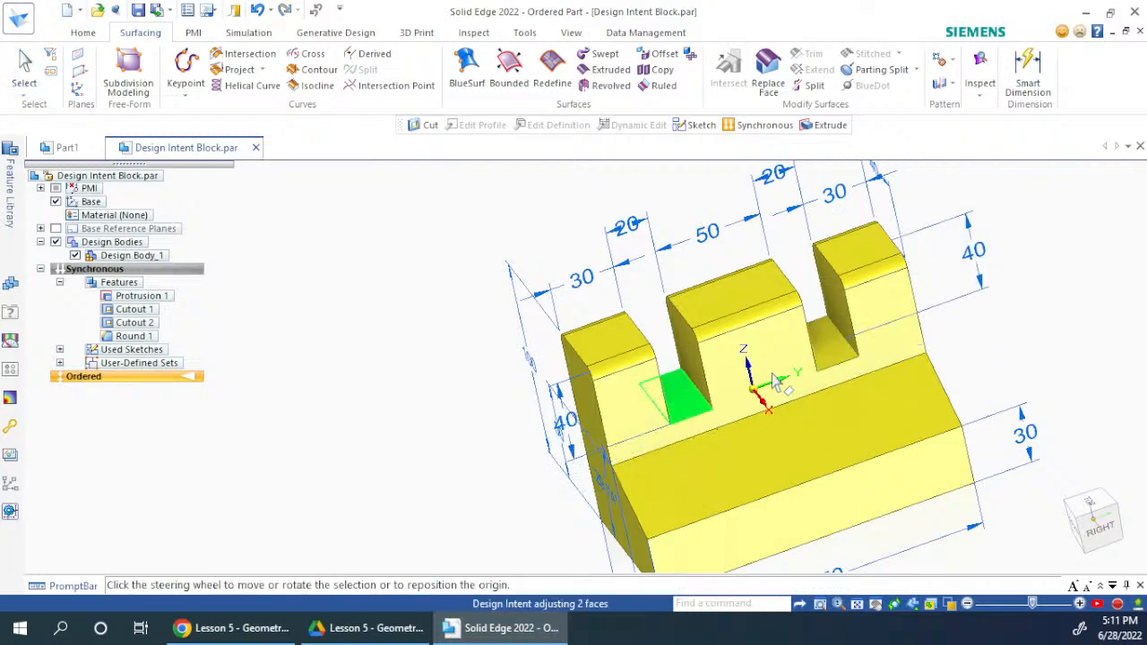
pyautogui.click(827, 350)
pyautogui.hotkey('ctrl', 'z')
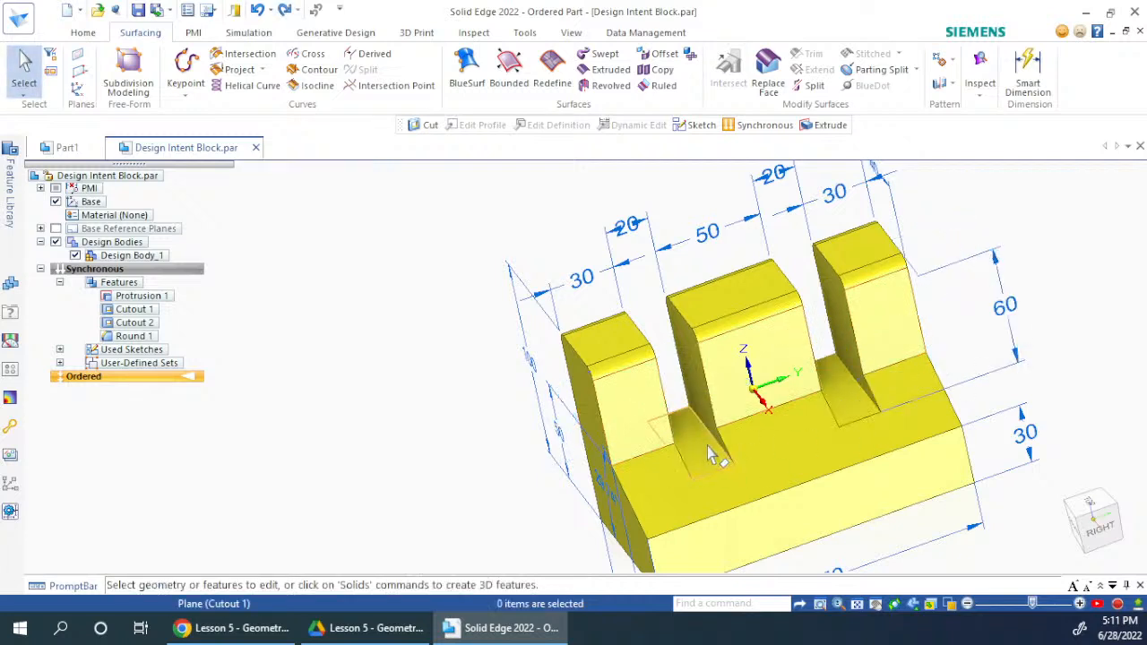
# Raise the floor of the left slot by 20 mm with the Symmetric and Coplanar relationships off.
pyautogui.click(703, 452)
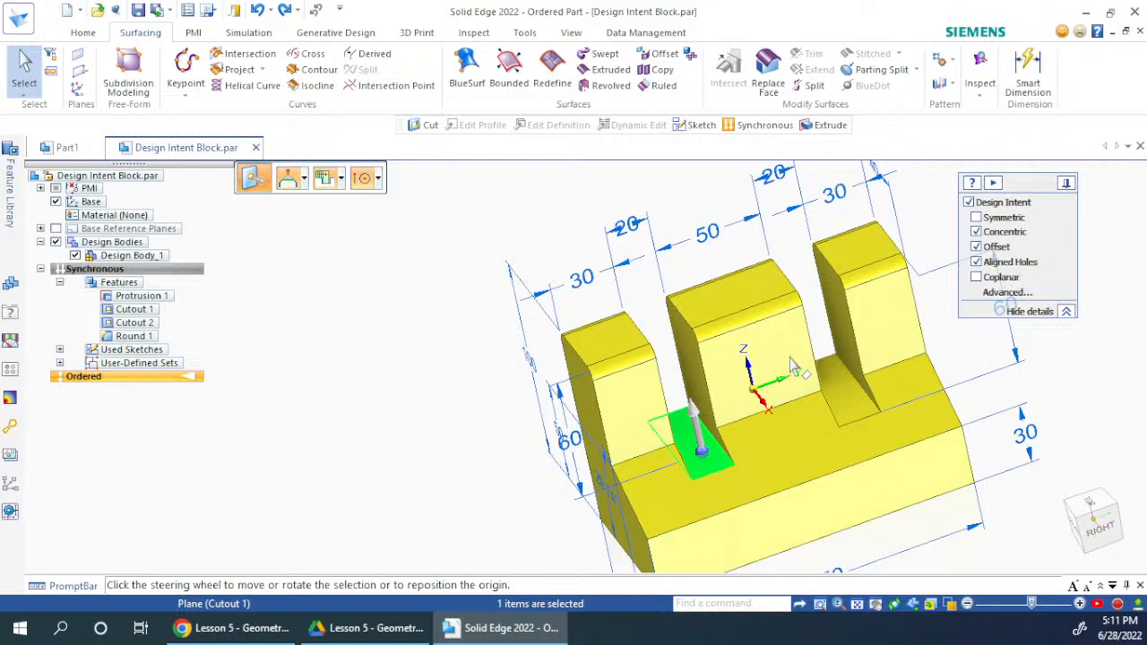
pyautogui.click(696, 421)
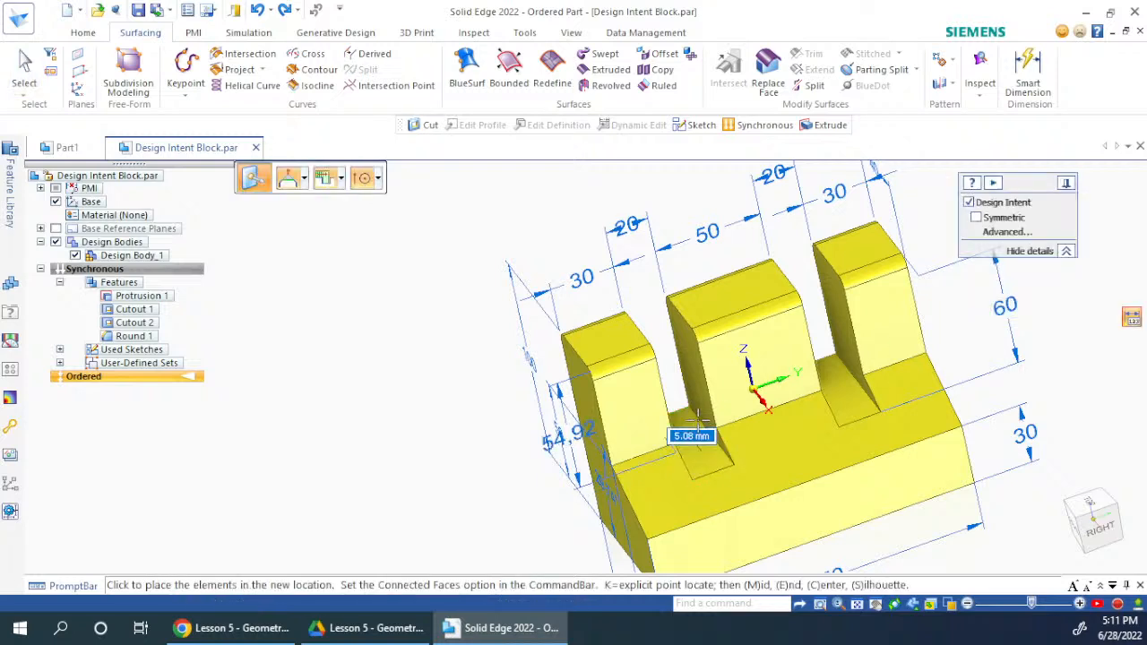
pyautogui.write('20')
pyautogui.press('Return')
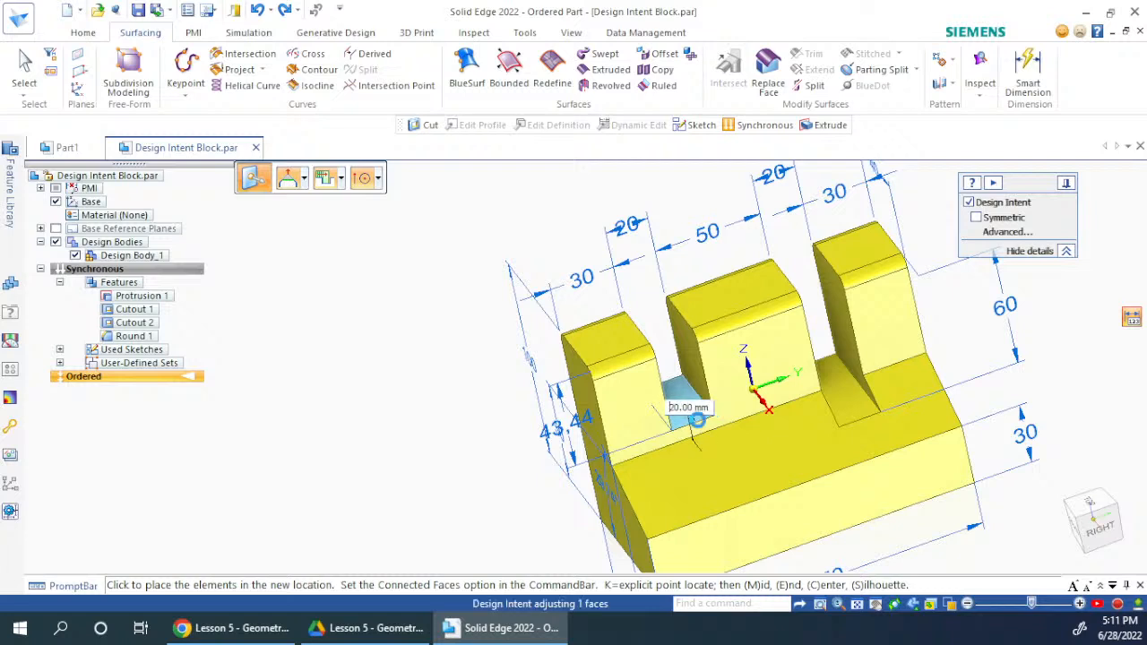
pyautogui.click(431, 413)
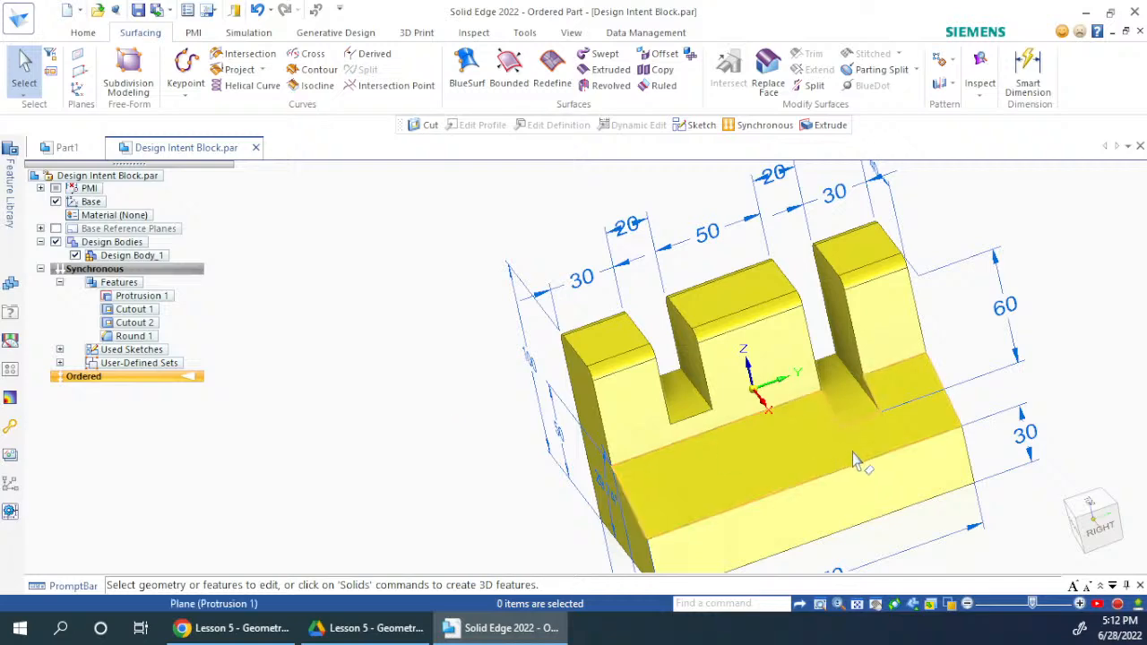
# Examine both slot floors and the three posts of the block from several angles.
pyautogui.moveTo(852, 453); pyautogui.dragTo(883, 437, button='middle')
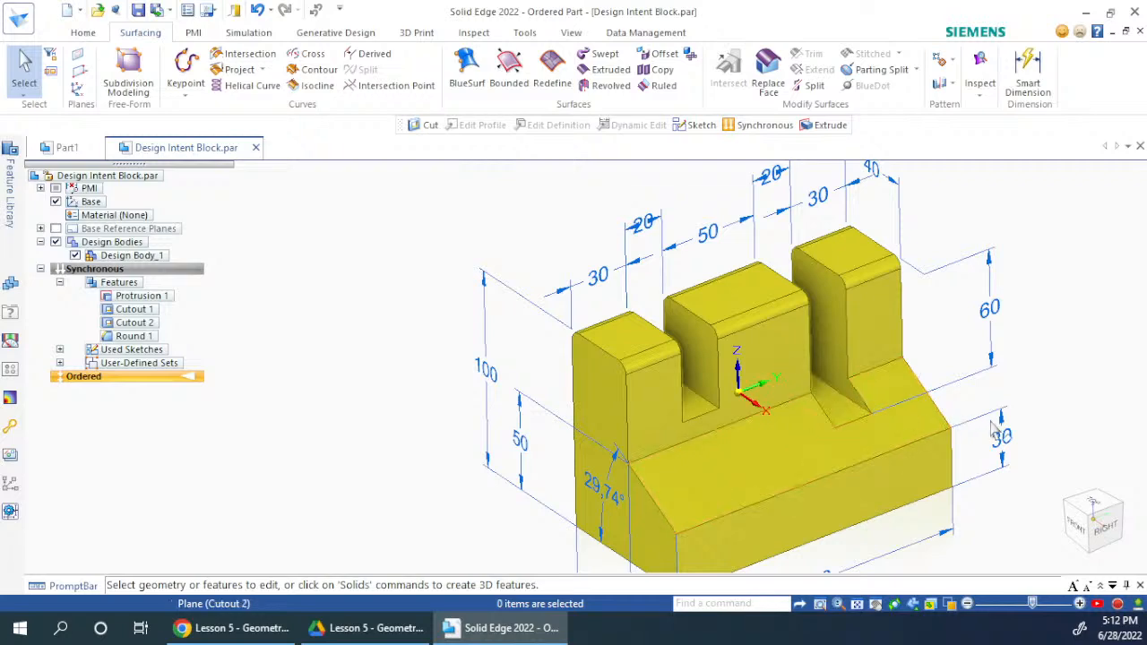
pyautogui.moveTo(792, 439); pyautogui.dragTo(909, 430, button='middle')
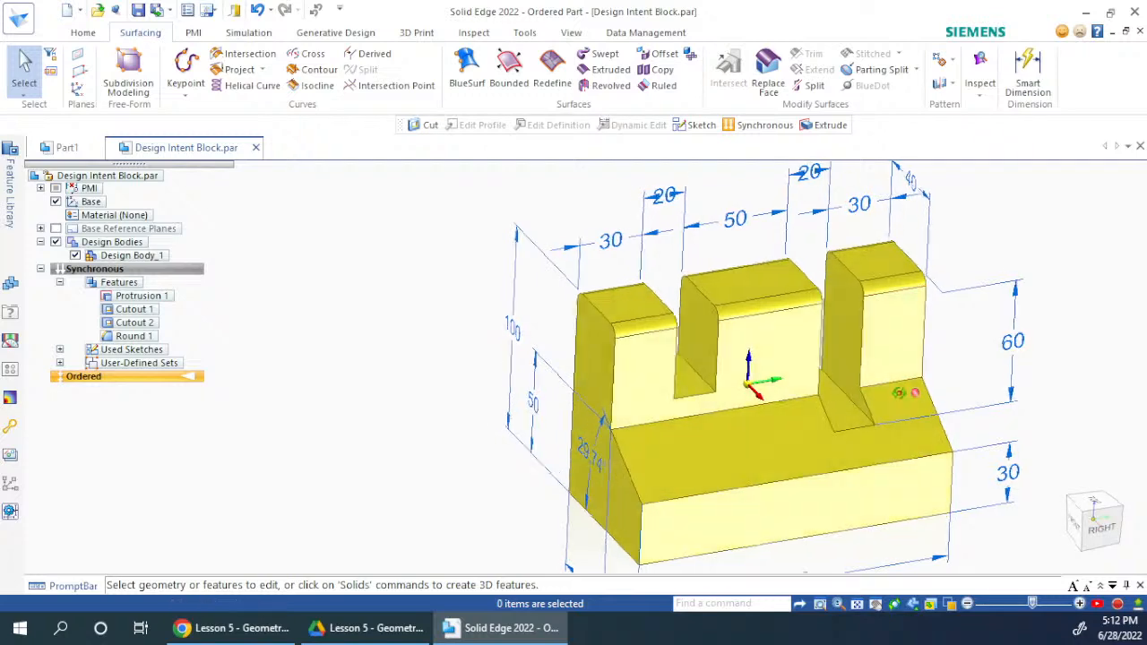
pyautogui.moveTo(914, 392); pyautogui.dragTo(812, 409, button='middle')
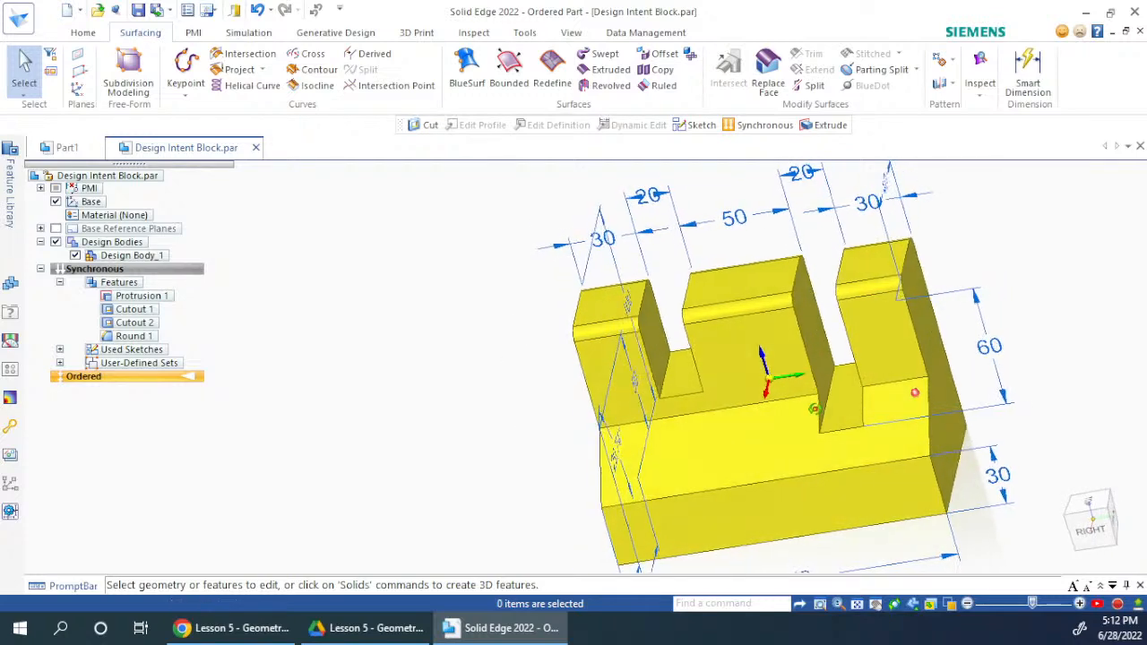
pyautogui.click(811, 342)
pyautogui.moveTo(903, 378); pyautogui.dragTo(963, 392, button='middle')
pyautogui.click(1085, 414)
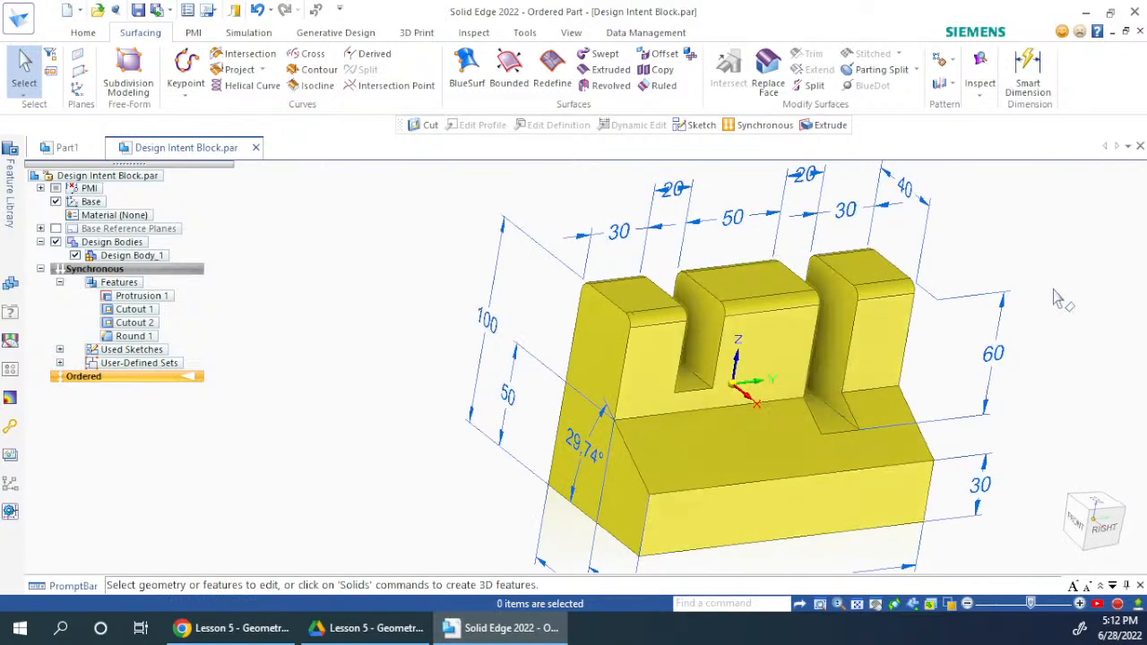
pyautogui.scroll(3, 1087, 334)
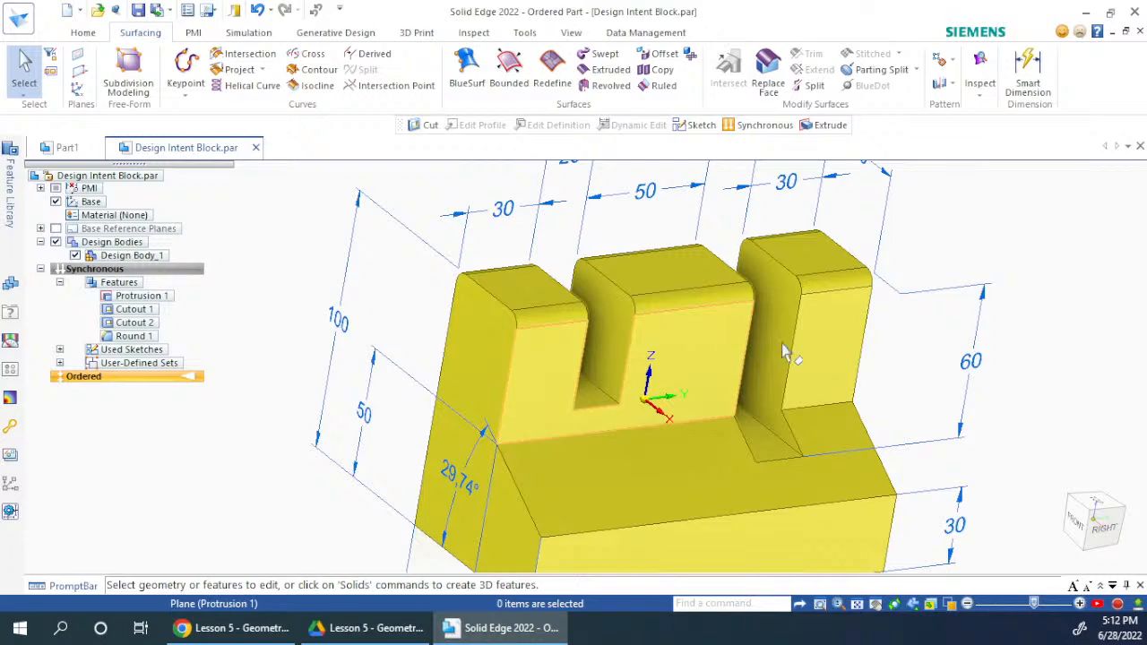
pyautogui.moveTo(784, 352); pyautogui.dragTo(747, 376, button='middle')
pyautogui.moveTo(838, 392)
pyautogui.mouseDown(button='middle')
pyautogui.moveTo(900, 377)
pyautogui.moveTo(963, 387)
pyautogui.mouseUp(button='middle')
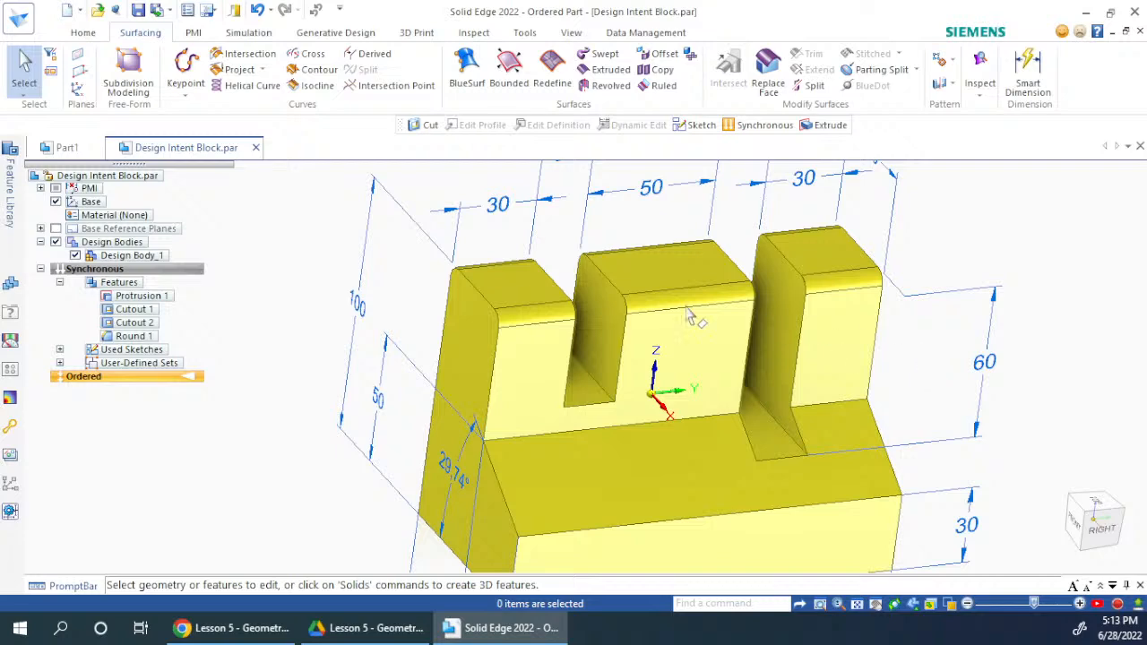
# Set the angle dimension on the block's side face to 30°.
pyautogui.scroll(-3, 612, 310)
pyautogui.moveTo(701, 341); pyautogui.dragTo(757, 351, button='middle')
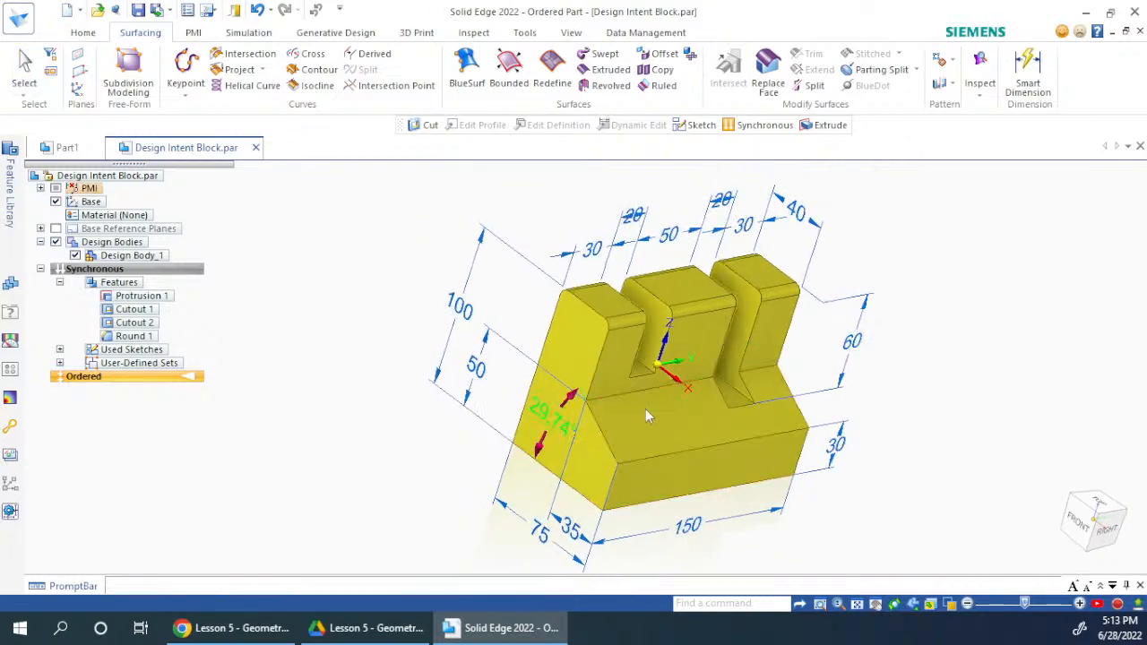
pyautogui.write('30')
pyautogui.press('Return')
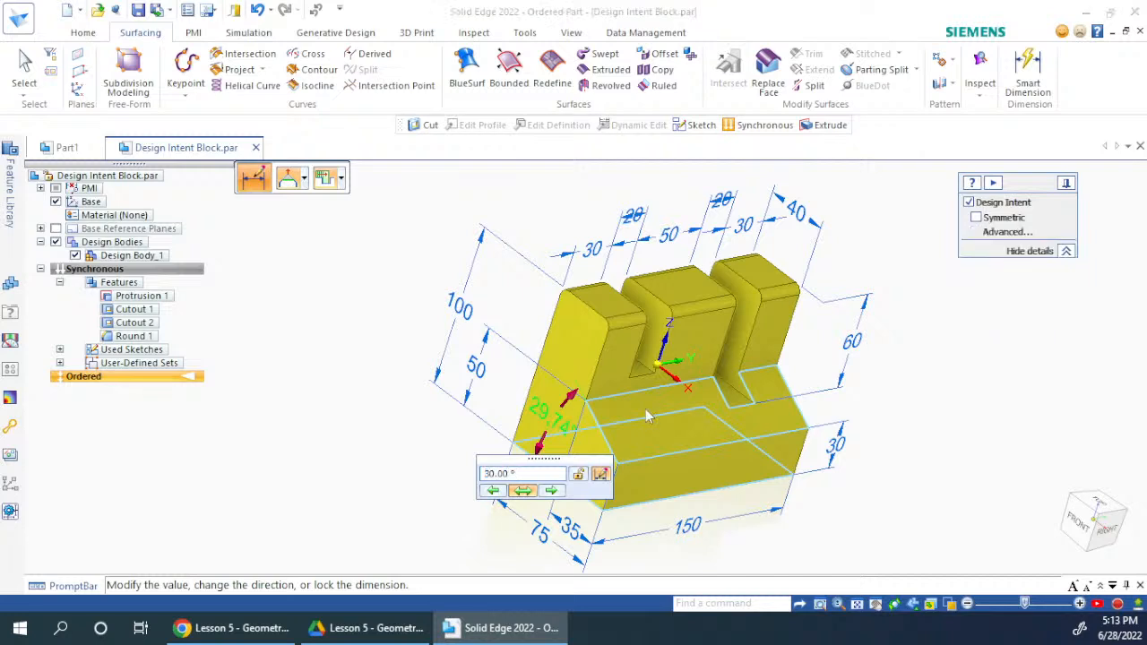
pyautogui.press('Escape')
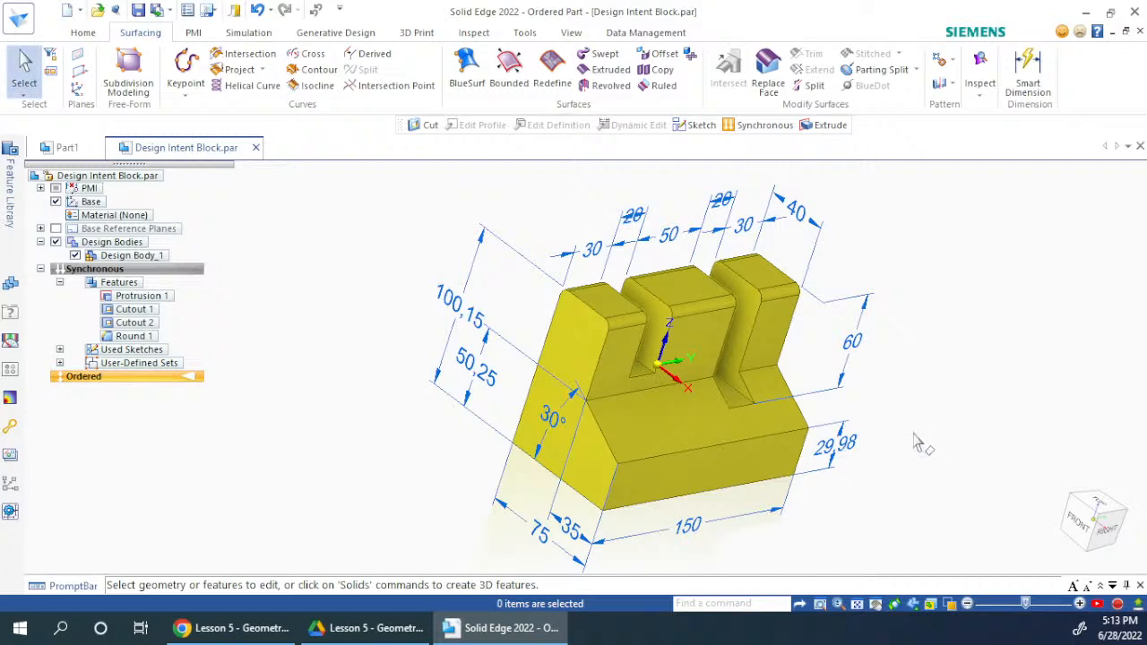
# Close Design Intent Block.par and switch to the Lesson 5 folder in Google Drive to locate 1-Support Base.par.
pyautogui.click(1139, 146)
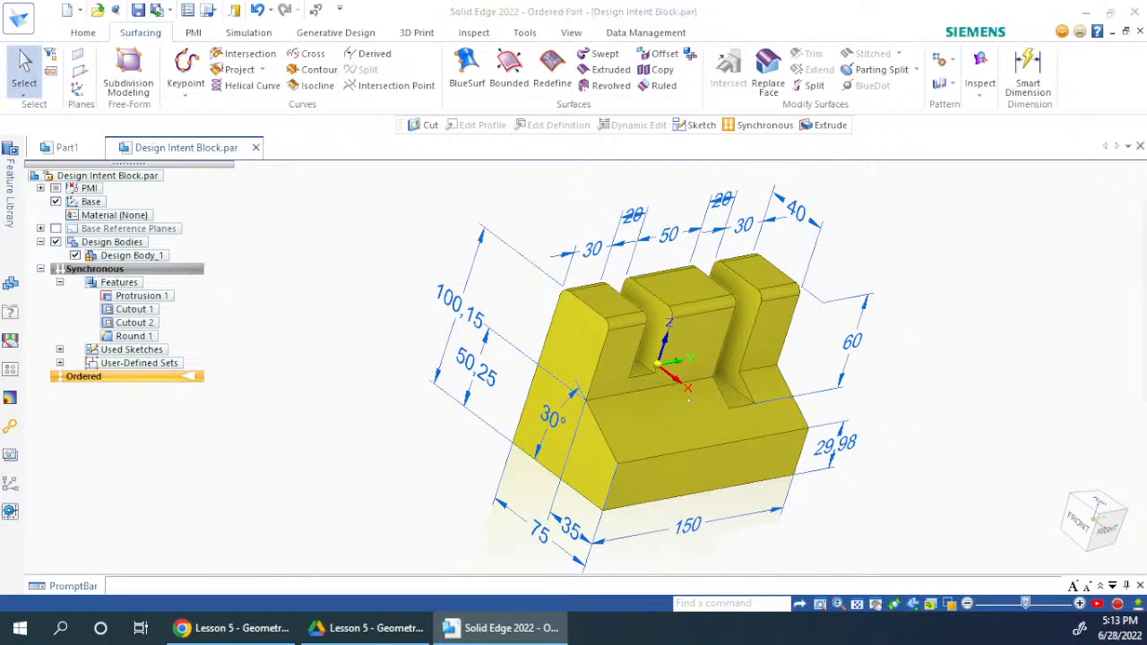
pyautogui.click(776, 402)
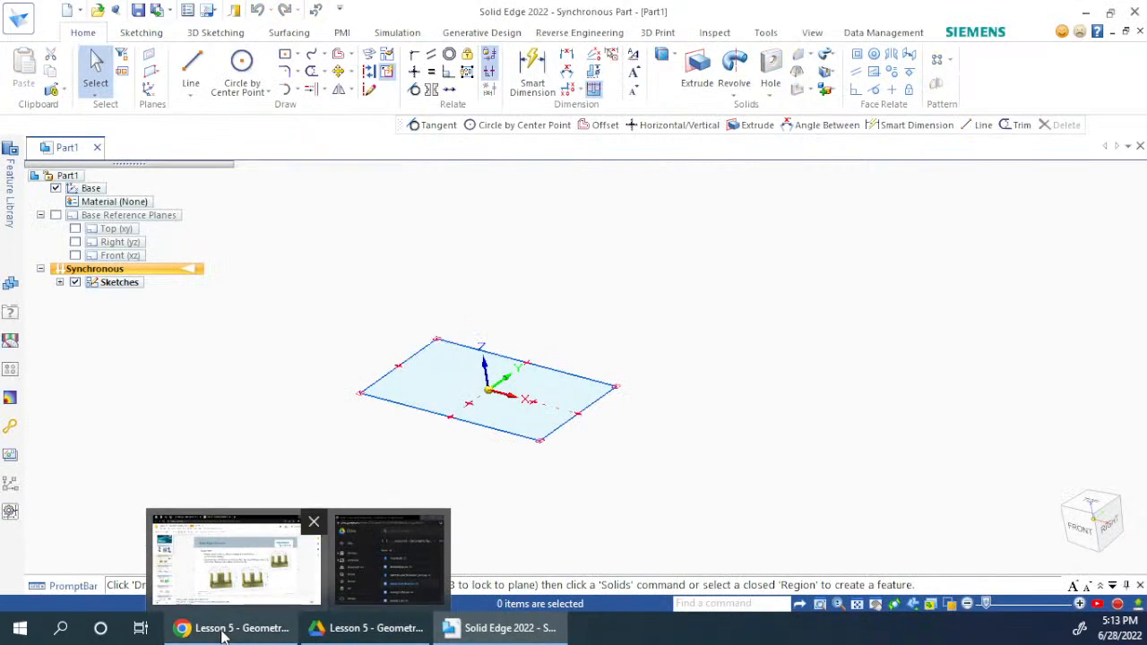
pyautogui.click(362, 627)
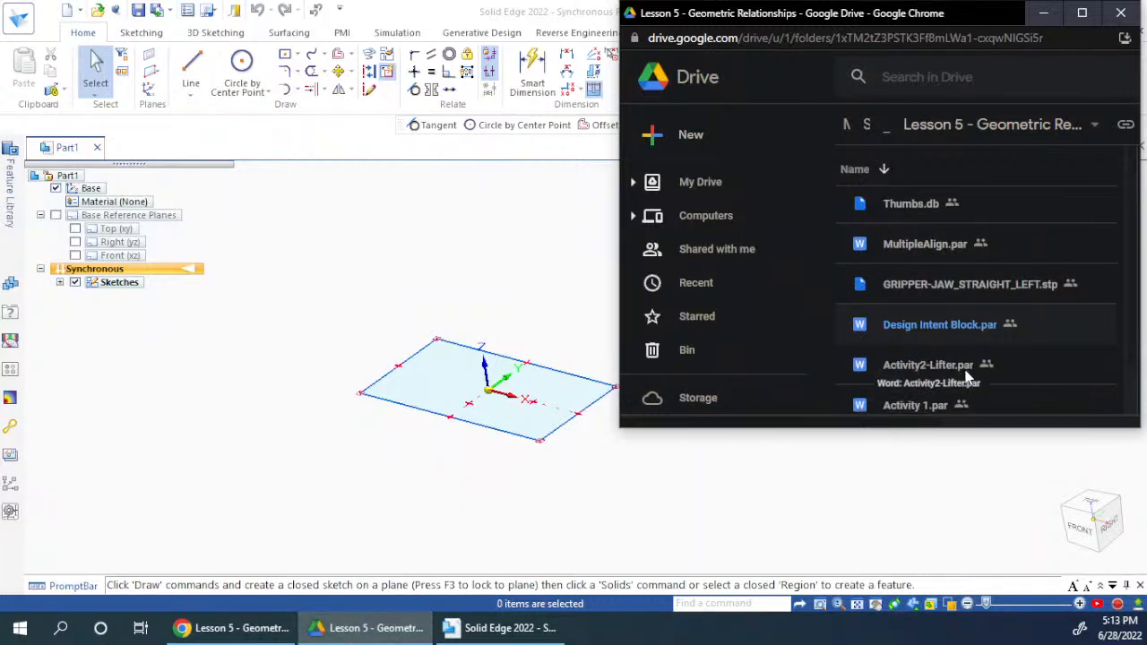
pyautogui.scroll(-1, 970, 375)
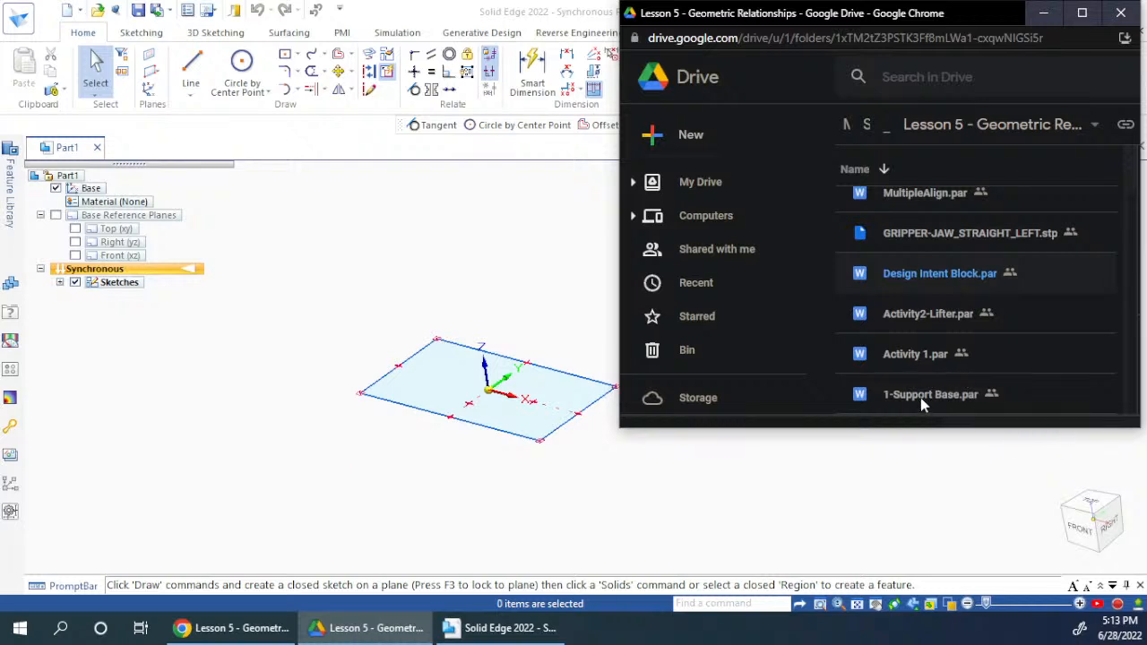
# Download 1-Support Base.par from Google Drive and open it in Solid Edge.
pyautogui.click(924, 399)
pyautogui.rightClick(924, 397)
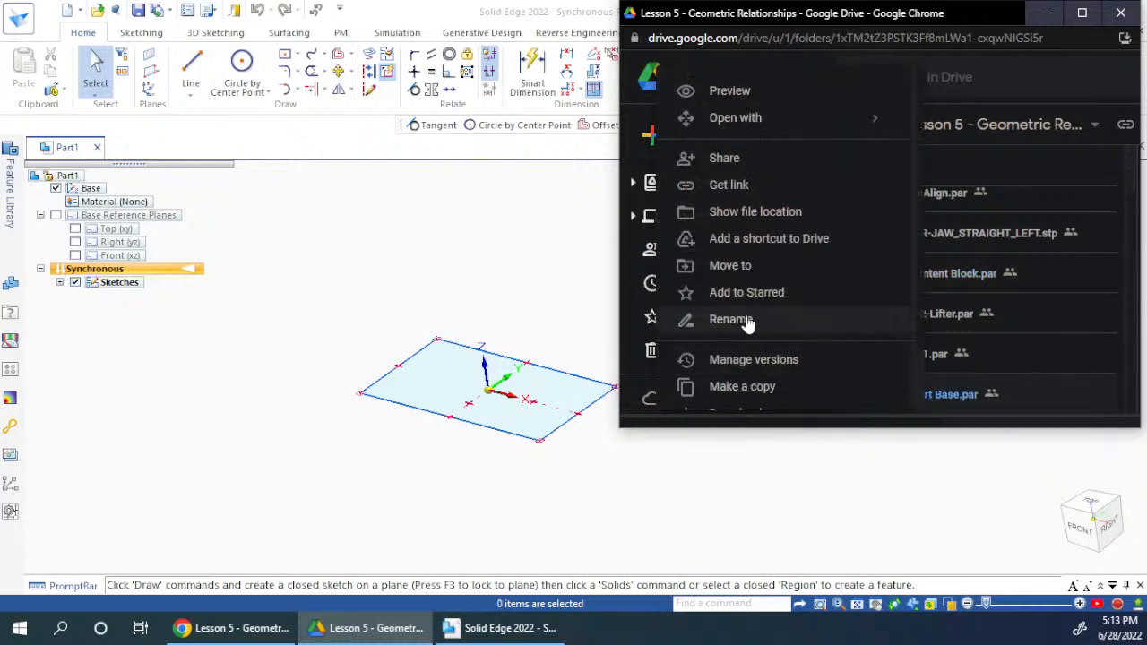
pyautogui.scroll(-1, 748, 381)
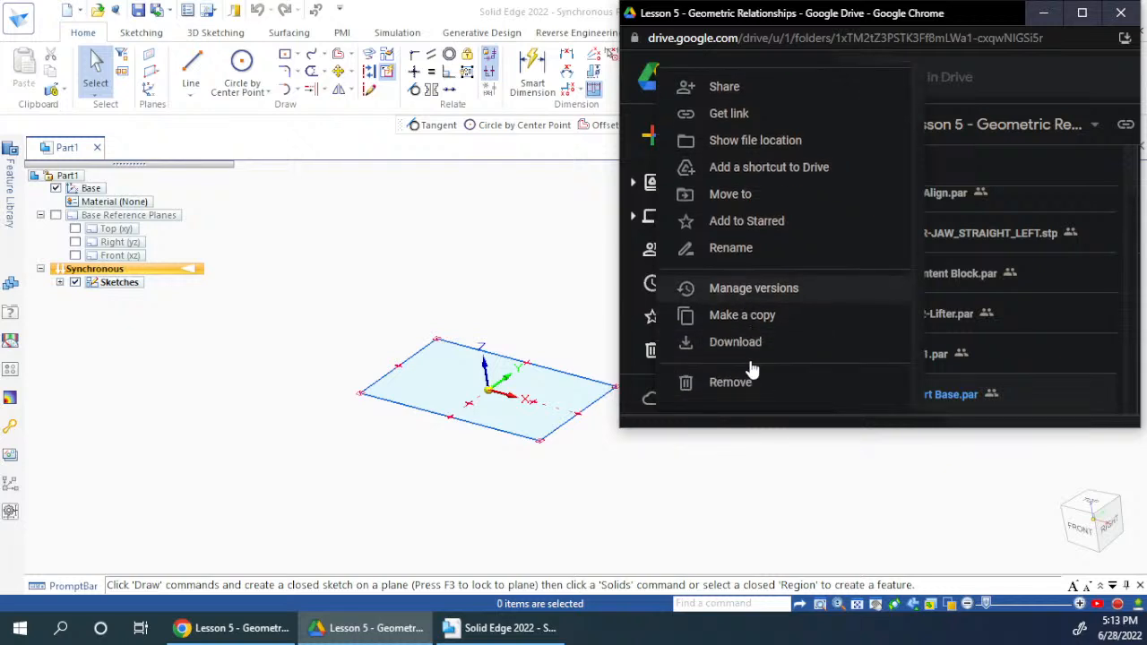
pyautogui.click(742, 342)
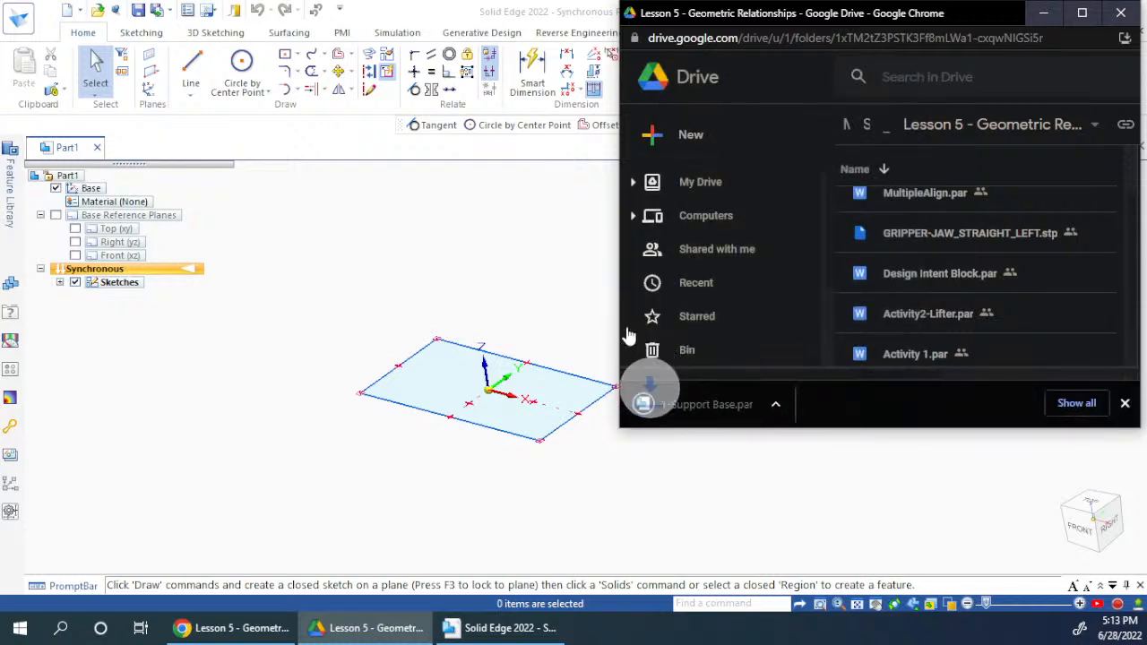
pyautogui.click(721, 408)
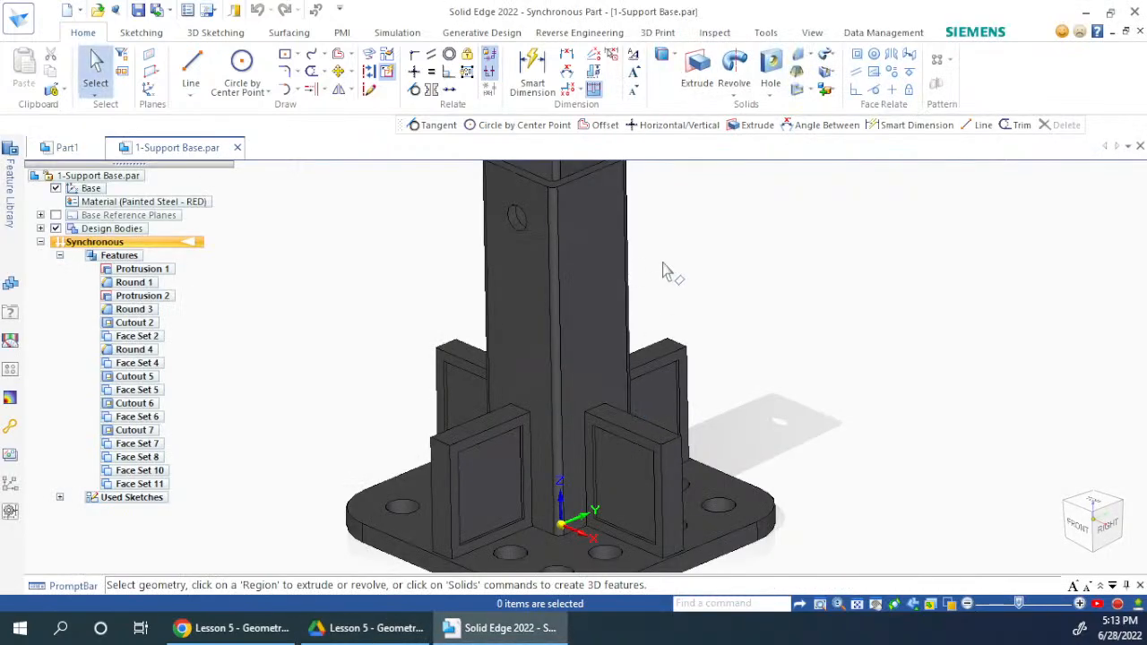
# Try raising the top face of the front-left gusset plate with the Offset relationship on, and cancel the move.
pyautogui.moveTo(766, 327); pyautogui.dragTo(760, 358, button='middle')
pyautogui.moveTo(771, 278); pyautogui.dragTo(677, 407, button='middle')
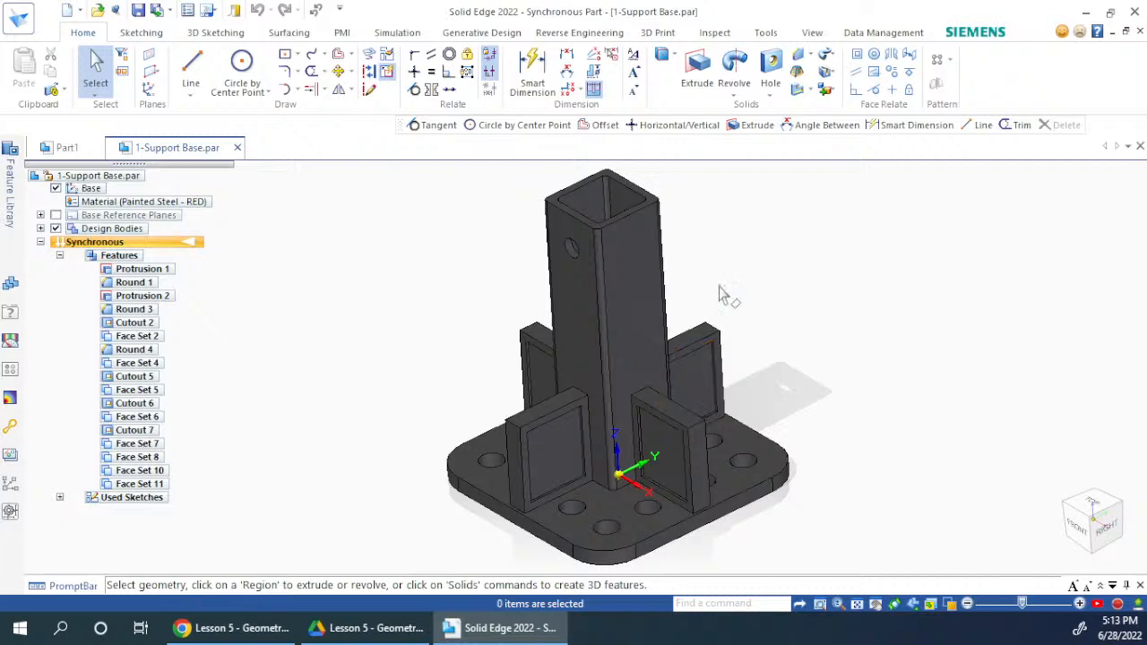
pyautogui.scroll(3, 681, 344)
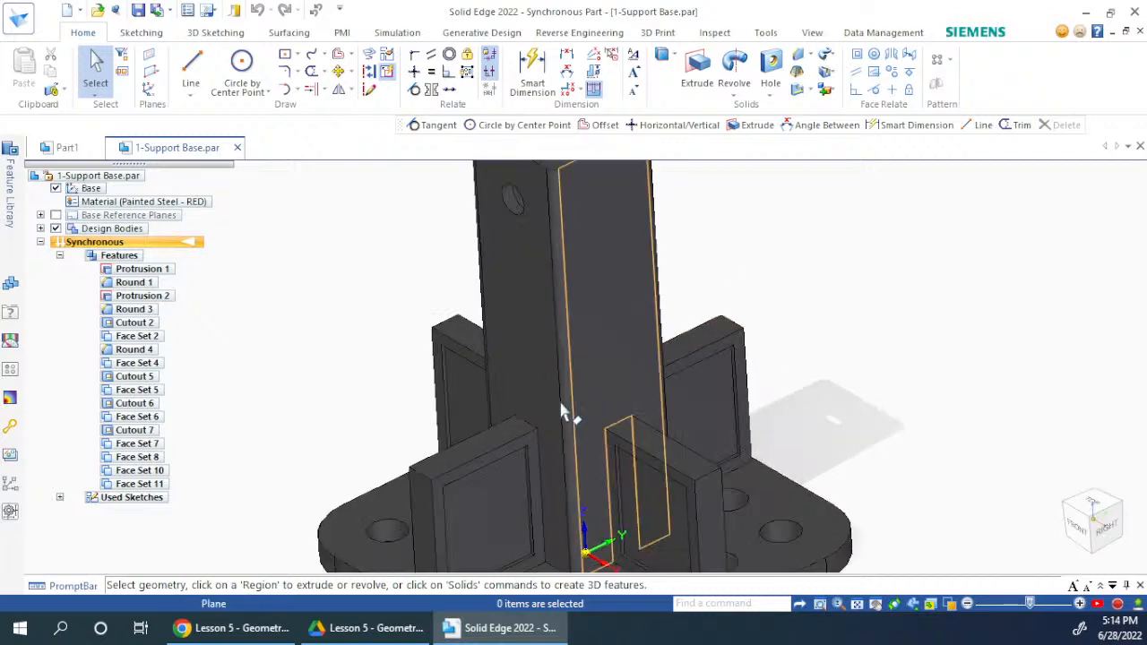
pyautogui.click(506, 440)
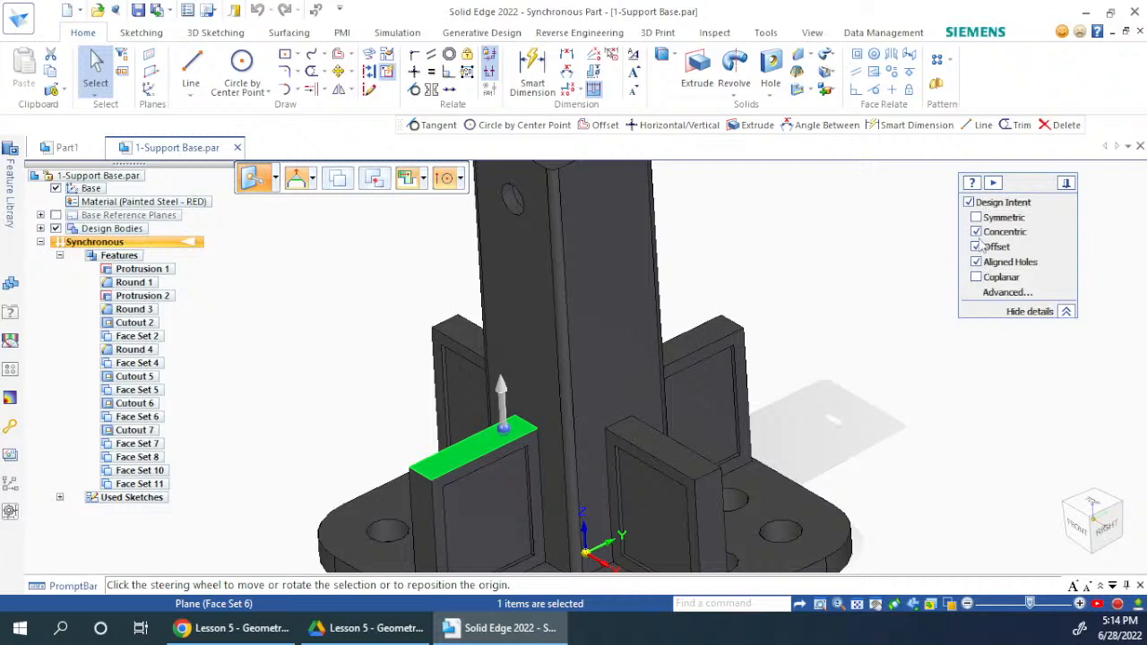
pyautogui.click(503, 393)
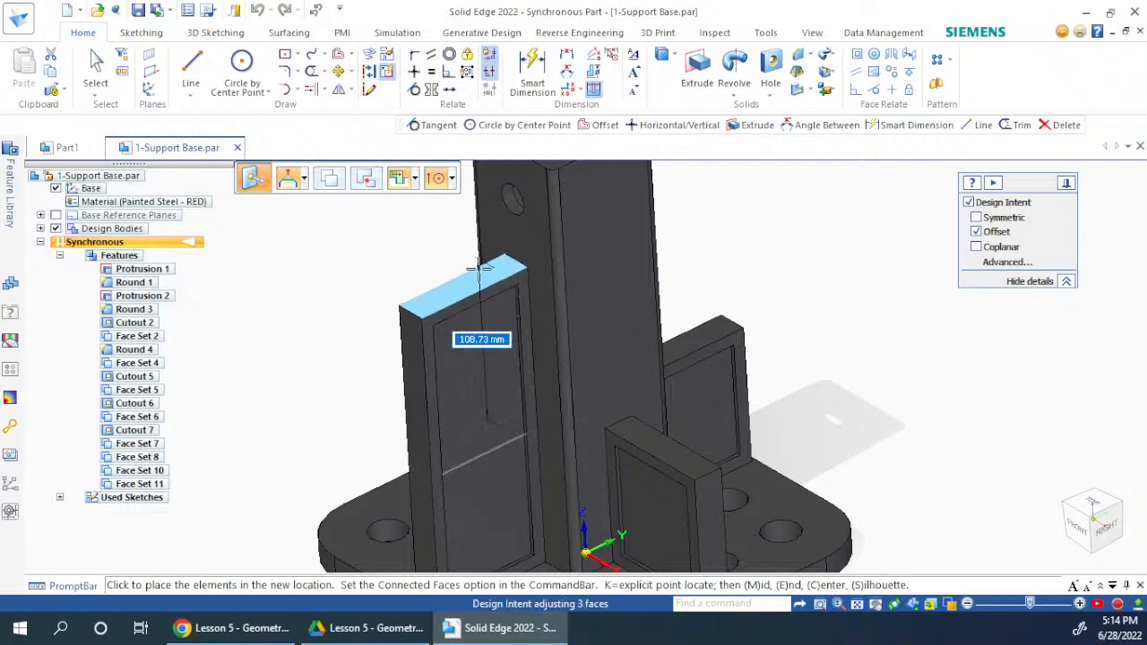
pyautogui.press('Escape')
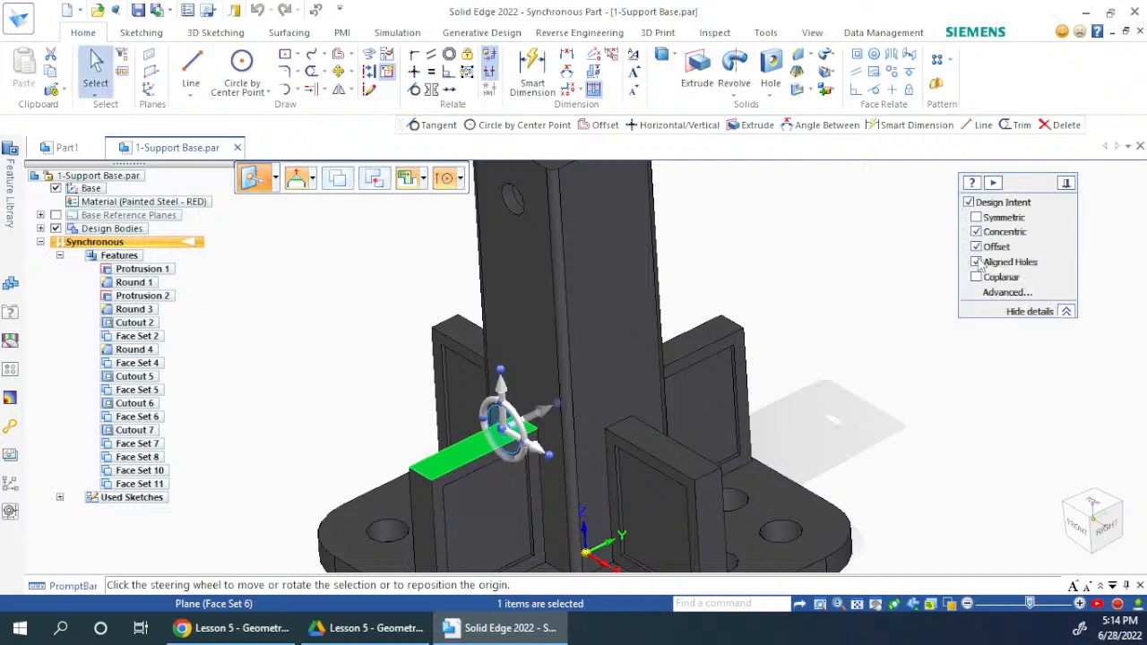
# Turn off the Offset relationship and try raising the gusset plate's top face by about 53 mm, leaving the move uncommitted.
pyautogui.click(976, 246)
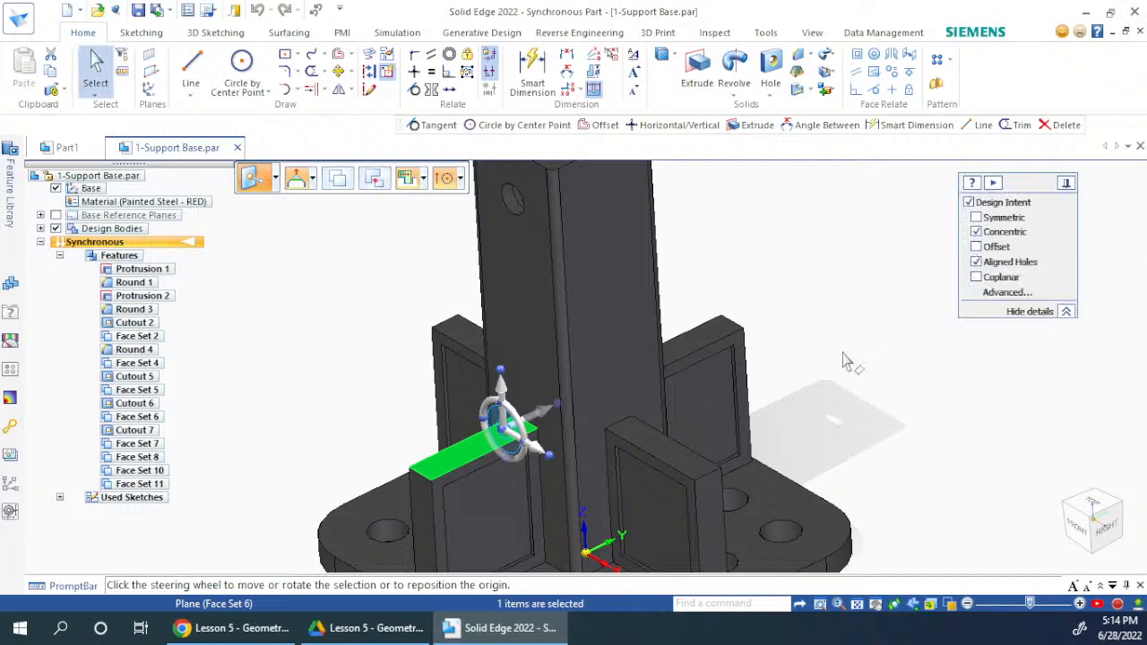
pyautogui.click(543, 409)
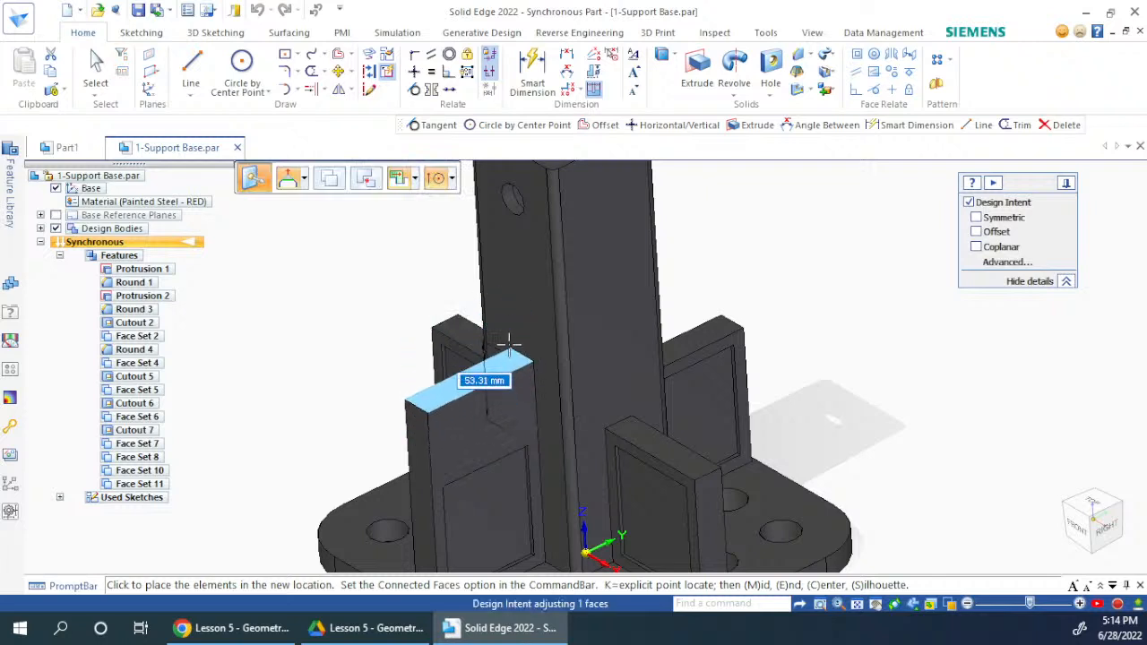
pyautogui.click(509, 344)
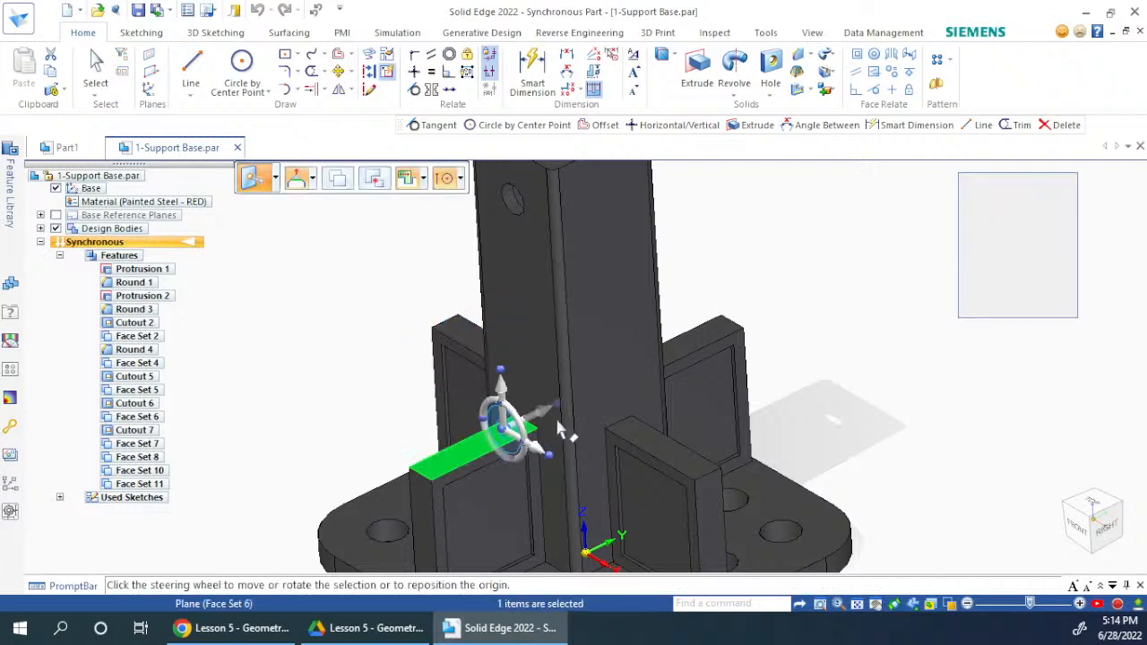
pyautogui.click(819, 296)
# Turn on the Symmetric relationship, try raising the front-left gusset plate's top face with Offset off, and undo the move.
pyautogui.click(505, 434)
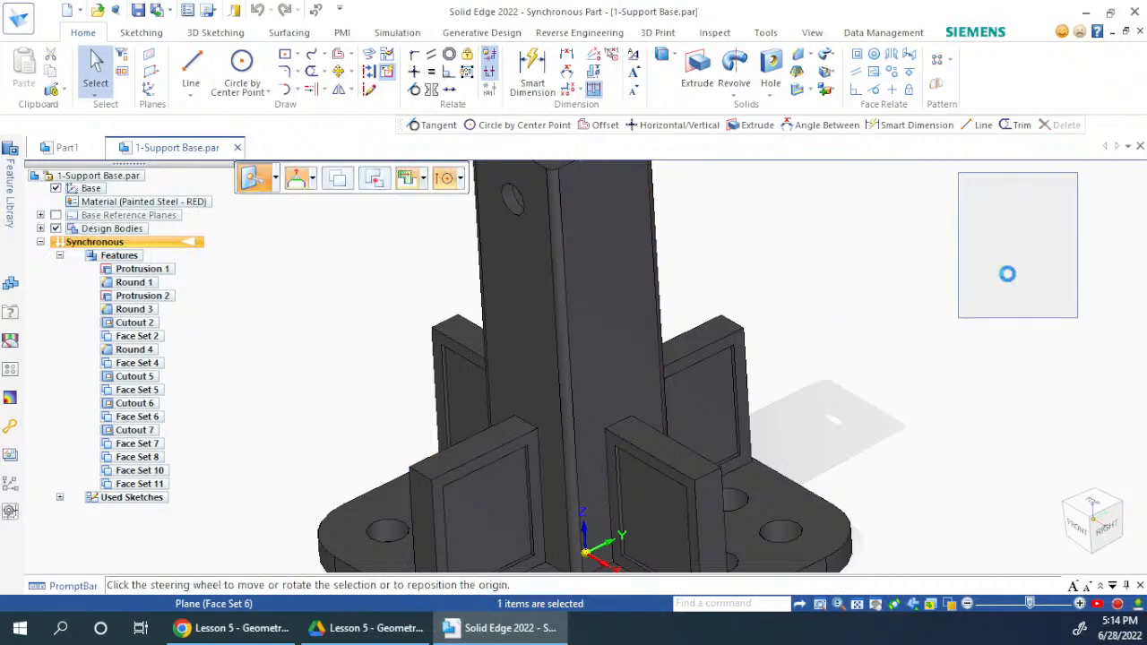
pyautogui.click(975, 218)
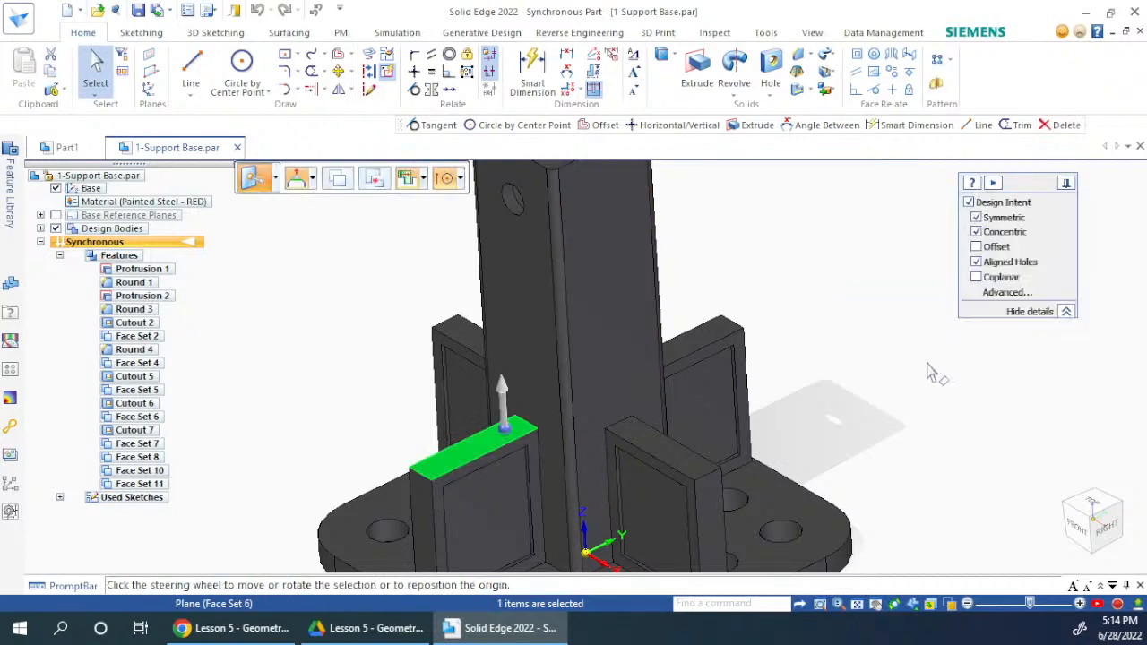
pyautogui.click(502, 395)
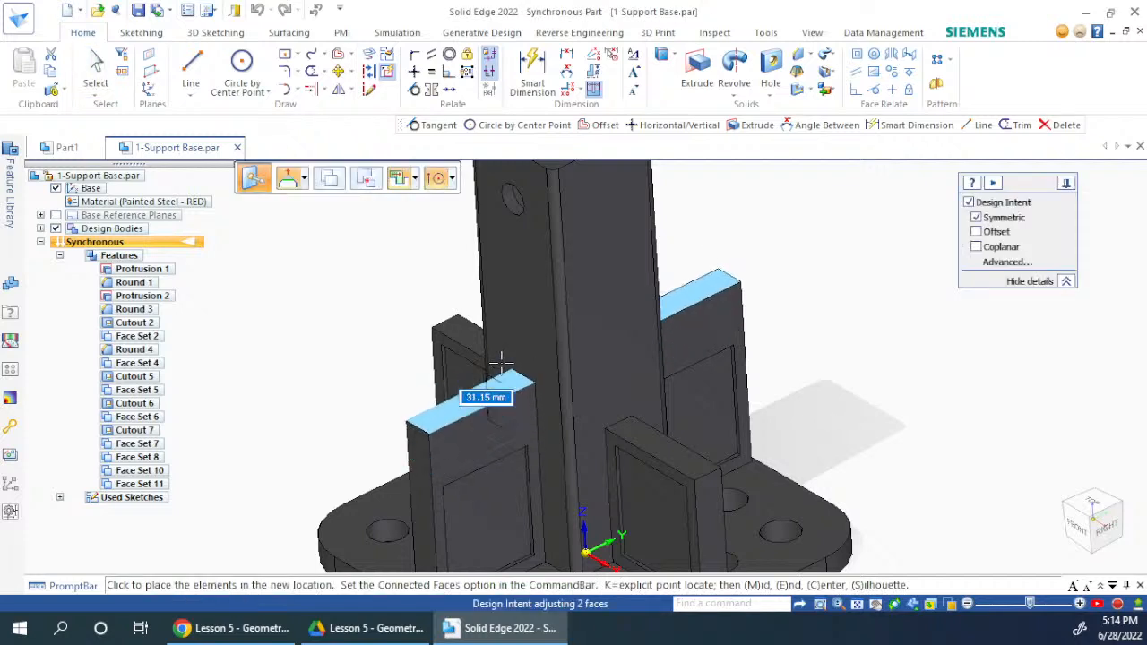
pyautogui.click(509, 331)
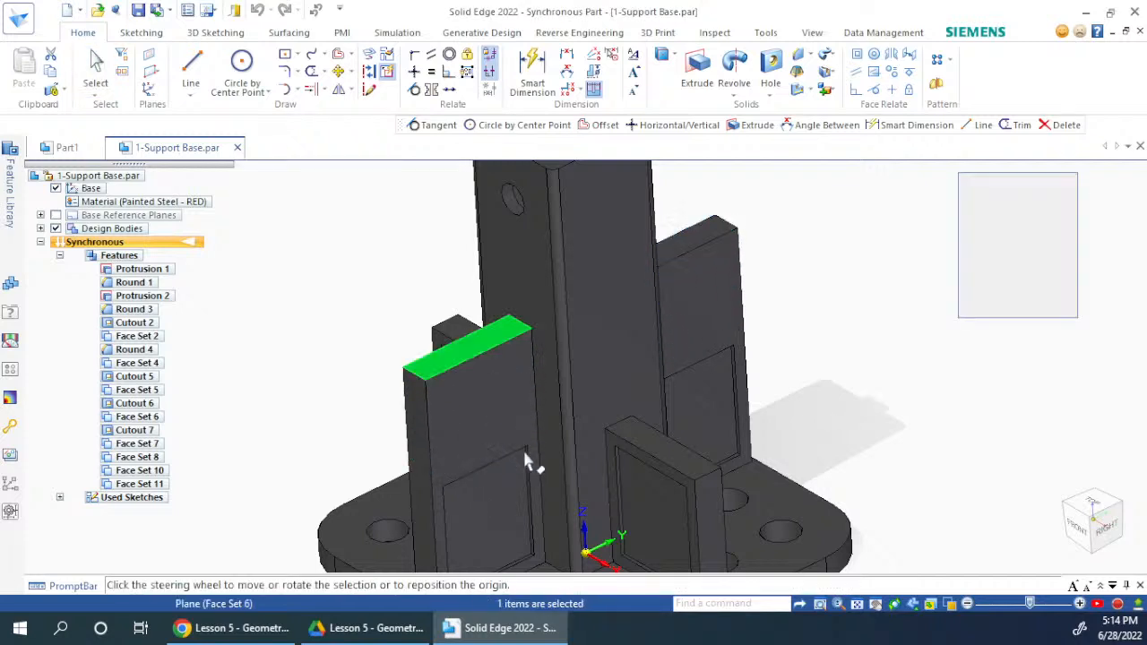
pyautogui.hotkey('ctrl', 'z')
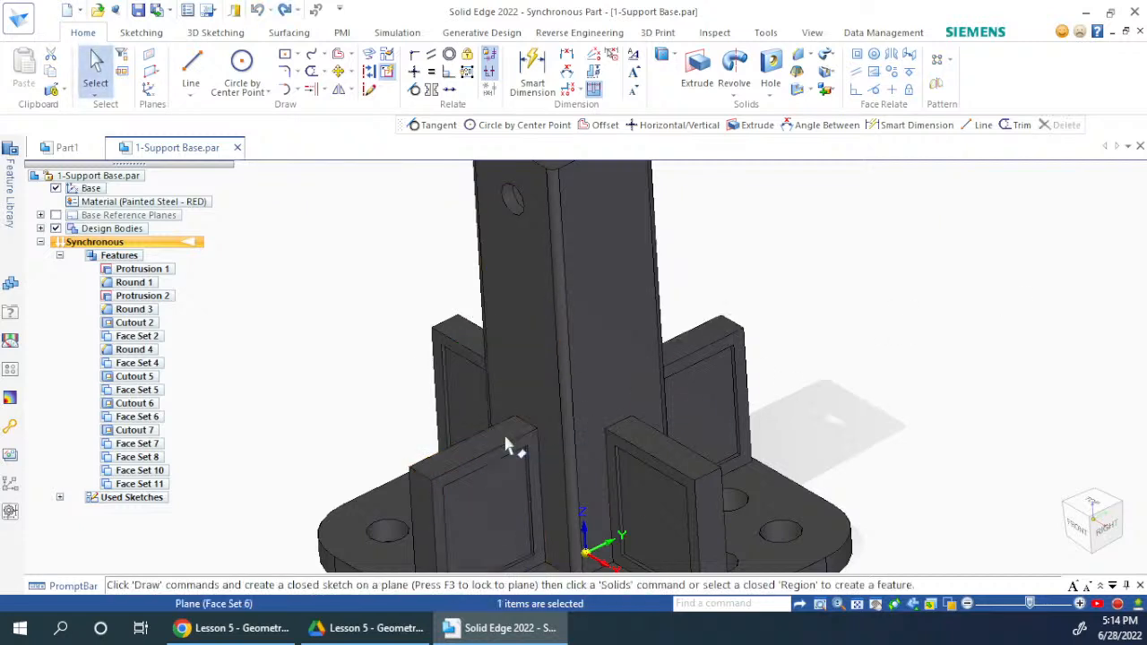
# Try raising the front-left gusset plate's top face with the Symmetric and Offset relationships on, and undo the move.
pyautogui.click(502, 432)
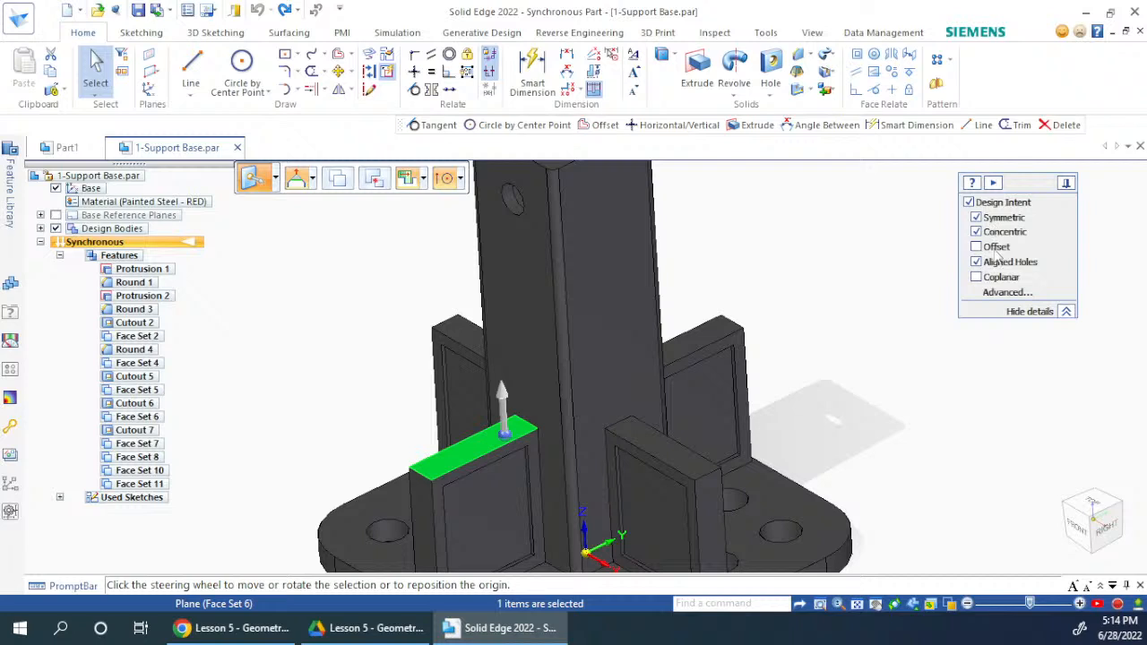
pyautogui.click(506, 412)
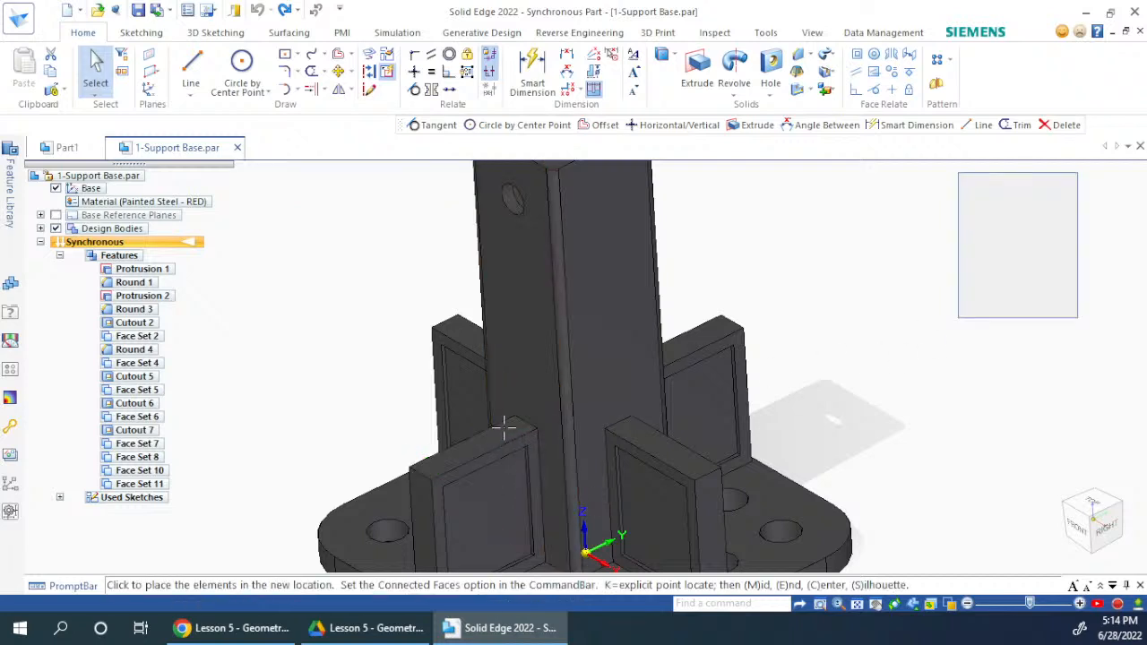
pyautogui.click(453, 316)
pyautogui.click(479, 302)
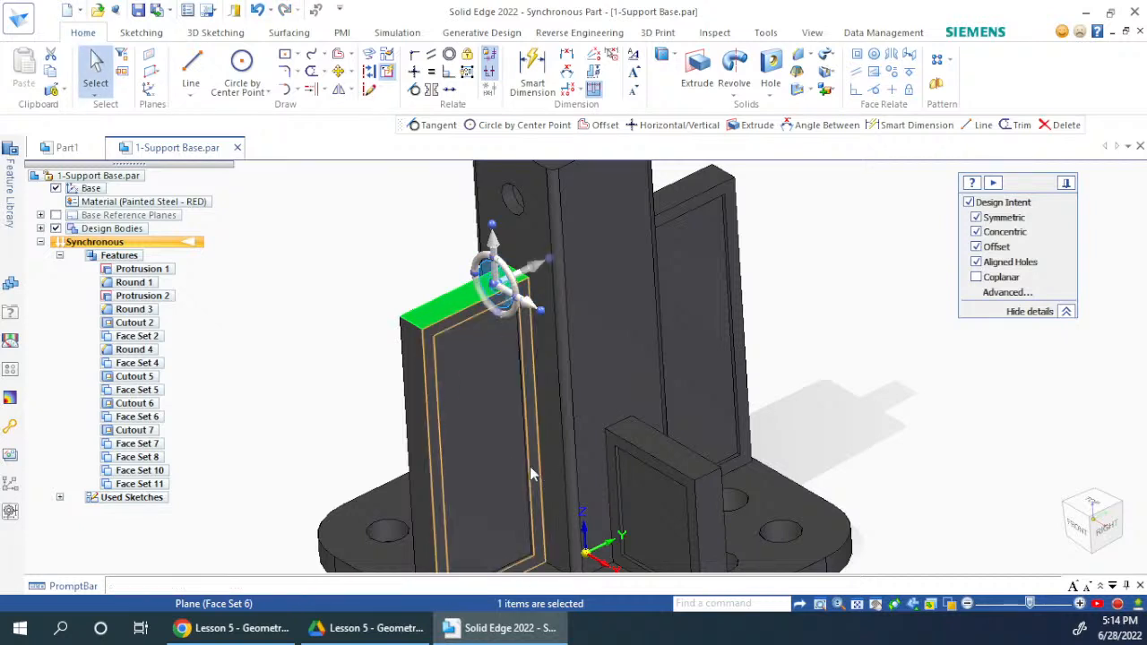
pyautogui.press('Escape')
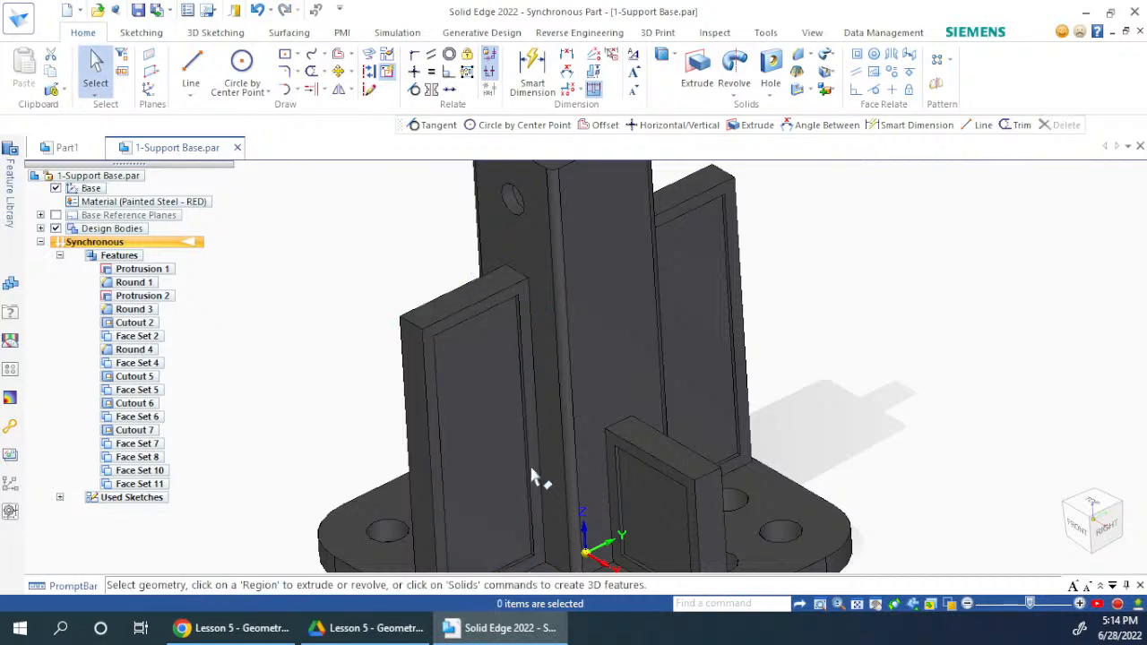
pyautogui.hotkey('ctrl', 'z')
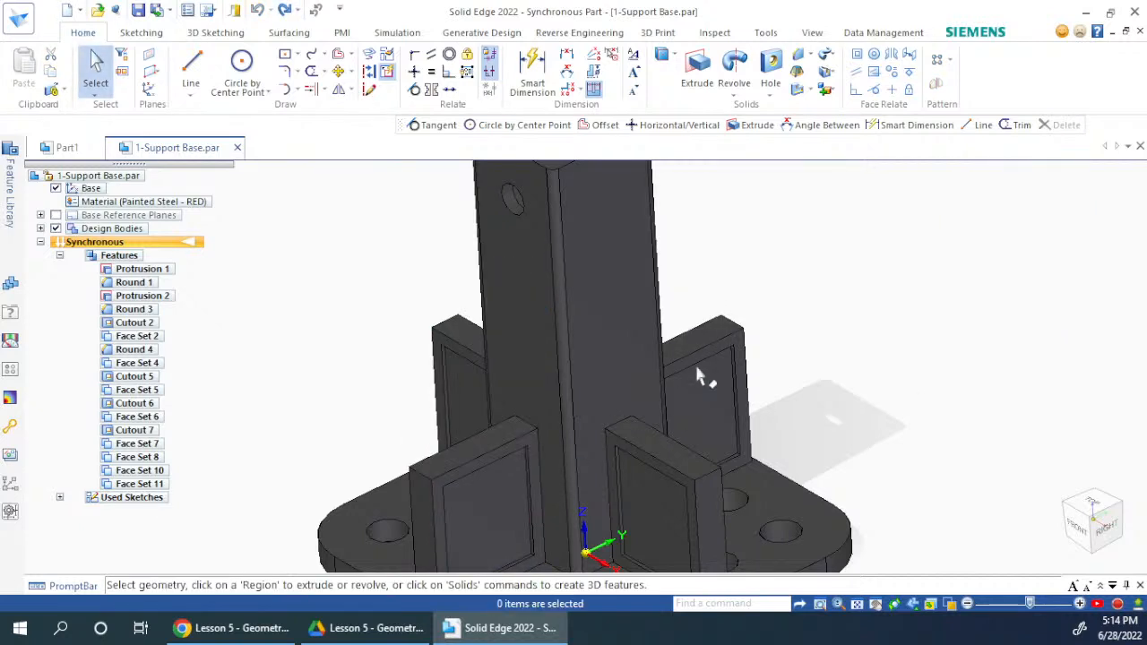
# Try rotating the front-left gusset plate's top face about its outer edge with Symmetric and Offset on, leaving the rotation uncommitted.
pyautogui.click(481, 440)
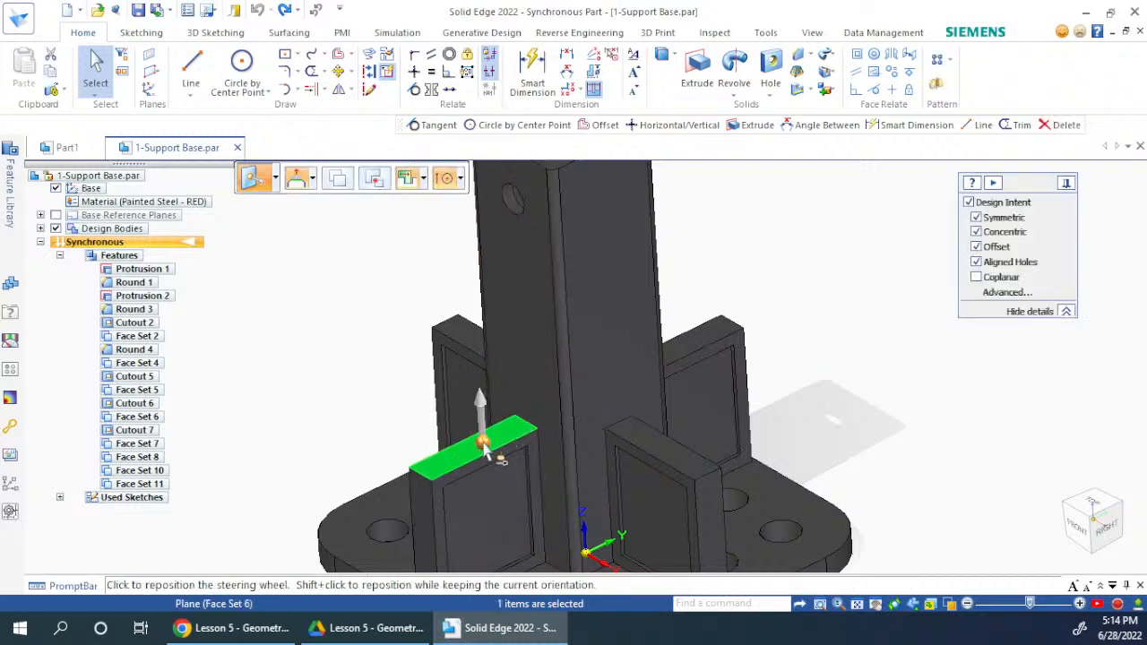
pyautogui.click(475, 447)
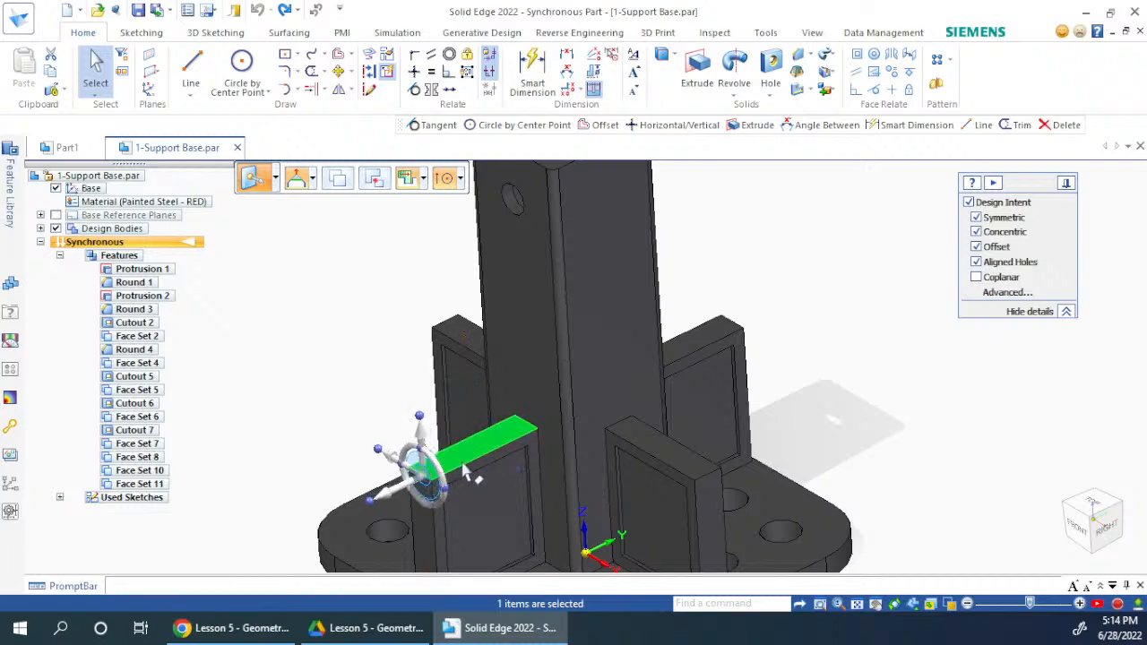
pyautogui.moveTo(462, 466); pyautogui.dragTo(528, 461, button='middle')
pyautogui.scroll(-2, 430, 476)
pyautogui.scroll(1, 429, 478)
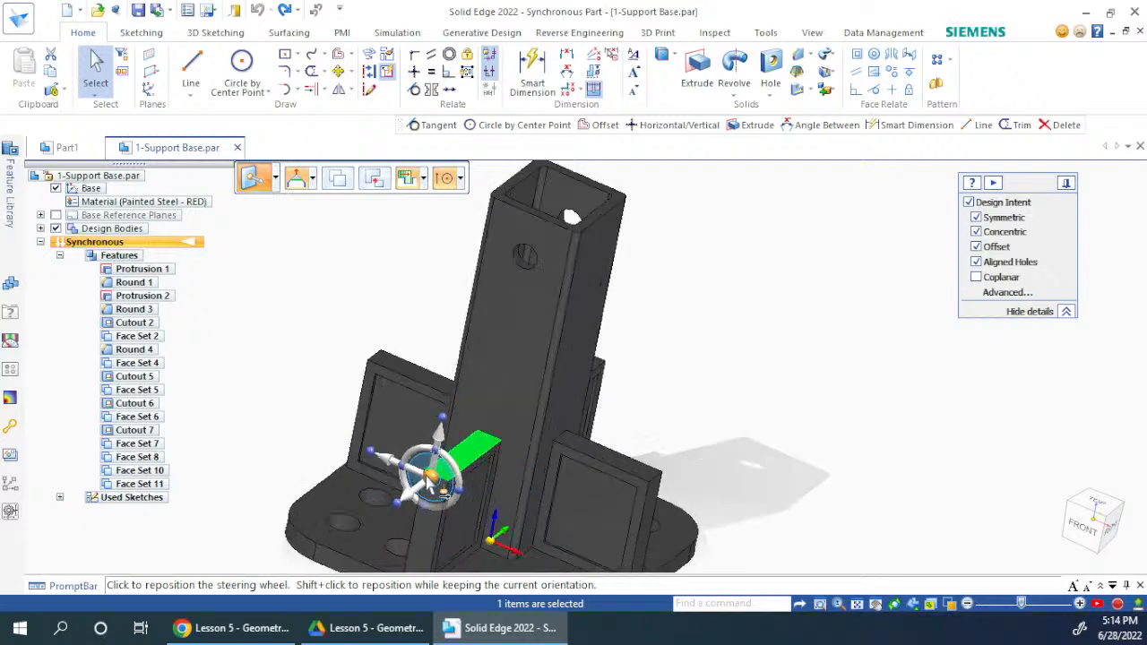
pyautogui.scroll(2, 430, 476)
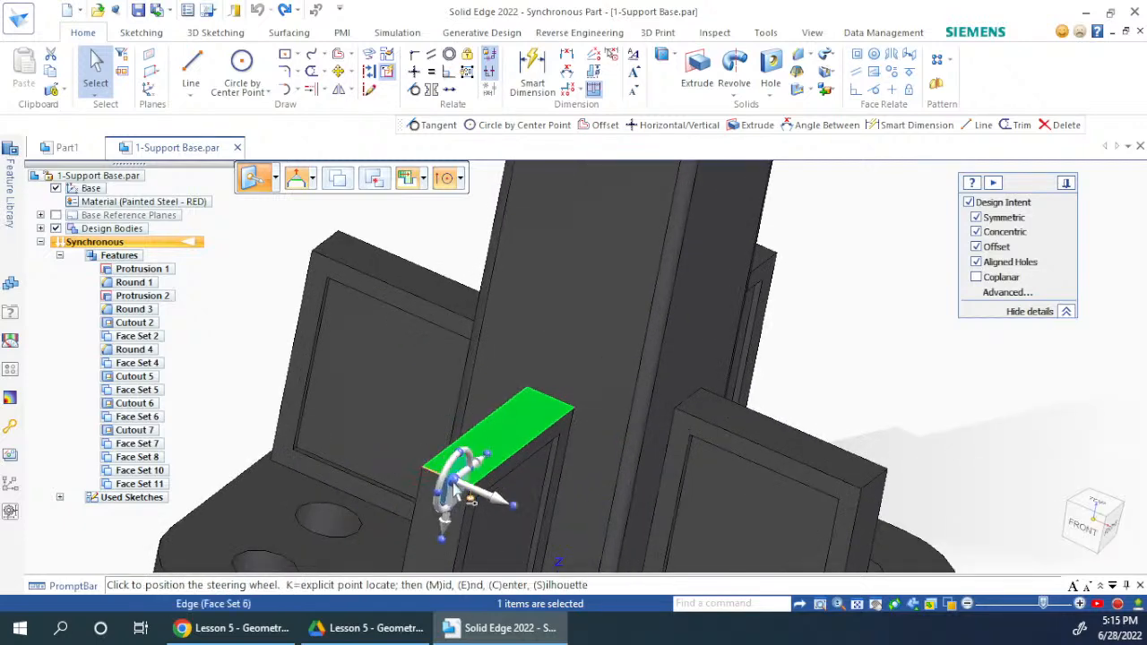
pyautogui.moveTo(708, 452); pyautogui.dragTo(421, 464, button='middle')
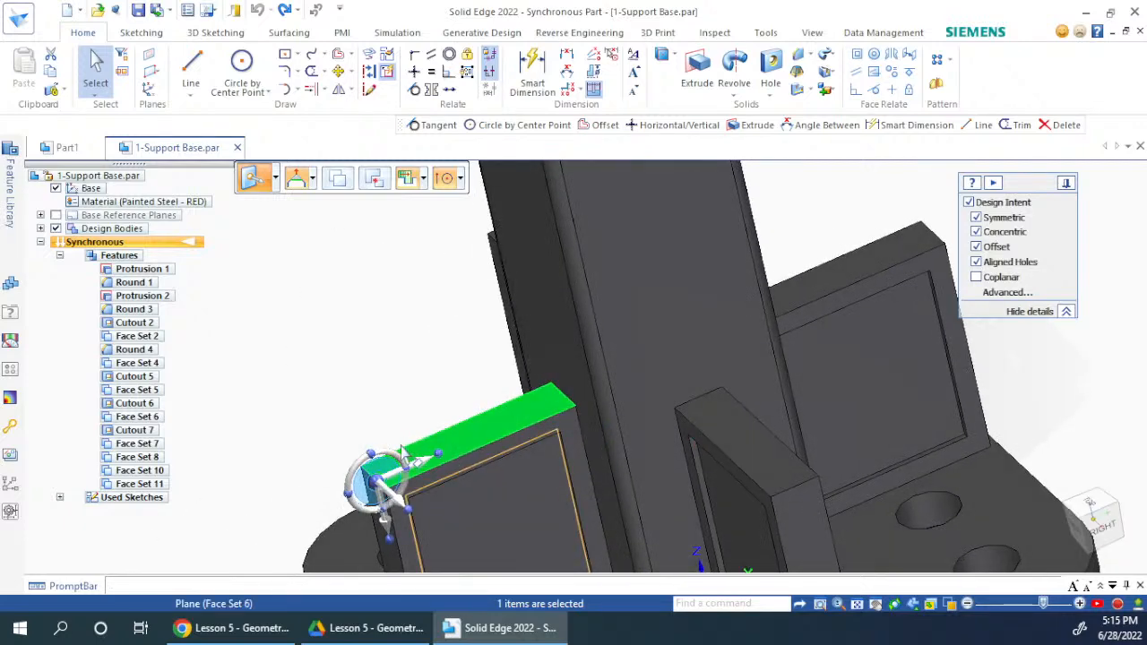
pyautogui.click(410, 469)
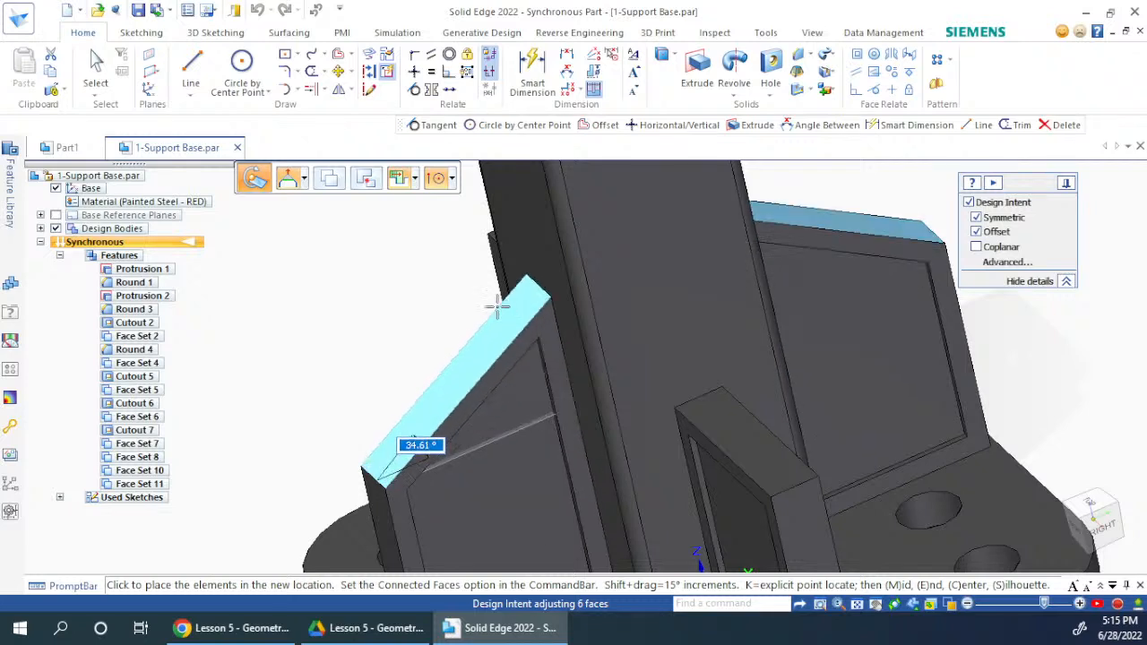
# Test the rotation with Offset off and on again, turn on Coplanar, and try placing the rotated face at about 19°.
pyautogui.click(988, 232)
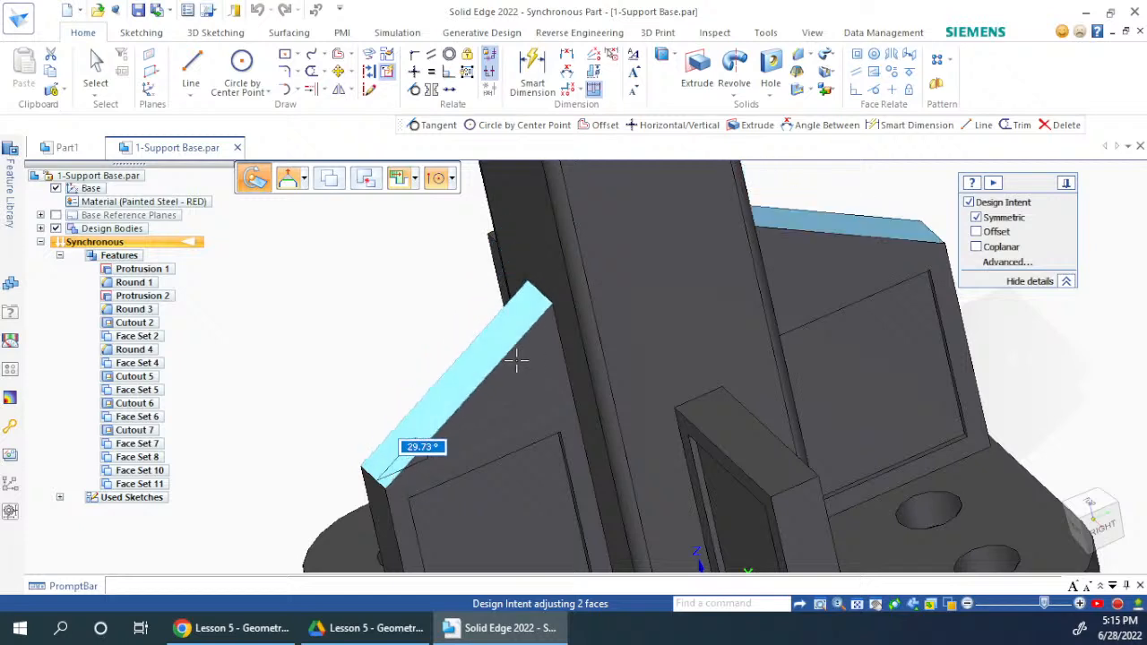
pyautogui.click(974, 233)
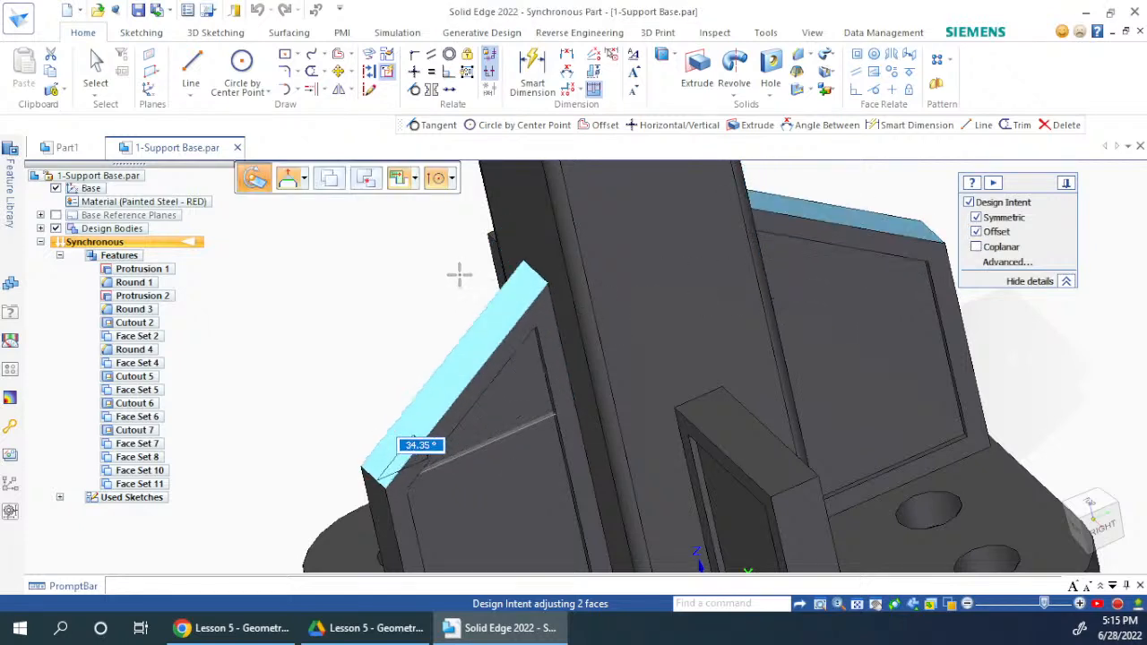
pyautogui.click(976, 247)
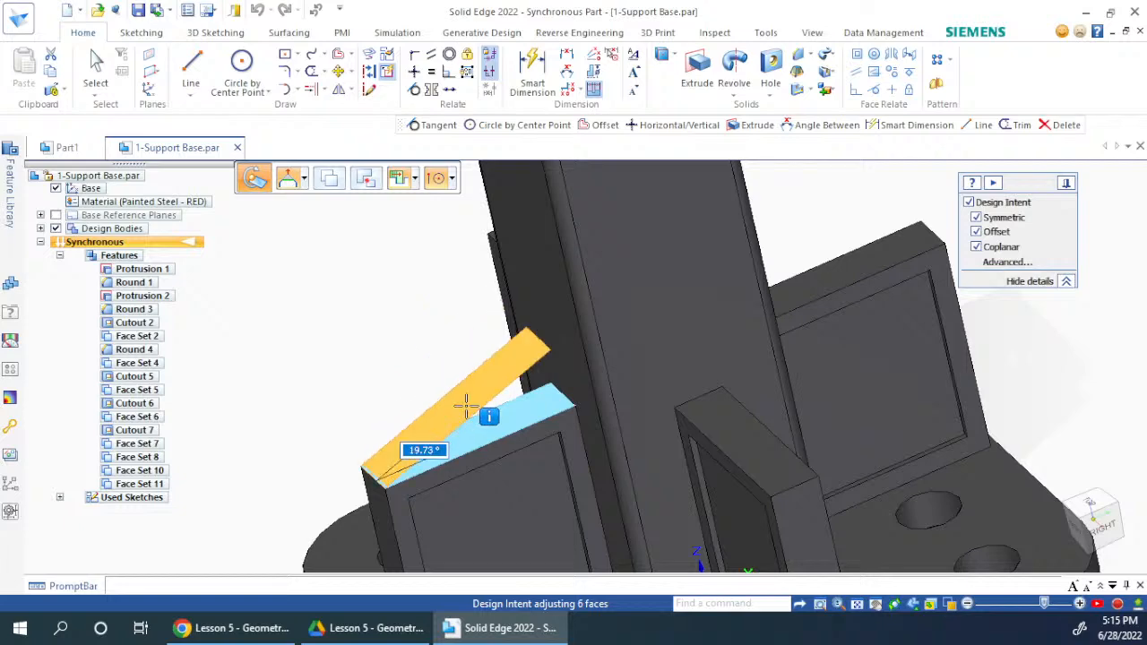
pyautogui.click(467, 408)
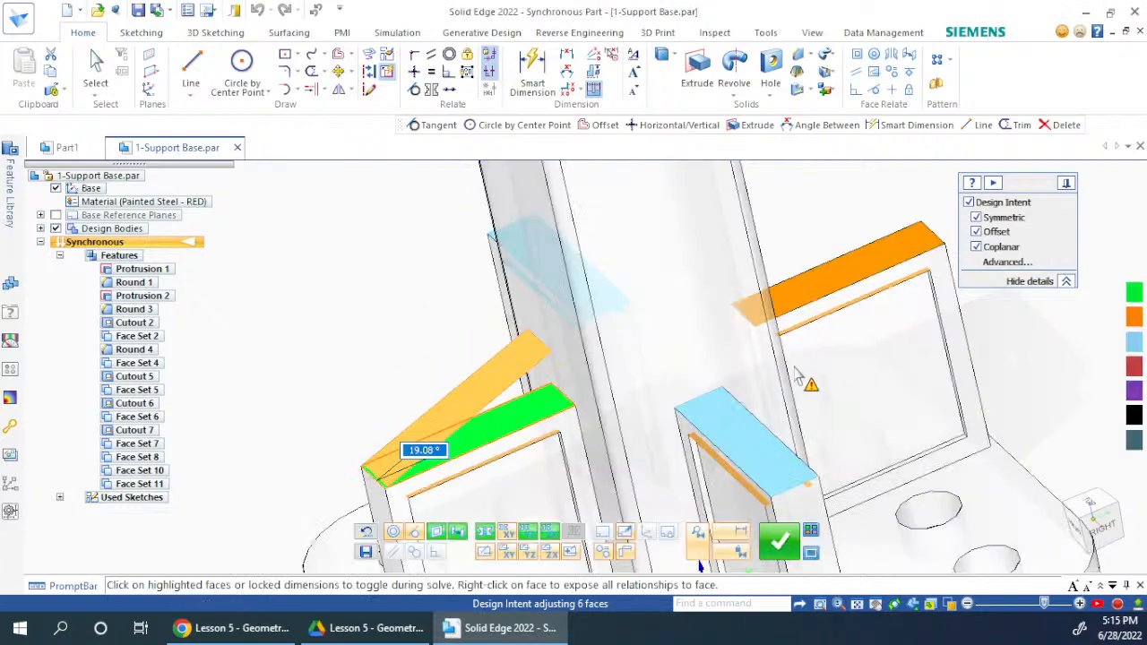
pyautogui.click(778, 540)
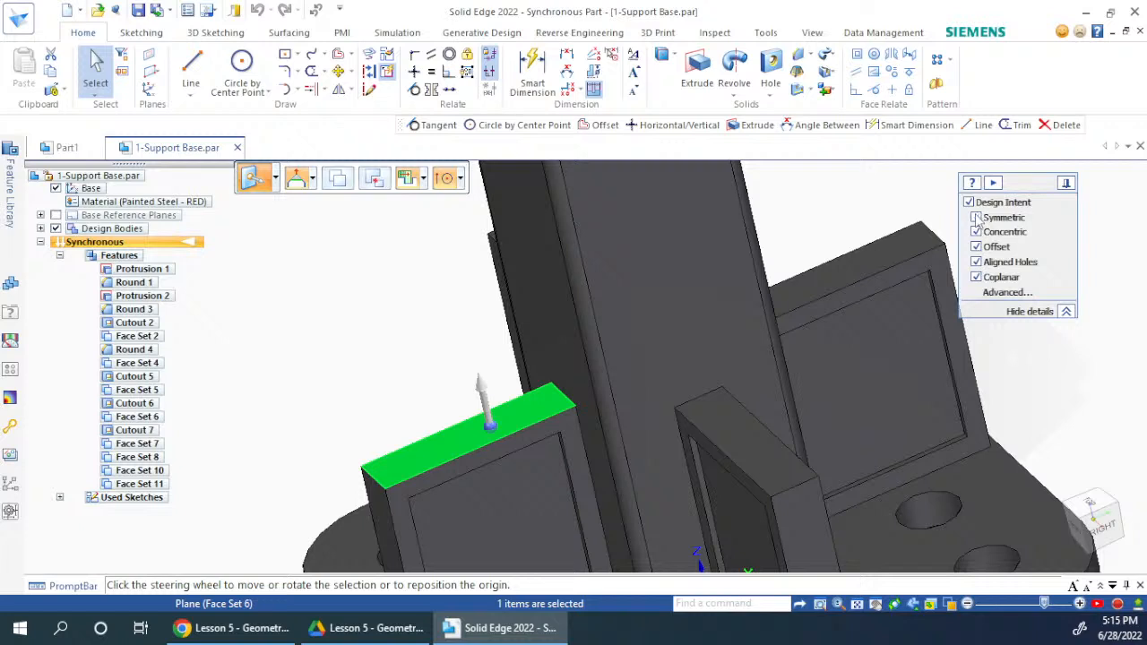
# Rotate the front-left gusset plate's top face 20° about its outer edge with Symmetric off and Offset and Coplanar on.
pyautogui.click(483, 434)
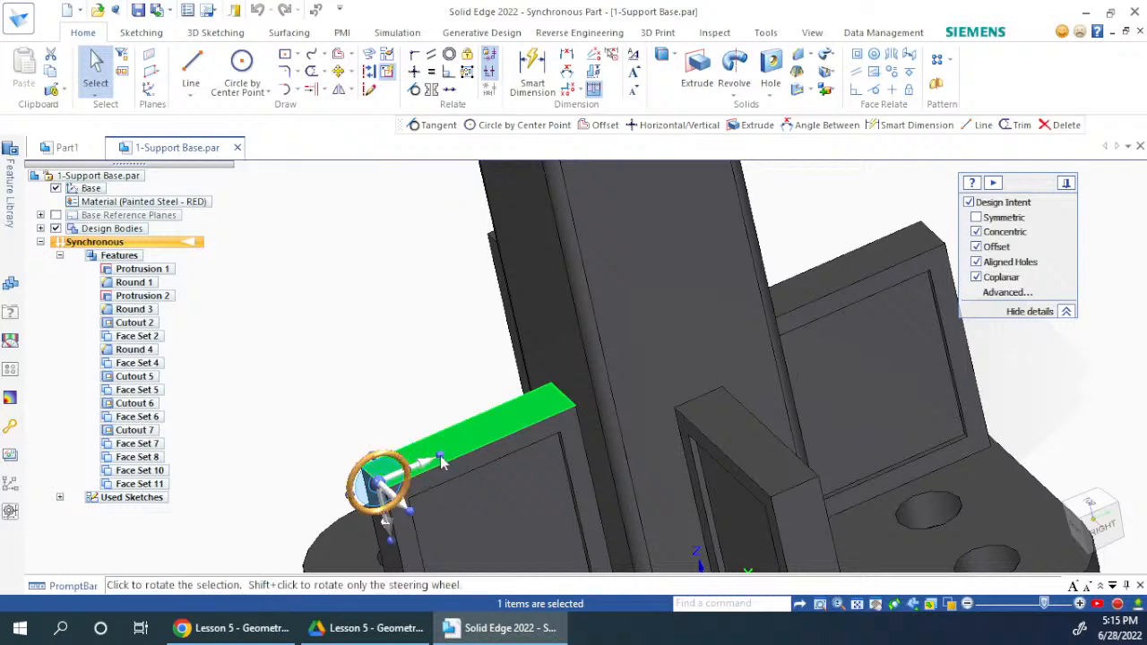
pyautogui.click(374, 470)
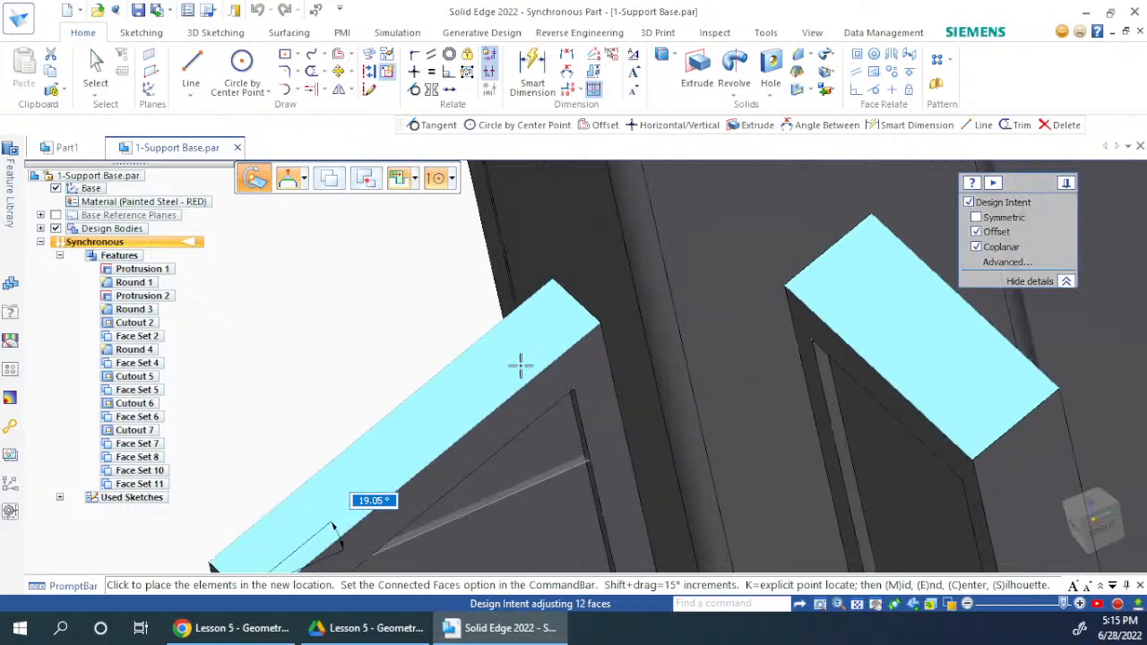
pyautogui.scroll(-3, 520, 363)
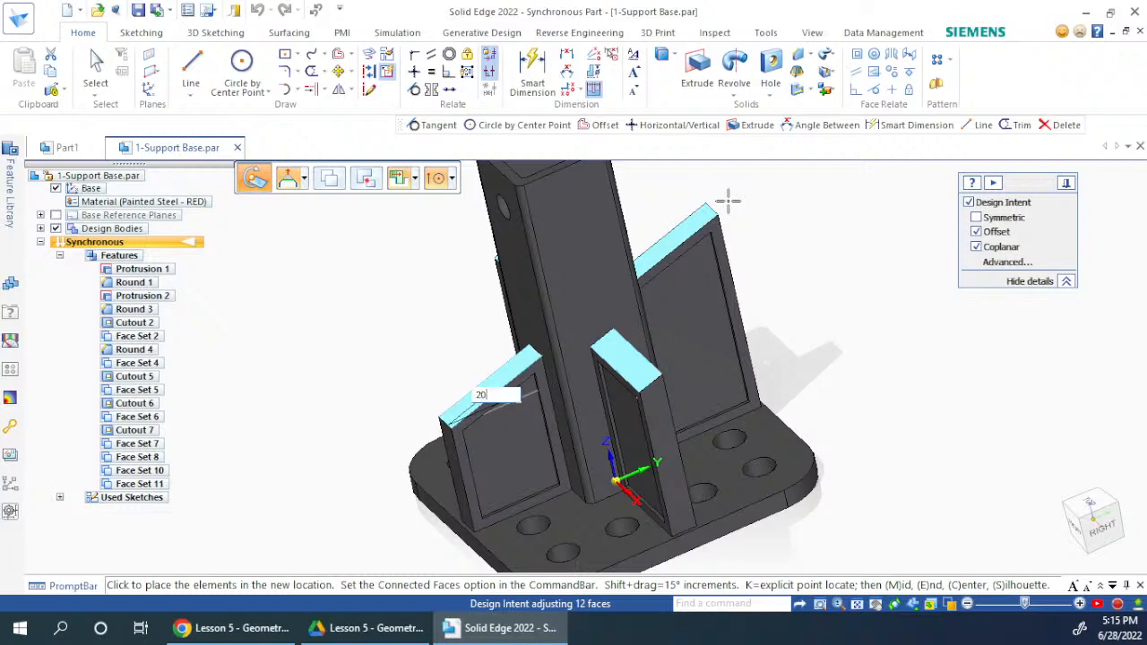
pyautogui.click(727, 201)
pyautogui.click(814, 303)
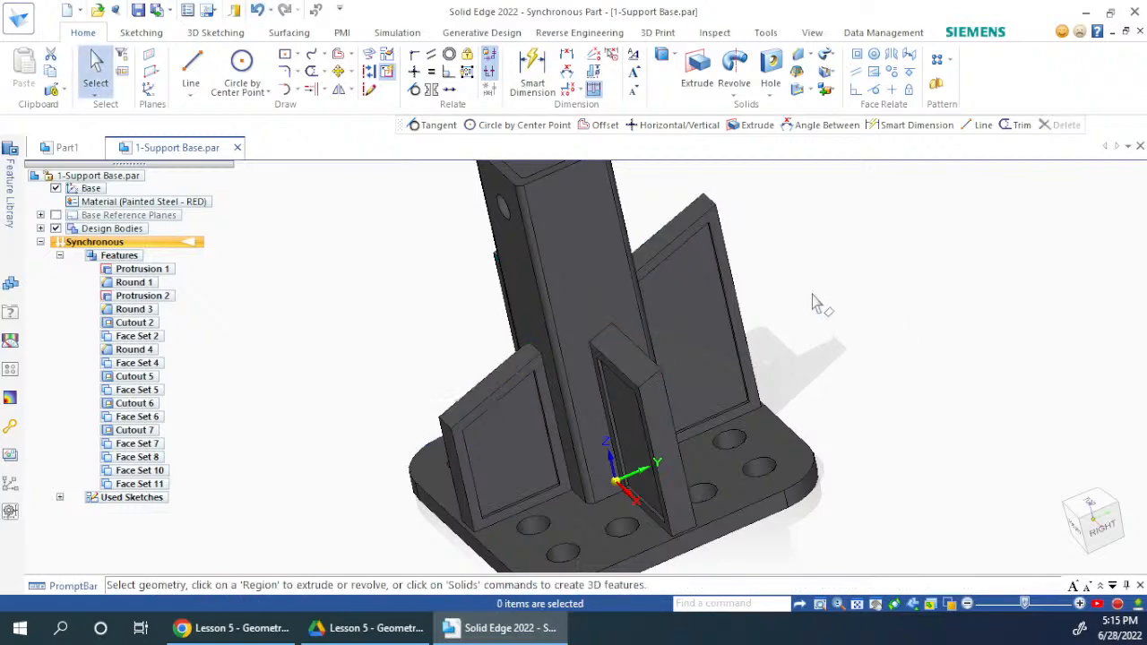
# Examine the gusset plates' top faces and recessed pockets from several directions and up close.
pyautogui.moveTo(814, 303); pyautogui.dragTo(539, 397, button='middle')
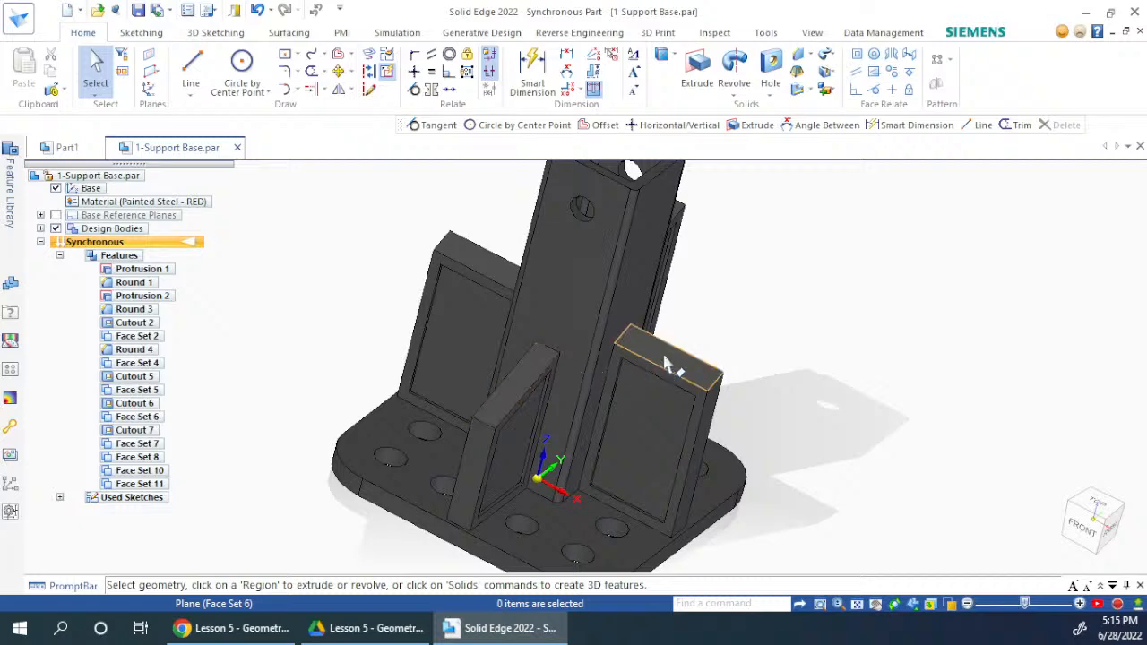
pyautogui.moveTo(708, 390); pyautogui.dragTo(658, 225, button='middle')
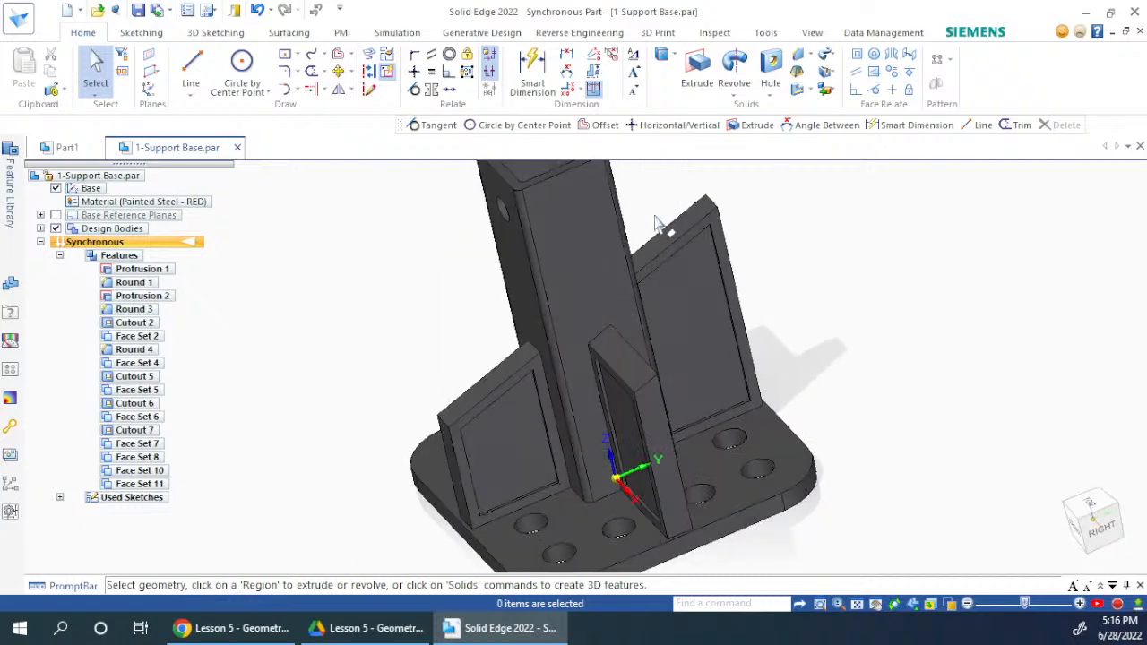
pyautogui.moveTo(609, 352); pyautogui.dragTo(678, 218, button='middle')
pyautogui.scroll(5, 617, 379)
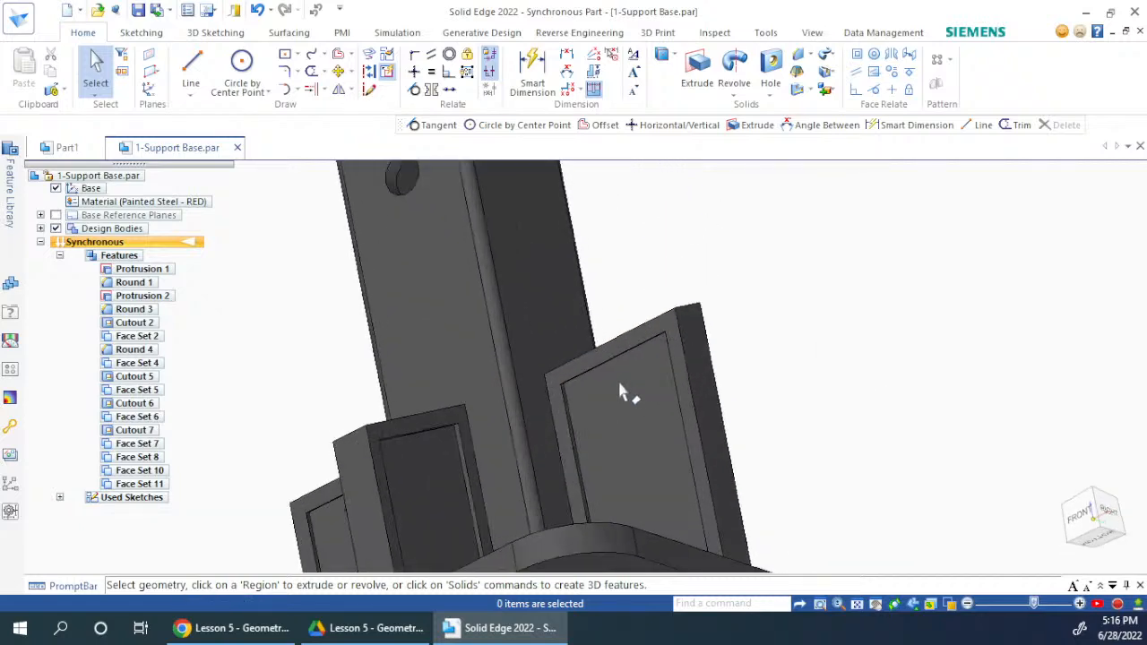
pyautogui.moveTo(584, 332); pyautogui.dragTo(528, 303, button='middle')
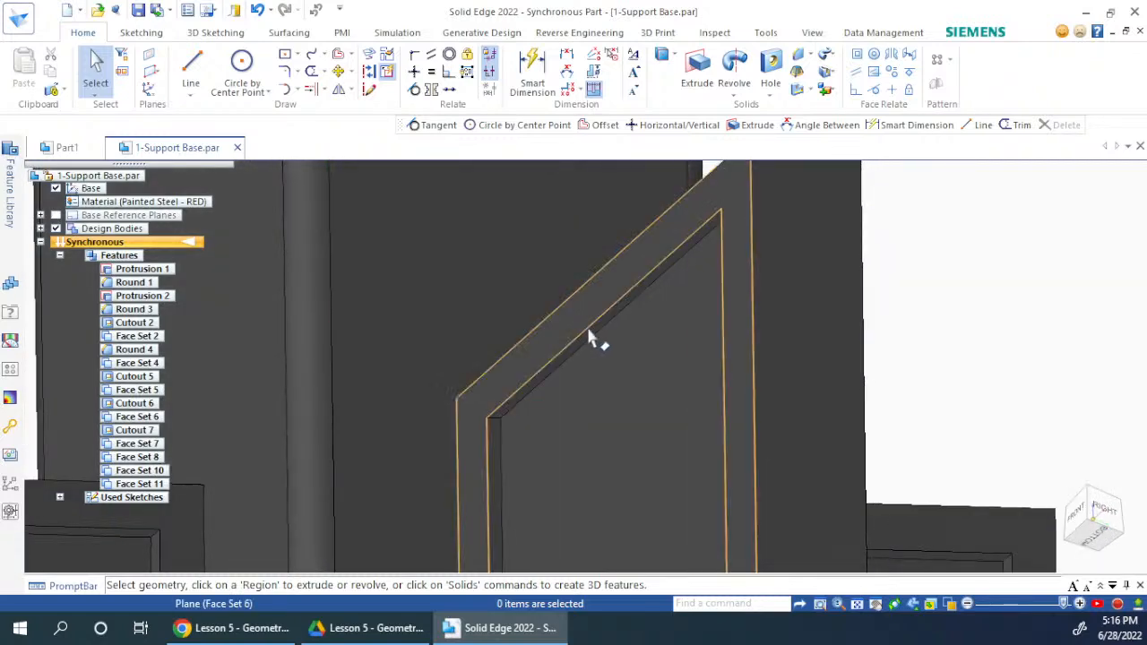
pyautogui.click(596, 329)
pyautogui.moveTo(630, 247); pyautogui.dragTo(641, 317, button='middle')
pyautogui.press('Escape')
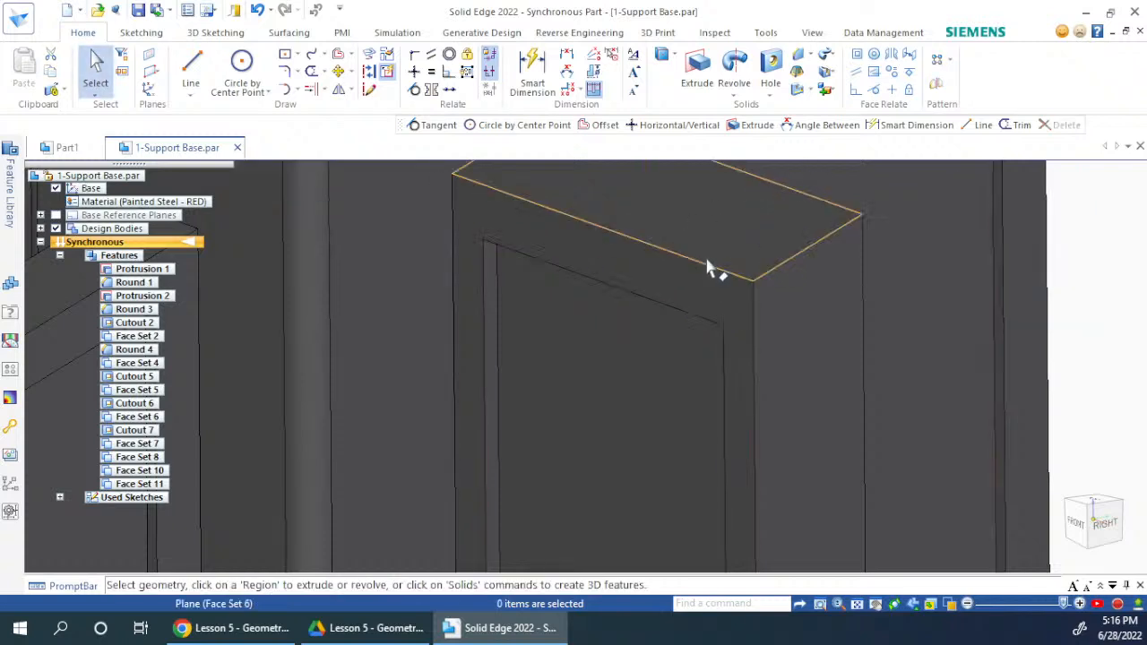
pyautogui.scroll(3, 602, 294)
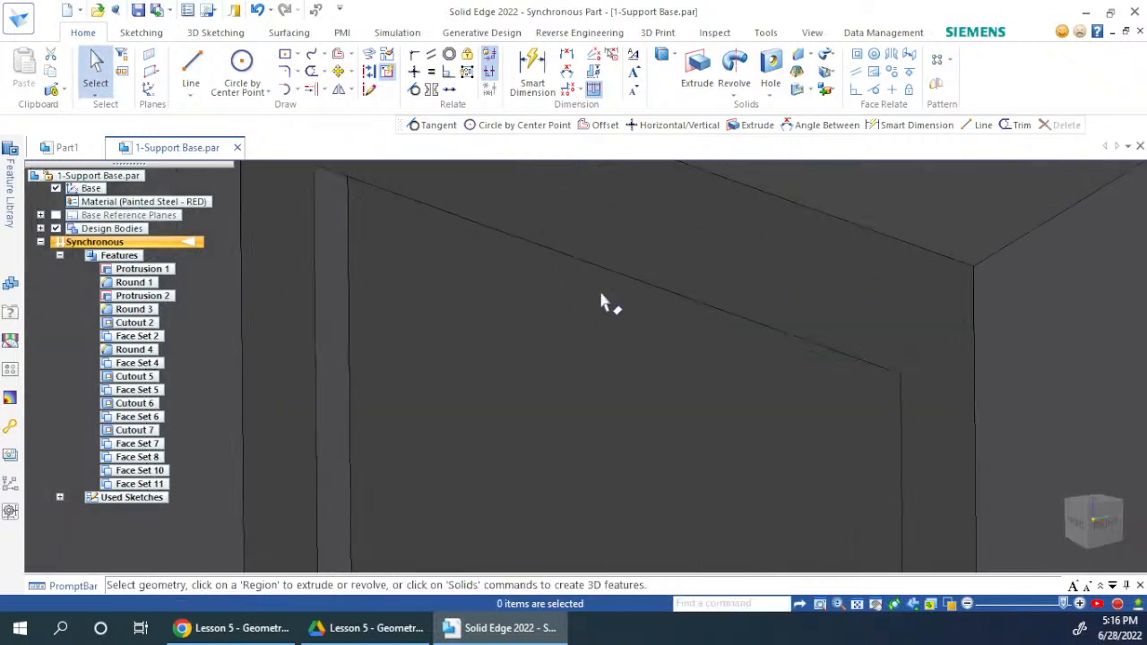
pyautogui.scroll(-5, 600, 303)
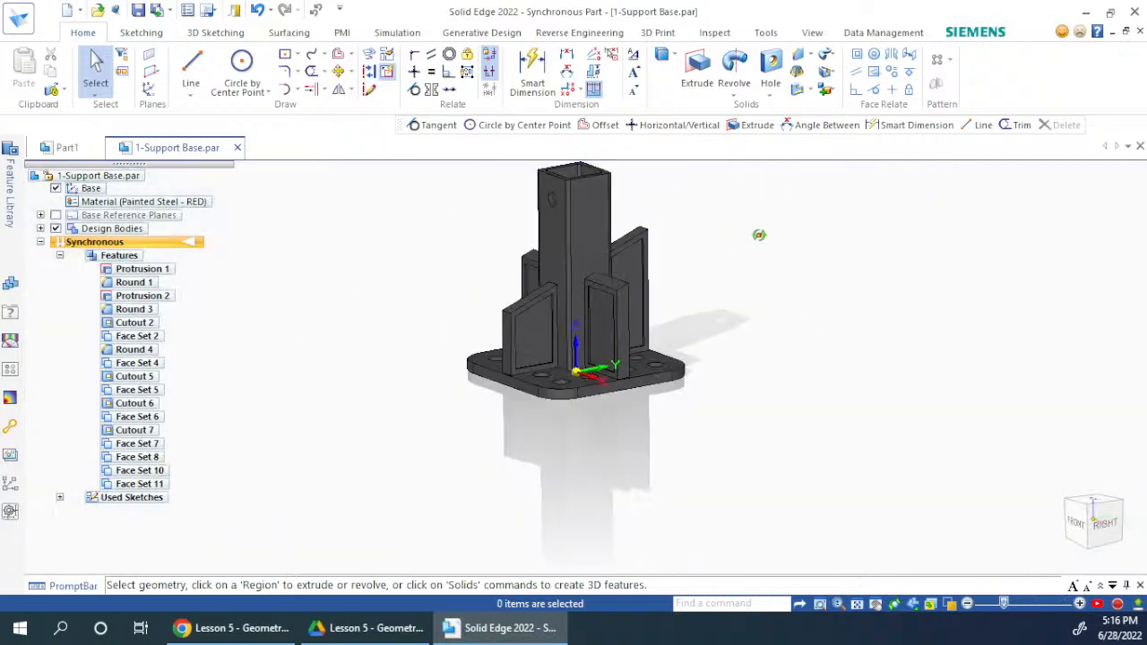
# Undo the rotation of the gusset plates' top faces and leave the front-left top face deselected.
pyautogui.hotkey('ctrl', 'z')
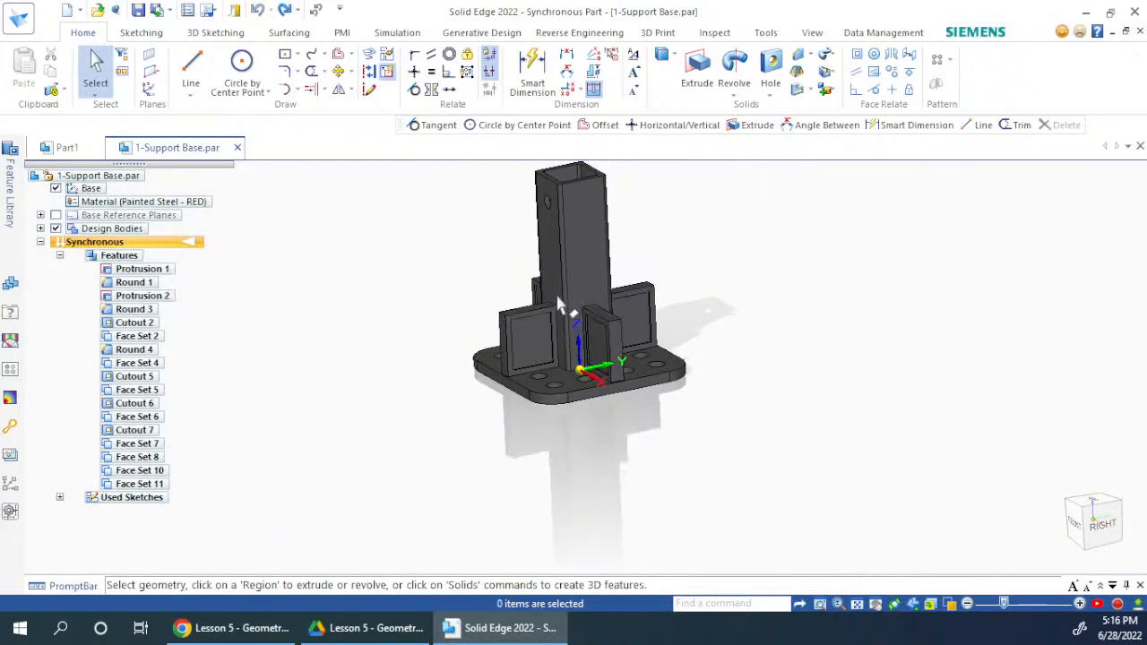
pyautogui.scroll(5, 557, 300)
pyautogui.scroll(-5, 430, 407)
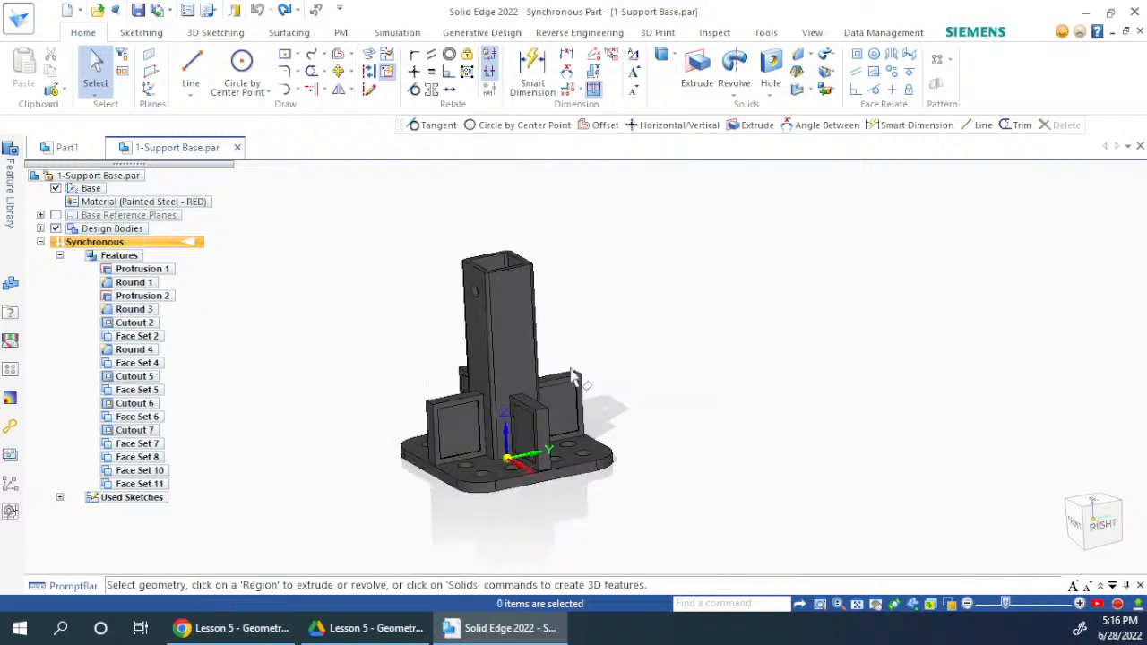
pyautogui.scroll(5, 488, 395)
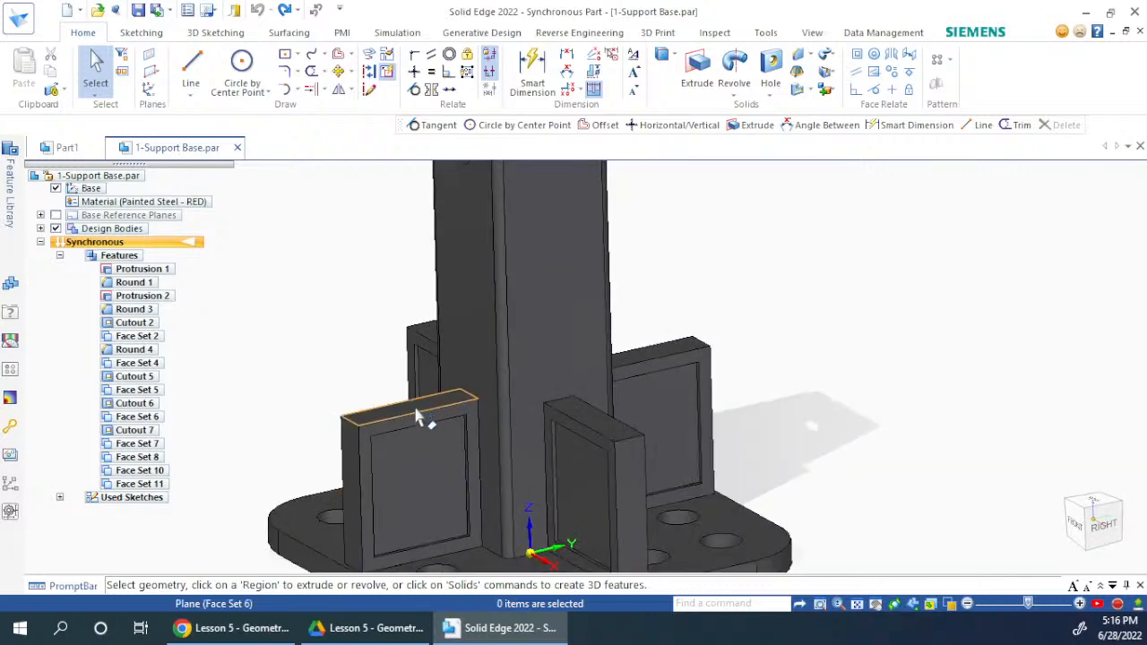
pyautogui.click(413, 403)
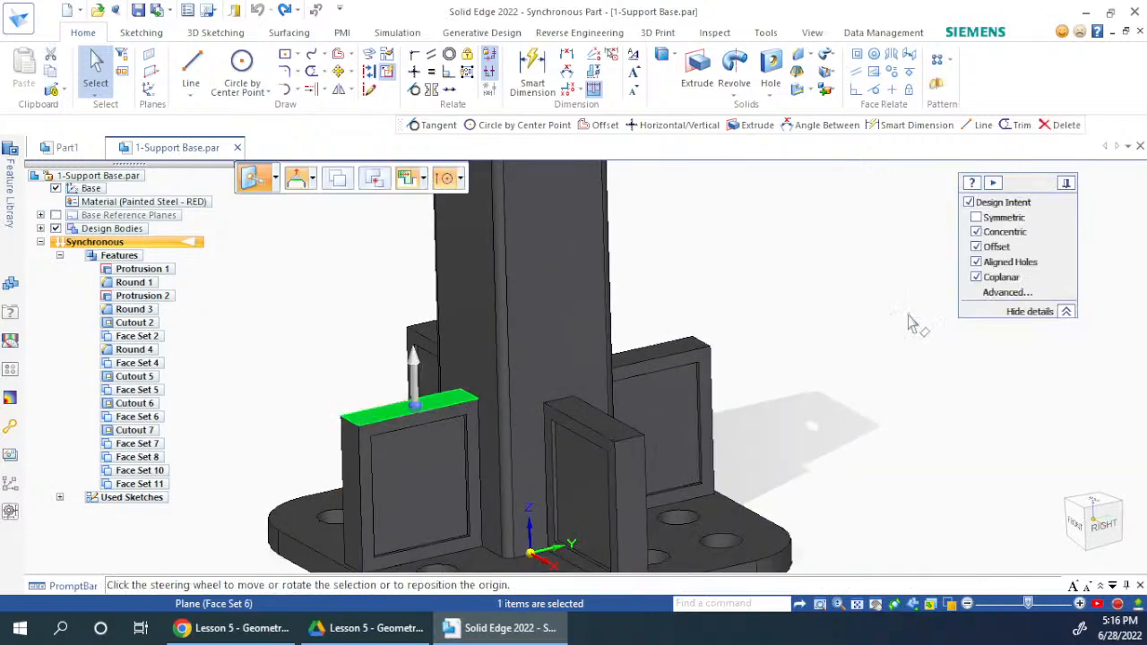
pyautogui.click(782, 351)
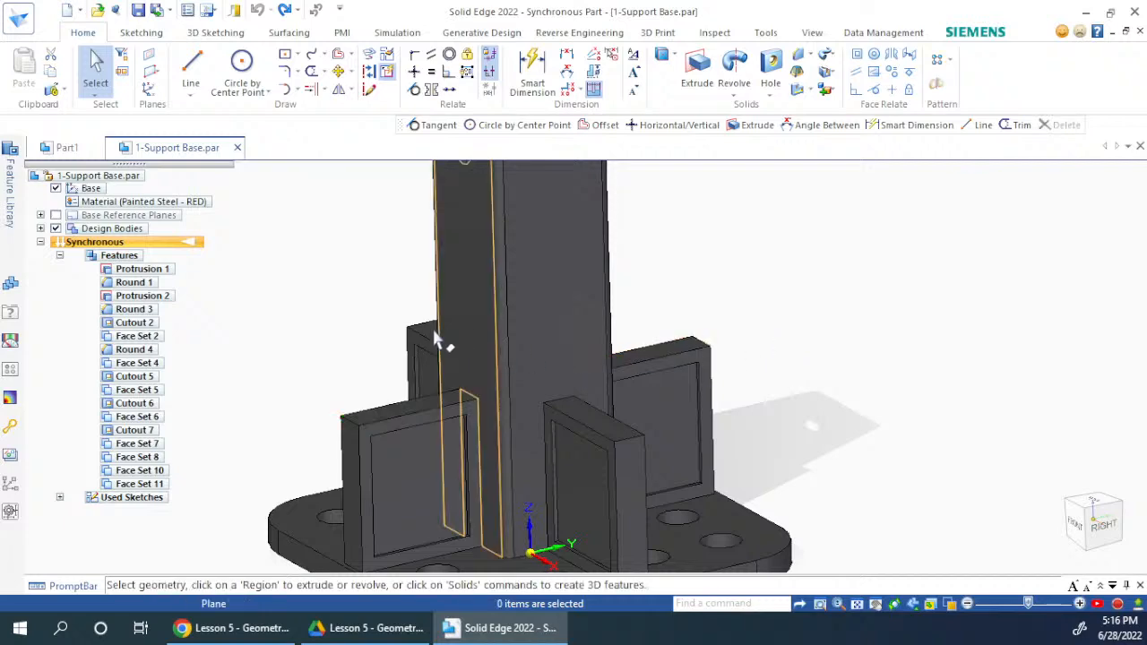
# Try moving the base plate's front corner hole diagonally outward by about 127 mm with Symmetric off and Concentric and Aligned Holes on.
pyautogui.scroll(-3, 504, 361)
pyautogui.scroll(3, 397, 402)
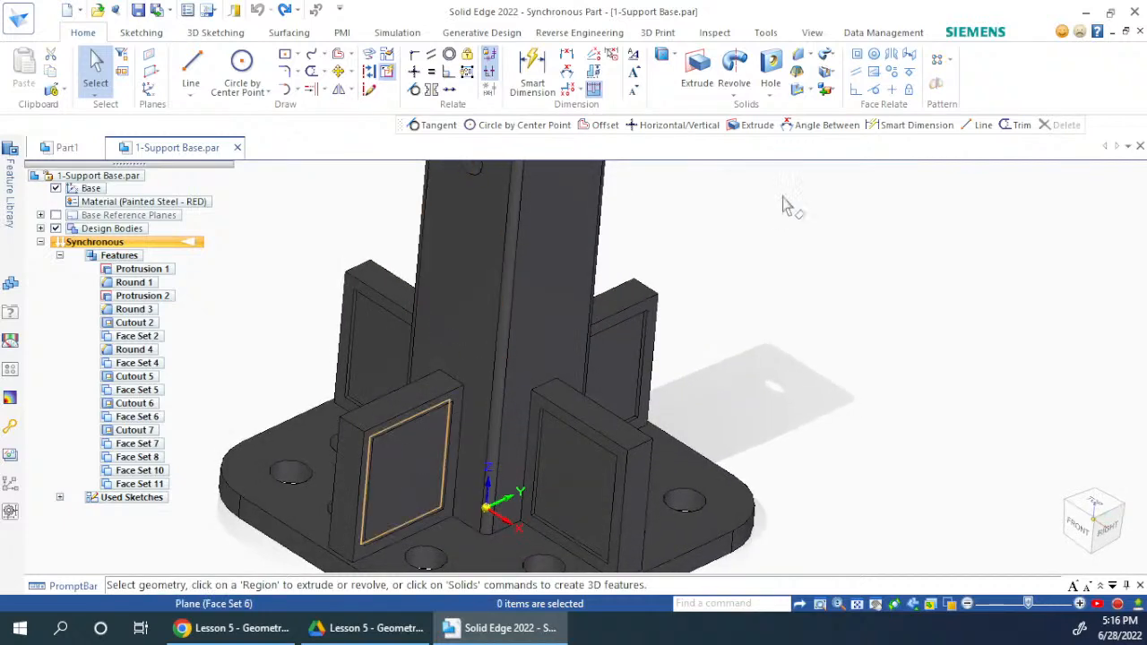
pyautogui.scroll(-3, 784, 206)
pyautogui.moveTo(797, 327); pyautogui.dragTo(648, 394, button='middle')
pyautogui.scroll(4, 614, 395)
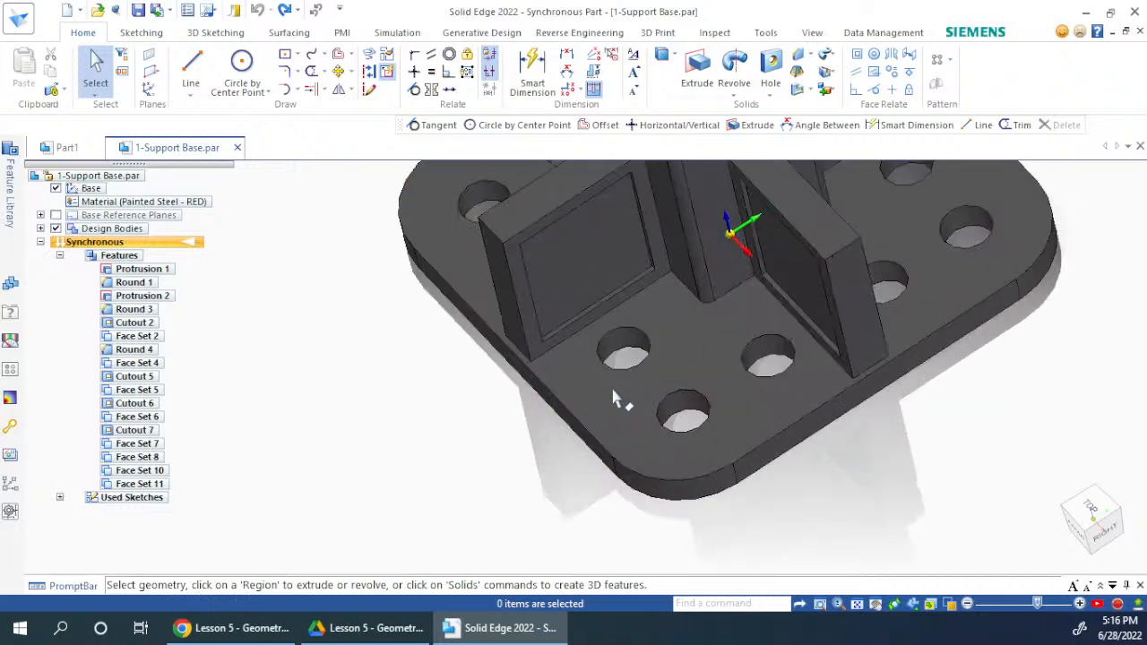
pyautogui.click(681, 411)
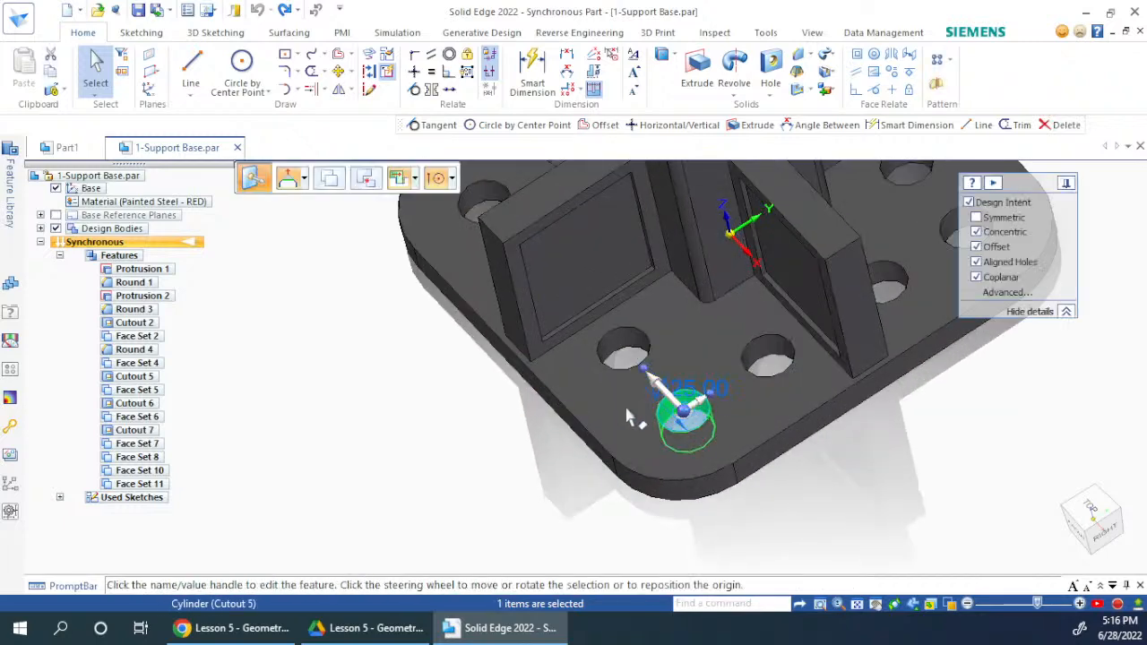
pyautogui.click(704, 423)
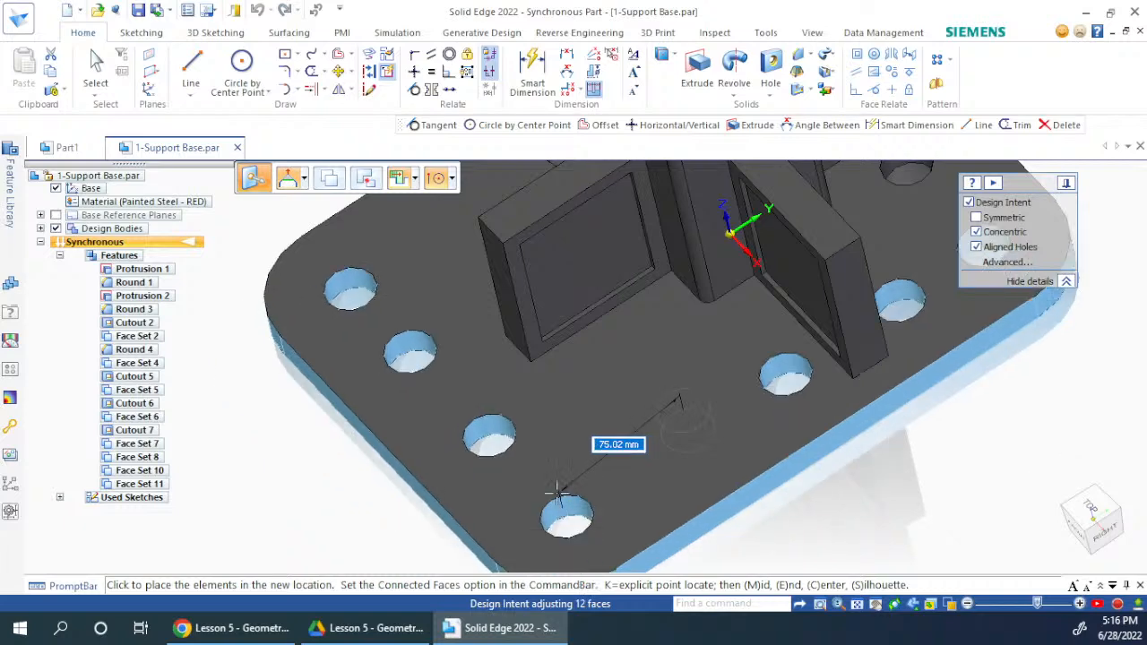
pyautogui.scroll(-2, 550, 476)
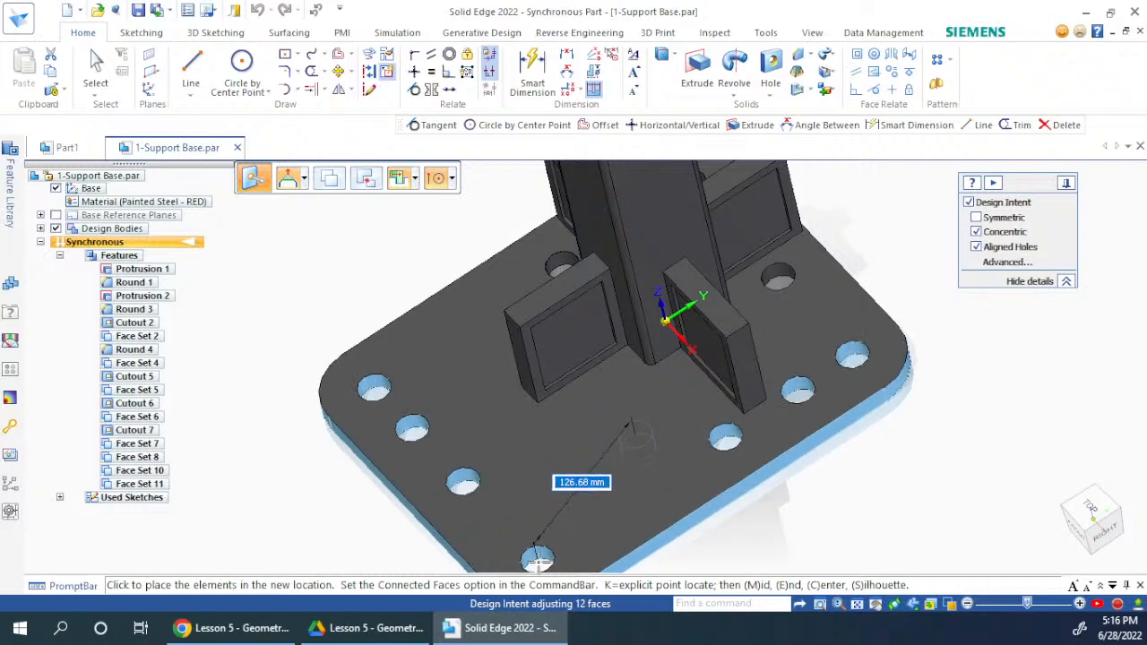
pyautogui.scroll(-2, 507, 483)
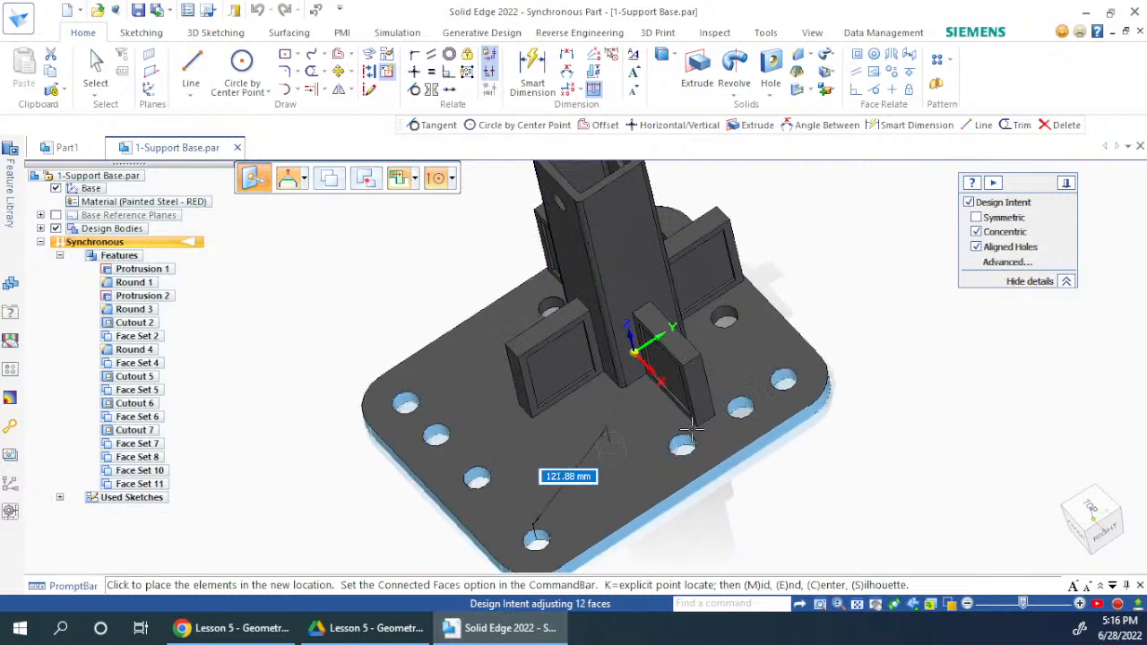
# Turn on Symmetric, try moving the corner hole outward by about 80 mm, and cancel the move.
pyautogui.click(976, 217)
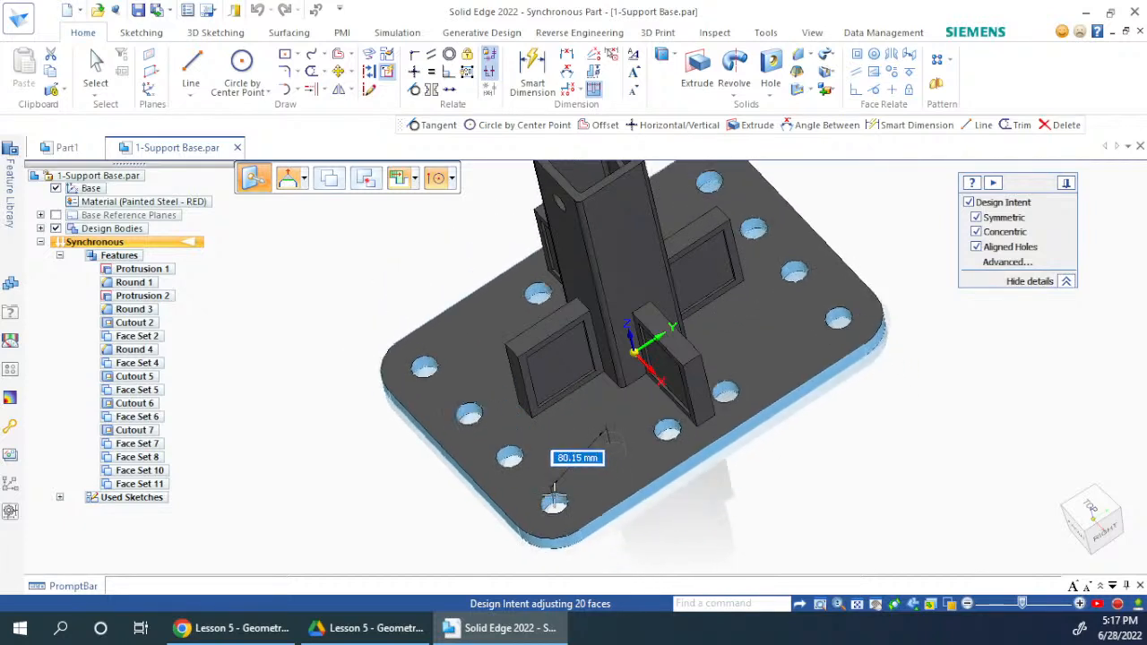
pyautogui.press('Escape')
pyautogui.press('Escape')
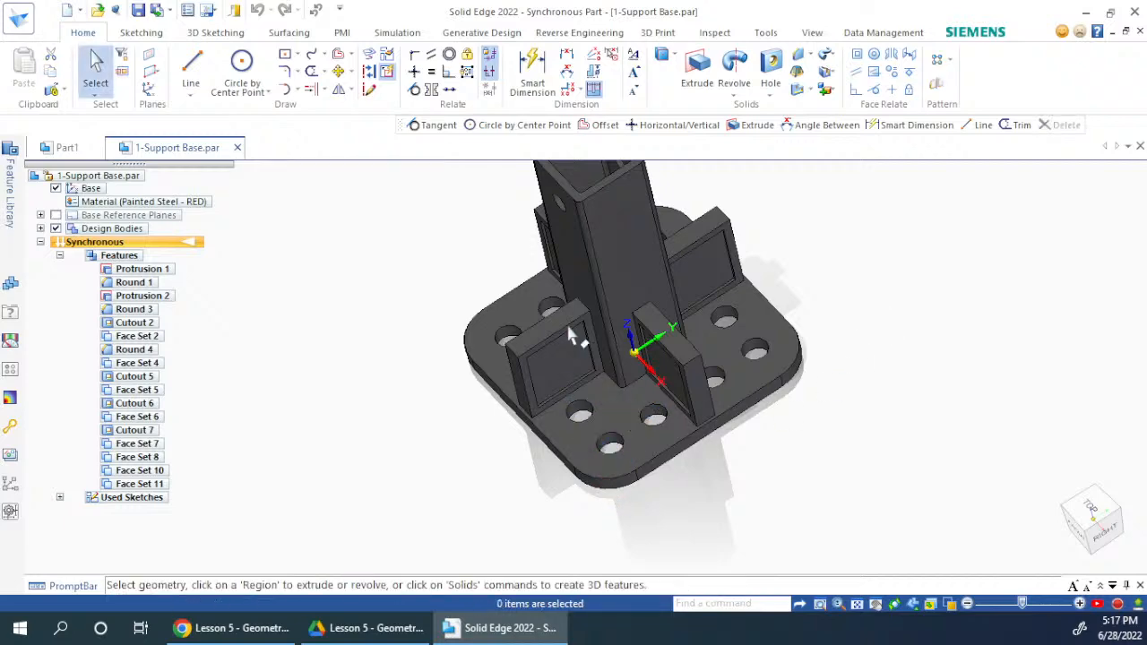
# Review the Design Intent options for the front-right gusset plate's top face and clear the selection.
pyautogui.moveTo(752, 431); pyautogui.dragTo(776, 325, button='middle')
pyautogui.click(674, 327)
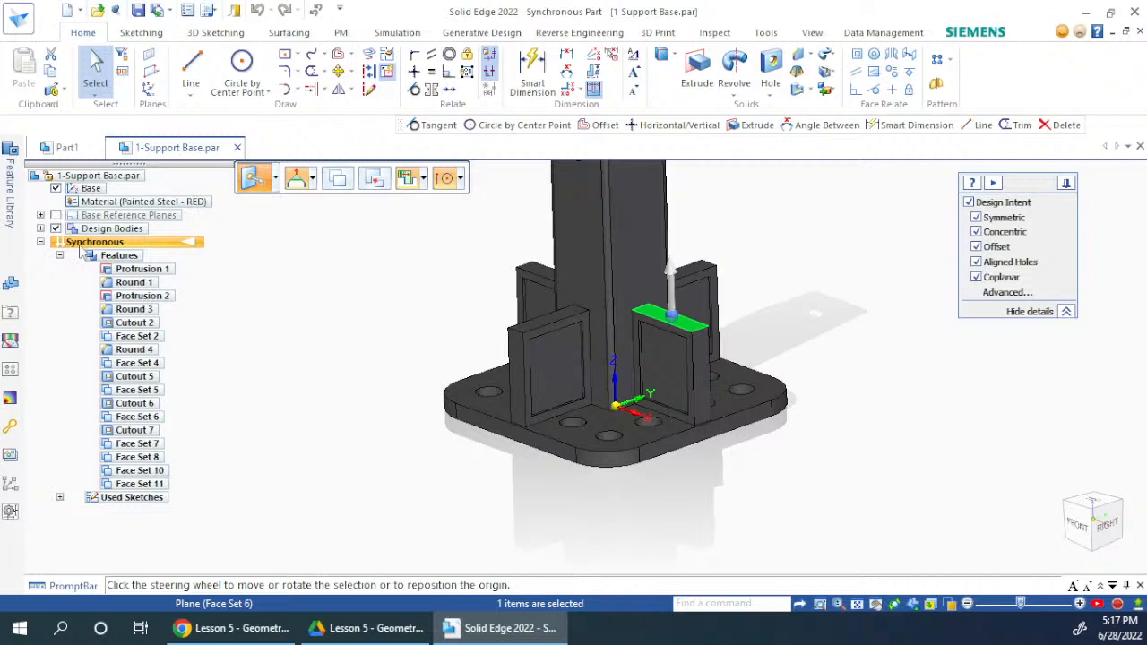
pyautogui.click(849, 349)
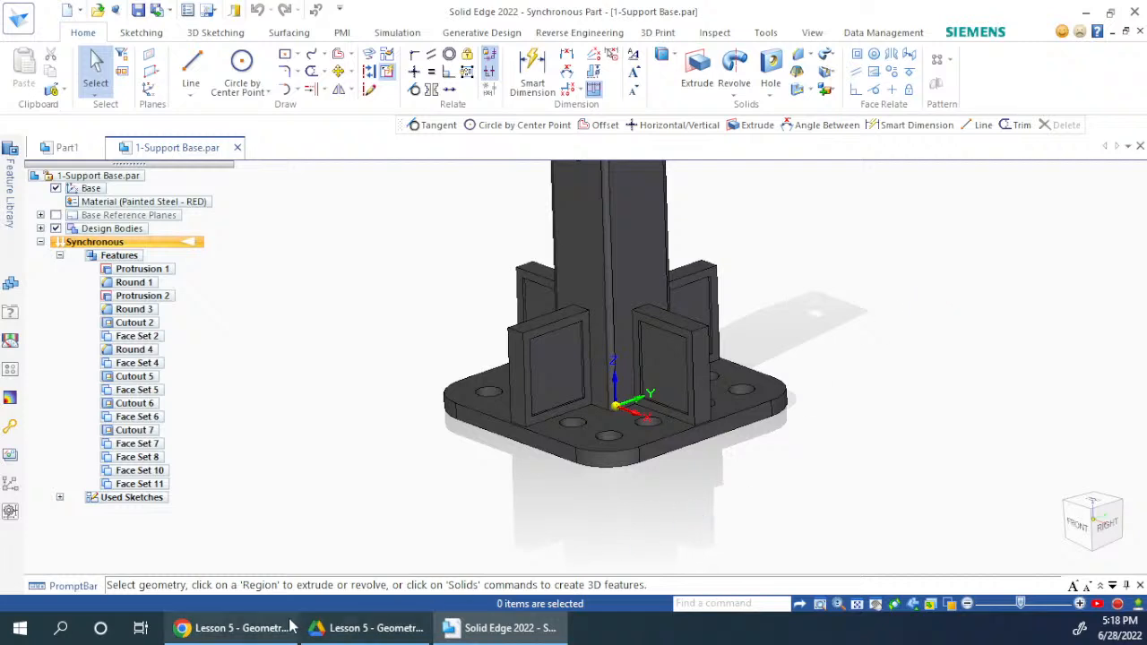
# Switch to the Lesson 5 folder in Google Drive, download Design Intent Block.par and open it in Solid Edge.
pyautogui.click(367, 627)
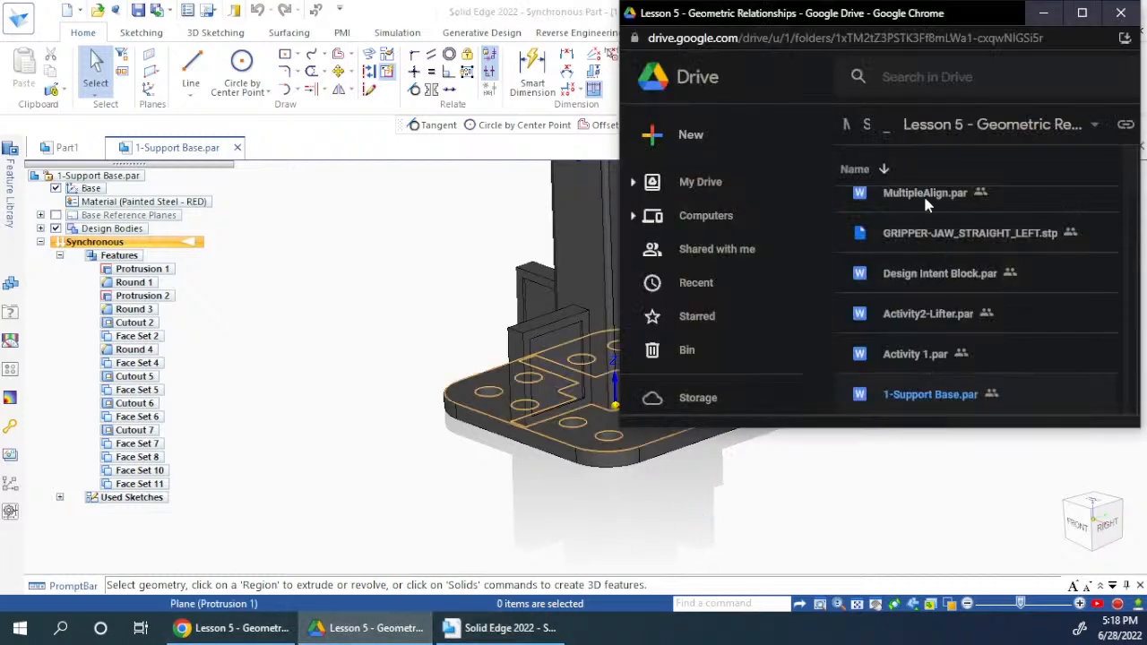
pyautogui.click(942, 276)
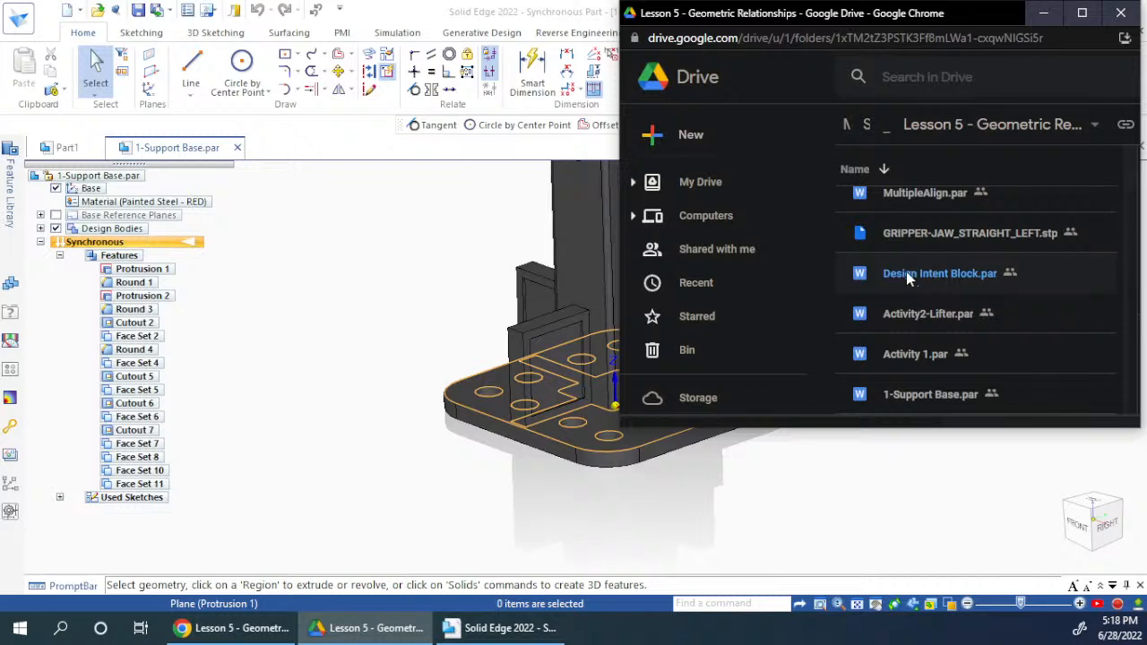
pyautogui.rightClick(906, 271)
pyautogui.scroll(-2, 731, 368)
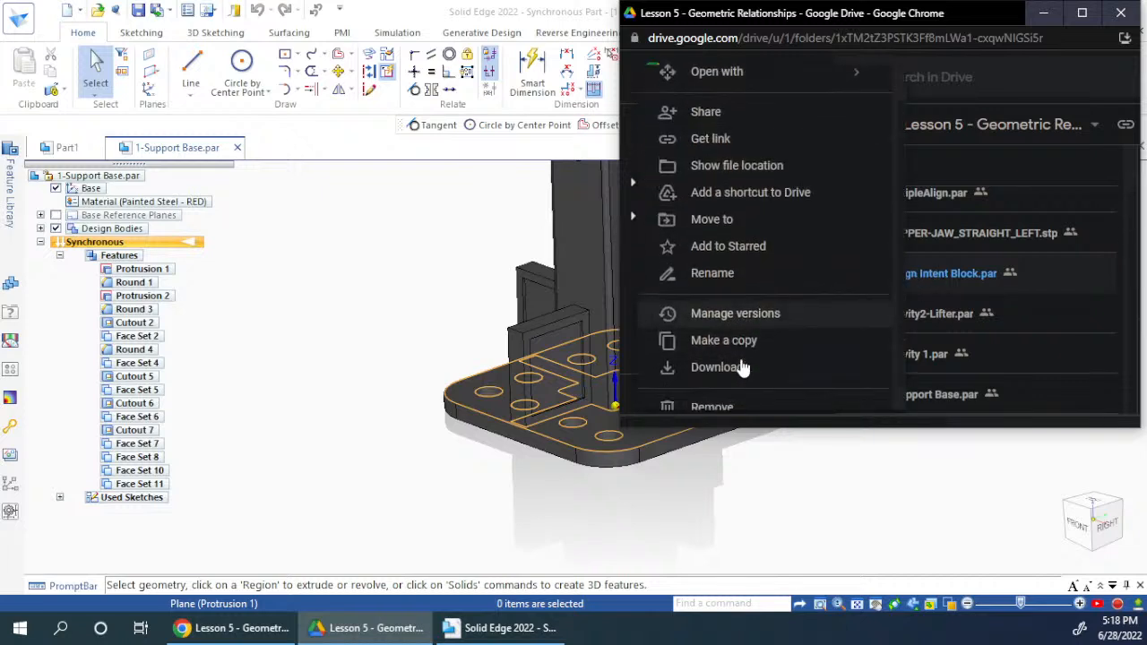
pyautogui.click(720, 342)
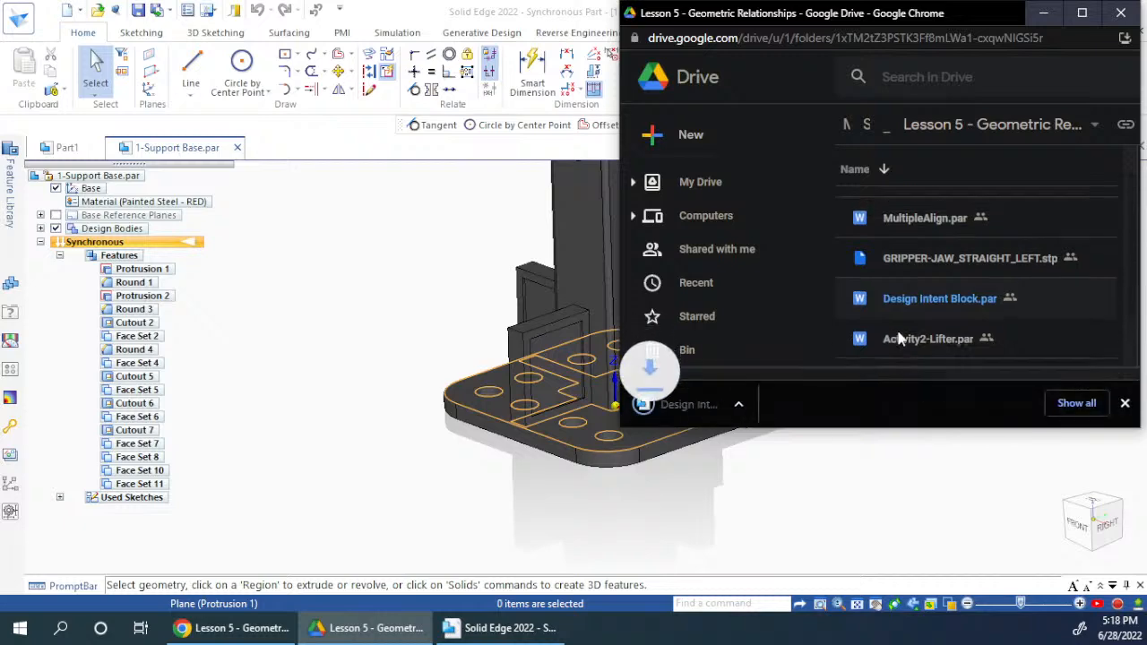
pyautogui.click(703, 405)
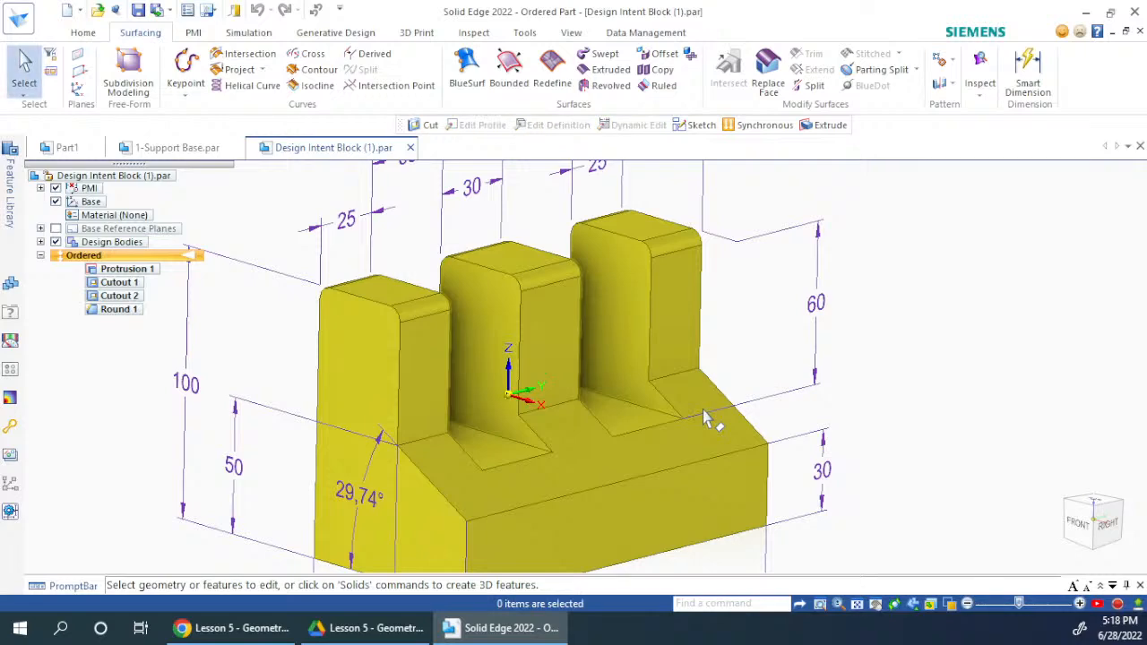
# Return to the Google Drive folder, download MultipleAlign.par and open it in Solid Edge.
pyautogui.hotkey('alt', 'Tab')
pyautogui.click(914, 246)
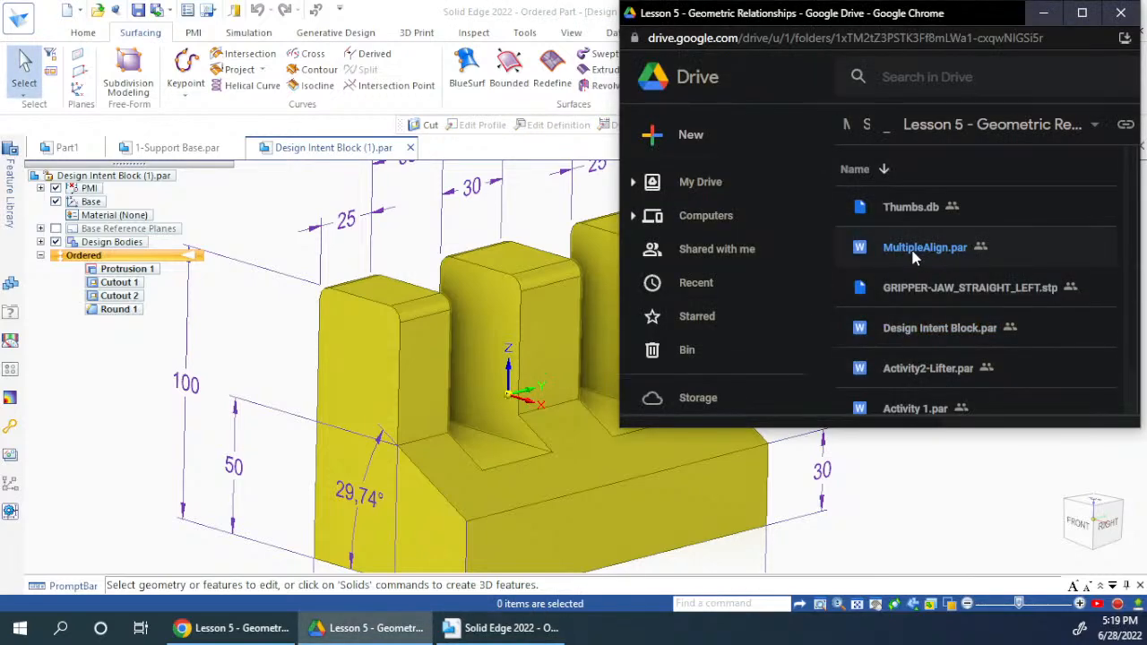
pyautogui.rightClick(910, 246)
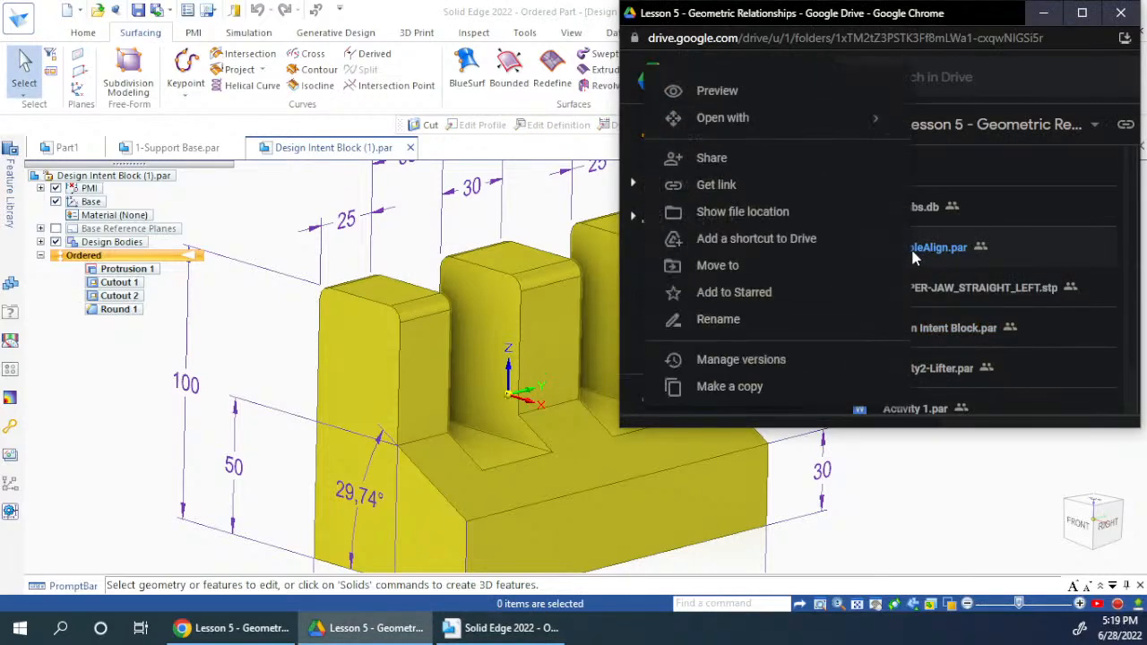
pyautogui.scroll(-1, 724, 376)
pyautogui.click(733, 346)
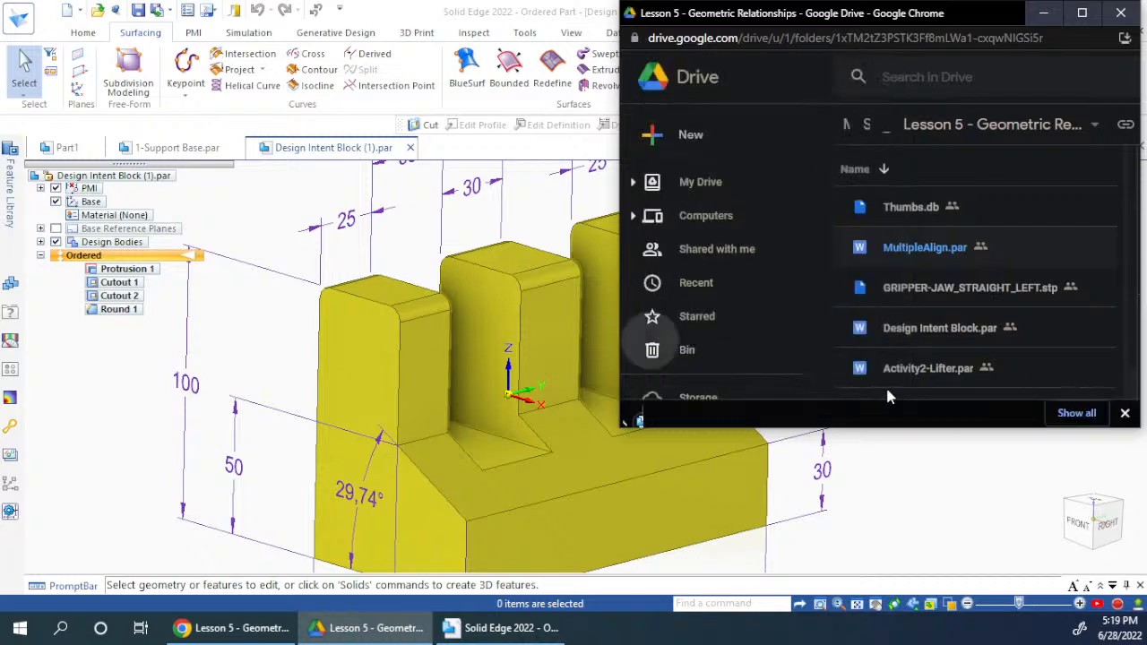
pyautogui.click(694, 405)
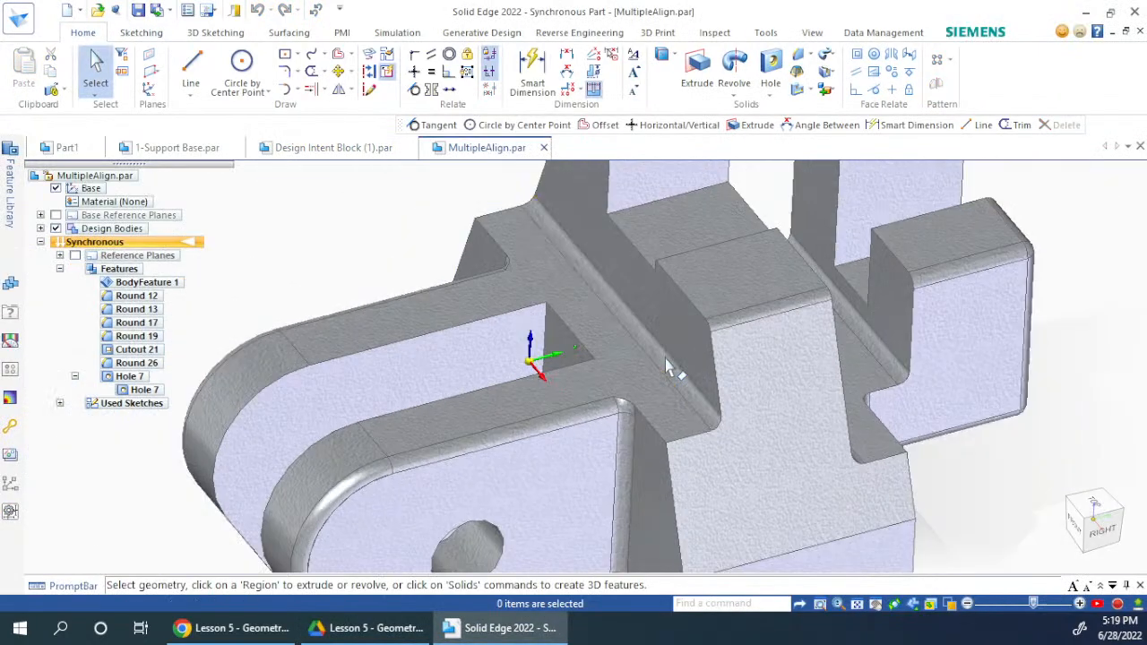
pyautogui.scroll(-5, 666, 365)
pyautogui.moveTo(668, 367); pyautogui.dragTo(728, 340, button='middle')
pyautogui.scroll(5, 708, 305)
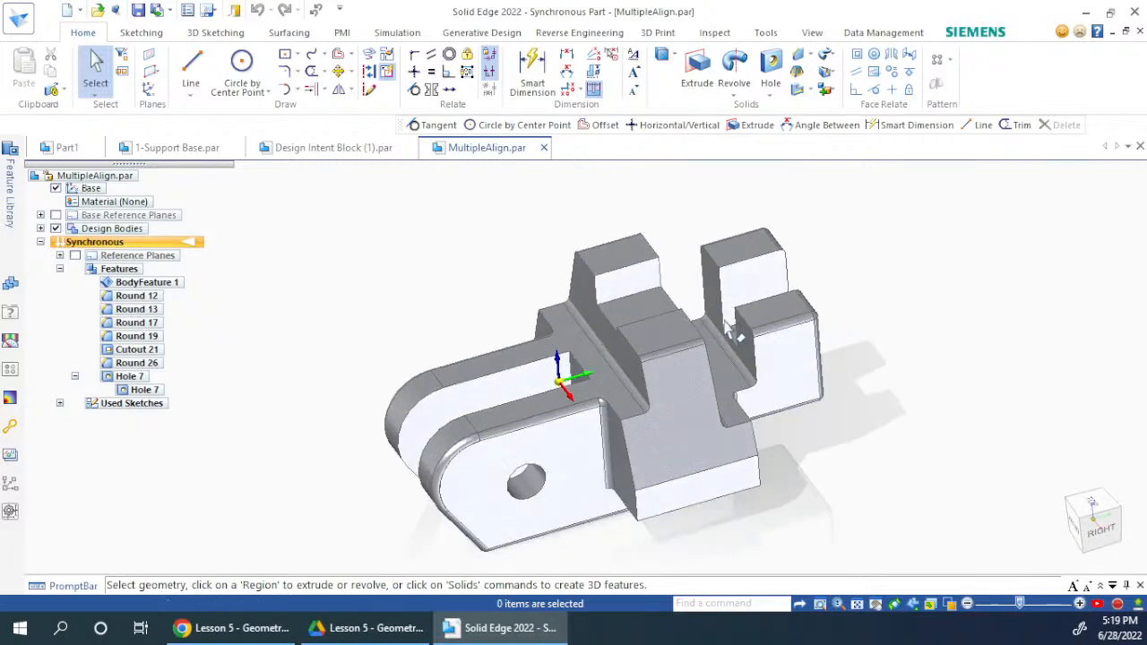
pyautogui.moveTo(696, 287); pyautogui.dragTo(557, 231, button='middle')
pyautogui.click(557, 231)
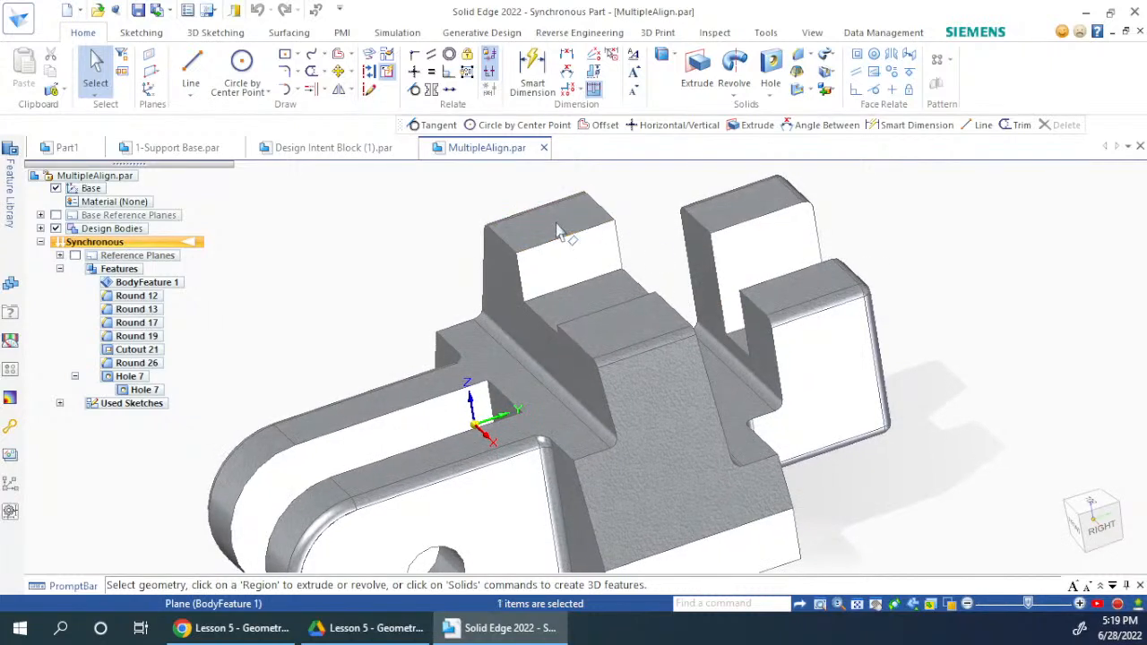
pyautogui.keyDown('ctrl'); pyautogui.click(756, 218); pyautogui.keyUp('ctrl')
pyautogui.keyDown('ctrl'); pyautogui.click(783, 301); pyautogui.keyUp('ctrl')
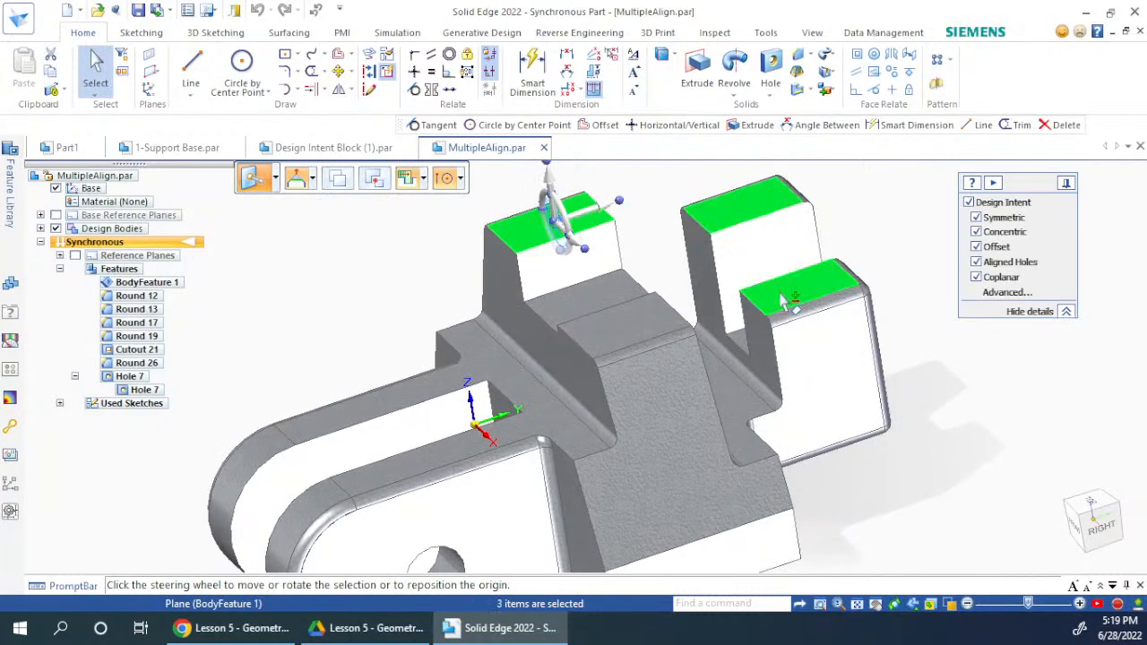
pyautogui.keyDown('ctrl'); pyautogui.click(611, 327); pyautogui.keyUp('ctrl')
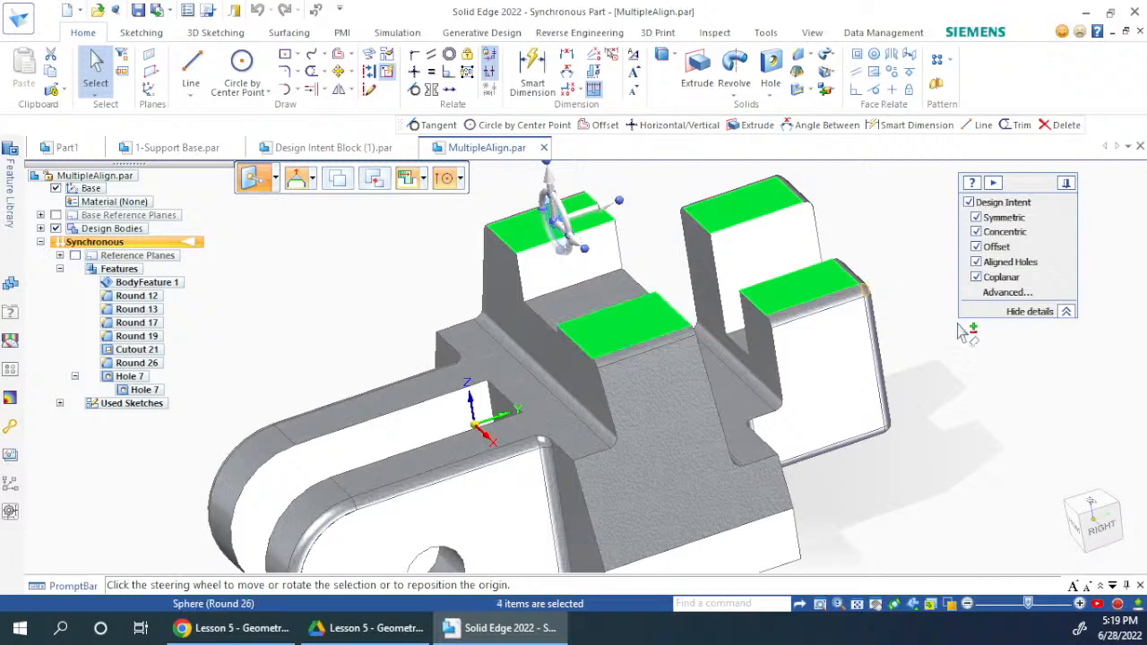
pyautogui.moveTo(921, 343); pyautogui.dragTo(662, 282, button='middle')
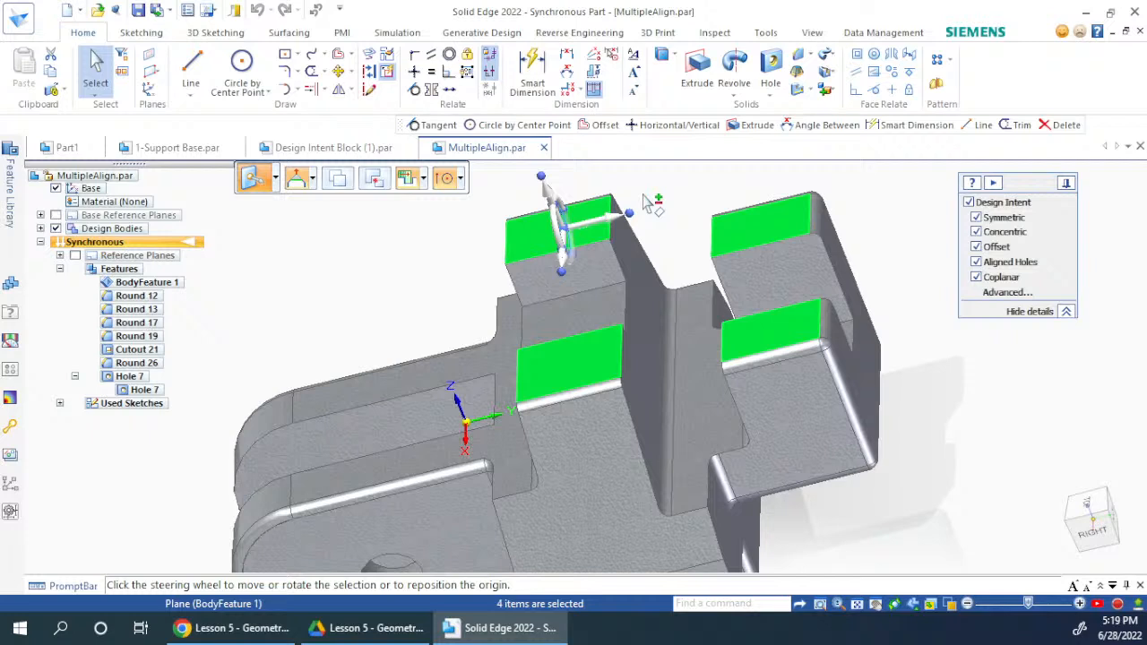
pyautogui.click(423, 178)
pyautogui.click(426, 186)
pyautogui.click(434, 281)
# Select the top faces of the two end prongs and the front middle block together, leaving out the rear middle block.
pyautogui.click(725, 244)
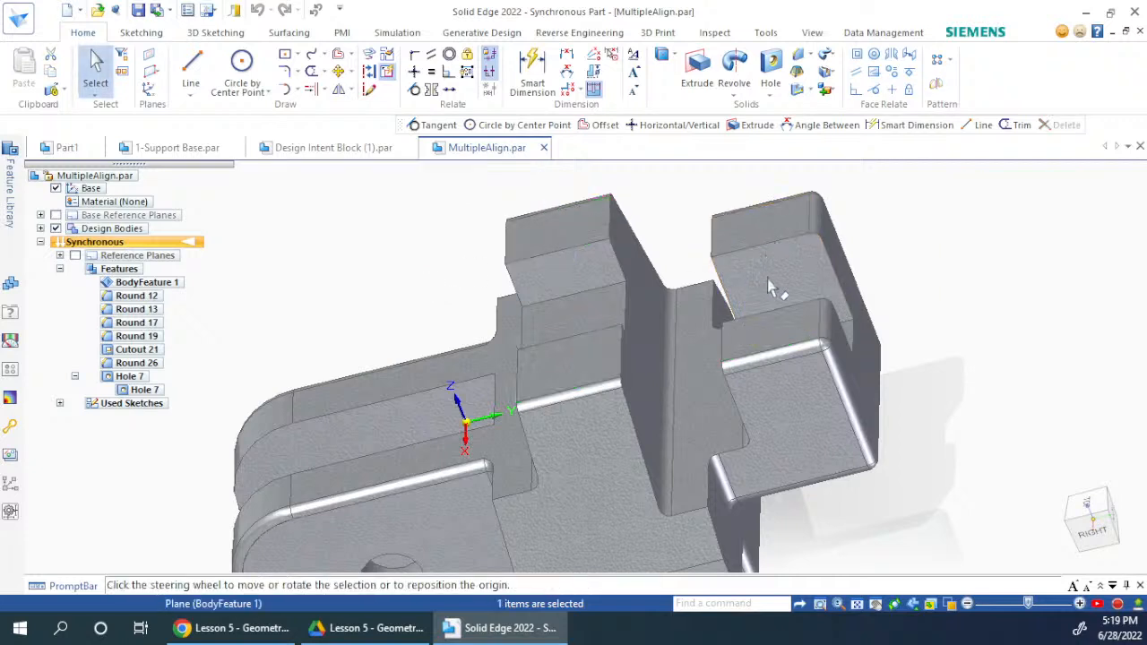
pyautogui.keyDown('ctrl'); pyautogui.click(771, 339); pyautogui.keyUp('ctrl')
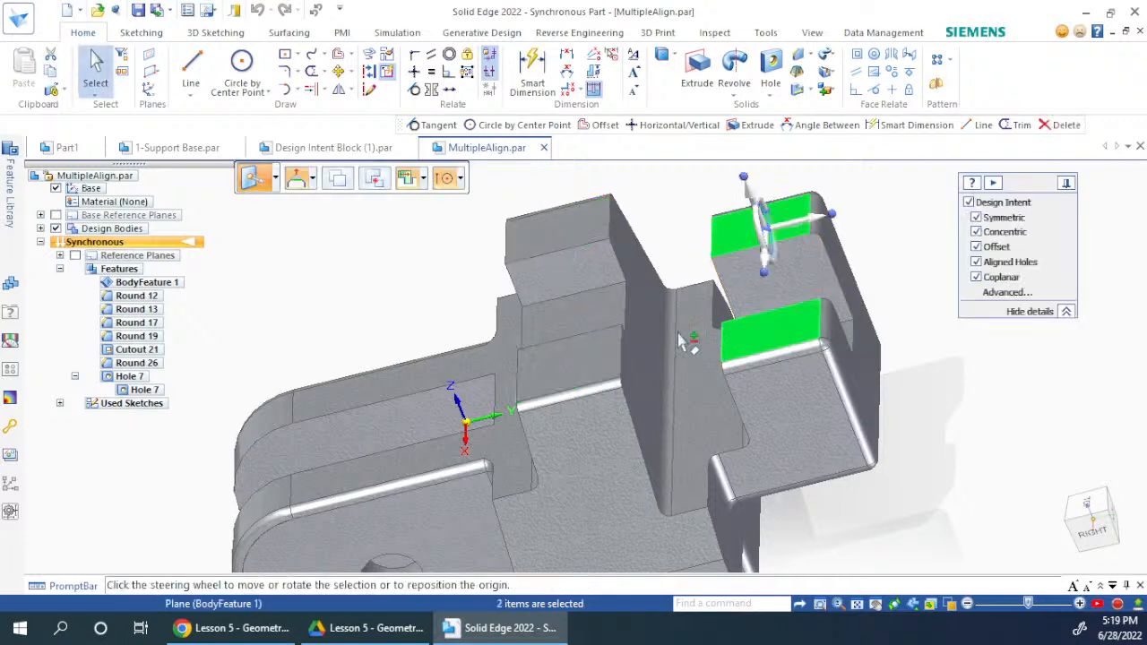
pyautogui.keyDown('ctrl'); pyautogui.click(580, 363); pyautogui.keyUp('ctrl')
pyautogui.moveTo(762, 331); pyautogui.dragTo(814, 326, button='middle')
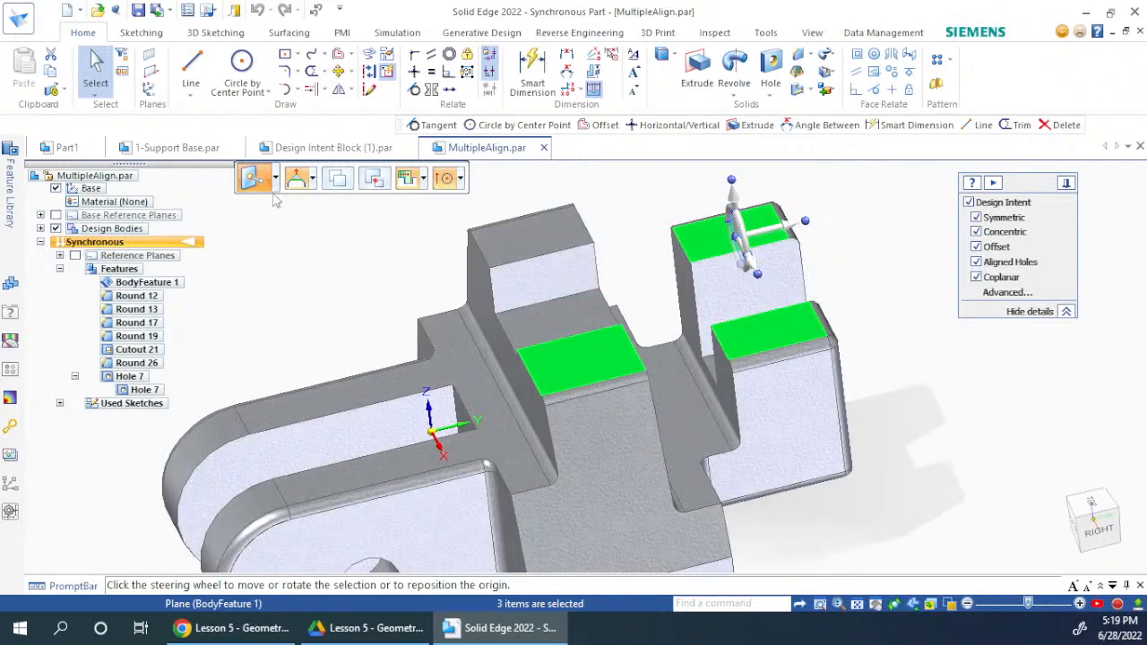
pyautogui.click(314, 183)
pyautogui.click(314, 183)
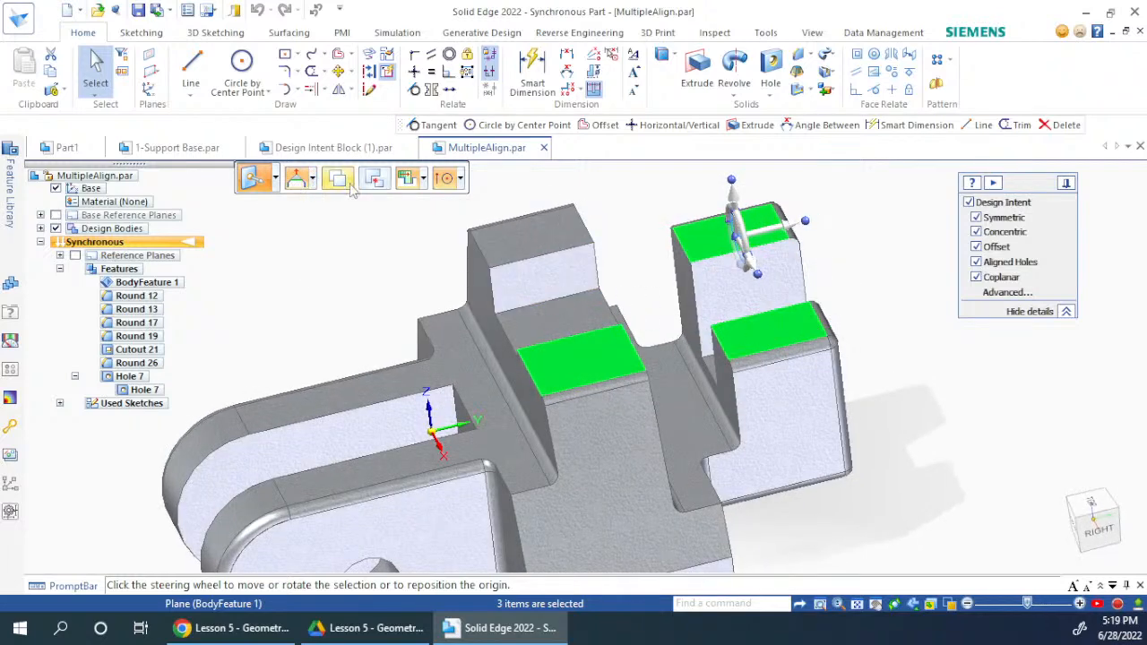
pyautogui.click(423, 179)
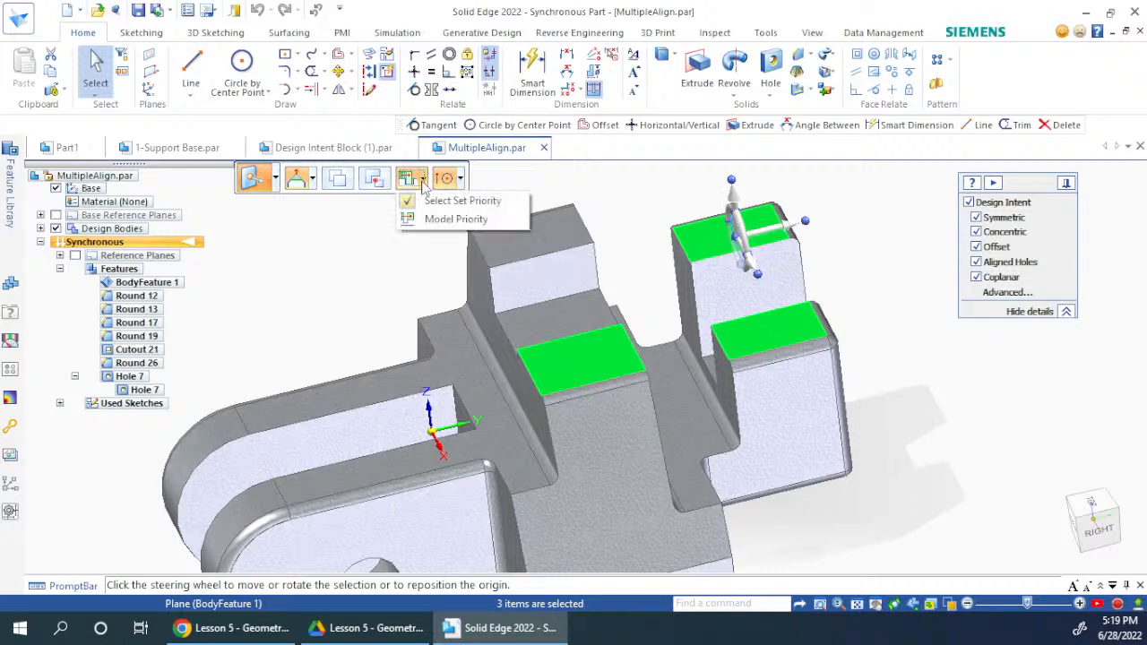
pyautogui.click(423, 181)
pyautogui.click(461, 179)
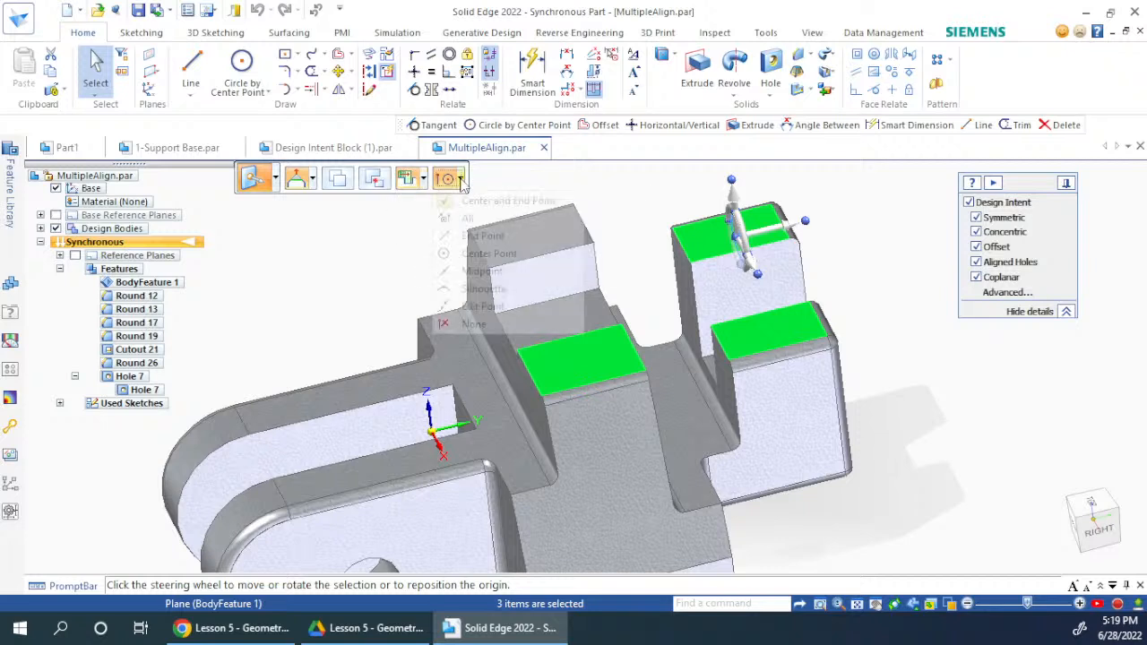
pyautogui.click(460, 179)
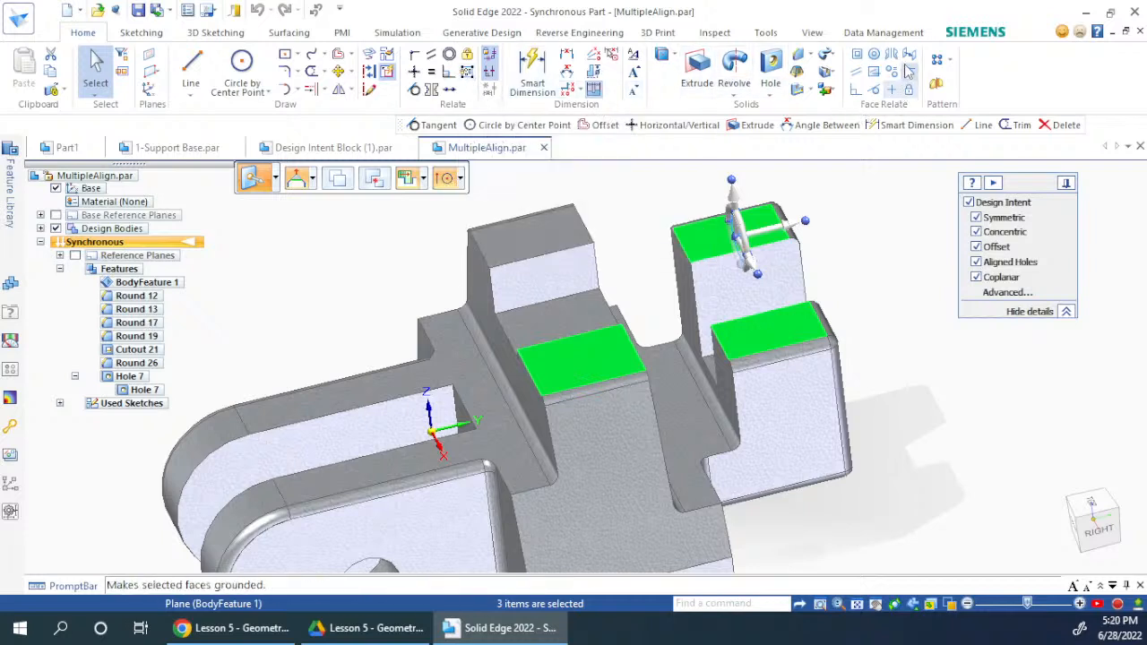
# Try a Coplanar relation with Single Align, moving the selected top faces relative to the rear middle block's top face, and clear the selection.
pyautogui.click(858, 57)
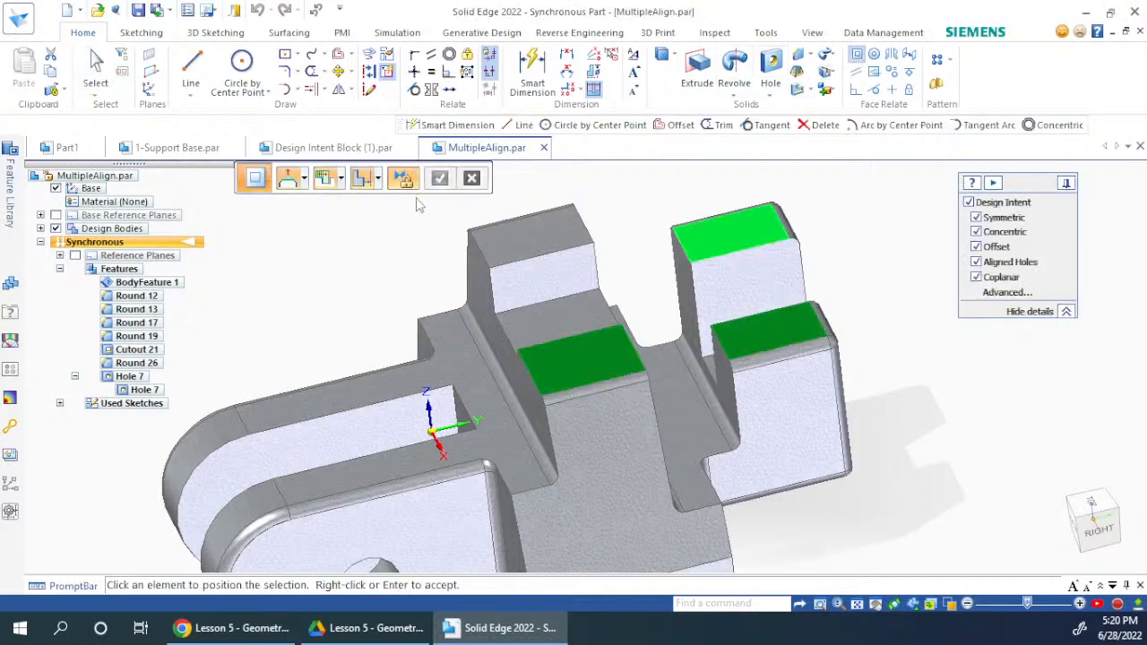
pyautogui.click(379, 179)
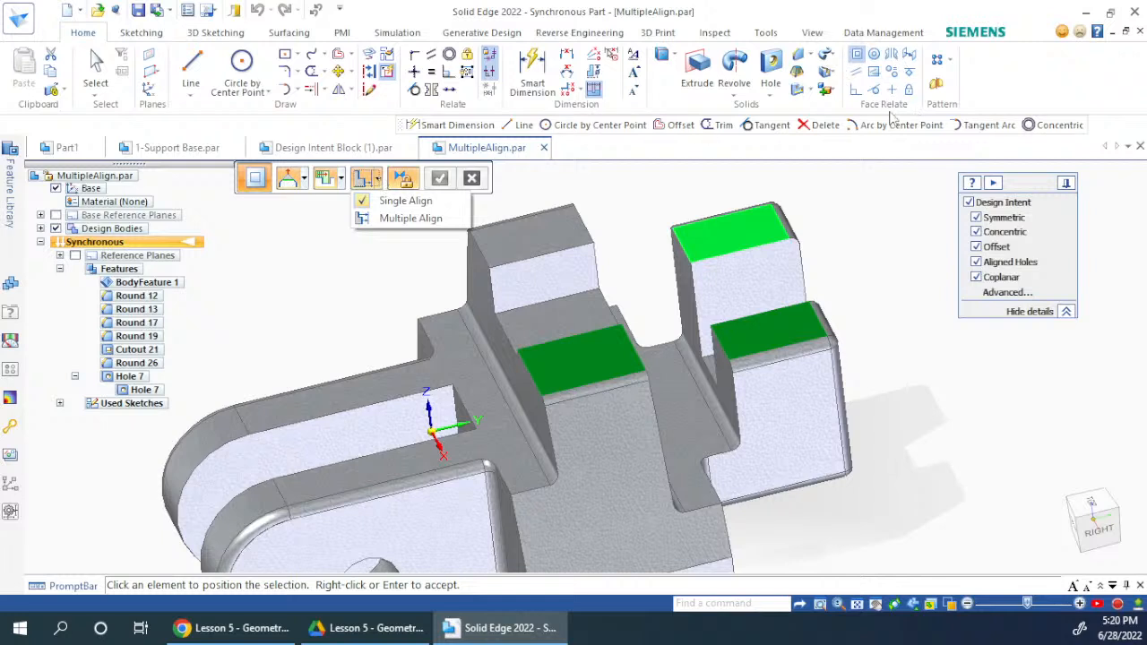
pyautogui.click(394, 203)
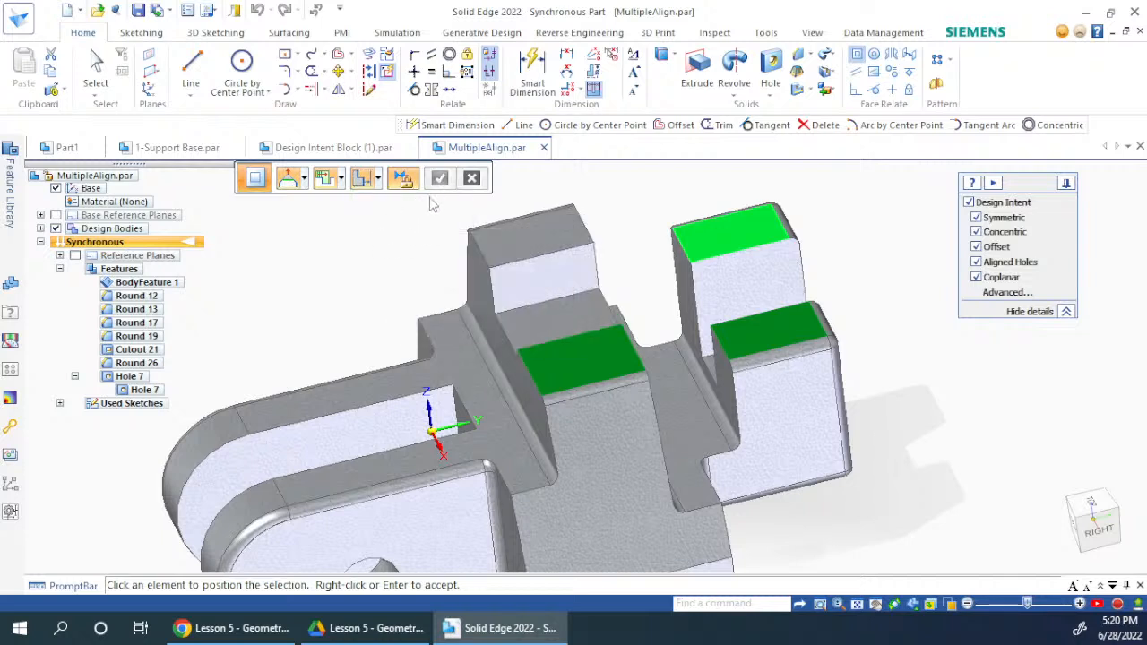
pyautogui.click(529, 246)
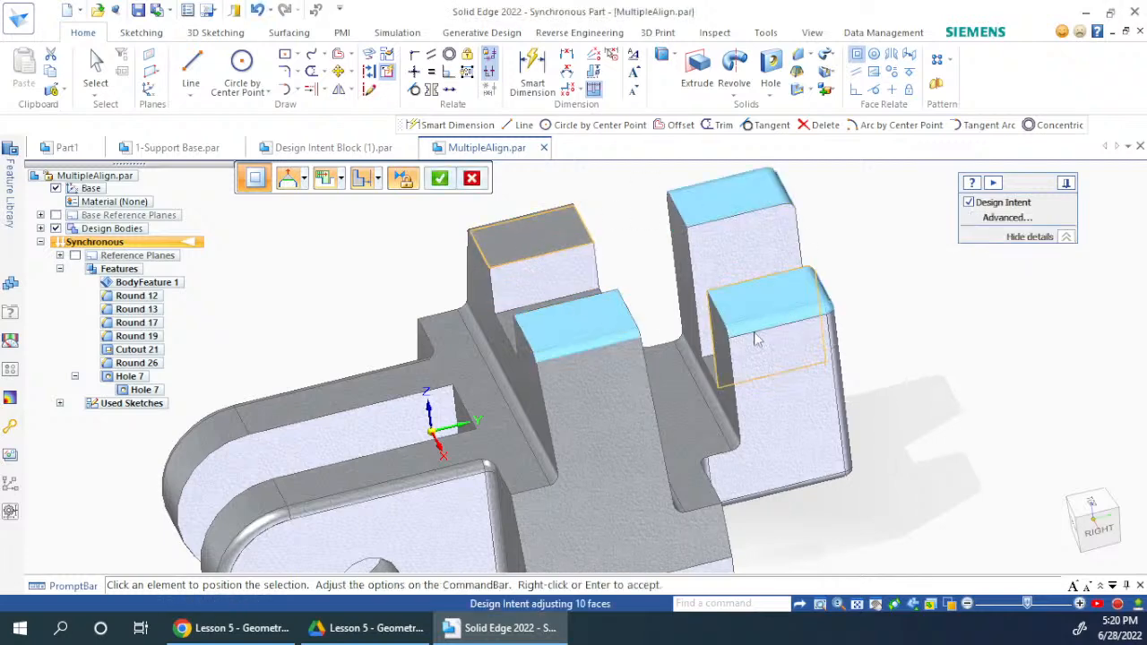
pyautogui.moveTo(744, 295); pyautogui.dragTo(703, 280, button='middle')
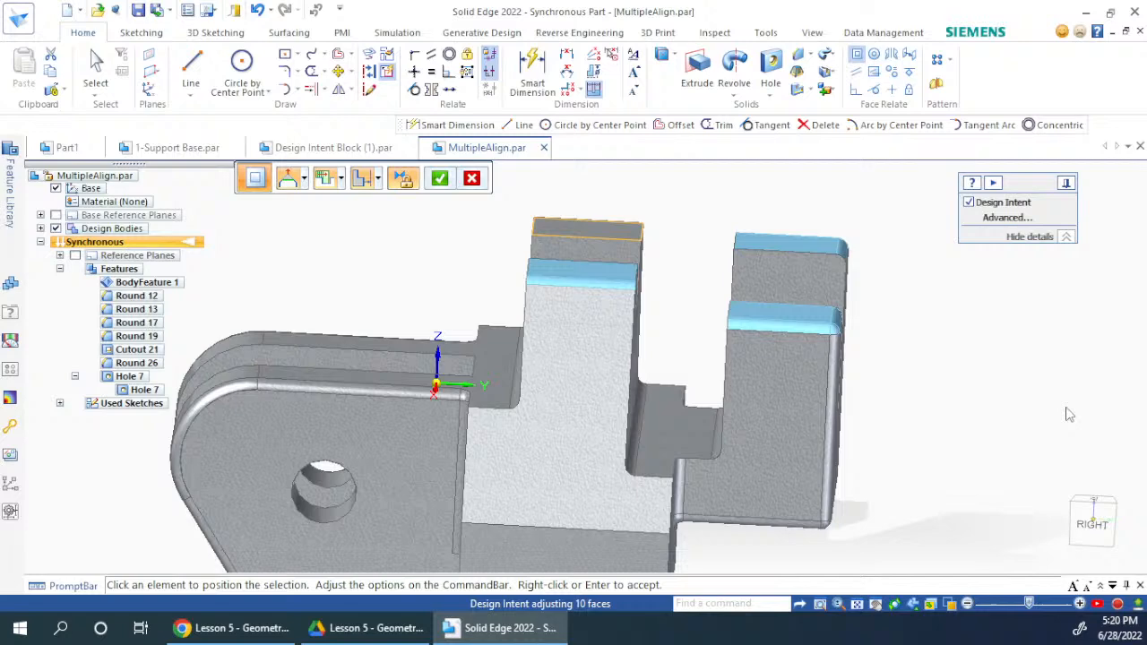
pyautogui.click(1092, 523)
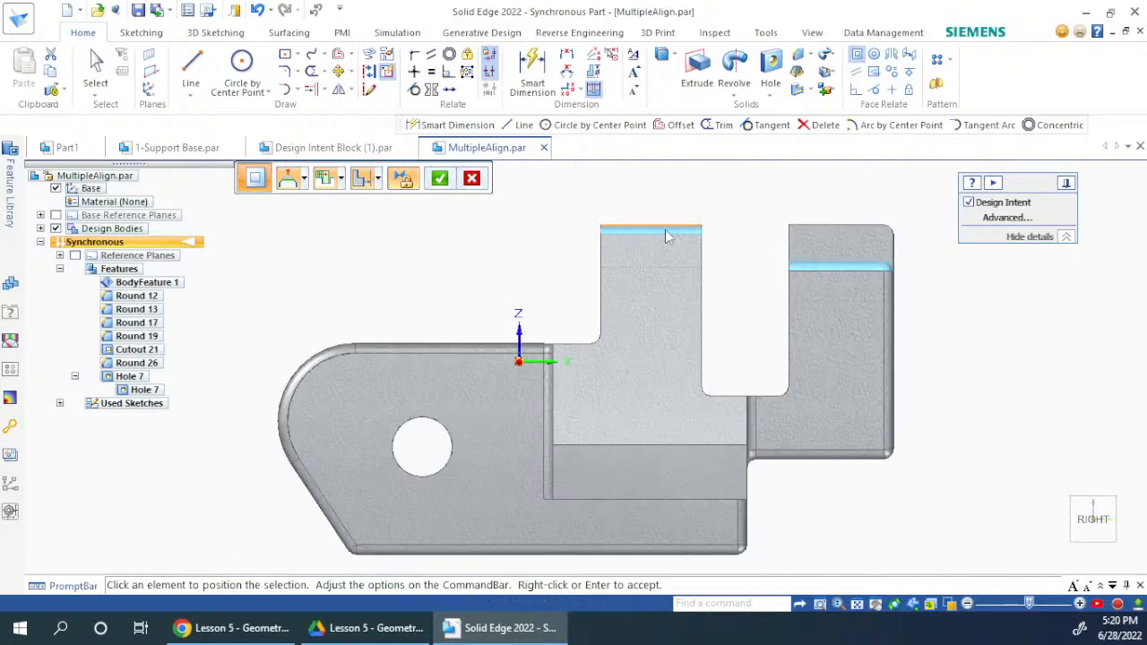
pyautogui.moveTo(653, 231); pyautogui.dragTo(866, 215, button='middle')
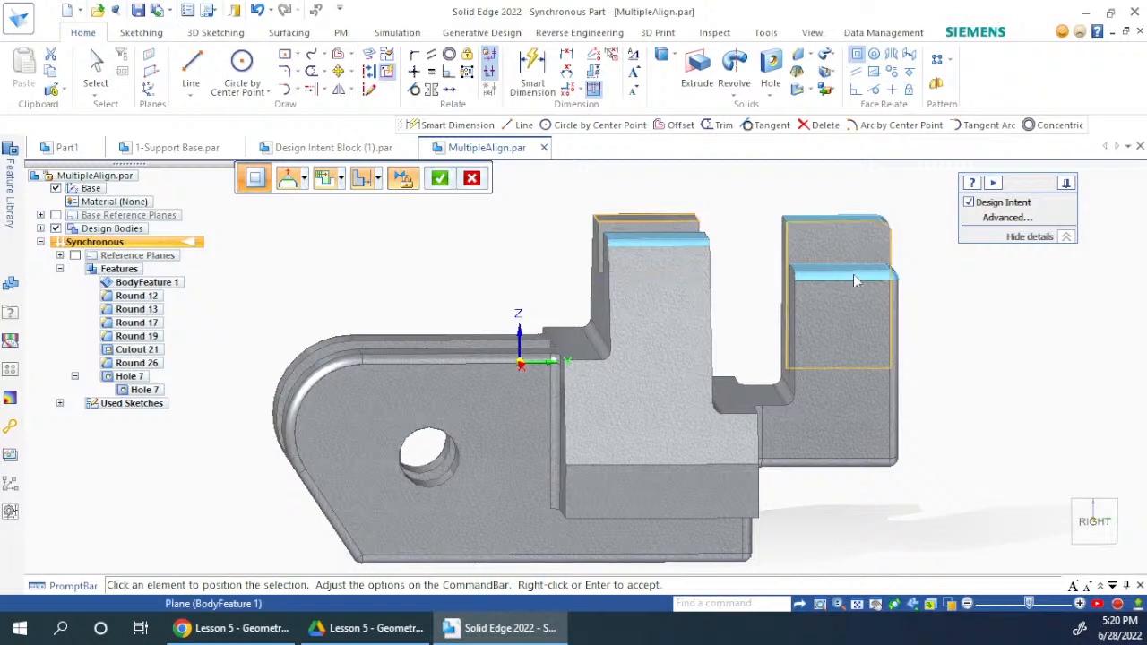
pyautogui.press('Escape')
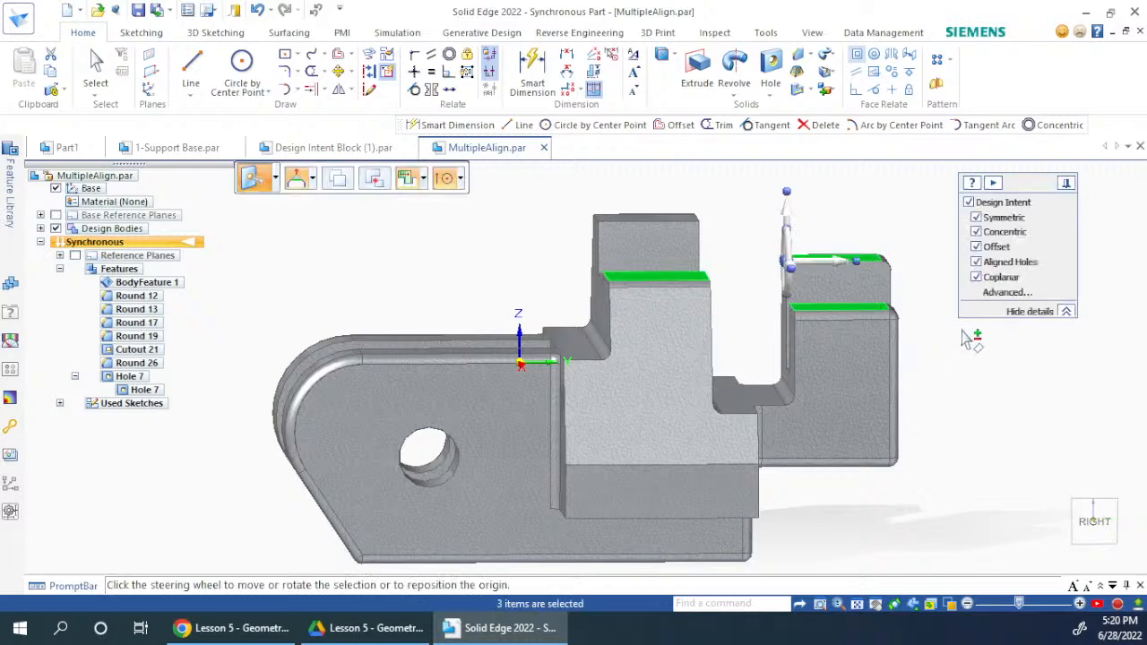
pyautogui.click(1049, 459)
# Raise the front middle block's top face to just below the rear middle block's top and compare the heights in the right view.
pyautogui.click(1094, 520)
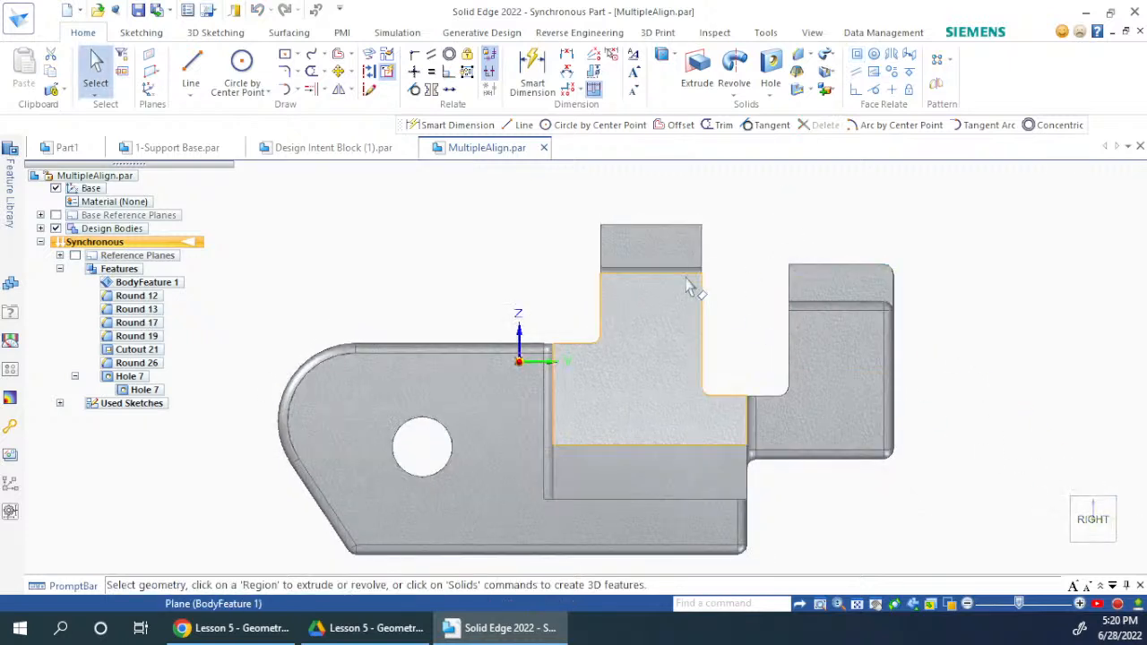
pyautogui.moveTo(837, 274); pyautogui.dragTo(733, 303, button='middle')
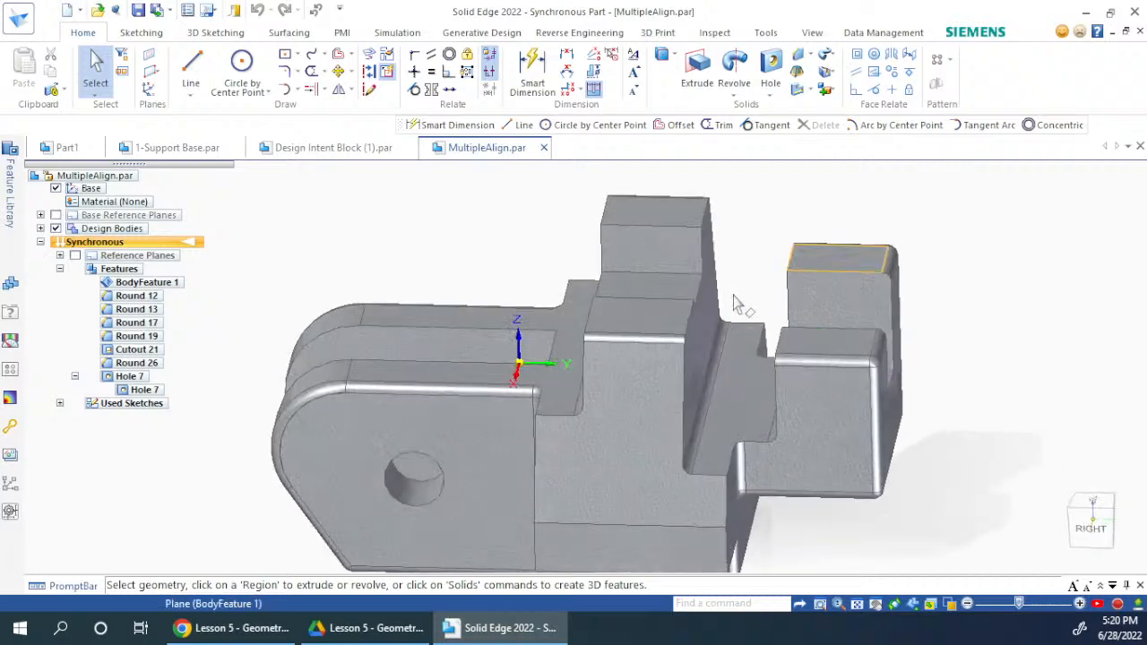
pyautogui.click(661, 318)
pyautogui.click(664, 286)
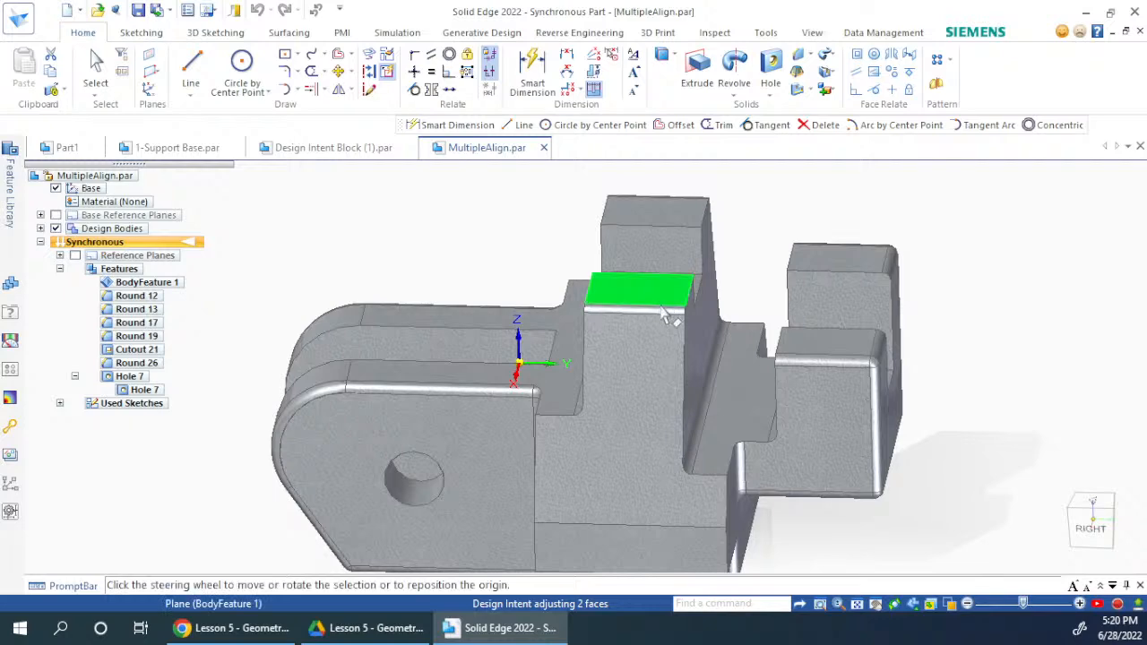
pyautogui.moveTo(934, 332); pyautogui.dragTo(869, 313, button='middle')
pyautogui.click(952, 364)
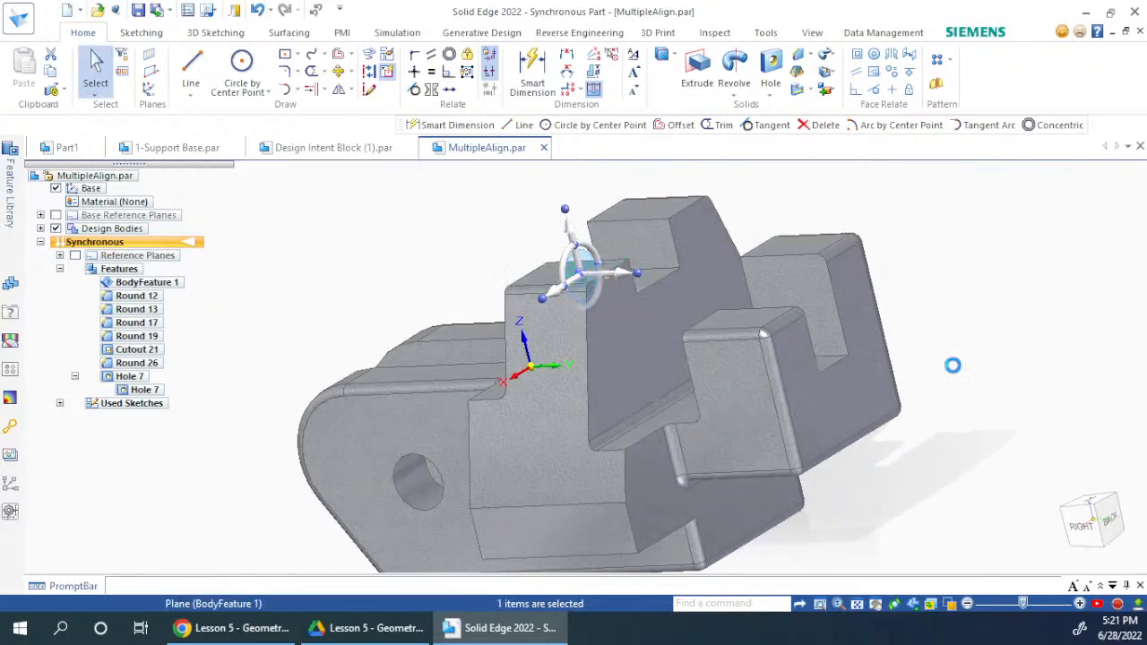
pyautogui.click(1084, 527)
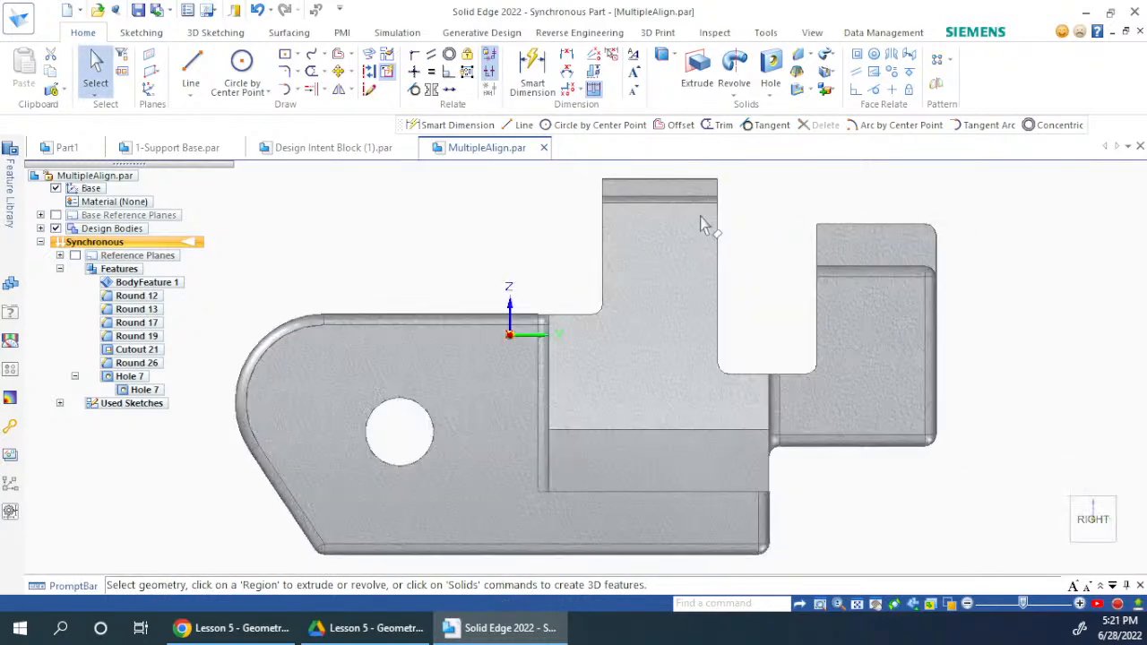
pyautogui.moveTo(989, 266); pyautogui.dragTo(943, 316, button='middle')
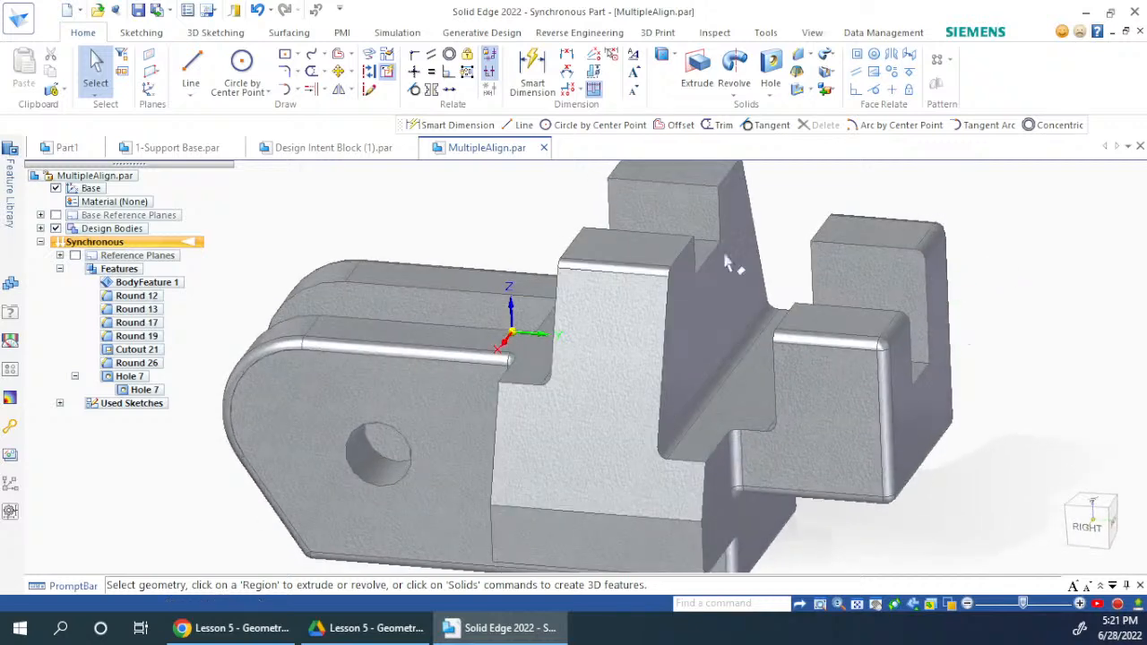
# Try Single Align coplanar on the front middle block's and both end prongs' top faces against the rear middle block, and undo the front block's raise.
pyautogui.click(624, 250)
pyautogui.keyDown('ctrl'); pyautogui.click(889, 240); pyautogui.keyUp('ctrl')
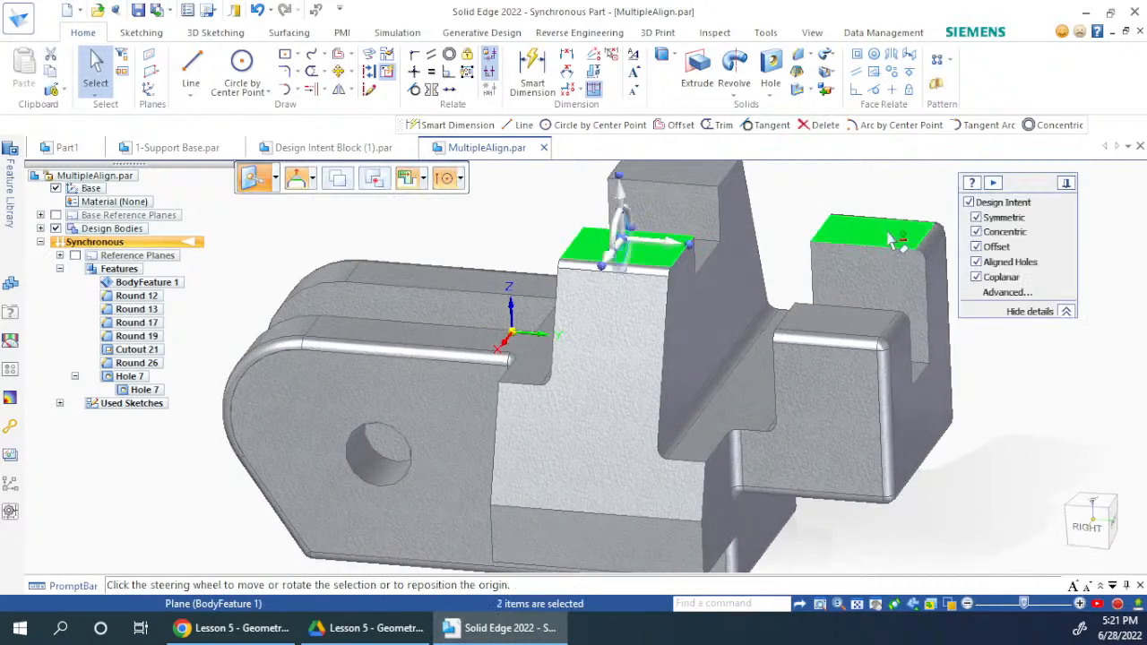
pyautogui.keyDown('ctrl'); pyautogui.click(855, 330); pyautogui.keyUp('ctrl')
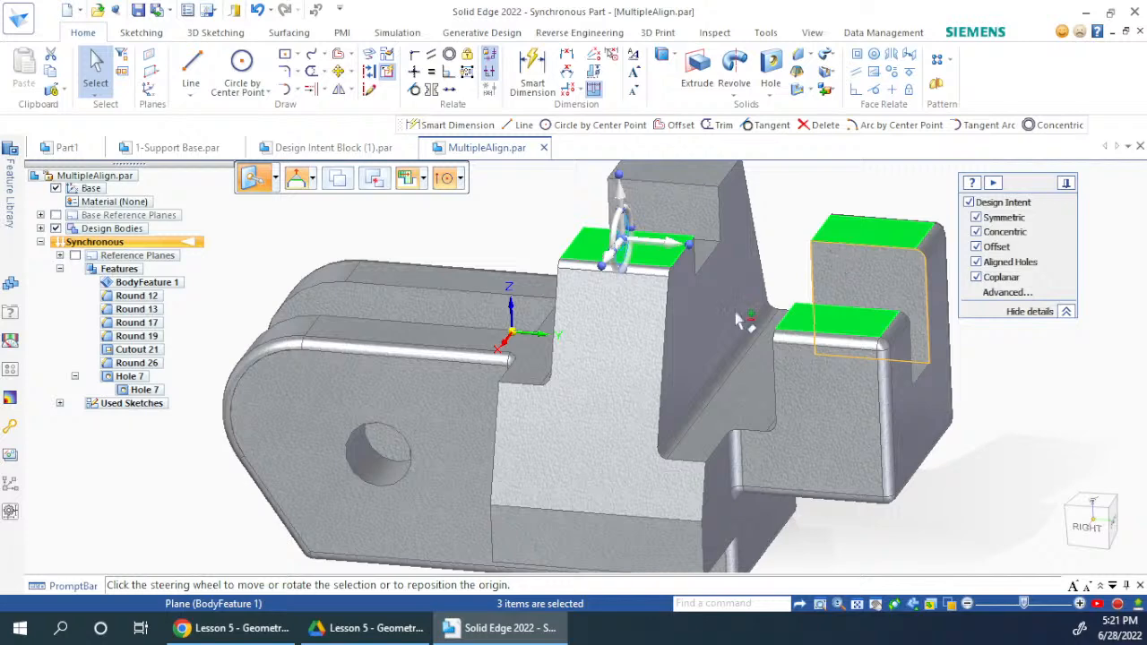
pyautogui.click(856, 58)
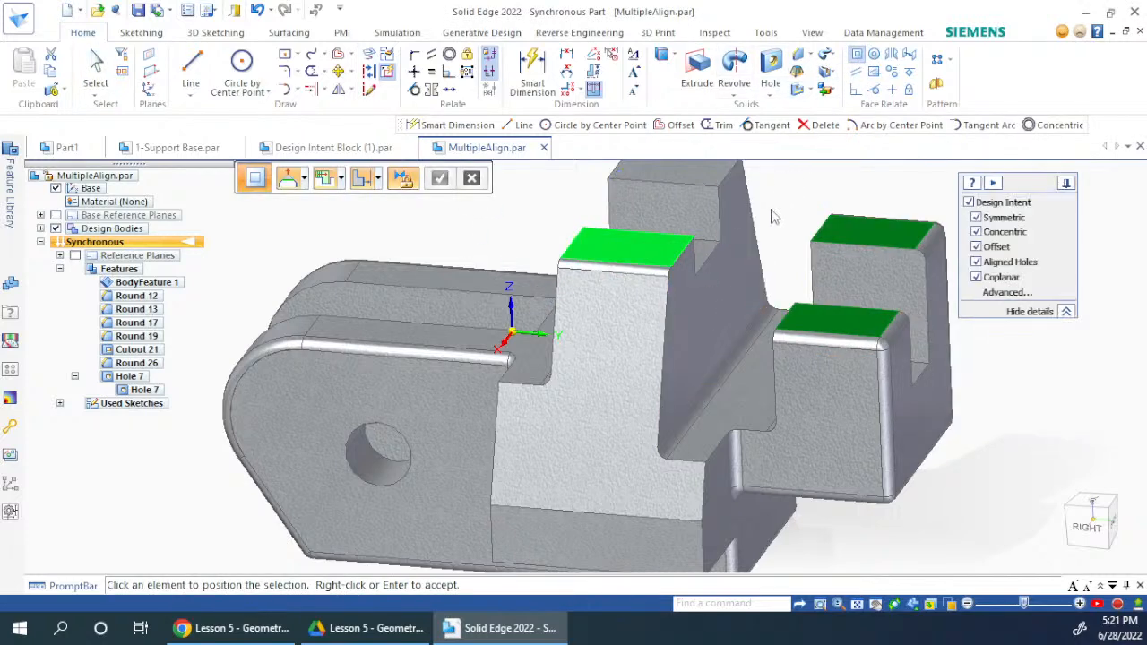
pyautogui.scroll(-3, 718, 395)
pyautogui.scroll(2, 752, 231)
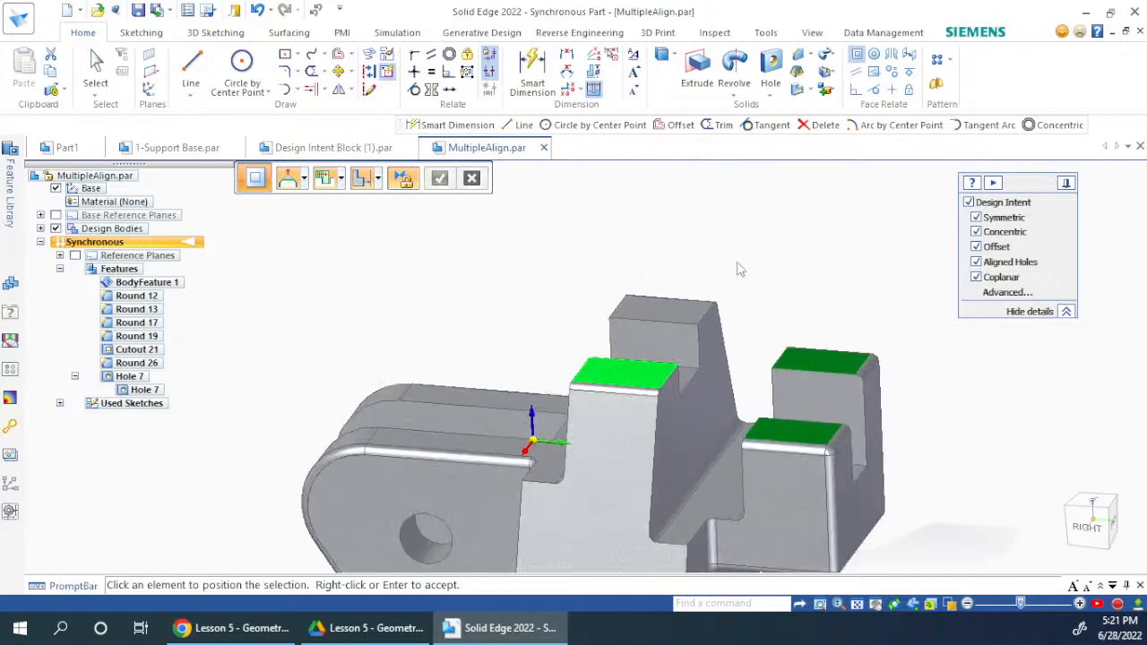
pyautogui.click(379, 180)
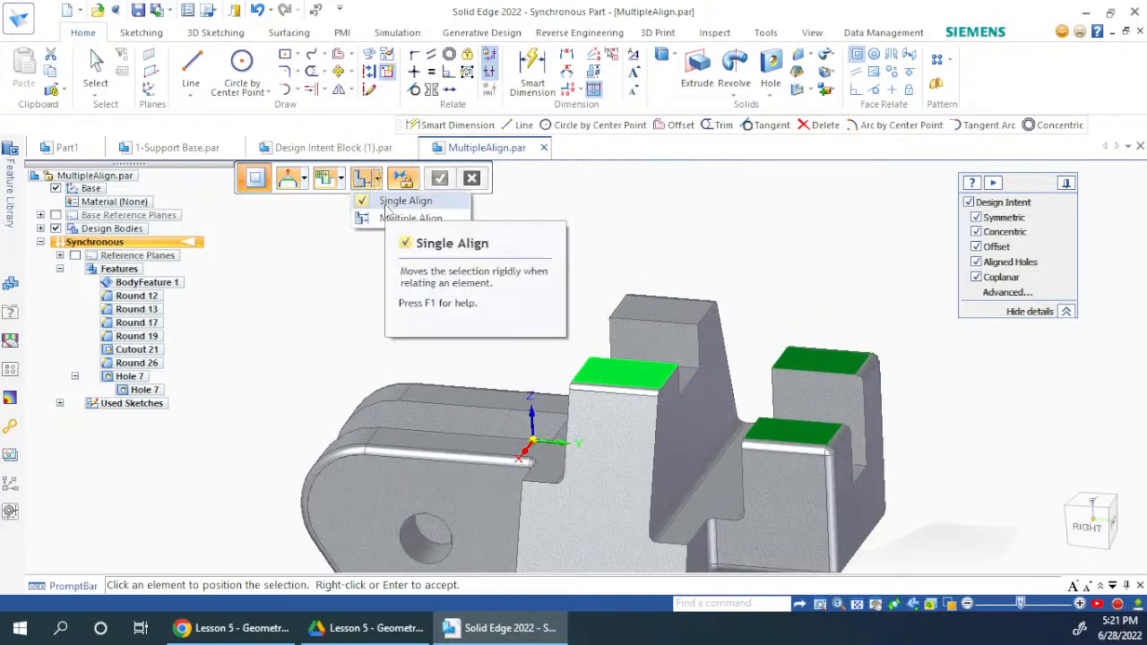
pyautogui.click(387, 196)
pyautogui.click(655, 316)
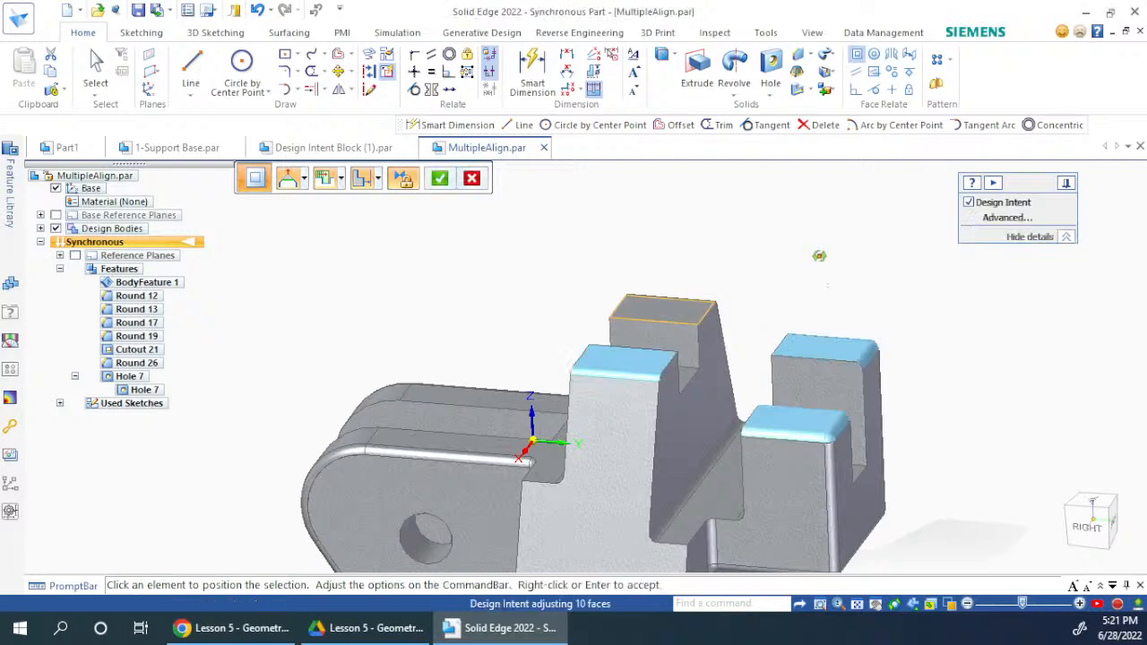
pyautogui.moveTo(819, 256); pyautogui.dragTo(819, 235, button='middle')
pyautogui.click(1088, 524)
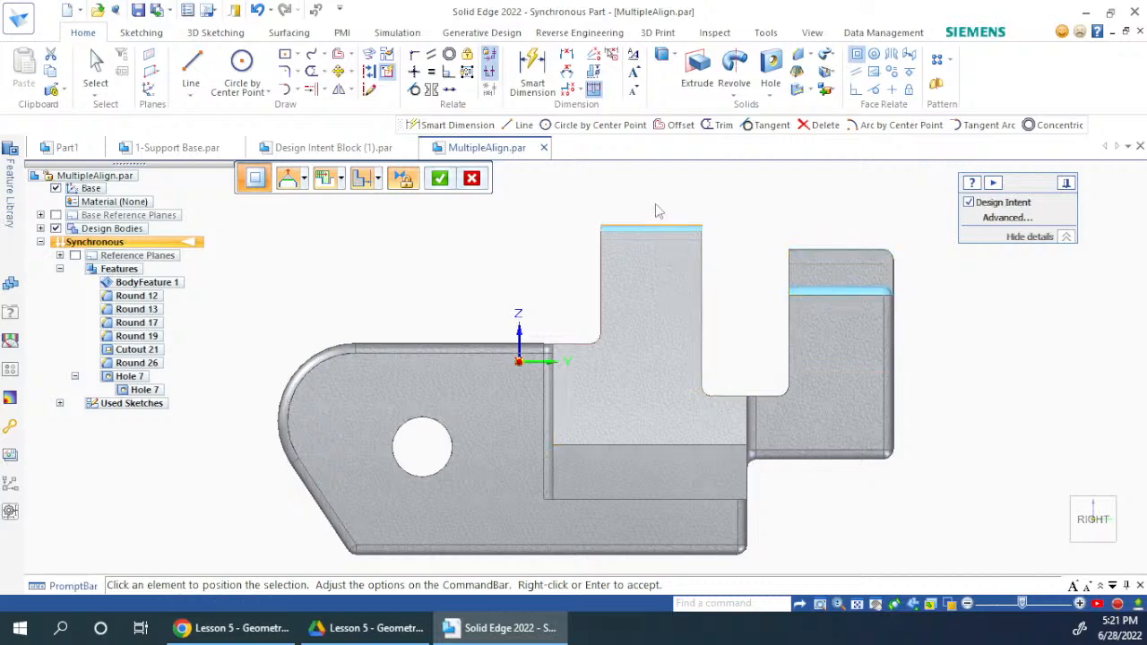
pyautogui.hotkey('ctrl', 'i')
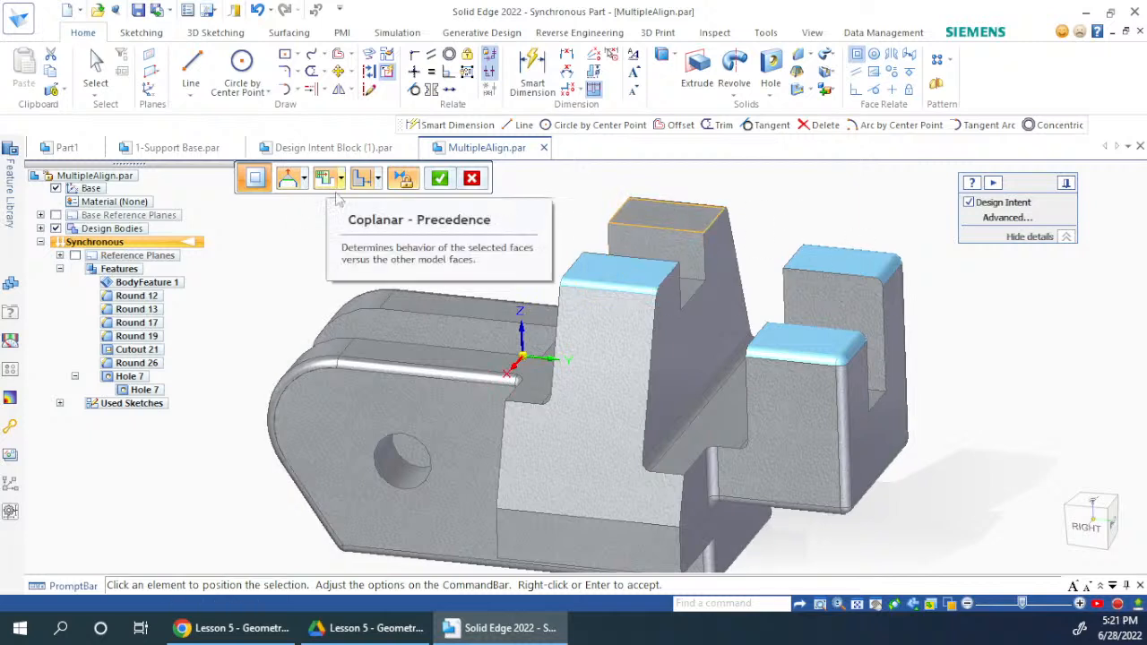
pyautogui.press('Escape')
pyautogui.press('Escape')
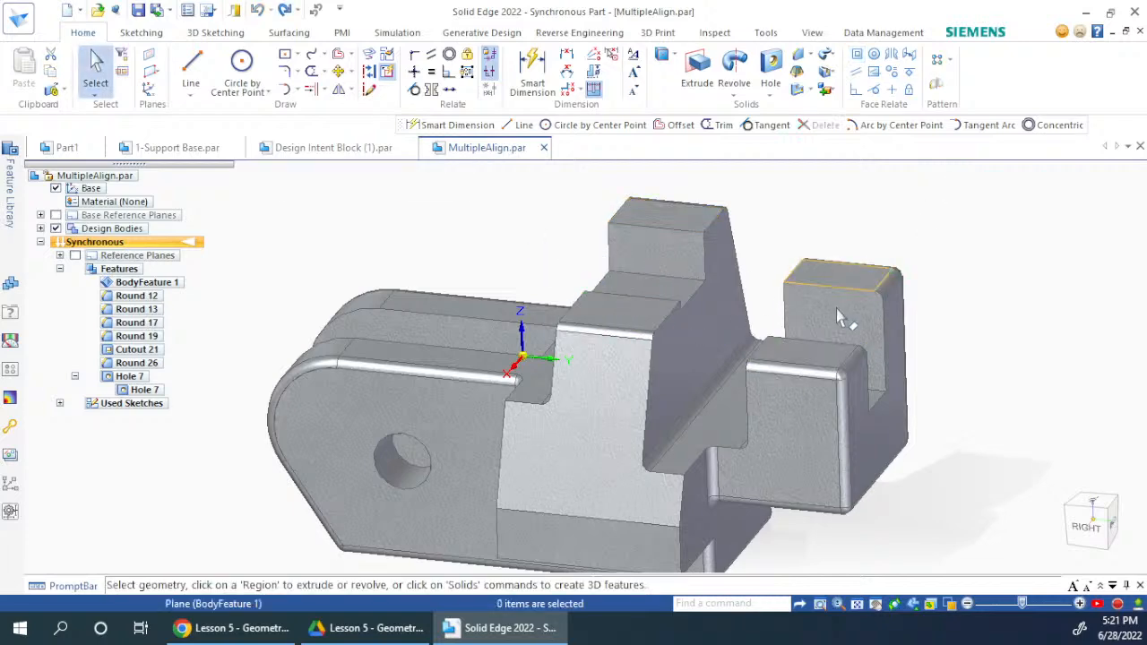
# Move the front middle block's top face straight up, keeping it slightly below the rear middle block's top face.
pyautogui.click(1087, 526)
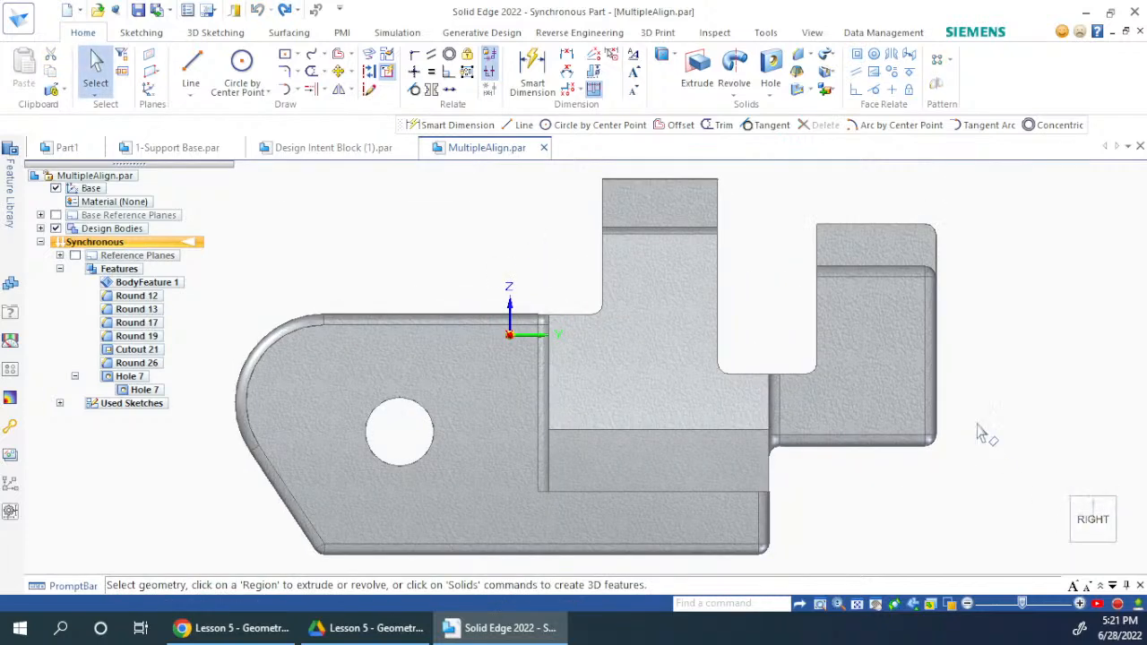
pyautogui.moveTo(980, 435); pyautogui.dragTo(941, 430, button='middle')
pyautogui.click(666, 251)
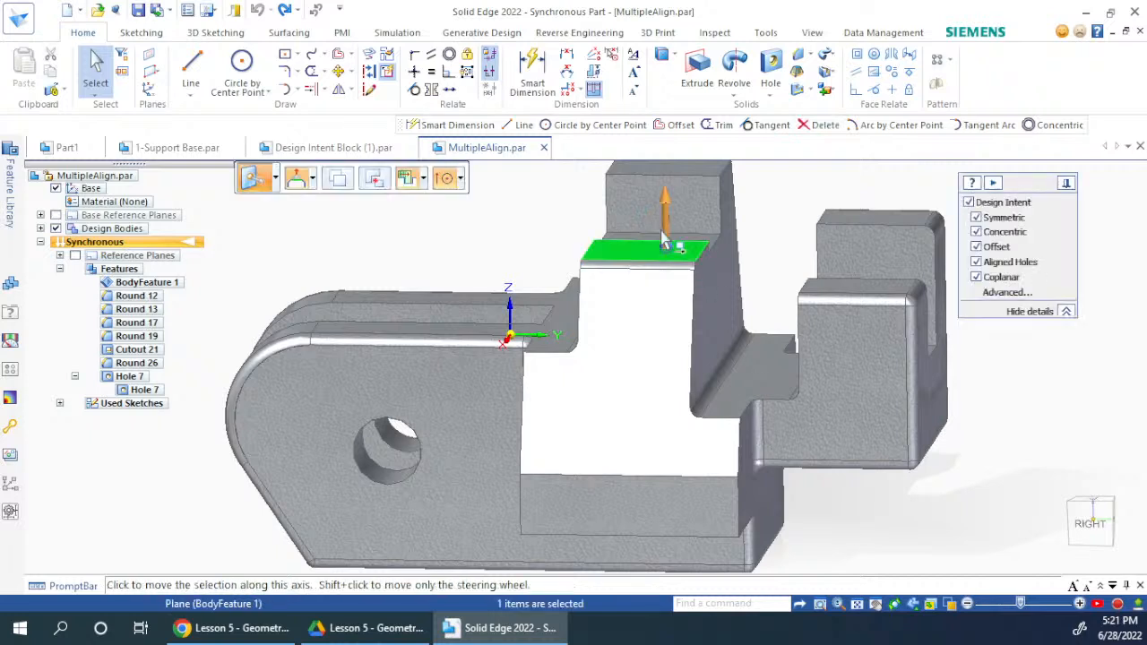
pyautogui.click(665, 222)
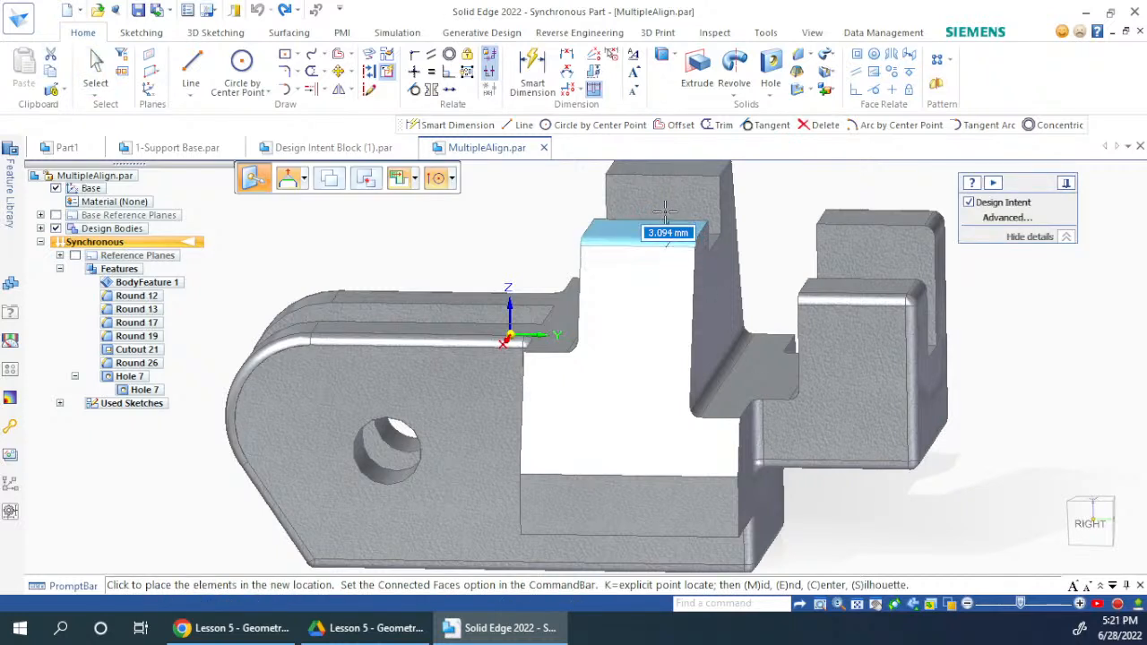
pyautogui.click(666, 211)
pyautogui.press('Escape')
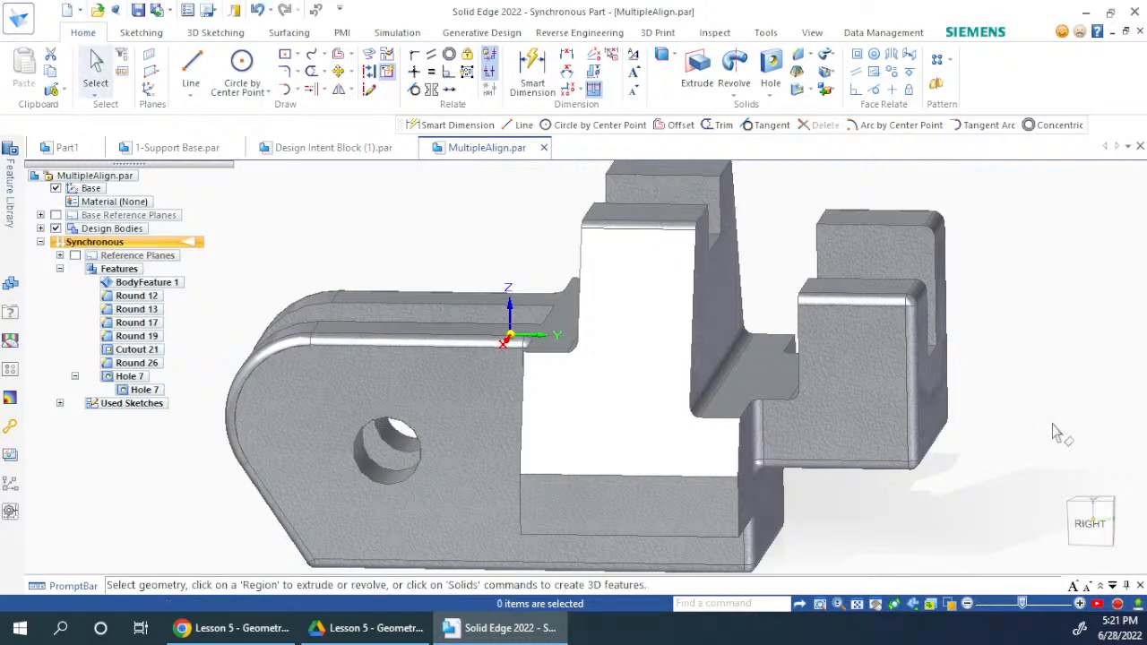
pyautogui.click(1087, 521)
pyautogui.moveTo(983, 335); pyautogui.dragTo(946, 385, button='middle')
pyautogui.scroll(-2, 661, 532)
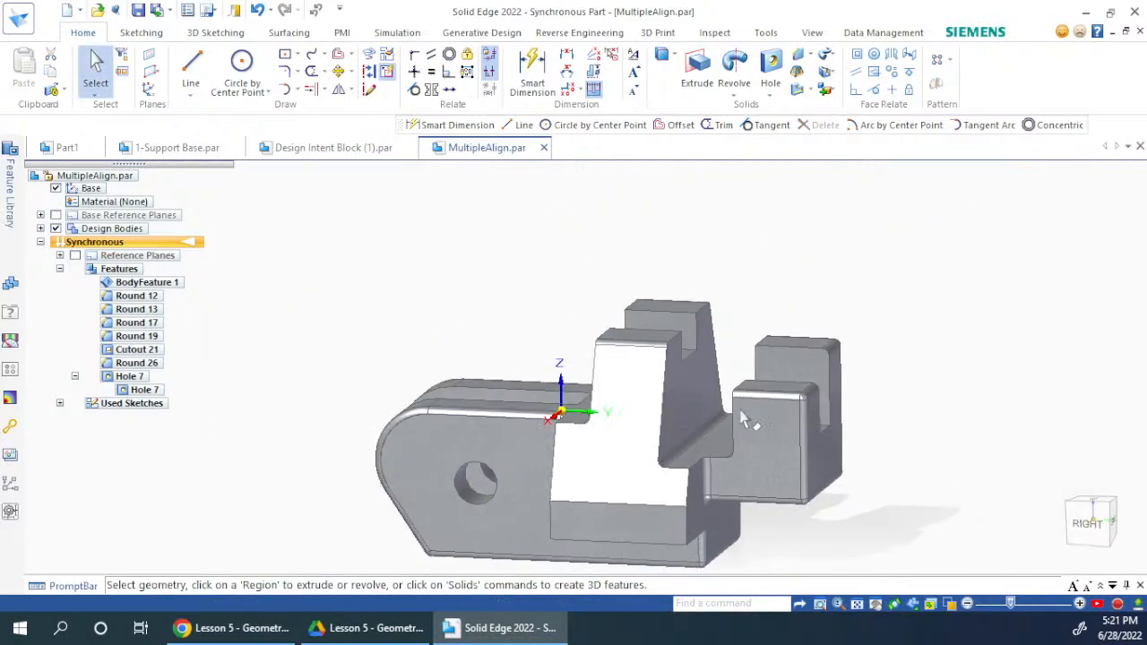
pyautogui.scroll(2, 743, 395)
pyautogui.moveTo(817, 367); pyautogui.dragTo(683, 378, button='middle')
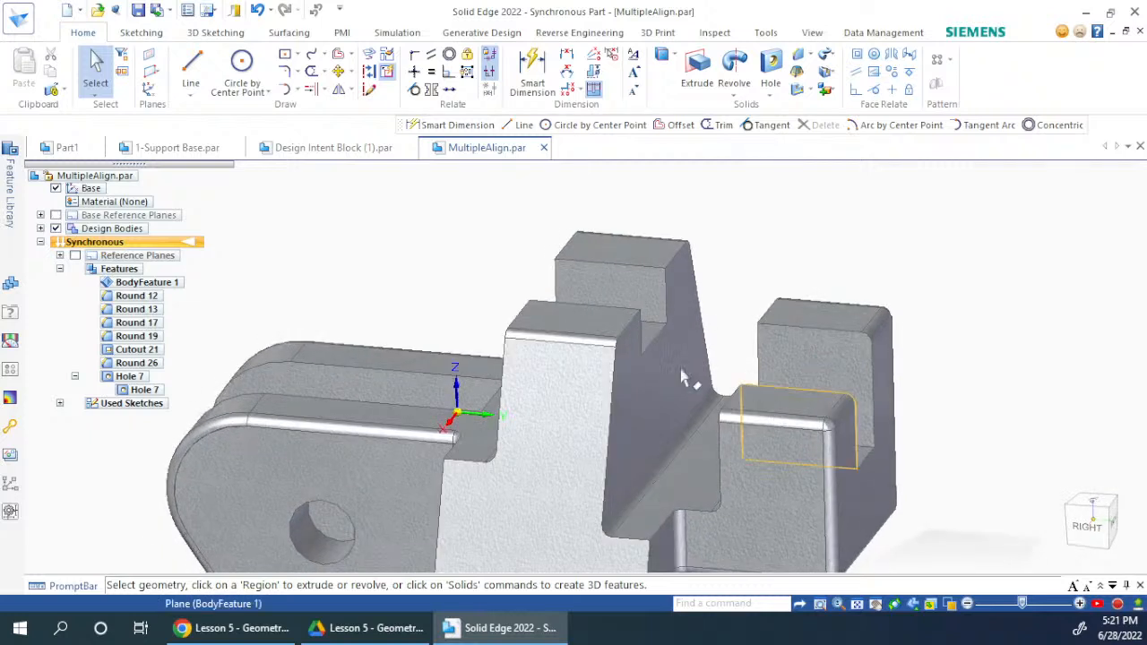
pyautogui.click(582, 328)
pyautogui.press('Escape')
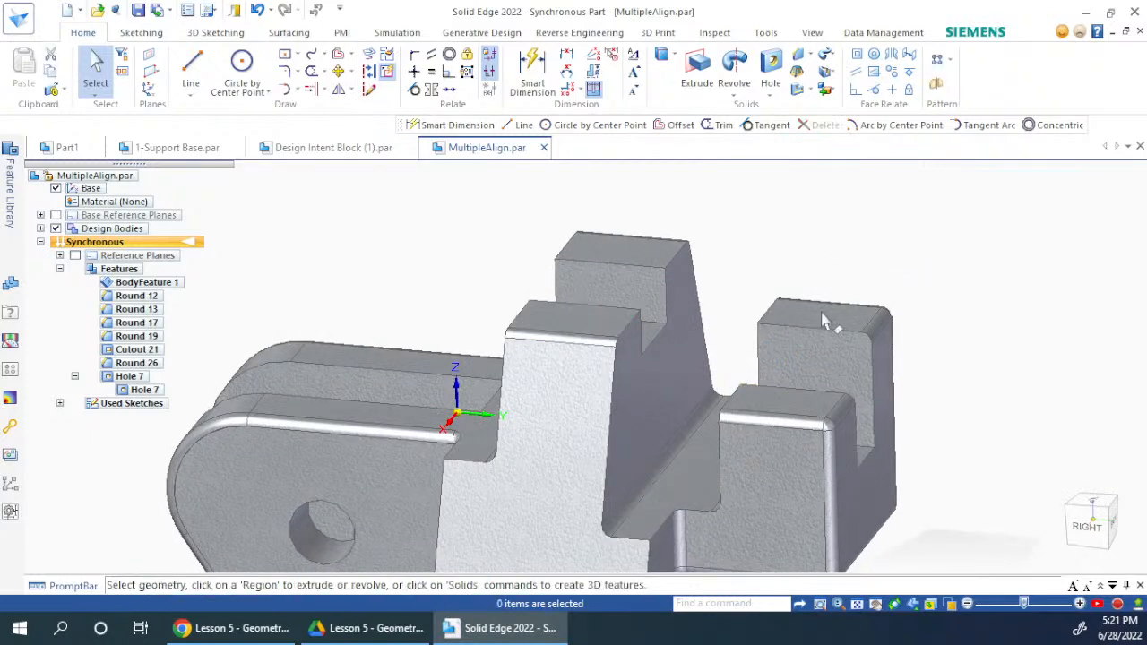
# Try a Single Align coplanar relation on both end prongs' top faces, rear prong selected first, against the rear middle block's top face.
pyautogui.click(817, 328)
pyautogui.keyDown('ctrl'); pyautogui.click(789, 402); pyautogui.keyUp('ctrl')
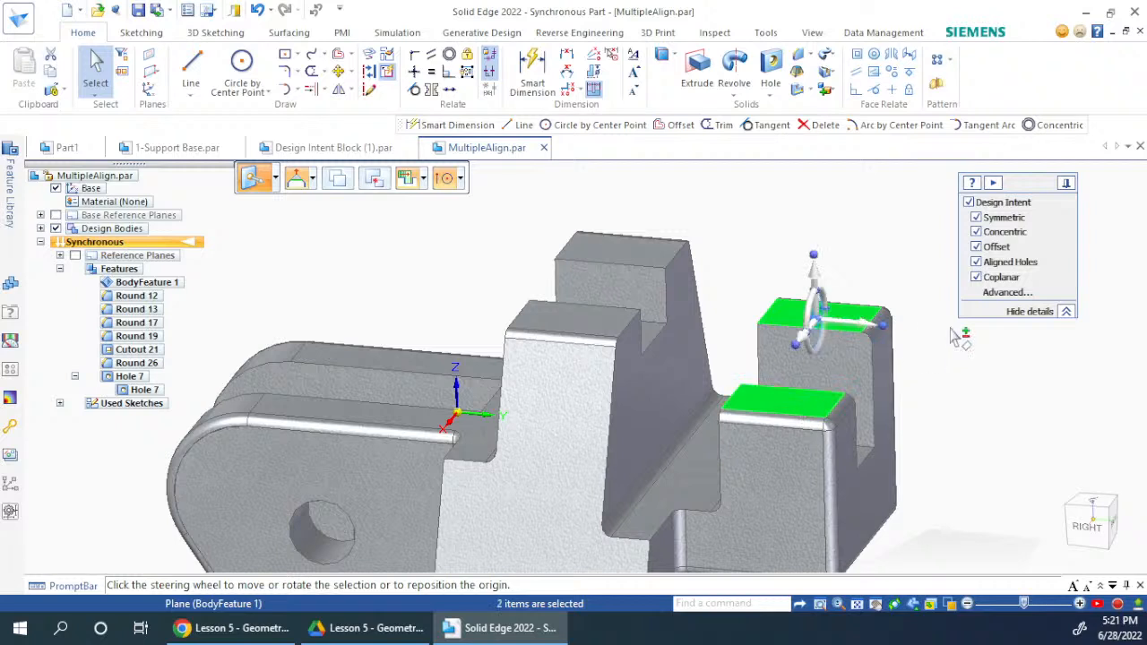
pyautogui.click(856, 55)
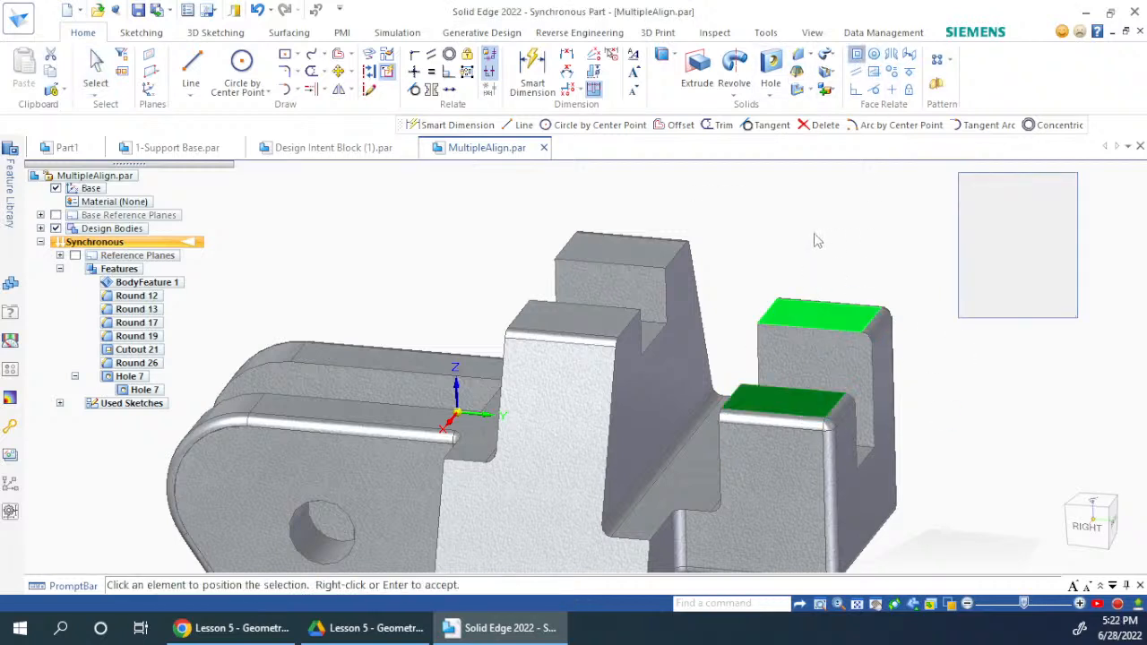
pyautogui.click(378, 180)
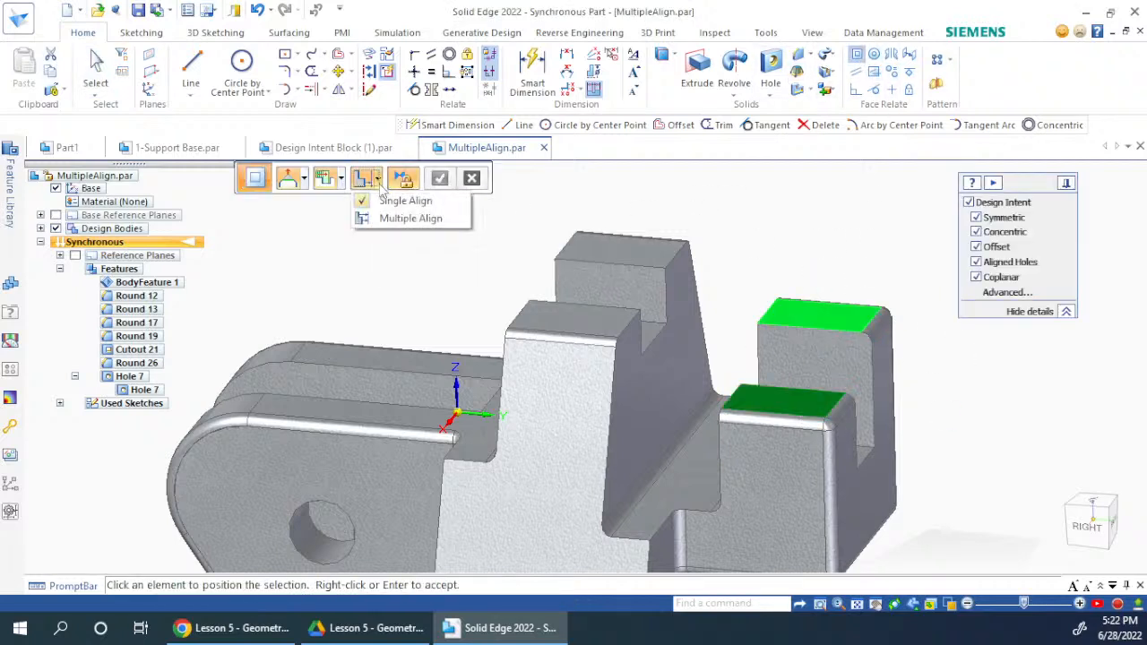
pyautogui.click(506, 216)
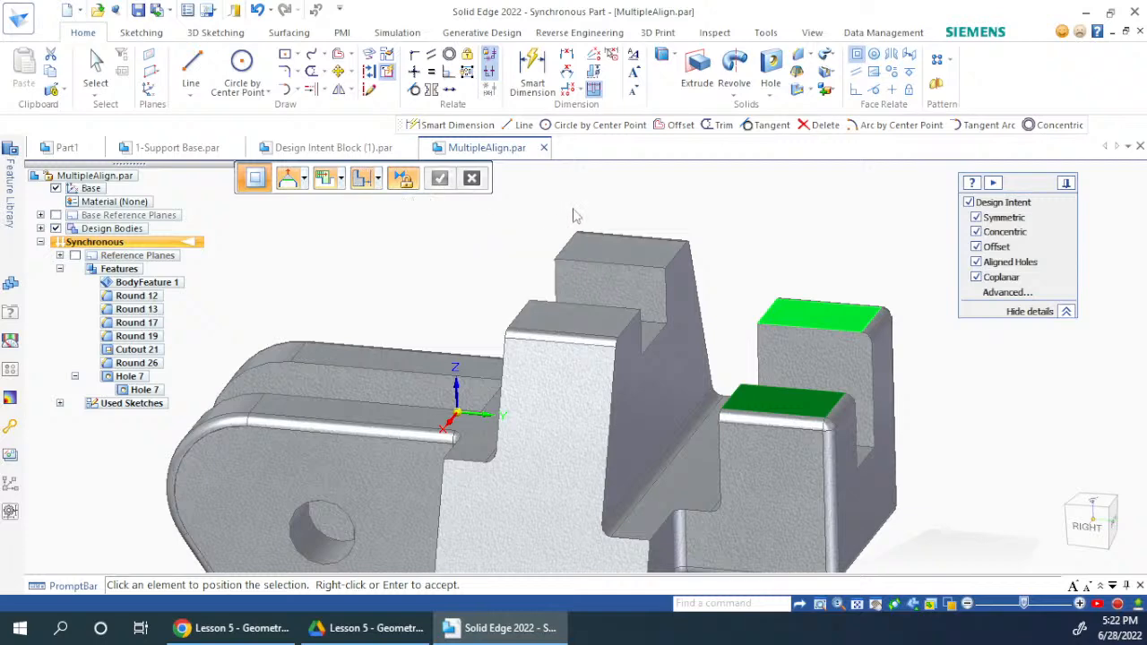
pyautogui.click(640, 259)
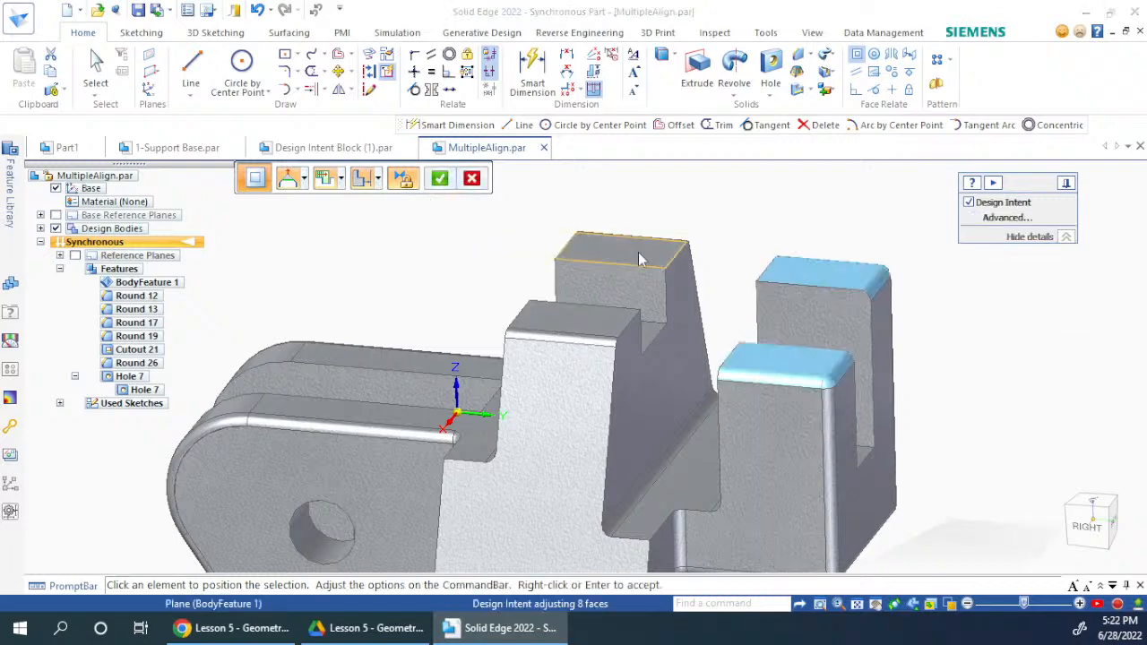
pyautogui.moveTo(825, 345); pyautogui.dragTo(793, 337, button='middle')
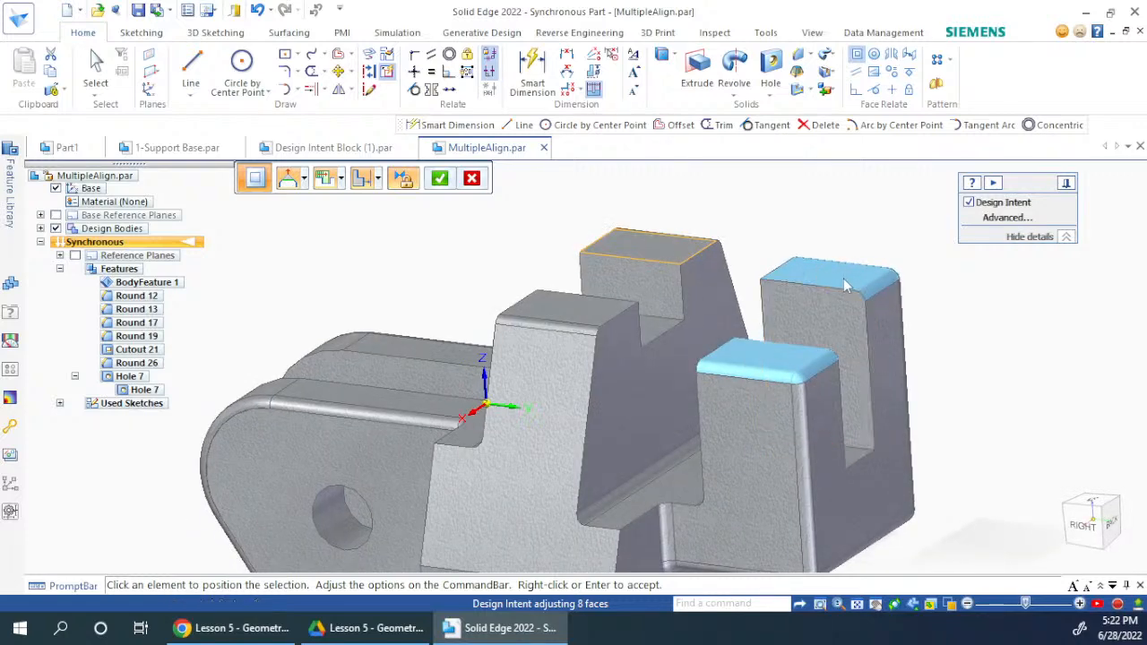
pyautogui.click(651, 261)
pyautogui.press('Escape')
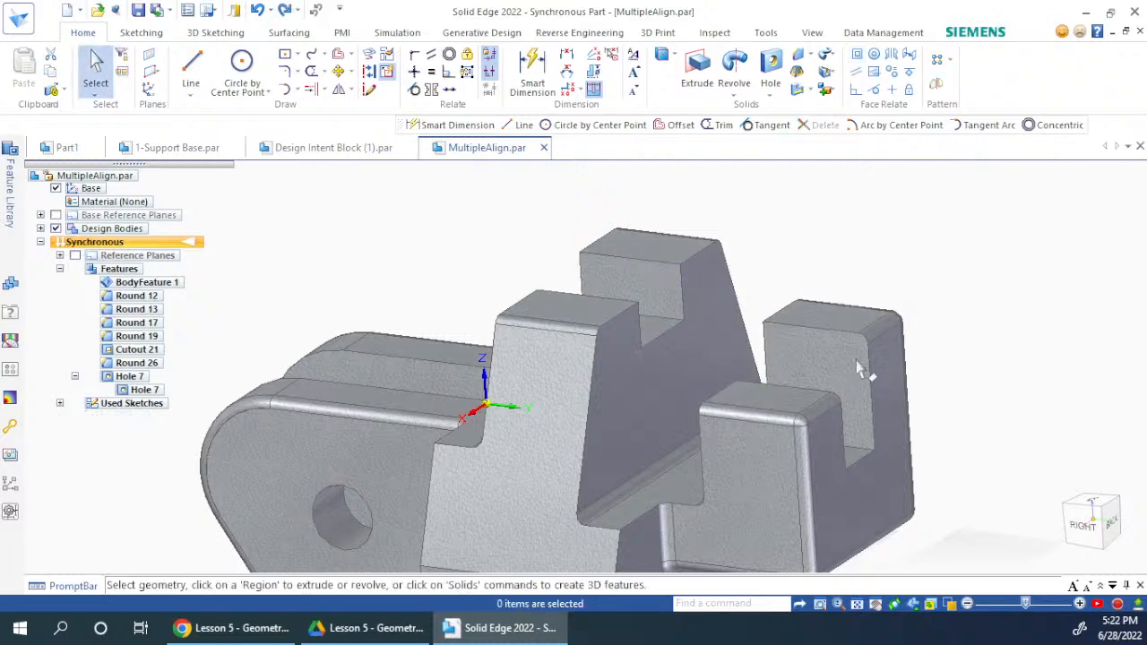
pyautogui.click(835, 321)
pyautogui.keyDown('ctrl'); pyautogui.click(784, 410); pyautogui.keyUp('ctrl')
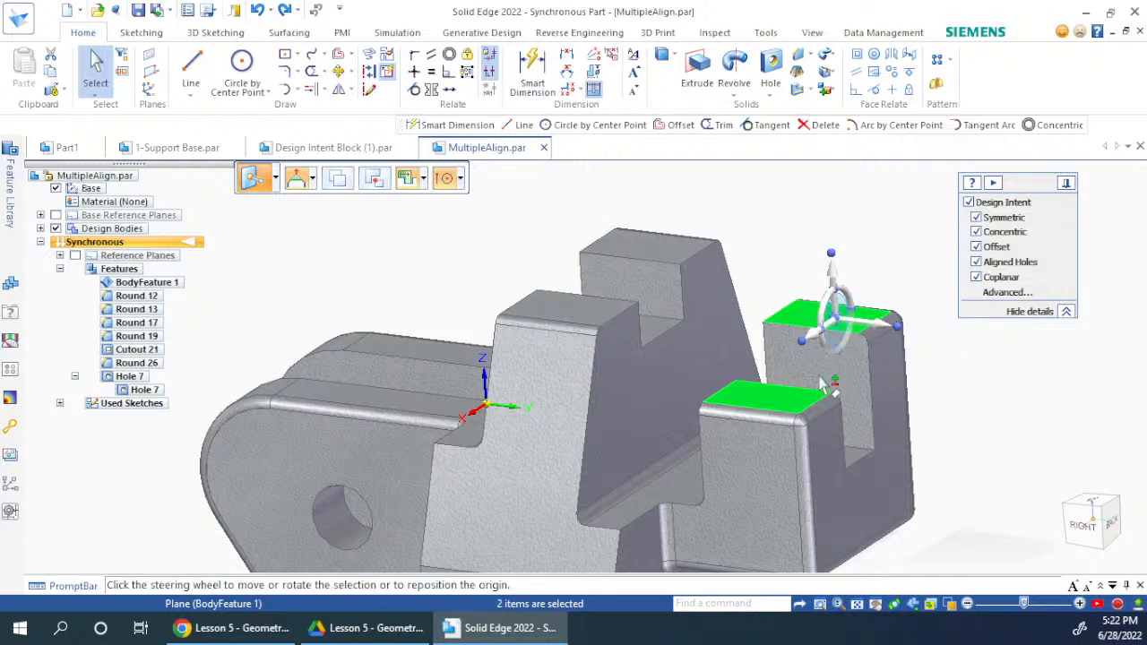
pyautogui.press('Escape')
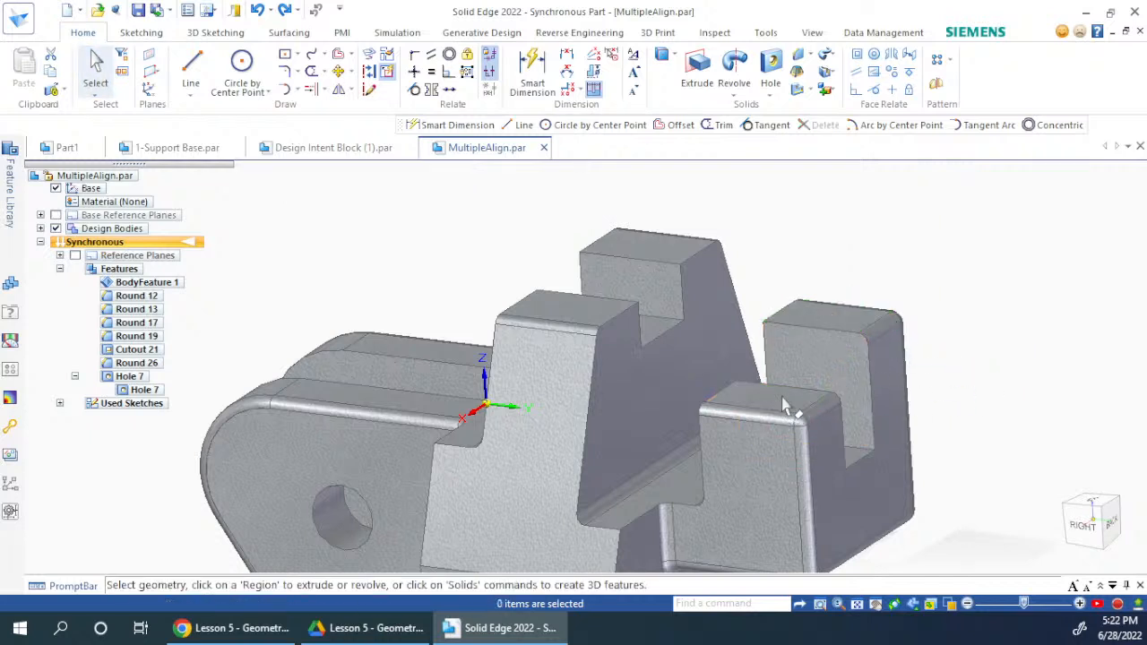
# Try Single Align coplanar with the front end prong's top face selected first, inspect it against the rear middle block, and undo it.
pyautogui.click(783, 400)
pyautogui.keyDown('ctrl'); pyautogui.click(835, 328); pyautogui.keyUp('ctrl')
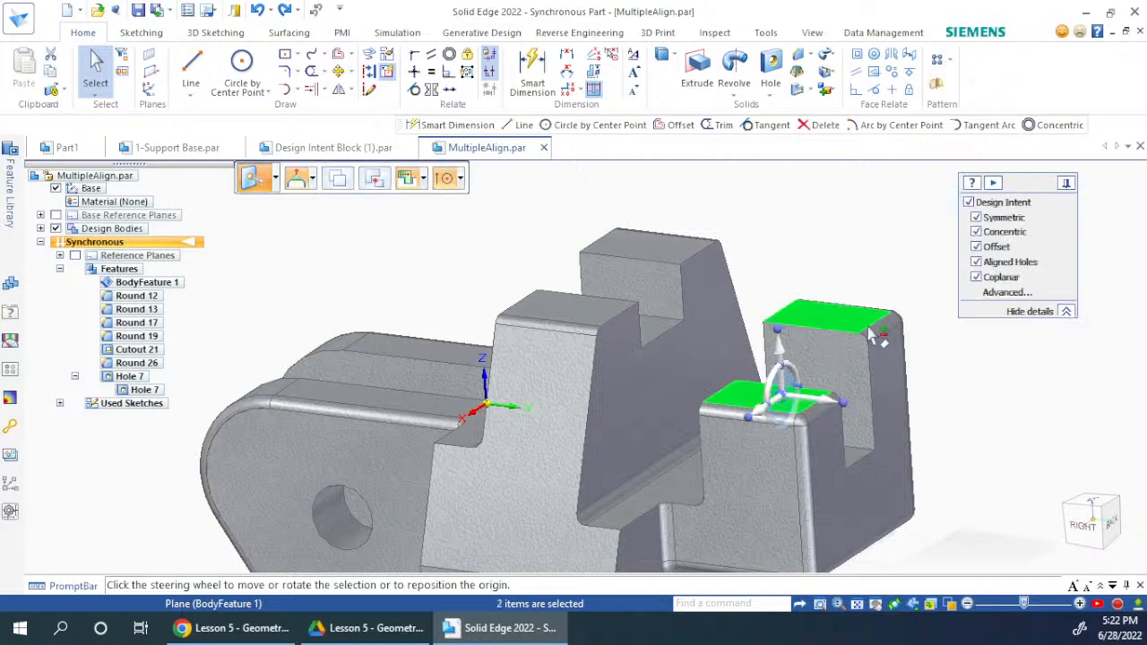
pyautogui.click(857, 55)
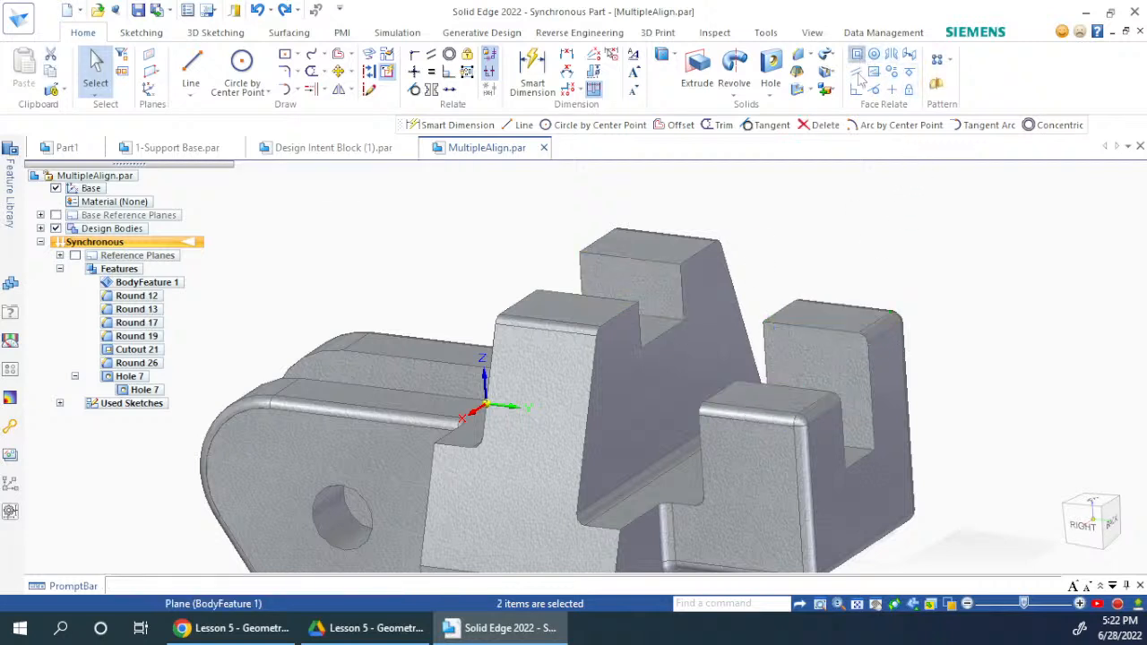
pyautogui.click(640, 248)
pyautogui.moveTo(779, 292); pyautogui.dragTo(817, 255, button='middle')
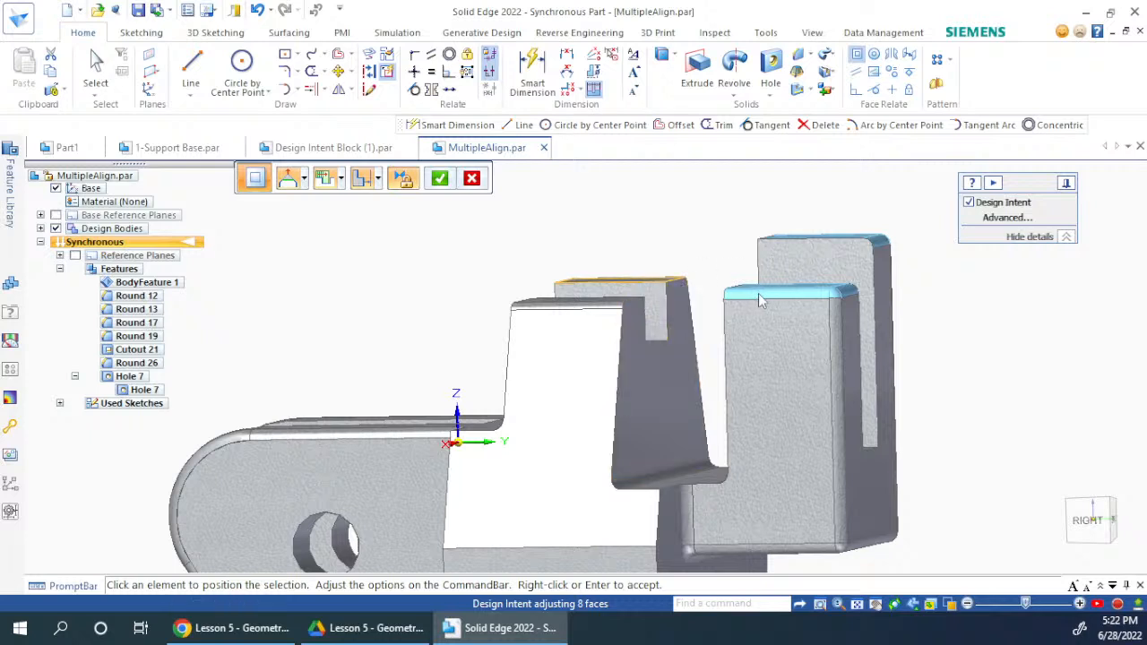
pyautogui.moveTo(875, 281); pyautogui.dragTo(848, 327, button='middle')
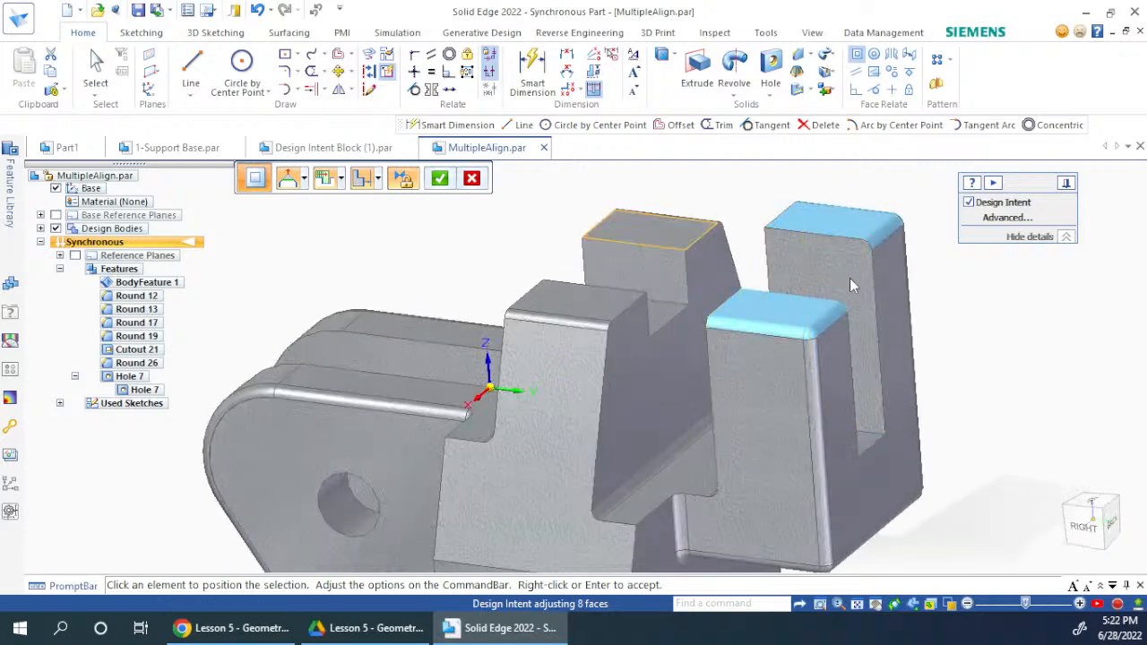
pyautogui.rightClick(834, 197)
pyautogui.hotkey('ctrl', 'z')
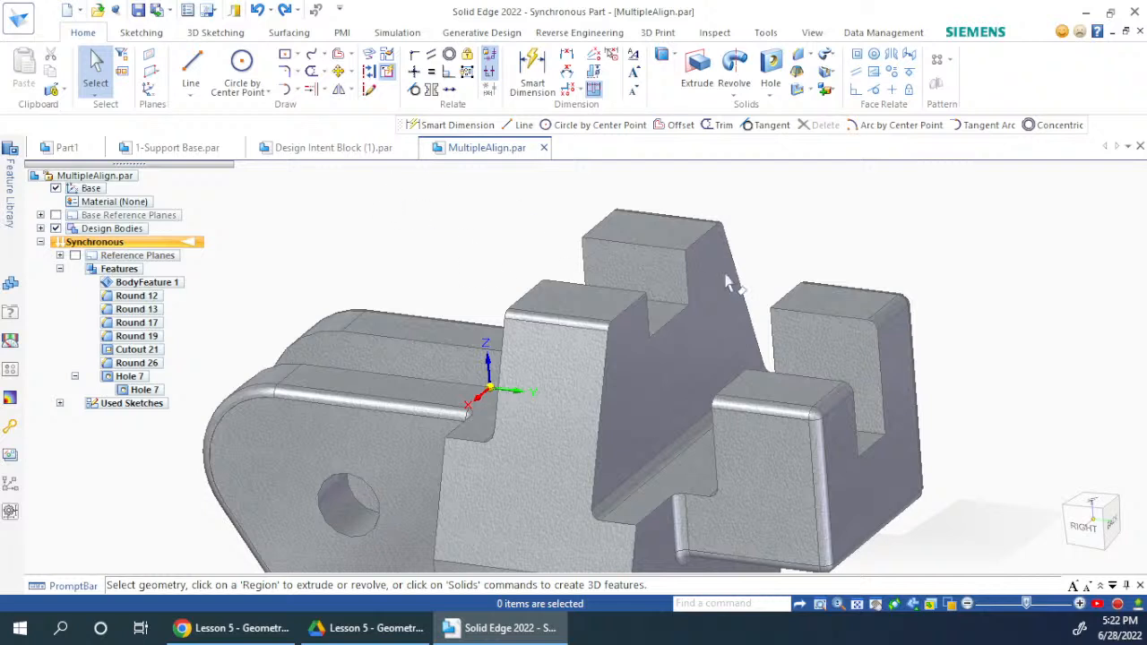
# Try Multiple Align coplanar on both end prongs' and the front middle block's top faces against the rear middle block's top, and undo it.
pyautogui.click(842, 310)
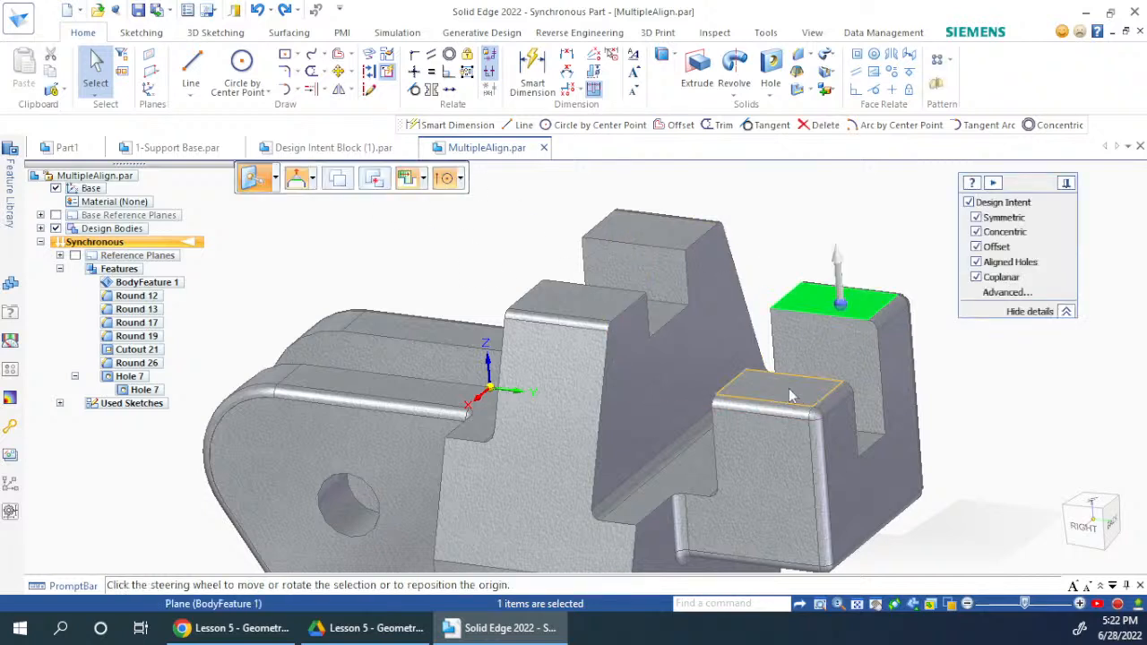
pyautogui.keyDown('ctrl'); pyautogui.click(793, 390); pyautogui.keyUp('ctrl')
pyautogui.keyDown('ctrl'); pyautogui.click(587, 309); pyautogui.keyUp('ctrl')
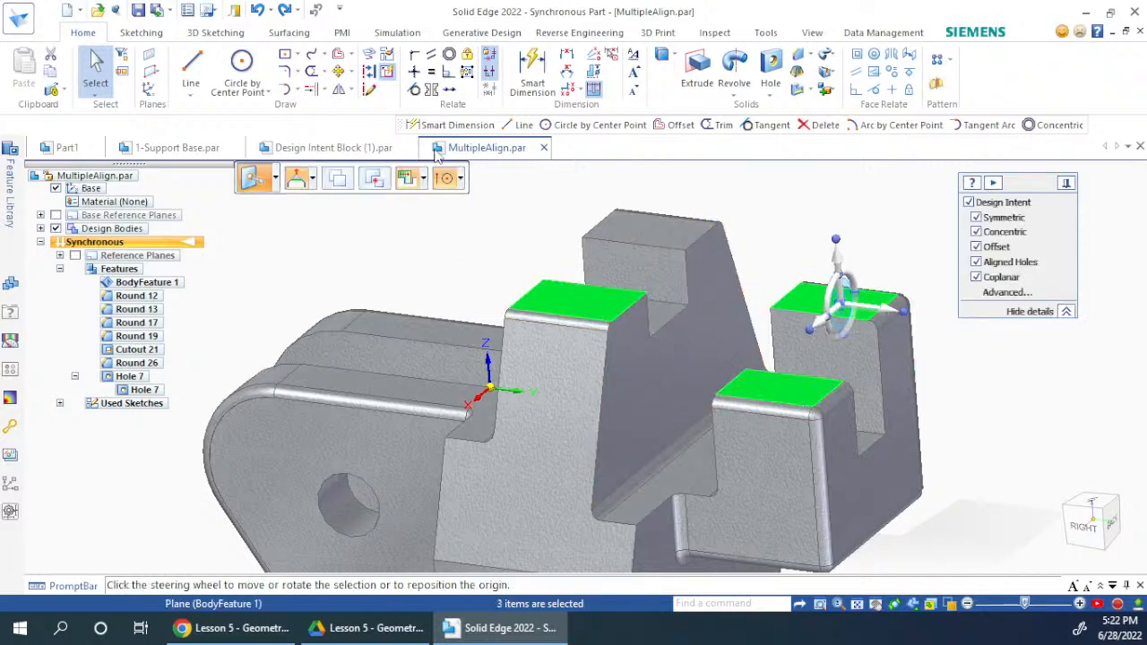
pyautogui.click(858, 54)
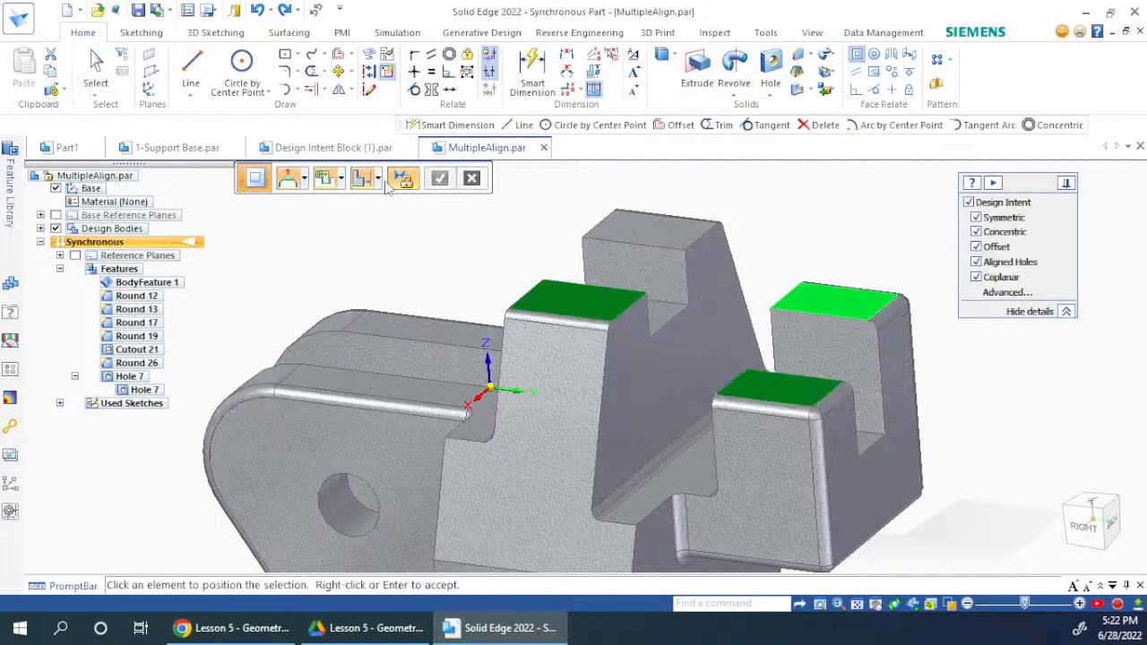
pyautogui.click(378, 178)
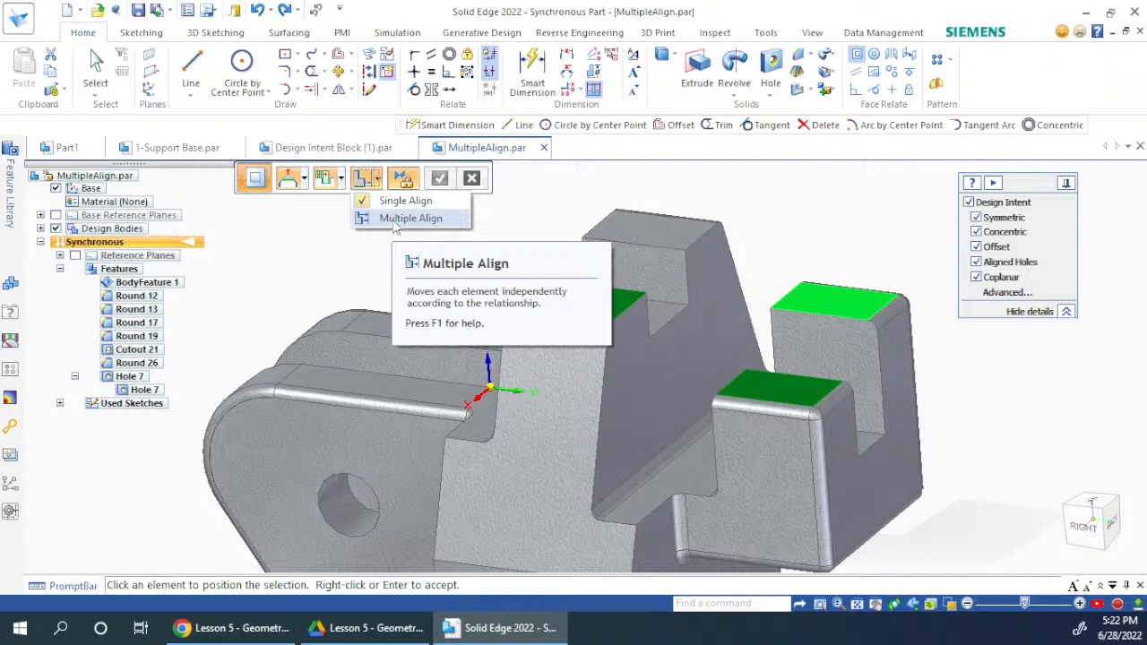
pyautogui.click(397, 223)
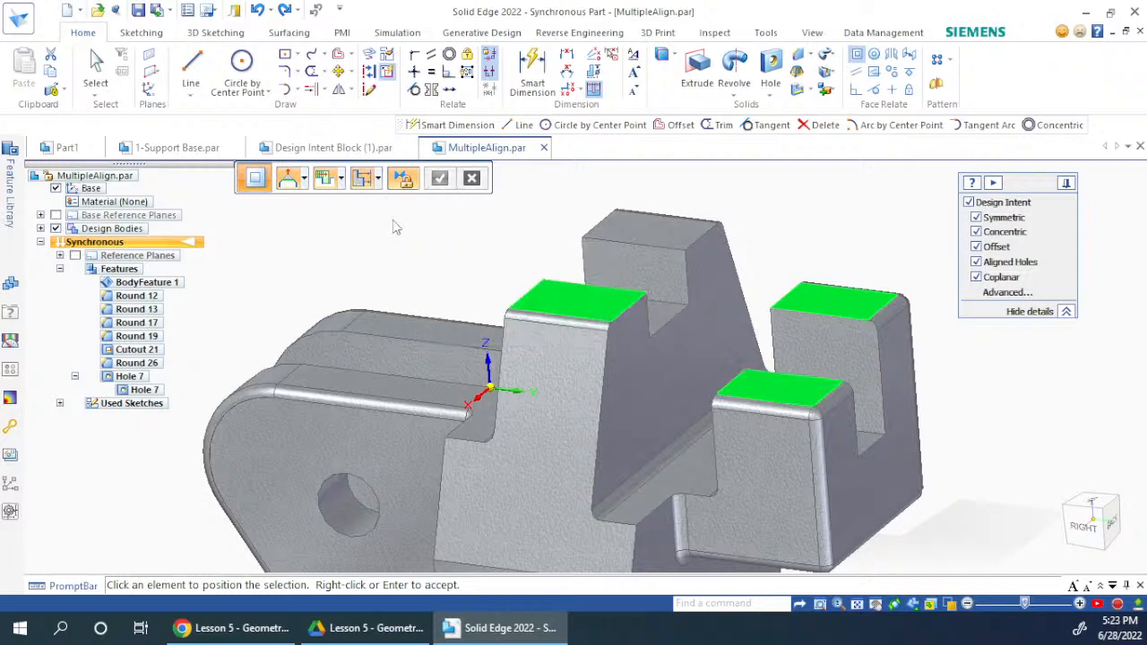
pyautogui.click(650, 238)
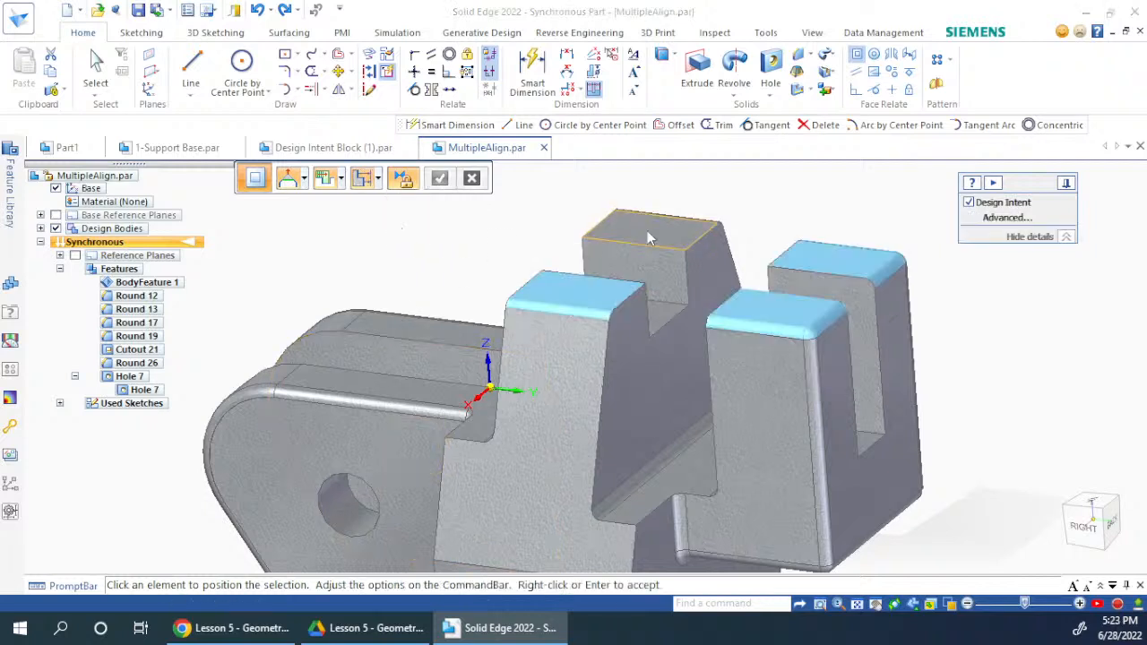
pyautogui.moveTo(686, 323); pyautogui.dragTo(810, 279, button='middle')
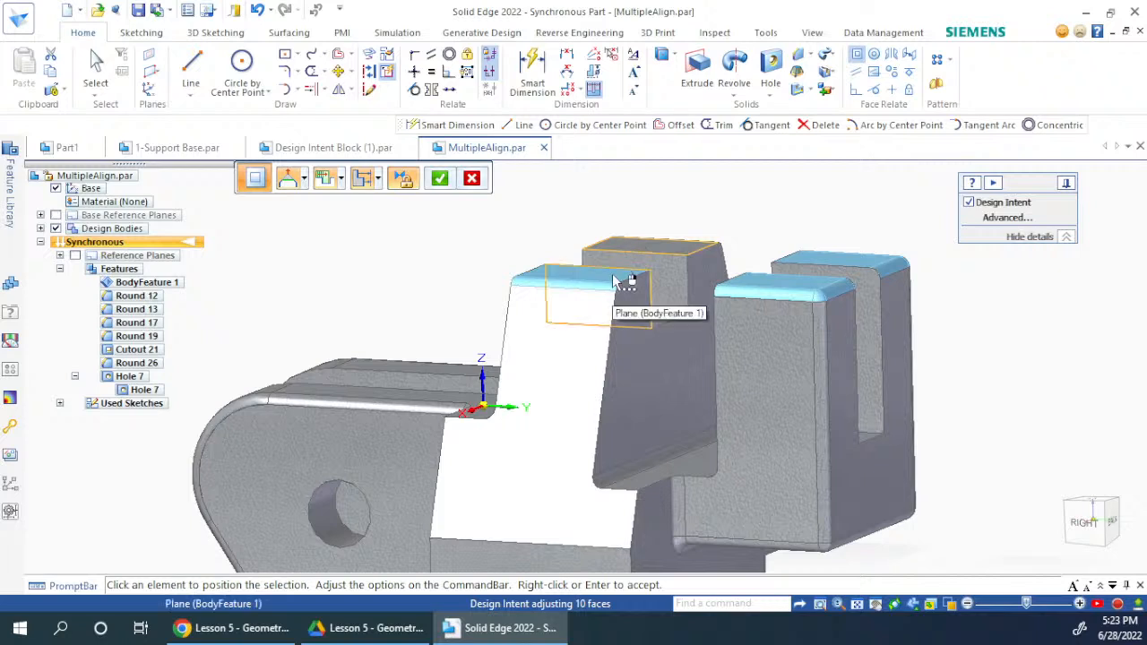
pyautogui.rightClick(614, 279)
pyautogui.hotkey('ctrl', 'z')
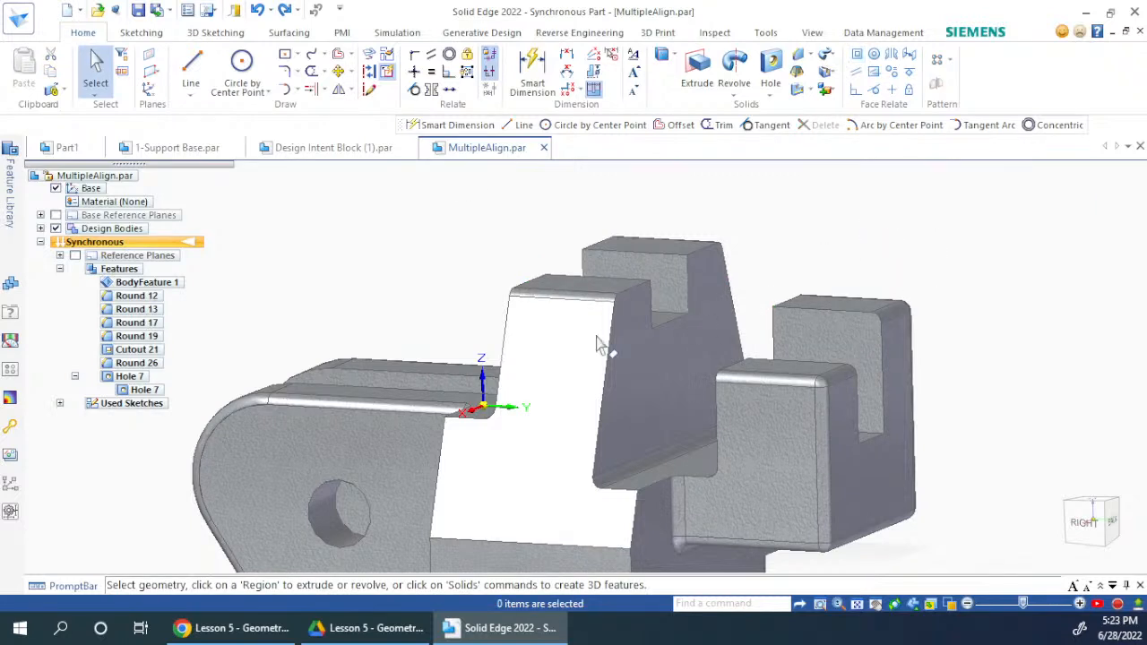
# Make the front middle block's top face coplanar with the rear middle block's top face using Single Align.
pyautogui.click(596, 285)
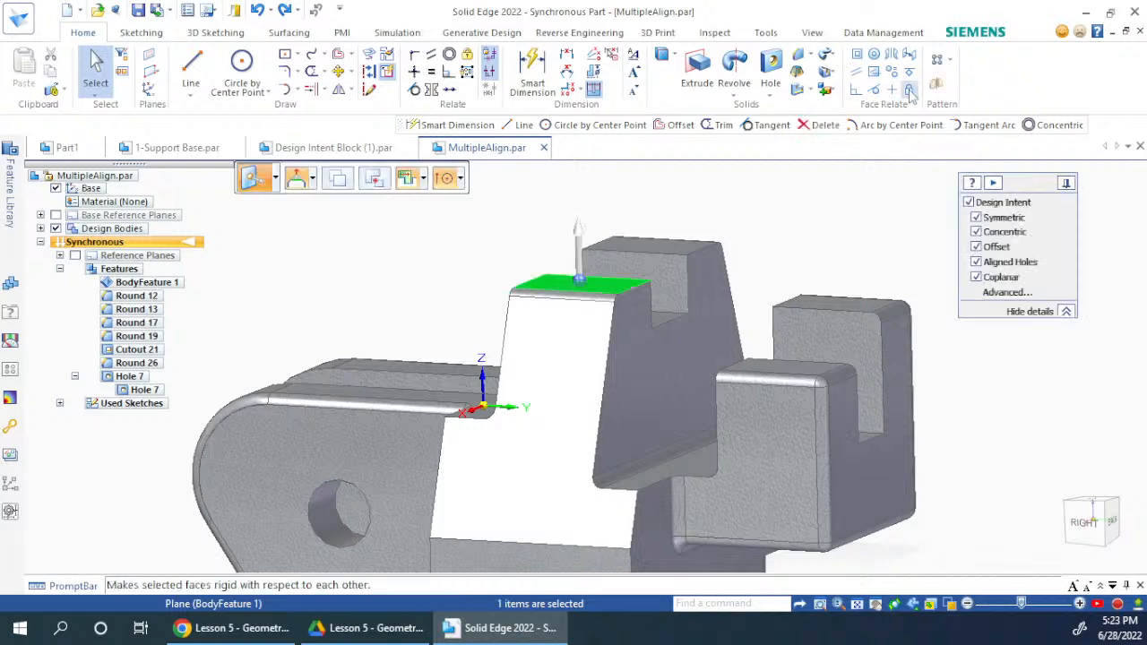
pyautogui.click(857, 55)
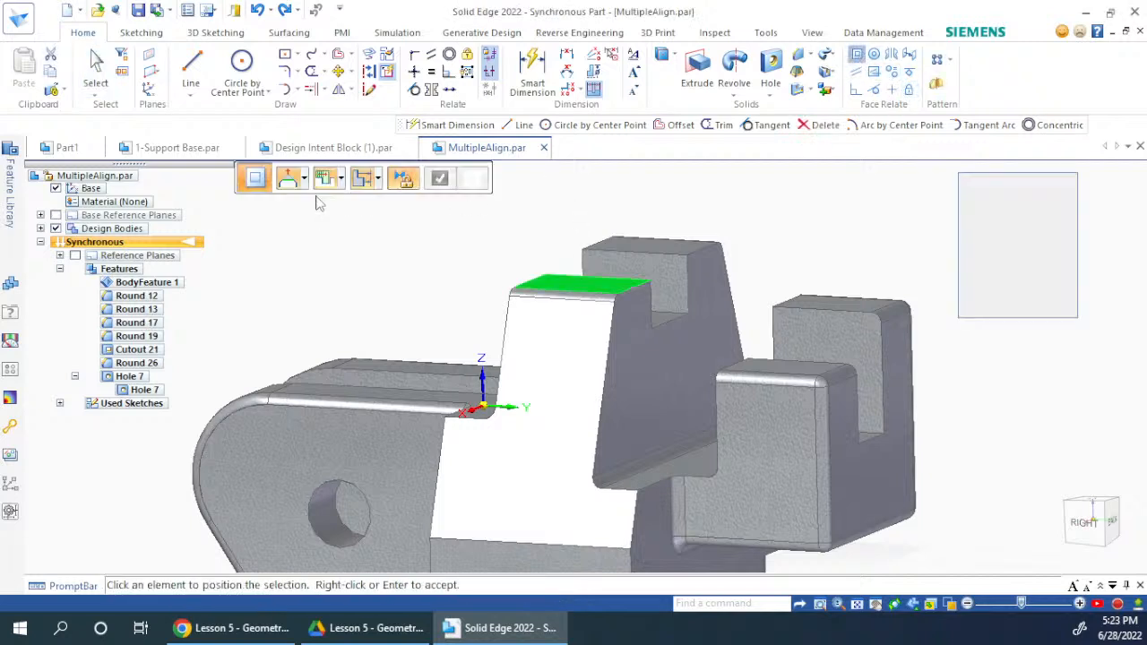
pyautogui.click(379, 180)
pyautogui.click(381, 213)
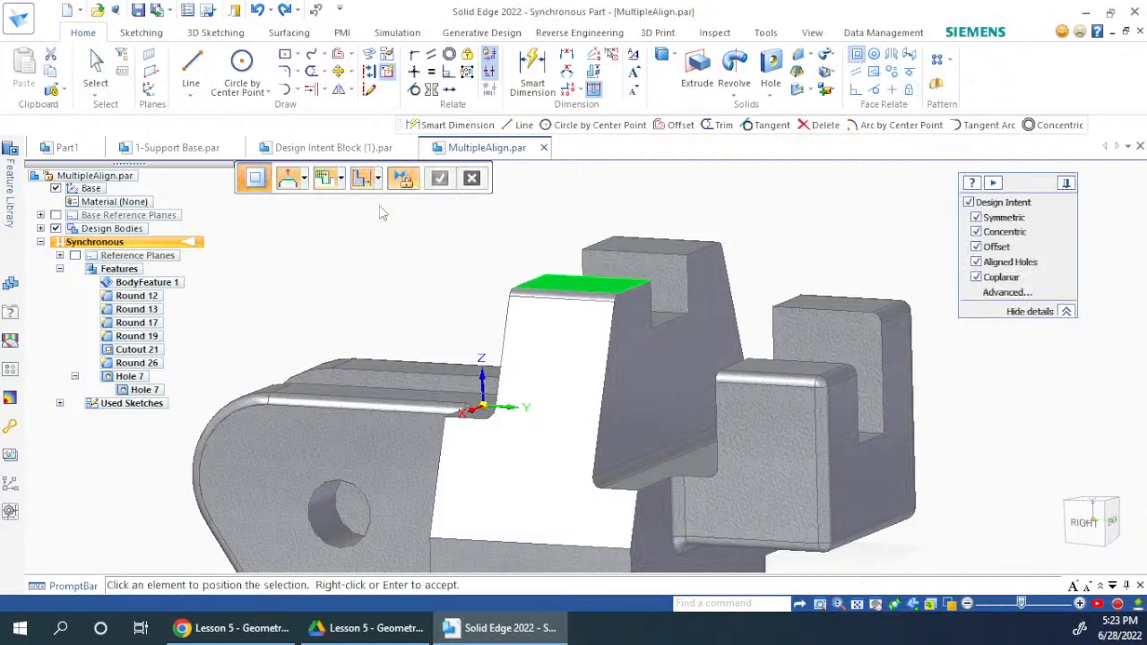
pyautogui.click(635, 240)
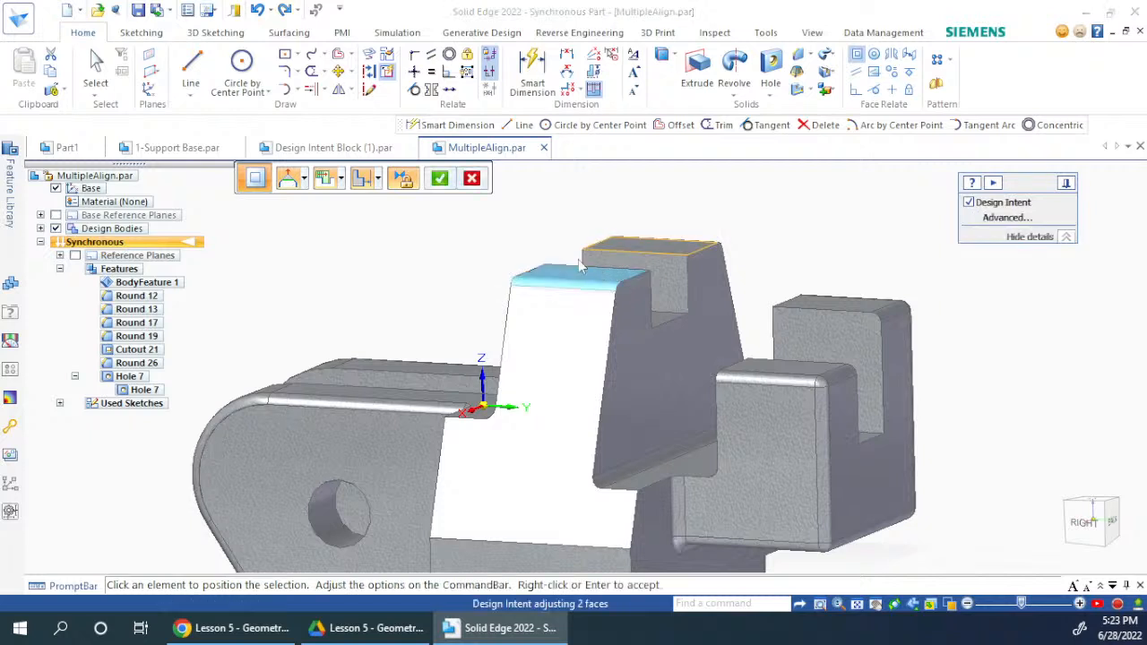
pyautogui.click(439, 178)
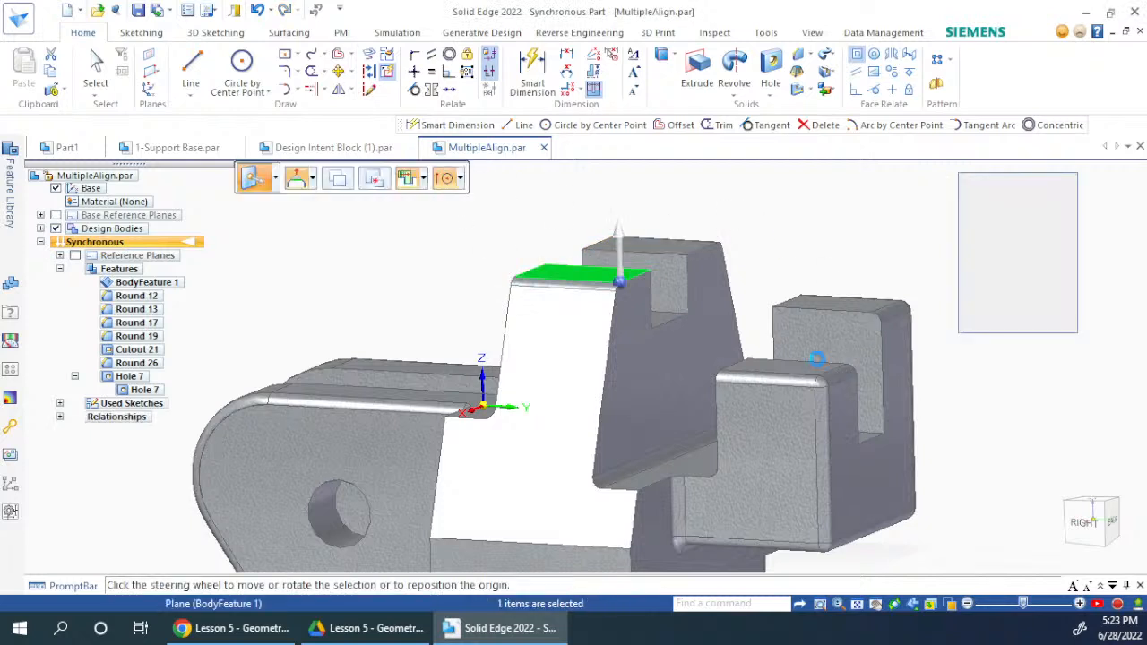
# Make the front end prong's top face coplanar with the rear end prong's top face.
pyautogui.click(800, 374)
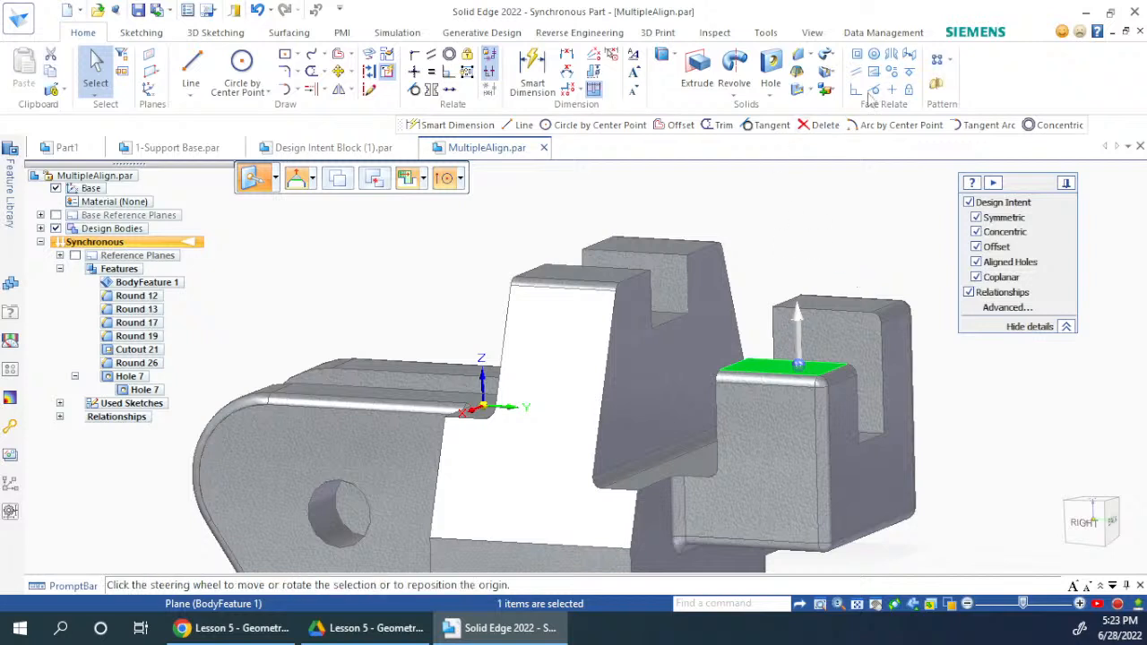
pyautogui.click(857, 56)
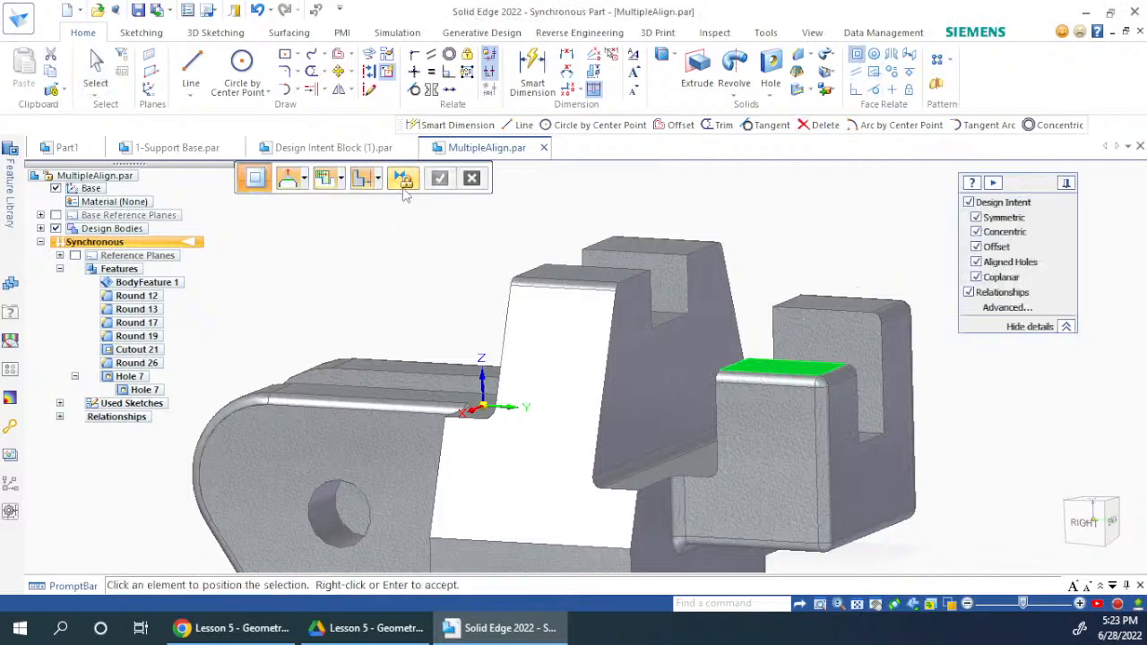
pyautogui.click(378, 179)
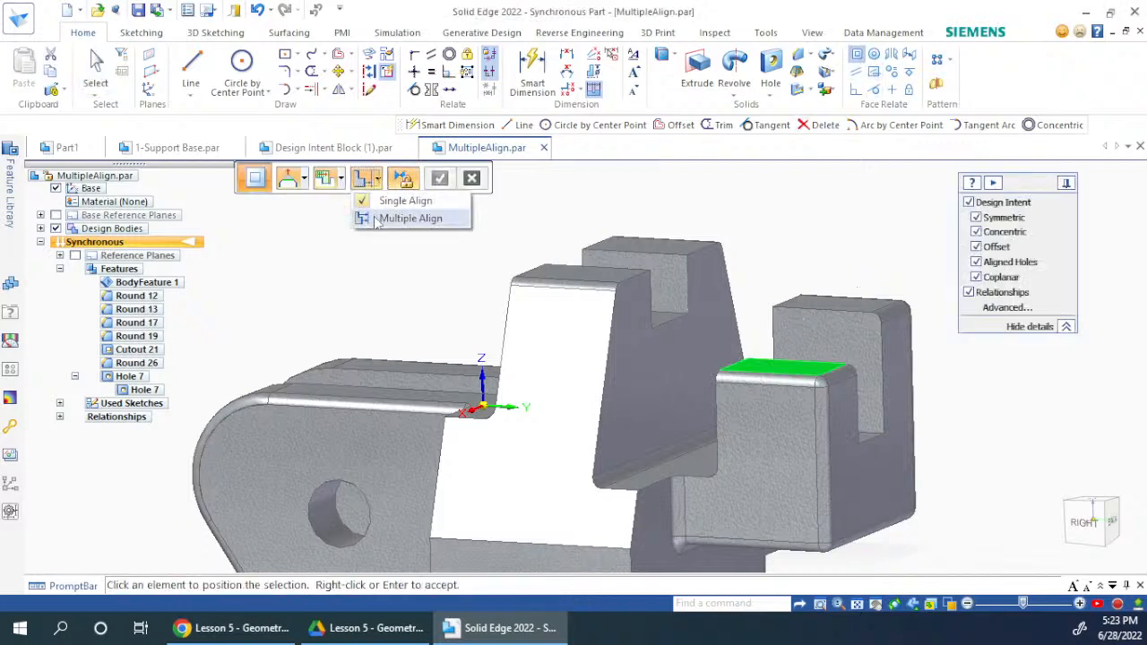
pyautogui.click(846, 310)
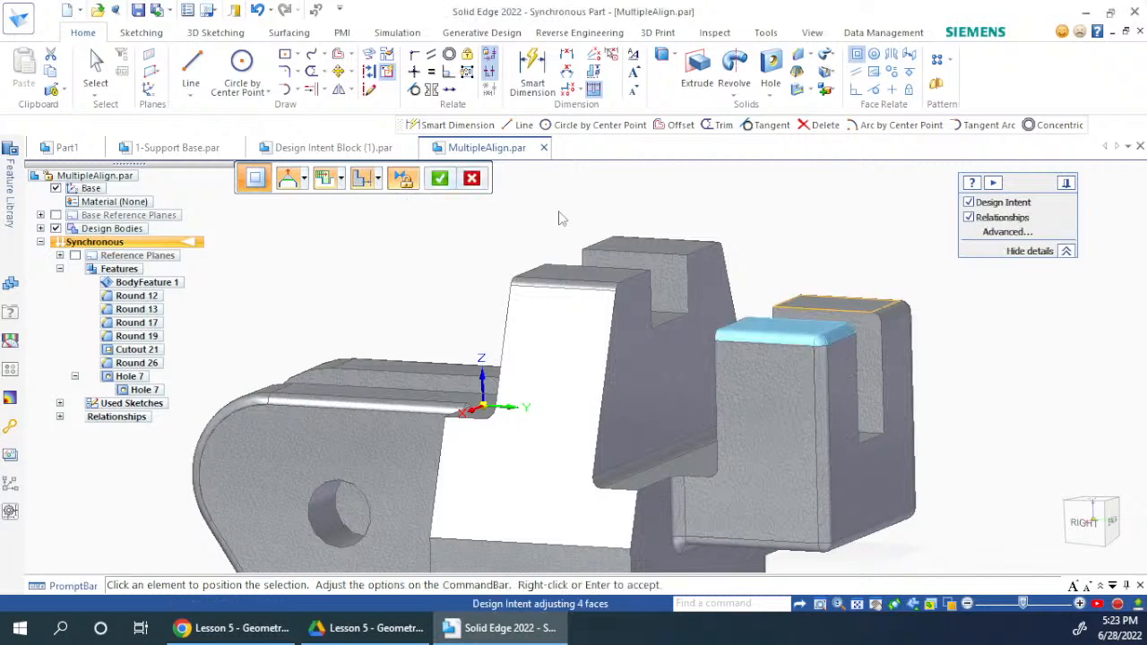
pyautogui.click(439, 177)
pyautogui.moveTo(968, 295); pyautogui.dragTo(967, 318, button='middle')
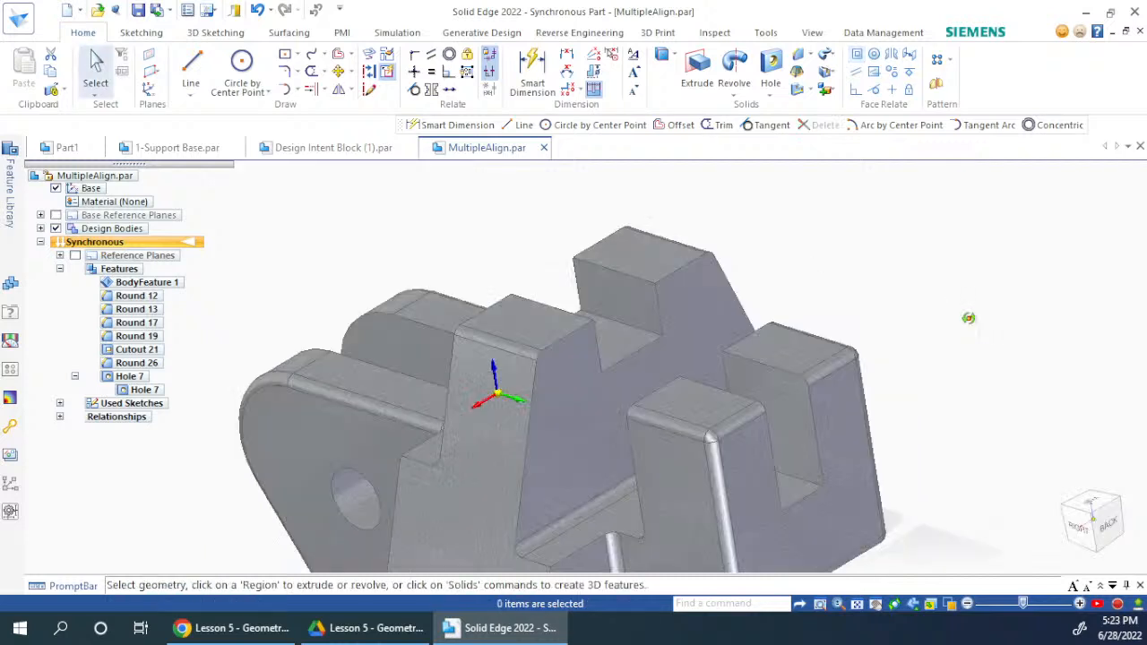
# Raise the front middle block's top face a few millimetres along its normal, letting the coplanar rear middle block's top follow.
pyautogui.click(543, 329)
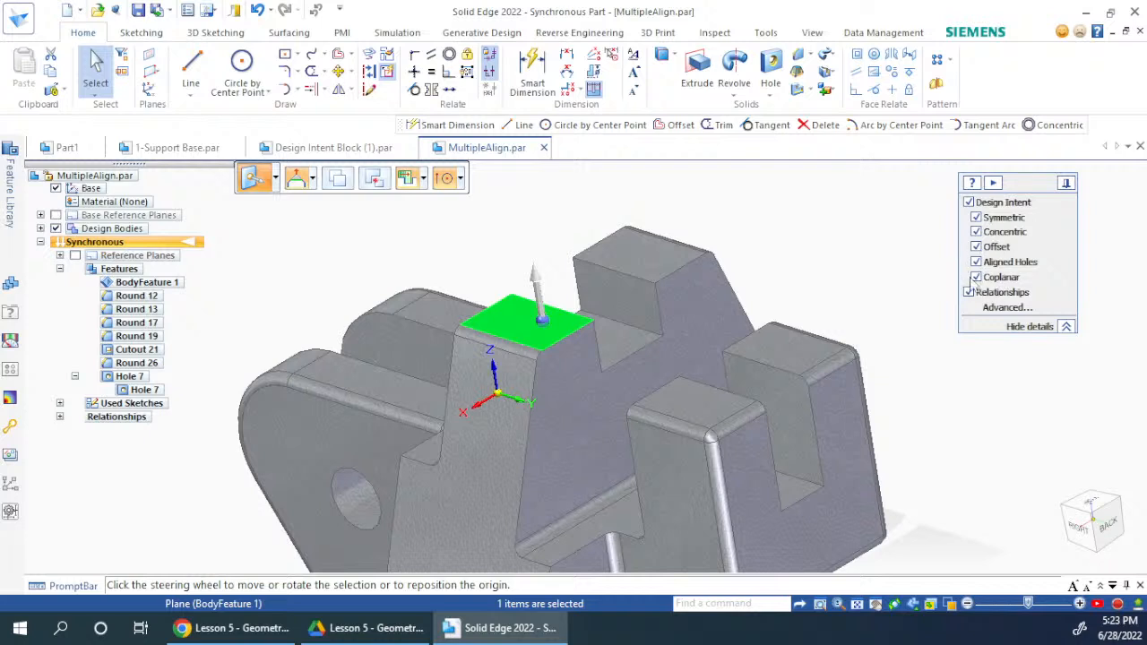
pyautogui.click(539, 277)
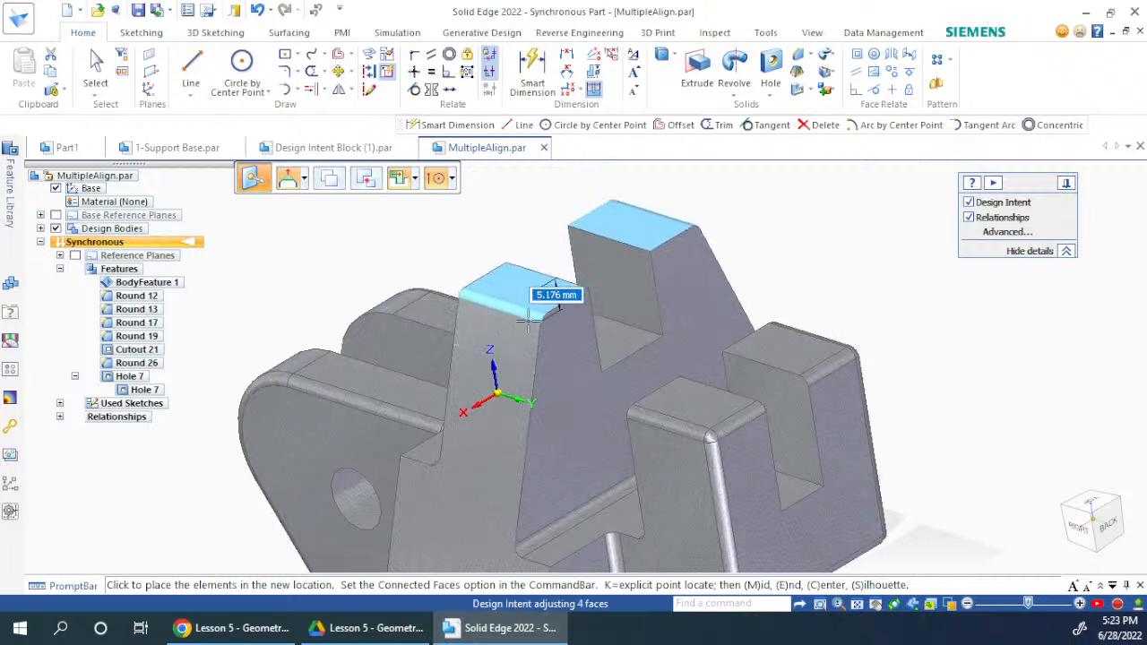
pyautogui.click(523, 309)
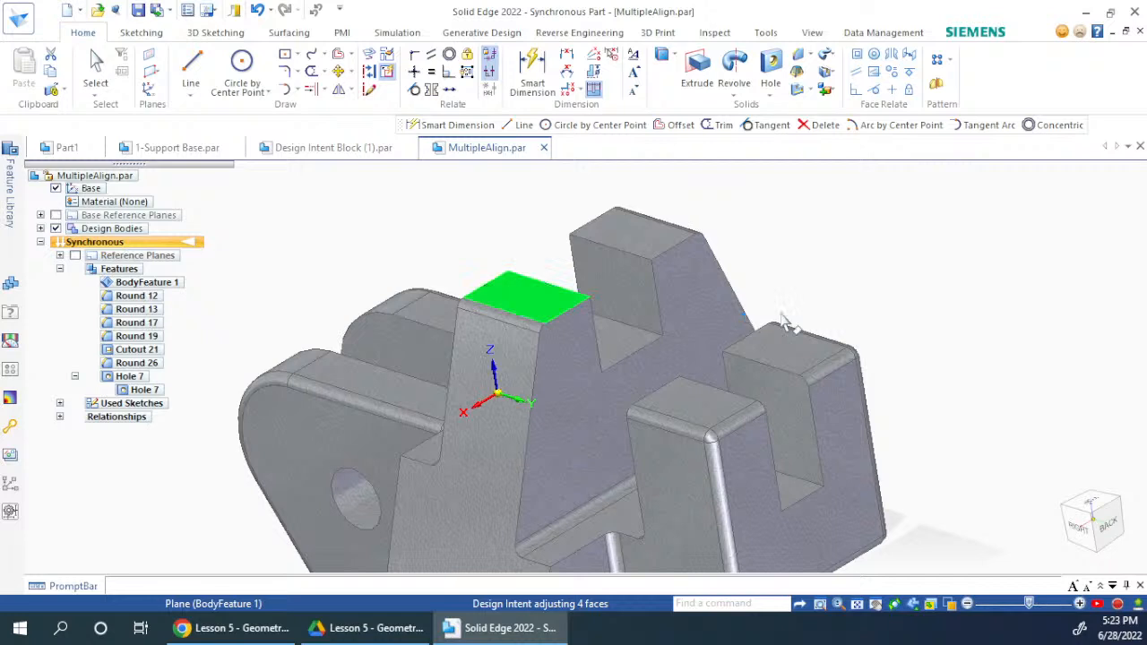
pyautogui.click(524, 295)
pyautogui.press('Escape')
# Try raising the rear end prong's top face about 6.5 mm to preview how the front end prong follows.
pyautogui.click(790, 358)
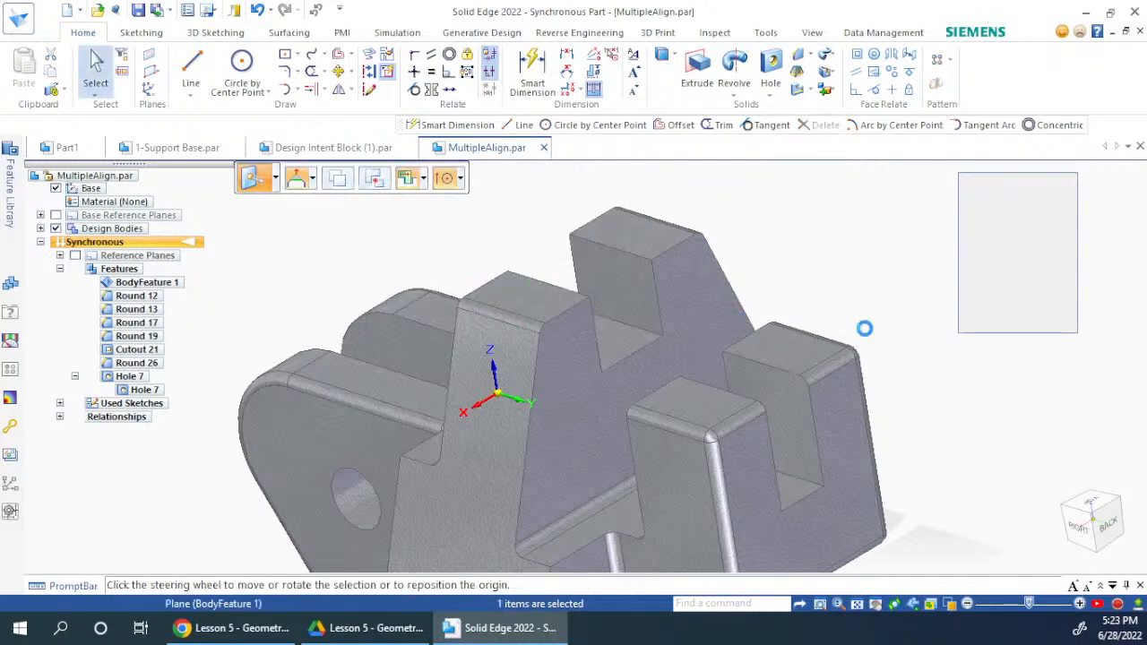
pyautogui.click(785, 313)
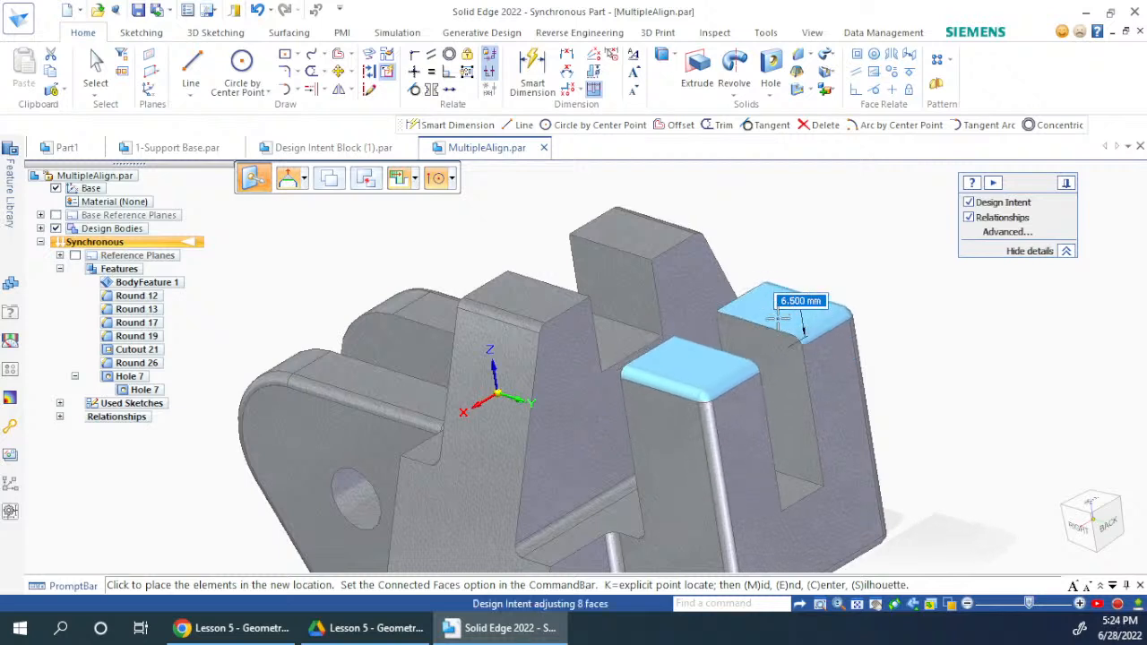
pyautogui.press('Escape')
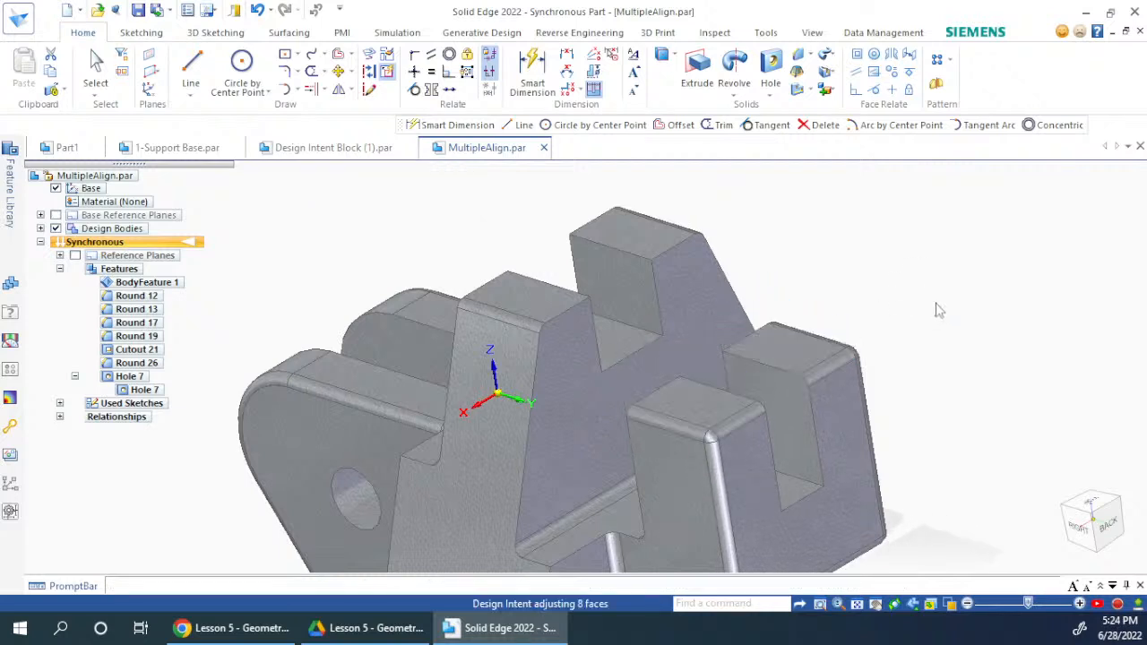
pyautogui.press('Escape')
# Try lowering the rear end prong's top face about 2 mm with the Coplanar design intent option off.
pyautogui.click(802, 356)
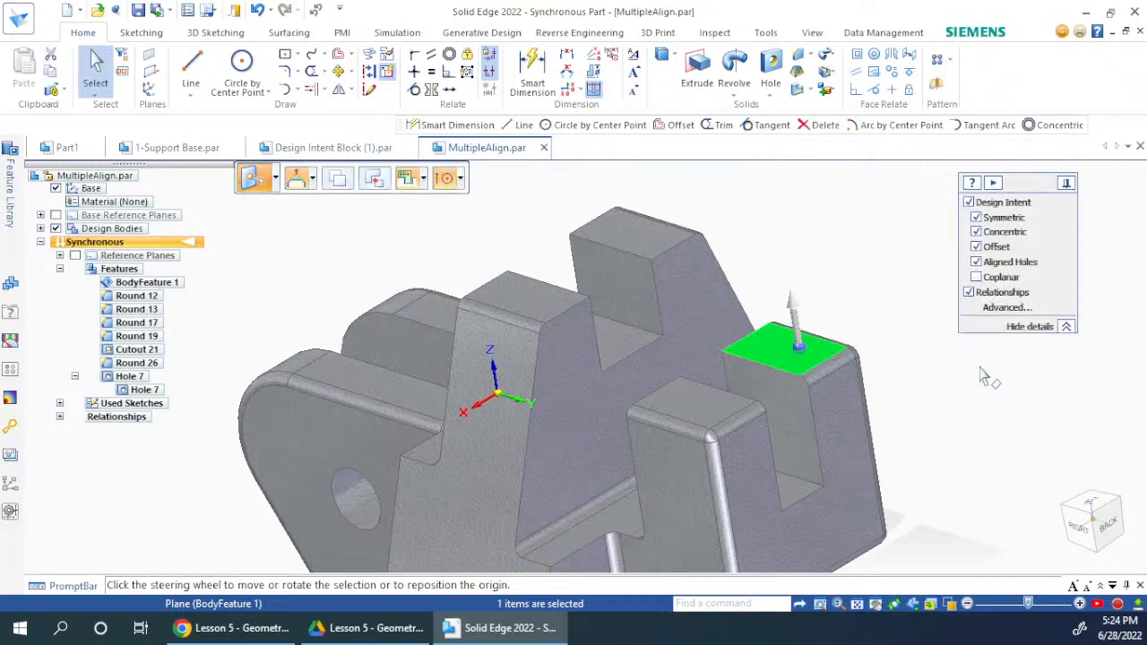
pyautogui.click(917, 379)
pyautogui.click(806, 350)
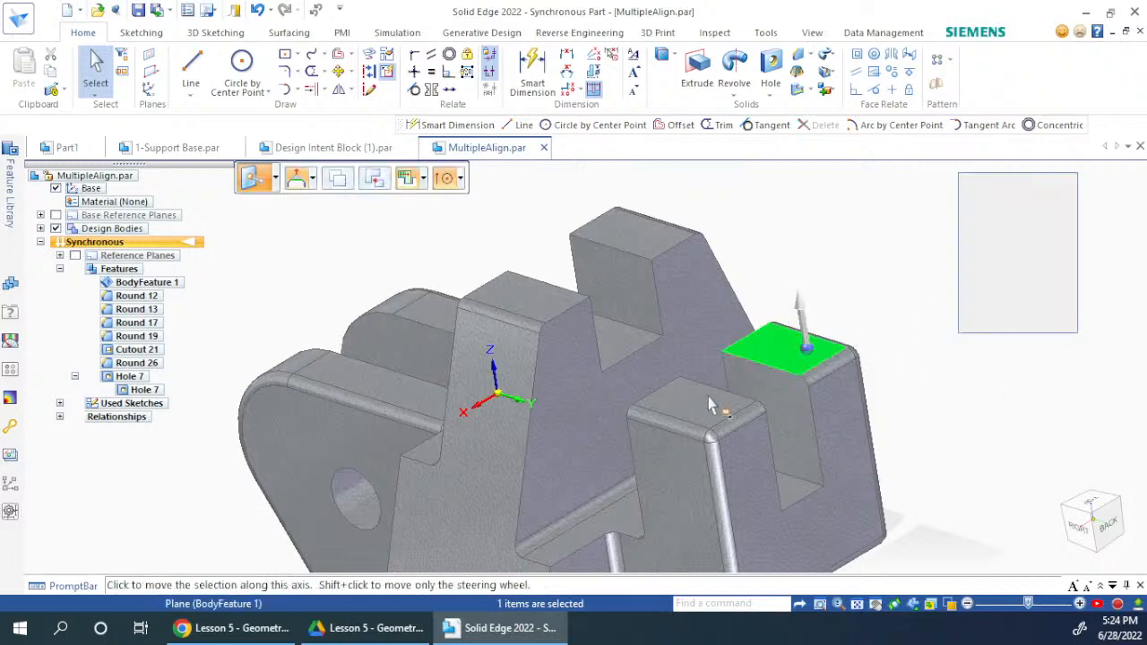
pyautogui.click(802, 309)
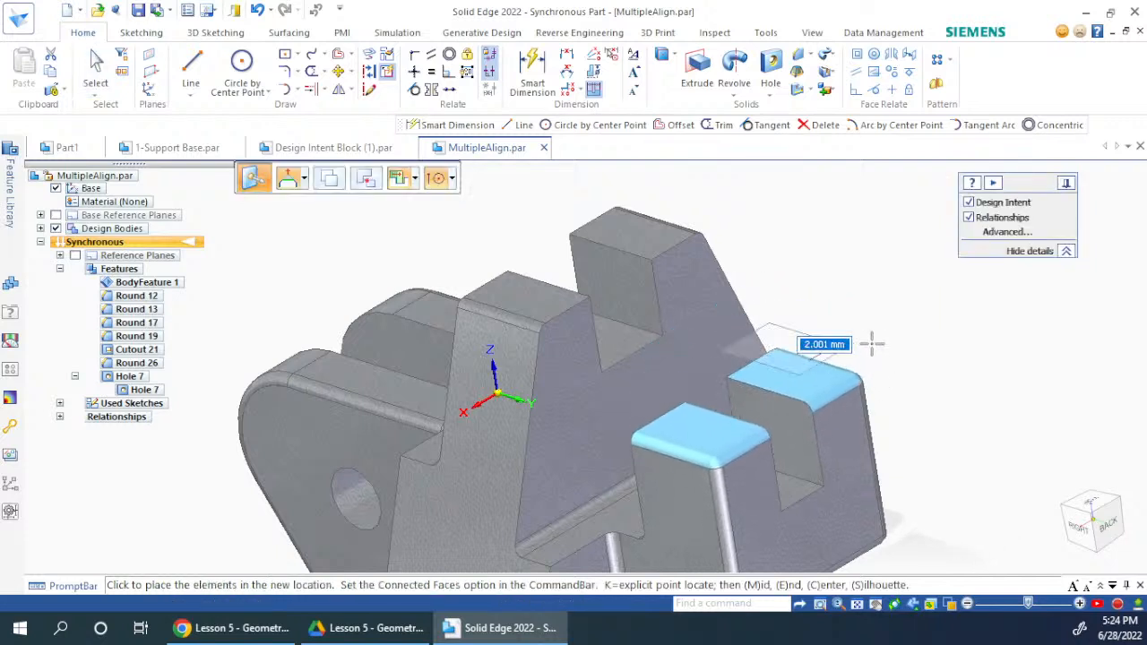
pyautogui.click(866, 324)
pyautogui.press('Escape')
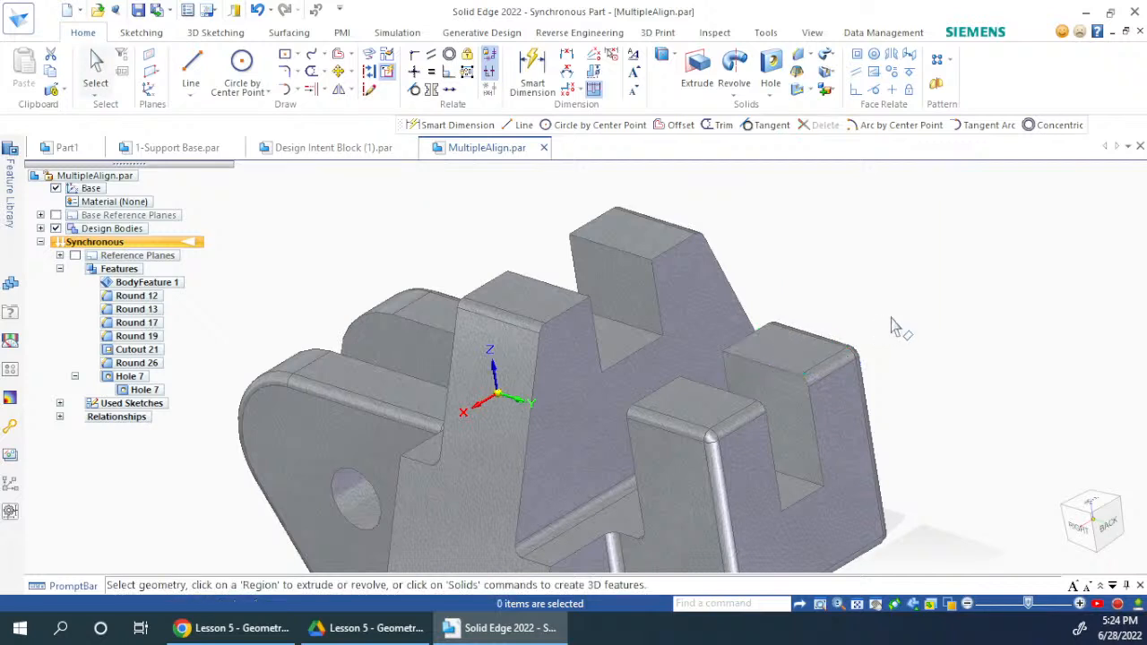
# Check the Design Intent options for the rear end prong's top face and expand the part's list of face relationships.
pyautogui.click(780, 359)
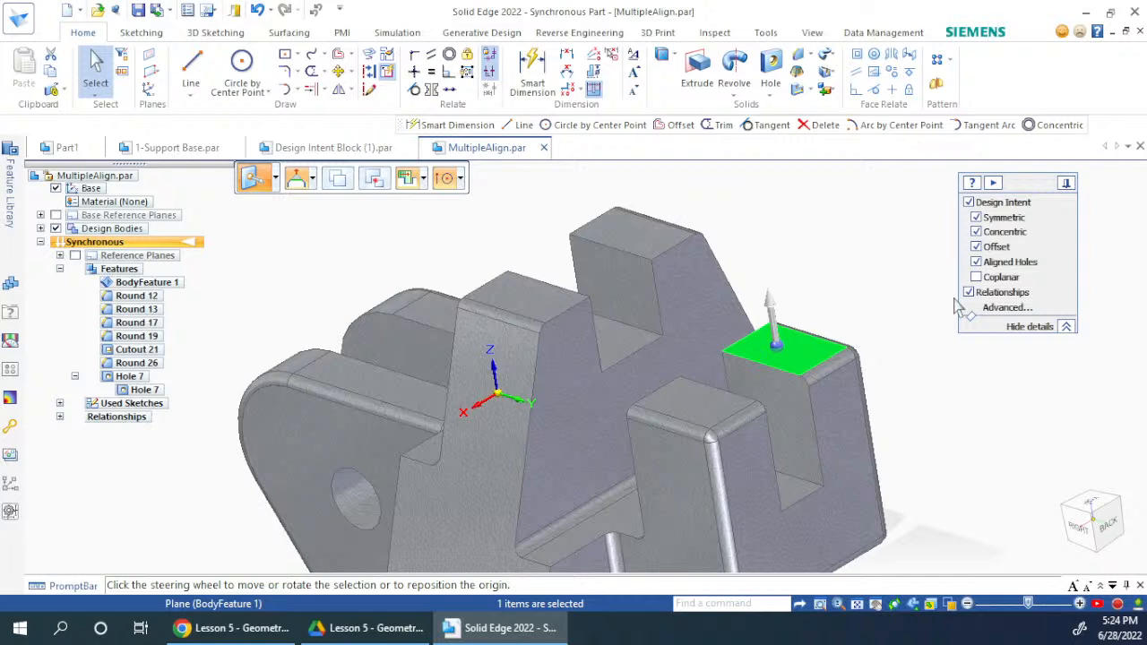
pyautogui.press('Escape')
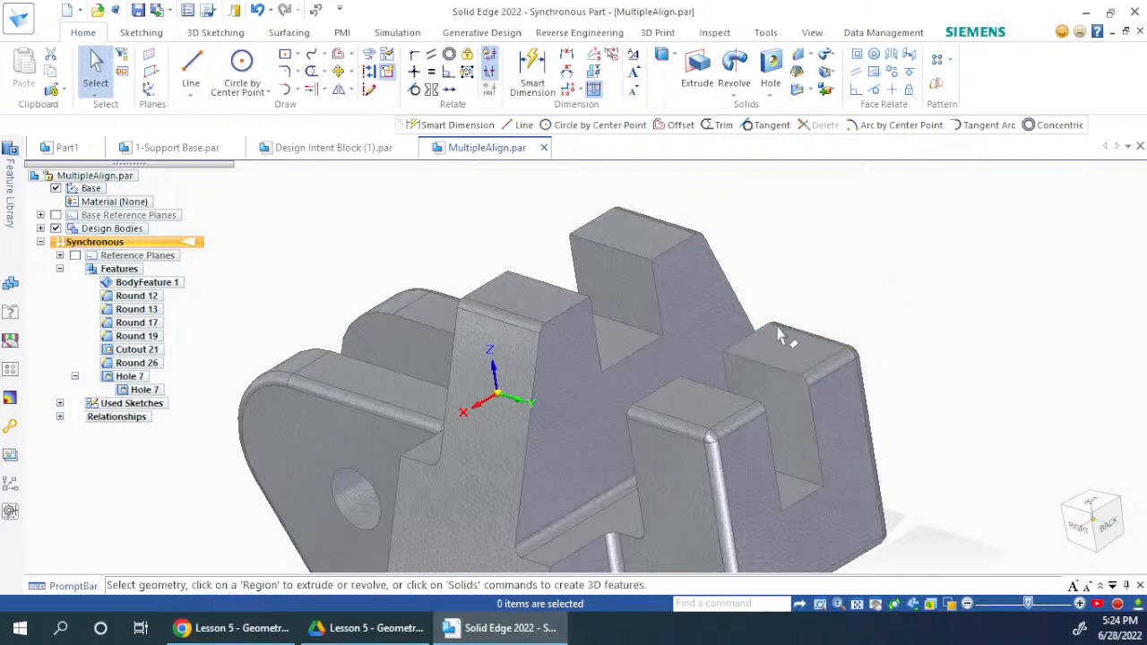
pyautogui.click(772, 357)
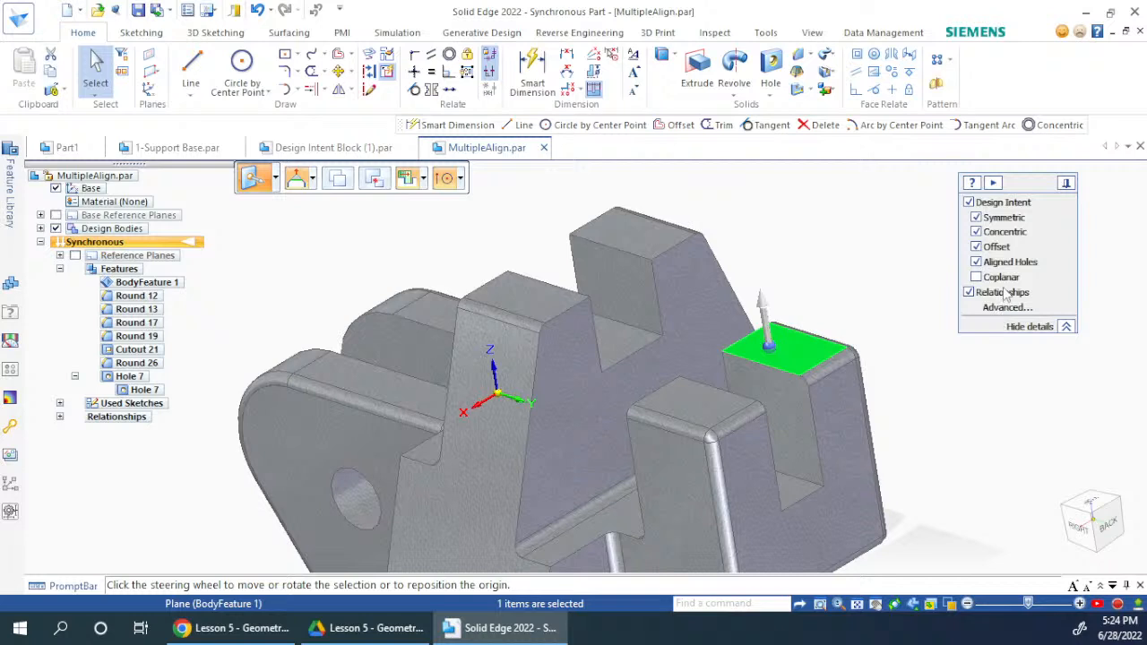
pyautogui.click(60, 418)
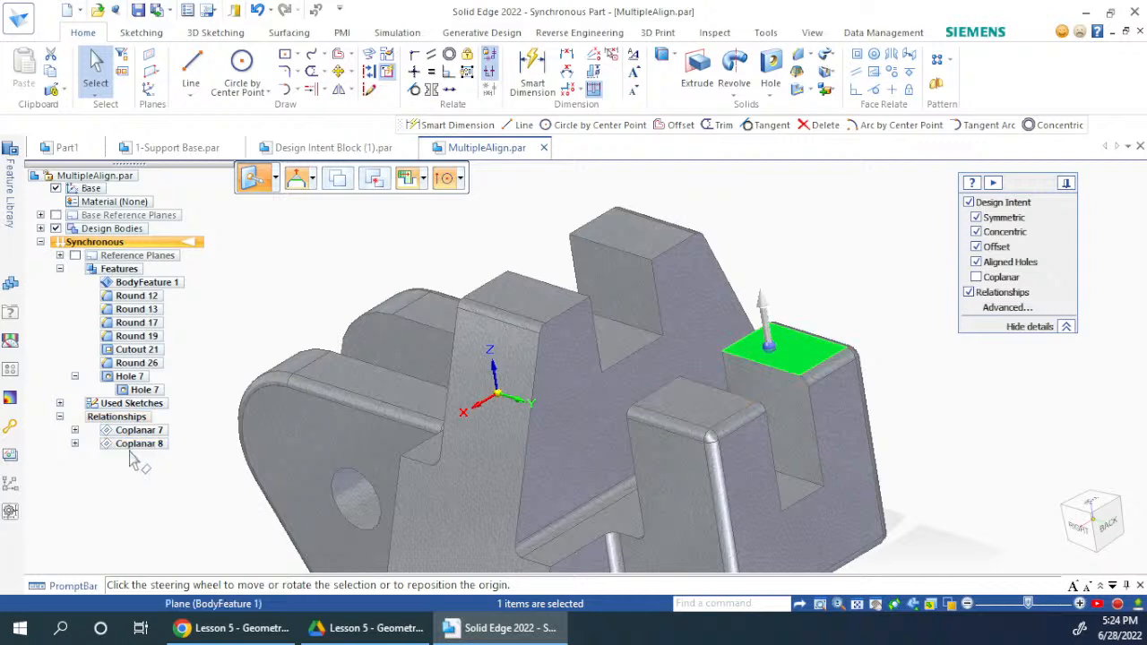
pyautogui.click(804, 224)
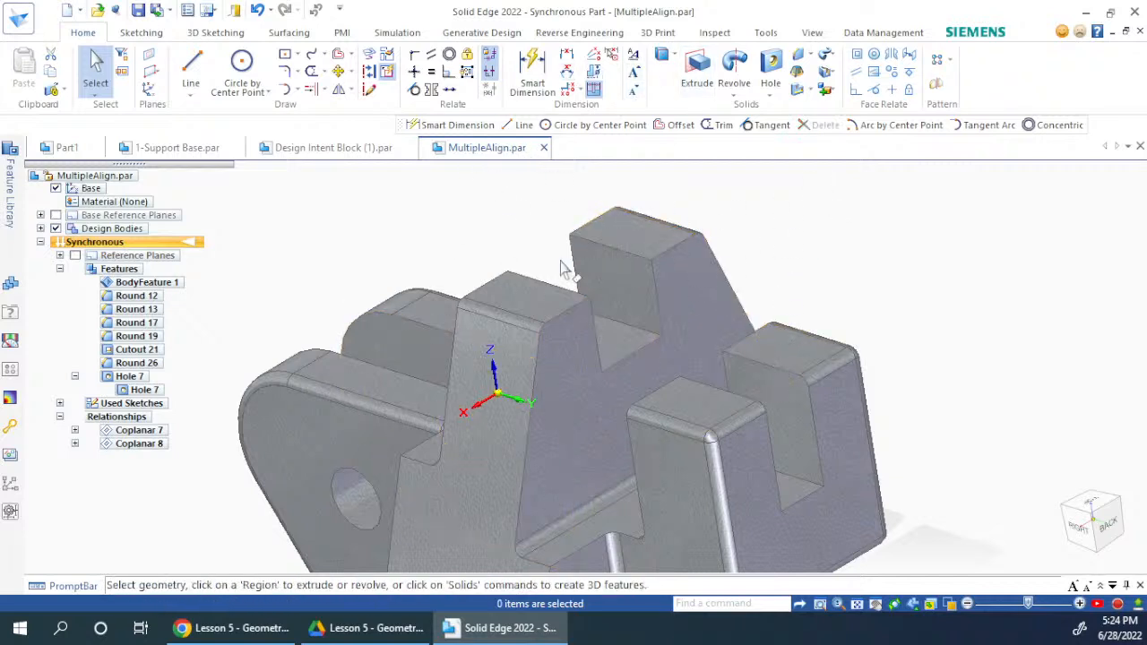
# Make the slot floor between the end prongs coplanar with the slot floor between the middle blocks, without a persistent relationship.
pyautogui.moveTo(535, 375); pyautogui.dragTo(760, 465, button='middle')
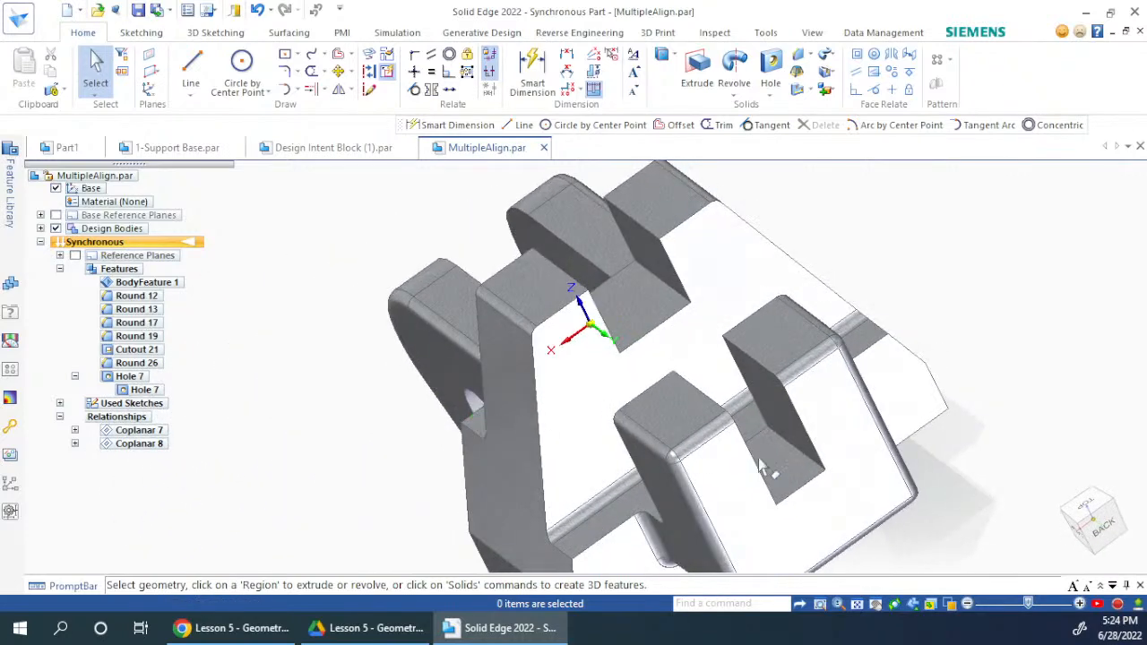
pyautogui.click(766, 469)
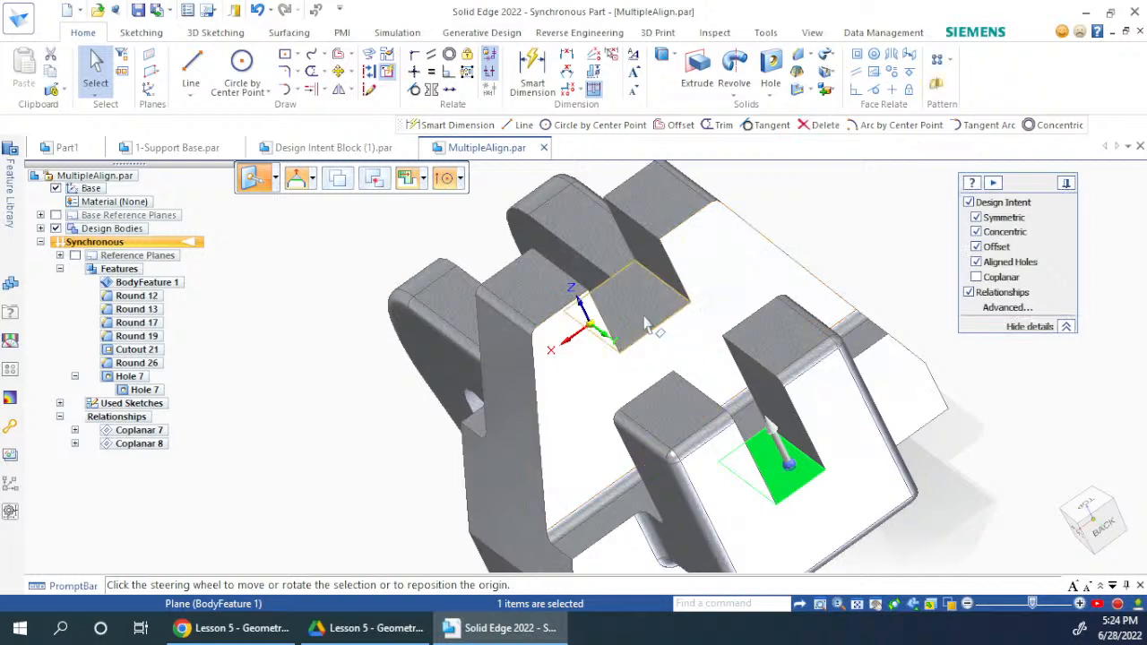
pyautogui.click(856, 54)
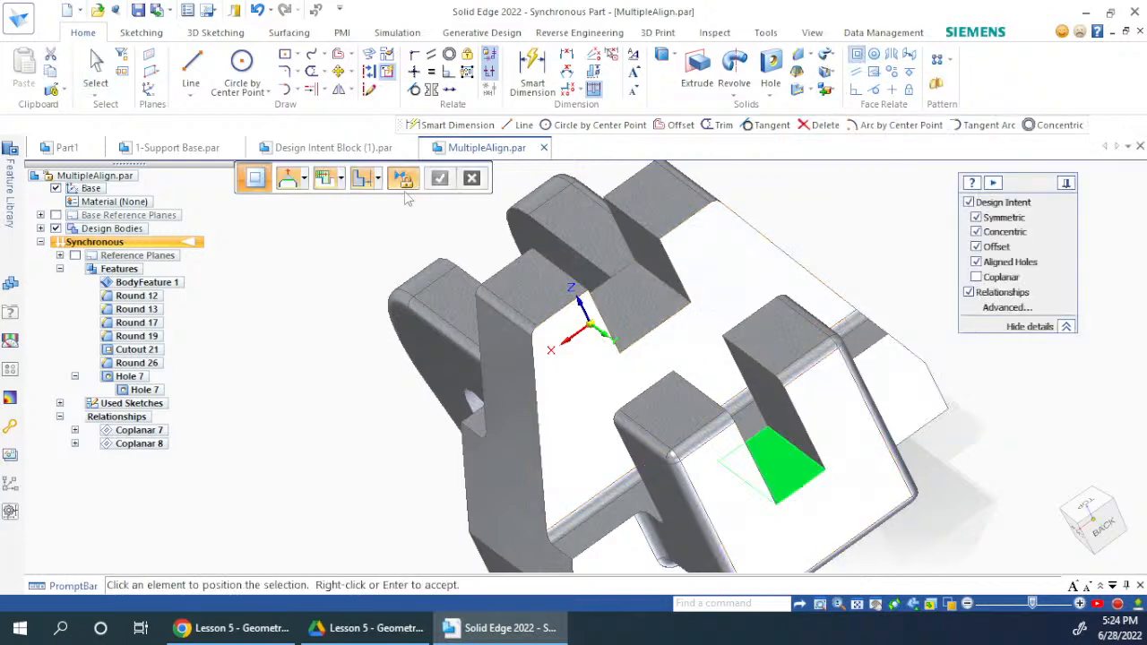
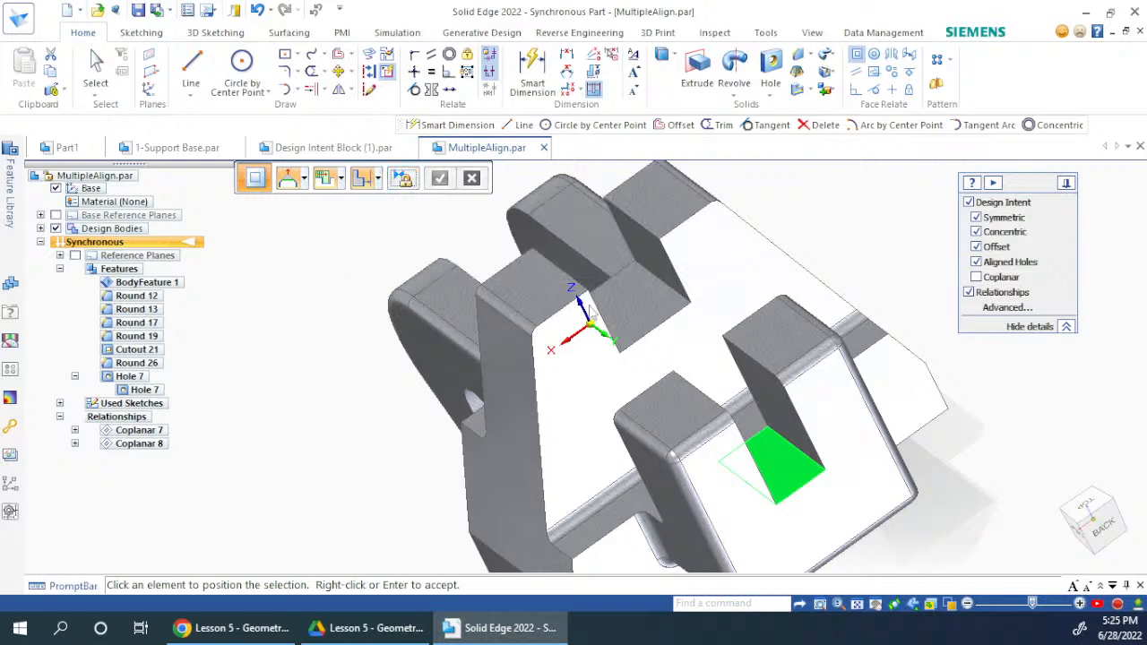
pyautogui.click(647, 303)
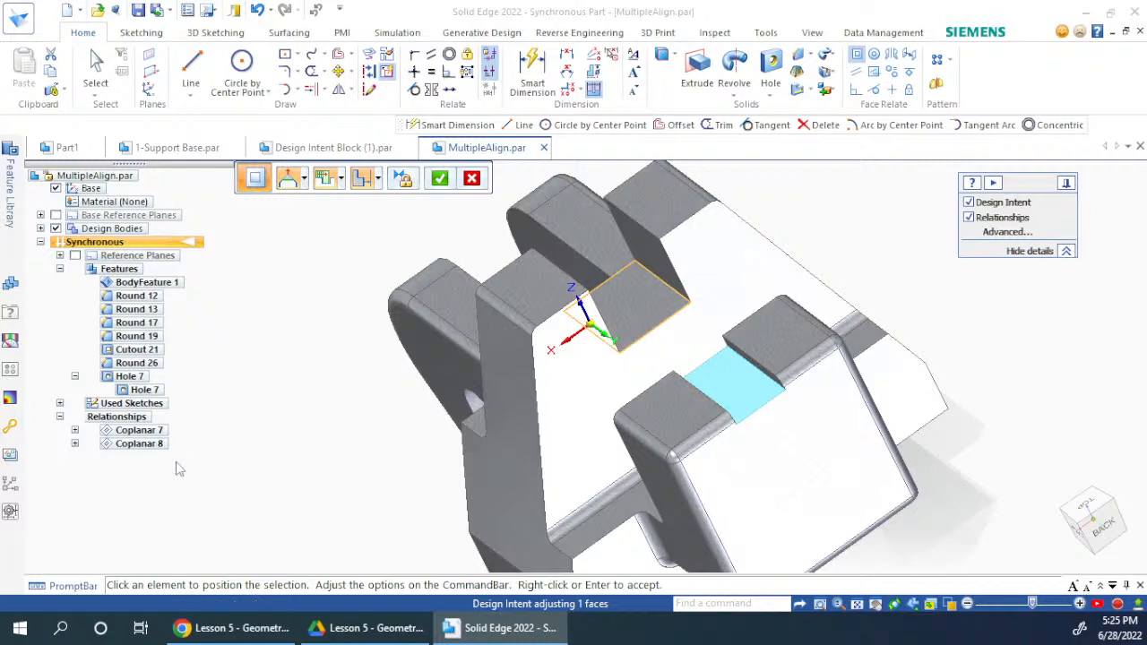
pyautogui.click(439, 178)
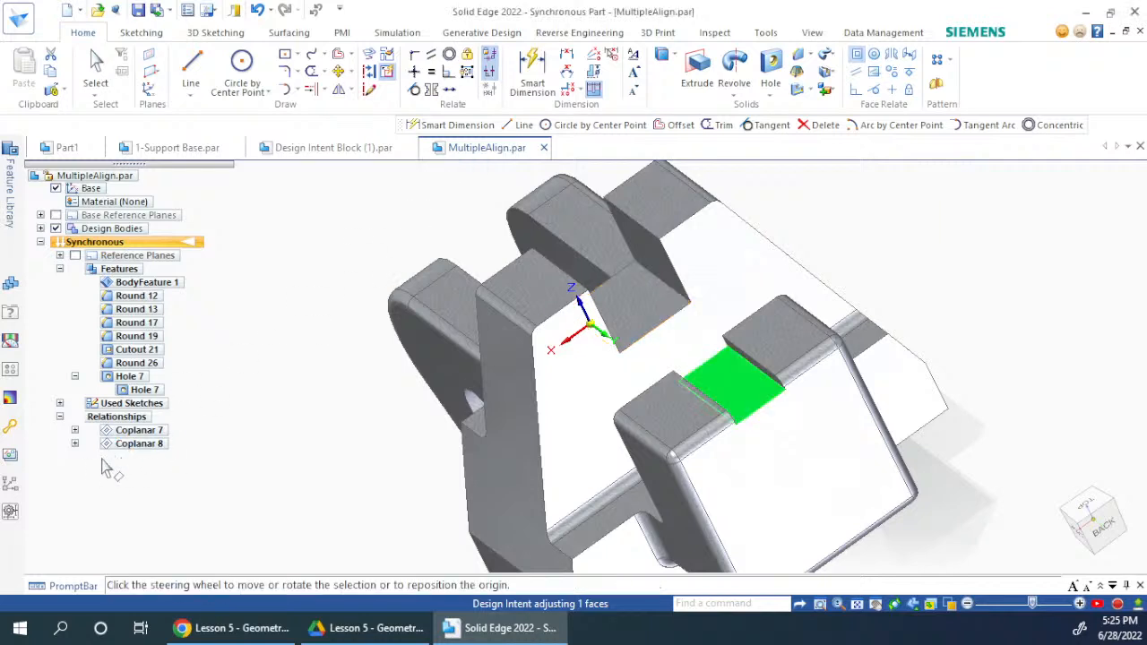
pyautogui.click(333, 387)
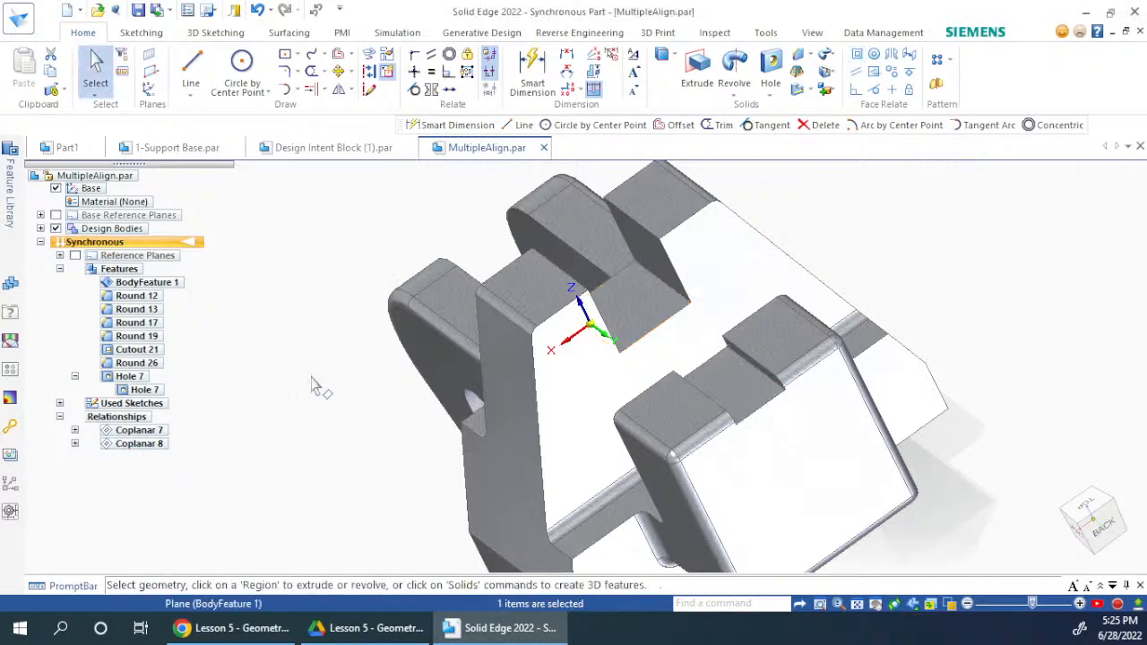
# Lower the slot floor between the end prongs on its own to test whether the middle slot floor follows.
pyautogui.click(739, 381)
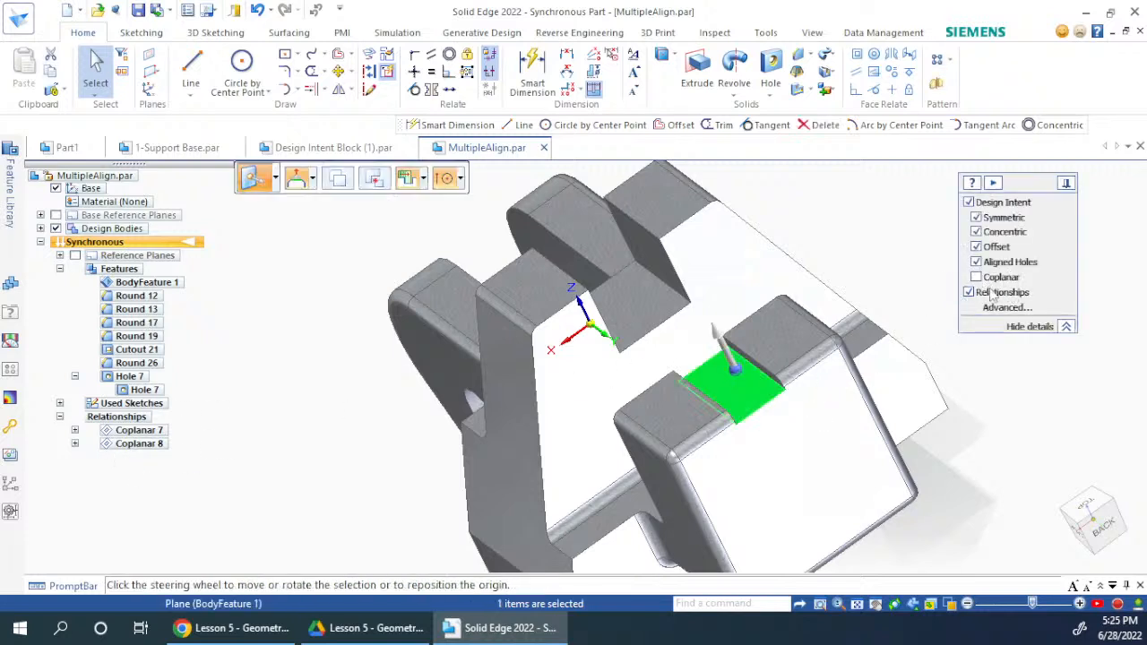
pyautogui.click(739, 377)
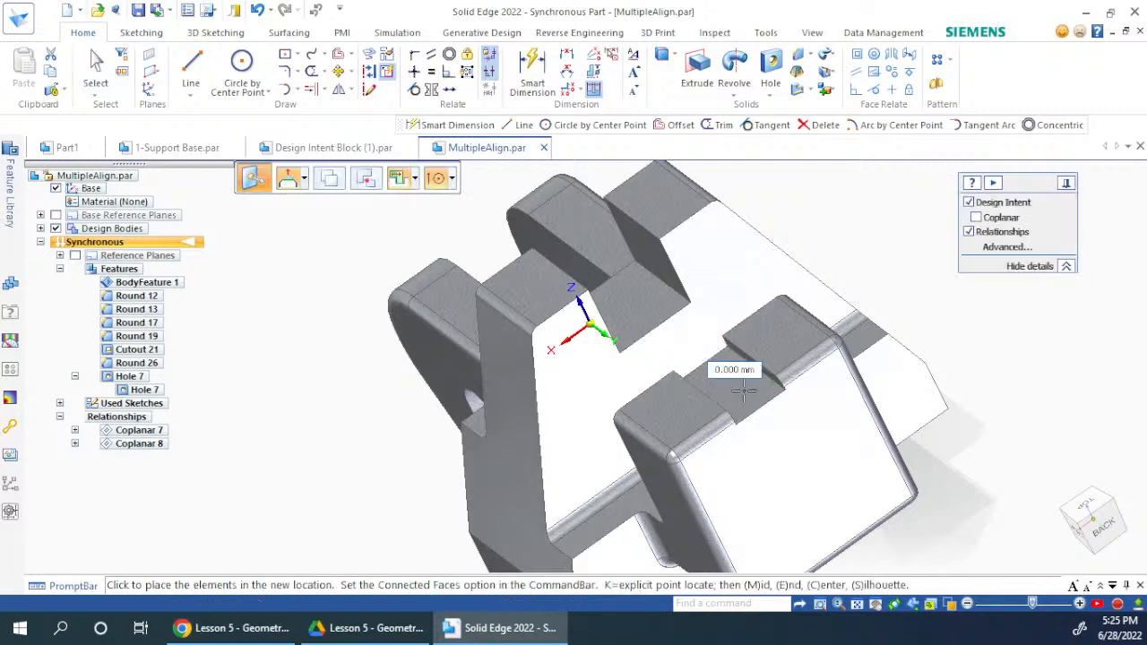
pyautogui.click(769, 429)
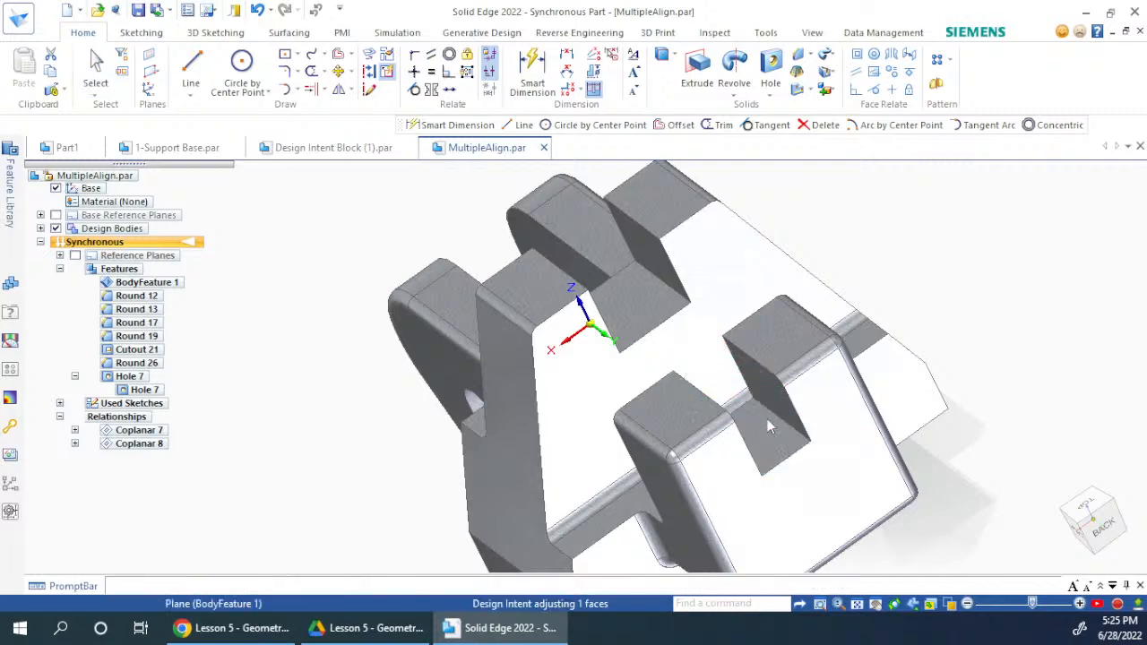
pyautogui.click(1001, 385)
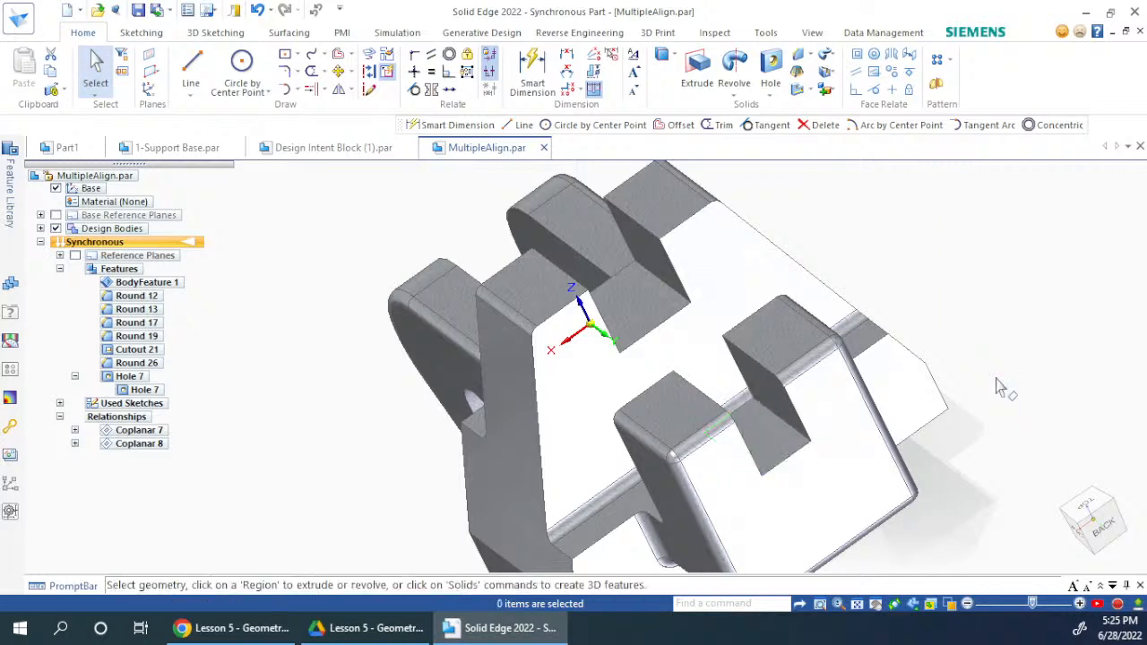
# Make the end prongs' slot floor coplanar with the middle blocks' slot floor as a persistent relationship, and check it among the part's relationships.
pyautogui.click(778, 453)
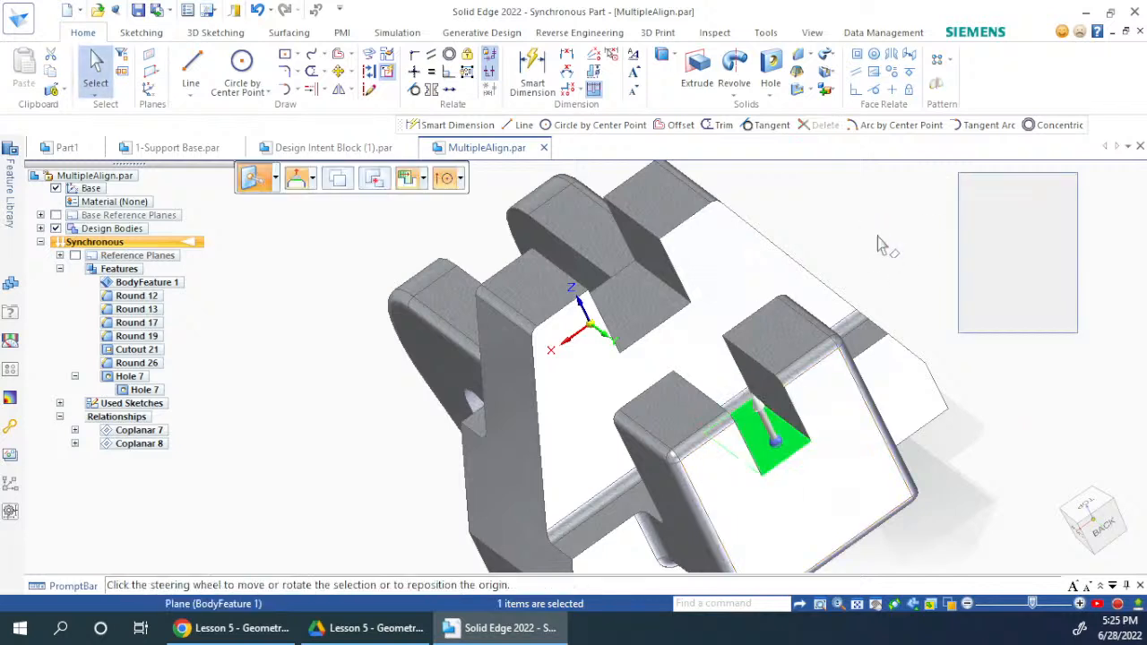
pyautogui.click(856, 54)
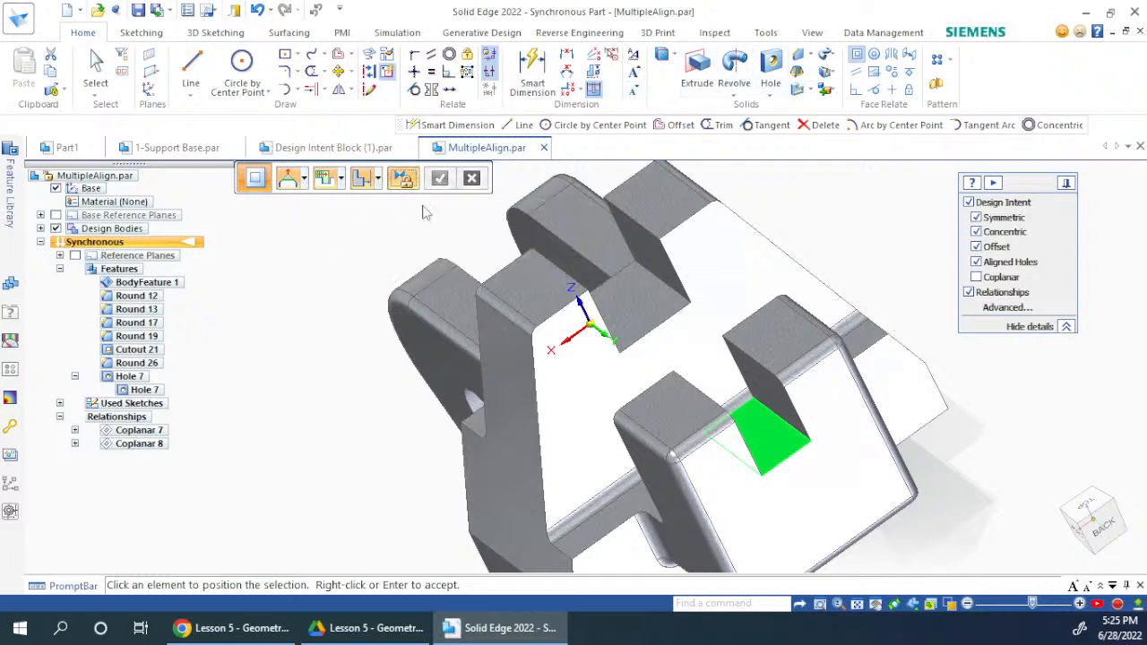
pyautogui.click(648, 309)
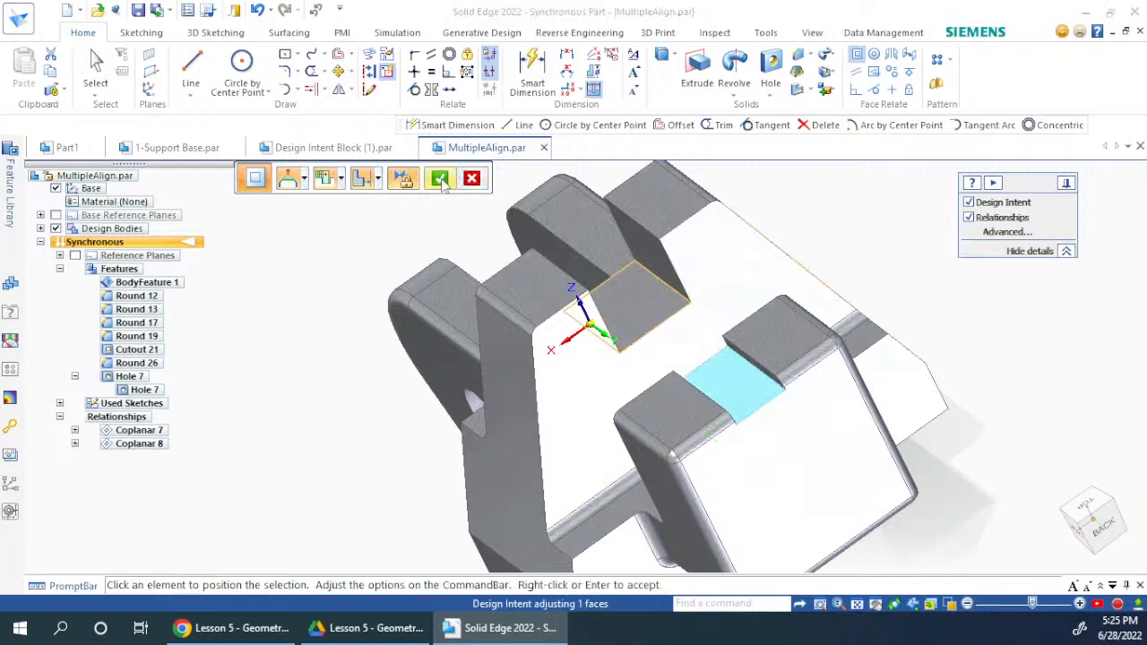
pyautogui.click(440, 178)
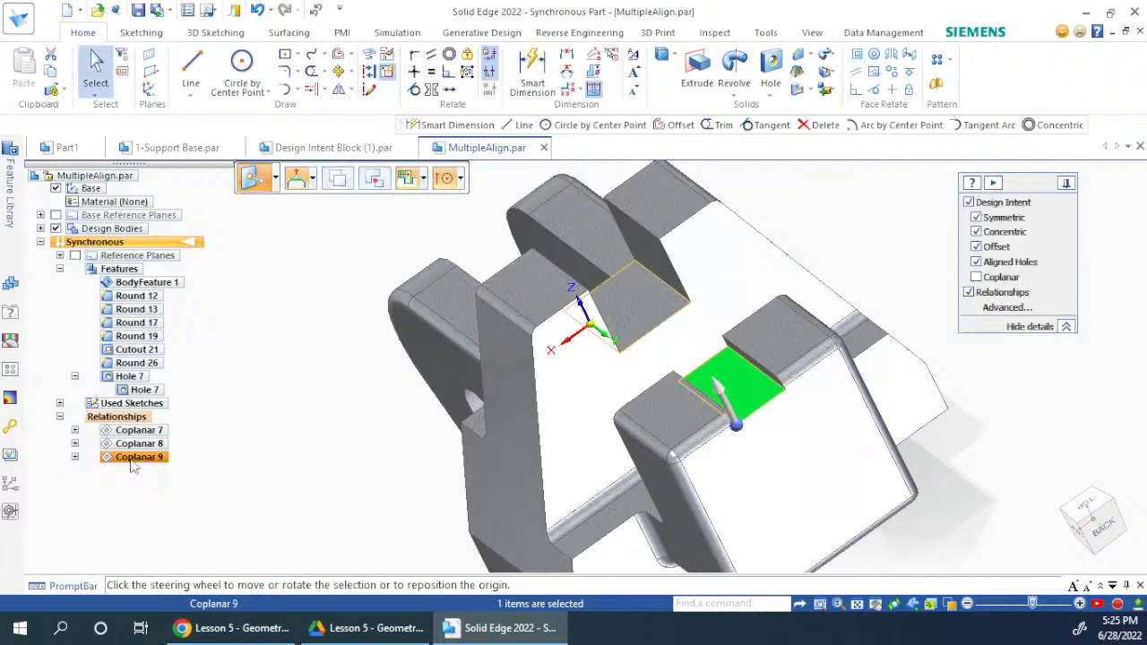
pyautogui.click(290, 430)
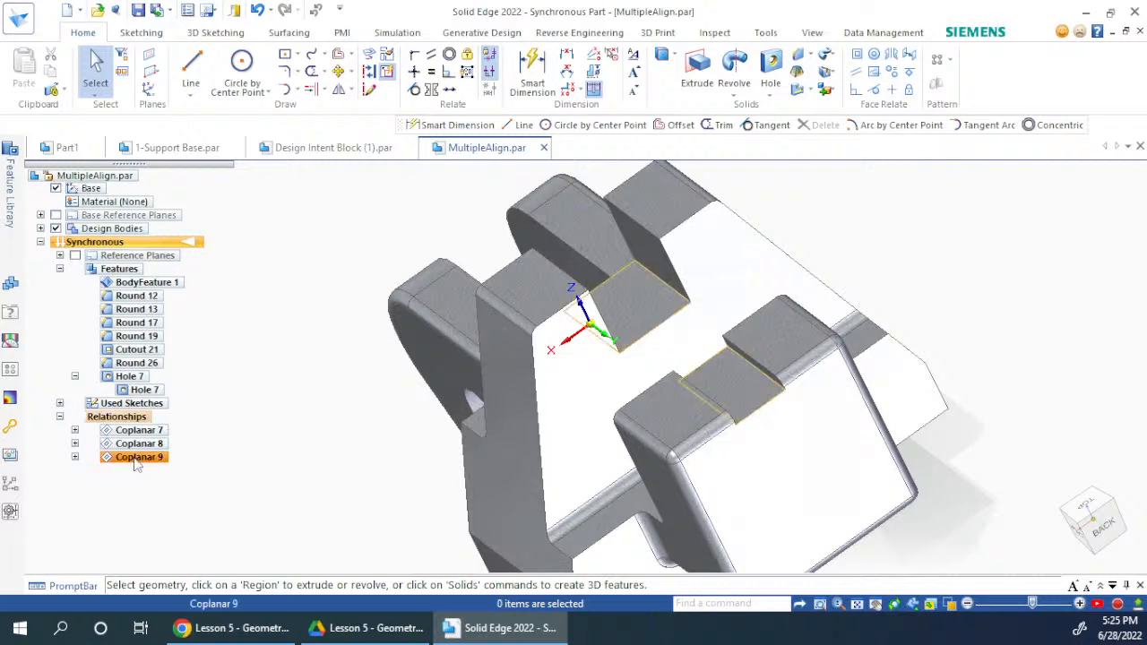
# Lower the slot floor between the middle blocks by a few millimetres, with the end prongs' slot floor following.
pyautogui.click(657, 300)
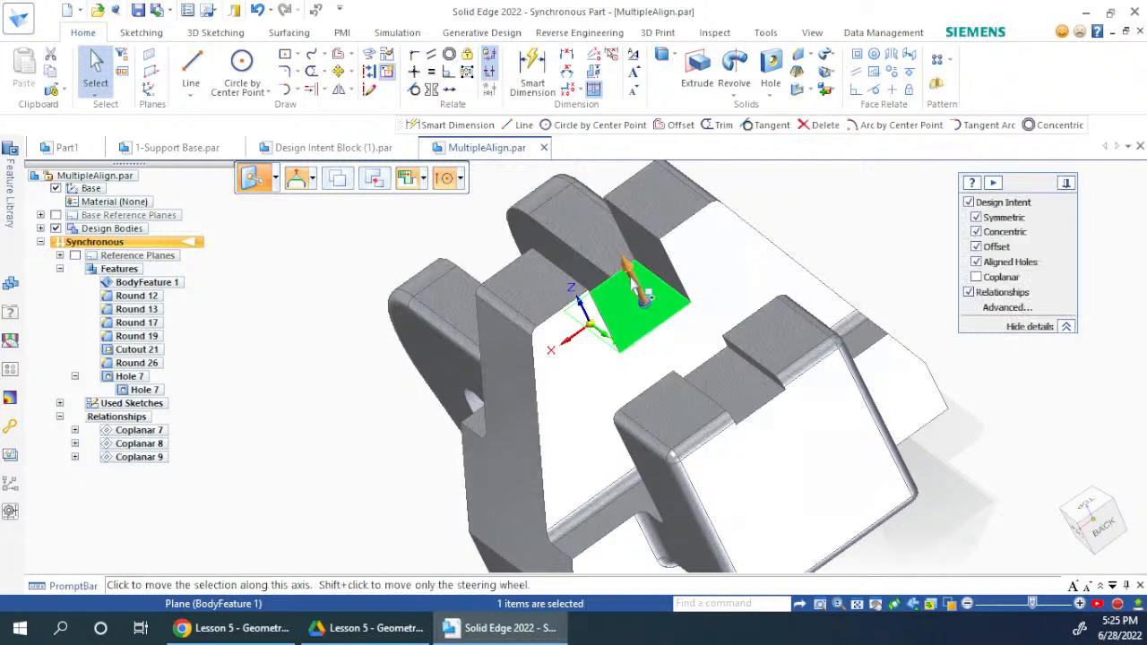
pyautogui.click(637, 285)
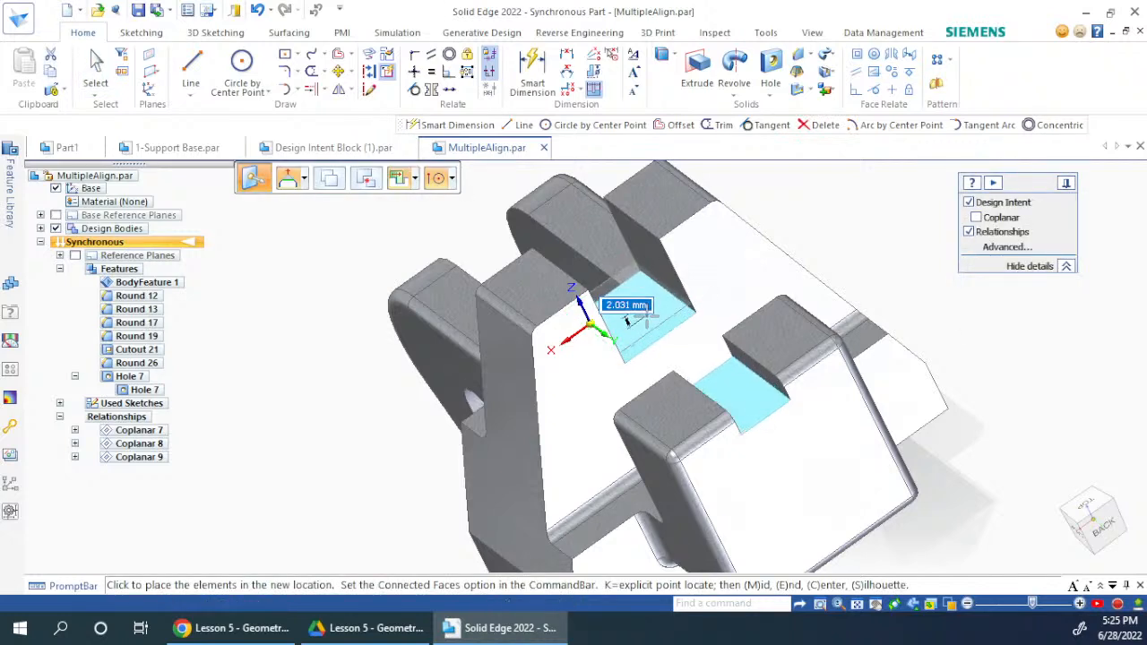
pyautogui.click(638, 321)
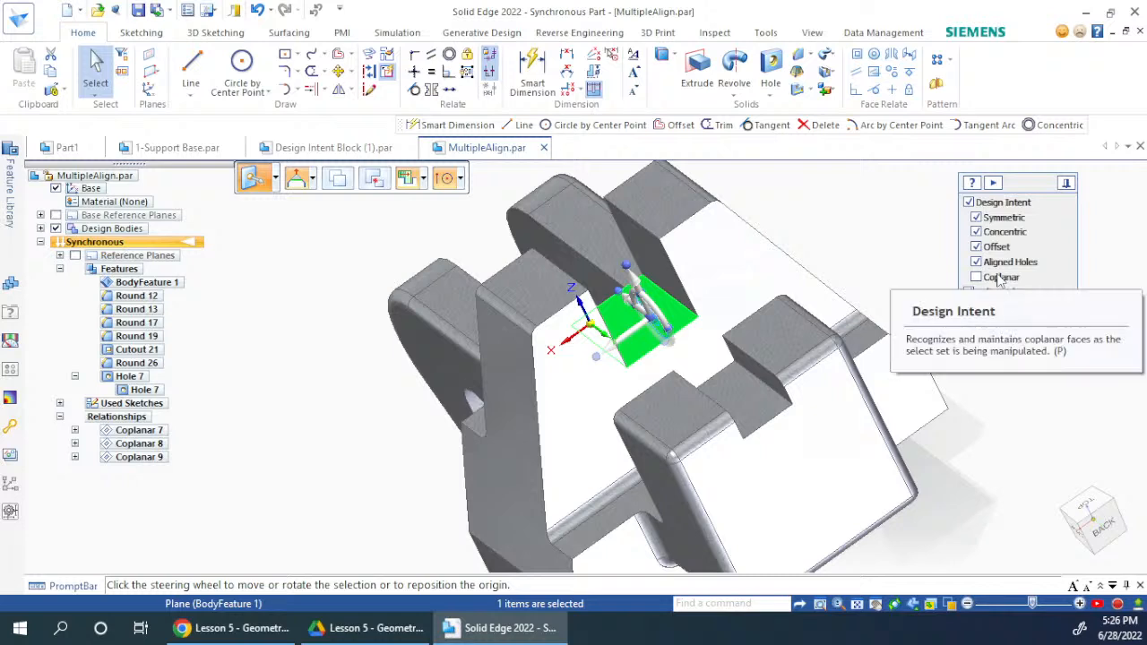
pyautogui.click(865, 237)
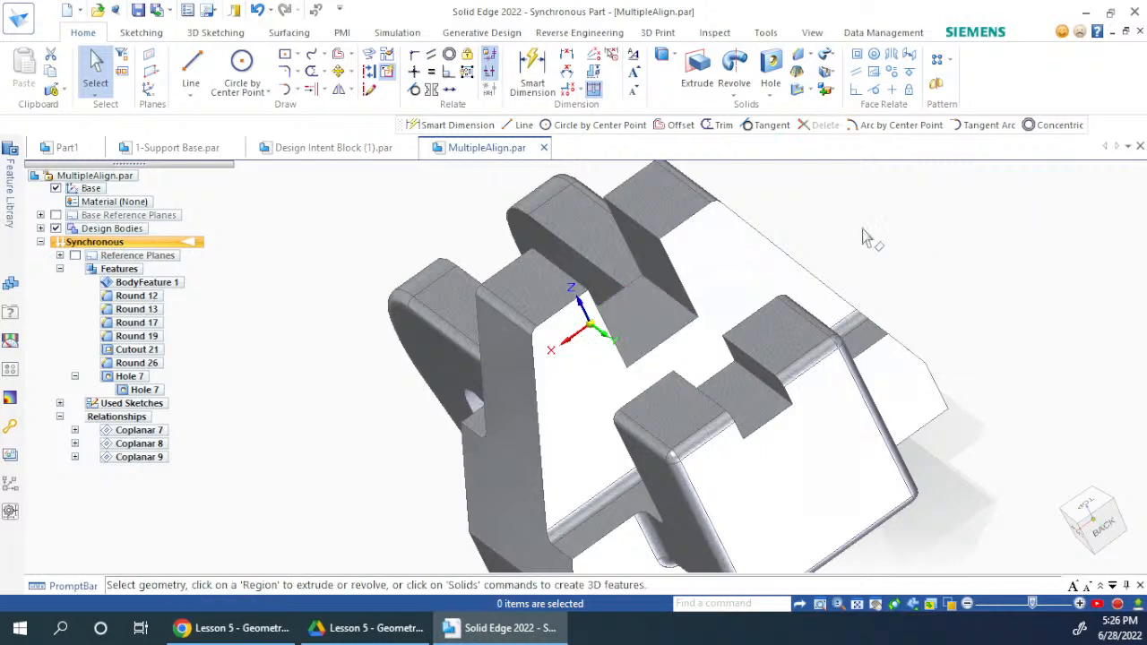
# Try tilting the slot floor between the end prongs by about 12 degrees around its outer edge.
pyautogui.click(740, 408)
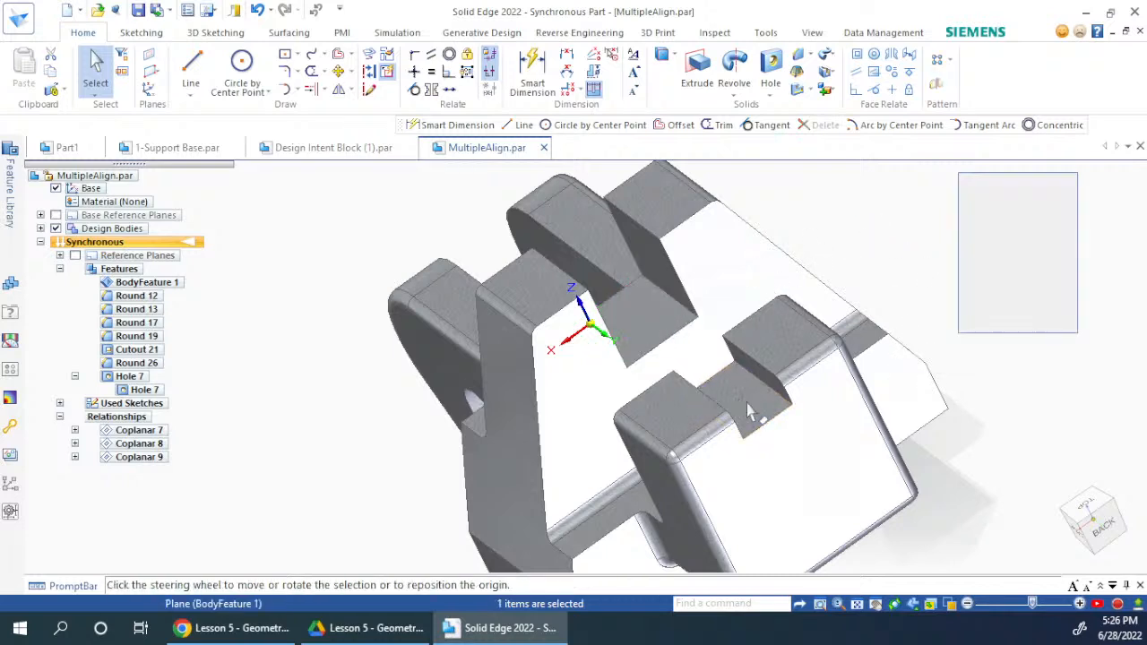
pyautogui.moveTo(775, 427)
pyautogui.mouseDown()
pyautogui.moveTo(769, 417)
pyautogui.moveTo(793, 437)
pyautogui.mouseUp()
pyautogui.click(777, 417)
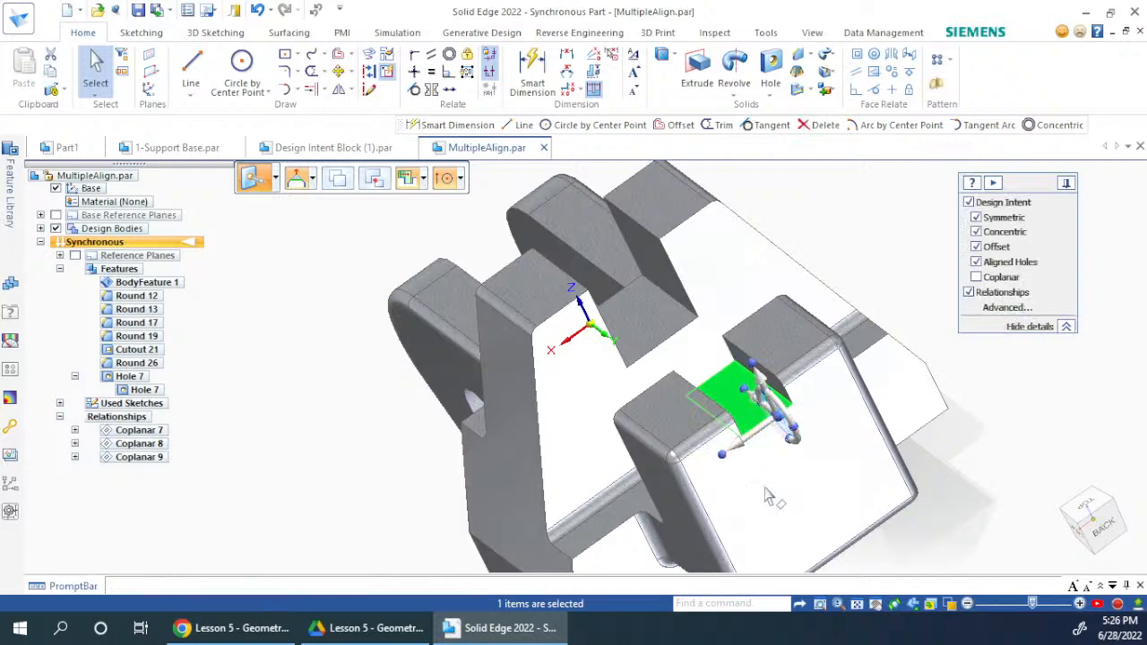
pyautogui.moveTo(776, 480); pyautogui.dragTo(835, 427, button='middle')
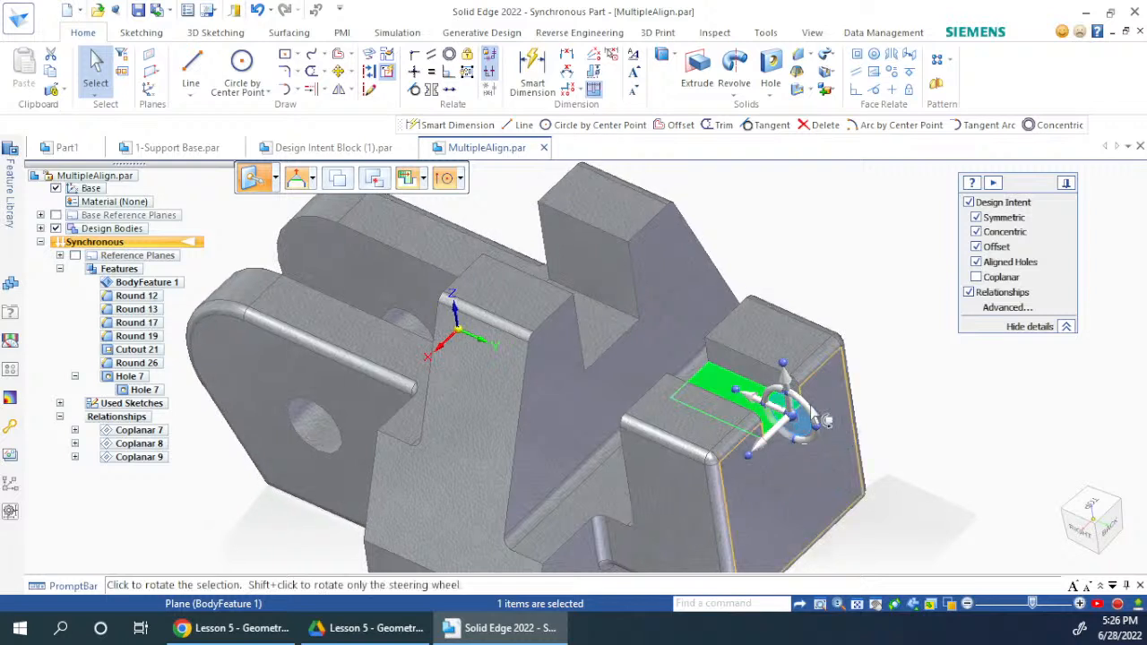
pyautogui.click(800, 419)
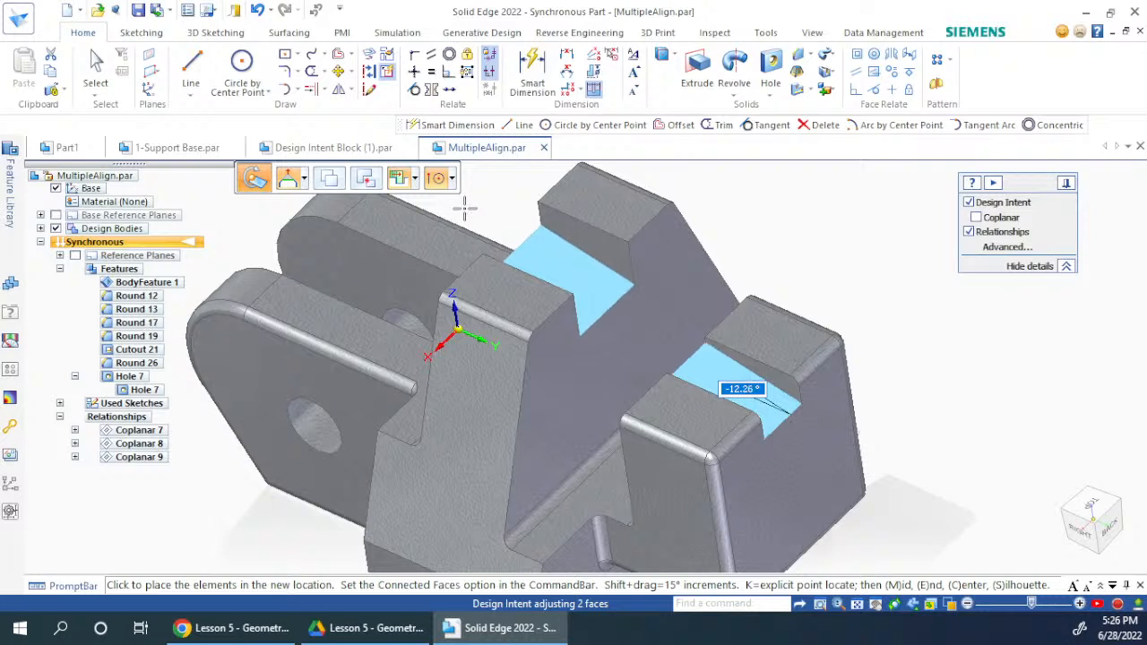
pyautogui.click(463, 208)
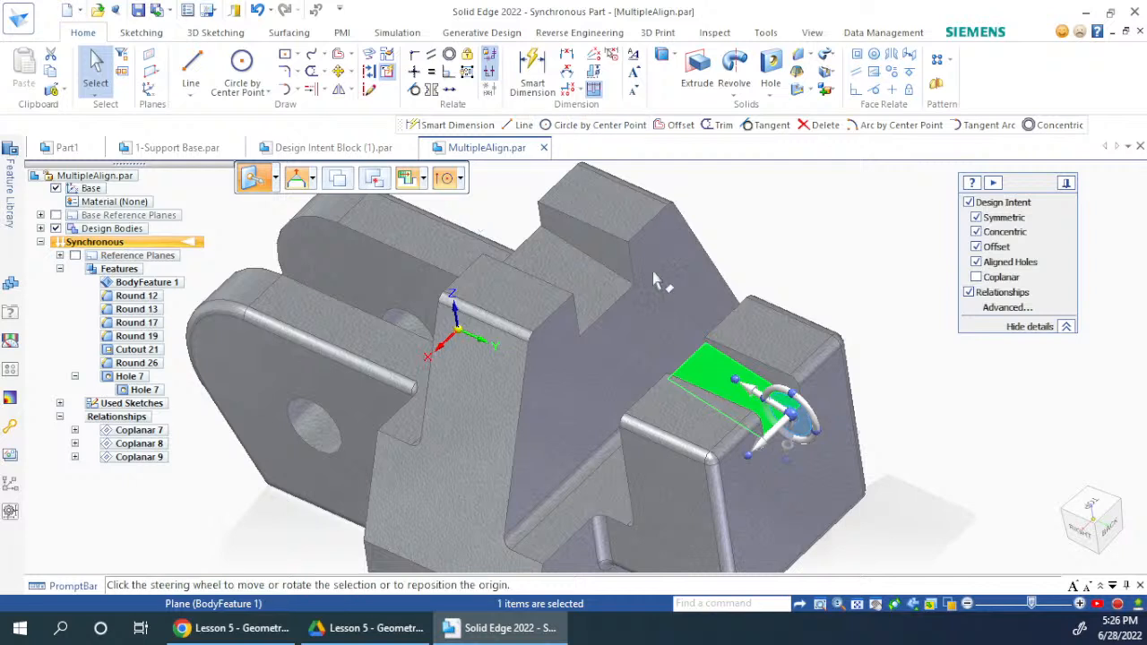
pyautogui.click(785, 293)
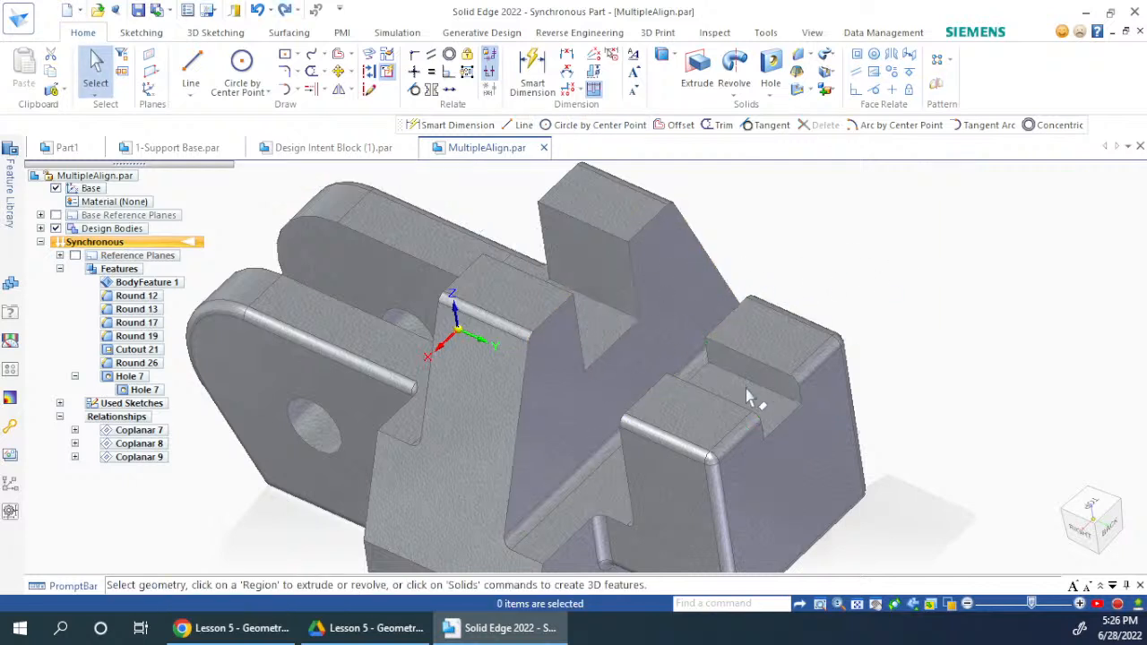
# Tilt the end prongs' slot floor around its outer edge by an entered negative angle, together with the coplanar middle slot floor.
pyautogui.click(755, 414)
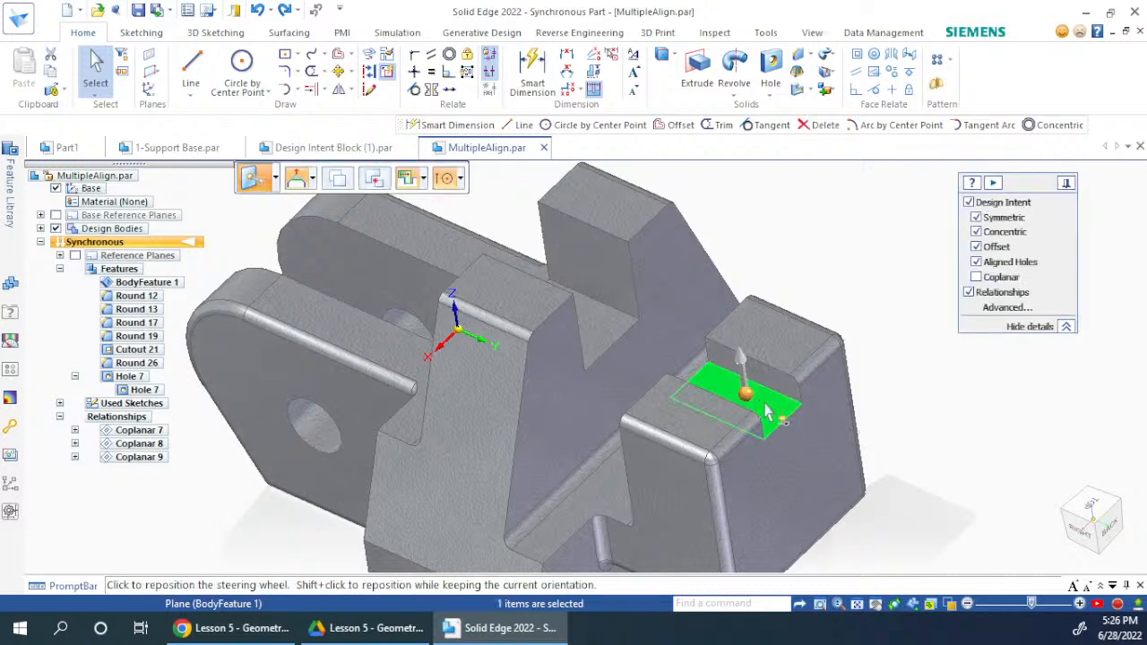
pyautogui.click(758, 415)
pyautogui.click(782, 426)
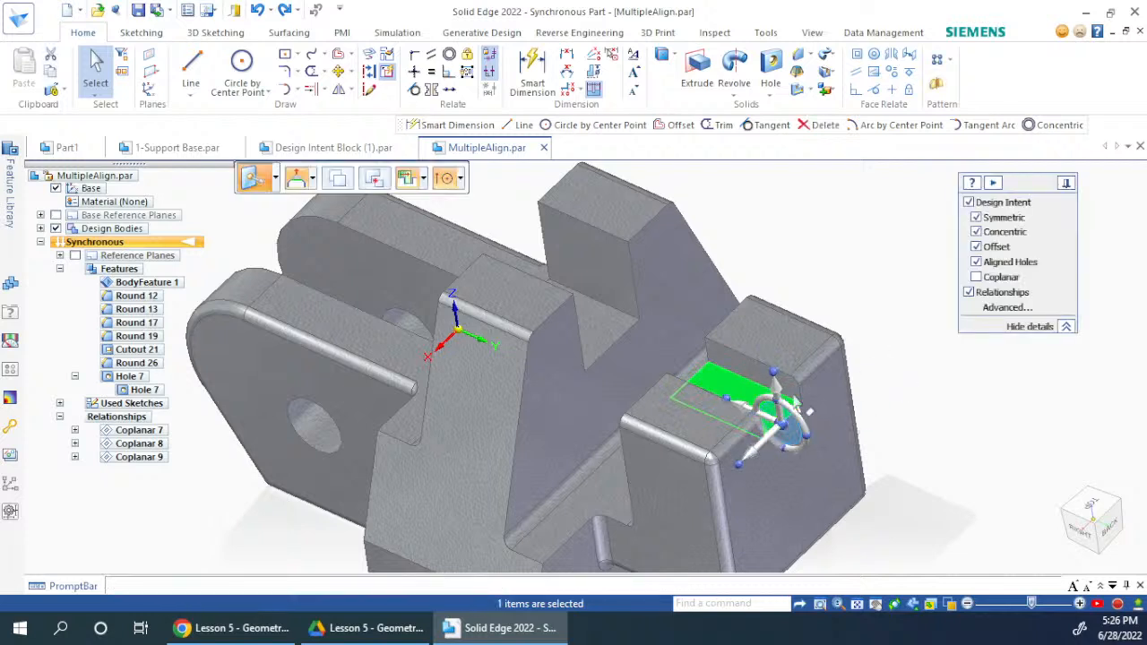
pyautogui.click(790, 410)
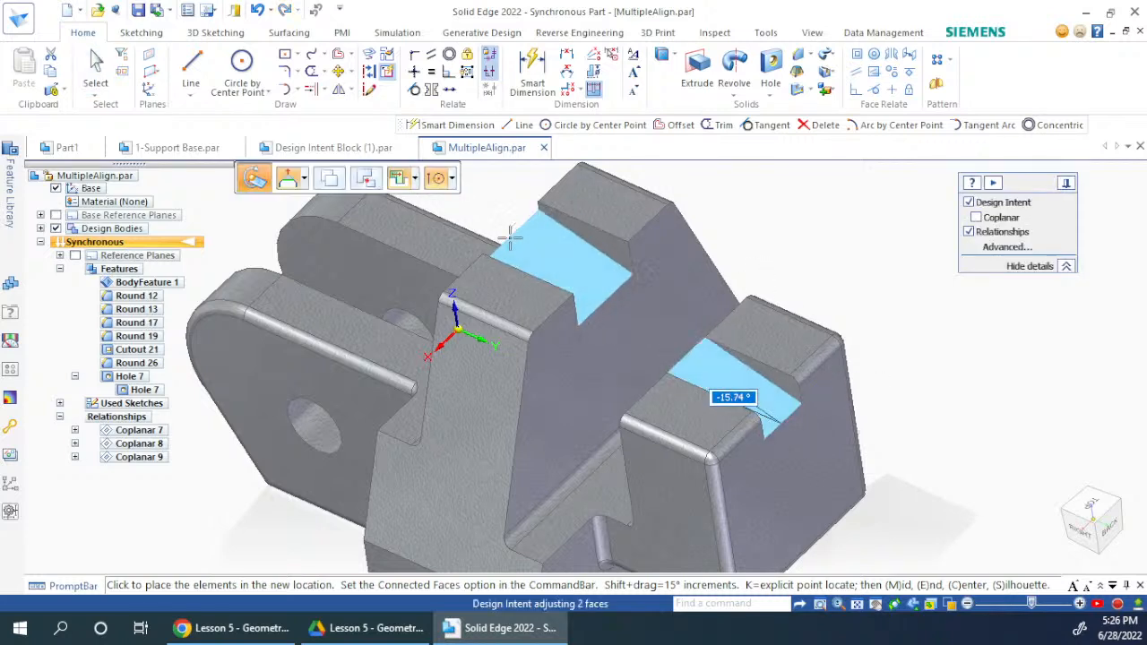
pyautogui.write('-1')
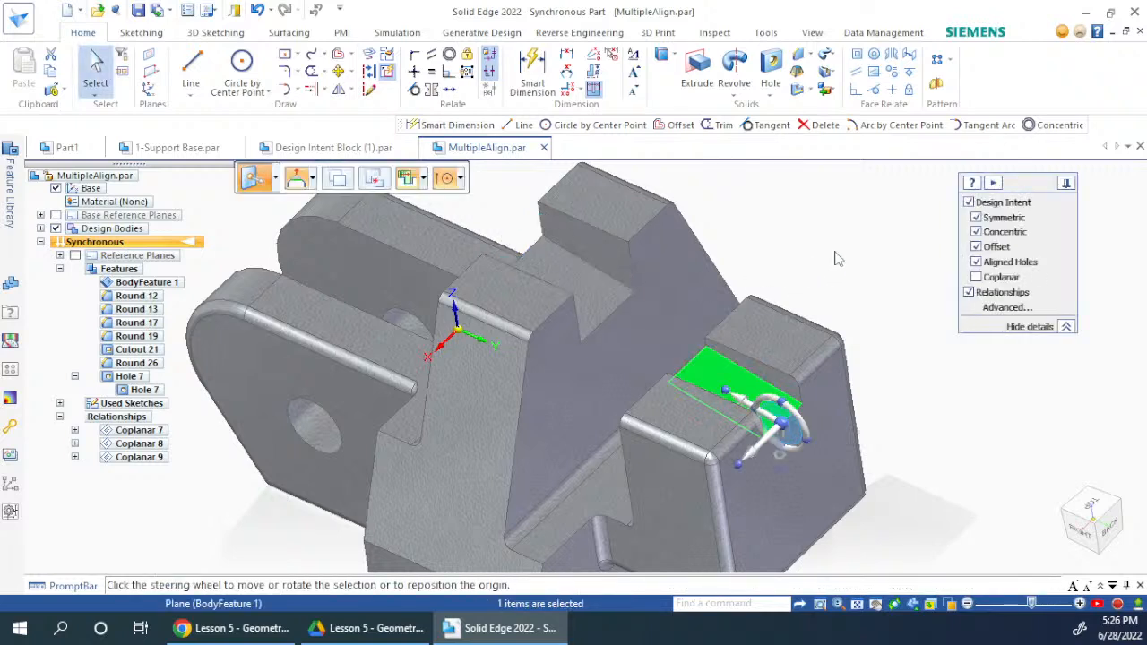
pyautogui.click(829, 296)
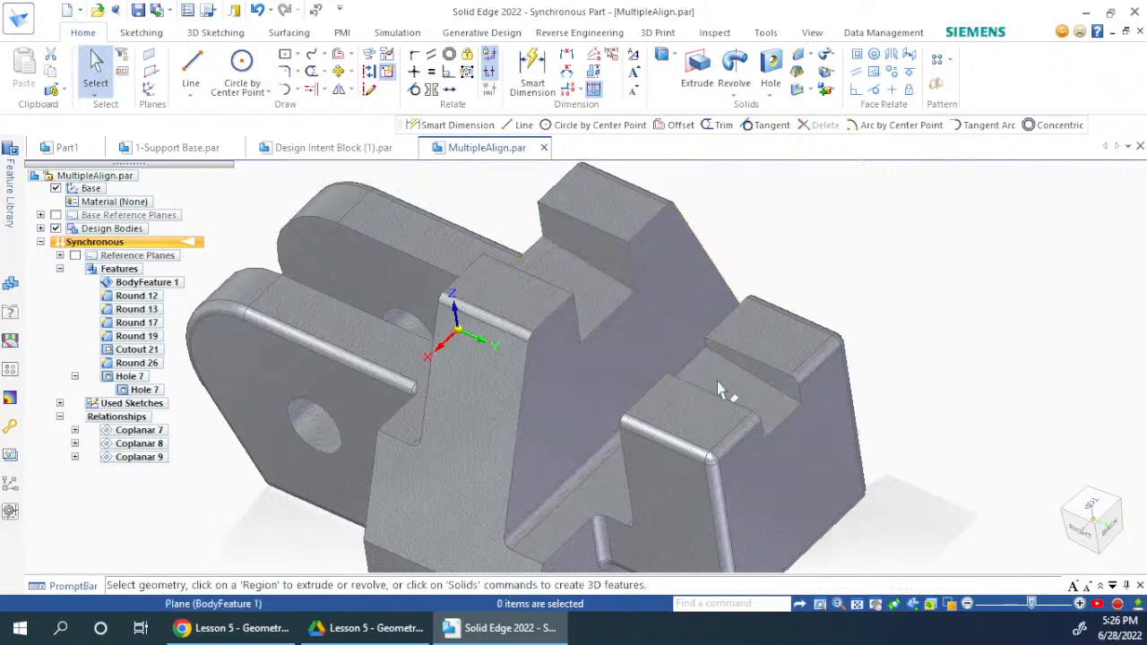
# Inspect the tilted slot floors and the Relationships option in the Design Intent settings.
pyautogui.click(604, 295)
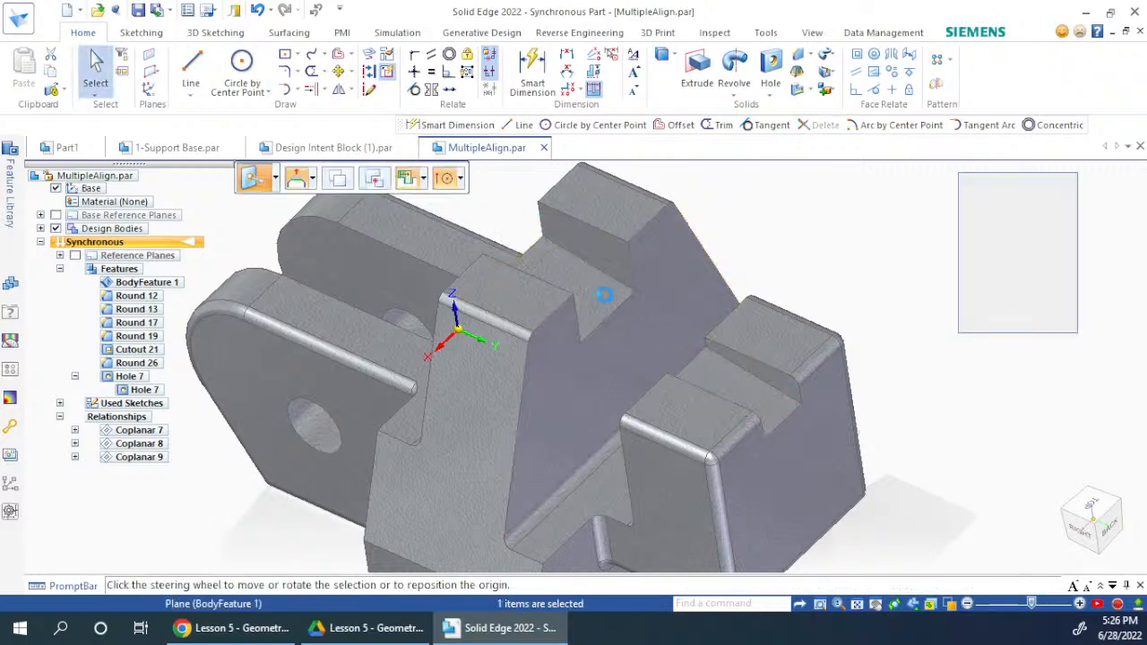
pyautogui.click(843, 240)
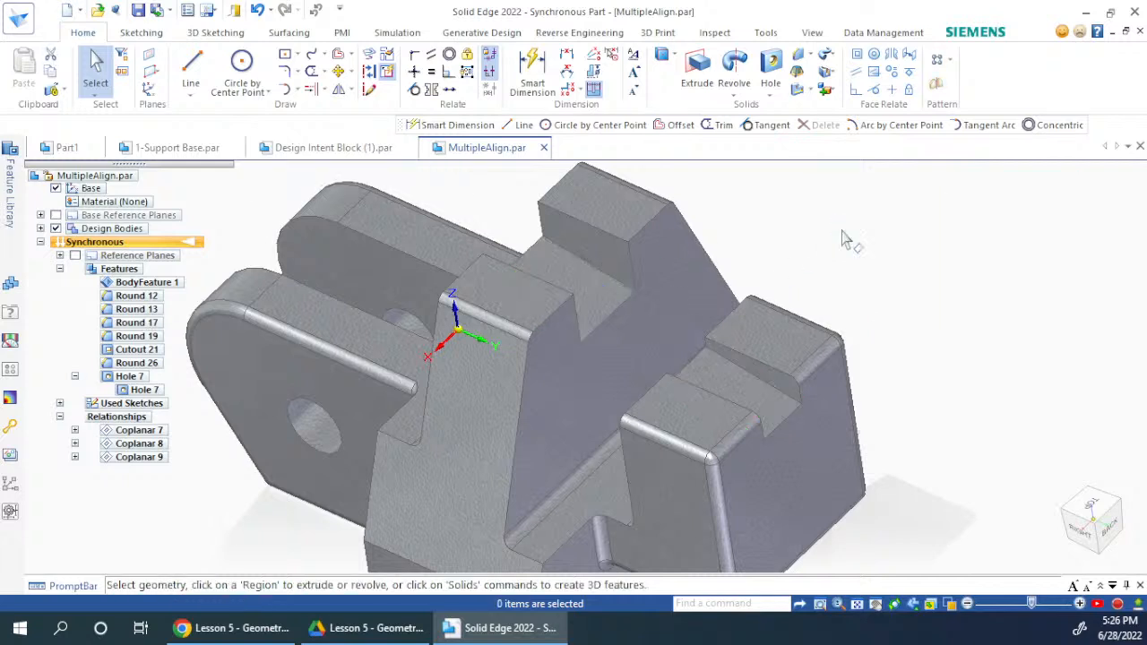
pyautogui.click(717, 385)
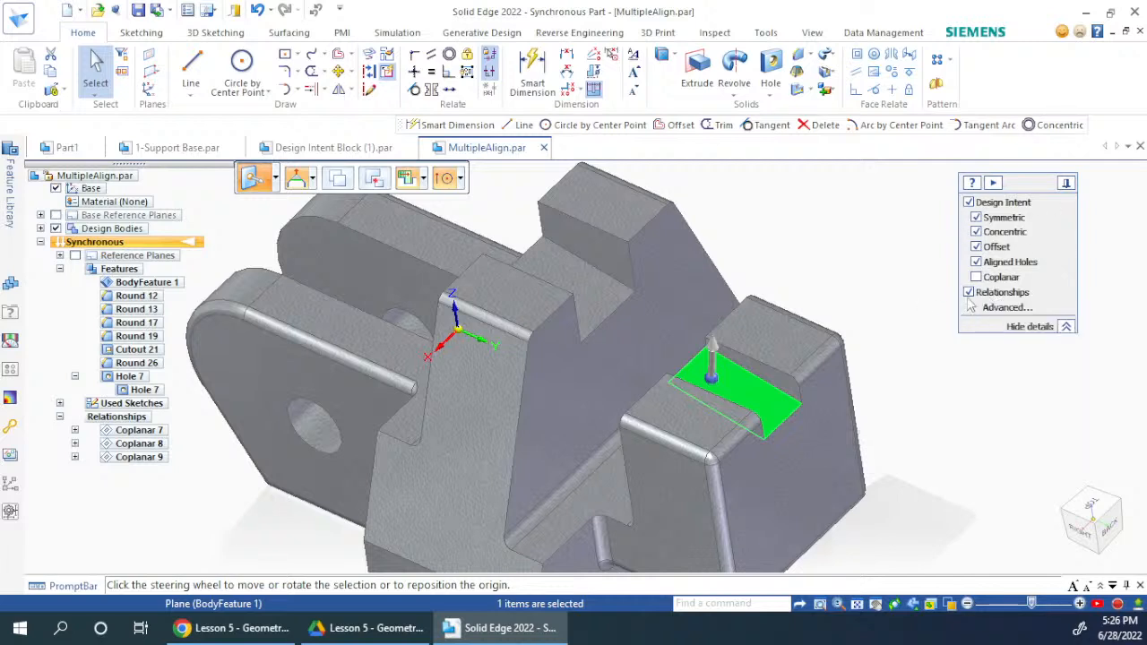
pyautogui.click(885, 283)
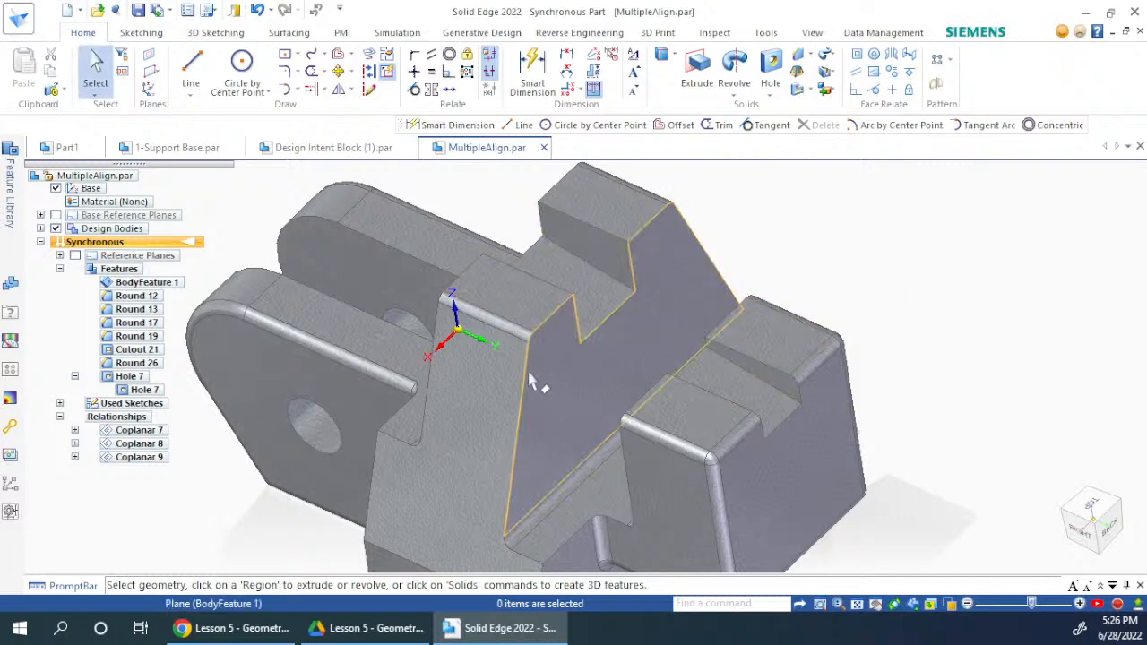
# Try rotating one middle block's top face around its outer edge while its coplanar relationship to the other block is active.
pyautogui.click(495, 303)
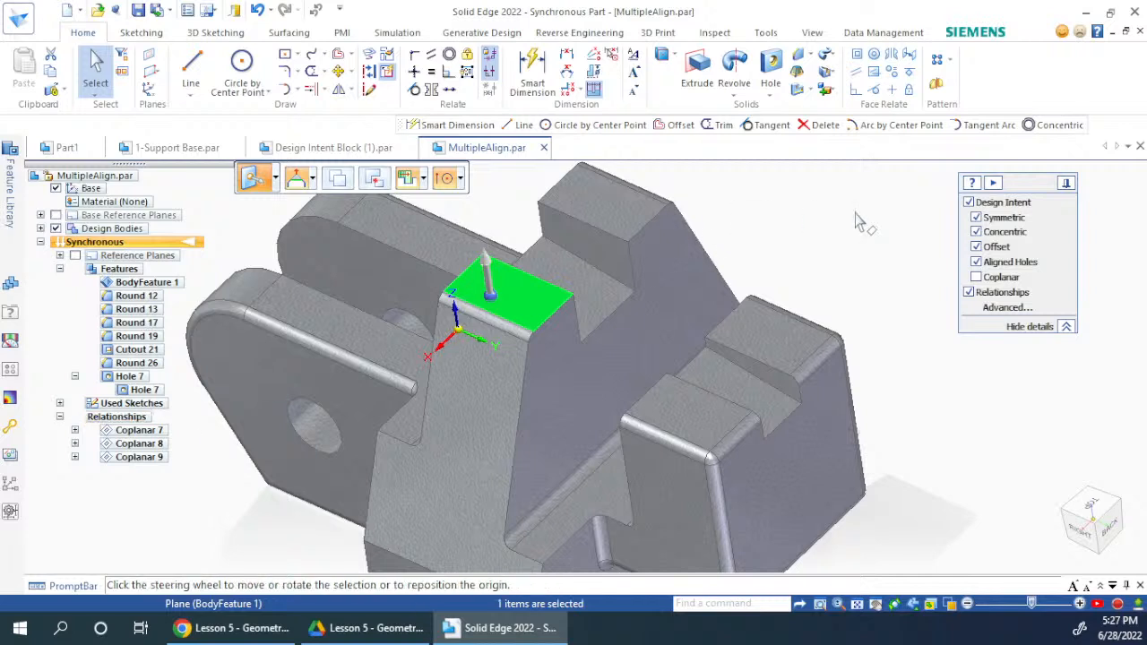
pyautogui.click(490, 298)
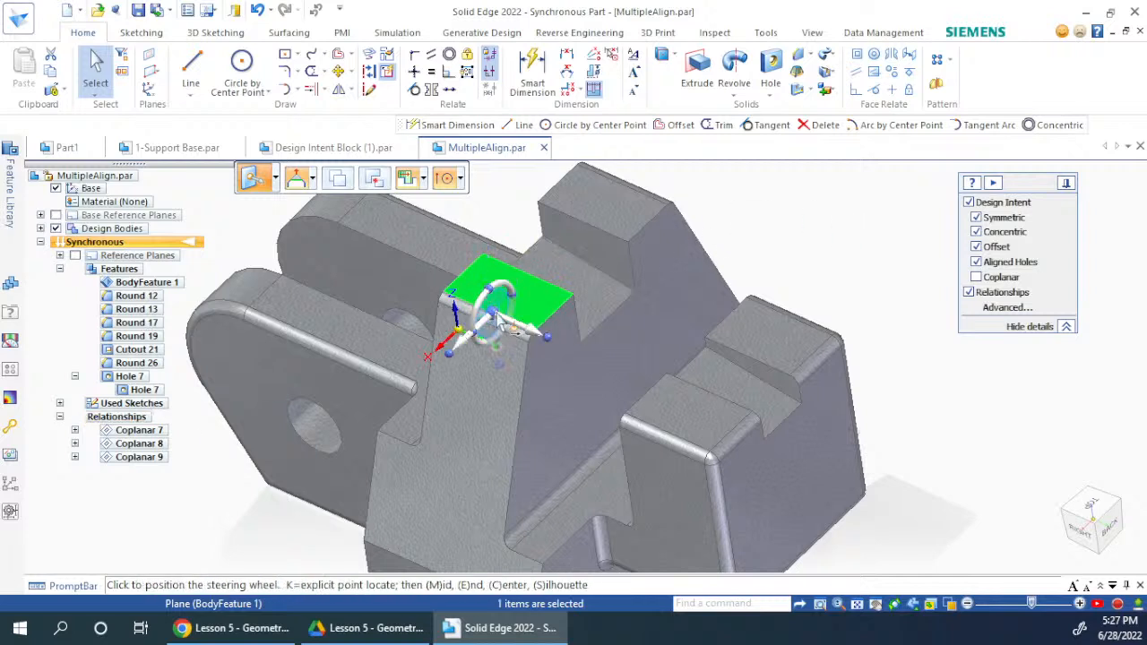
pyautogui.click(500, 330)
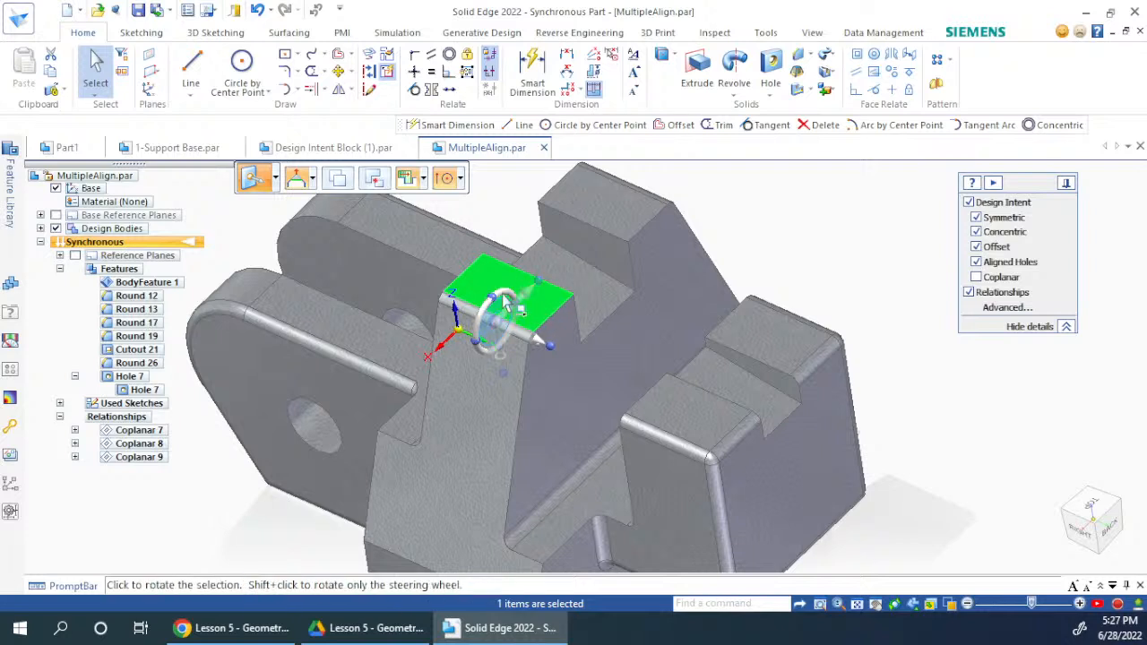
pyautogui.click(513, 311)
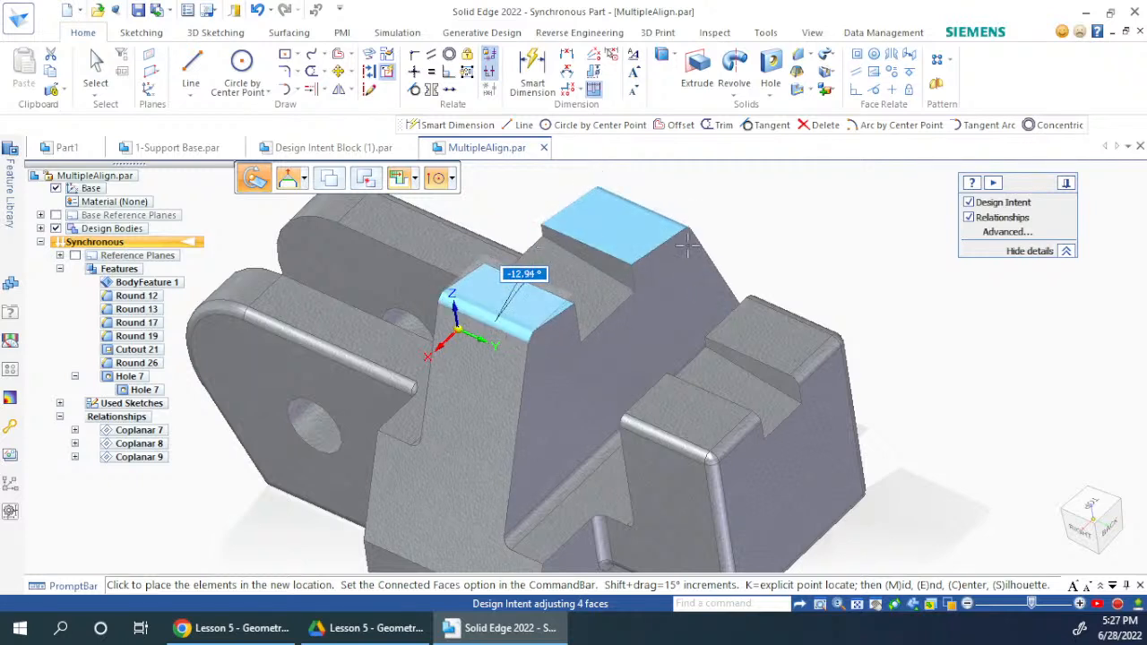
pyautogui.press('Escape')
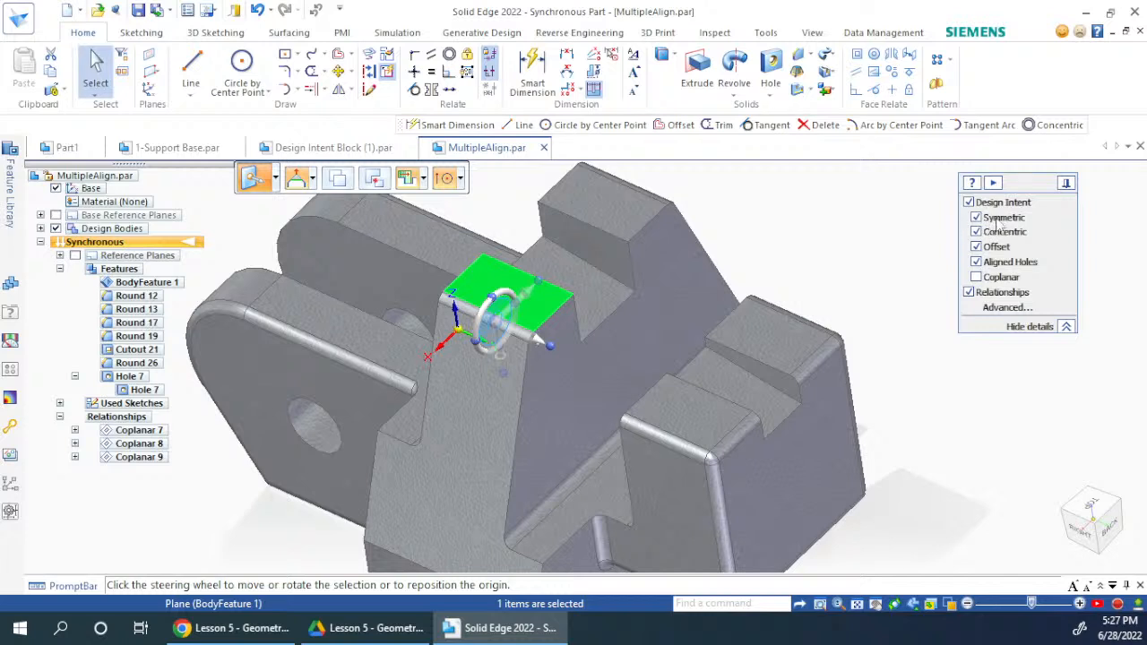
pyautogui.click(515, 304)
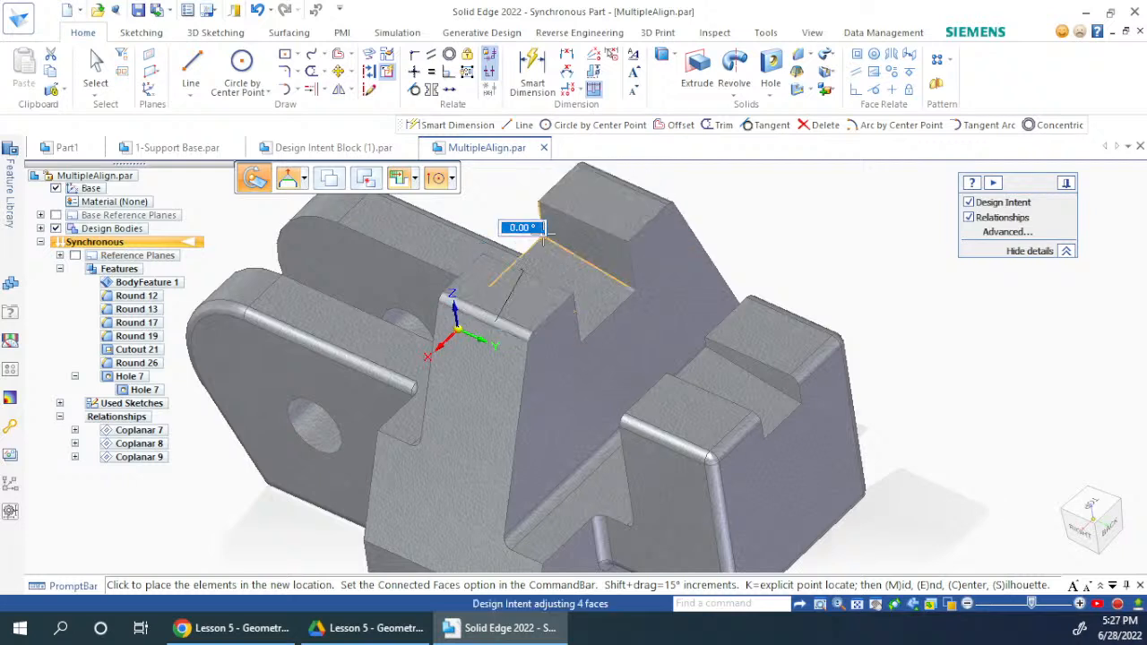
pyautogui.press('Escape')
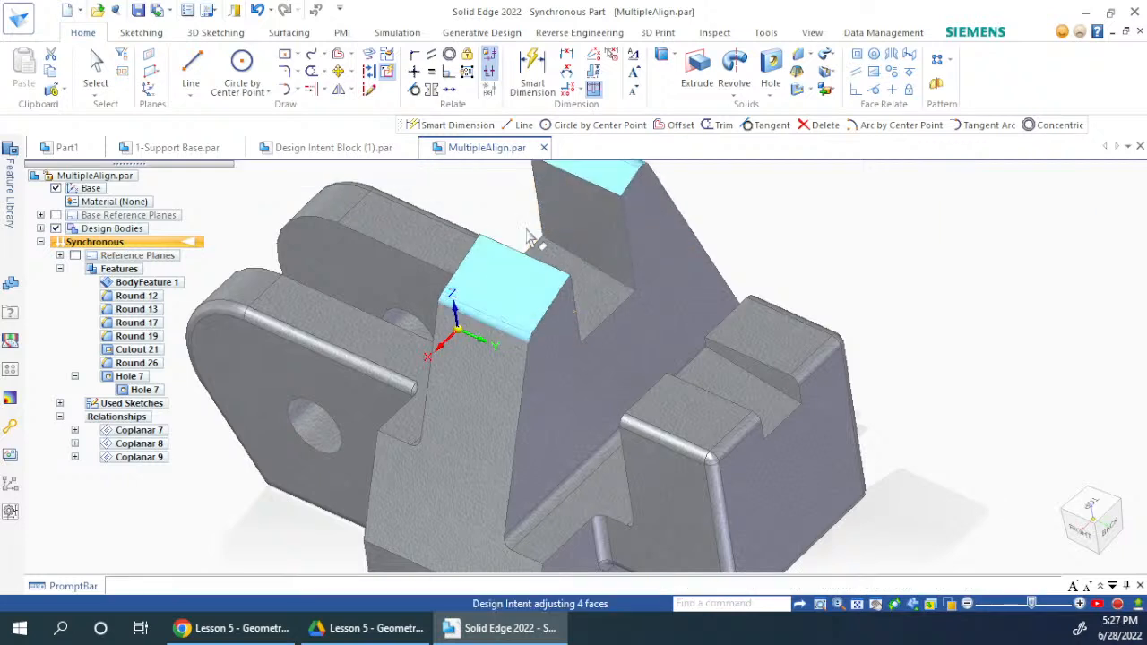
pyautogui.click(740, 217)
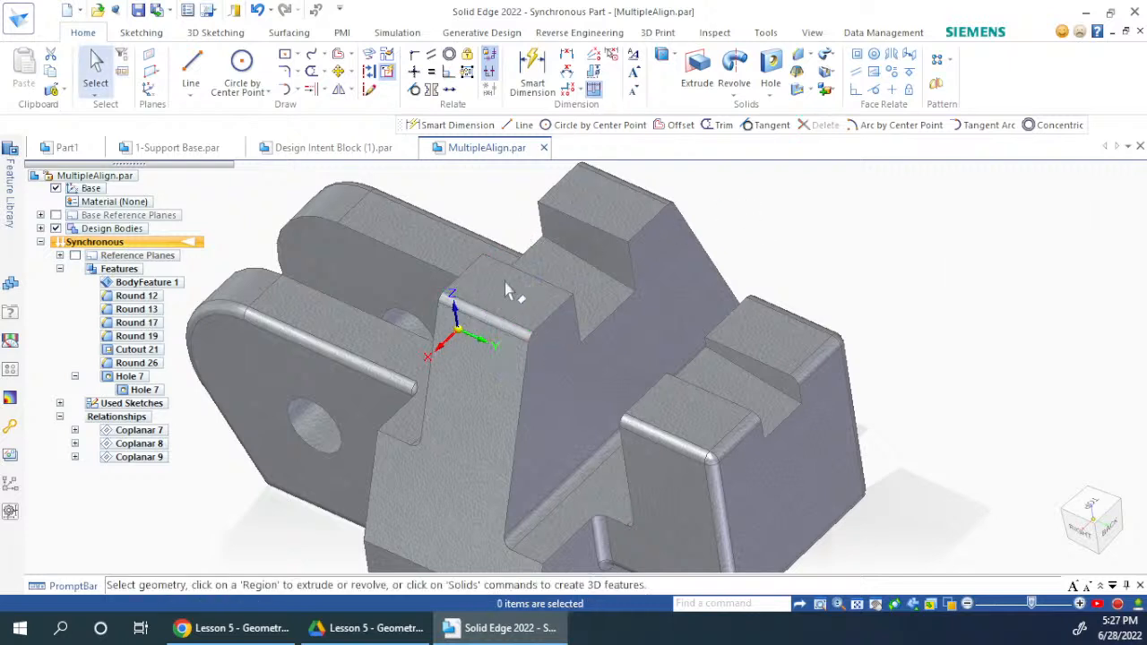
# Delete the Coplanar 7 relationship between the top faces of the two middle blocks.
pyautogui.click(143, 431)
pyautogui.rightClick(144, 431)
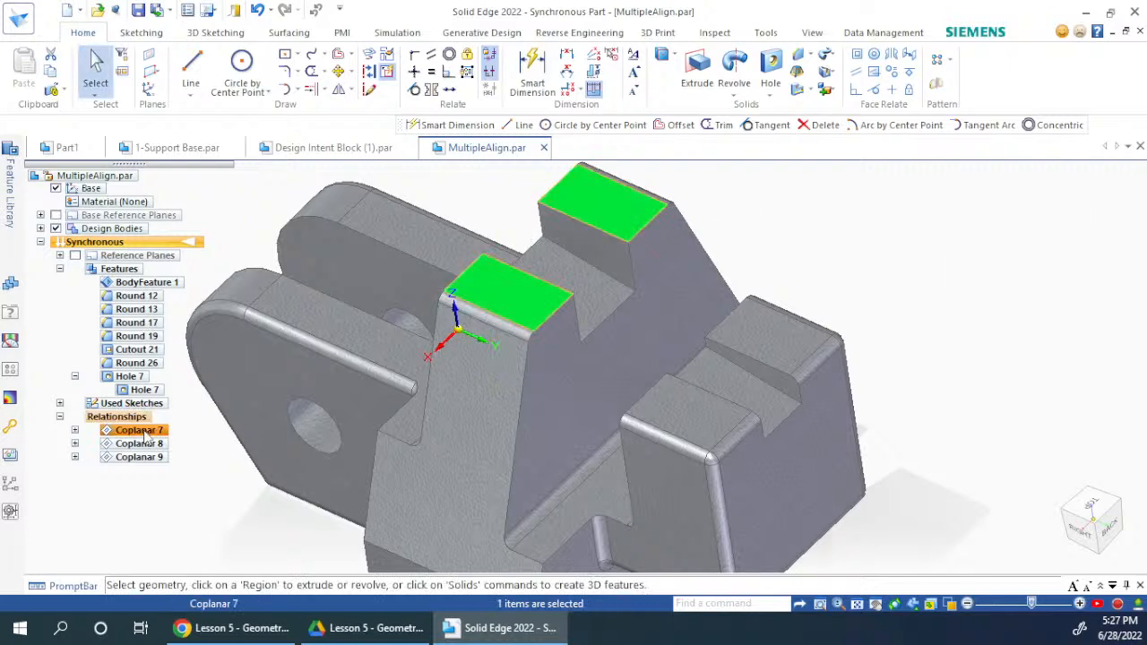
pyautogui.click(184, 559)
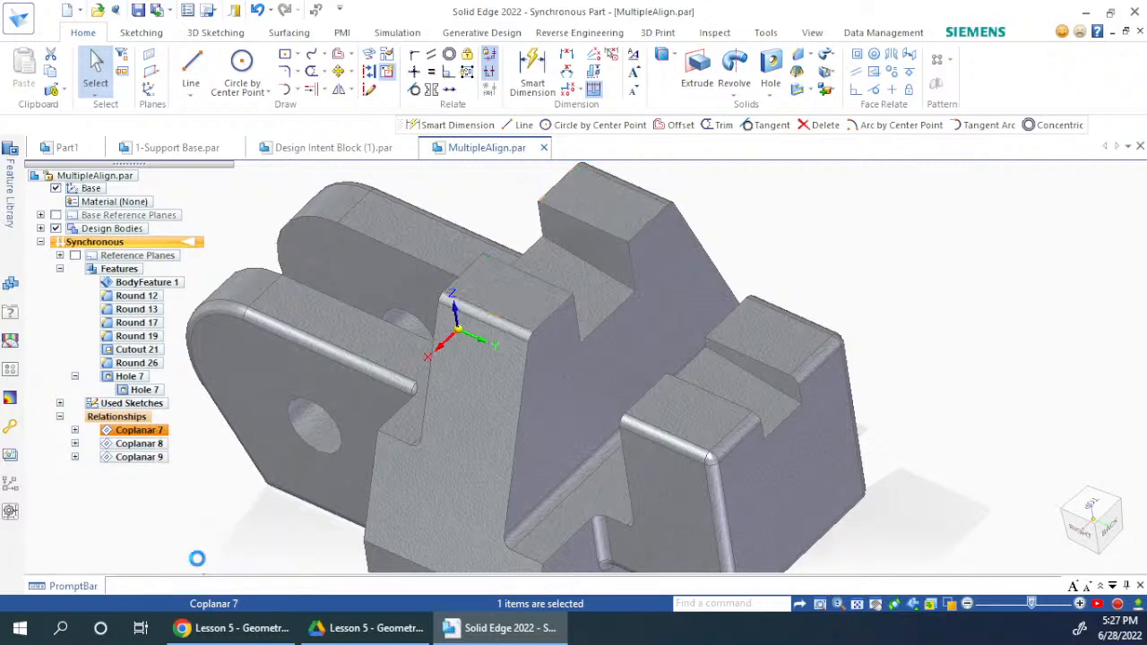
# Tilt the same middle block's top face upward around its outer edge, keeping the Symmetric design intent on for the opposite block.
pyautogui.click(525, 301)
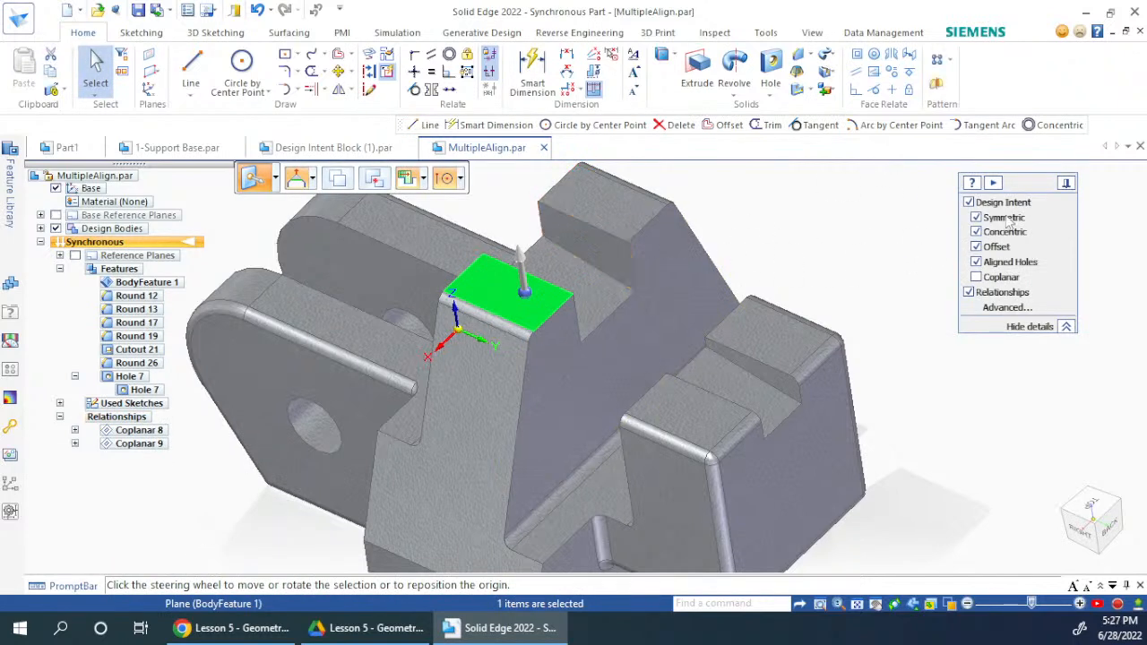
pyautogui.click(526, 302)
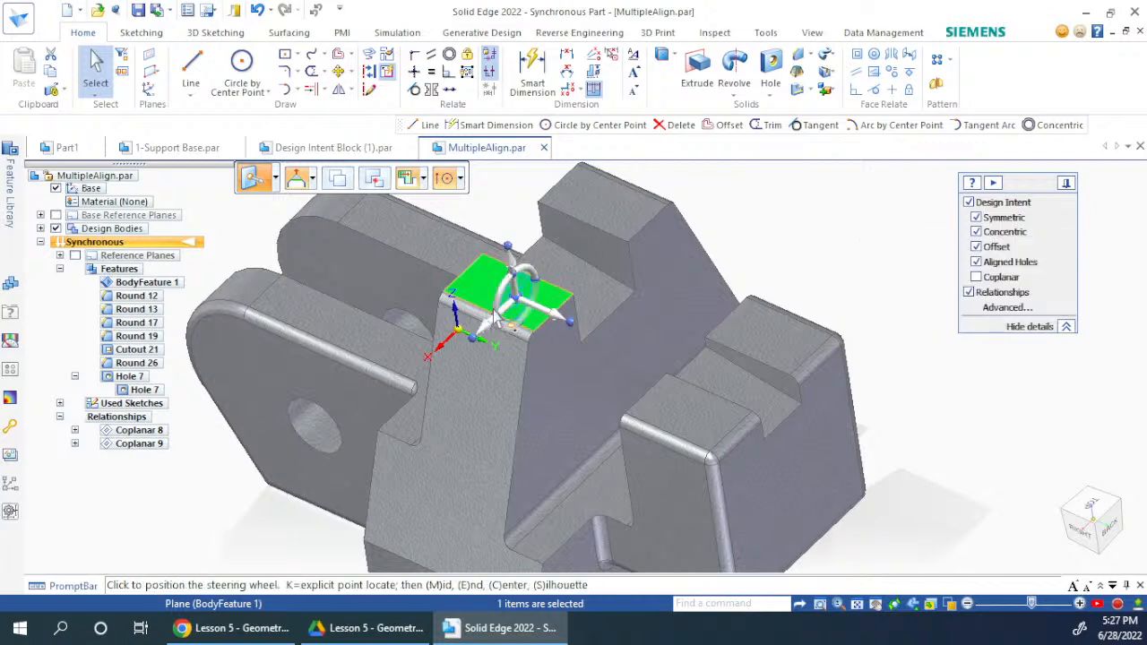
pyautogui.click(487, 316)
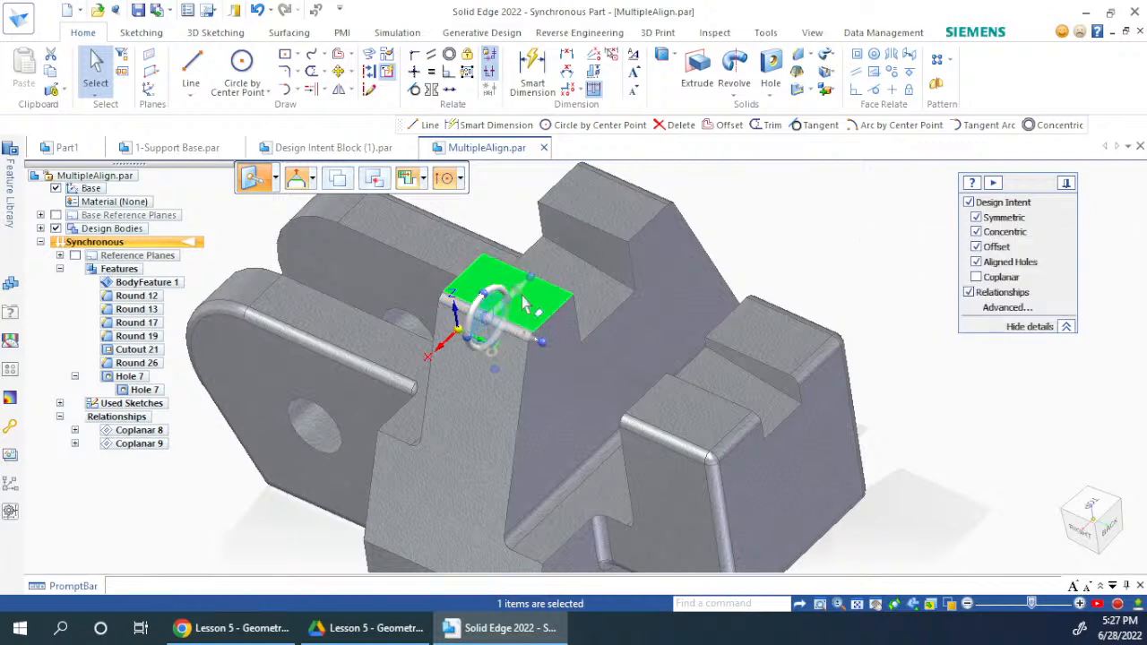
pyautogui.click(507, 296)
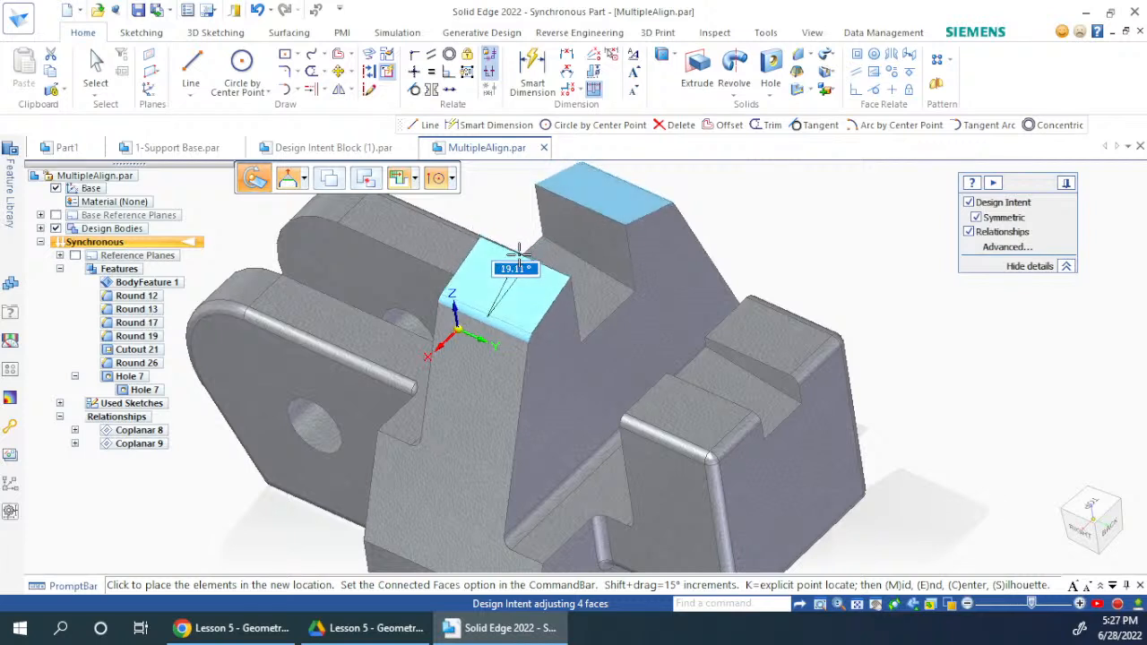
pyautogui.click(522, 261)
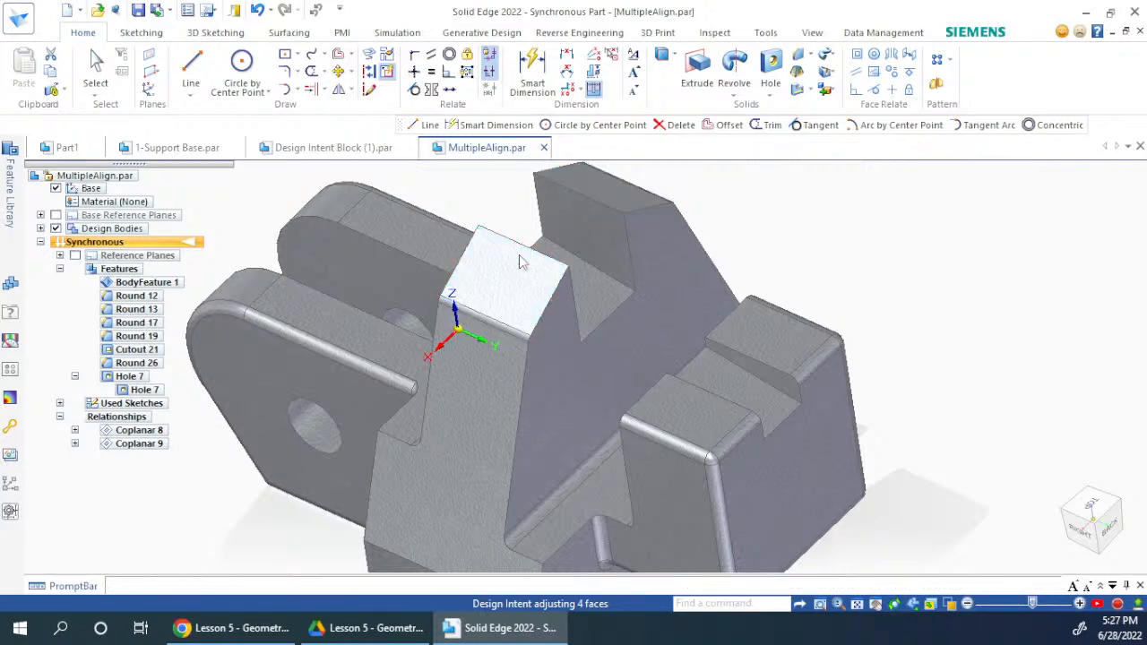
pyautogui.click(822, 227)
# Make the lug hole concentric with the rounded end face of the lug arm, keeping the relationship persistent.
pyautogui.moveTo(868, 290); pyautogui.dragTo(985, 372, button='middle')
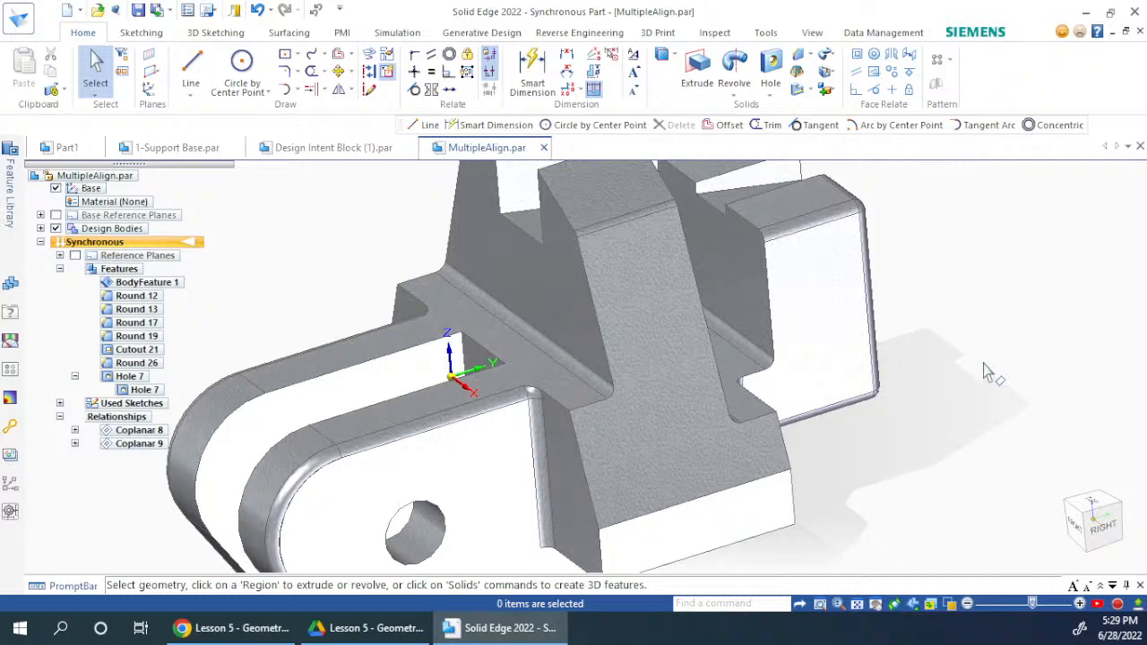
pyautogui.moveTo(519, 384); pyautogui.dragTo(474, 384, button='middle')
pyautogui.scroll(-2, 870, 336)
pyautogui.scroll(3, 533, 484)
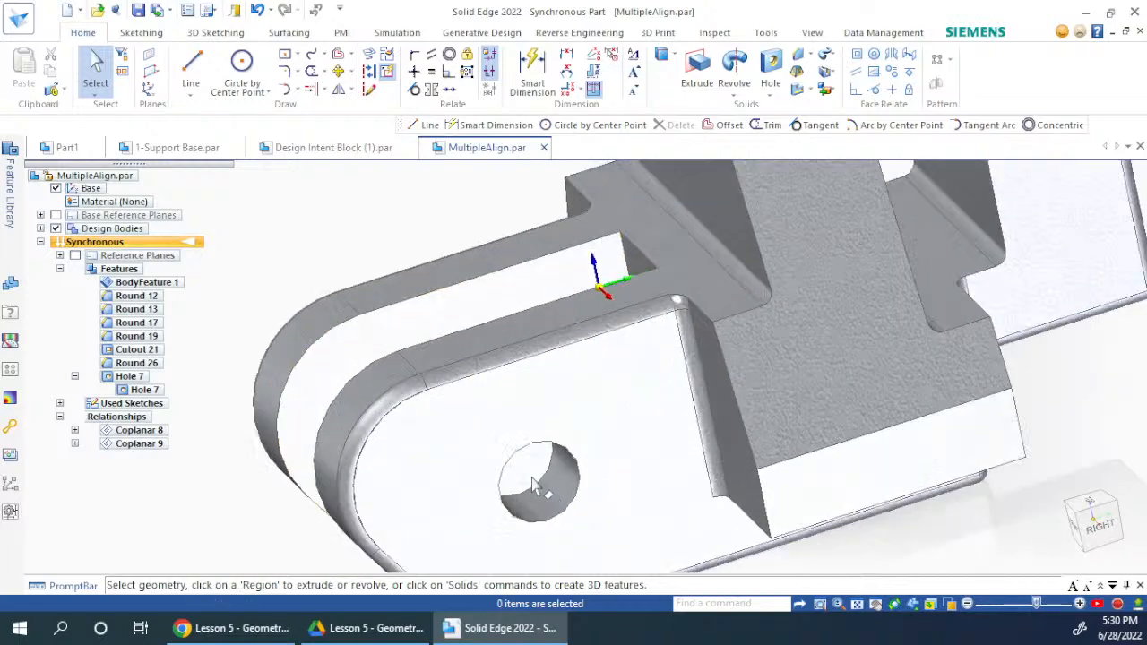
pyautogui.scroll(1, 533, 484)
pyautogui.click(536, 487)
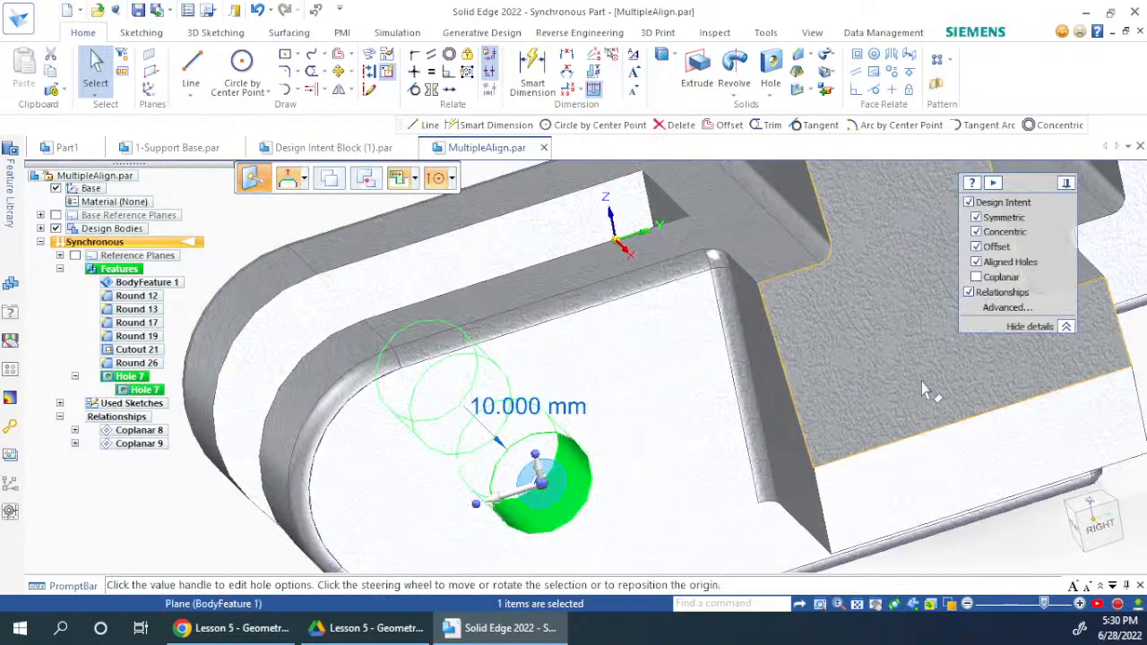
pyautogui.scroll(-2, 922, 390)
pyautogui.press('Escape')
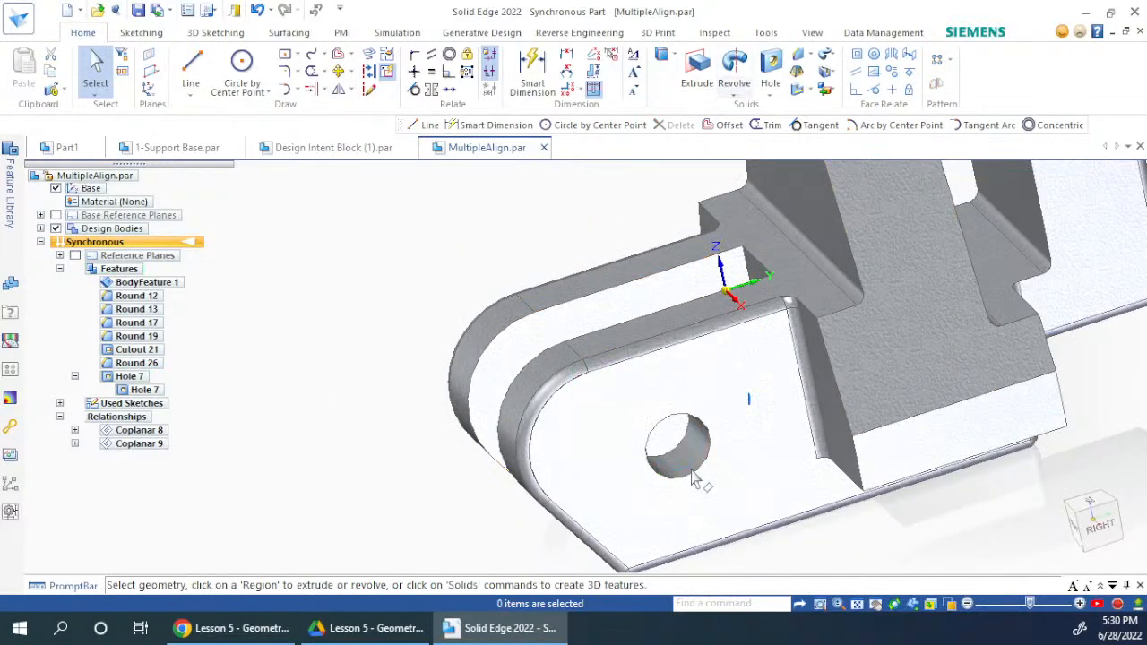
pyautogui.click(691, 475)
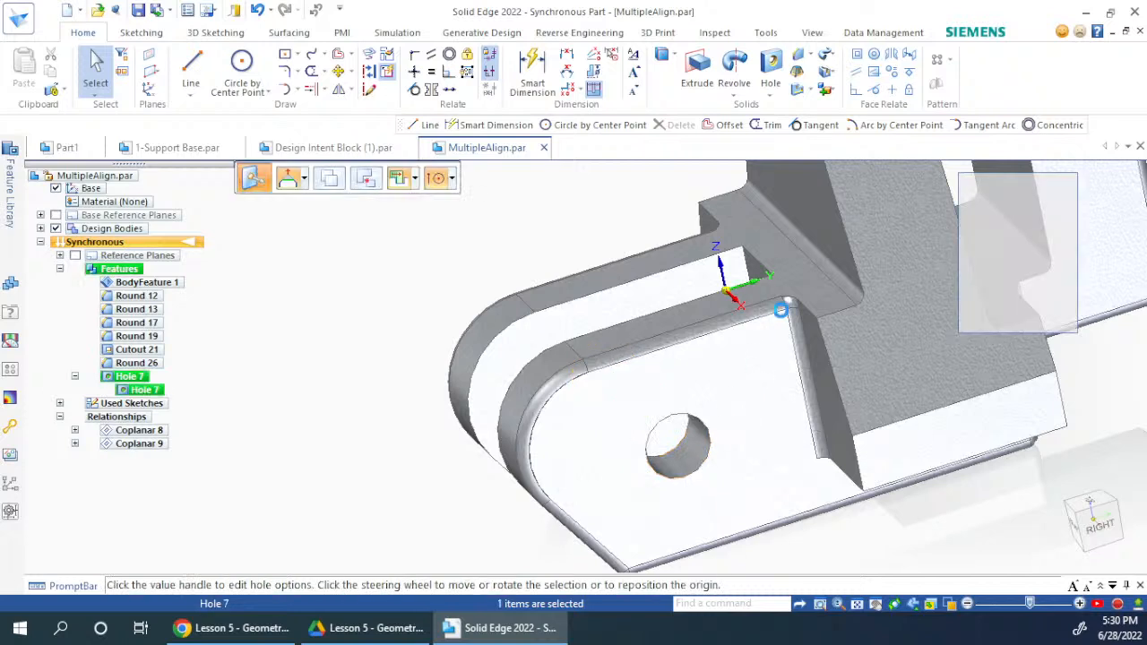
pyautogui.click(874, 59)
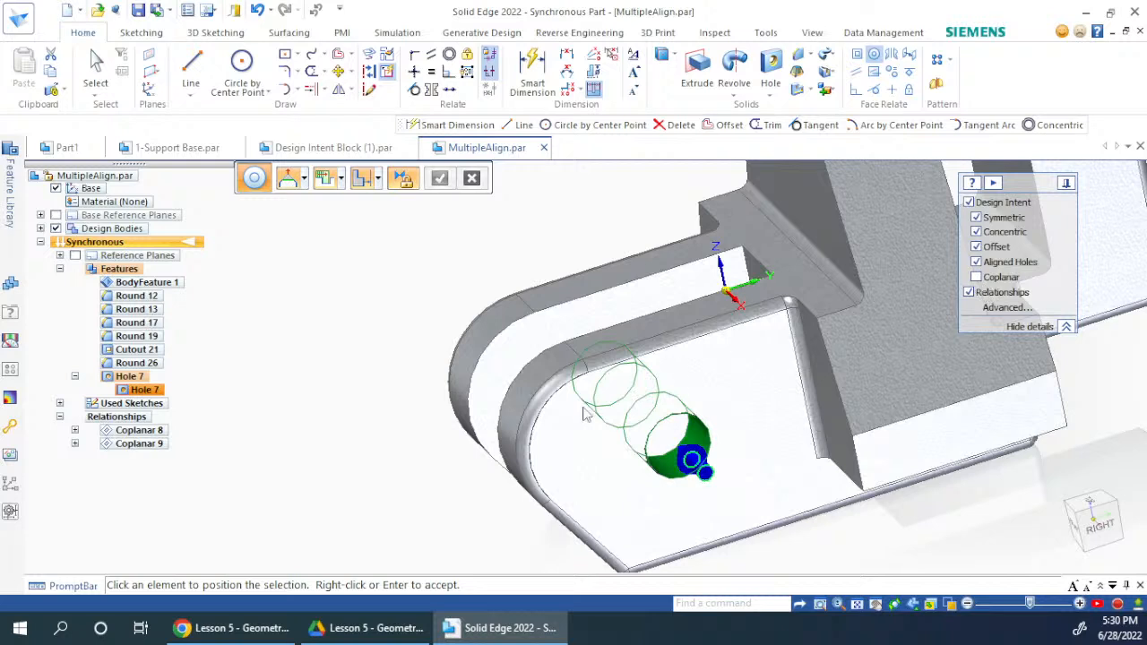
pyautogui.click(529, 396)
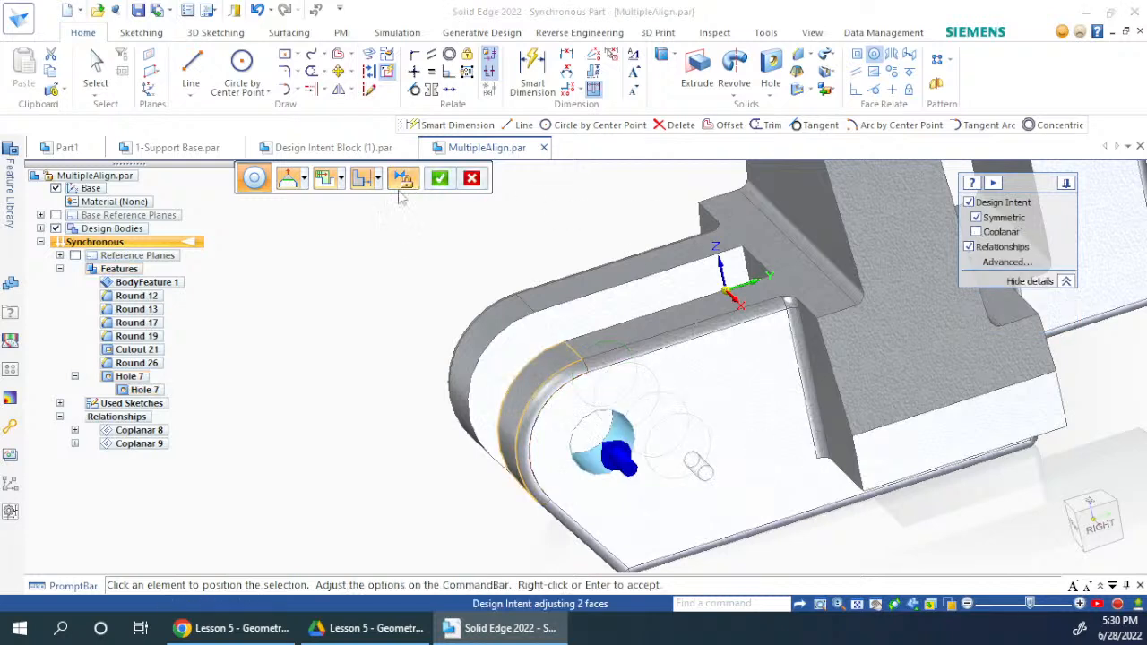
pyautogui.click(439, 178)
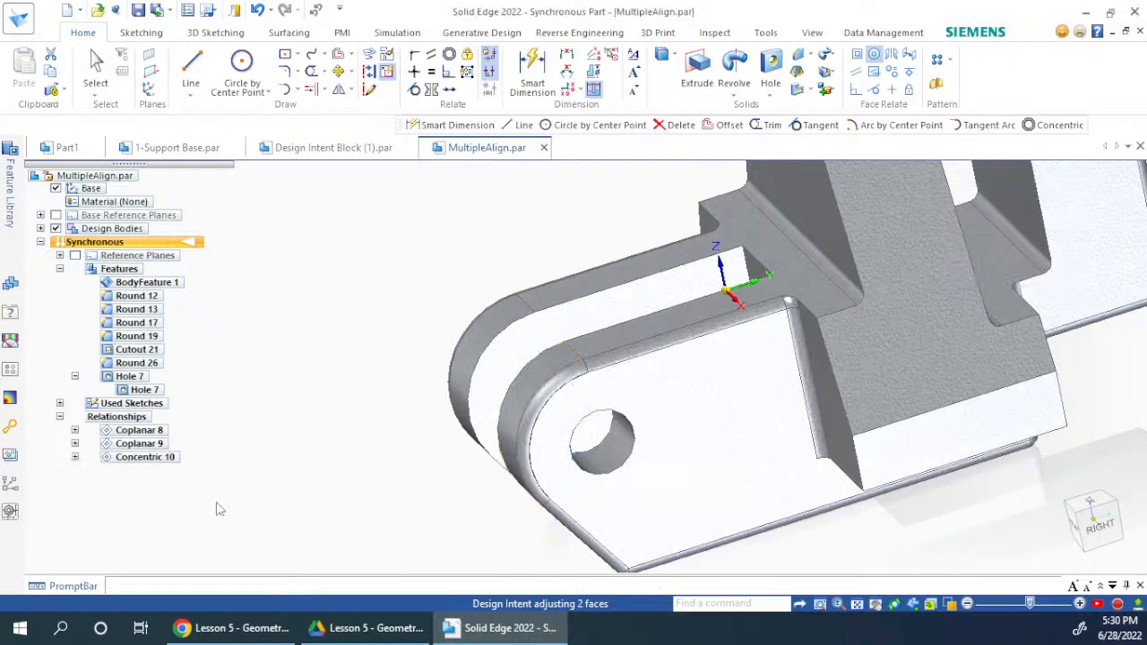
# Move the lug hole freely outward, away from the body and slightly downward, with the Symmetric and Relationships design intent options on.
pyautogui.click(130, 377)
pyautogui.click(433, 281)
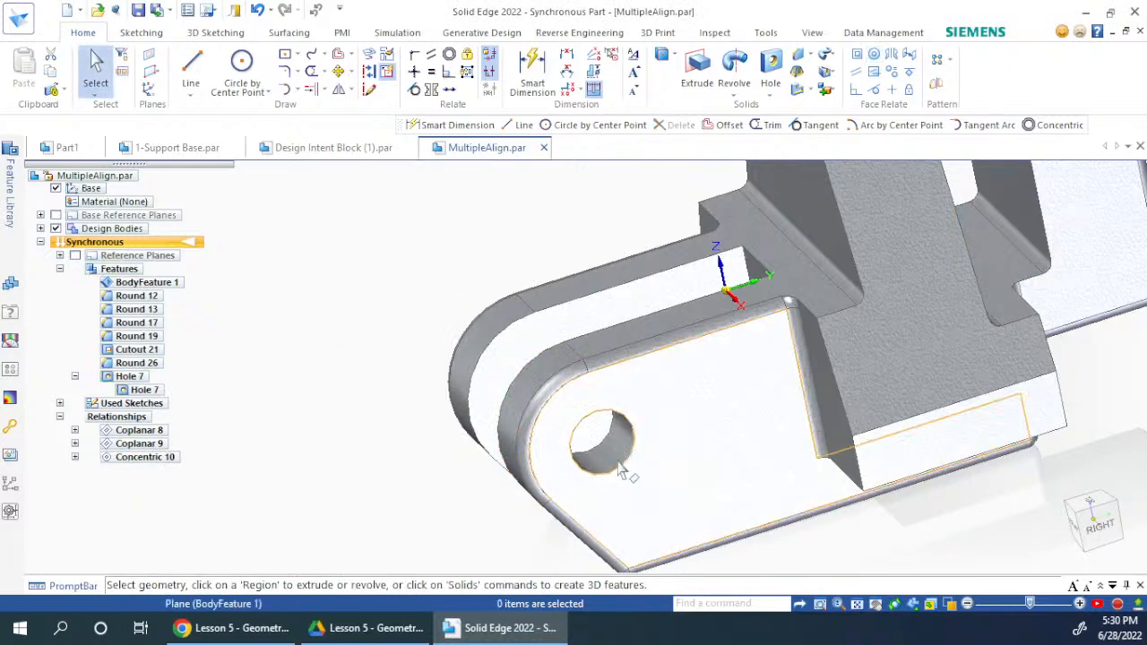
pyautogui.click(624, 472)
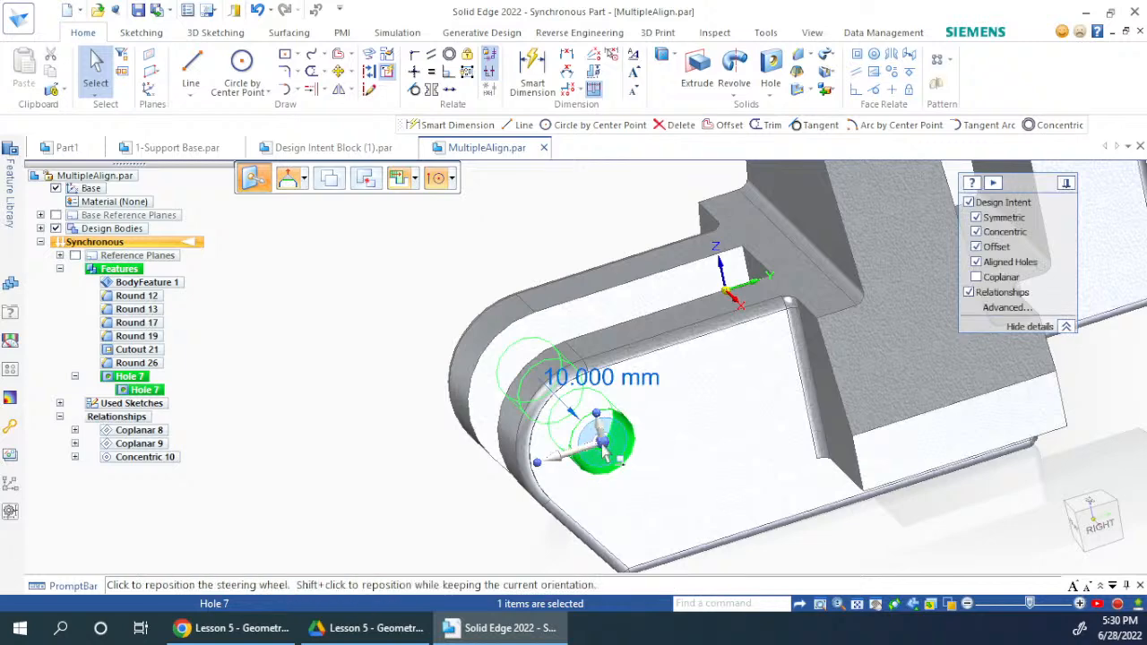
pyautogui.click(597, 415)
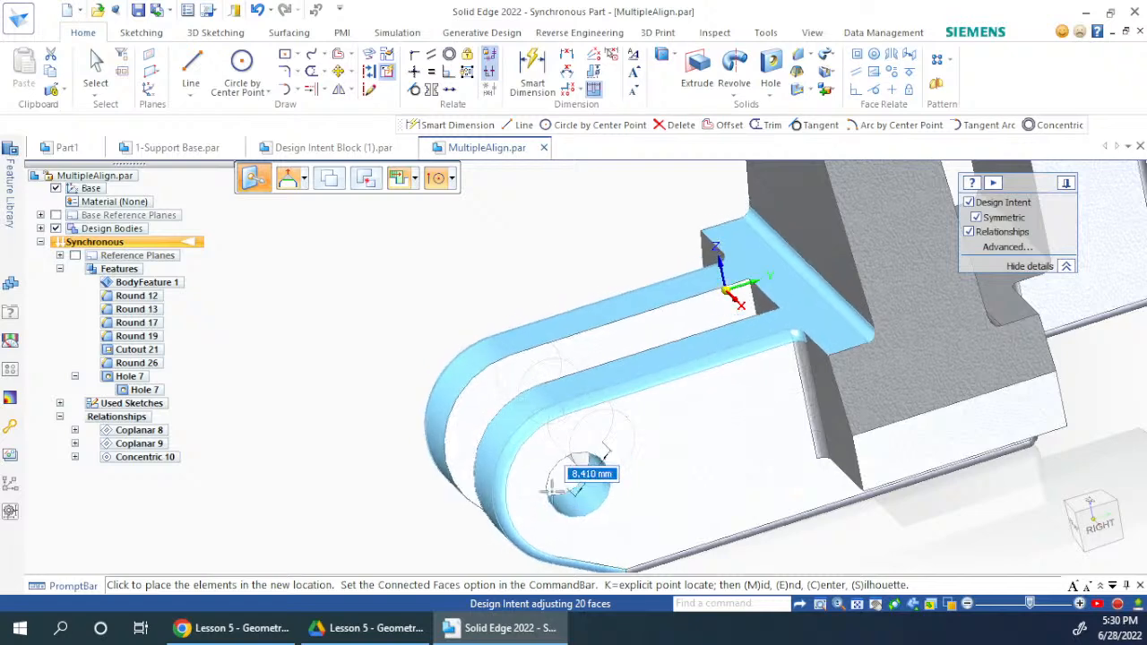
pyautogui.click(490, 479)
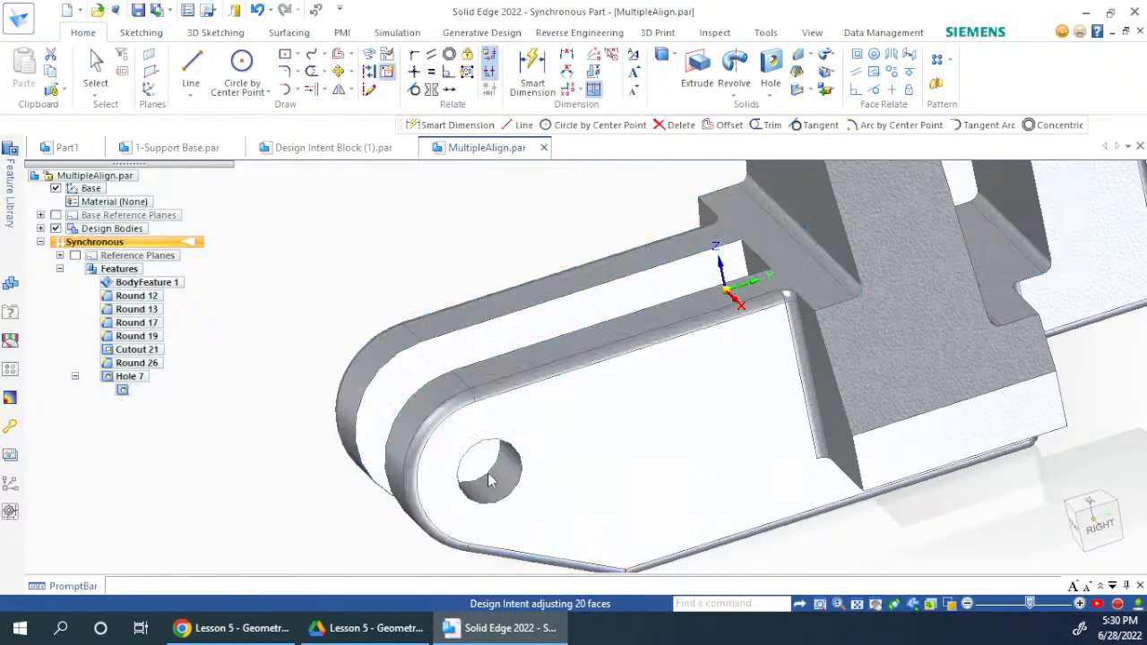
# Move the lug hole about 37 mm back toward the main body, keeping the Symmetric and Relationships design intent options on.
pyautogui.click(489, 479)
pyautogui.moveTo(489, 480); pyautogui.dragTo(456, 529, button='middle')
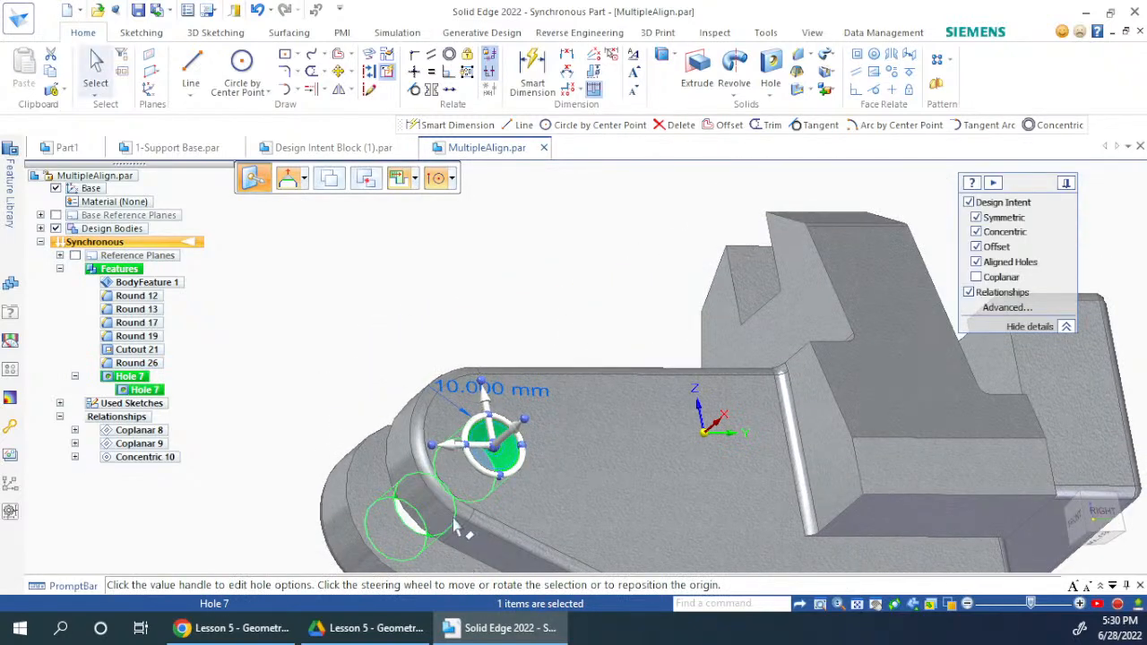
pyautogui.scroll(-3, 400, 434)
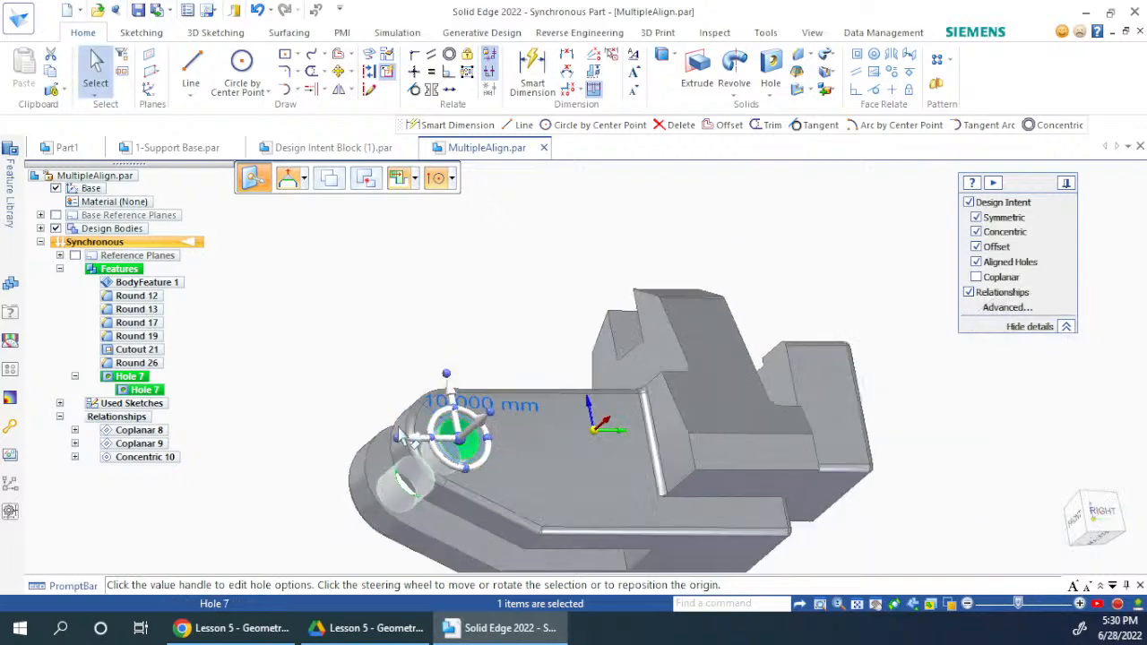
pyautogui.moveTo(655, 330); pyautogui.dragTo(536, 457, button='middle')
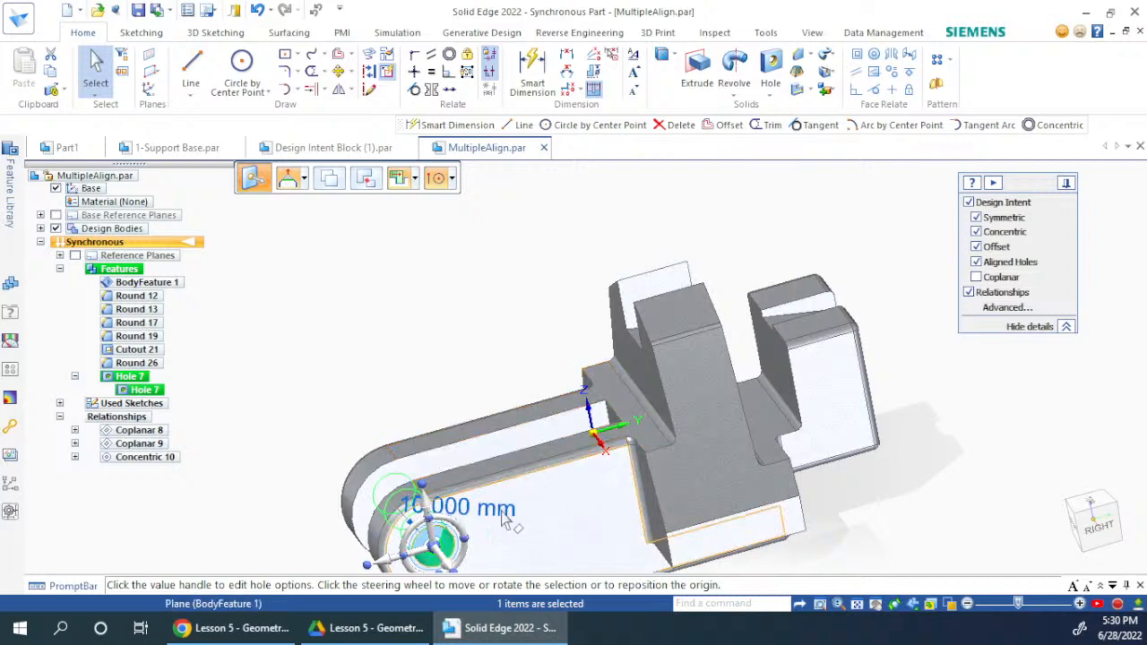
pyautogui.click(439, 543)
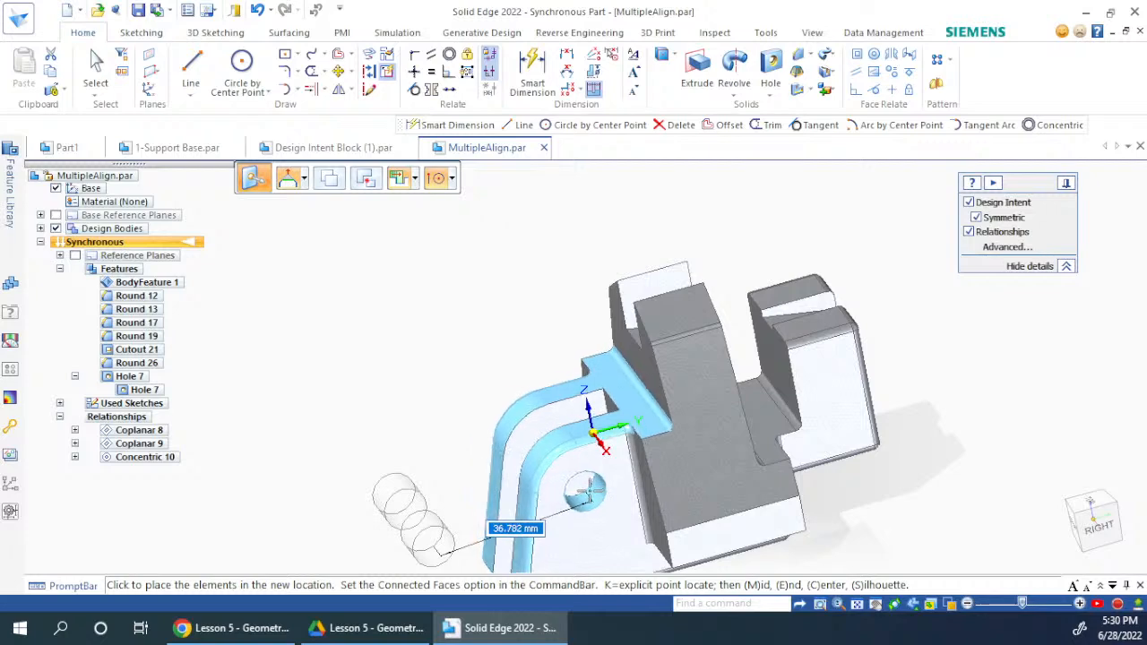
pyautogui.click(586, 503)
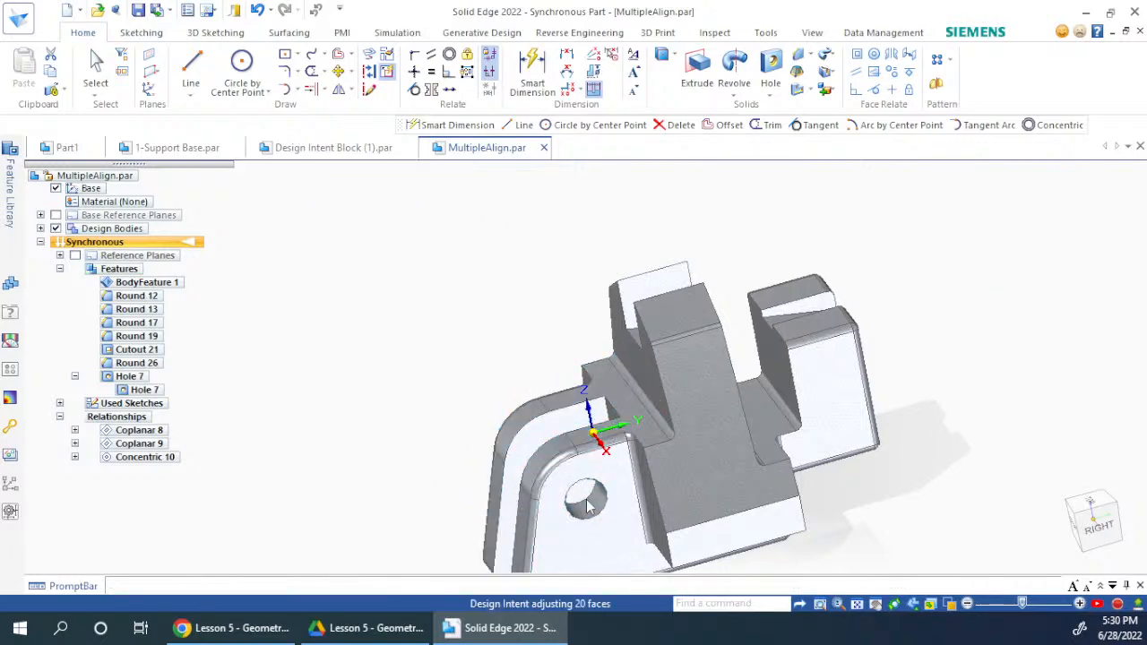
pyautogui.click(501, 341)
pyautogui.moveTo(583, 415); pyautogui.dragTo(953, 385, button='middle')
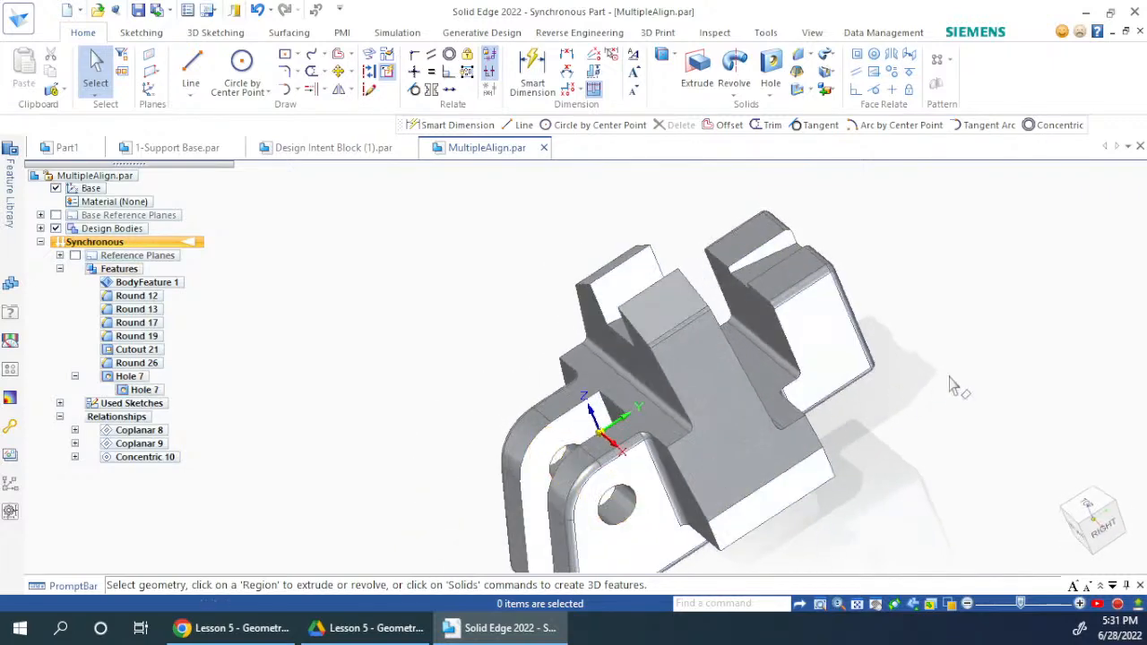